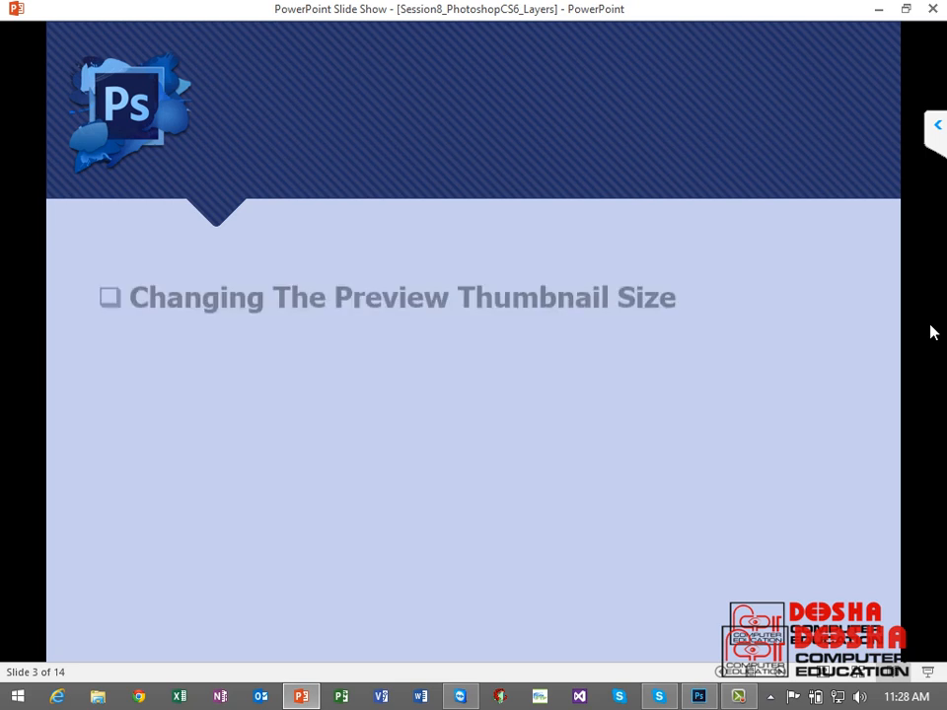
# Step: Switch from the slide show to Photoshop and open the 19013-woman-holding-a-bouquet-of-red-roses wallpaper from the Session7 reference files
pyautogui.press('Right')
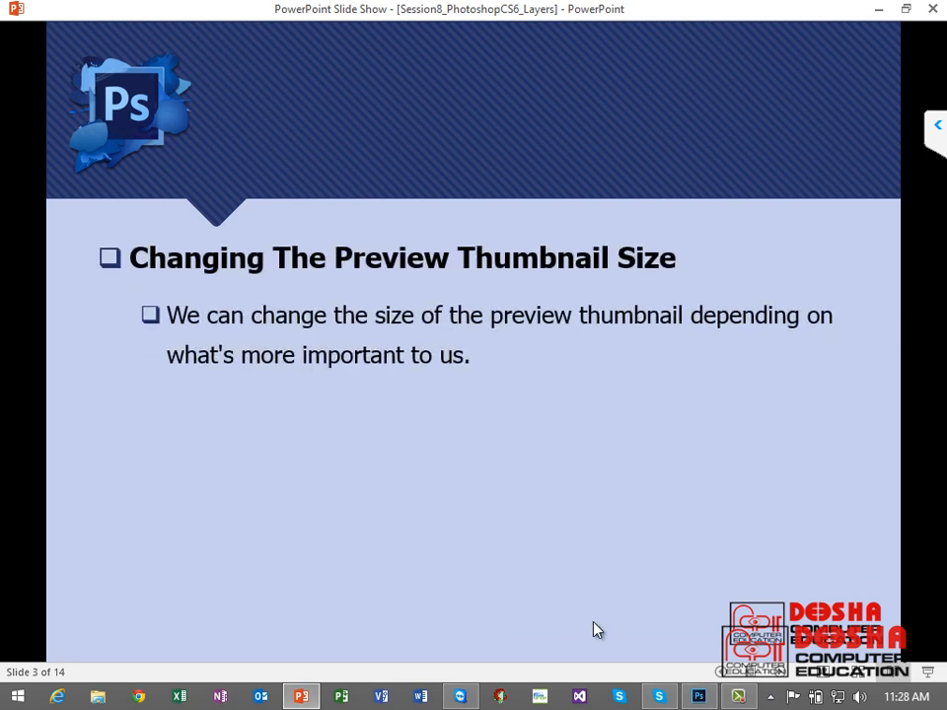
pyautogui.click(698, 697)
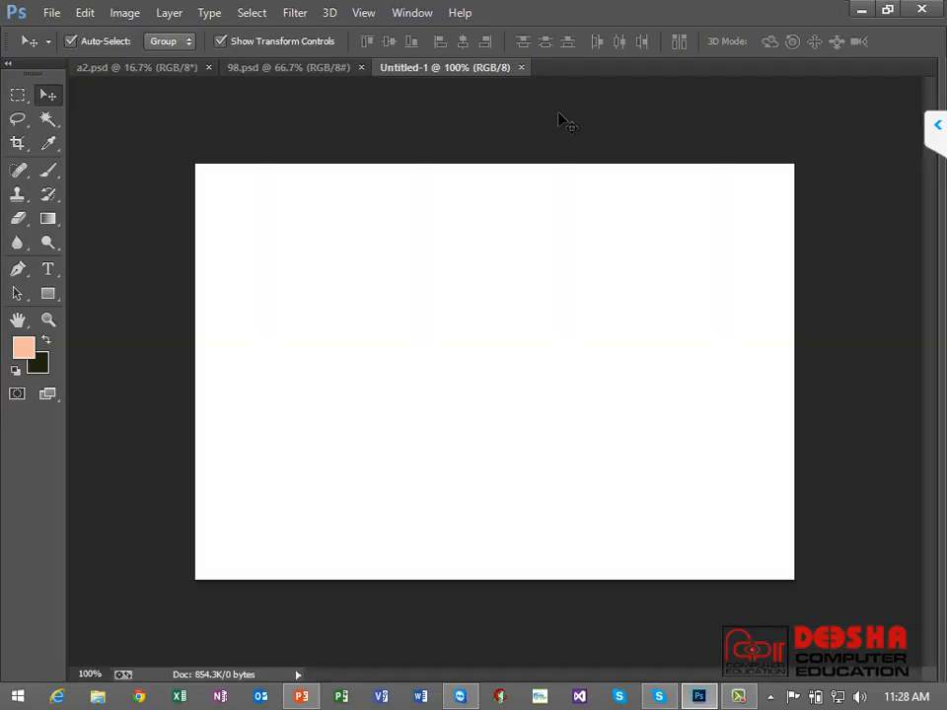
pyautogui.click(50, 13)
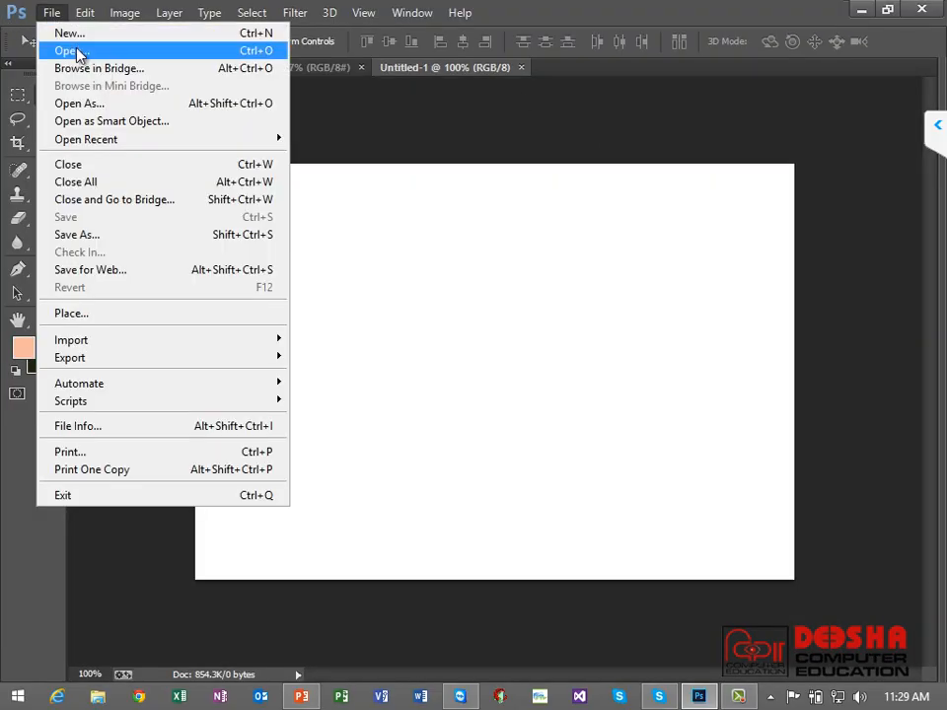
pyautogui.click(78, 52)
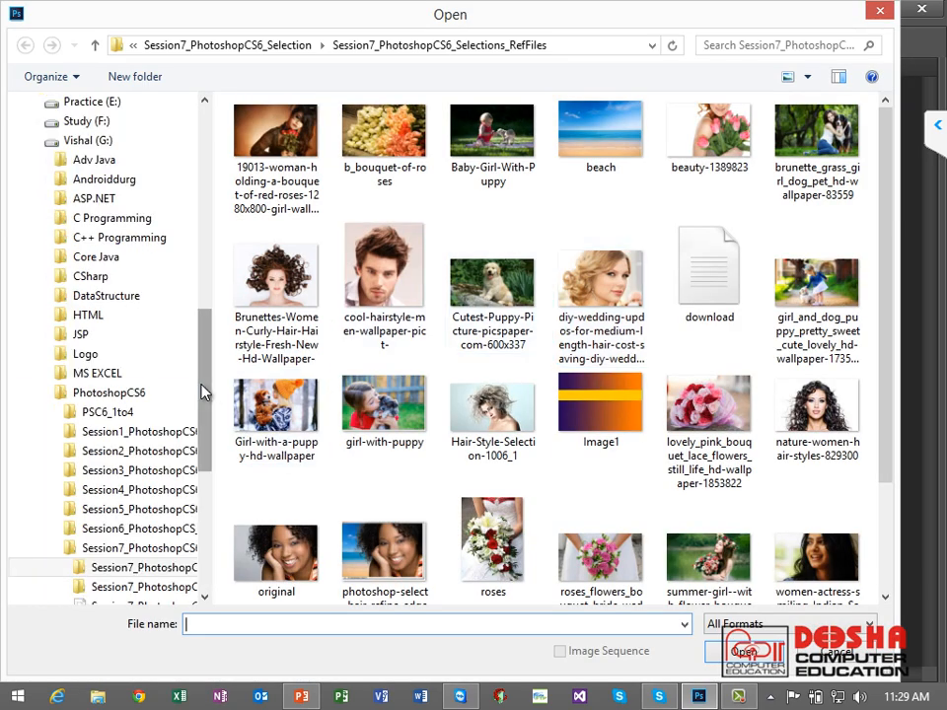
pyautogui.scroll(-1, 203, 390)
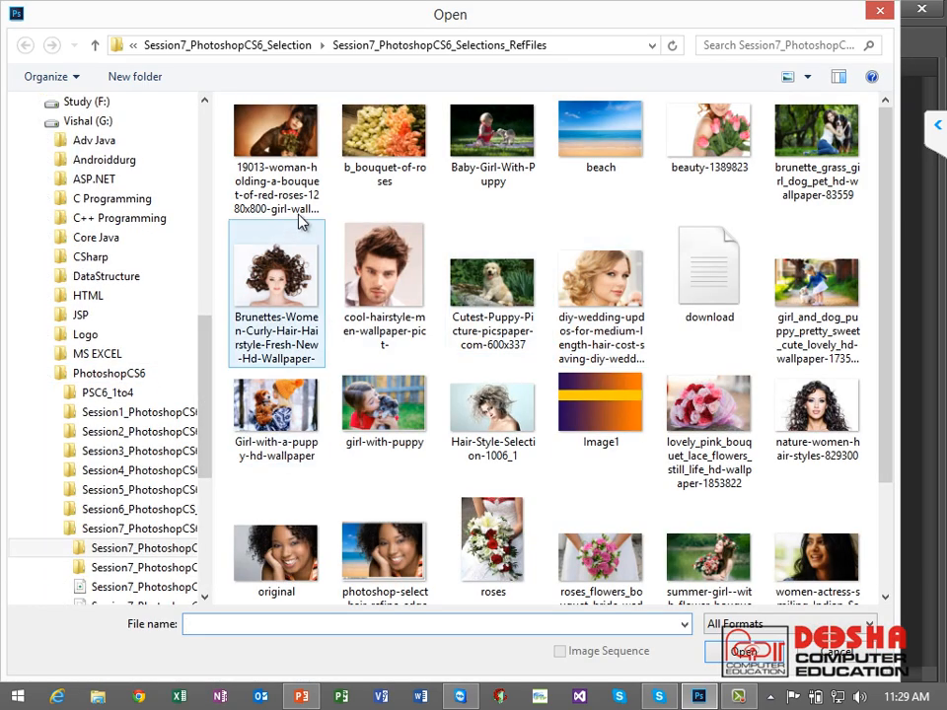
pyautogui.click(322, 148)
pyautogui.click(735, 651)
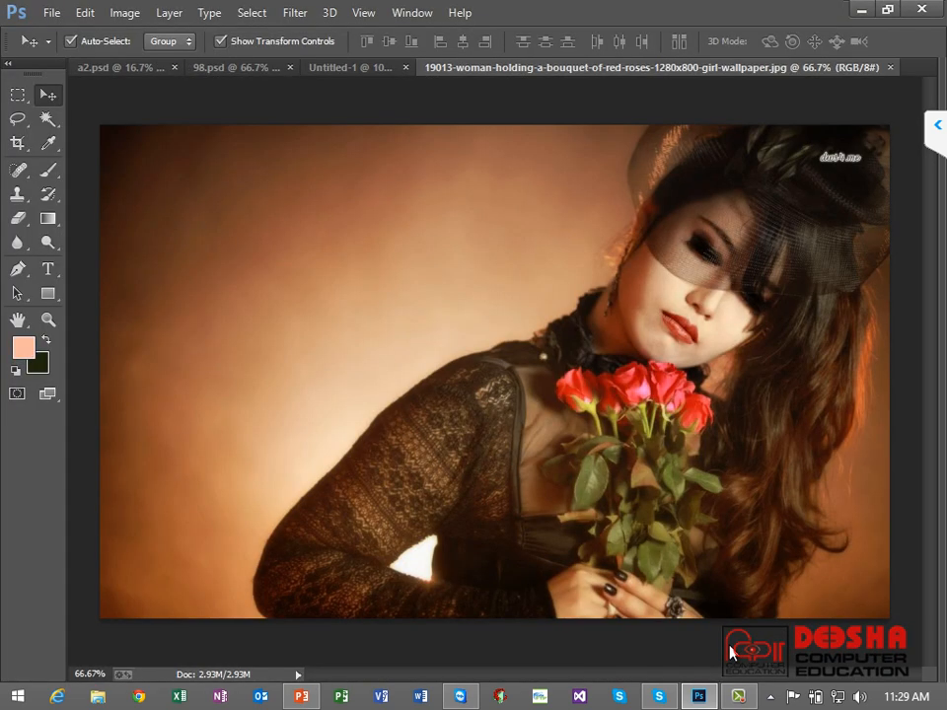
# Step: Show the Layers panel for the opened woman-with-roses photo
pyautogui.click(398, 12)
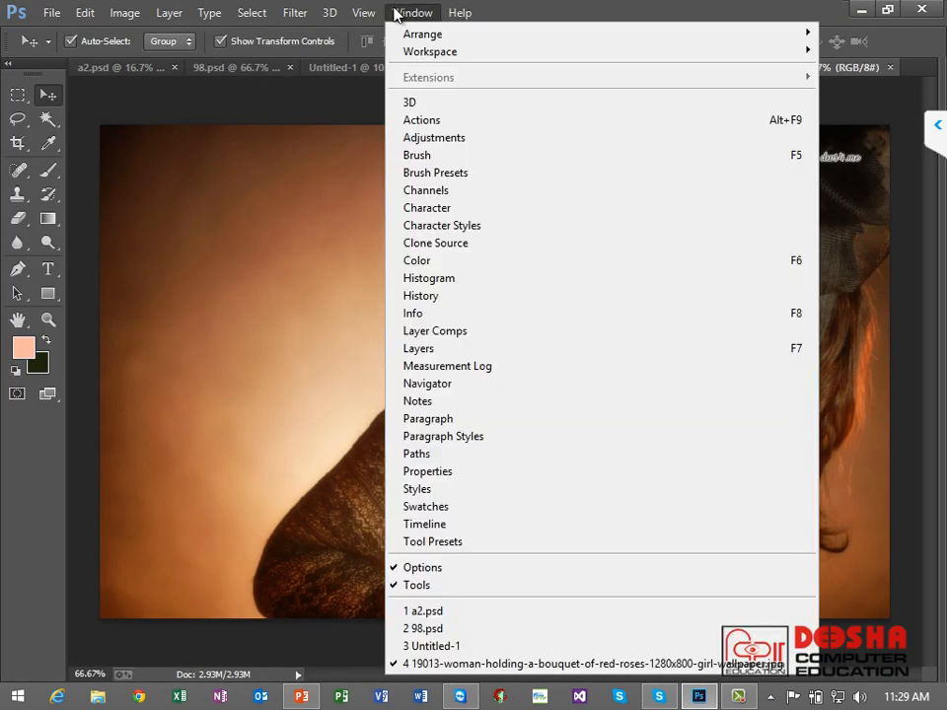
pyautogui.click(434, 352)
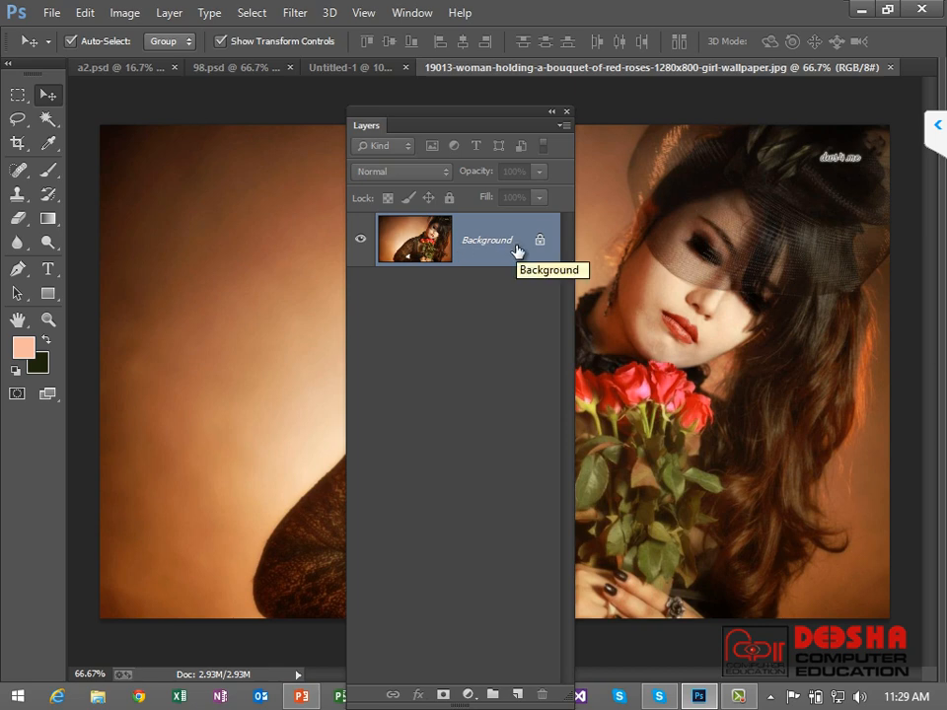
# Step: Open the golden frame image 1 (83) from the APANA BORDAR folder in Session8_PhotoshopCS6_Layers_RefFiles
pyautogui.click(49, 13)
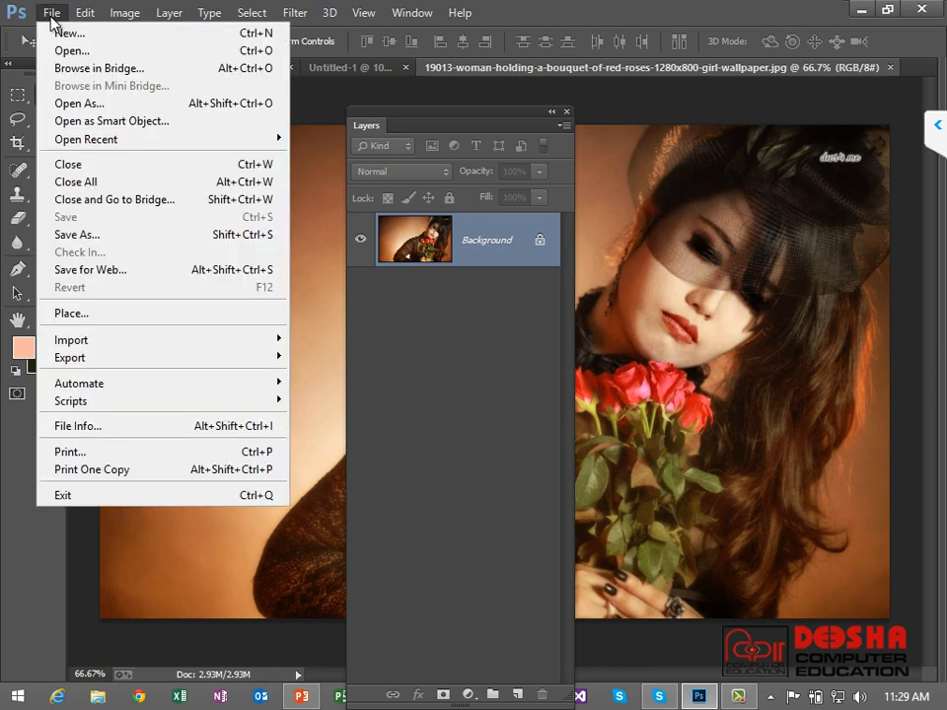
pyautogui.click(64, 51)
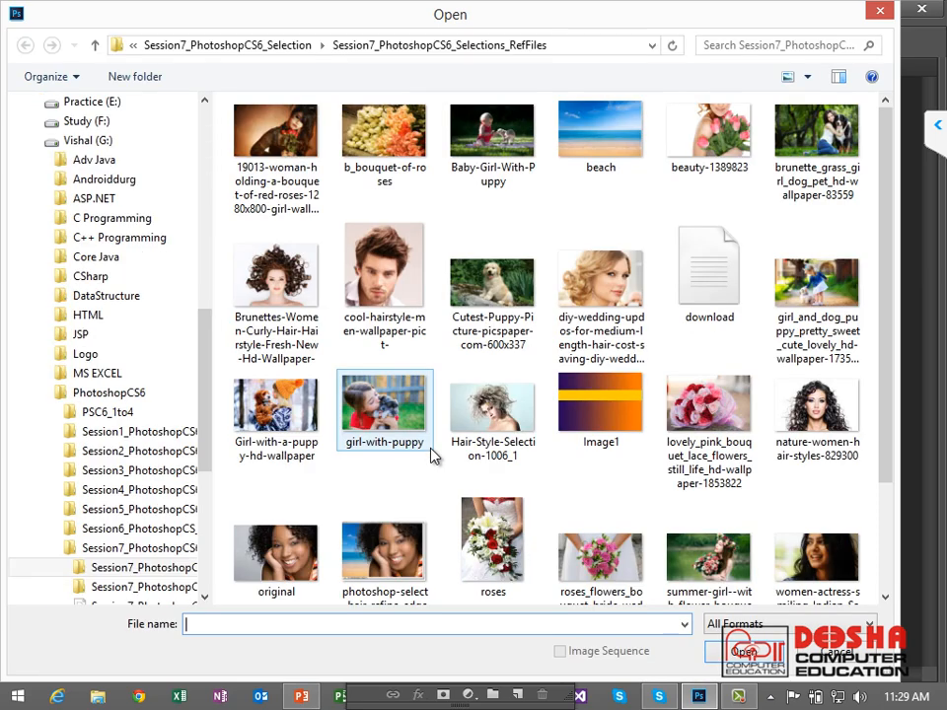
pyautogui.scroll(-5, 156, 367)
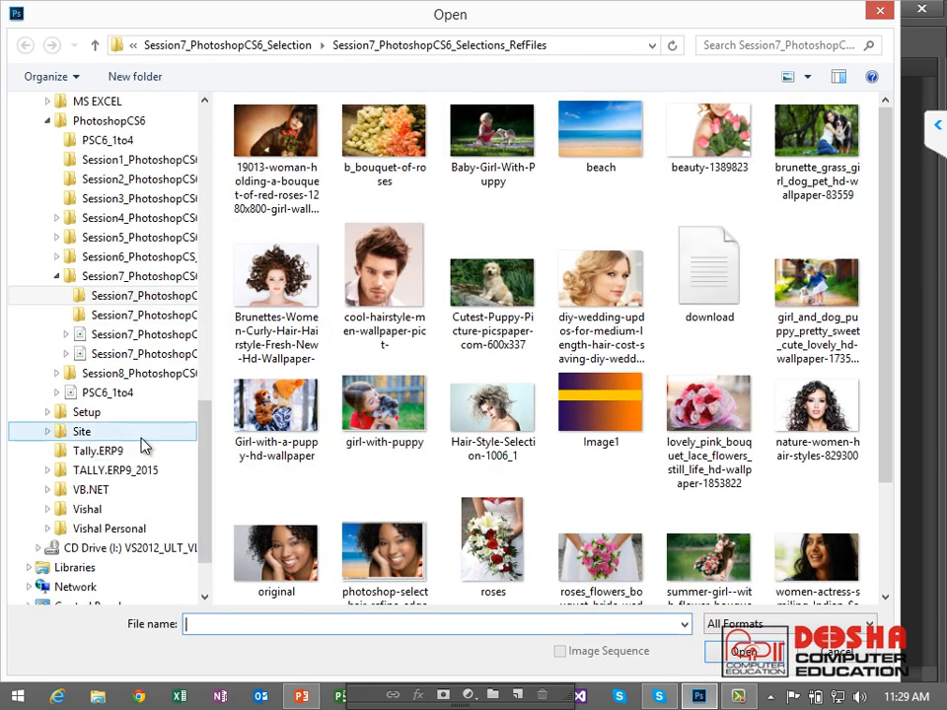
pyautogui.click(138, 373)
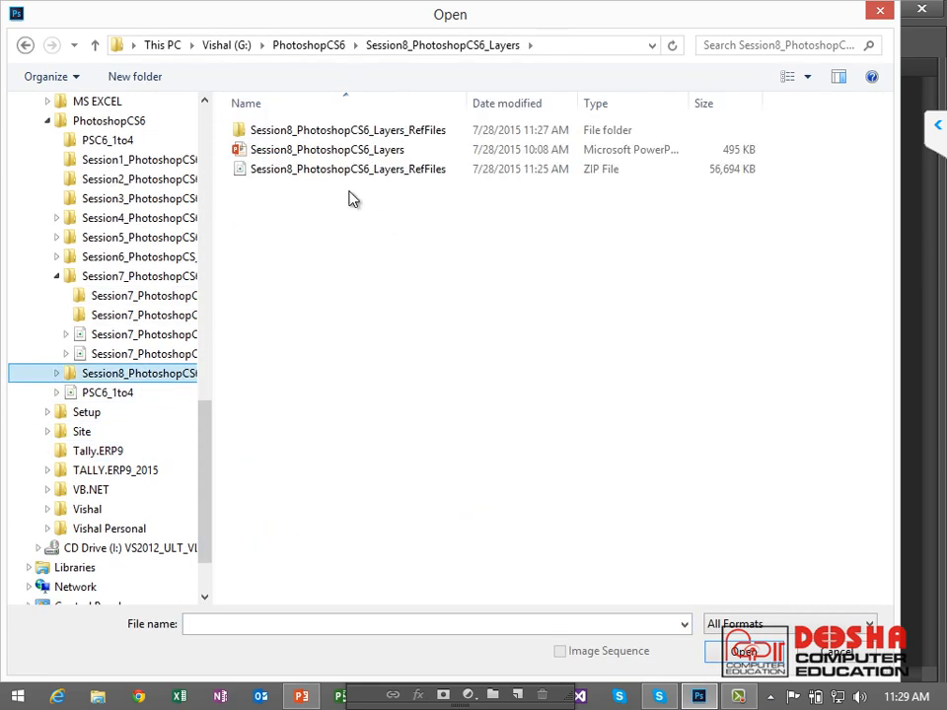
pyautogui.click(345, 136)
pyautogui.doubleClick(345, 136)
pyautogui.doubleClick(298, 188)
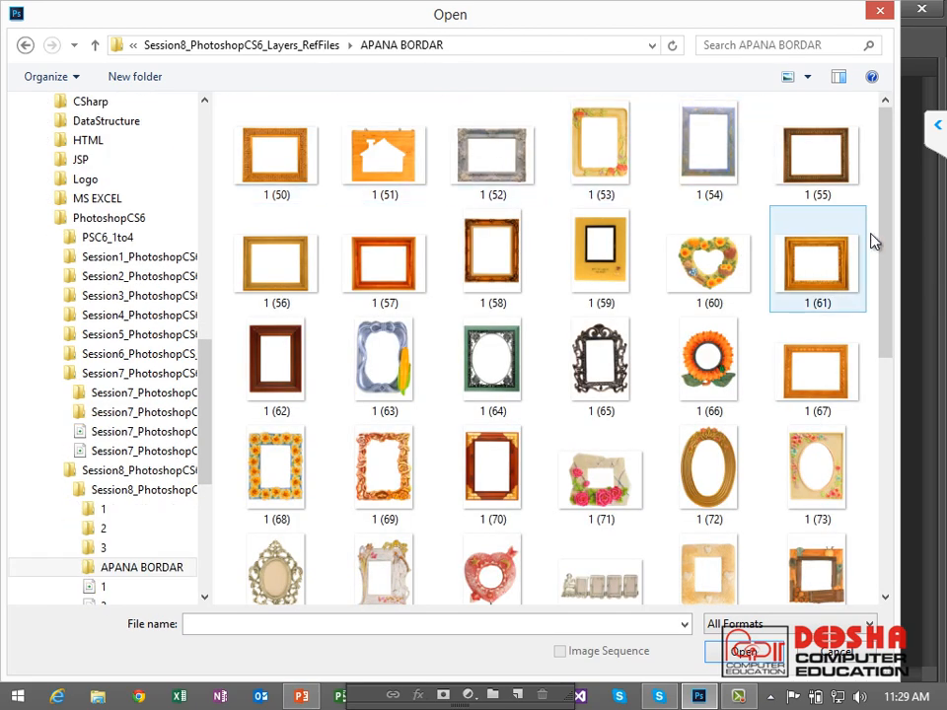
pyautogui.moveTo(884, 234); pyautogui.dragTo(861, 486)
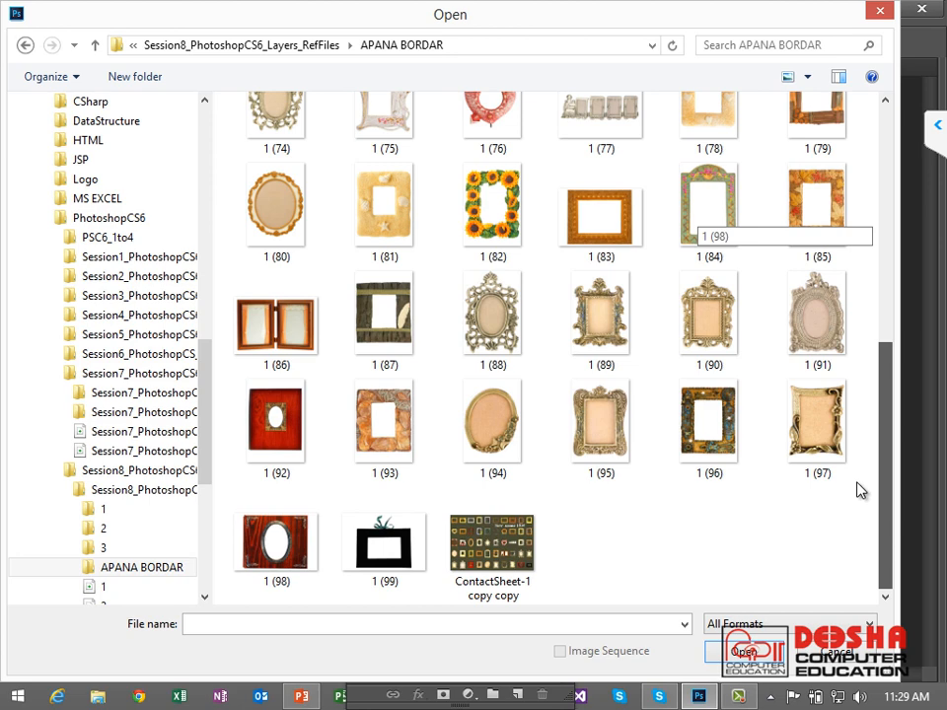
pyautogui.click(573, 212)
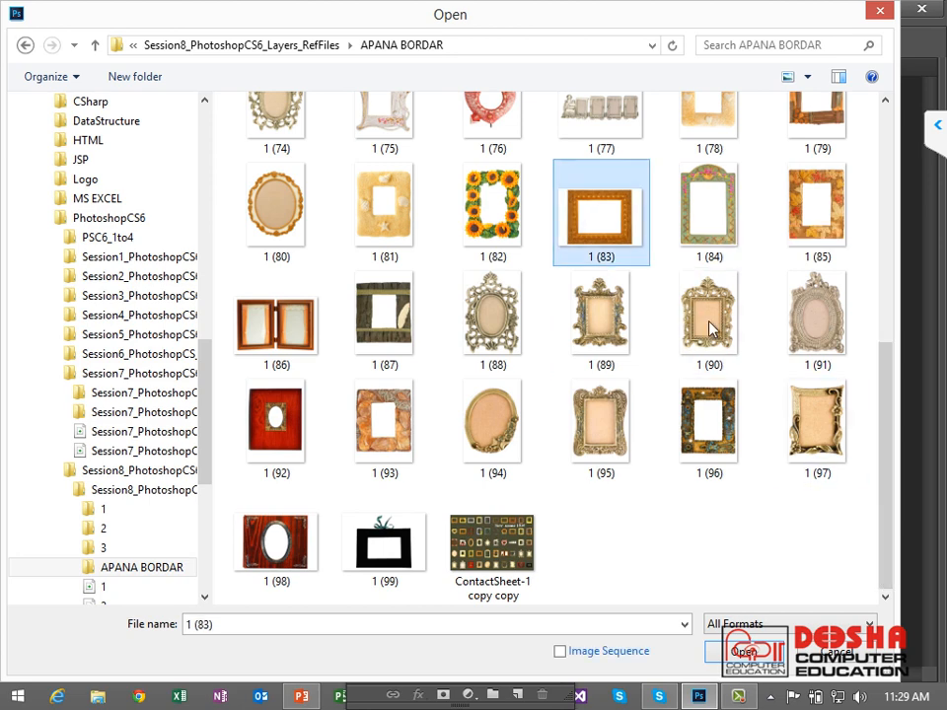
pyautogui.click(740, 659)
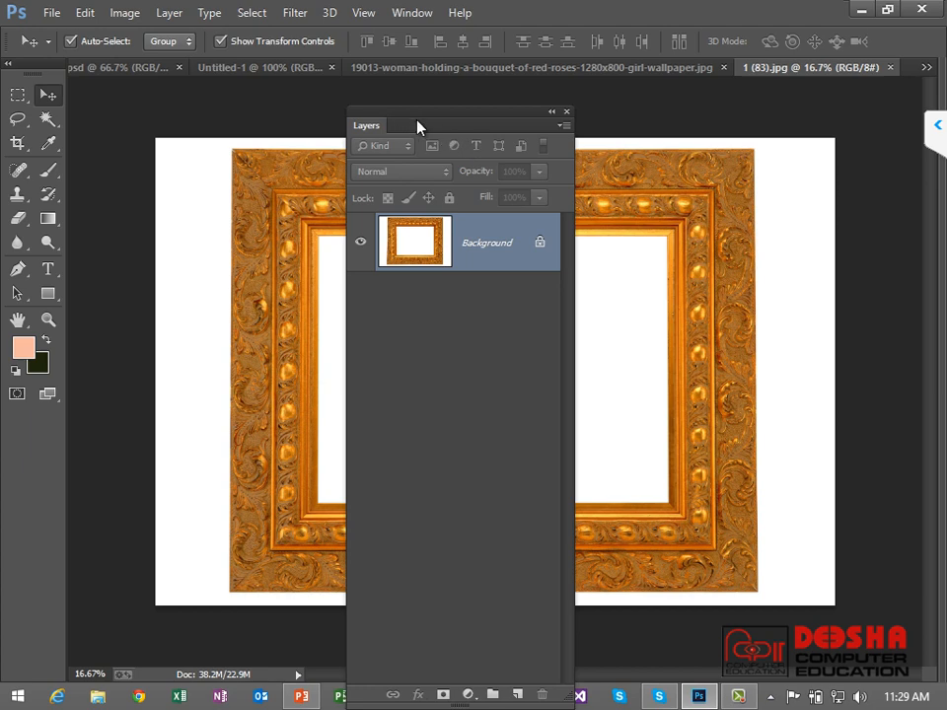
# Step: Move the Layers panel off the middle of the frame image and get the Skype call window out of the way
pyautogui.moveTo(418, 126); pyautogui.dragTo(694, 109)
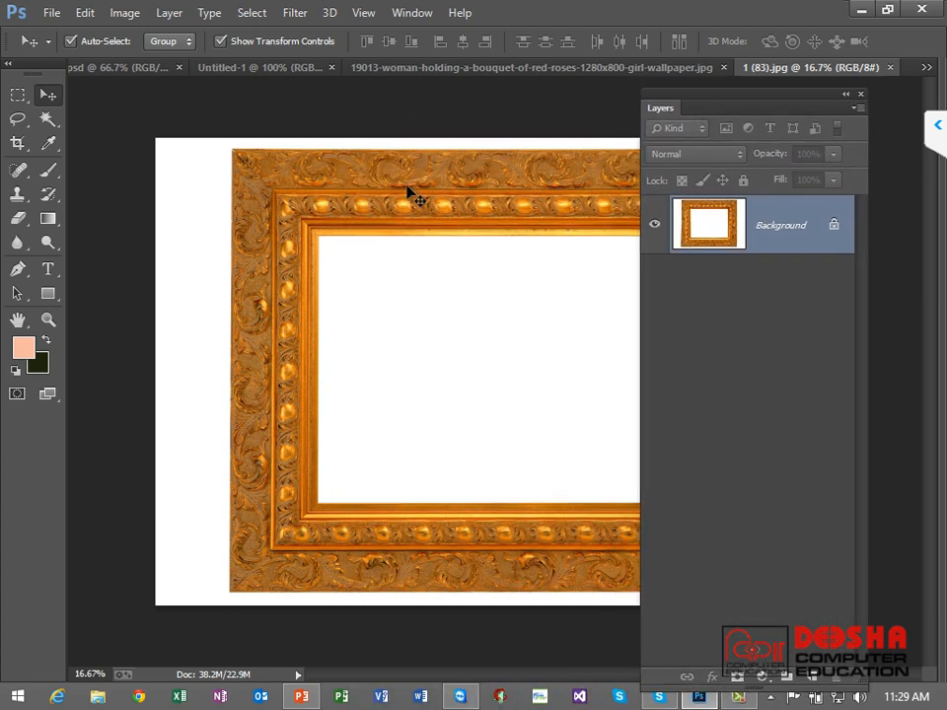
pyautogui.click(937, 125)
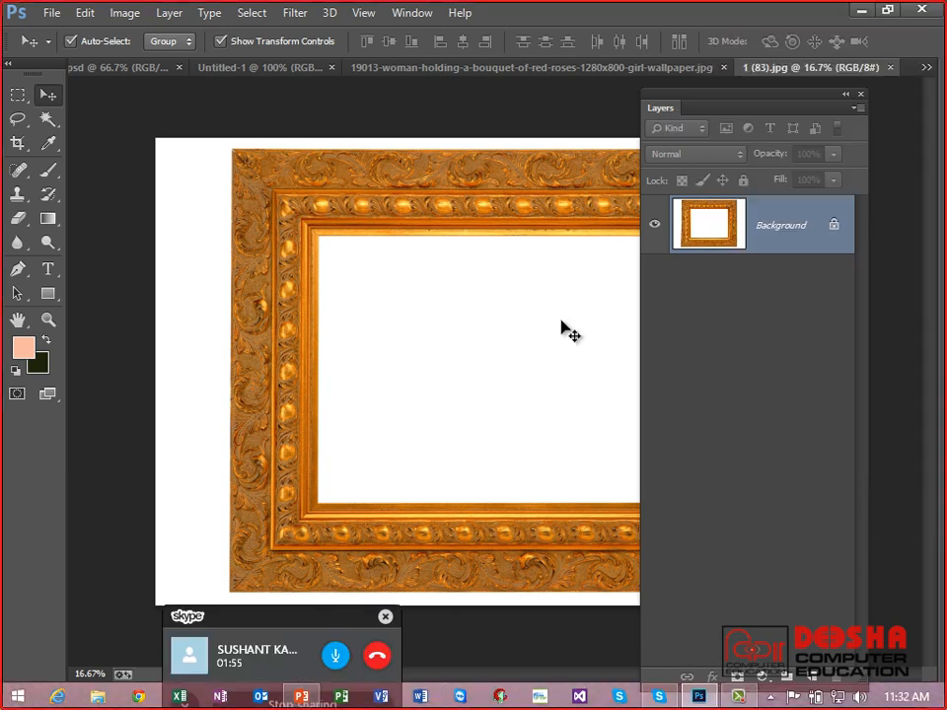
pyautogui.moveTo(290, 619); pyautogui.dragTo(144, 708)
pyautogui.moveTo(778, 104); pyautogui.dragTo(742, 110)
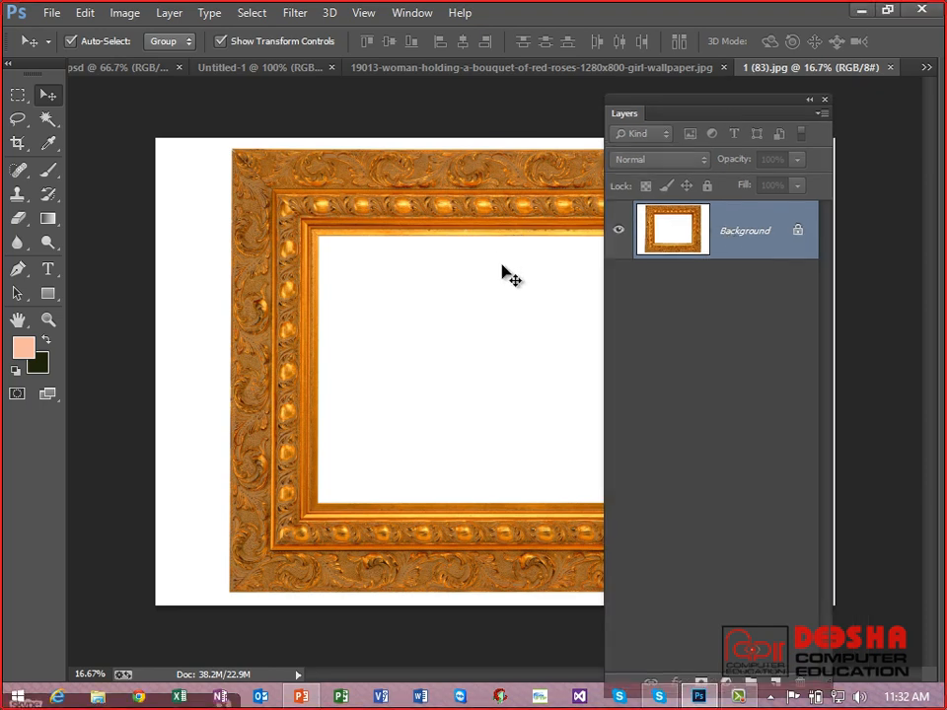
# Step: Copy a rectangular selection covering most of the woman-with-roses photo and paste it into the 1 (83) frame document
pyautogui.hotkey('ctrl', 'Tab')
pyautogui.hotkey('ctrl', 'Tab')
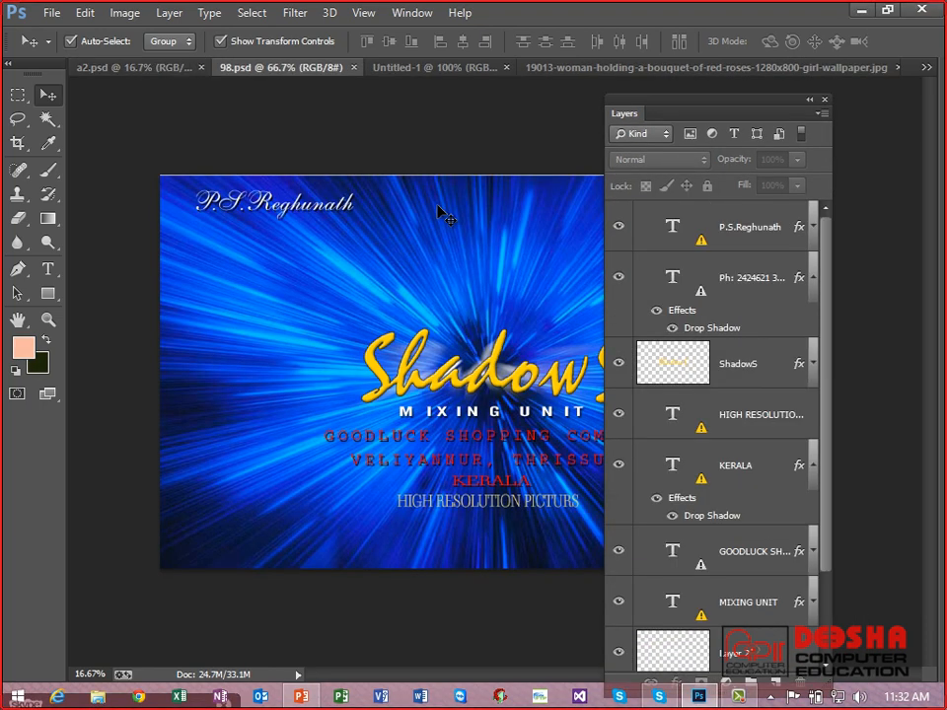
pyautogui.hotkey('ctrl', 'Tab')
pyautogui.hotkey('ctrl', 'Tab')
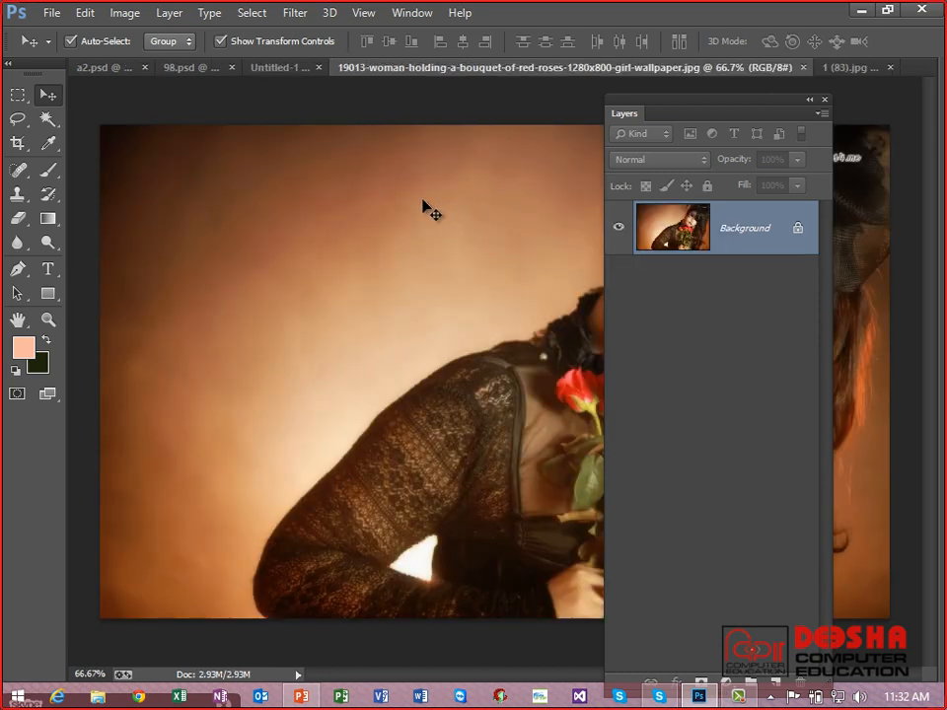
pyautogui.click(16, 95)
pyautogui.moveTo(157, 131); pyautogui.dragTo(887, 611)
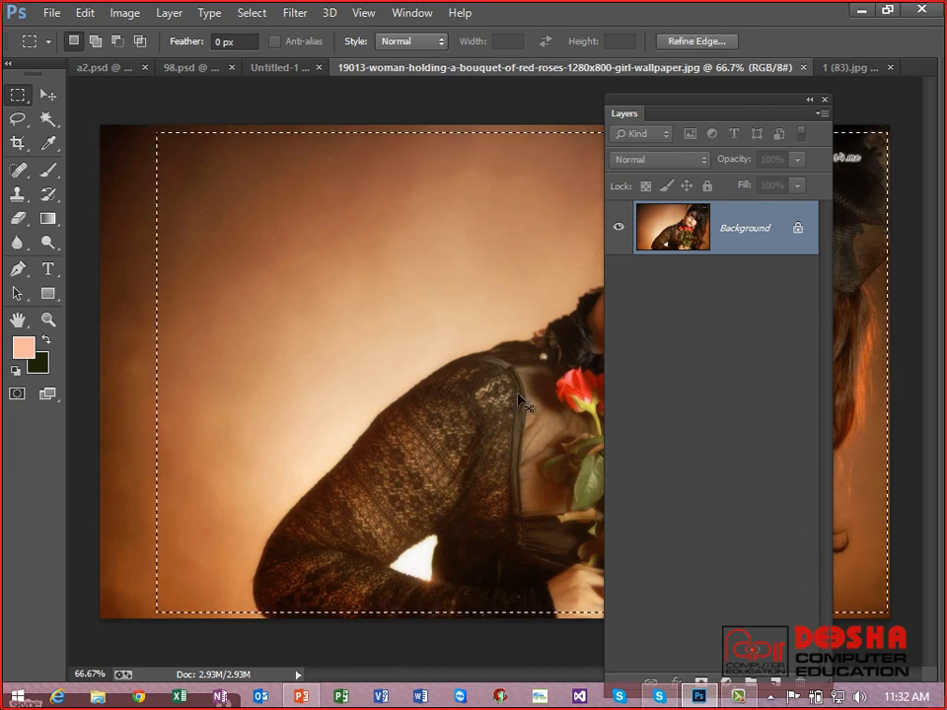
pyautogui.hotkey('ctrl', 'Tab')
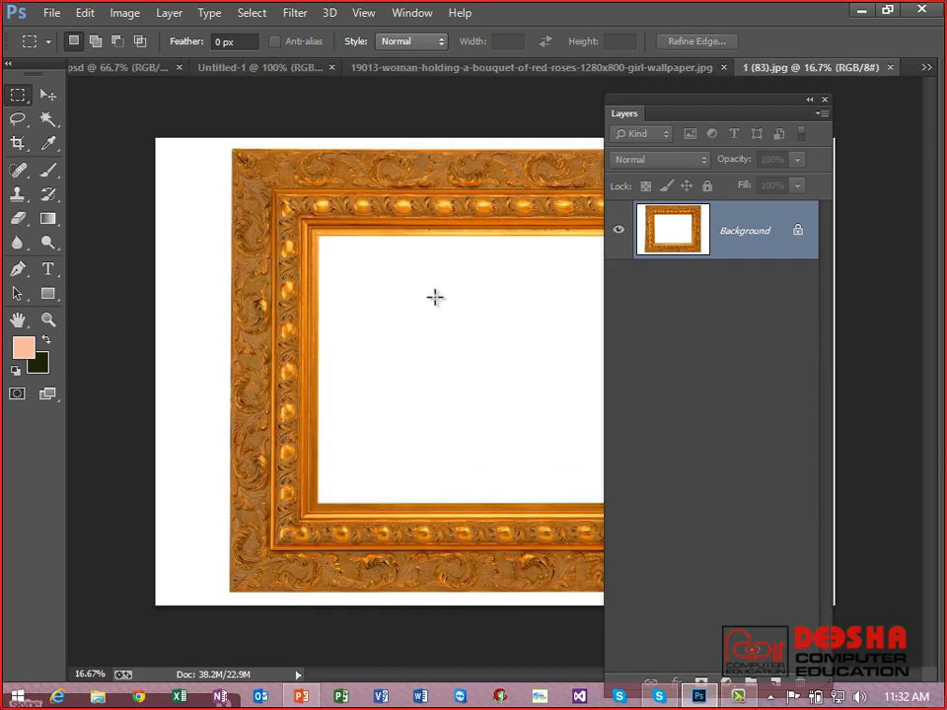
pyautogui.hotkey('ctrl', 'v')
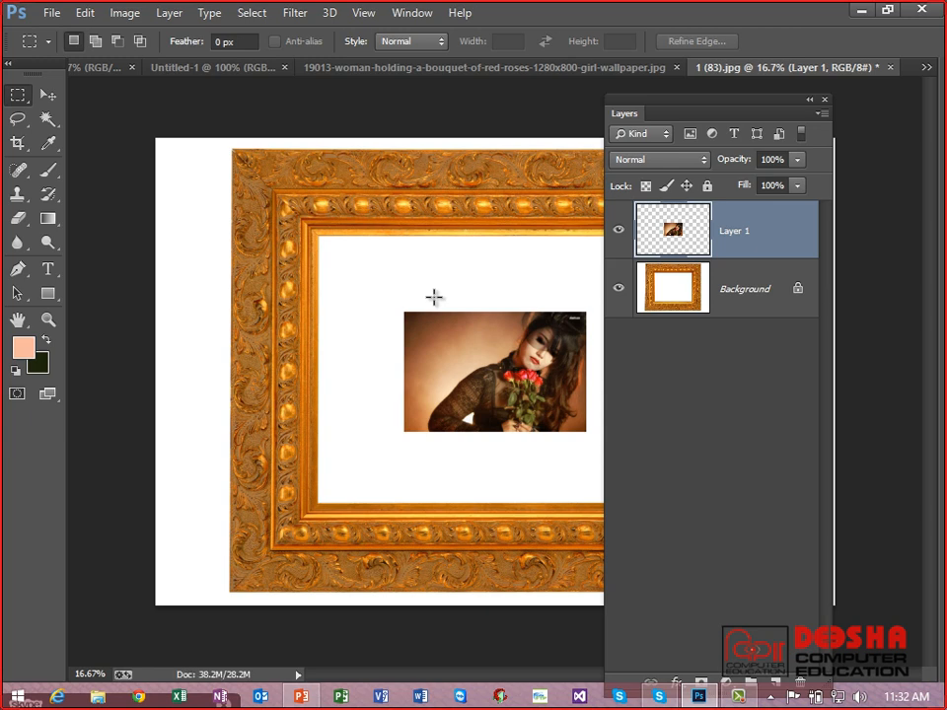
# Step: Scale the pasted photo up to about 288% so it covers the frame's opening, and shift the Layers panel aside
pyautogui.click(47, 95)
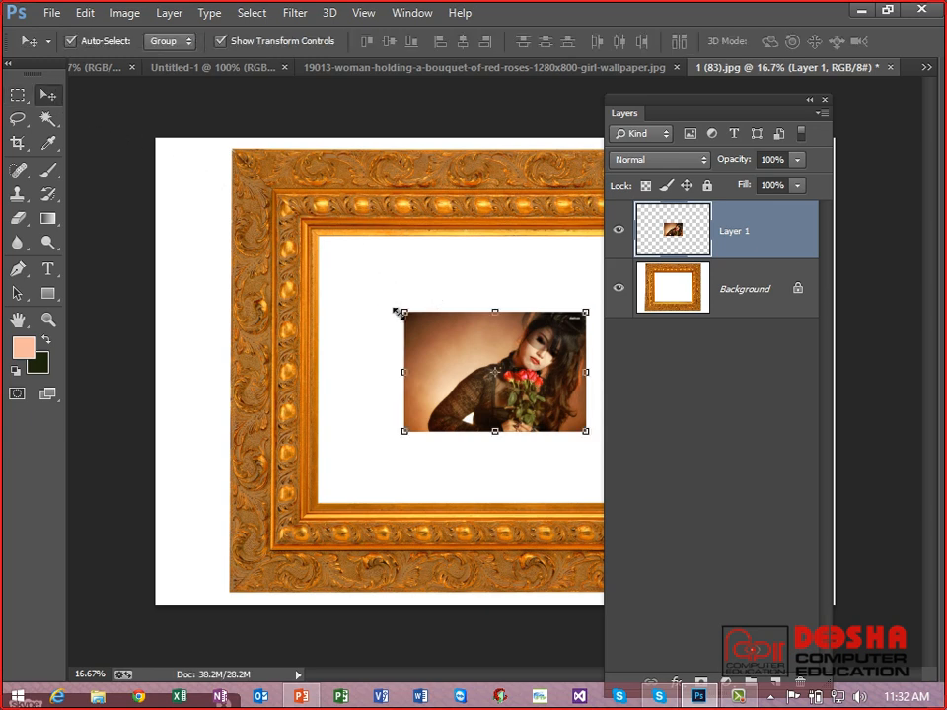
pyautogui.moveTo(376, 287); pyautogui.dragTo(259, 208)
pyautogui.moveTo(586, 431); pyautogui.dragTo(724, 583)
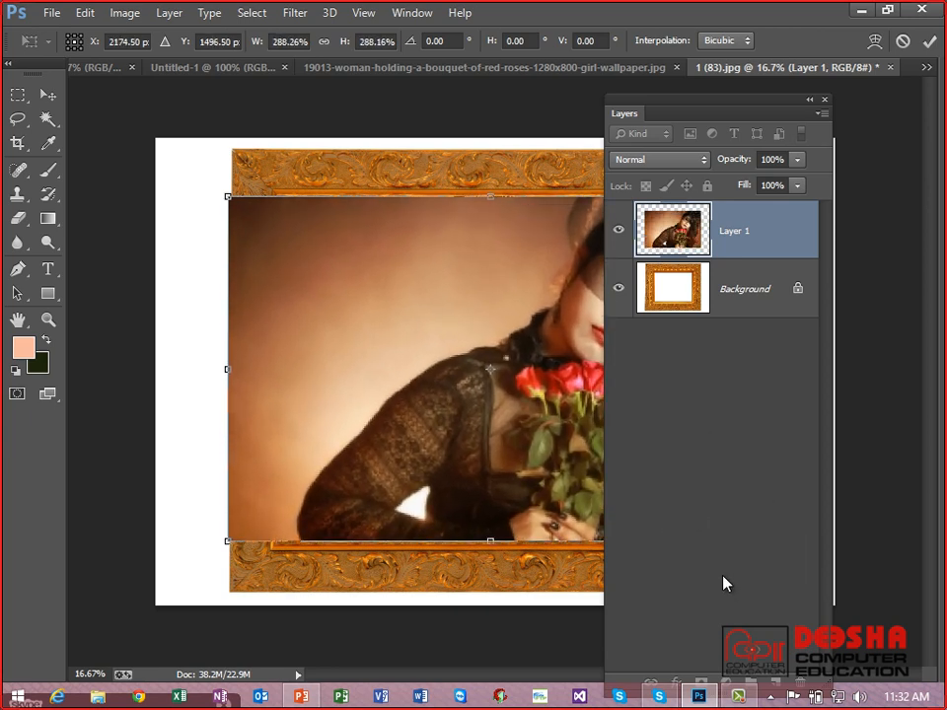
pyautogui.press('Return')
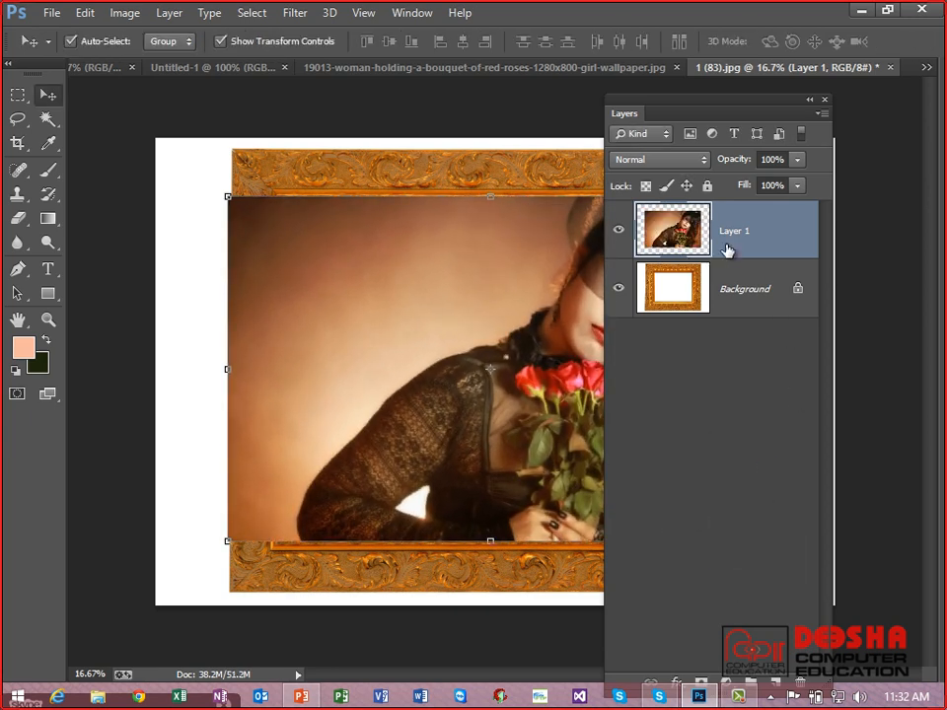
pyautogui.moveTo(694, 120); pyautogui.dragTo(772, 117)
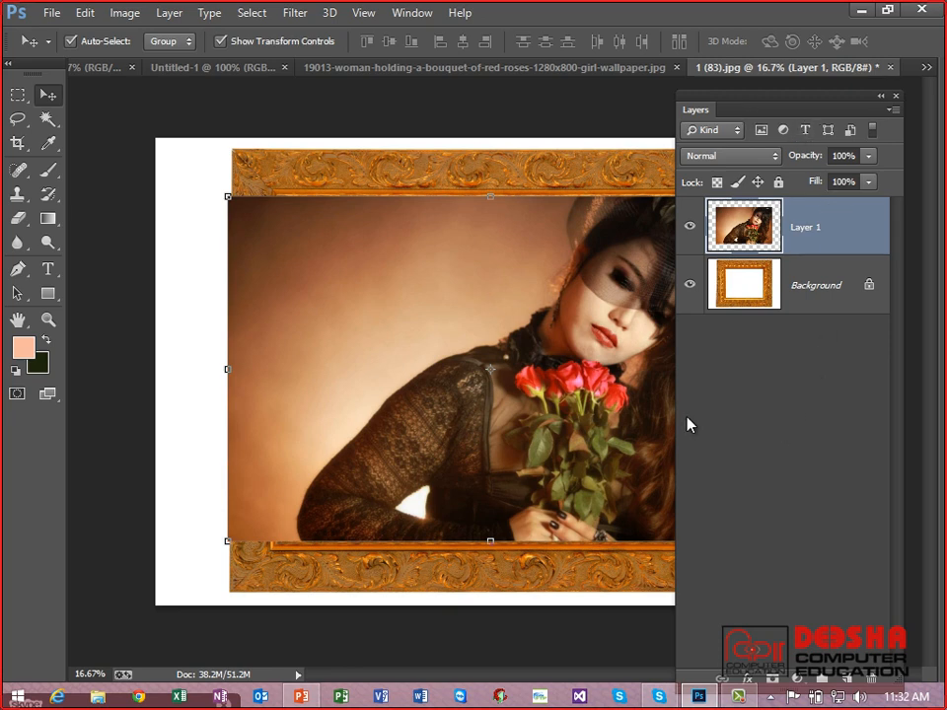
# Step: Switch to the PowerPoint slide show and review the slide on changing the preview thumbnail size
pyautogui.click(699, 696)
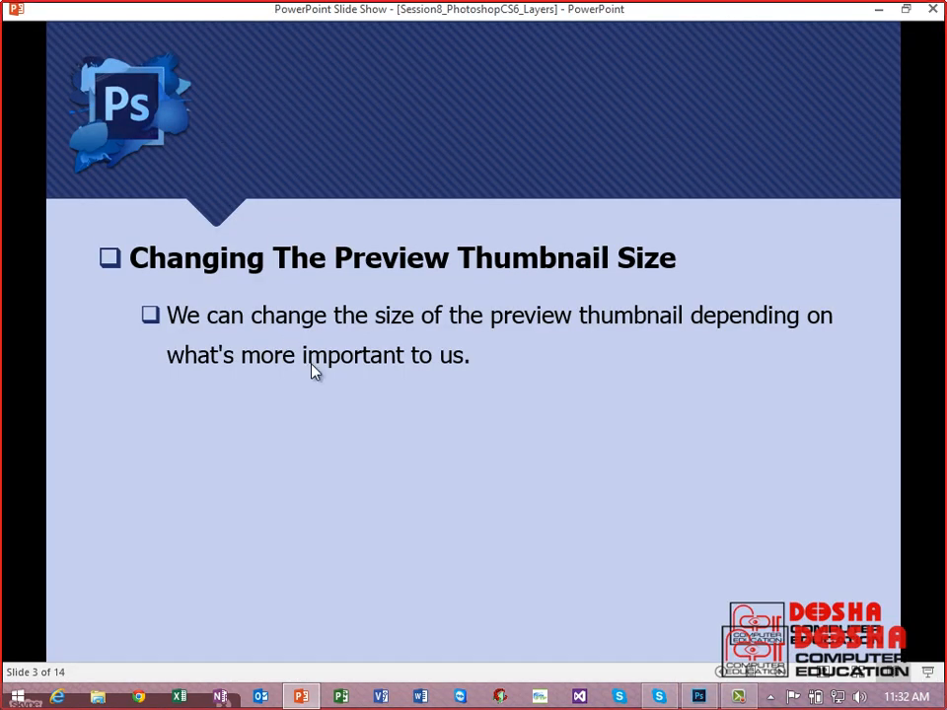
pyautogui.press('Left')
pyautogui.press('Left')
pyautogui.press('Left')
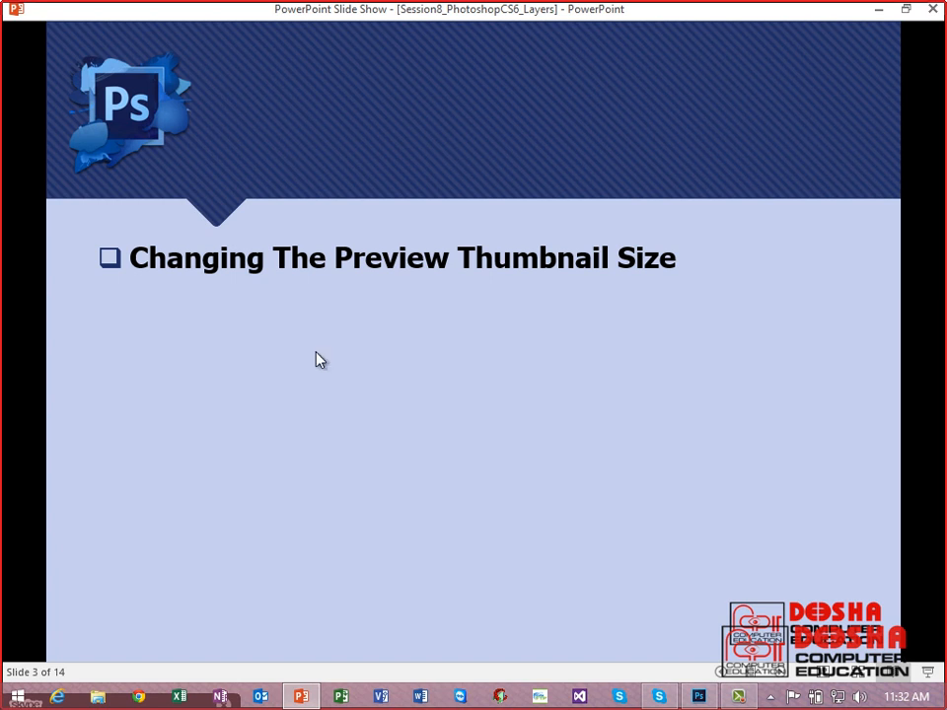
pyautogui.press('Right')
pyautogui.press('Right')
pyautogui.press('Right')
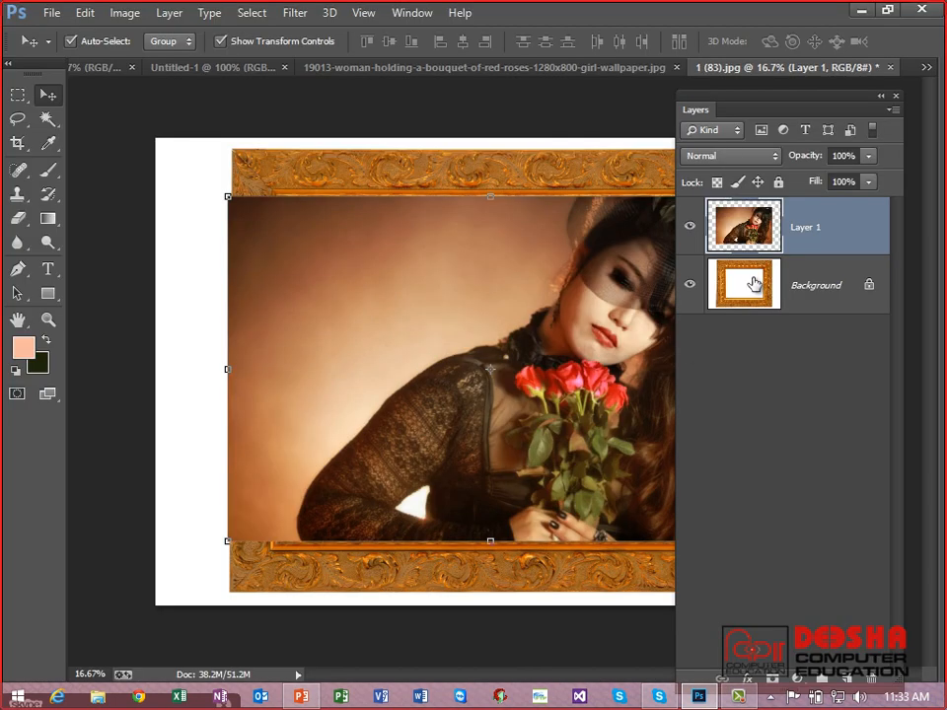
# Step: Switch back to Photoshop and alternate the active layer between Background and Layer 1, ending on Background
pyautogui.click(809, 286)
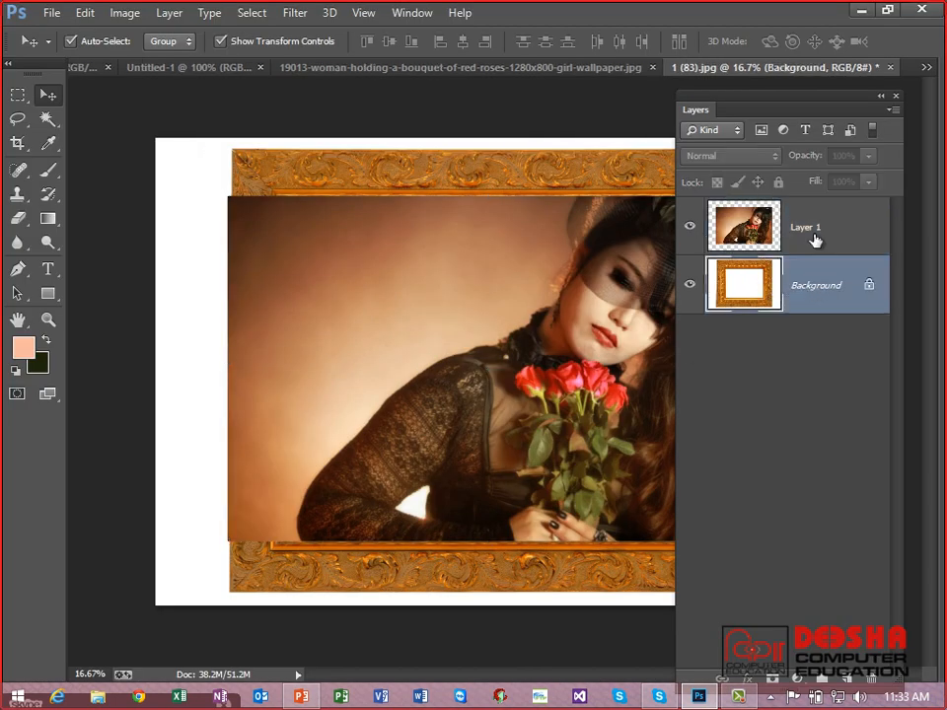
pyautogui.click(814, 237)
pyautogui.click(820, 292)
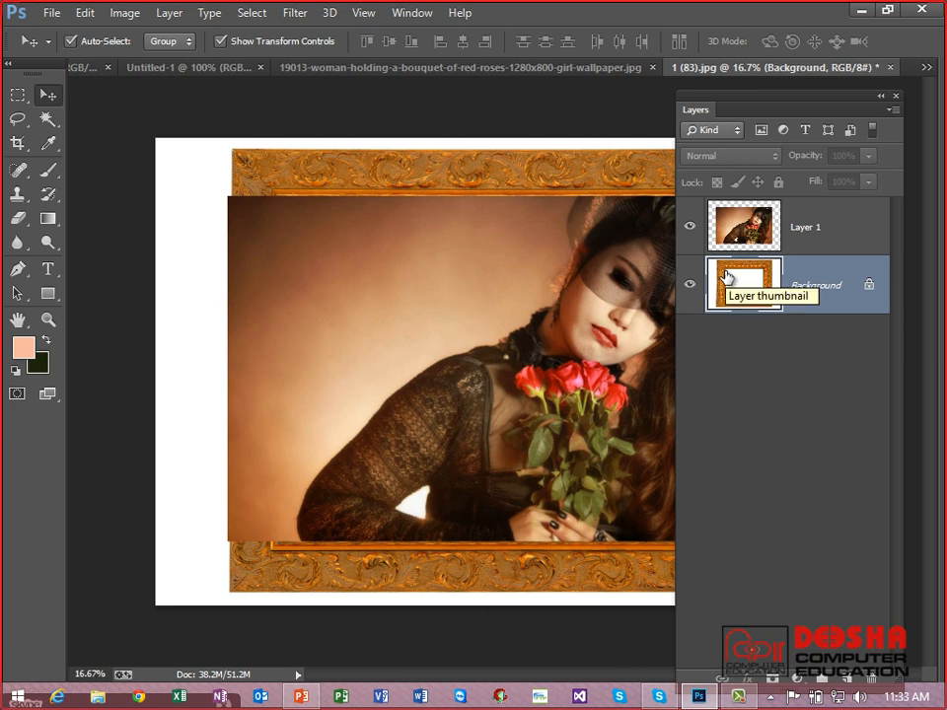
# Step: Move the Layers panel over the image and set its thumbnail size to the smallest preview
pyautogui.moveTo(743, 118); pyautogui.dragTo(648, 123)
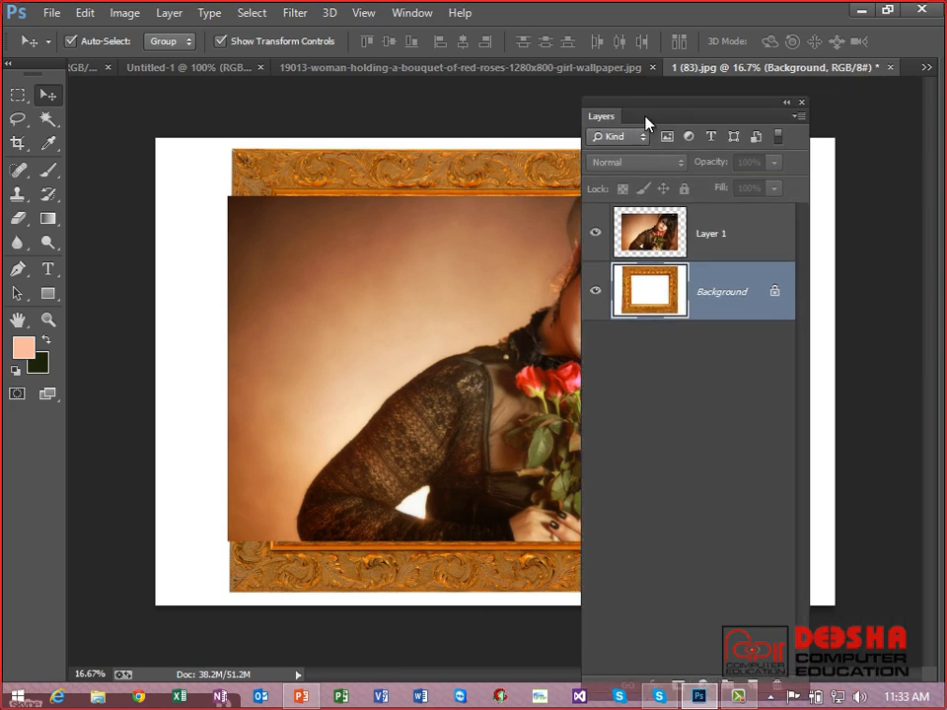
pyautogui.click(798, 118)
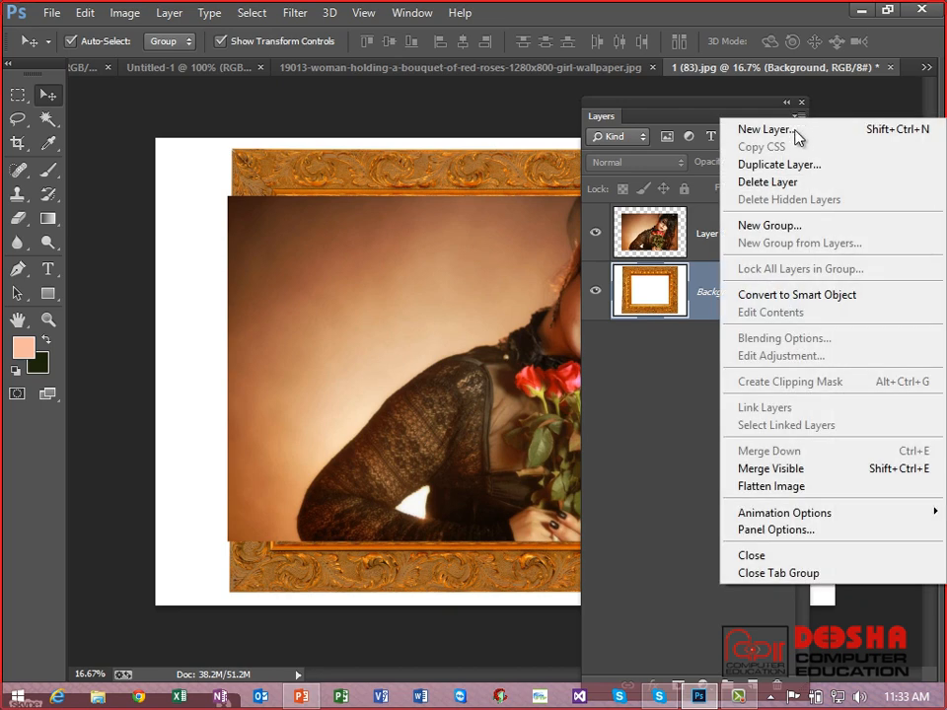
pyautogui.click(747, 532)
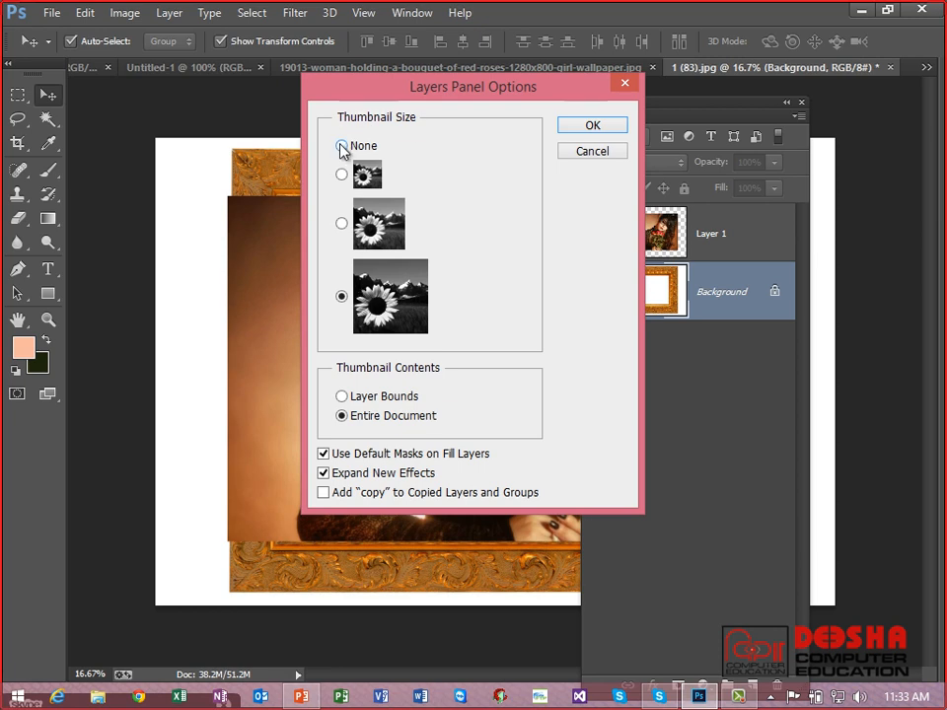
pyautogui.click(342, 175)
pyautogui.click(571, 132)
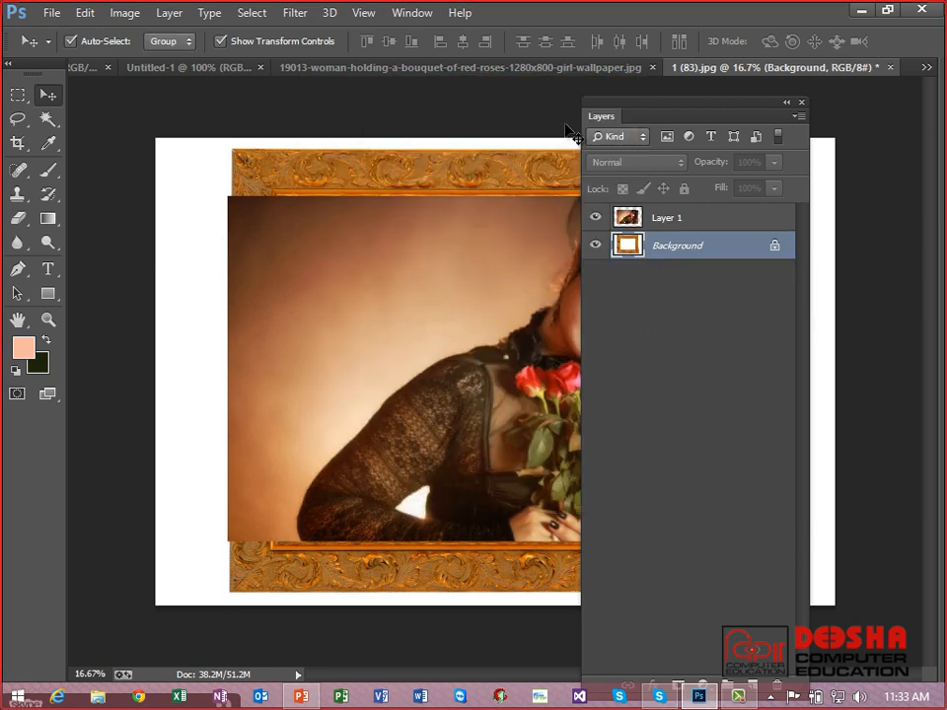
# Step: Set the Layers panel's thumbnail size to None
pyautogui.click(799, 118)
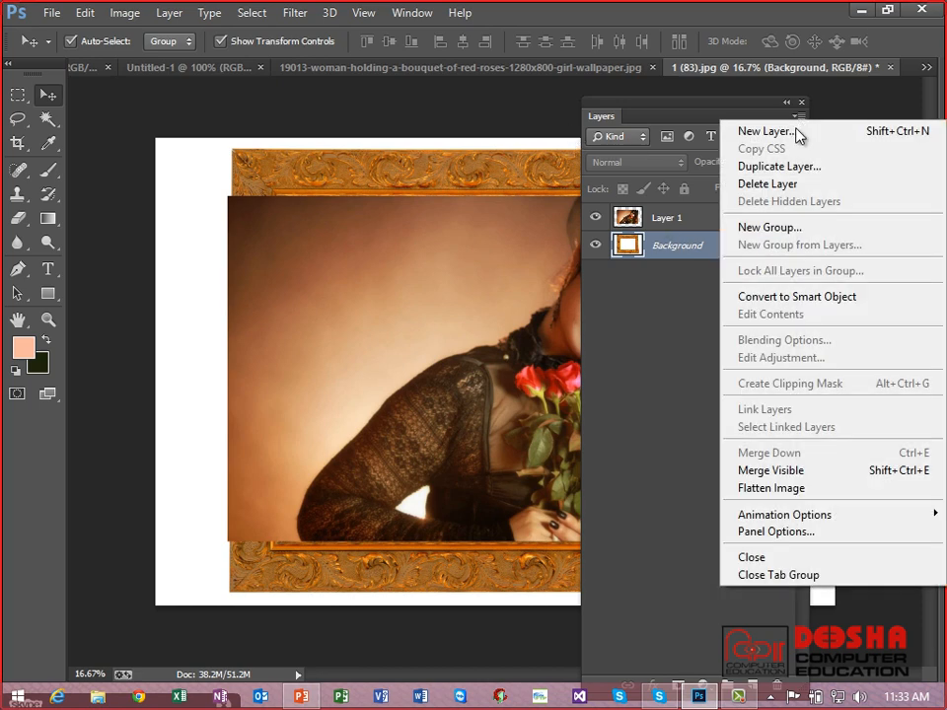
pyautogui.click(778, 532)
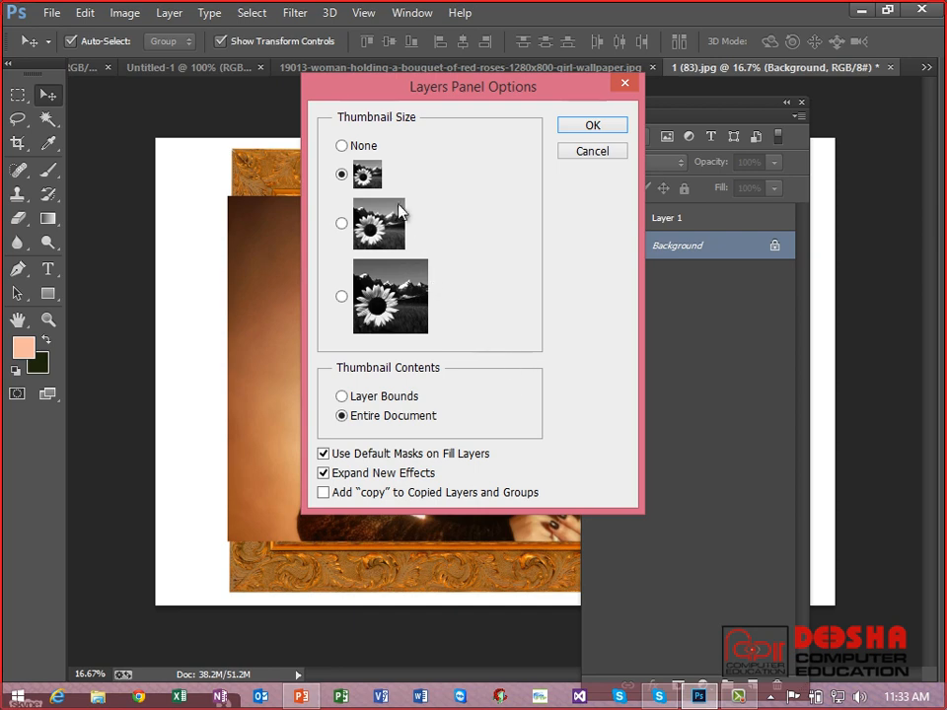
pyautogui.click(595, 129)
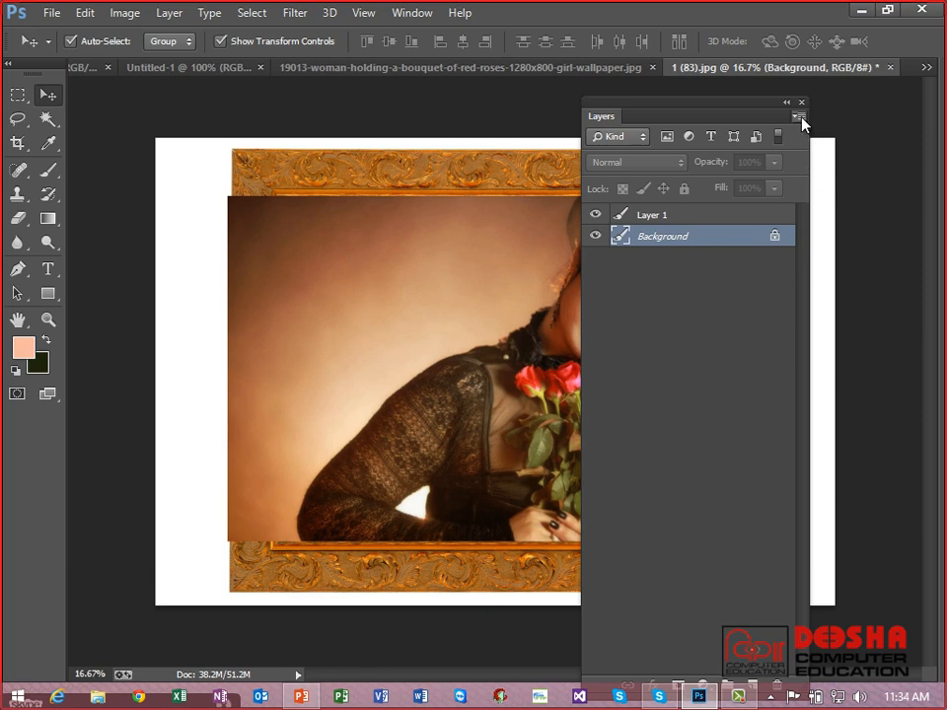
# Step: Switch to the Skype group call, hide its chat pane, and return to Photoshop
pyautogui.click(651, 702)
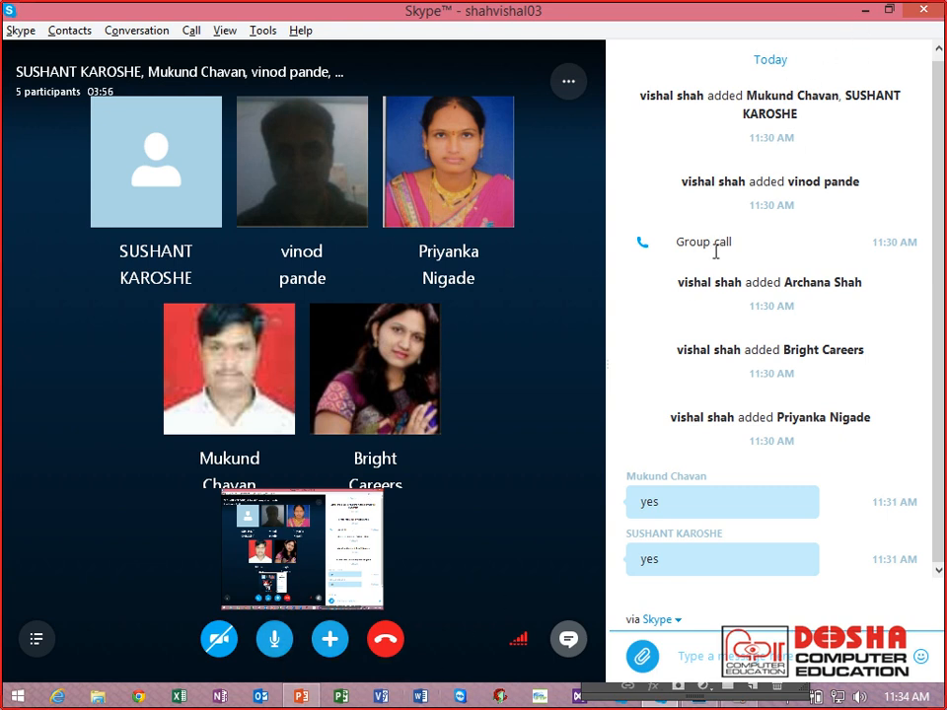
pyautogui.click(569, 638)
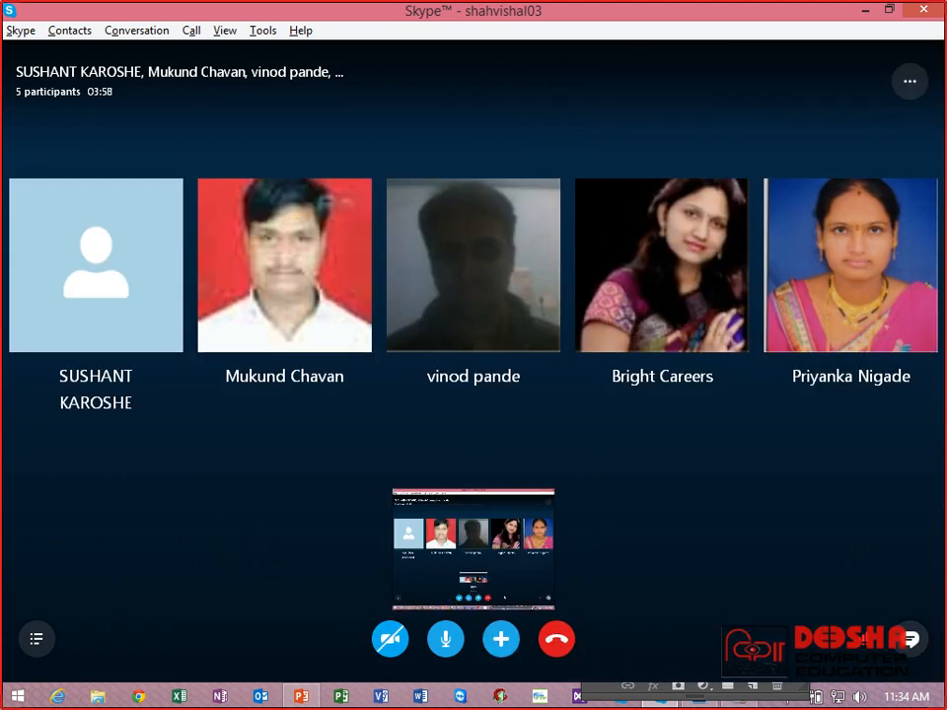
pyautogui.click(863, 9)
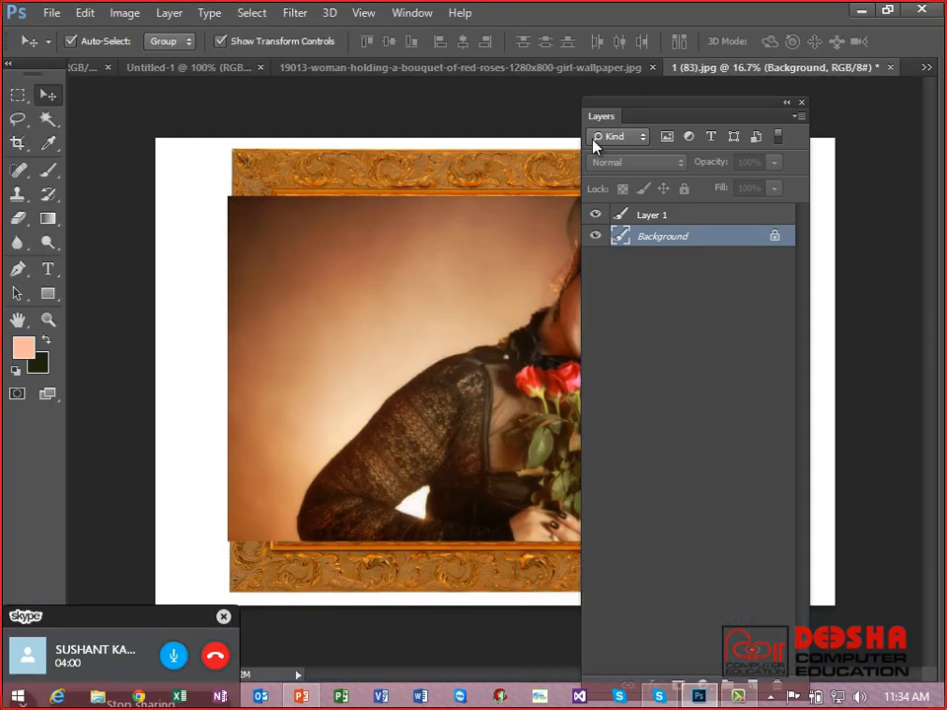
# Step: Set the Layers panel's thumbnail size to the largest preview with Entire Document contents
pyautogui.click(803, 118)
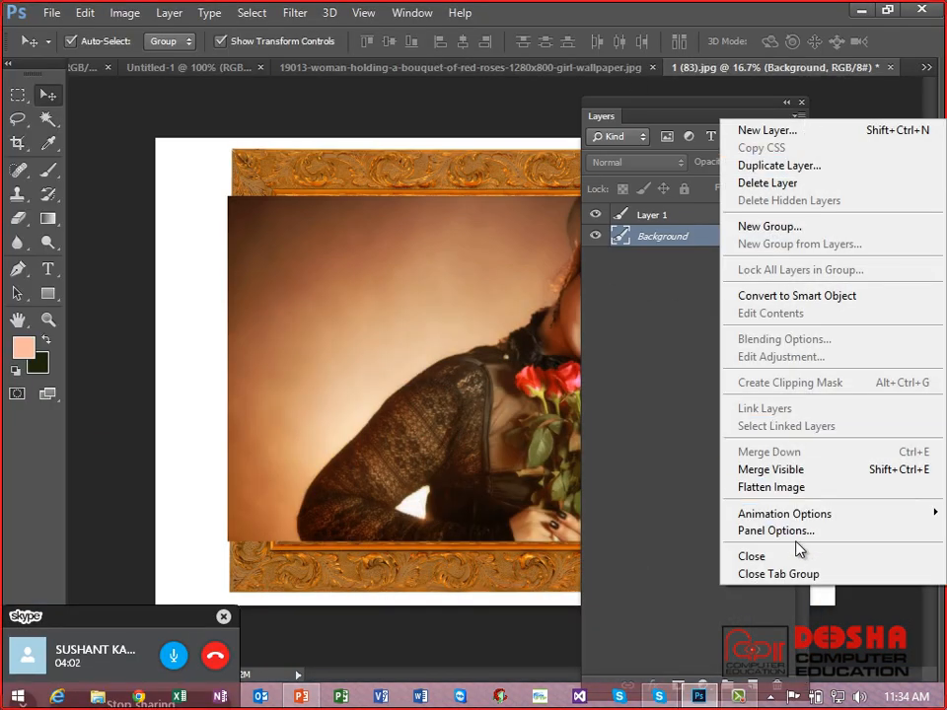
pyautogui.click(635, 375)
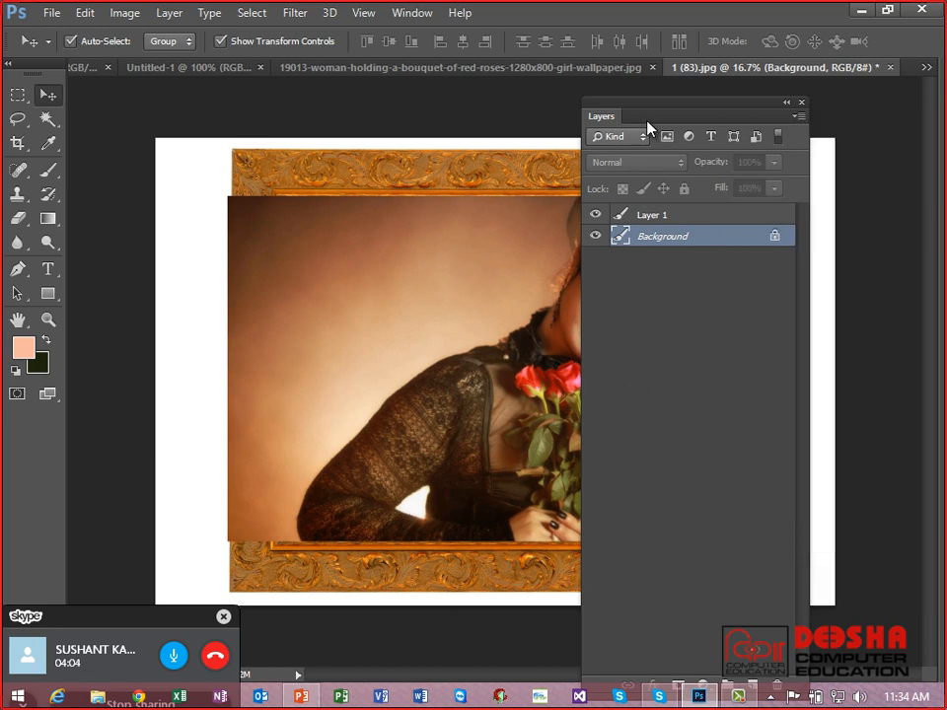
pyautogui.click(797, 118)
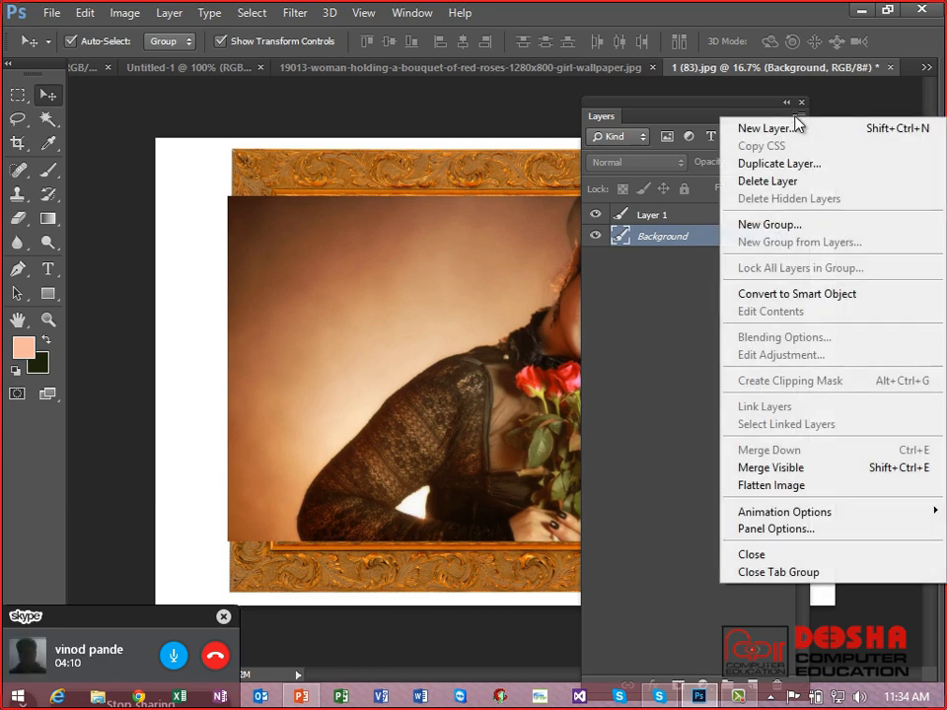
pyautogui.click(754, 533)
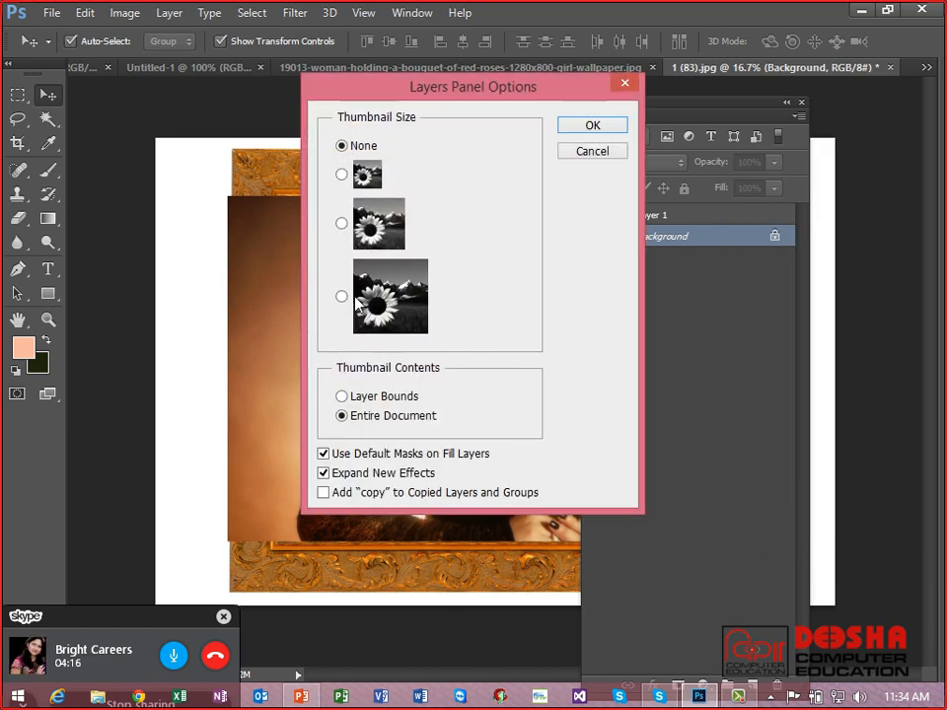
pyautogui.click(341, 297)
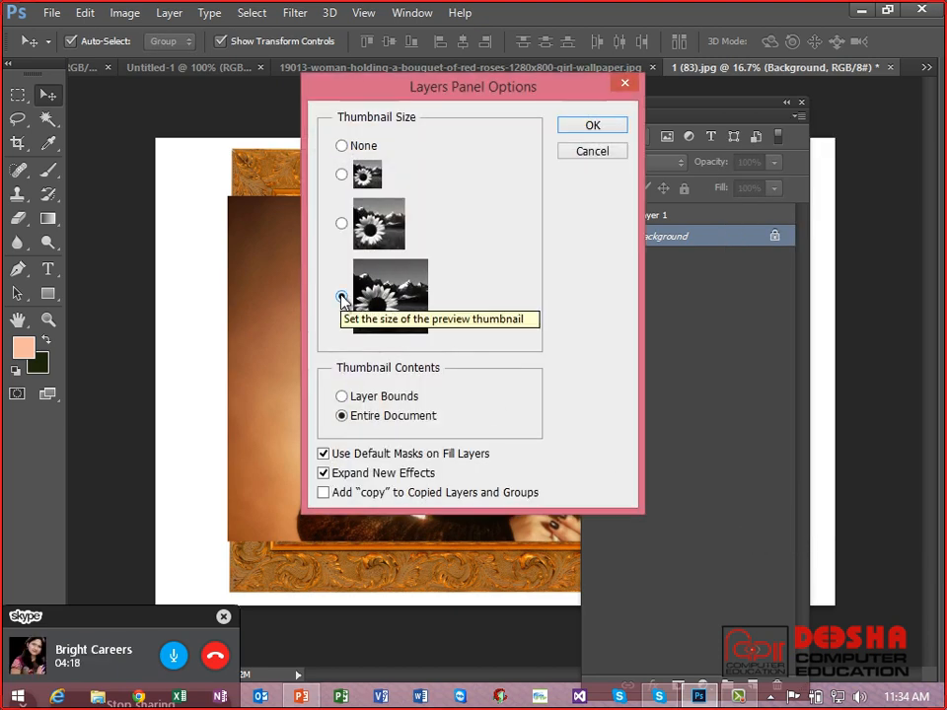
pyautogui.click(572, 130)
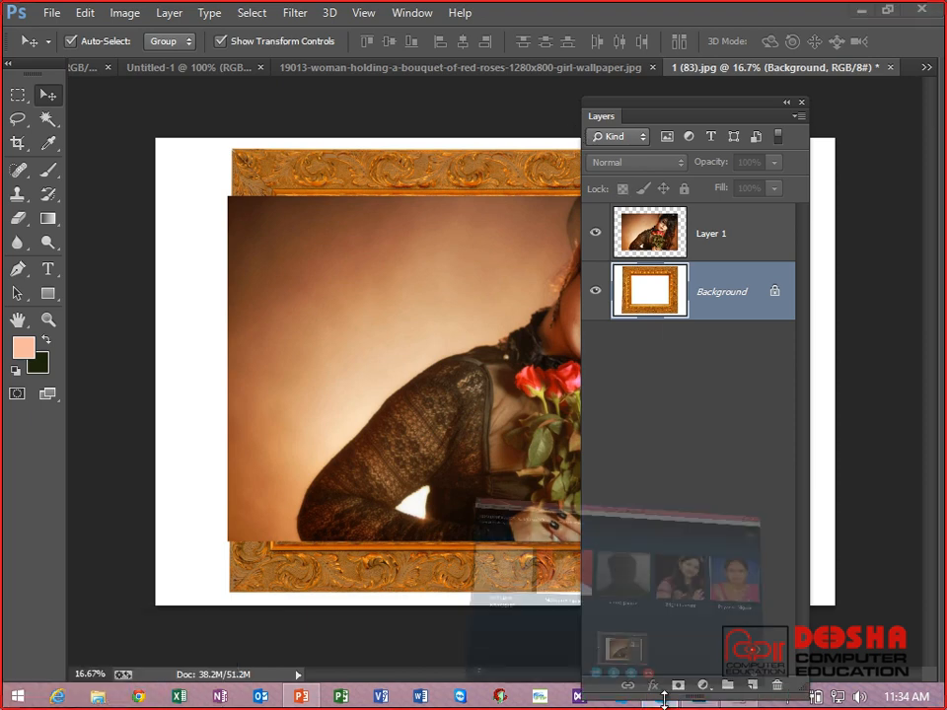
# Step: Check the Skype group call again, return to Photoshop, and shift the Layers panel slightly
pyautogui.click(661, 696)
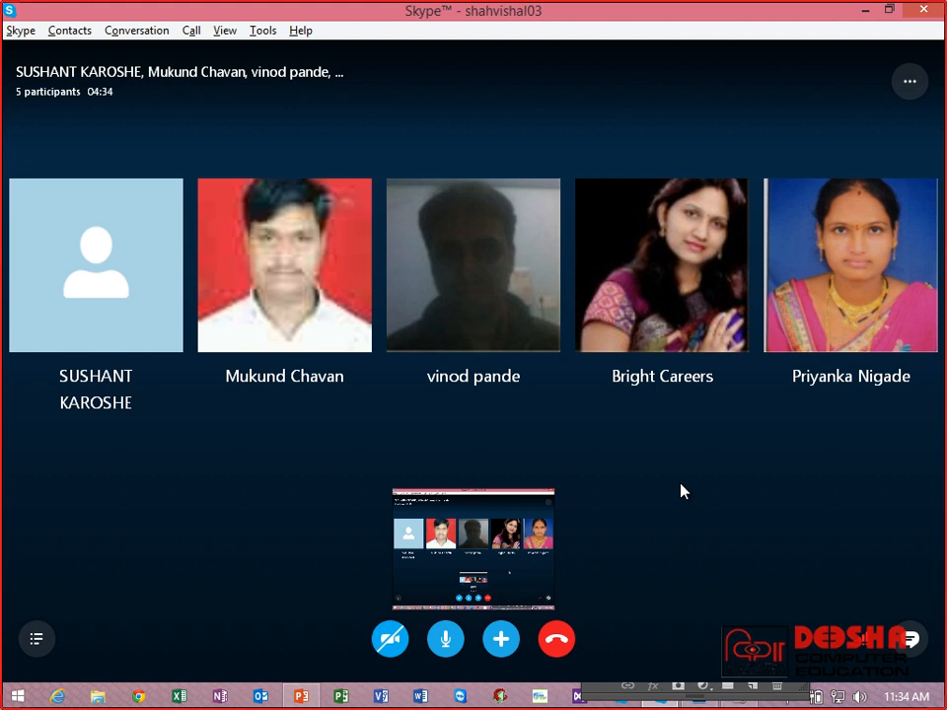
pyautogui.click(862, 10)
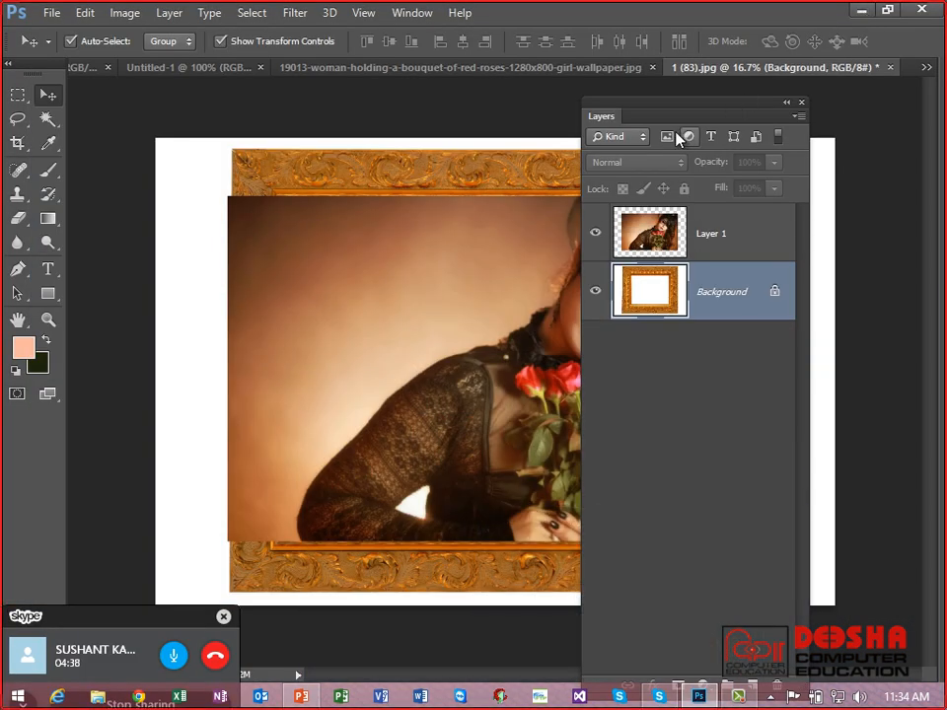
pyautogui.moveTo(654, 116); pyautogui.dragTo(646, 108)
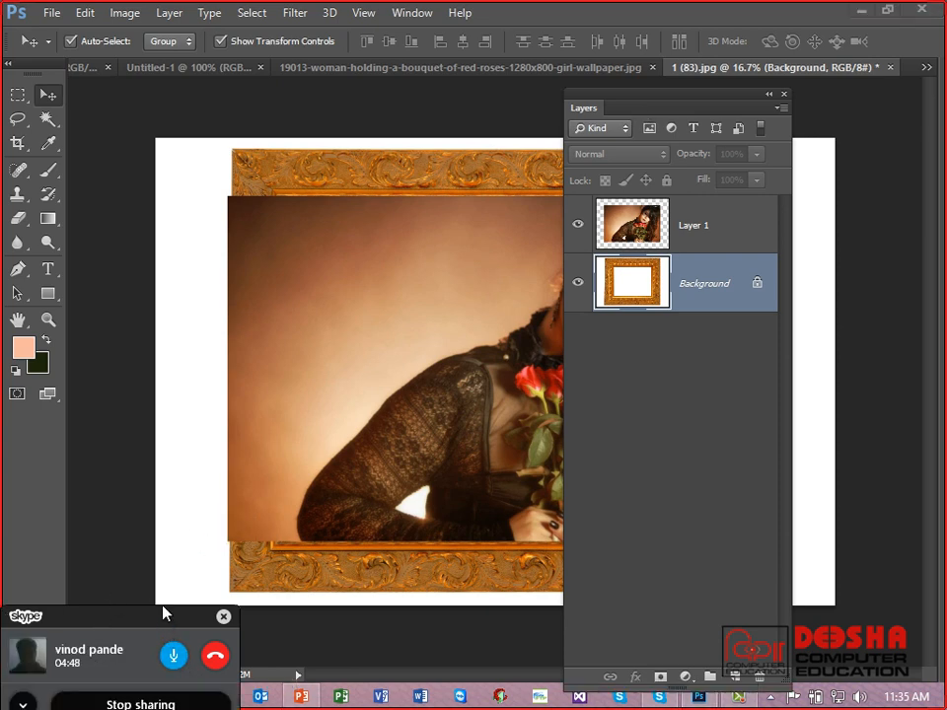
# Step: Bring the floating Skype call window into full view, operate its microphone control, and tuck it away mostly off-screen
pyautogui.moveTo(163, 613); pyautogui.dragTo(235, 337)
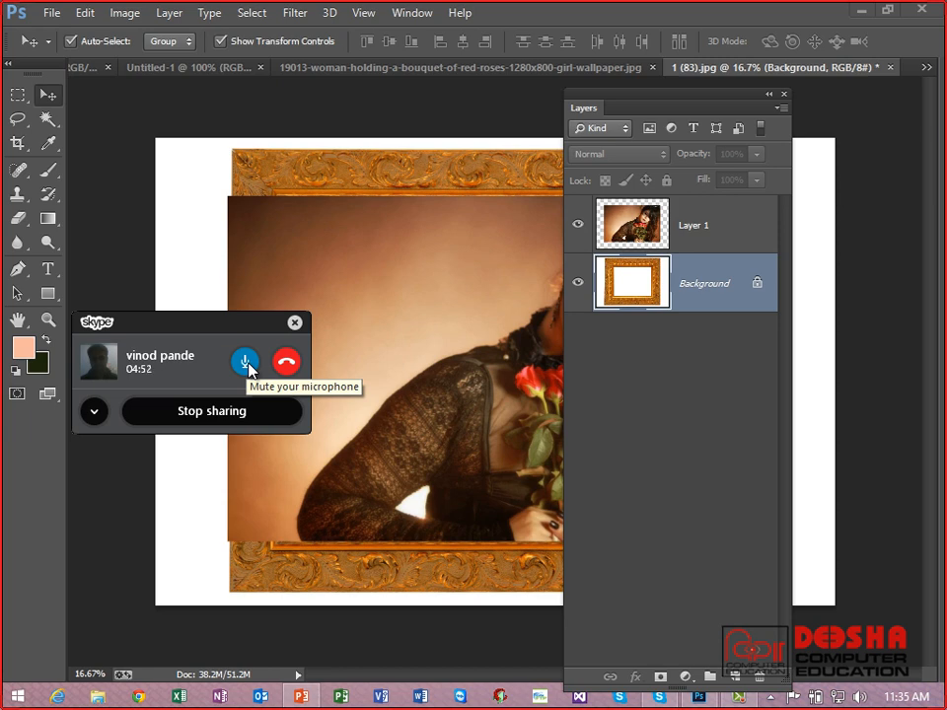
pyautogui.click(247, 363)
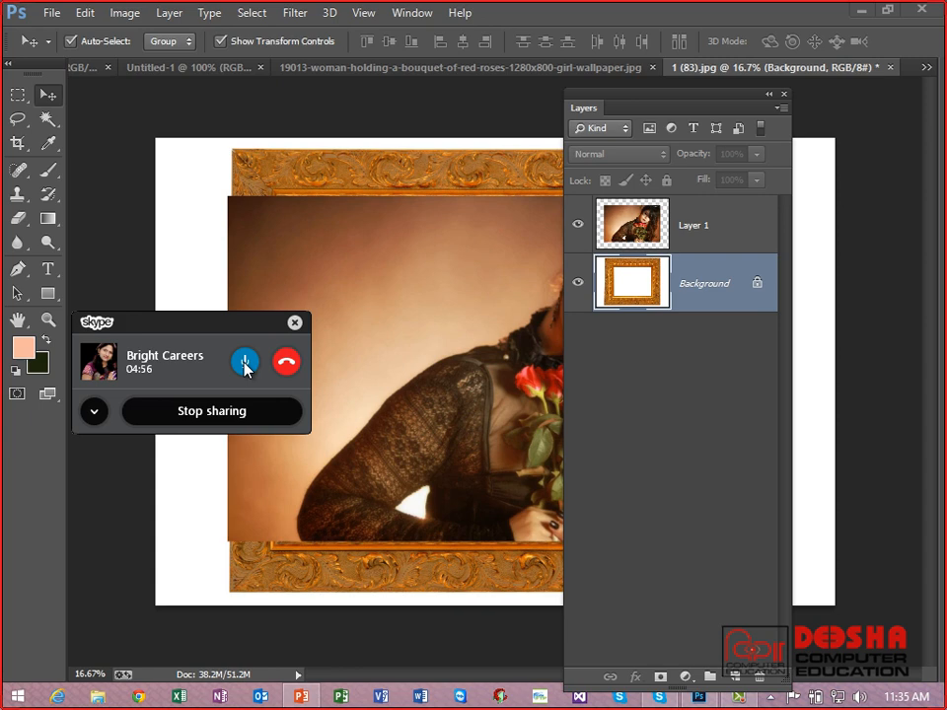
pyautogui.moveTo(233, 327); pyautogui.dragTo(237, 703)
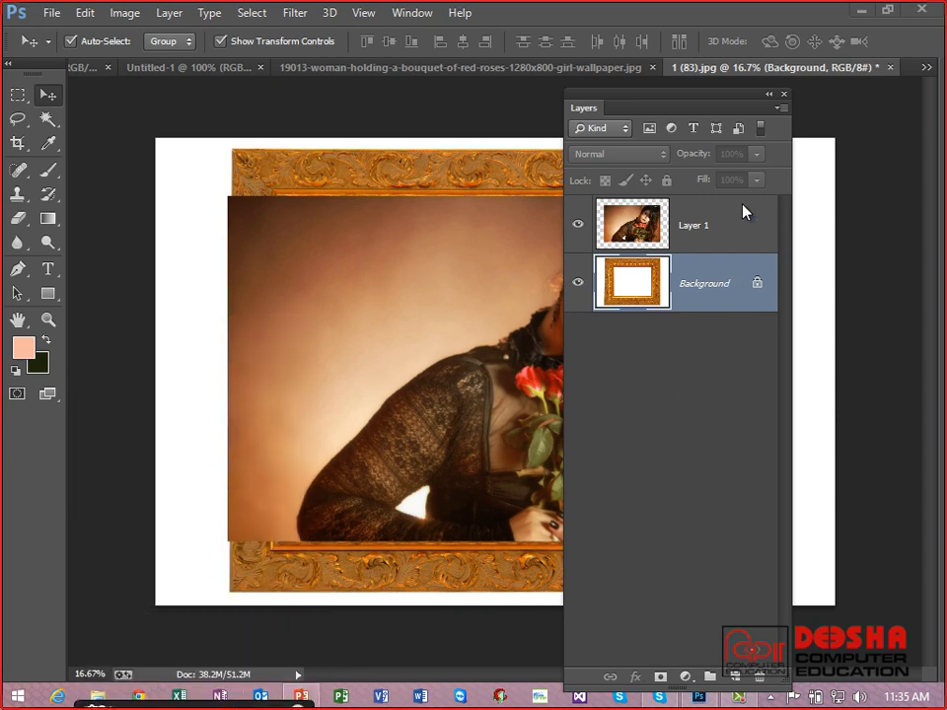
pyautogui.click(666, 634)
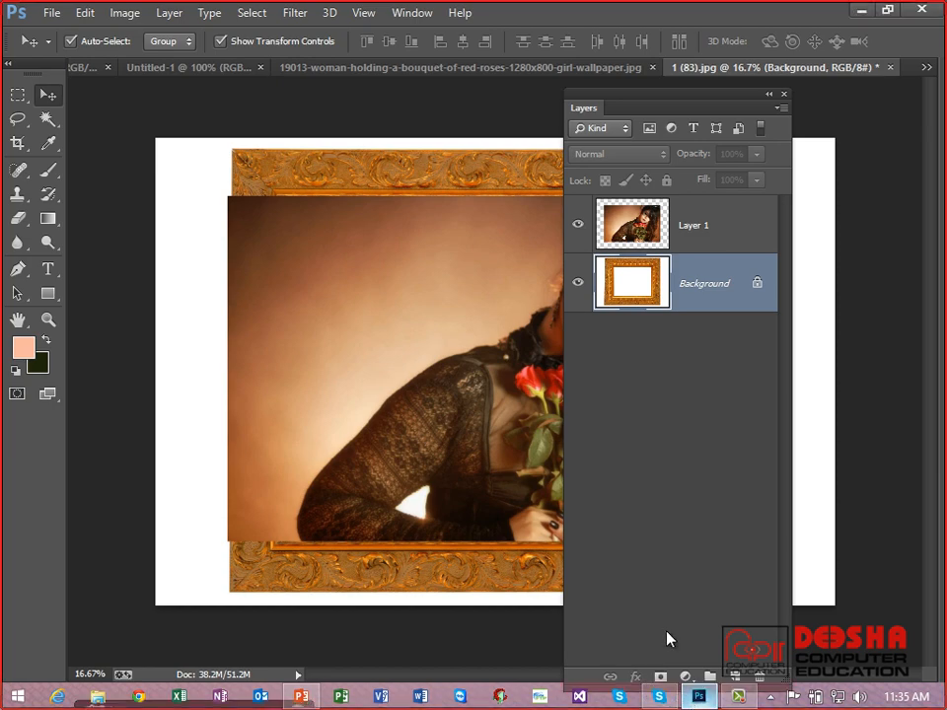
# Step: Revisit the PowerPoint slide on changing the preview thumbnail size, and set the Layers thumbnails to the medium size in Photoshop
pyautogui.click(300, 696)
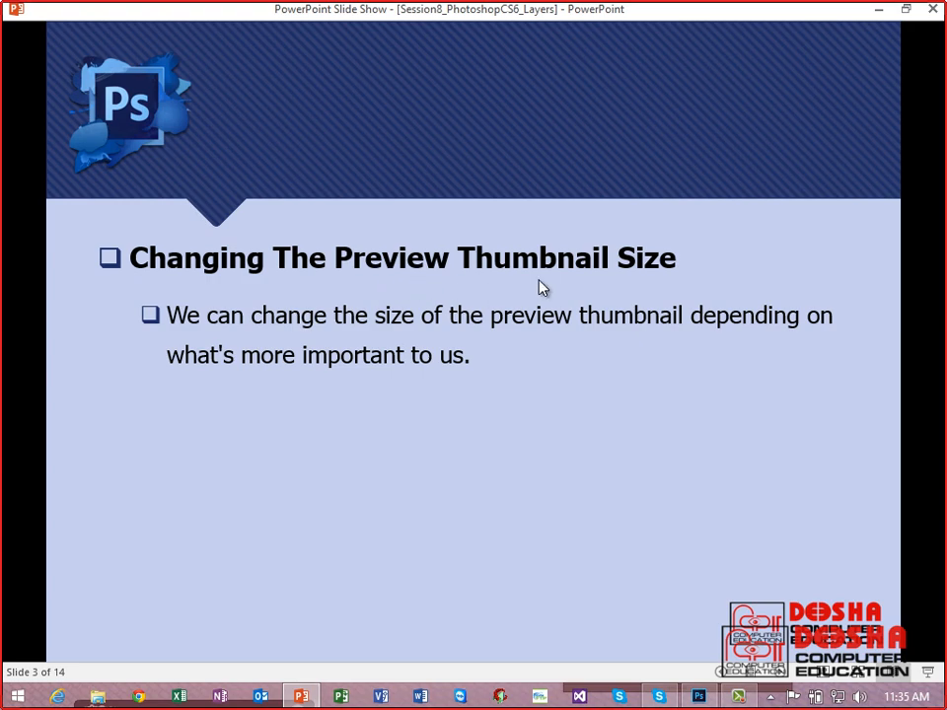
pyautogui.hotkey('alt', 'Tab')
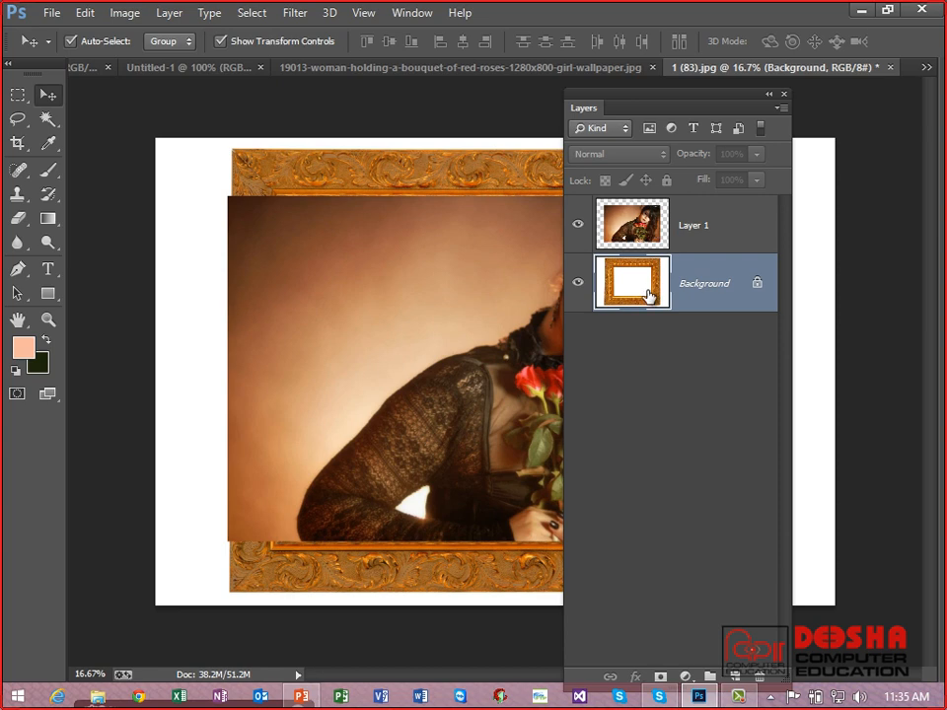
pyautogui.click(782, 107)
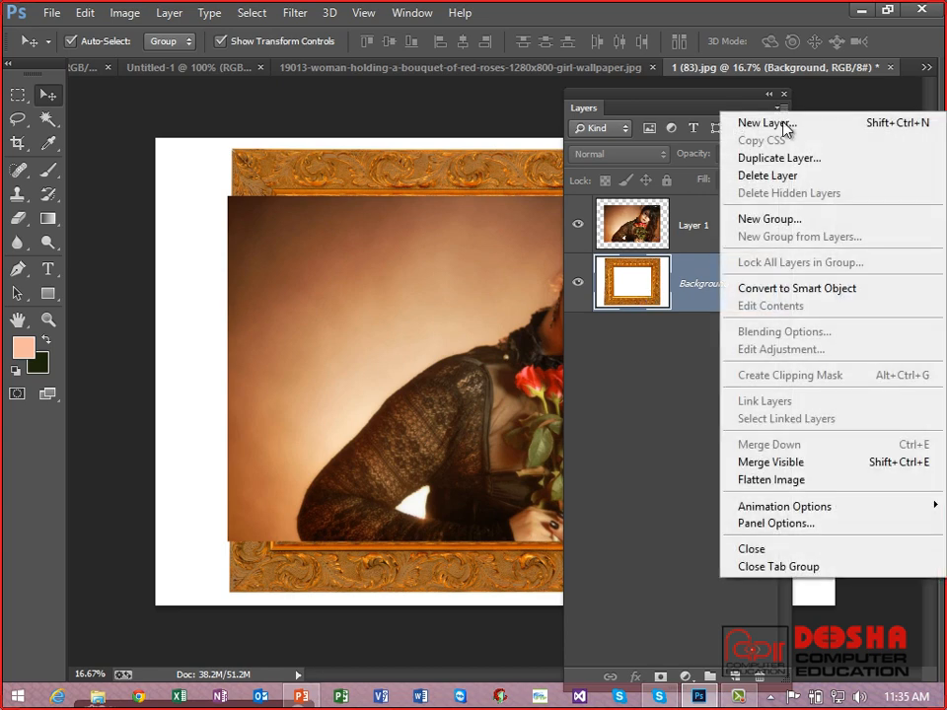
pyautogui.click(768, 524)
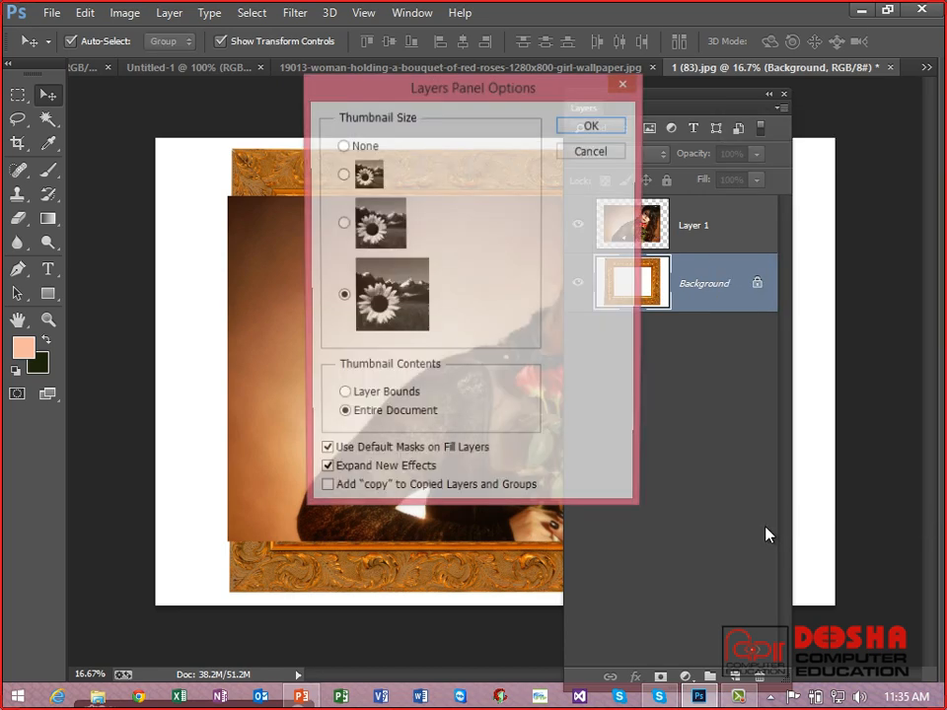
pyautogui.click(342, 224)
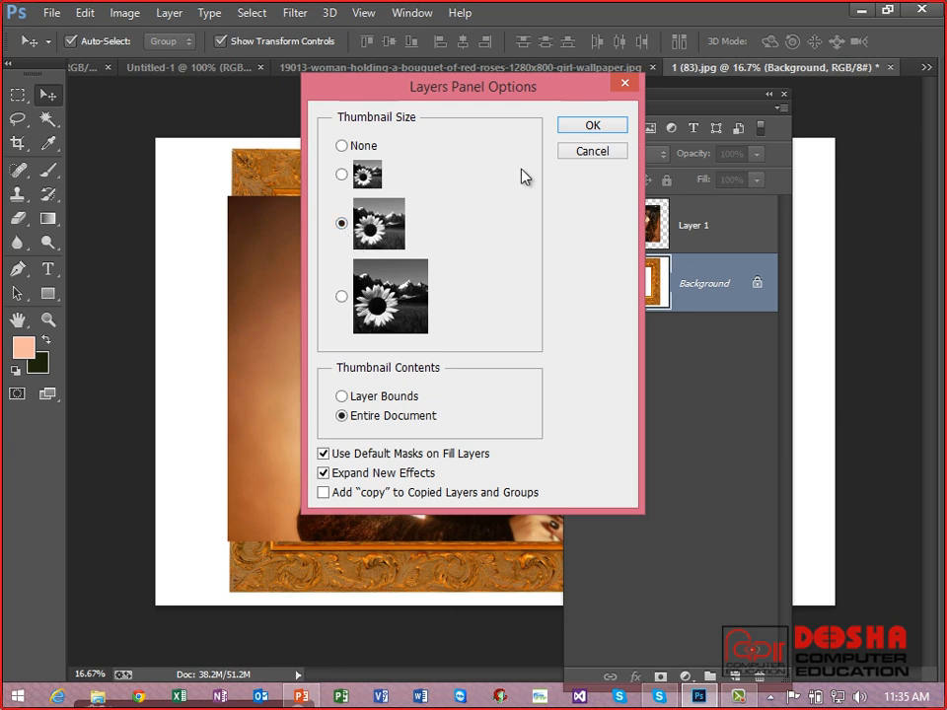
pyautogui.click(590, 126)
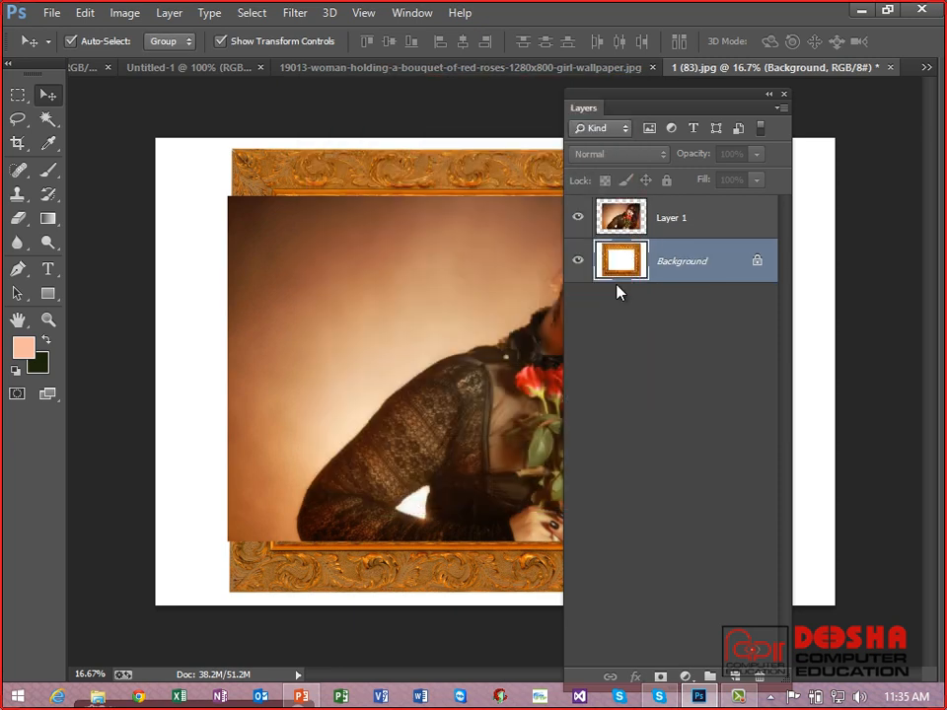
# Step: Turn off the layer preview thumbnails by changing the thumbnail size from medium to None
pyautogui.click(781, 108)
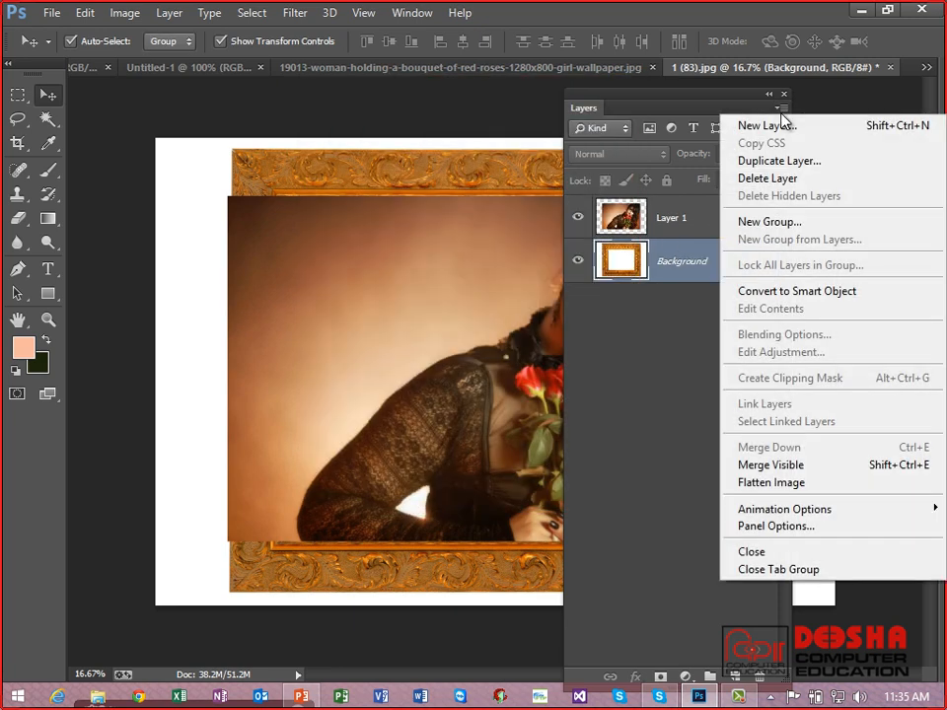
pyautogui.click(768, 526)
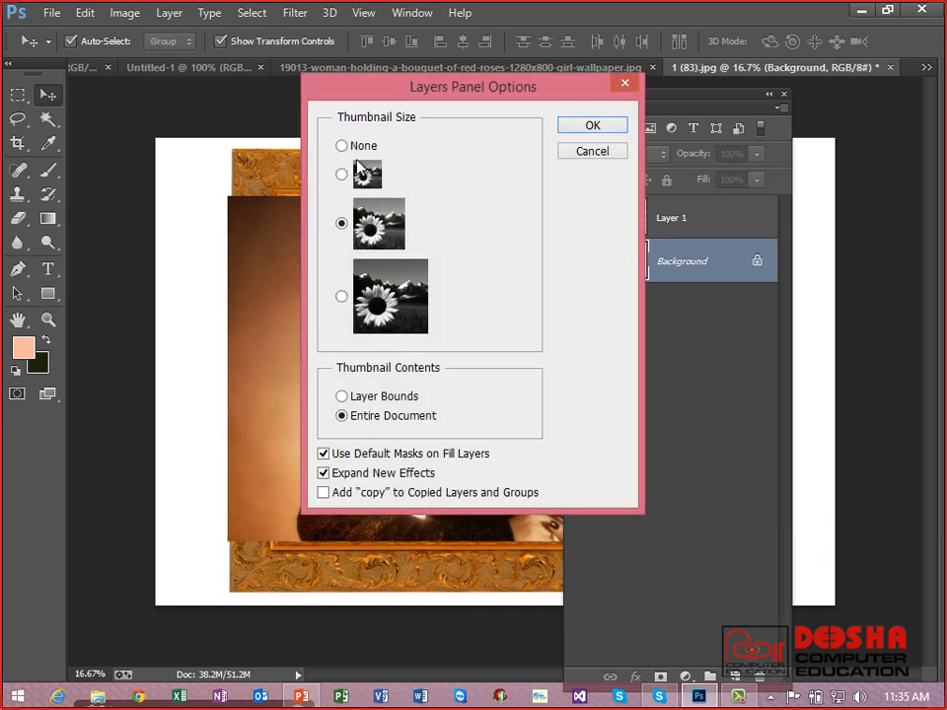
pyautogui.click(342, 146)
pyautogui.click(597, 131)
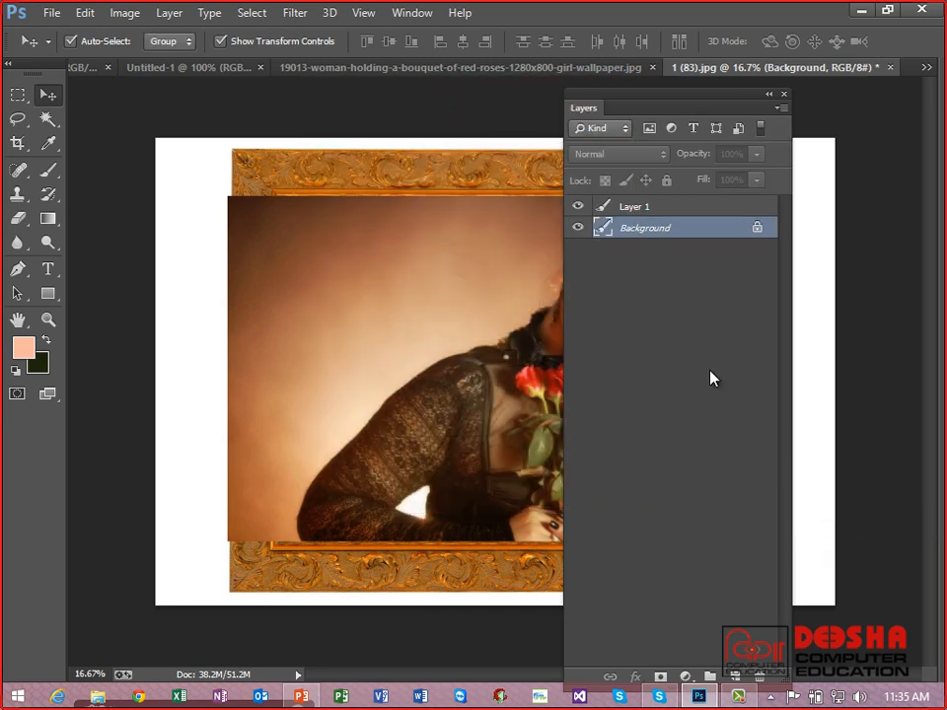
# Step: Turn the layer preview thumbnails back on at the largest thumbnail size
pyautogui.click(781, 108)
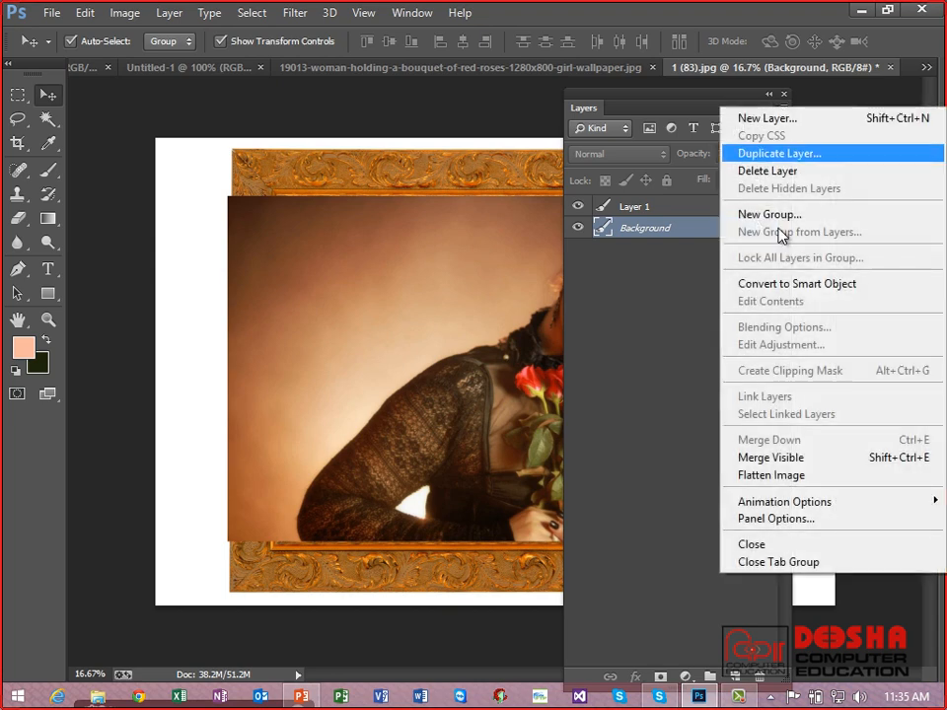
pyautogui.click(780, 518)
pyautogui.click(342, 297)
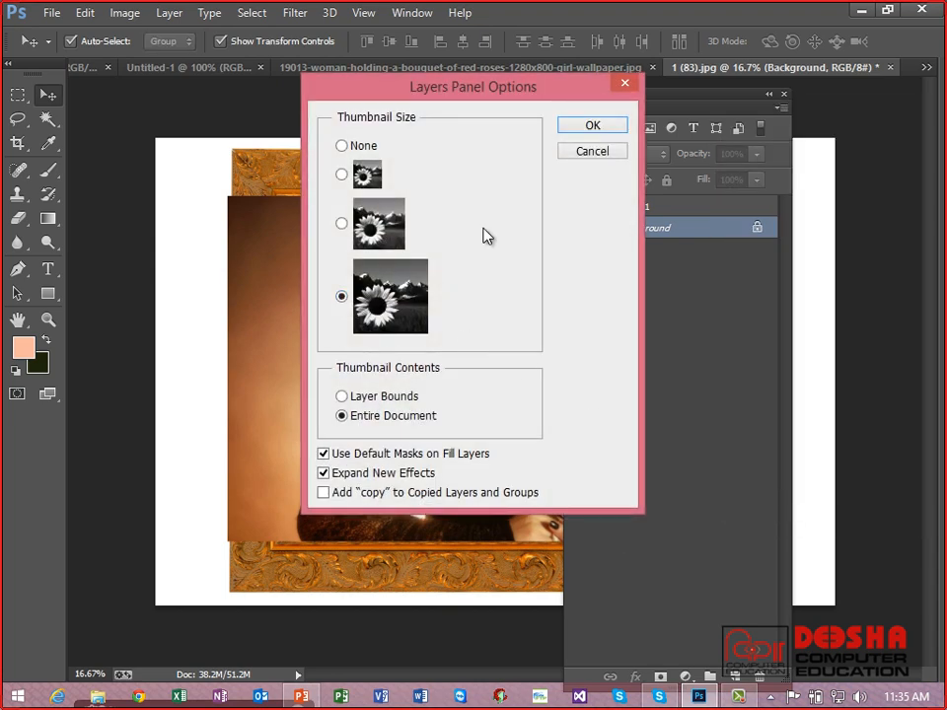
pyautogui.click(580, 125)
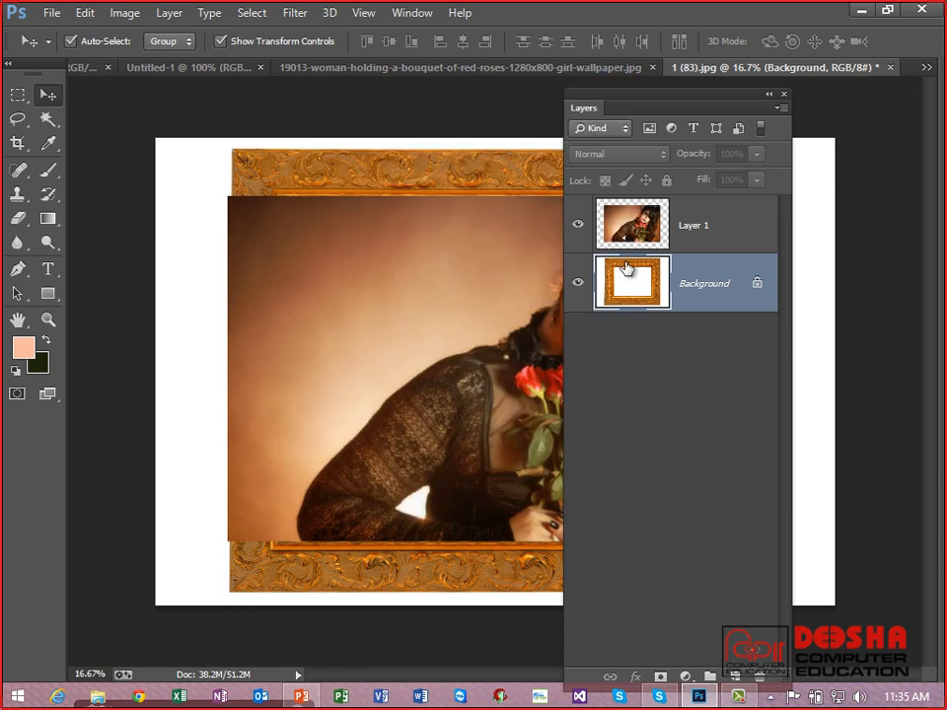
# Step: Show the large thumbnails in the a2.psd document, moving the Layers panel over the canvas and selecting Wedding Eve copy, followed by Layer 11
pyautogui.click(424, 67)
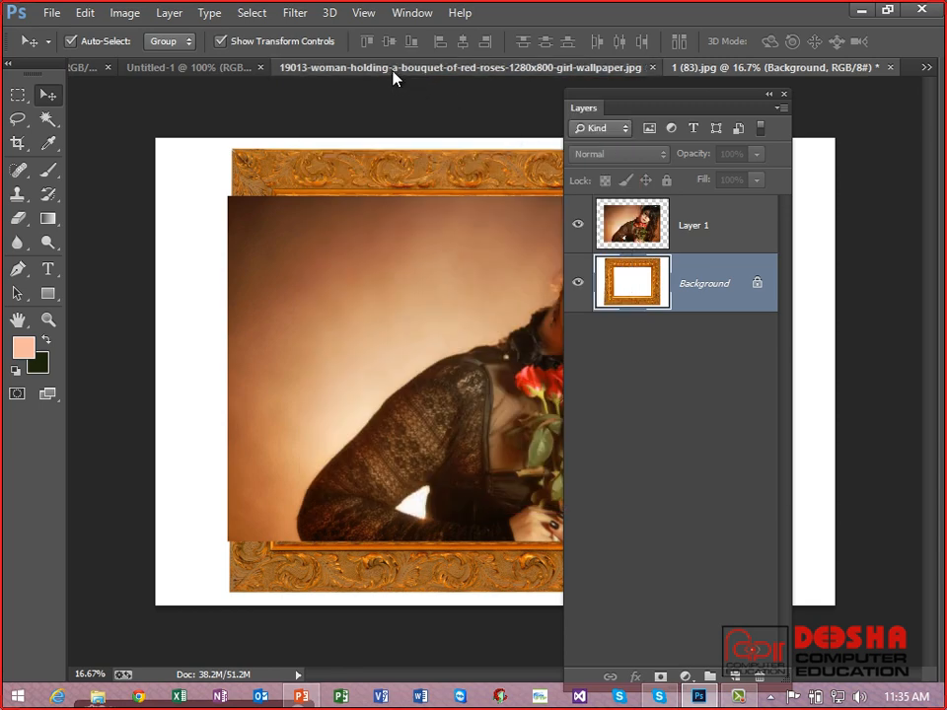
pyautogui.click(85, 64)
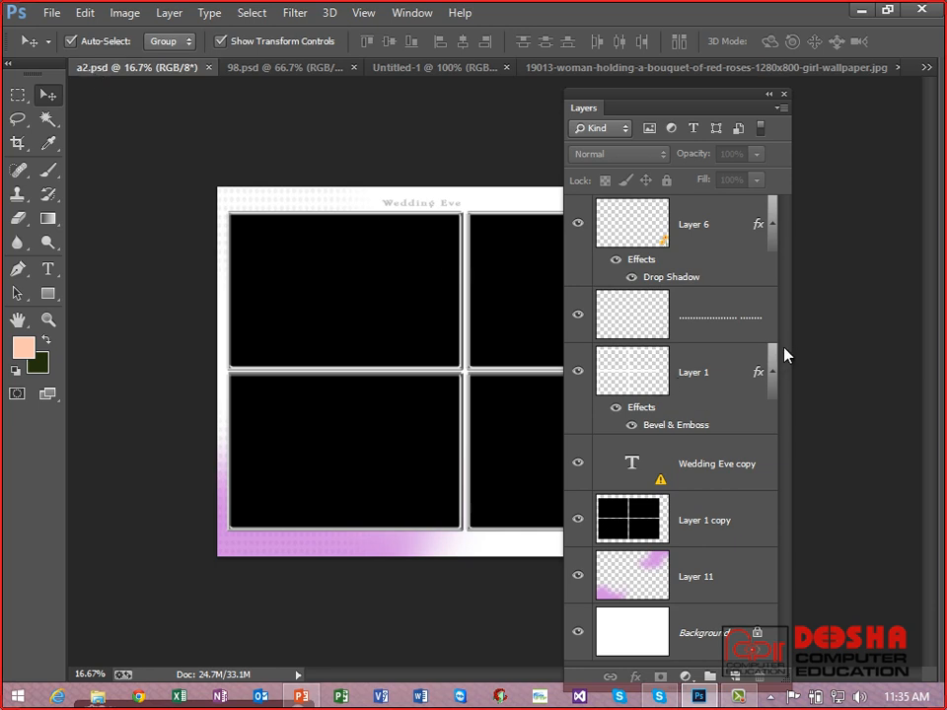
pyautogui.moveTo(715, 116); pyautogui.dragTo(578, 84)
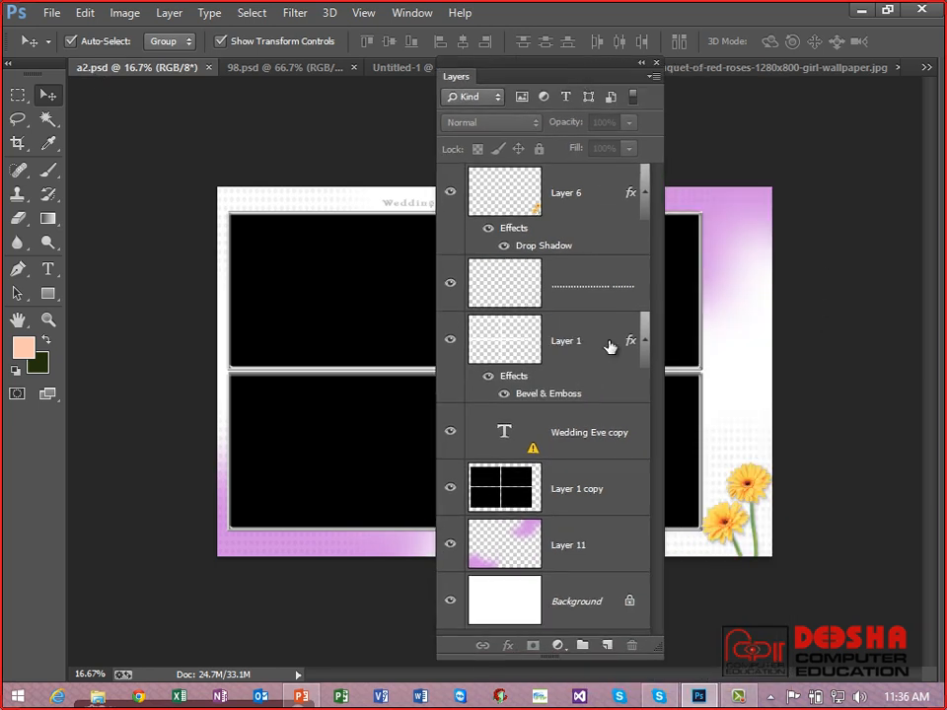
pyautogui.click(631, 425)
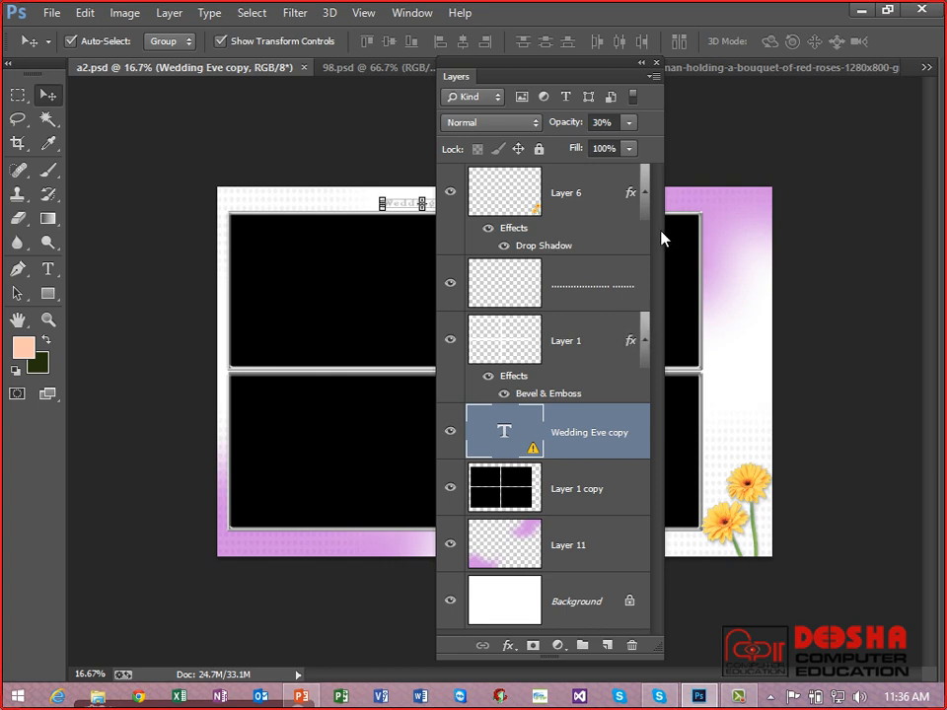
pyautogui.click(541, 548)
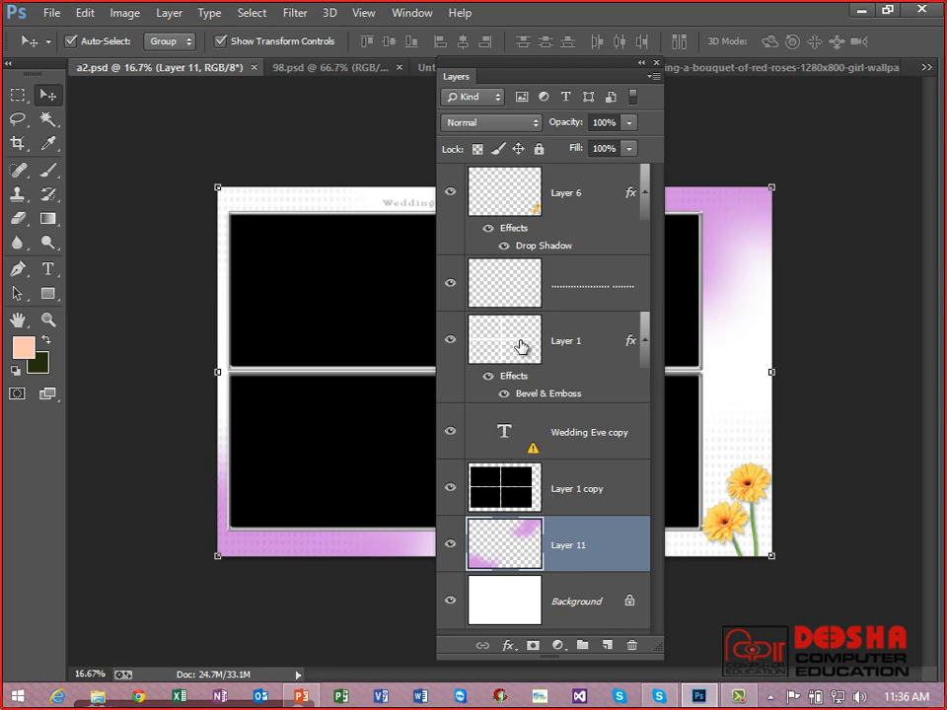
# Step: Inspect the layer thumbnails of 98.psd down to the Background, selecting Layer 1 and the ShadowS layer
pyautogui.click(294, 69)
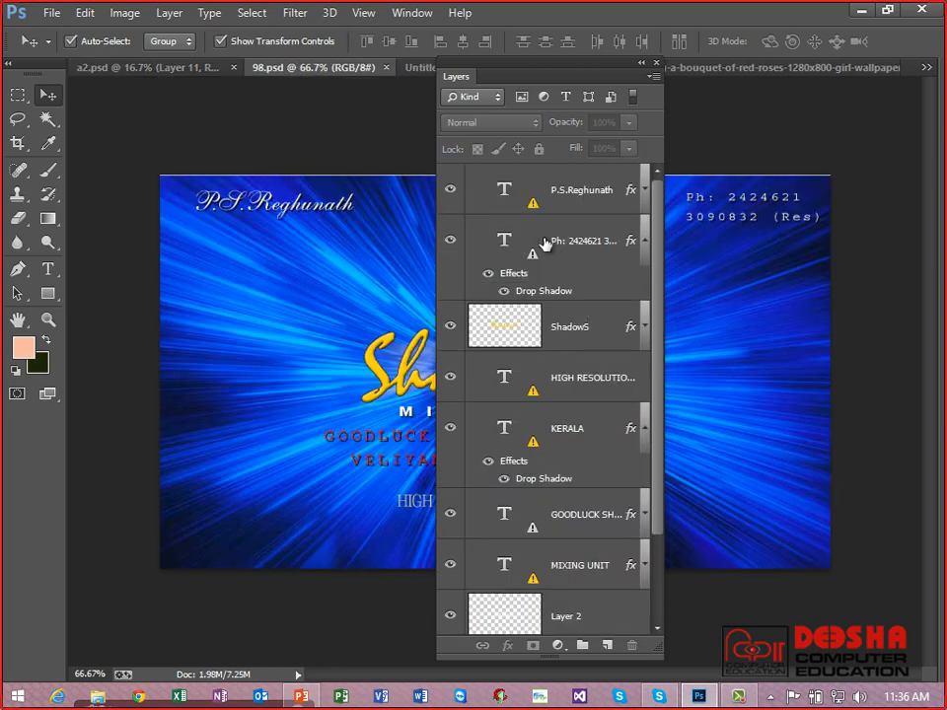
pyautogui.moveTo(651, 376); pyautogui.dragTo(660, 501)
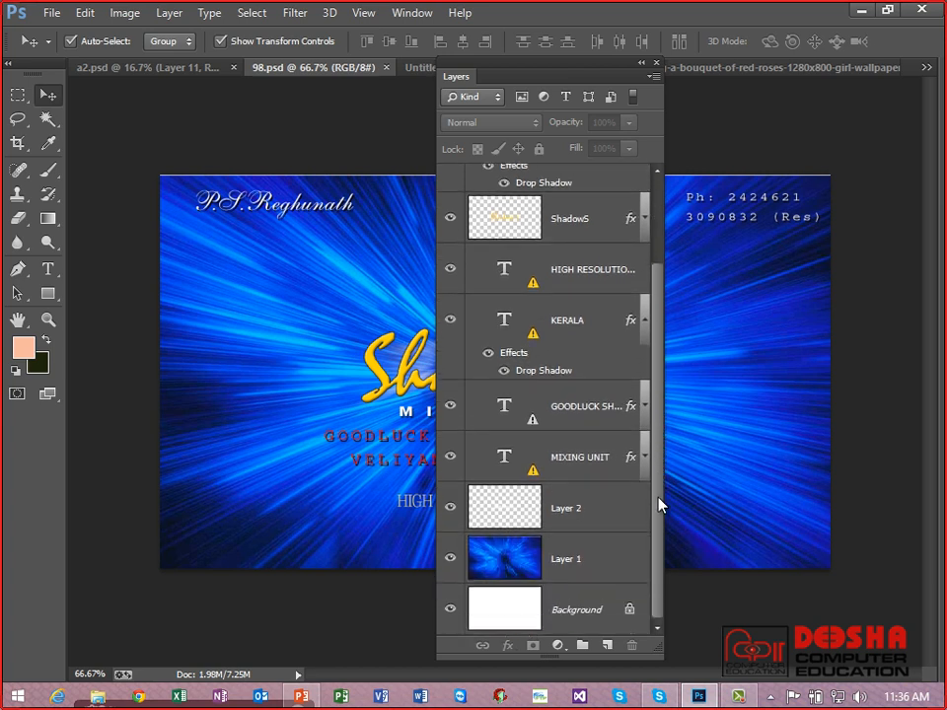
pyautogui.click(482, 567)
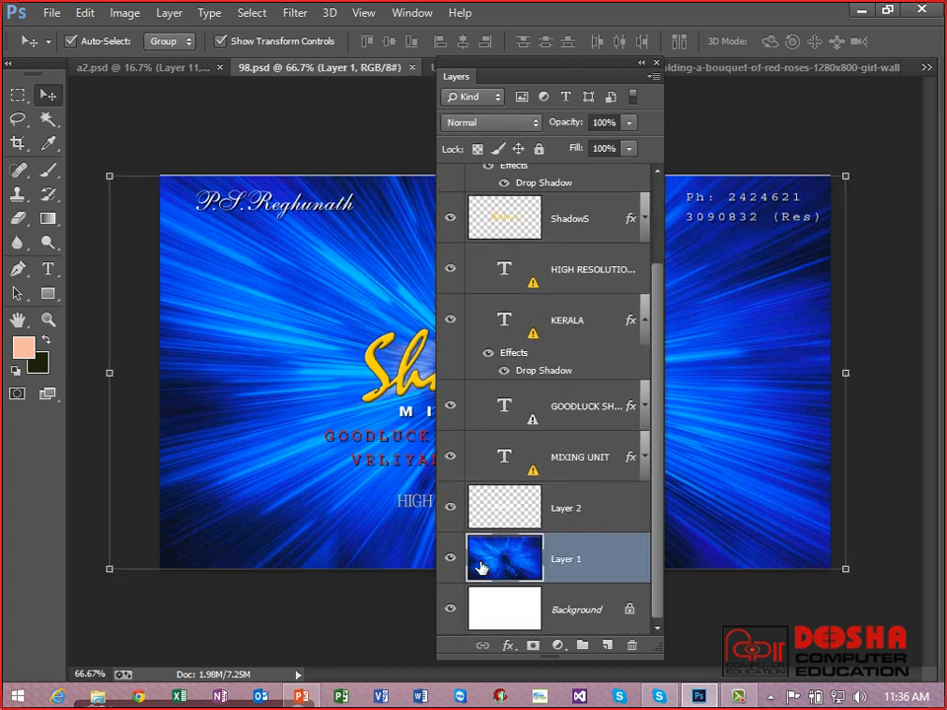
pyautogui.click(507, 231)
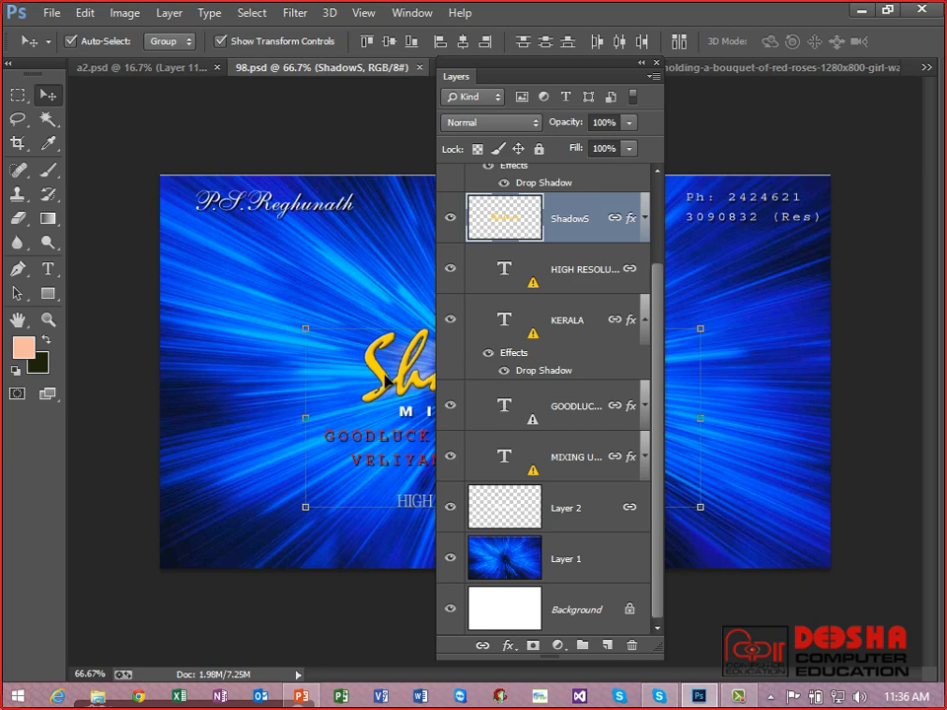
# Step: Try shifting the ShadowS artwork and its linked layers toward the card's left side, and undo the move
pyautogui.moveTo(387, 383); pyautogui.dragTo(279, 368)
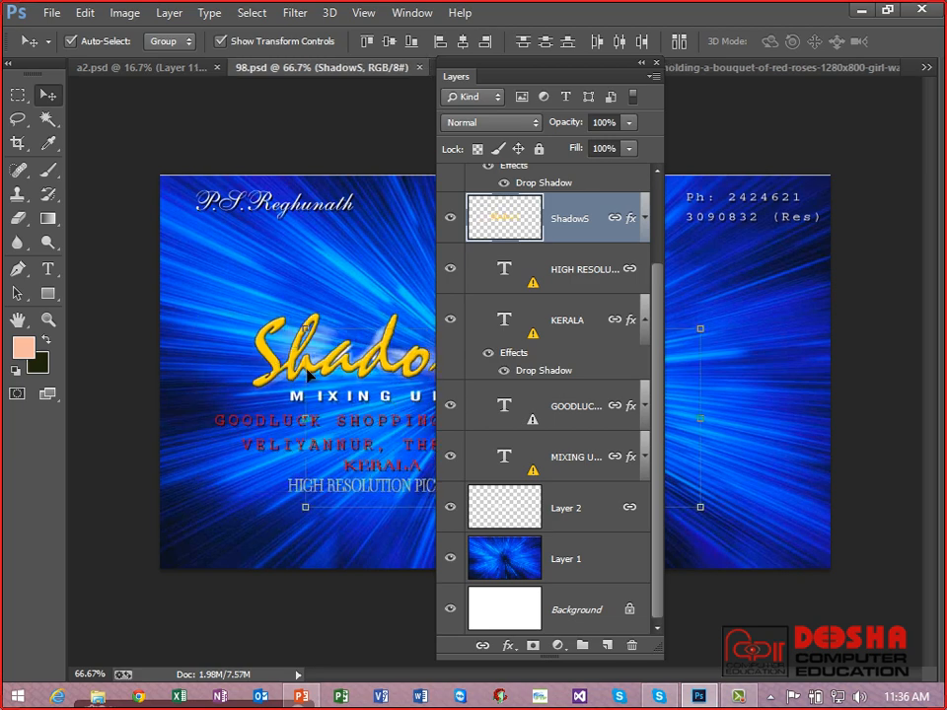
pyautogui.hotkey('ctrl', 'z')
pyautogui.moveTo(658, 344); pyautogui.dragTo(654, 225)
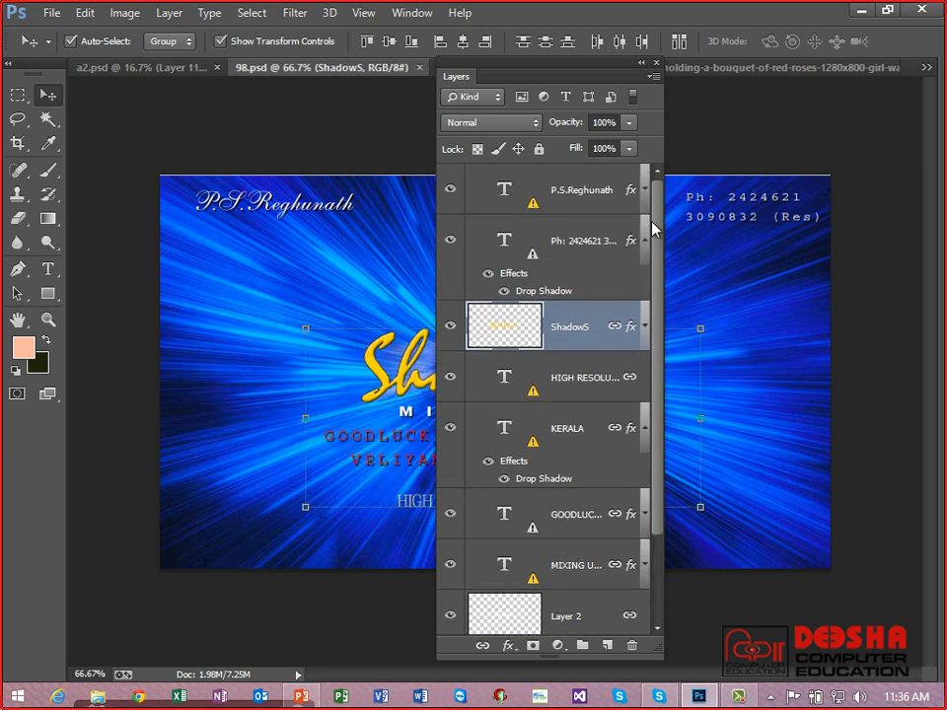
# Step: Lower the Layers panel to uncover the document names and go through the open documents back to 1 (83).jpg
pyautogui.moveTo(488, 69); pyautogui.dragTo(518, 93)
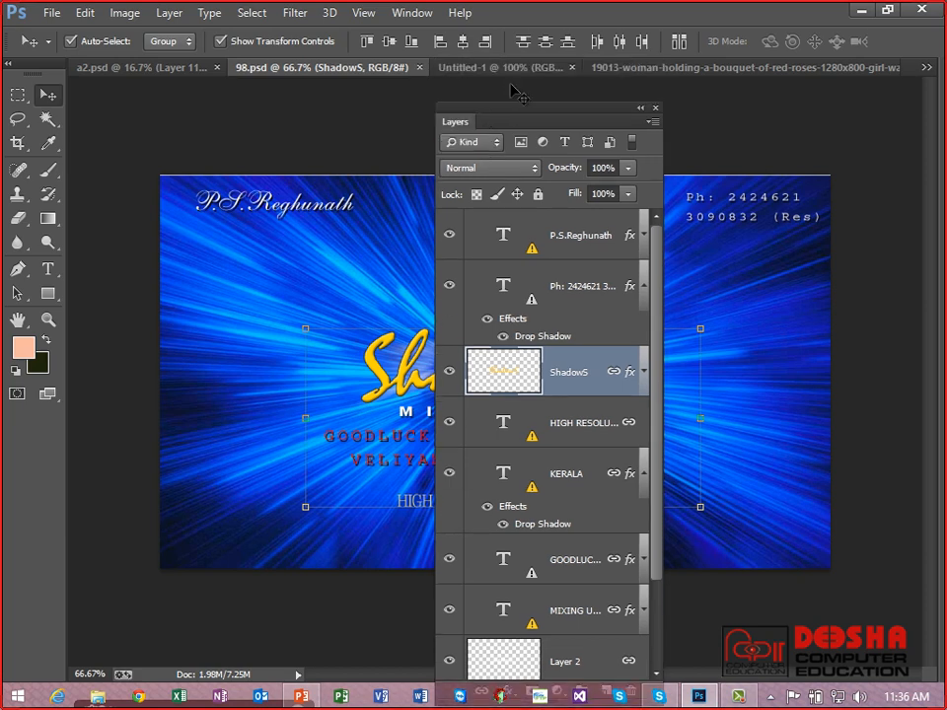
pyautogui.click(508, 67)
pyautogui.click(607, 69)
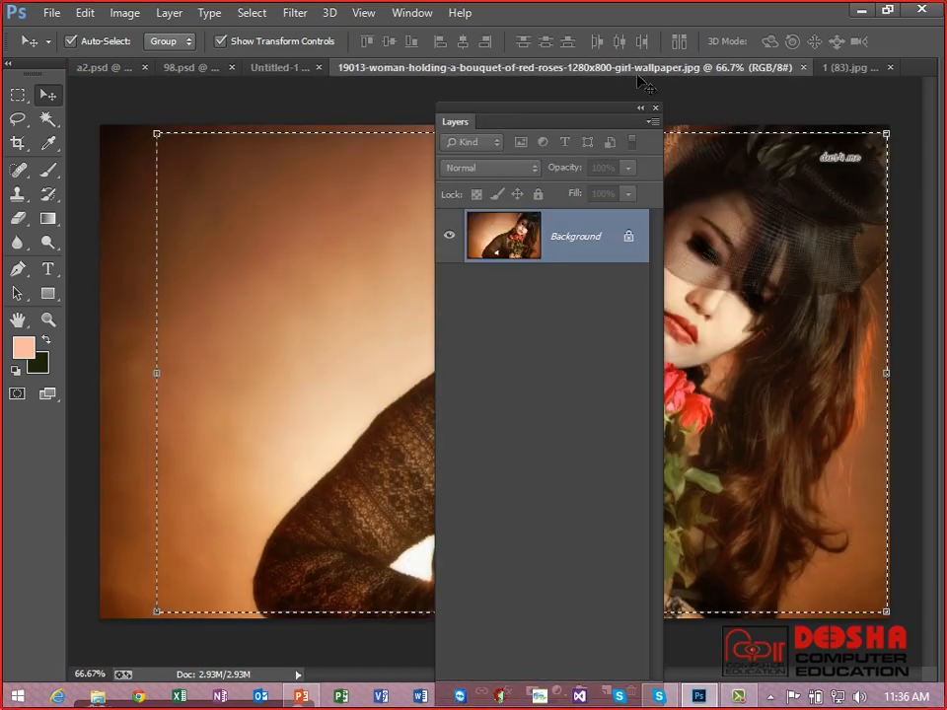
pyautogui.click(819, 69)
pyautogui.hotkey('ctrl', 'v')
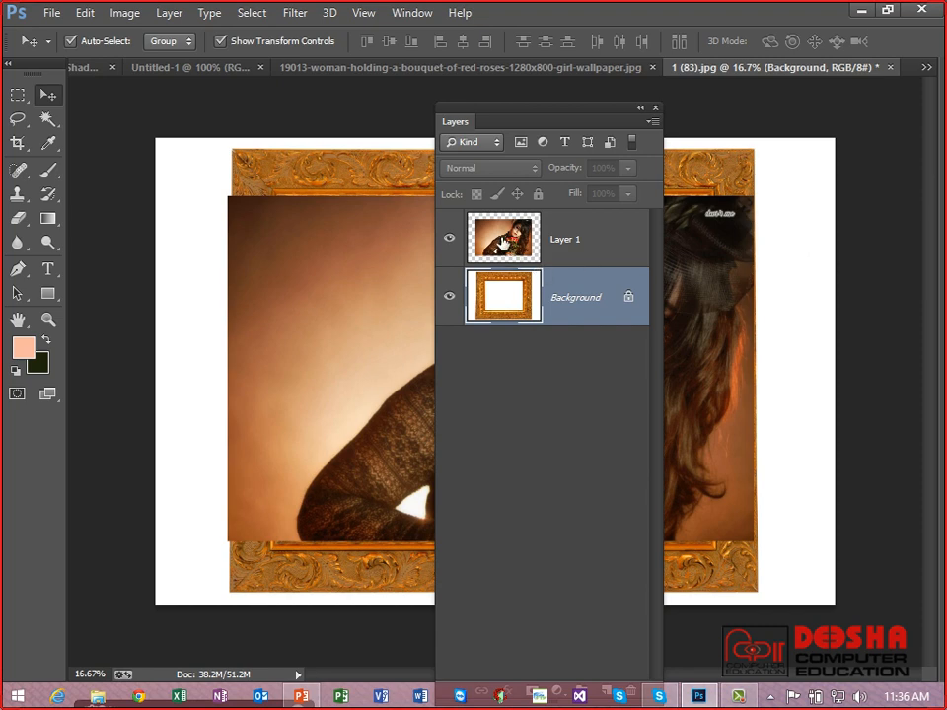
# Step: Widen the Layers panel and set its layer thumbnails to the medium size
pyautogui.moveTo(652, 247); pyautogui.dragTo(804, 229)
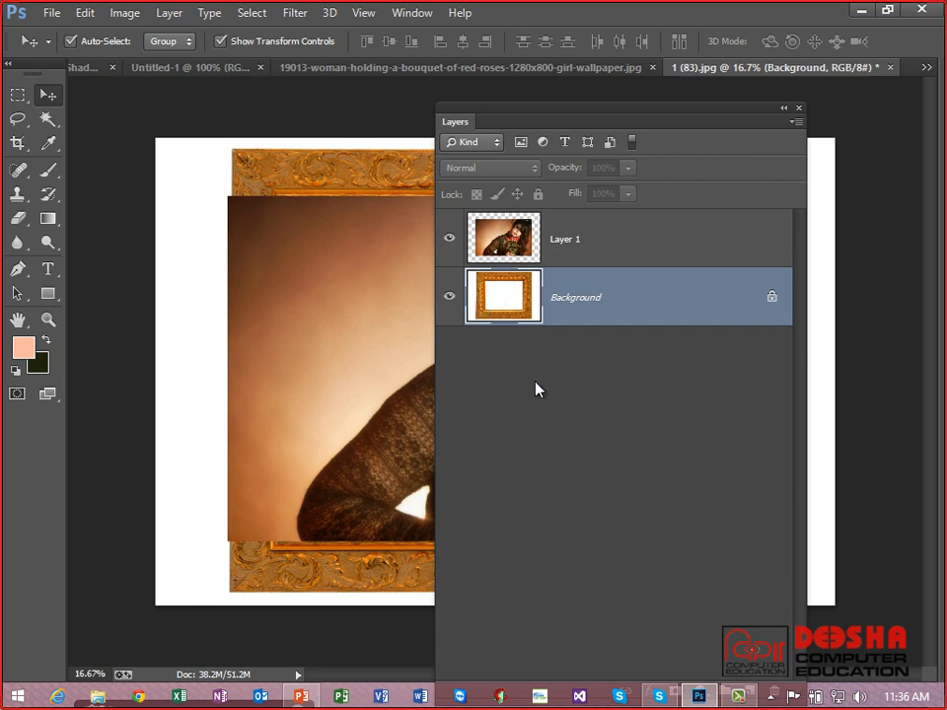
pyautogui.click(797, 123)
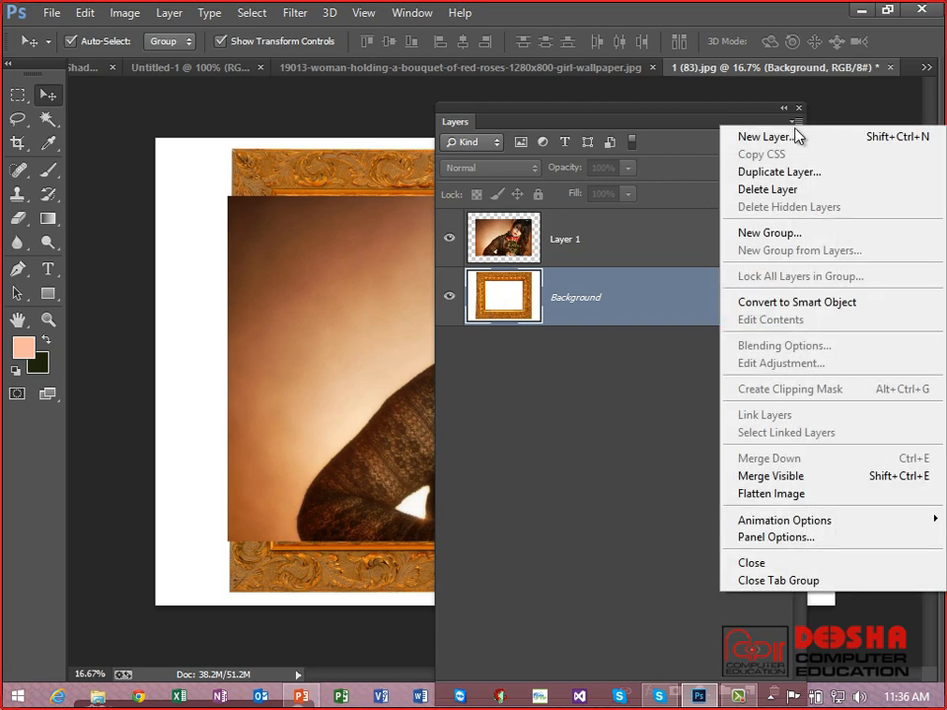
pyautogui.click(774, 547)
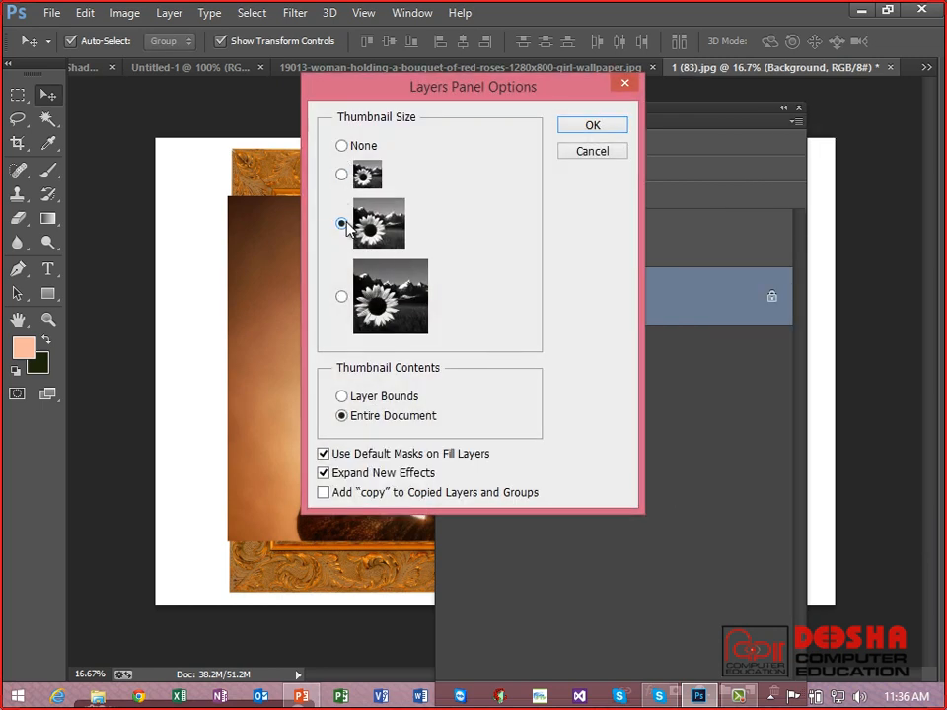
pyautogui.click(583, 130)
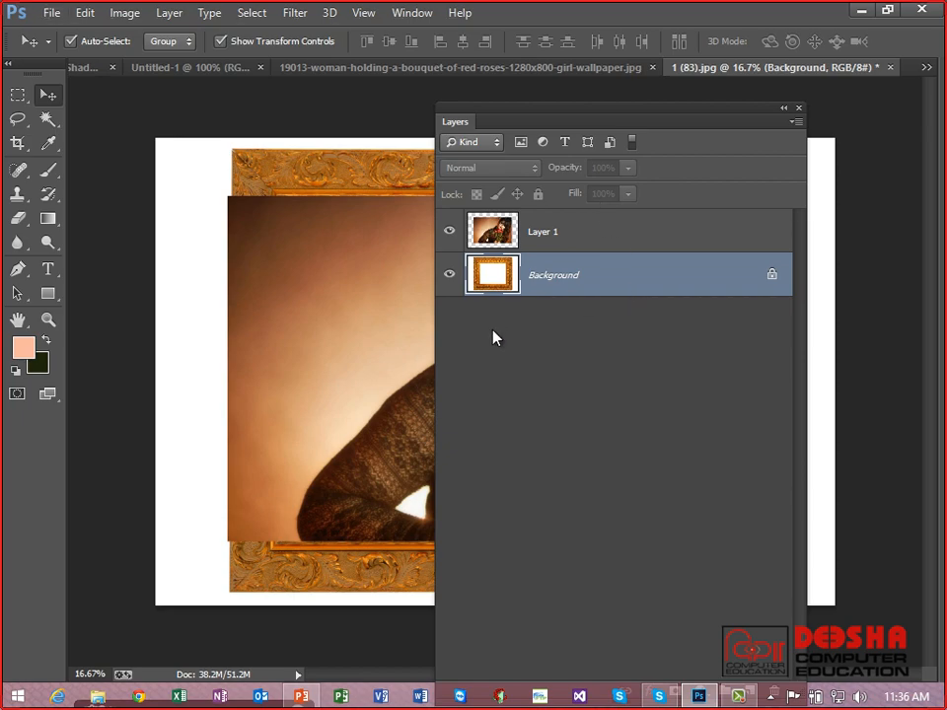
# Step: Switch to the PowerPoint slide show and advance to the slide on turning off default layer masks
pyautogui.hotkey('alt', 'Tab')
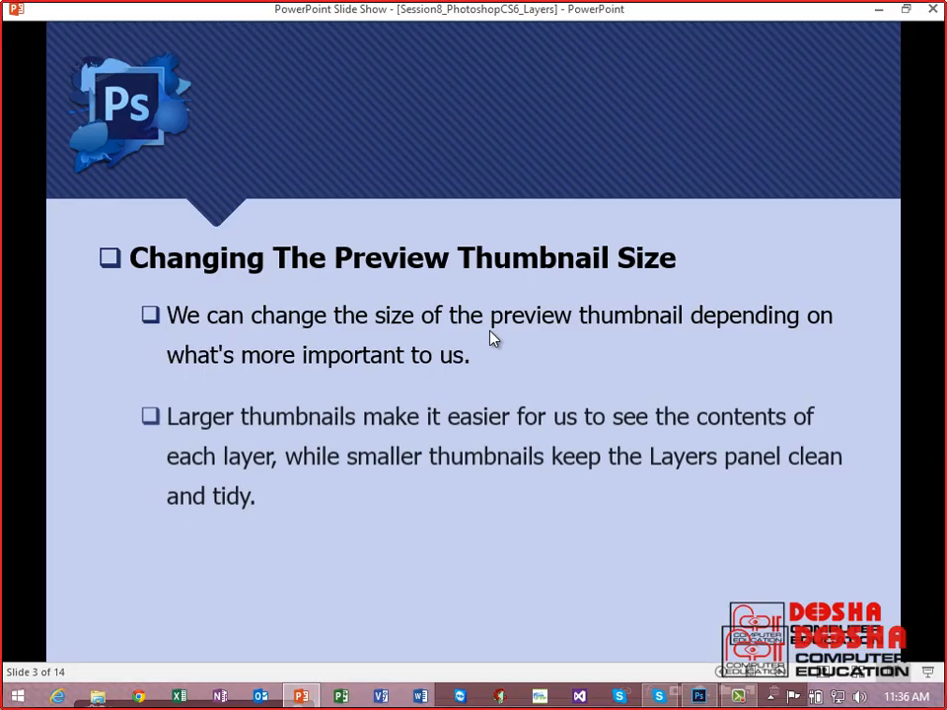
pyautogui.press('Right')
pyautogui.press('Right')
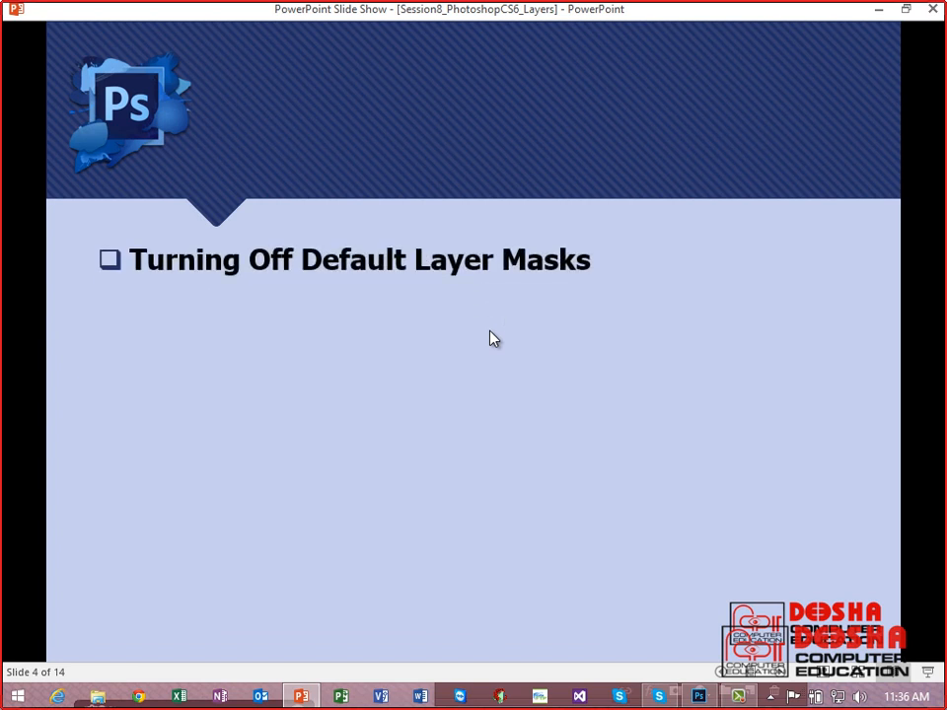
# Step: Return to Photoshop, raise the Layers panel and reduce its width and height so it fits within the canvas area
pyautogui.hotkey('alt', 'Tab')
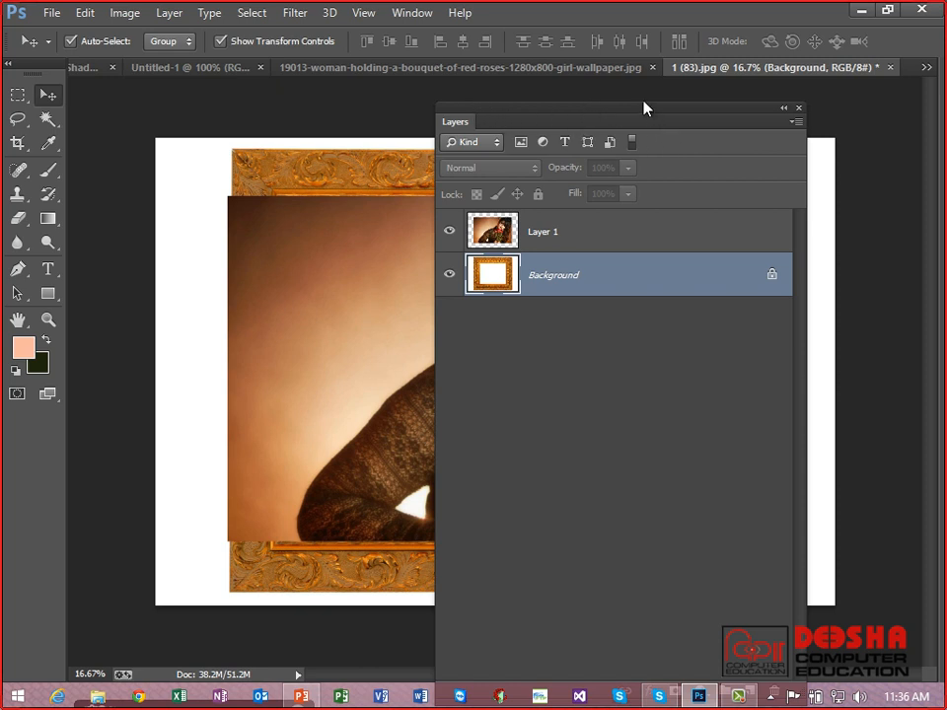
pyautogui.moveTo(646, 108); pyautogui.dragTo(632, 86)
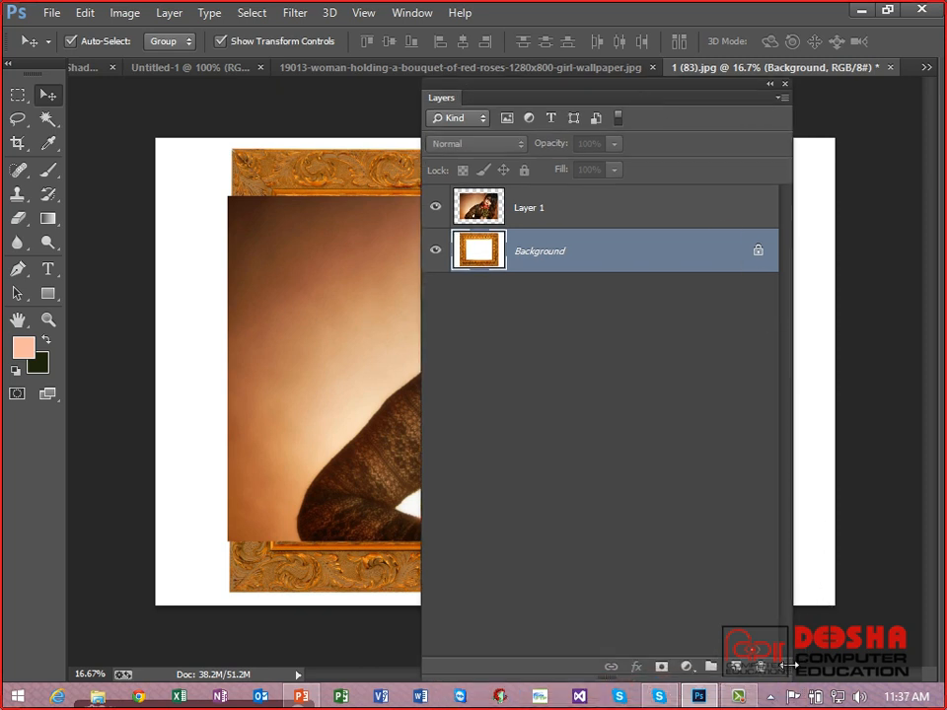
pyautogui.moveTo(790, 666); pyautogui.dragTo(773, 582)
pyautogui.moveTo(478, 677); pyautogui.dragTo(474, 593)
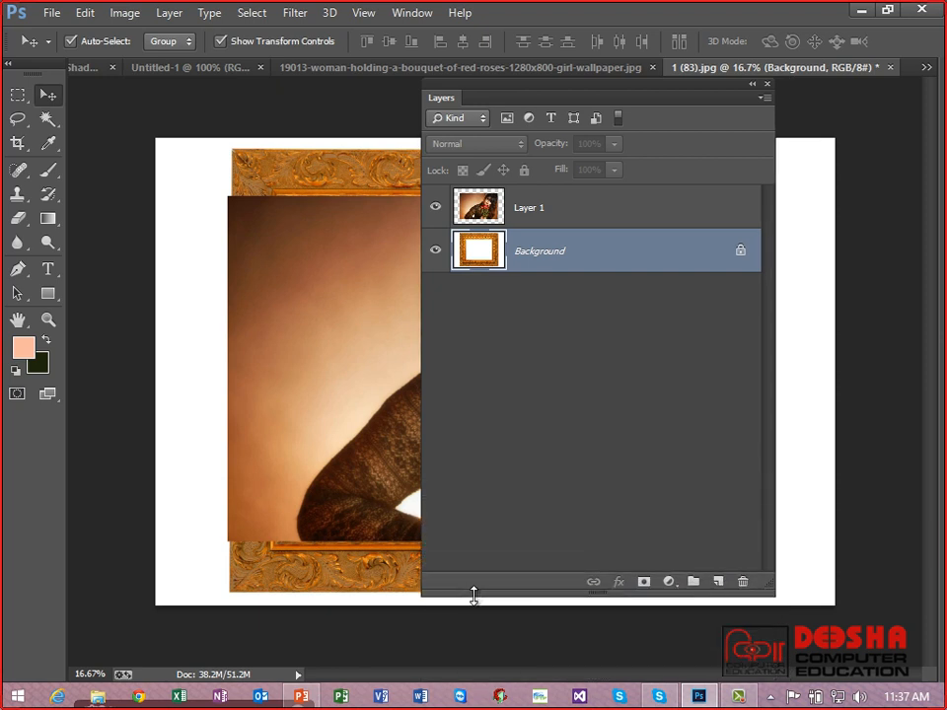
# Step: In the wallpaper image of the woman with roses, draw a new rectangular marquee from the upper background across to her hair
pyautogui.click(373, 70)
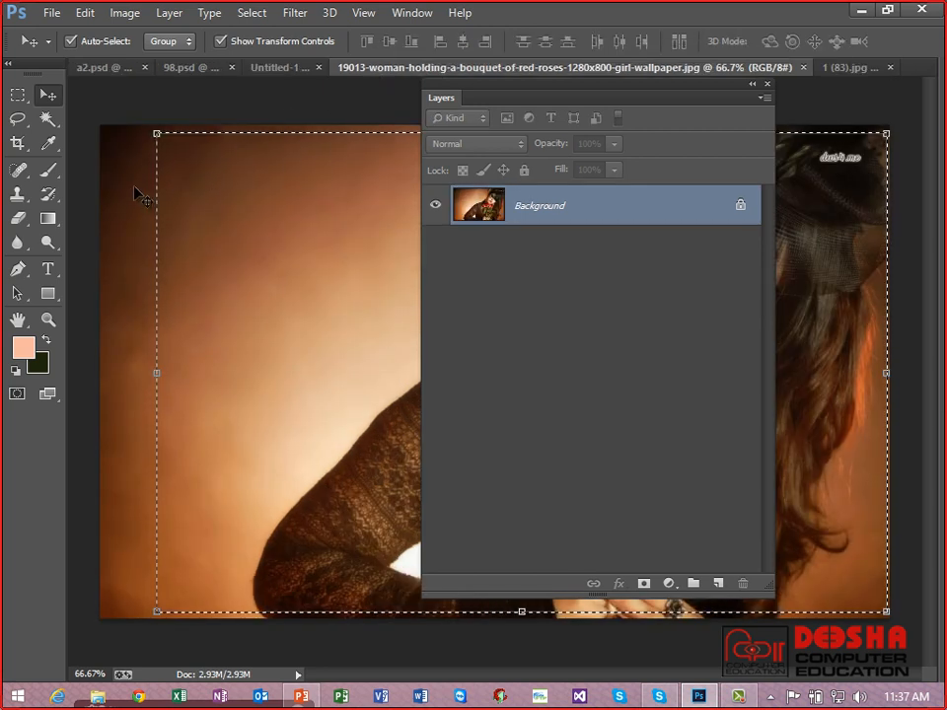
pyautogui.click(19, 99)
pyautogui.moveTo(281, 150); pyautogui.dragTo(848, 519)
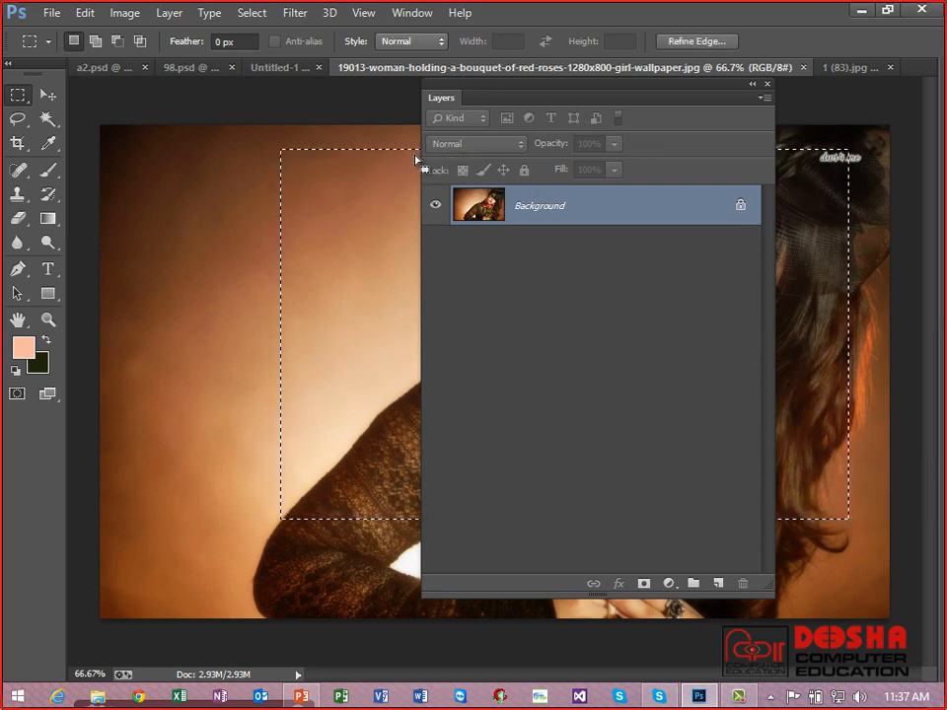
# Step: Narrow the Layers panel, move it clear of the woman's face, and copy the marquee selection to a new layer
pyautogui.moveTo(423, 169); pyautogui.dragTo(571, 170)
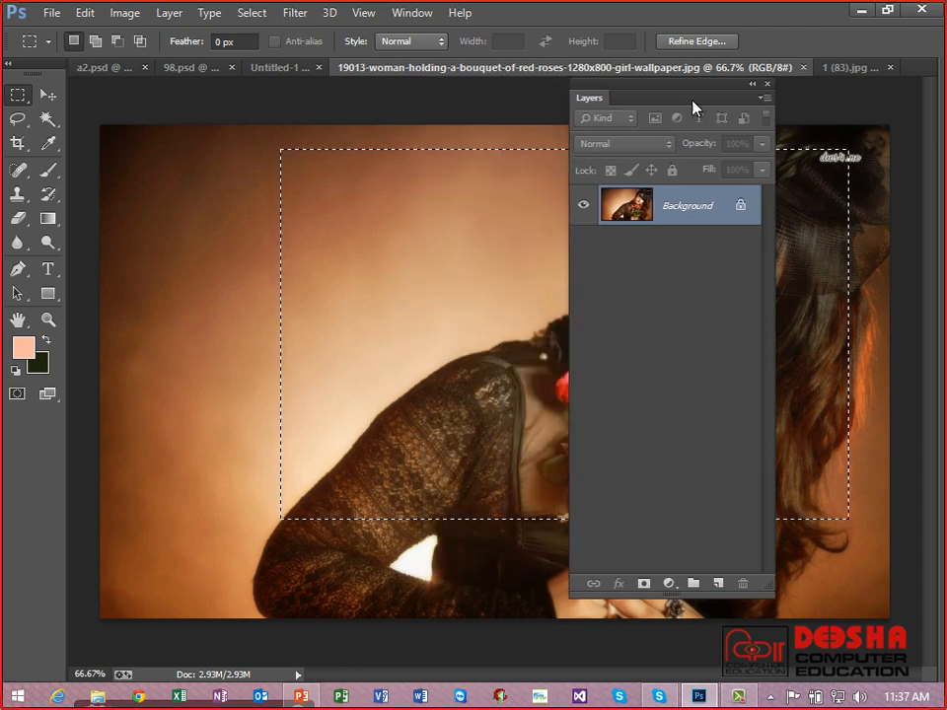
pyautogui.moveTo(693, 106); pyautogui.dragTo(816, 106)
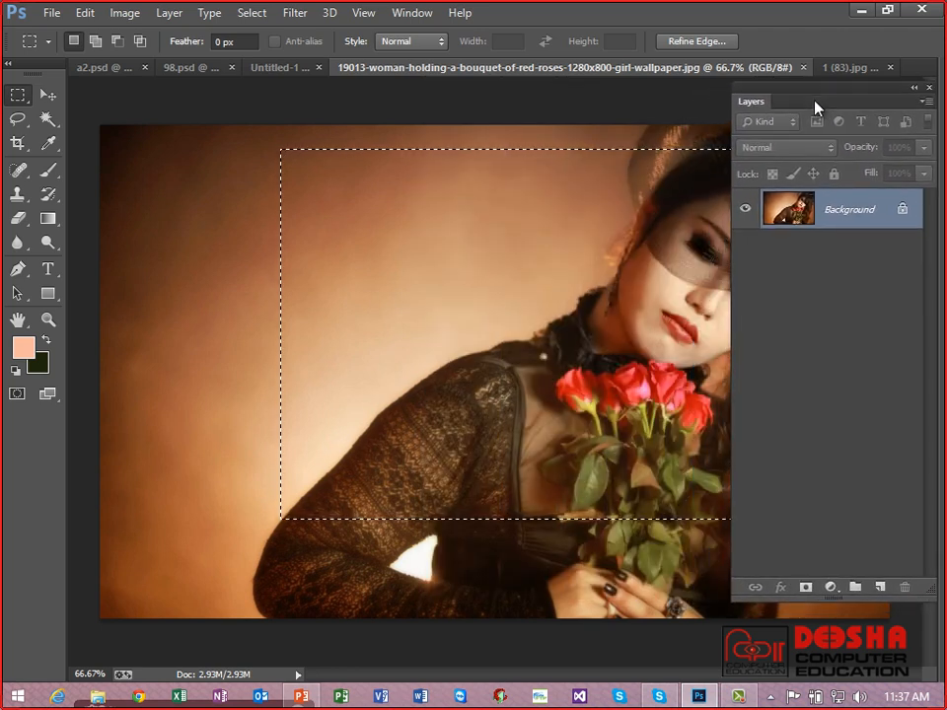
pyautogui.hotkey('ctrl', 'j')
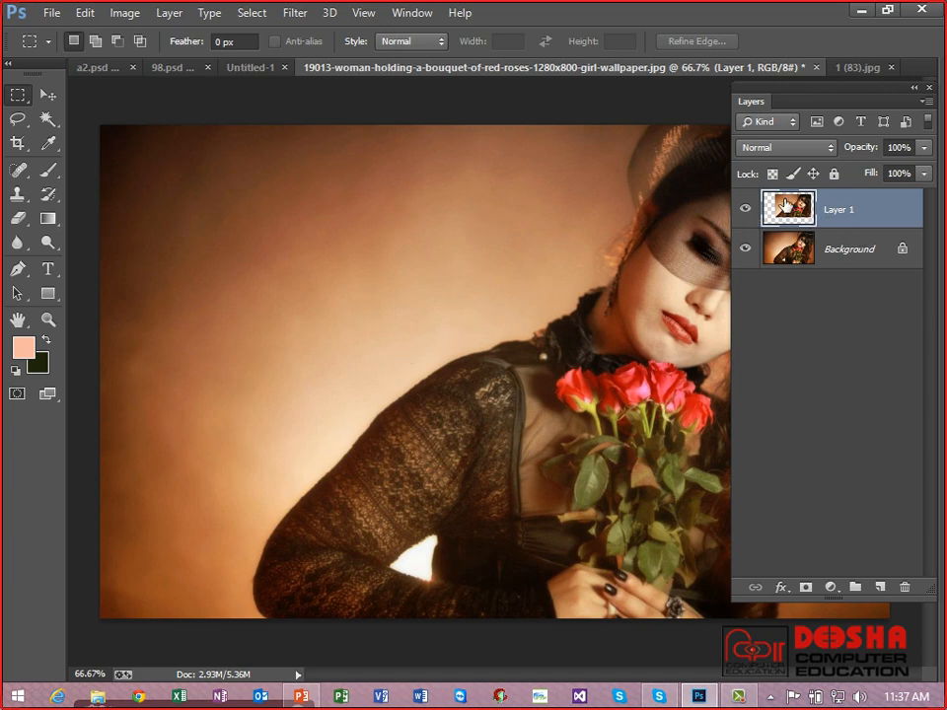
# Step: Add a Hue/Saturation adjustment layer above the Background with Hue +62, Saturation -52 and Lightness -26
pyautogui.click(835, 249)
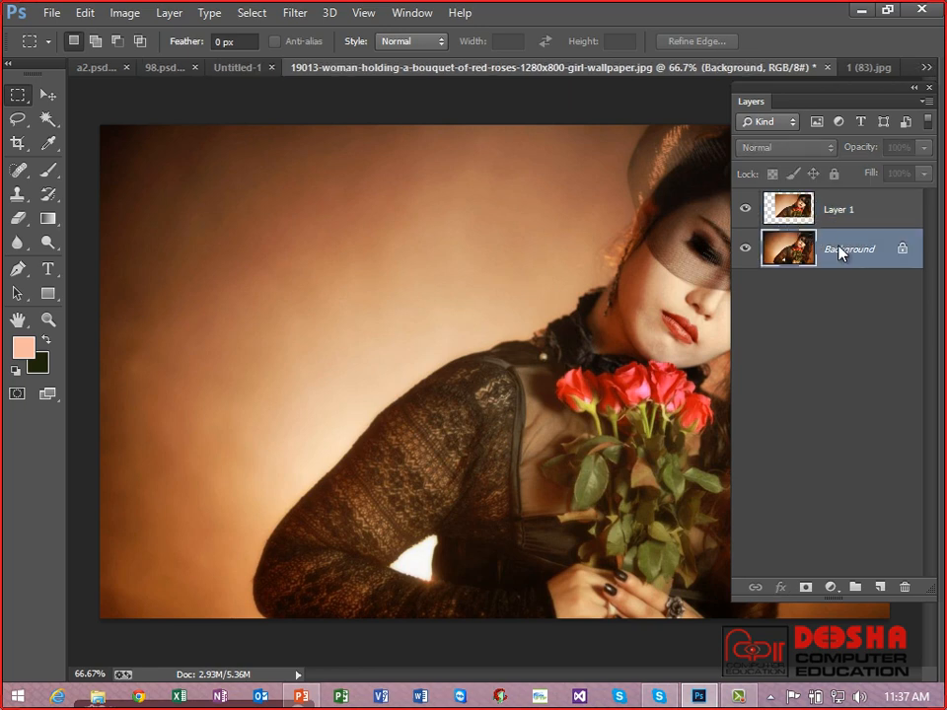
pyautogui.click(829, 589)
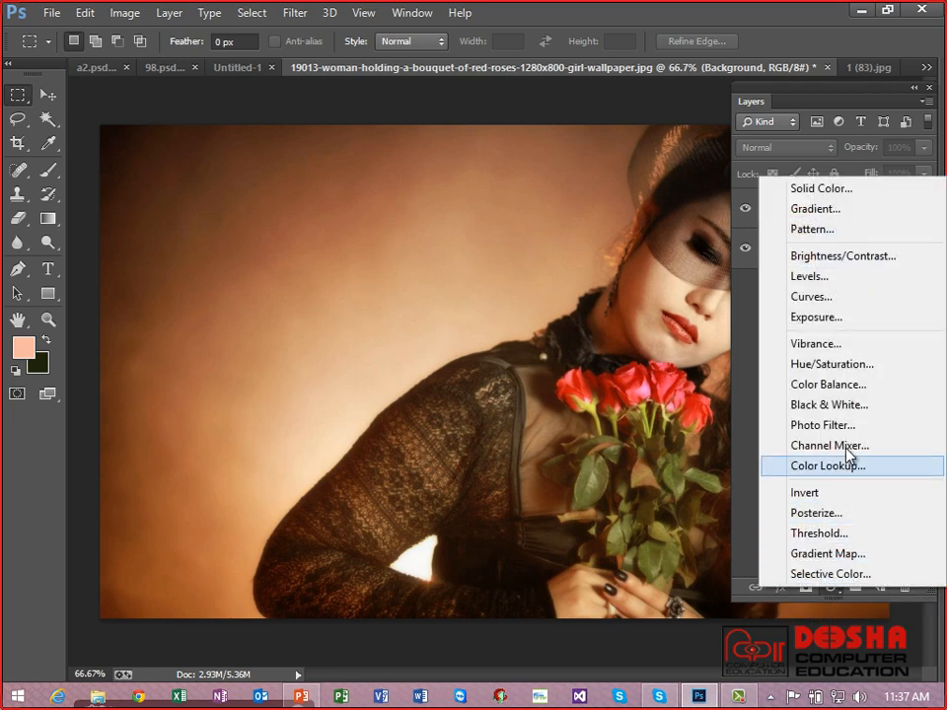
pyautogui.click(829, 365)
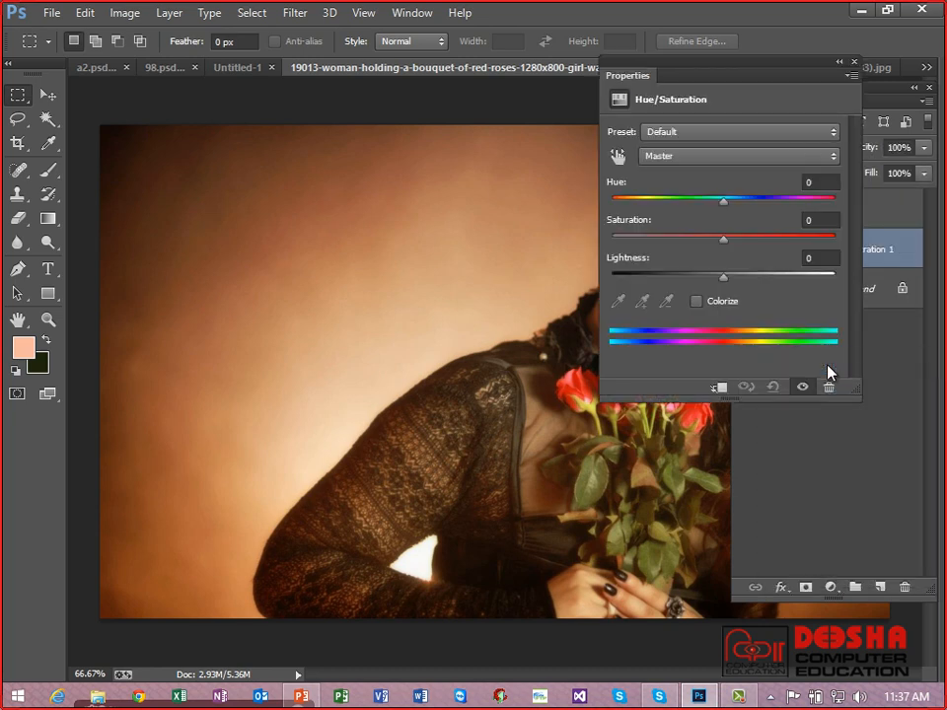
pyautogui.moveTo(730, 209); pyautogui.dragTo(784, 208)
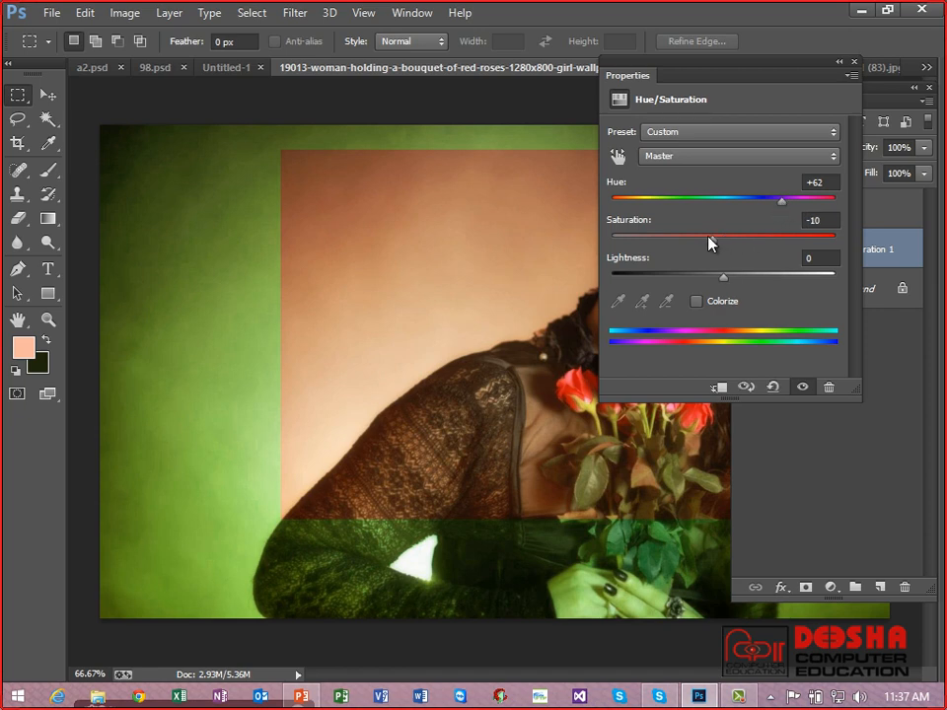
pyautogui.moveTo(710, 242); pyautogui.dragTo(664, 243)
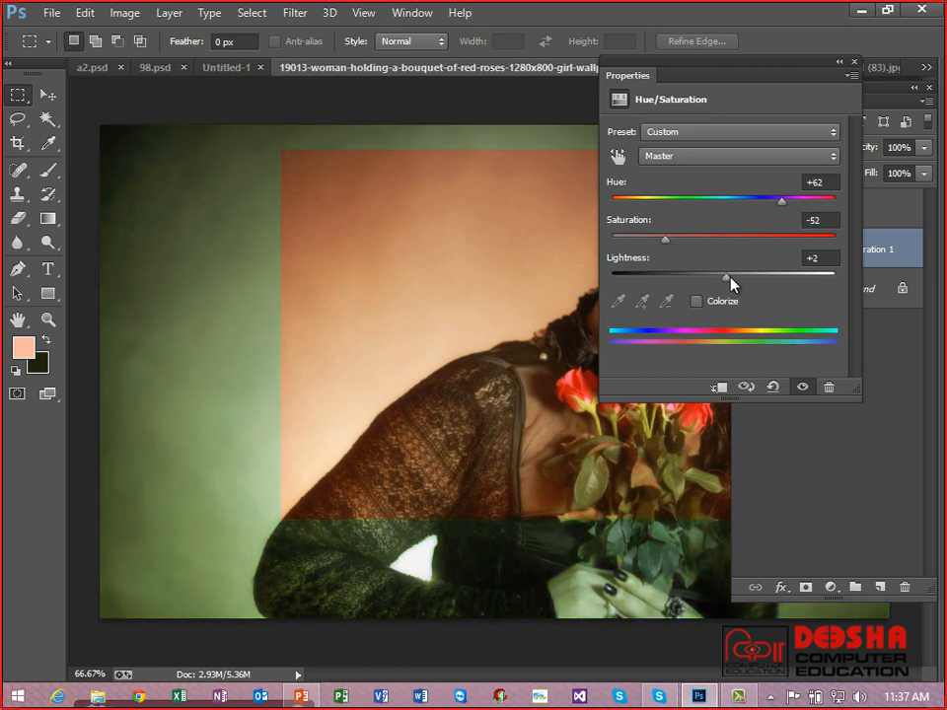
pyautogui.moveTo(730, 277); pyautogui.dragTo(693, 276)
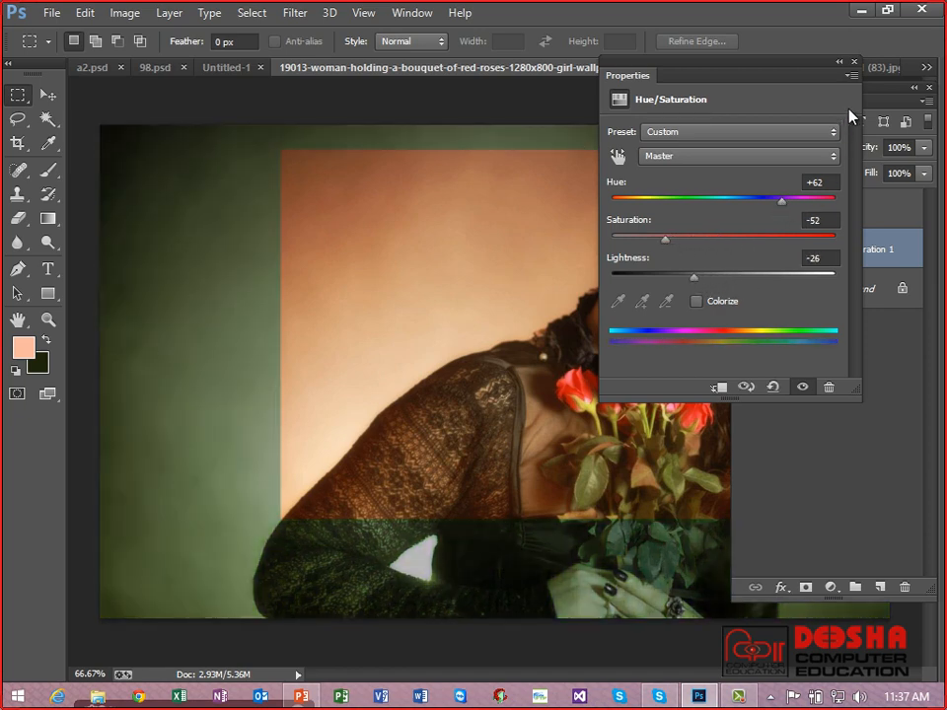
pyautogui.click(854, 65)
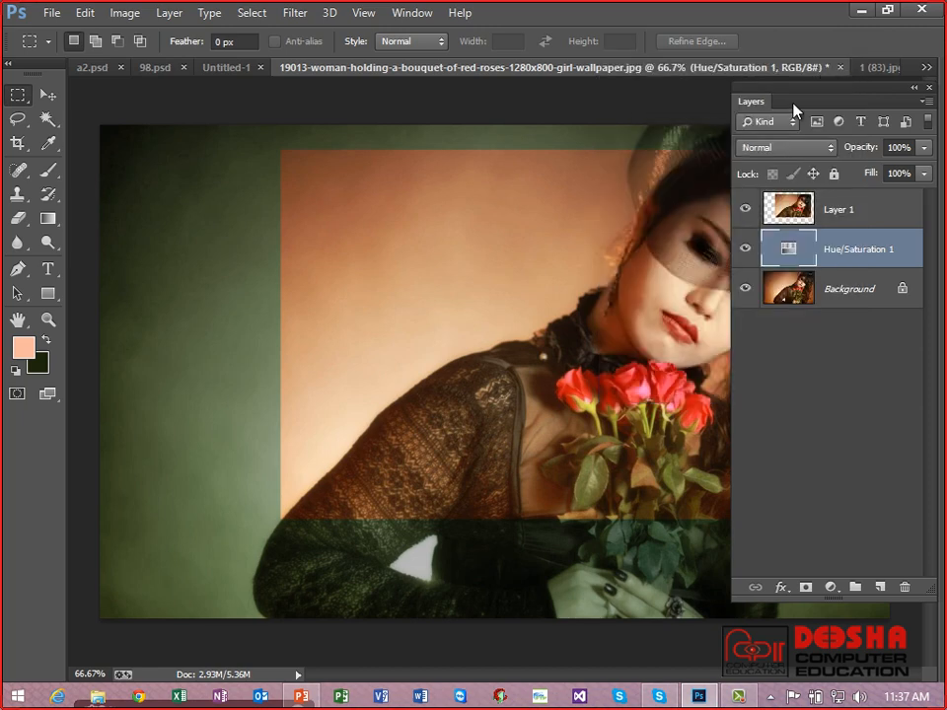
# Step: Move the Layers panel clear of the woman's face, widen it slightly, and delete the Hue/Saturation adjustment layer
pyautogui.moveTo(797, 105); pyautogui.dragTo(253, 107)
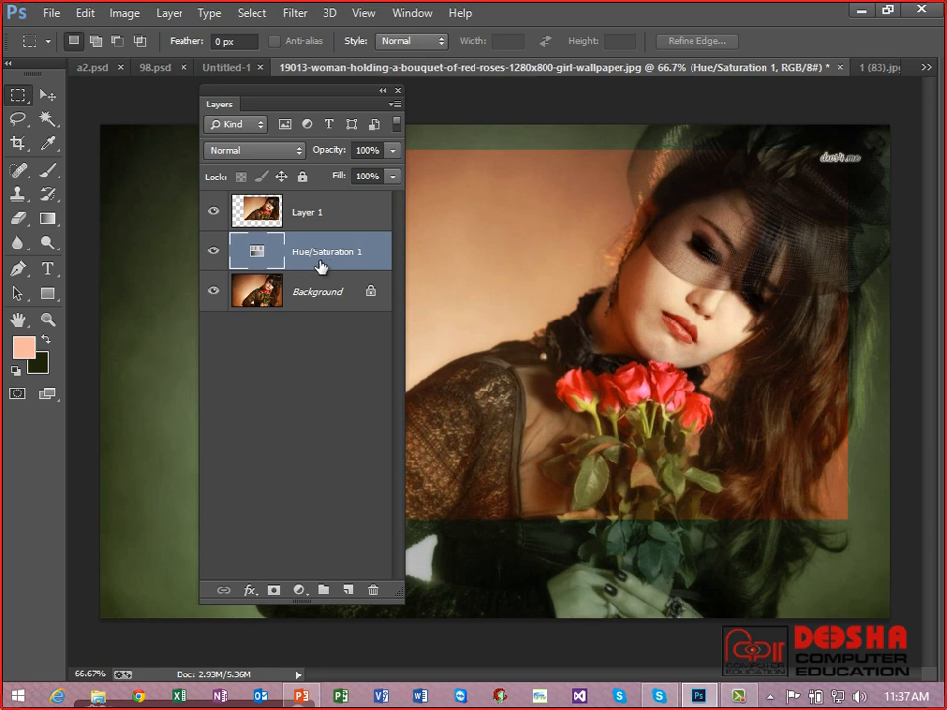
pyautogui.moveTo(405, 258); pyautogui.dragTo(462, 258)
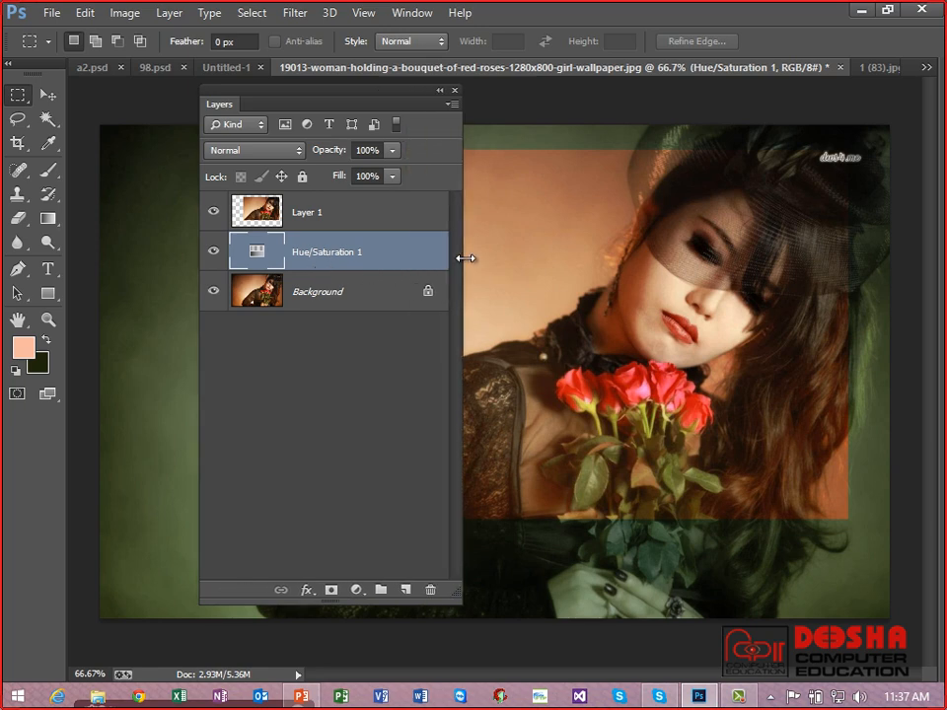
pyautogui.rightClick(337, 259)
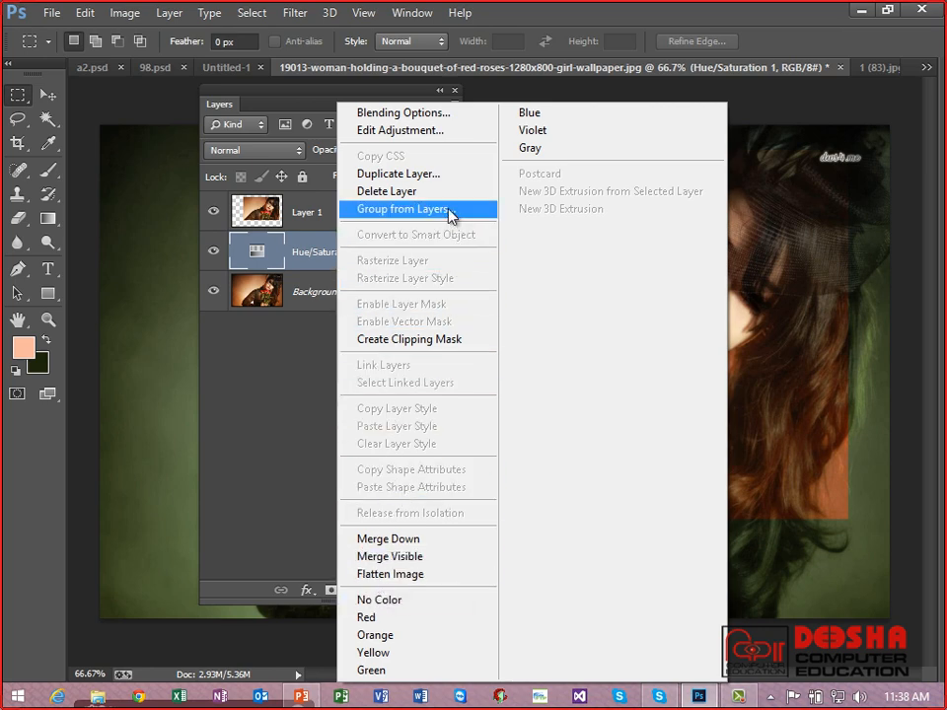
pyautogui.click(415, 190)
pyautogui.press('Return')
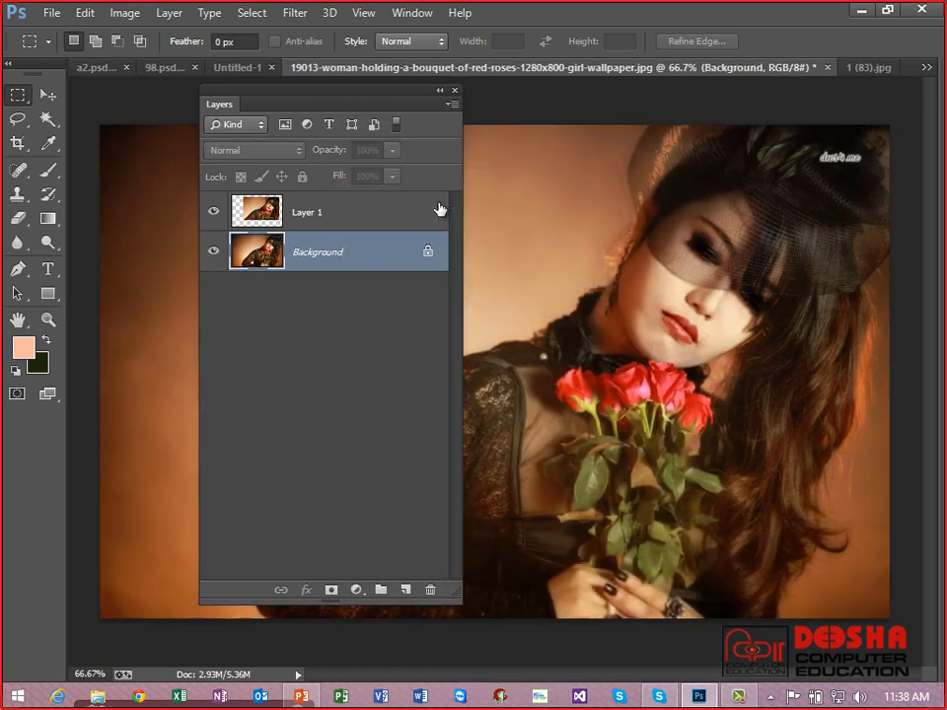
# Step: With the Background layer selected, turn off Use Default Masks on Fill Layers in the Layers Panel Options
pyautogui.click(327, 211)
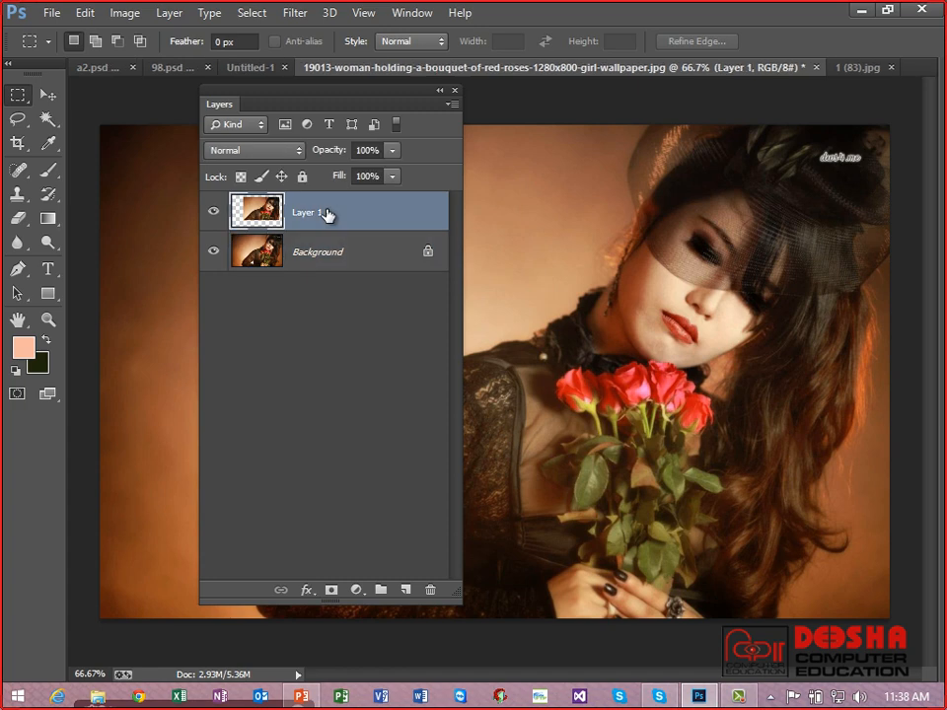
pyautogui.click(321, 254)
pyautogui.click(452, 103)
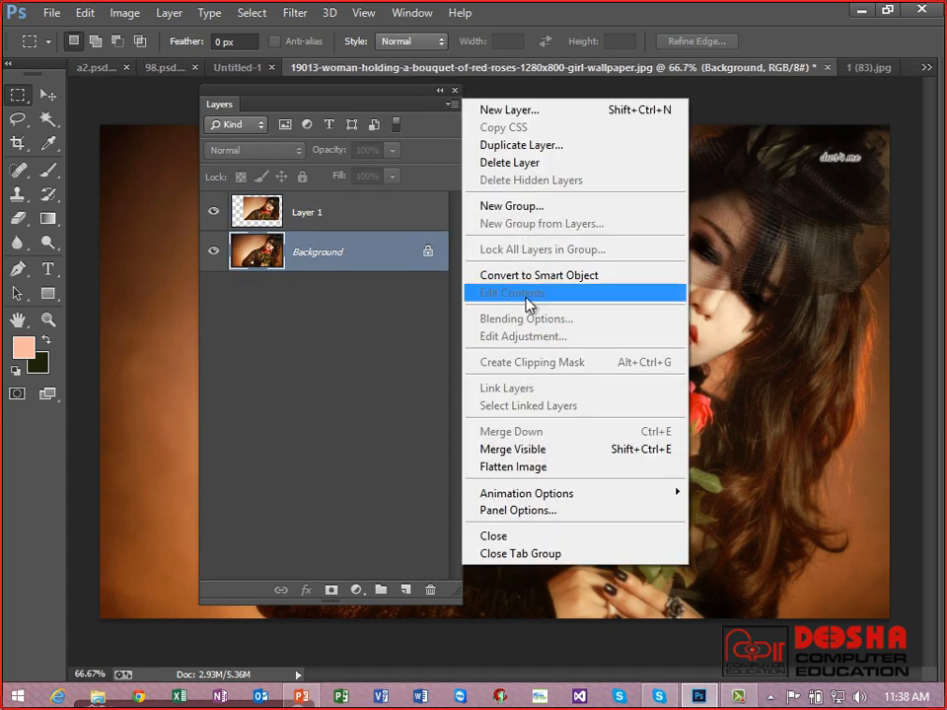
pyautogui.click(524, 518)
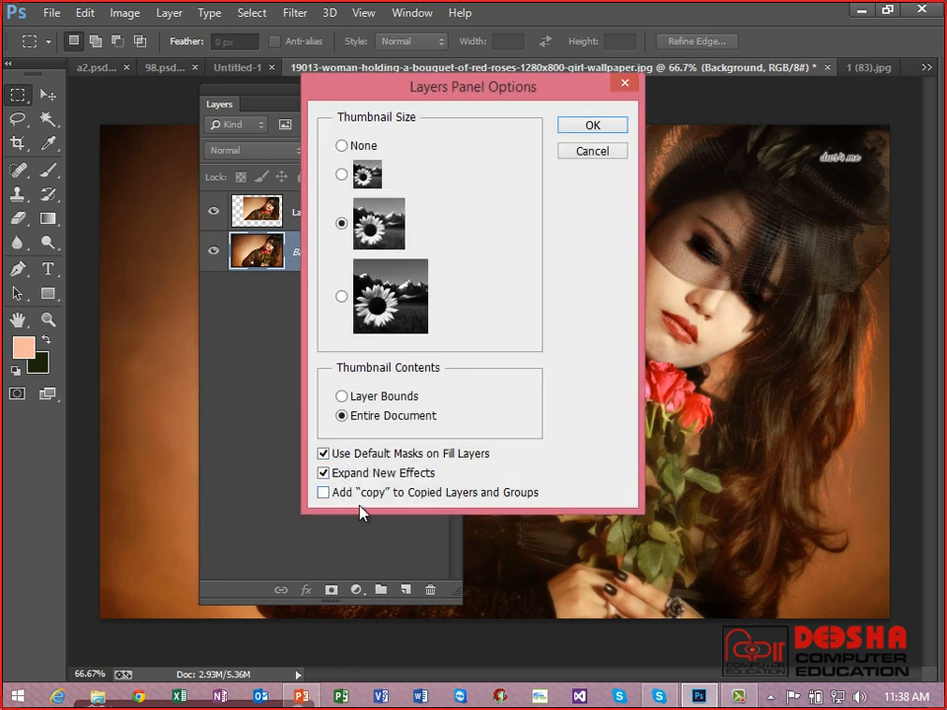
pyautogui.click(338, 454)
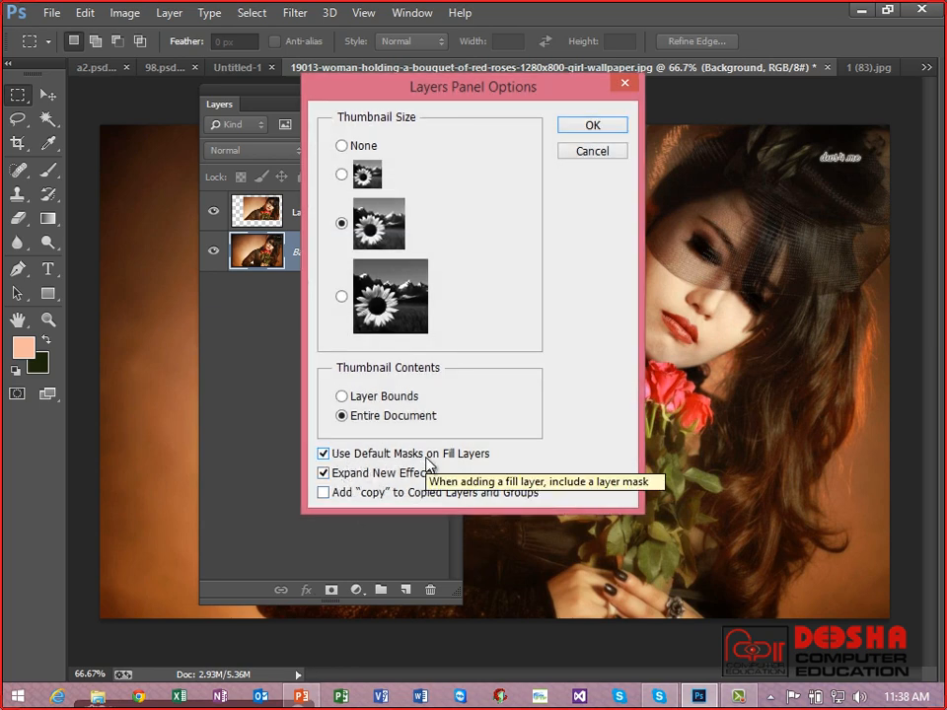
pyautogui.click(325, 454)
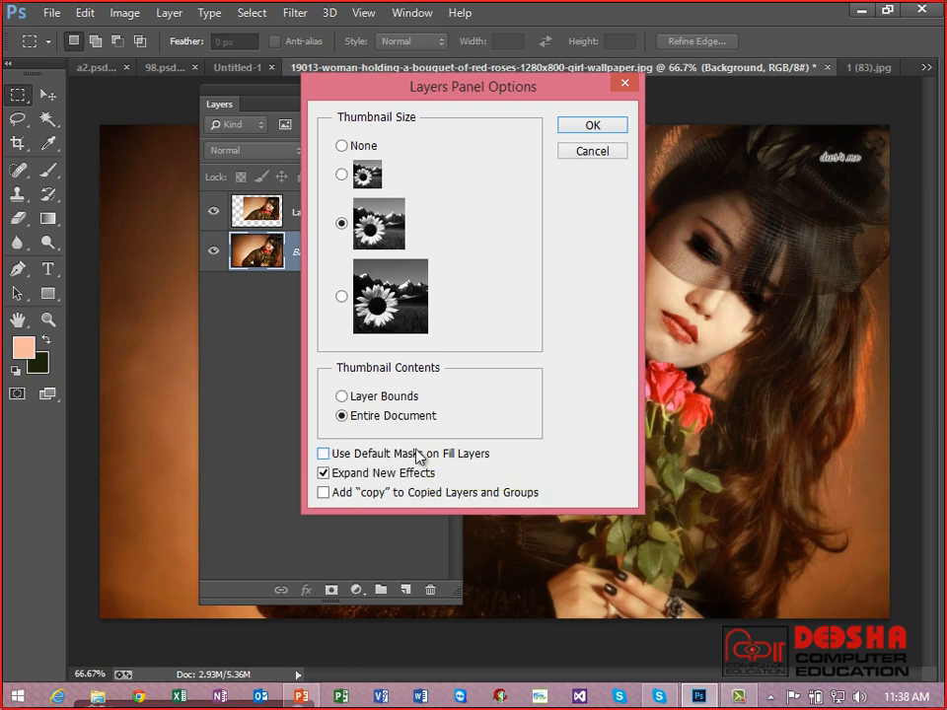
pyautogui.click(590, 126)
# Step: Add a Hue/Saturation adjustment layer above the Background with default settings and close its properties
pyautogui.click(358, 590)
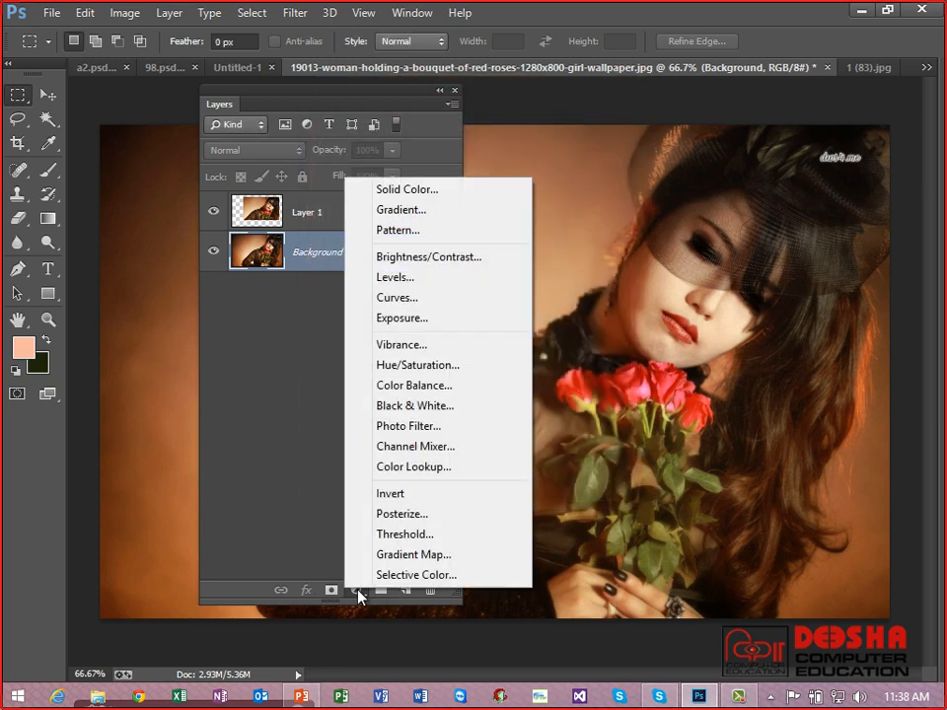
pyautogui.click(403, 372)
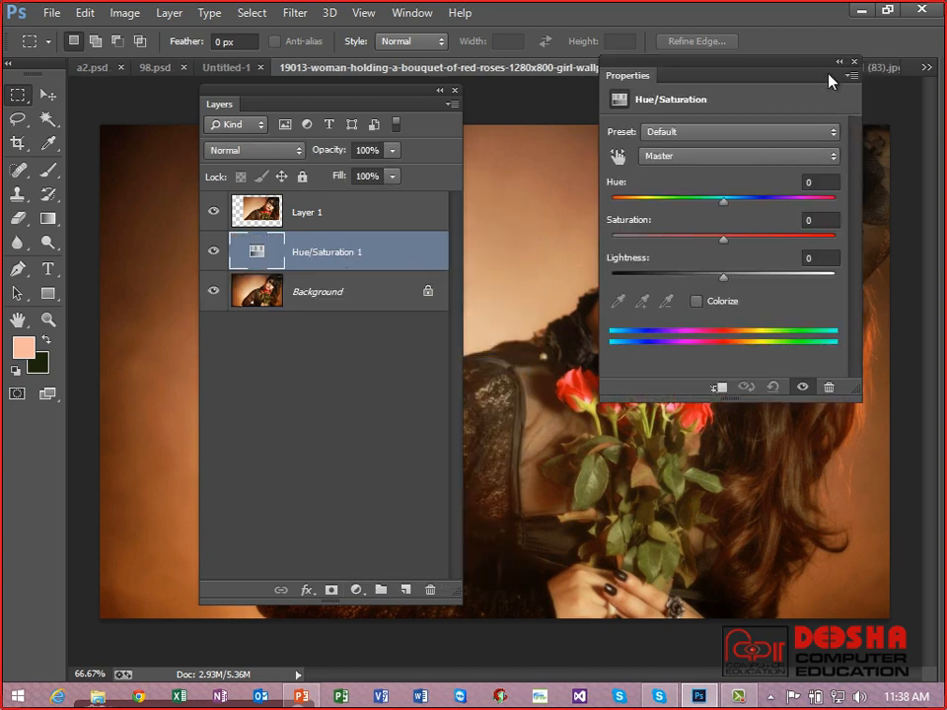
pyautogui.click(854, 62)
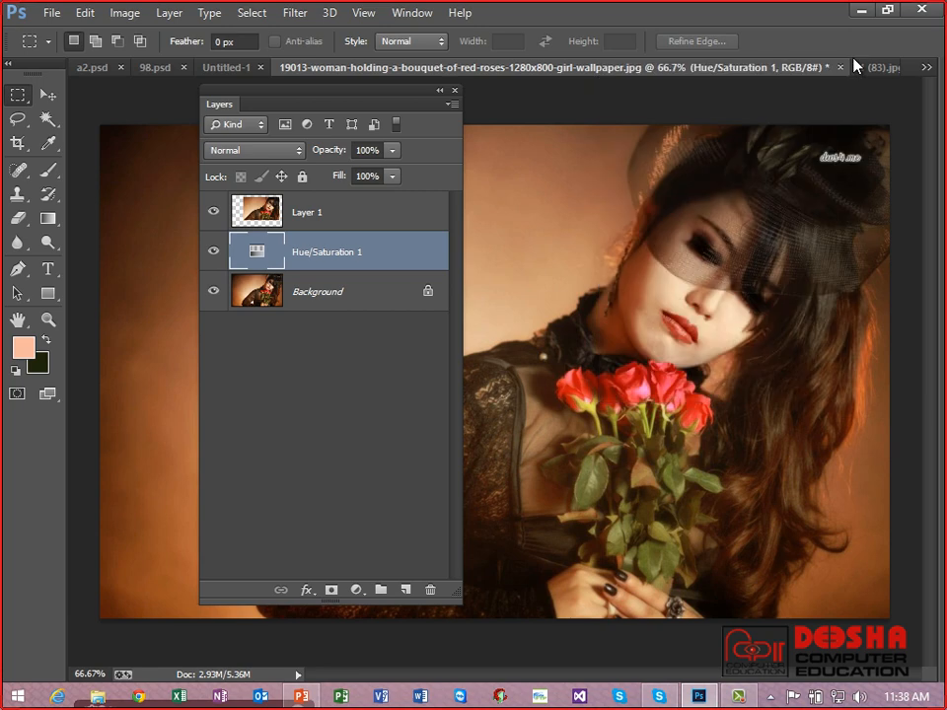
# Step: Turn Use Default Masks on Fill Layers back on in the Layers Panel Options
pyautogui.click(453, 105)
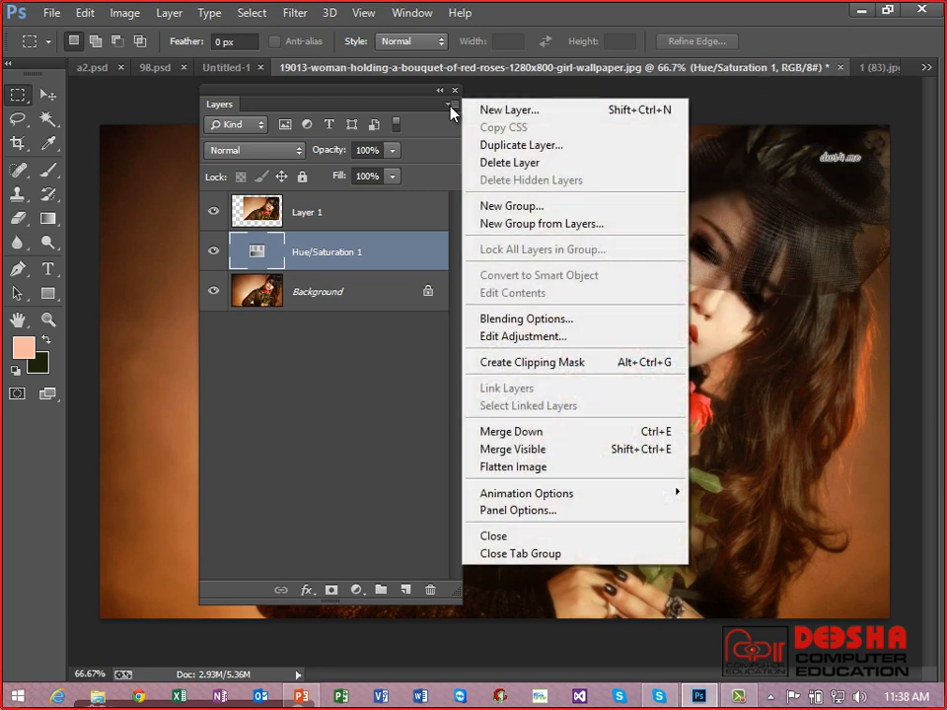
pyautogui.click(513, 511)
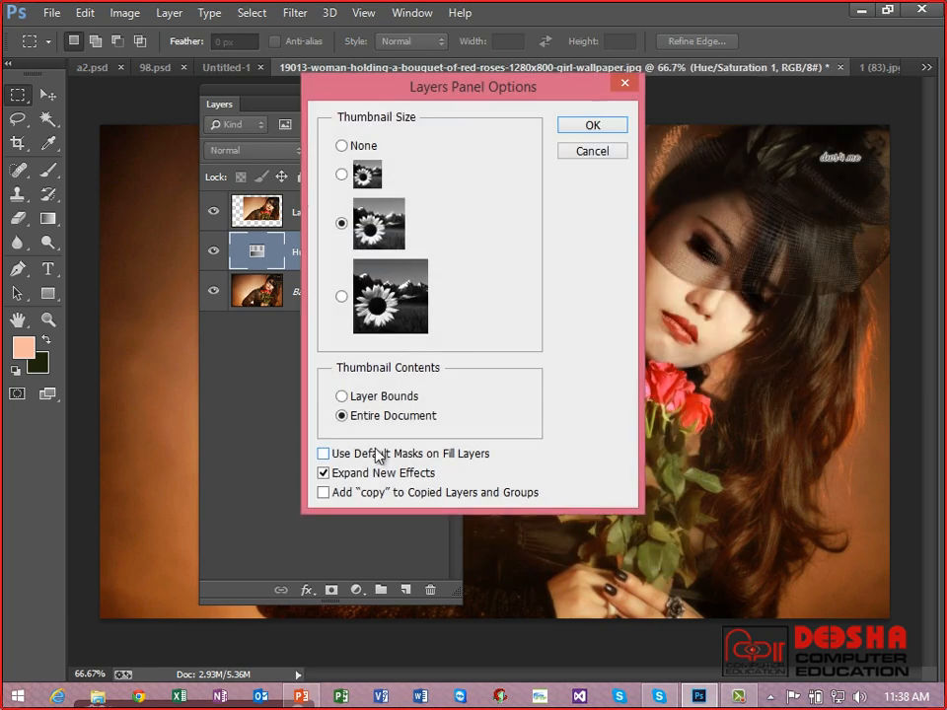
pyautogui.click(369, 455)
pyautogui.click(583, 131)
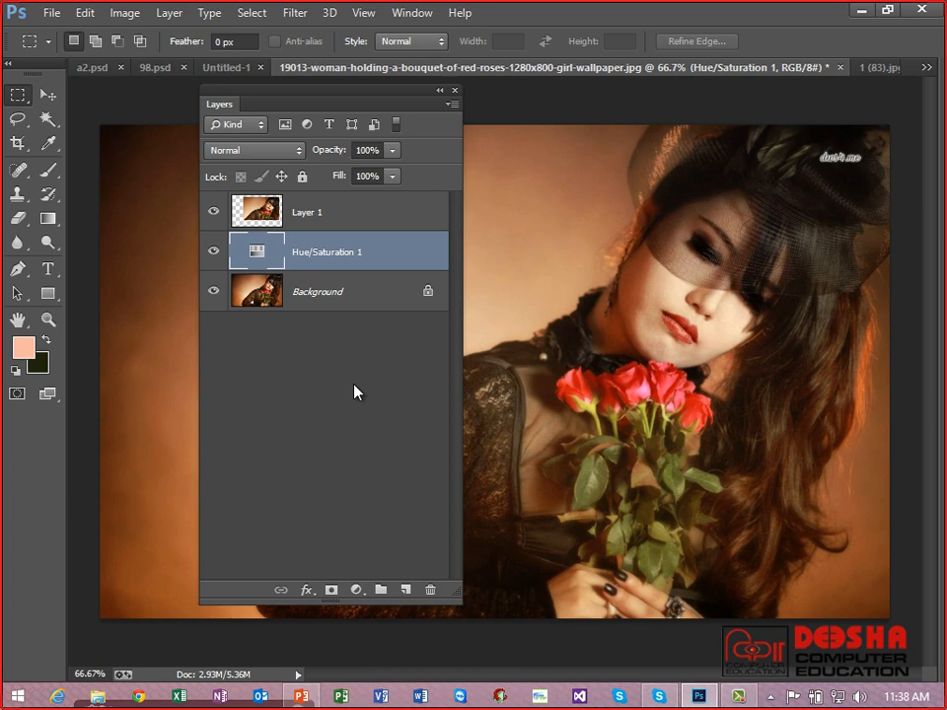
pyautogui.click(169, 13)
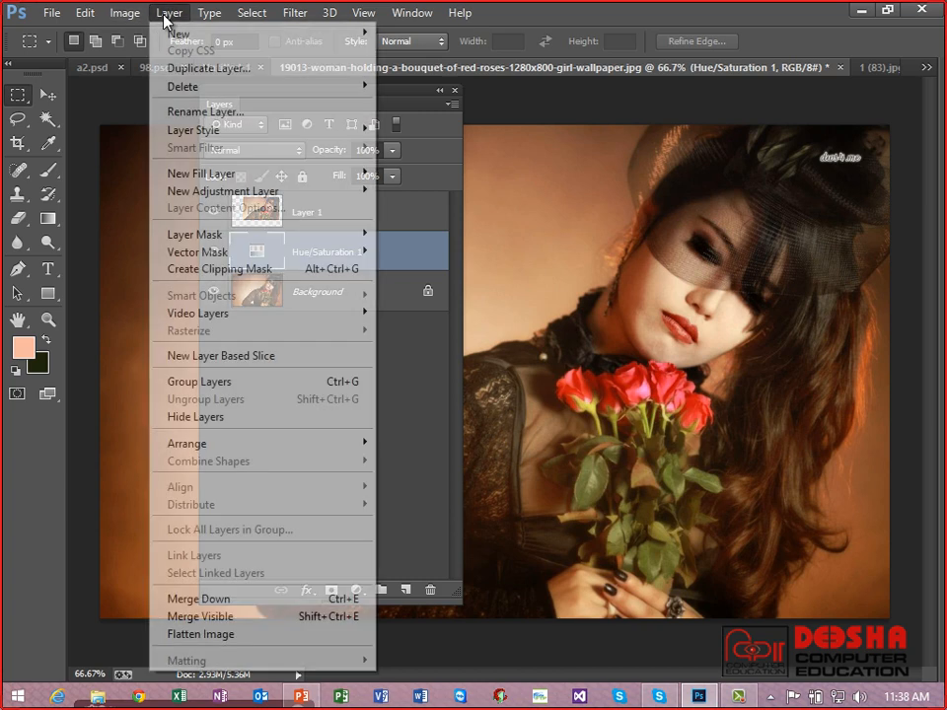
pyautogui.moveTo(188, 237)
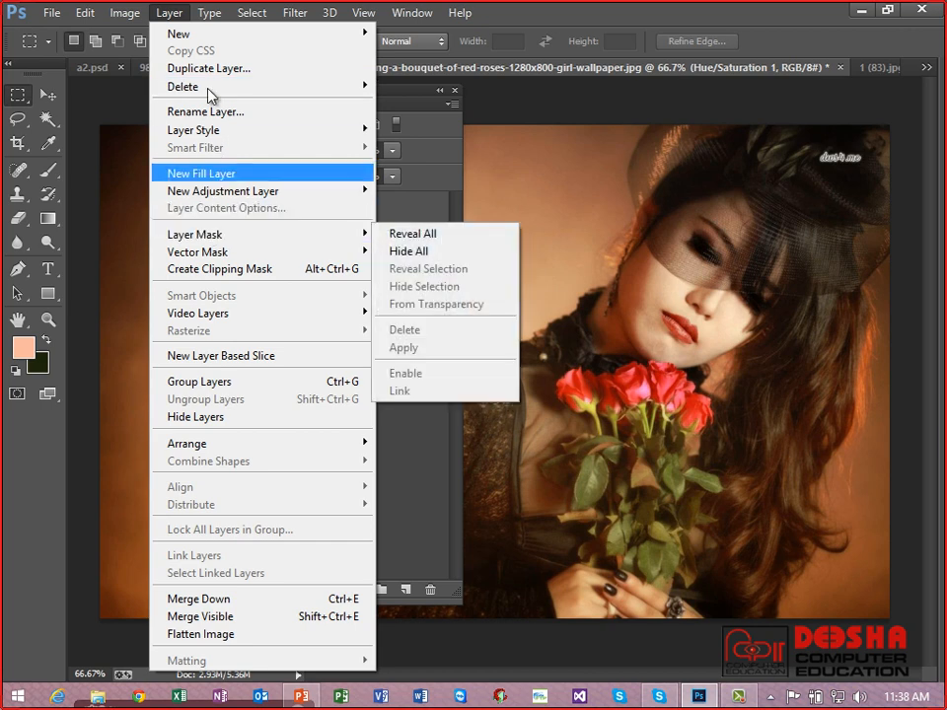
pyautogui.click(177, 12)
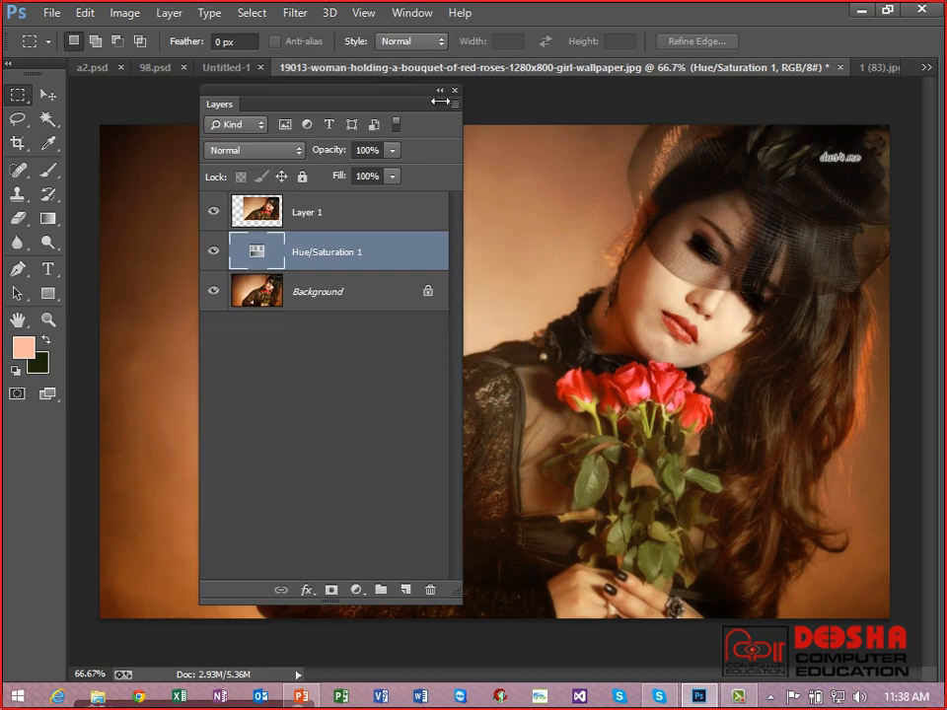
# Step: Switch to the PowerPoint slide show, reveal the next point on turning off default layer masks, and return to Photoshop
pyautogui.hotkey('alt', 'Tab')
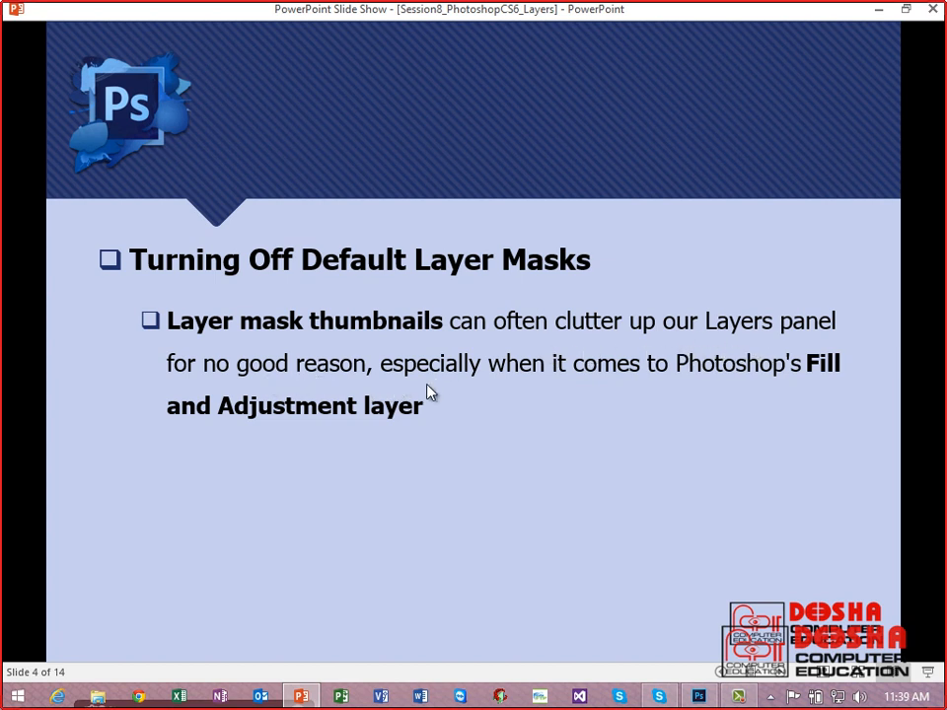
pyautogui.click(320, 437)
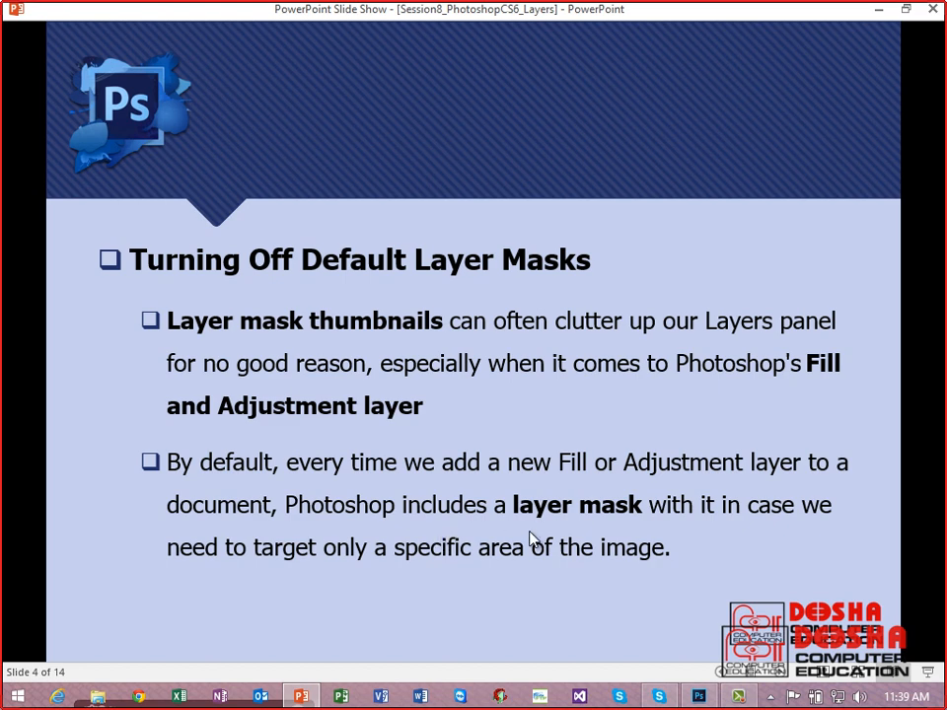
pyautogui.hotkey('alt', 'Tab')
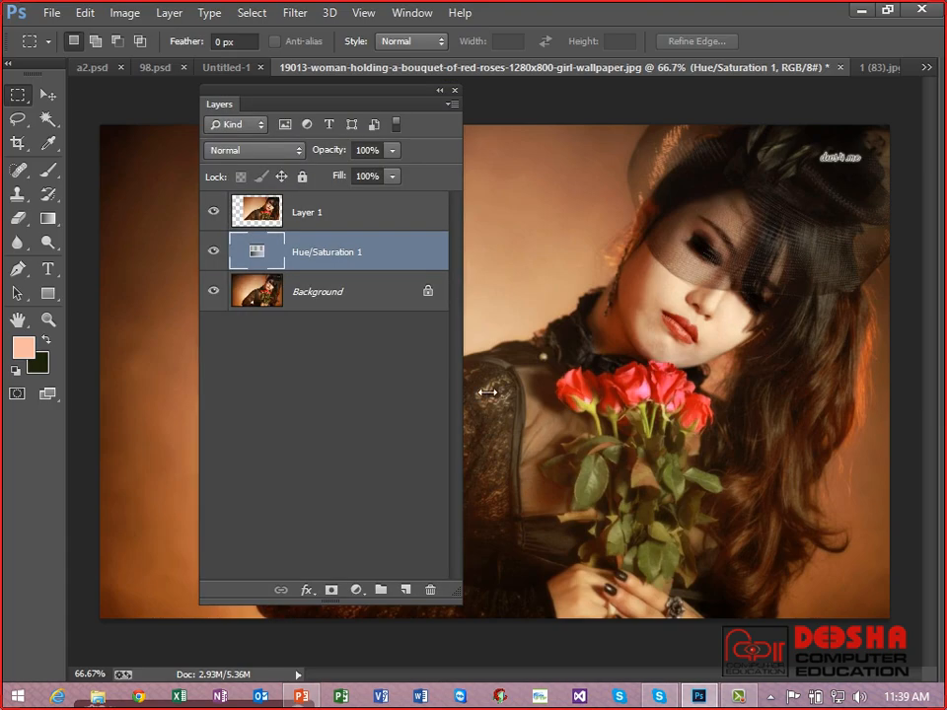
# Step: Delete the Hue/Saturation adjustment layer between Layer 1 and the Background
pyautogui.rightClick(332, 253)
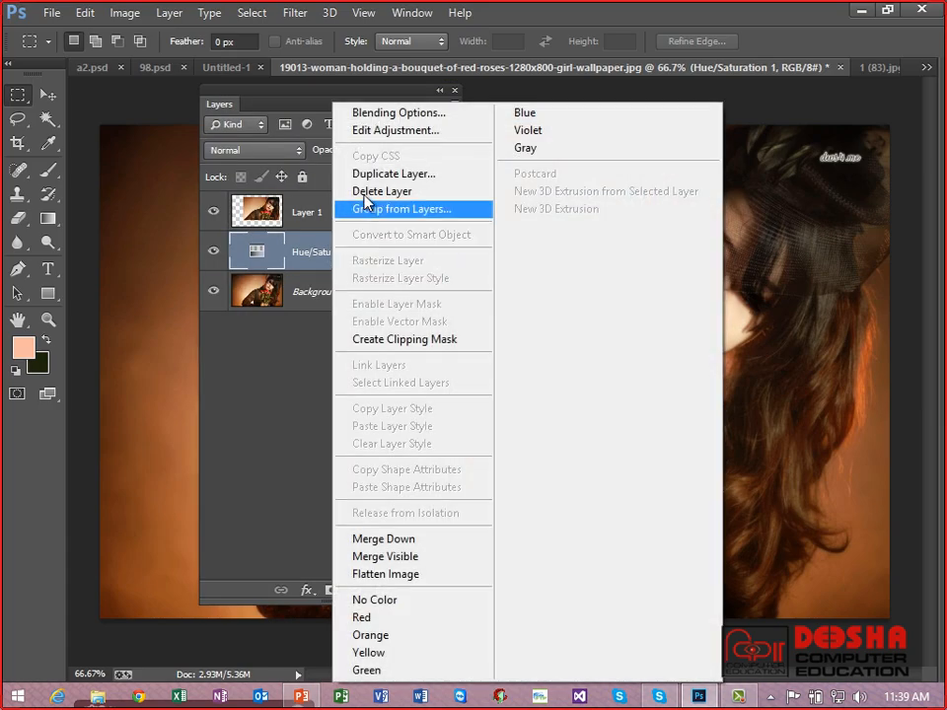
pyautogui.click(367, 190)
pyautogui.press('Return')
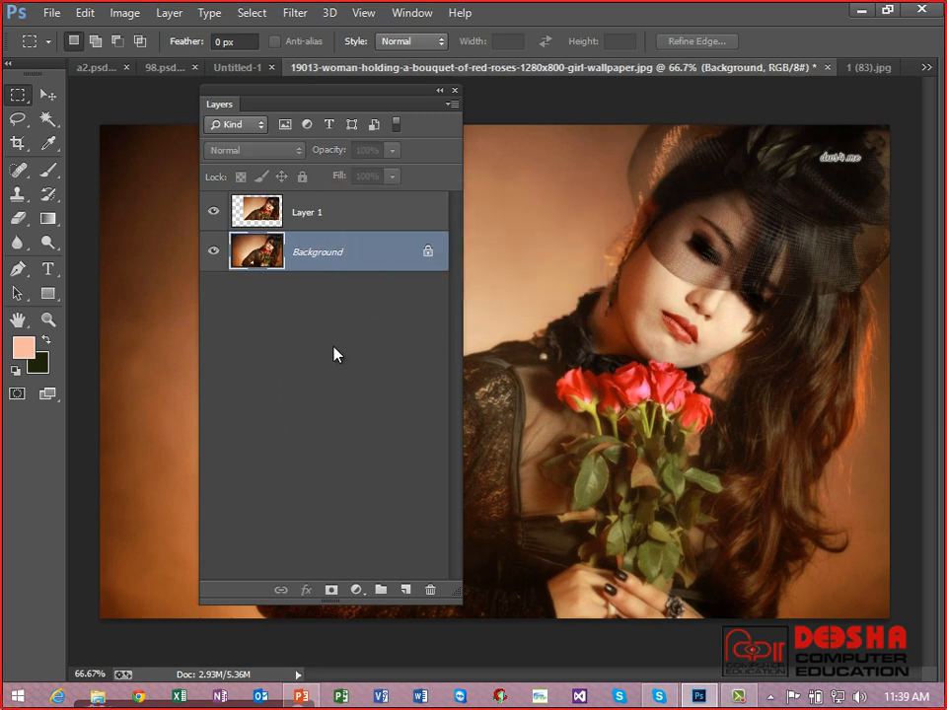
# Step: Disable Use Default Masks on Fill Layers again in the Layers Panel Options
pyautogui.click(452, 104)
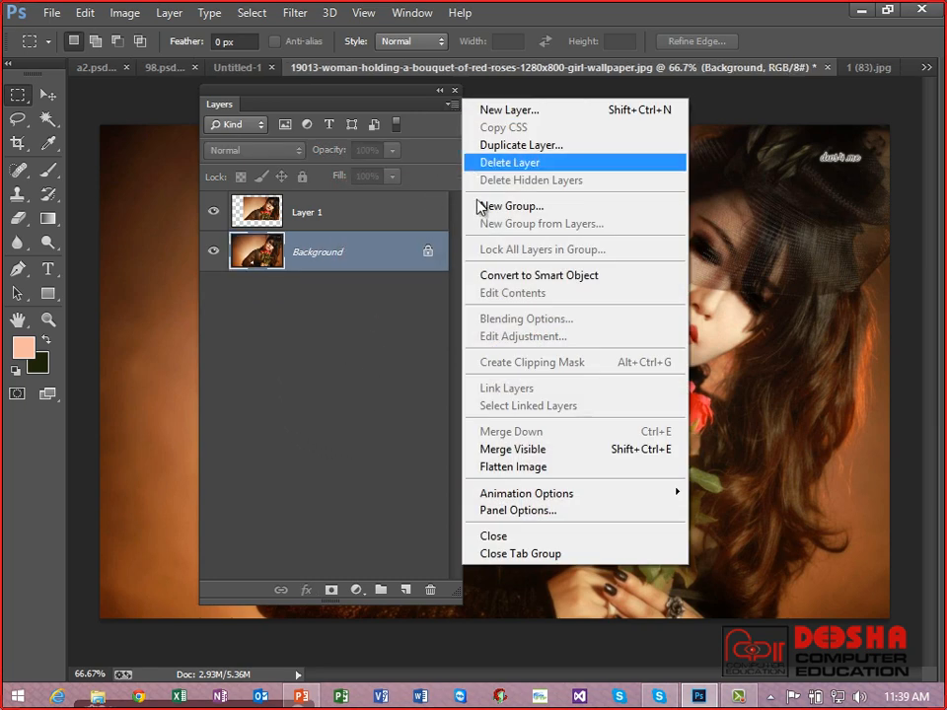
pyautogui.click(517, 510)
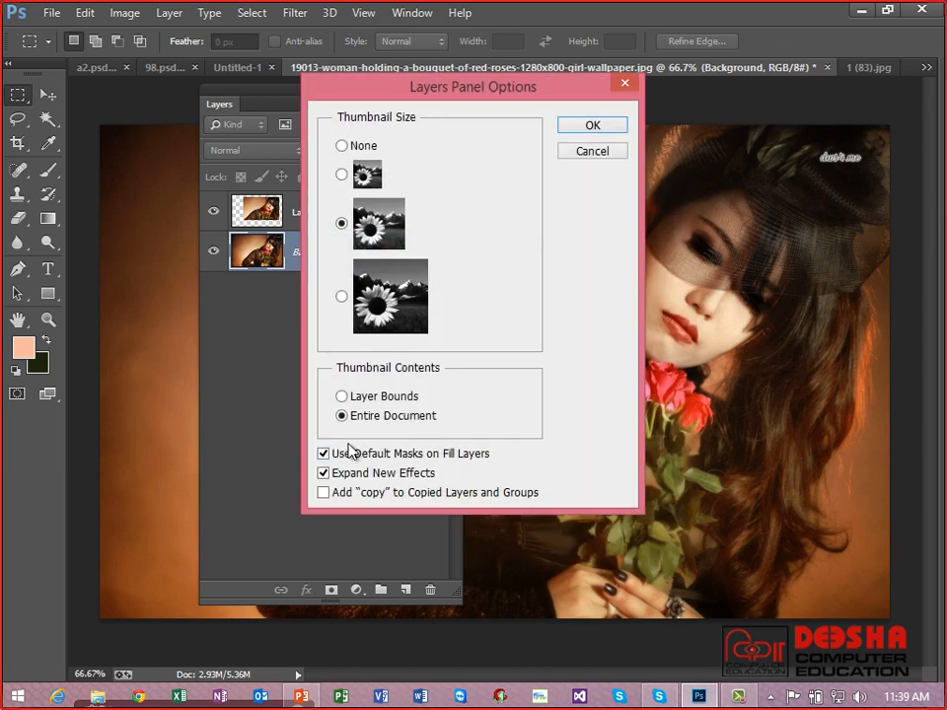
pyautogui.click(590, 124)
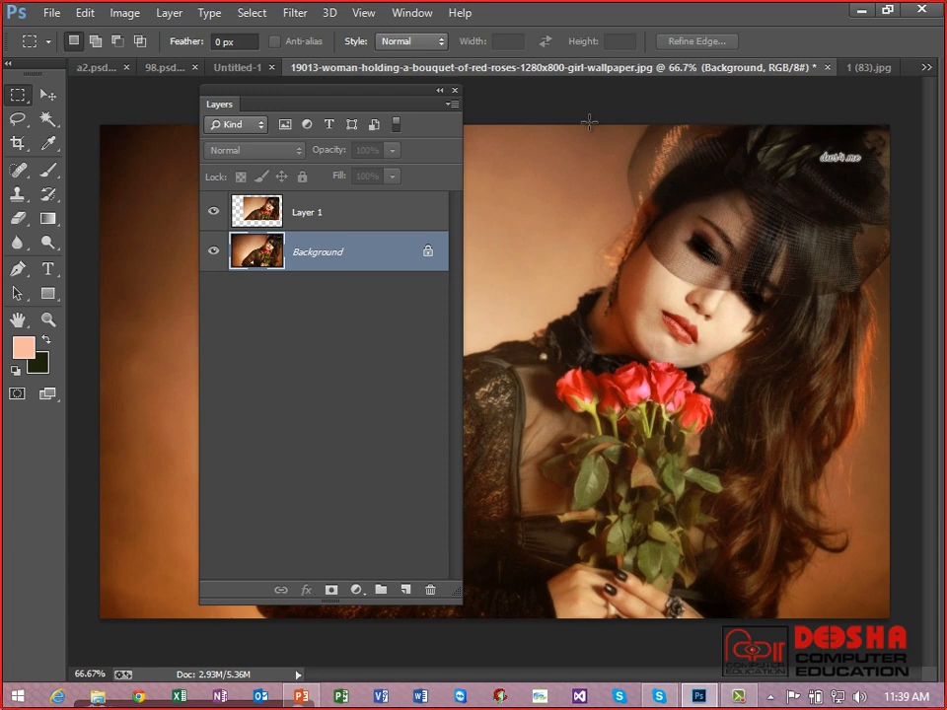
# Step: Add a Black & White adjustment layer with default settings above the Background, close its properties, and delete the layer
pyautogui.click(355, 592)
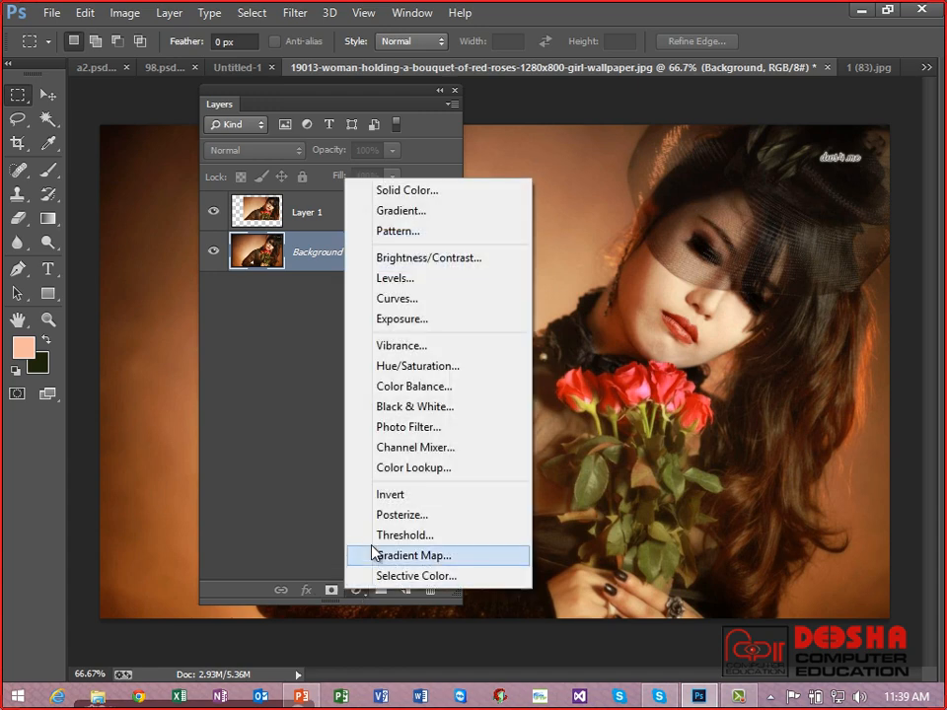
pyautogui.click(400, 404)
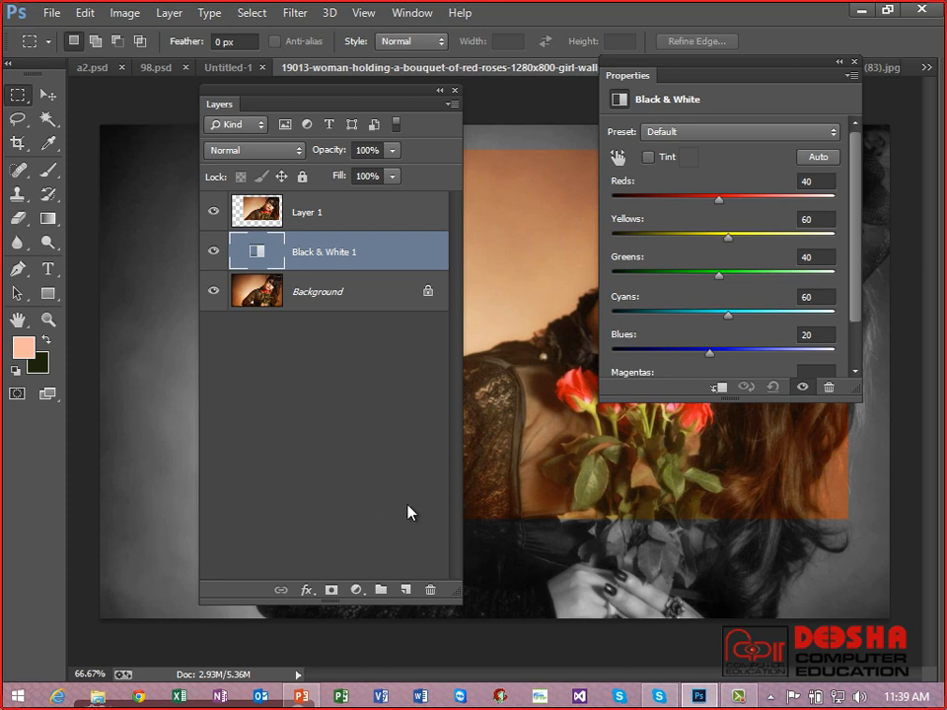
pyautogui.click(854, 62)
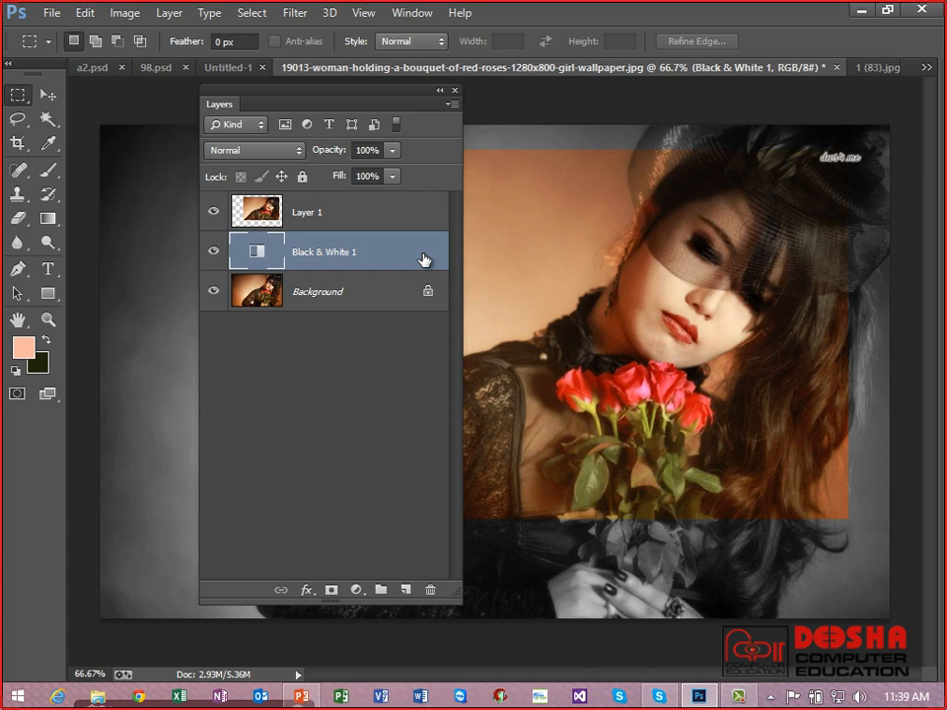
pyautogui.rightClick(361, 255)
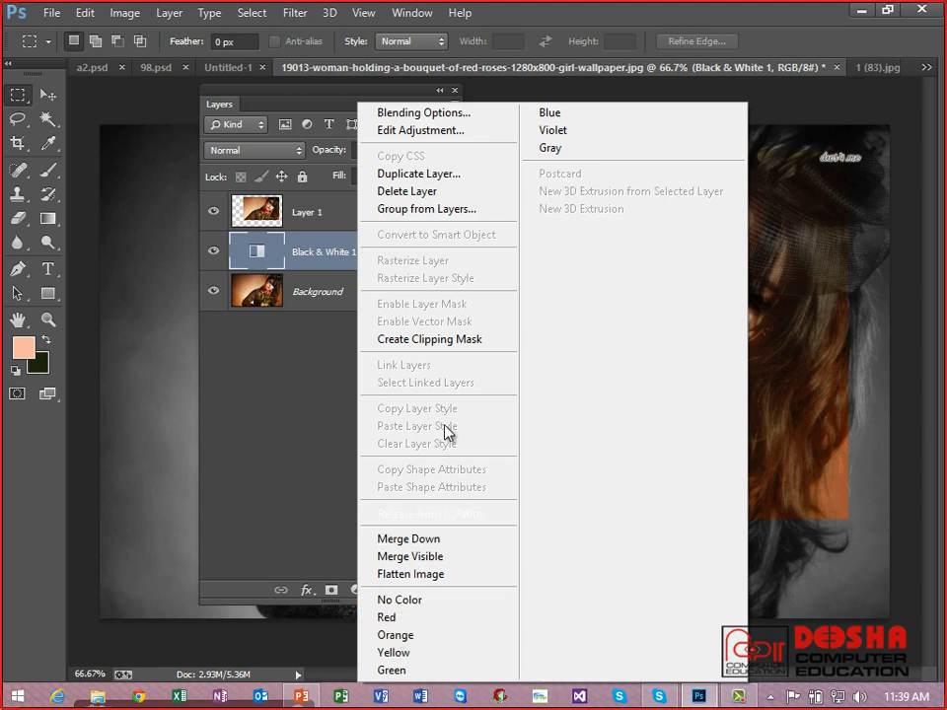
pyautogui.click(473, 192)
pyautogui.press('Return')
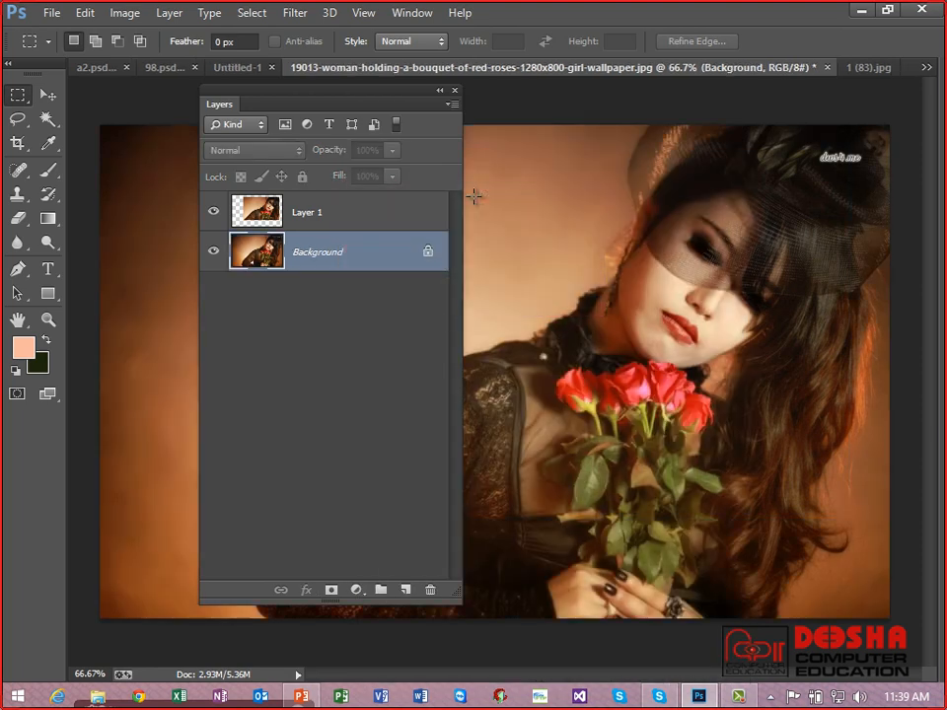
# Step: Turn on Add "copy" to Copied Layers and Groups in the Layers Panel Options and select Layer 1
pyautogui.click(452, 105)
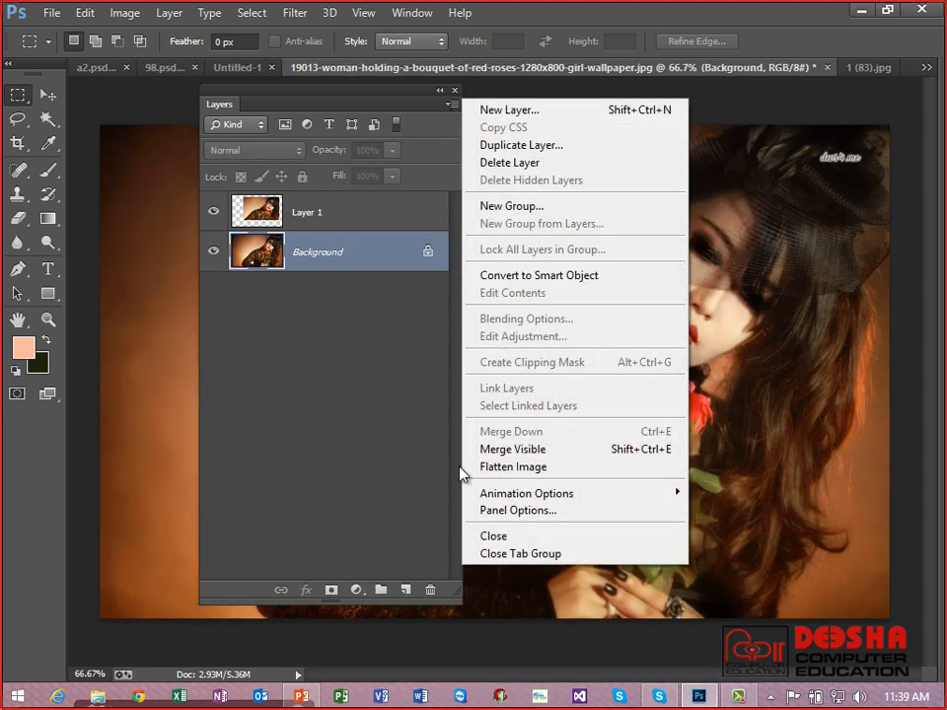
pyautogui.click(483, 510)
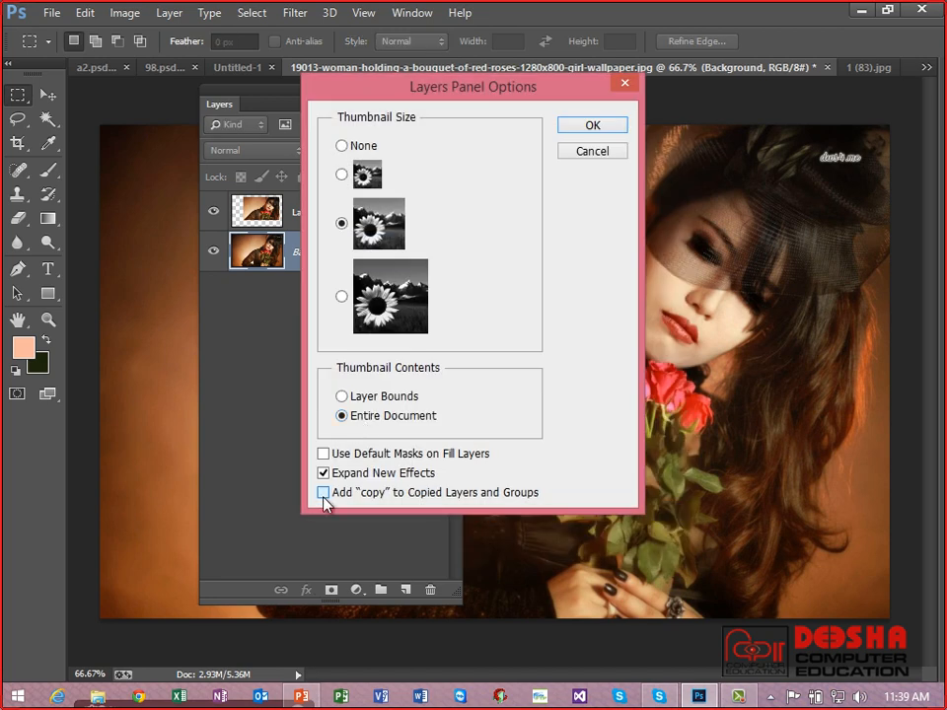
pyautogui.click(323, 494)
pyautogui.click(573, 126)
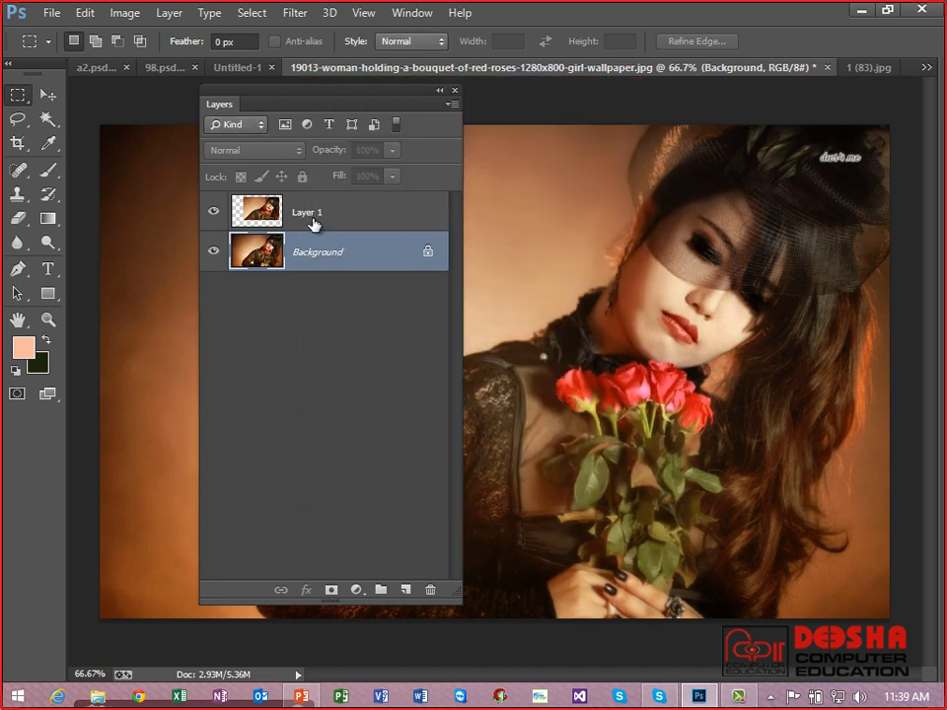
pyautogui.click(313, 223)
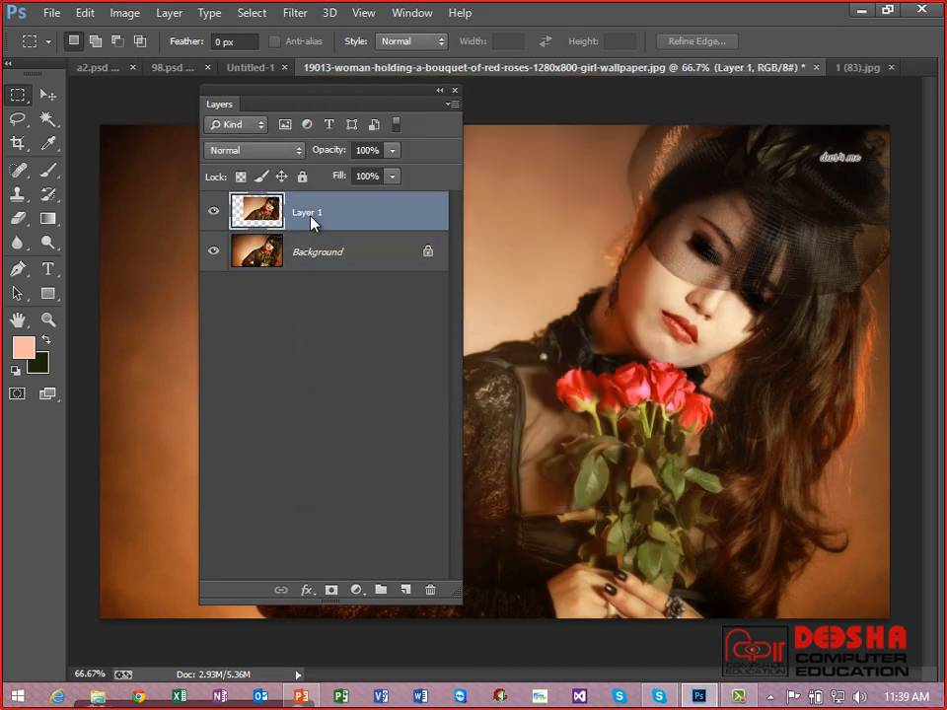
# Step: Duplicate Layer 1 three times in succession, each time from the newest copy, accepting the suggested names
pyautogui.rightClick(313, 223)
pyautogui.click(346, 174)
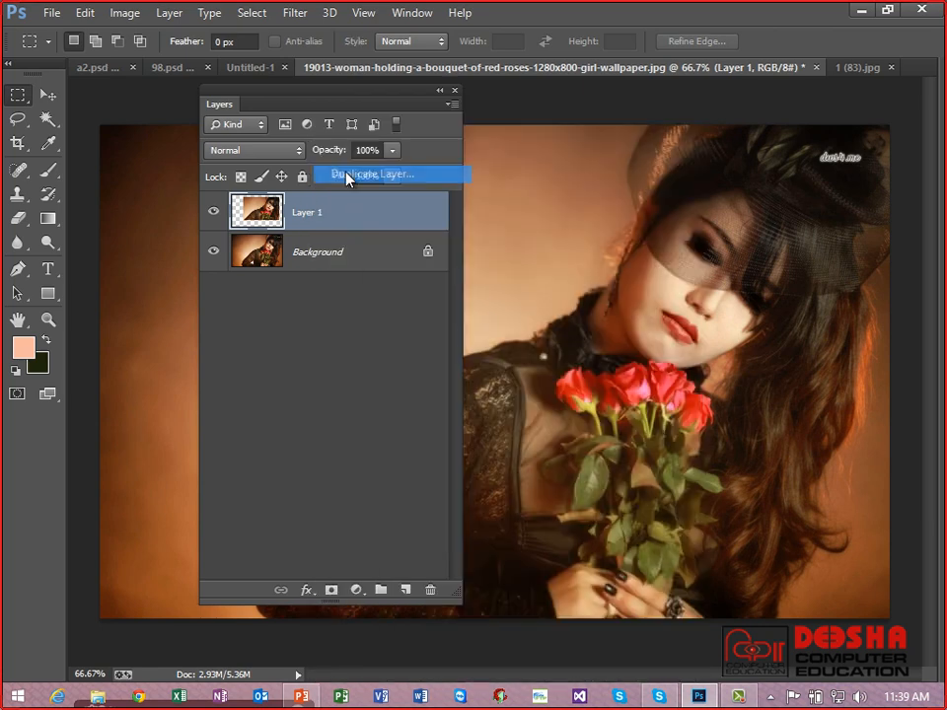
pyautogui.click(612, 209)
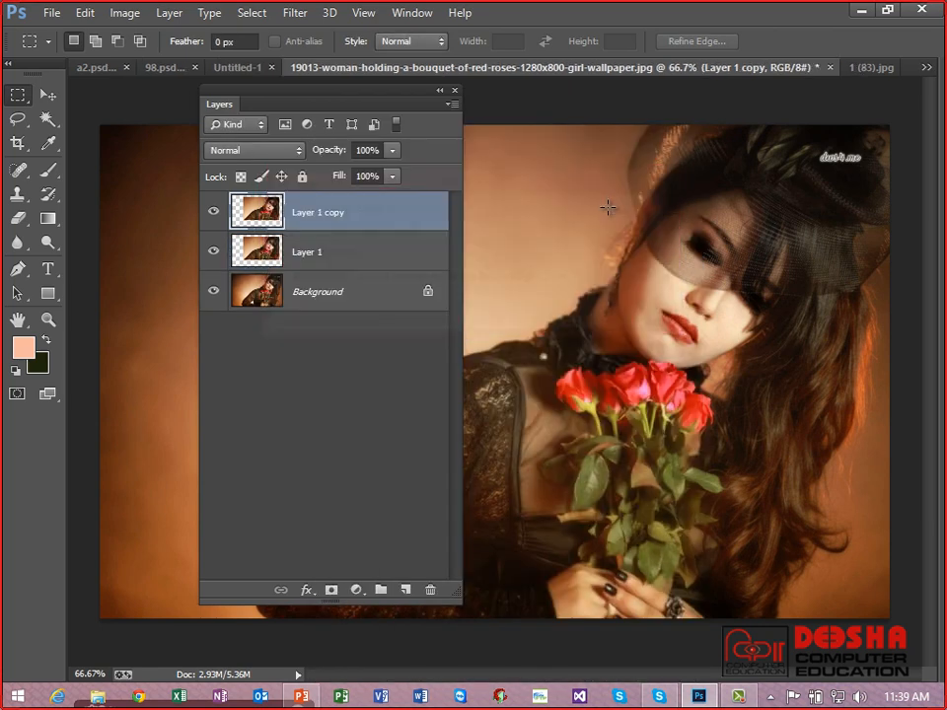
pyautogui.rightClick(322, 217)
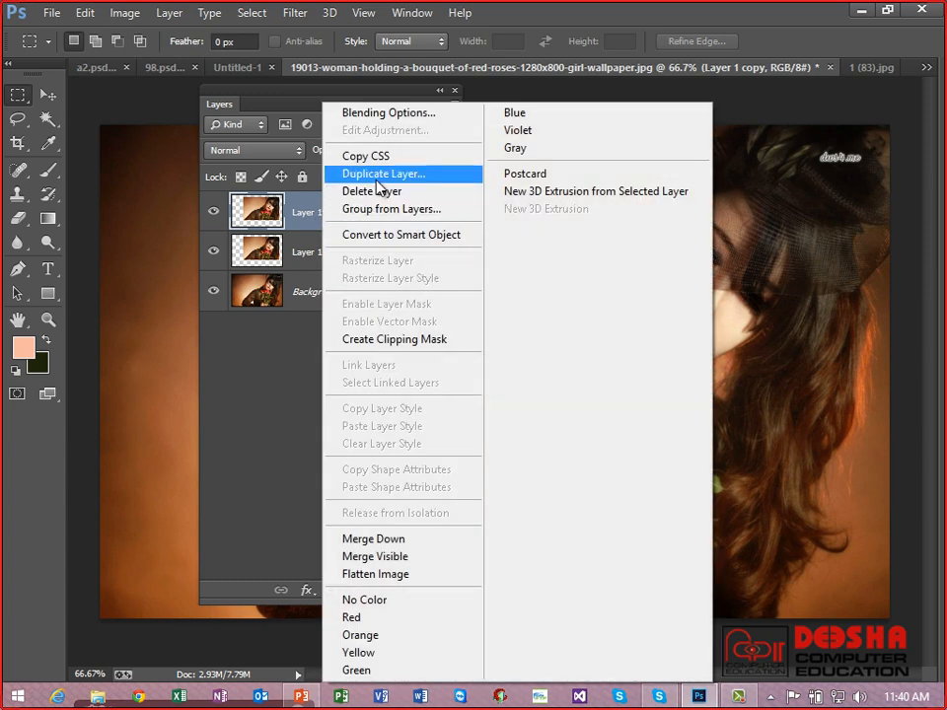
pyautogui.click(395, 177)
pyautogui.click(656, 214)
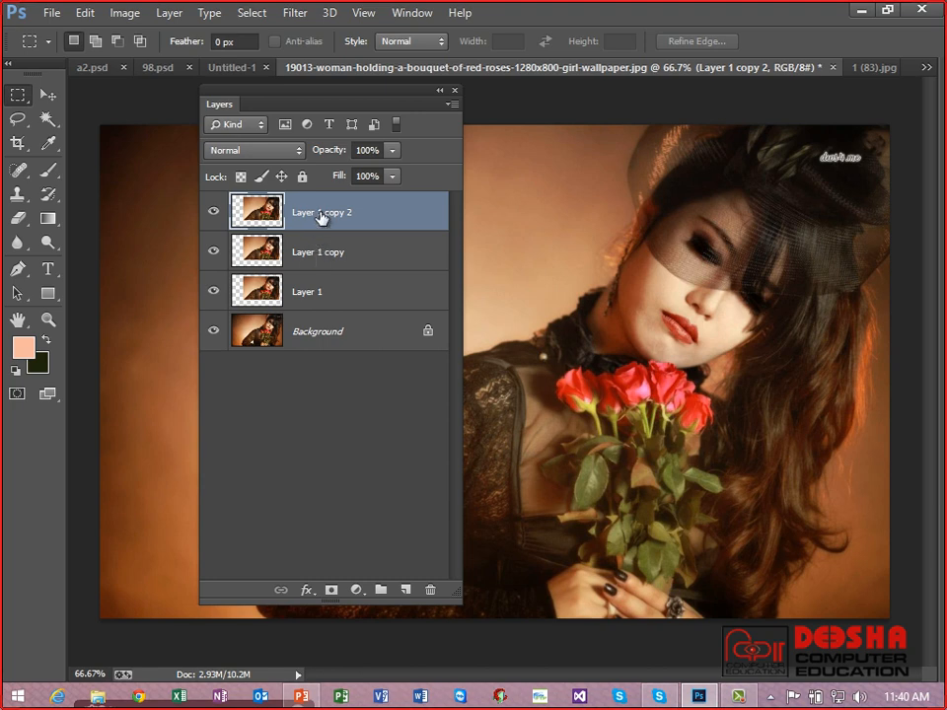
pyautogui.rightClick(353, 220)
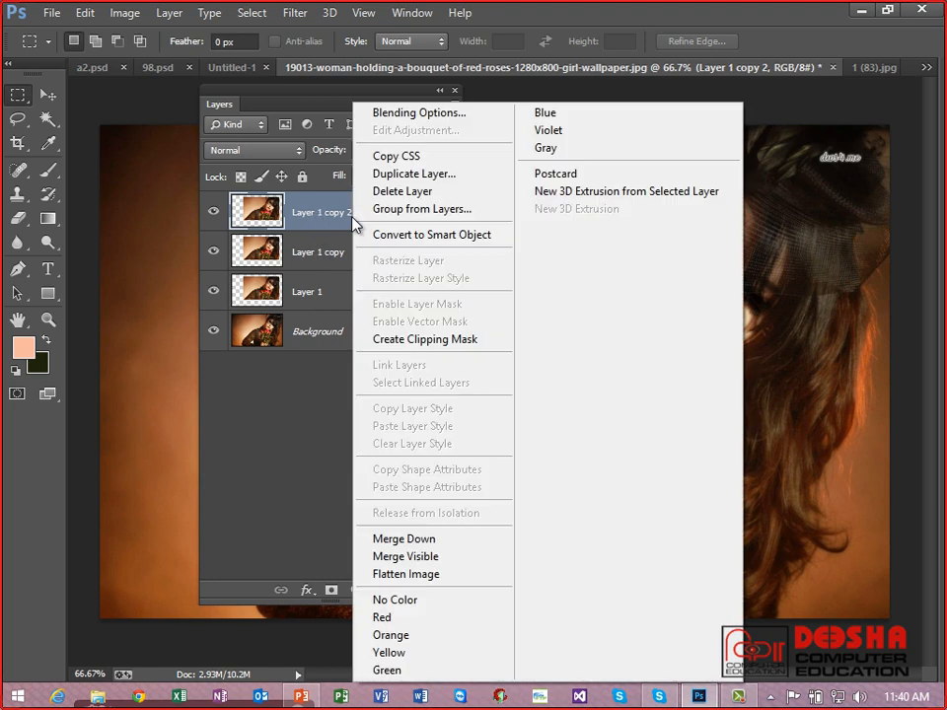
pyautogui.click(400, 188)
pyautogui.click(610, 211)
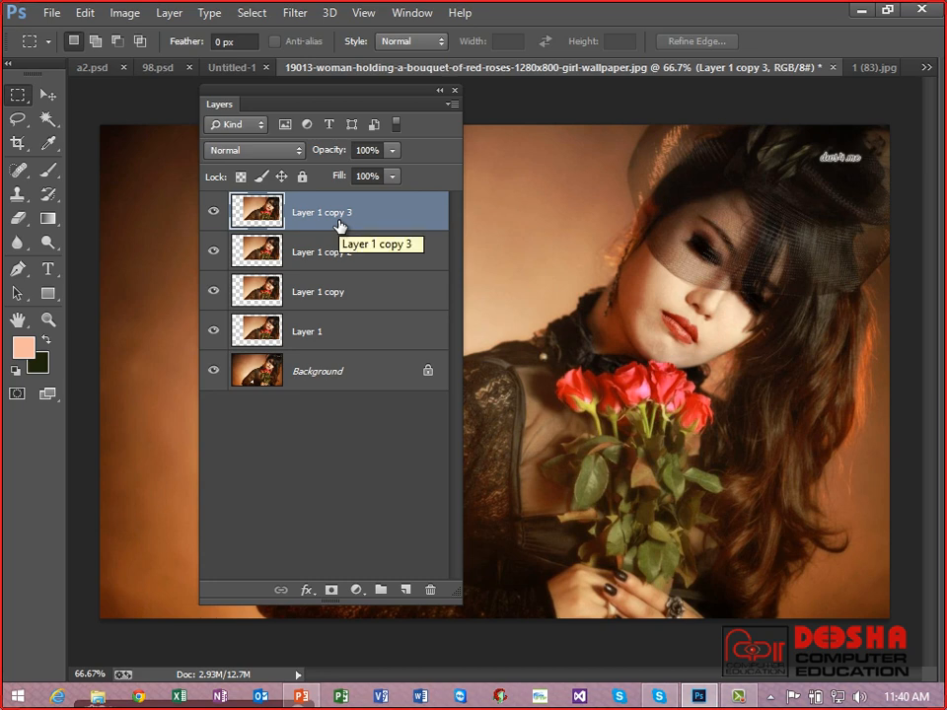
# Step: Turn off Add "copy" to Copied Layers and Groups in the Layers Panel Options
pyautogui.click(453, 103)
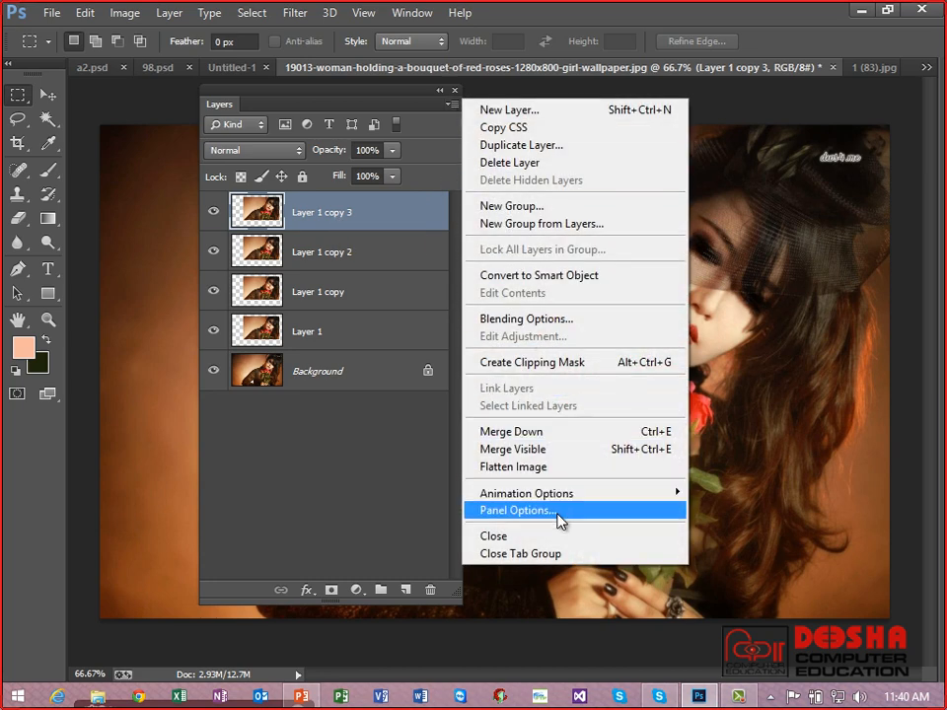
pyautogui.click(557, 511)
pyautogui.click(374, 495)
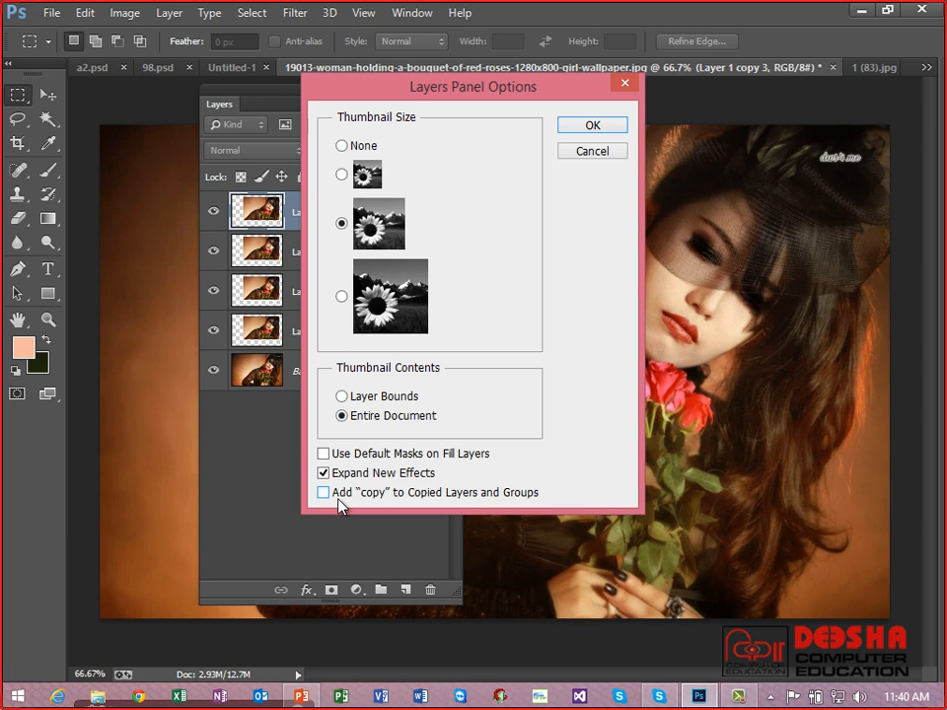
pyautogui.click(573, 122)
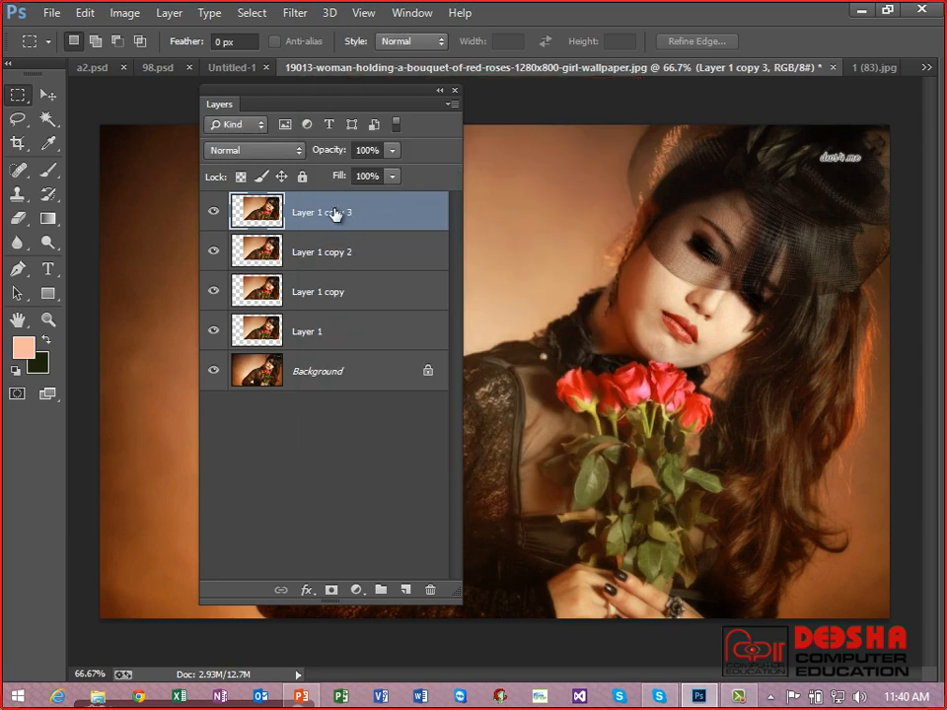
# Step: Delete the layers Layer 1 copy, Layer 1 copy 2 and Layer 1 copy 3 together
pyautogui.keyDown('shift'); pyautogui.click(332, 294); pyautogui.keyUp('shift')
pyautogui.rightClick(332, 294)
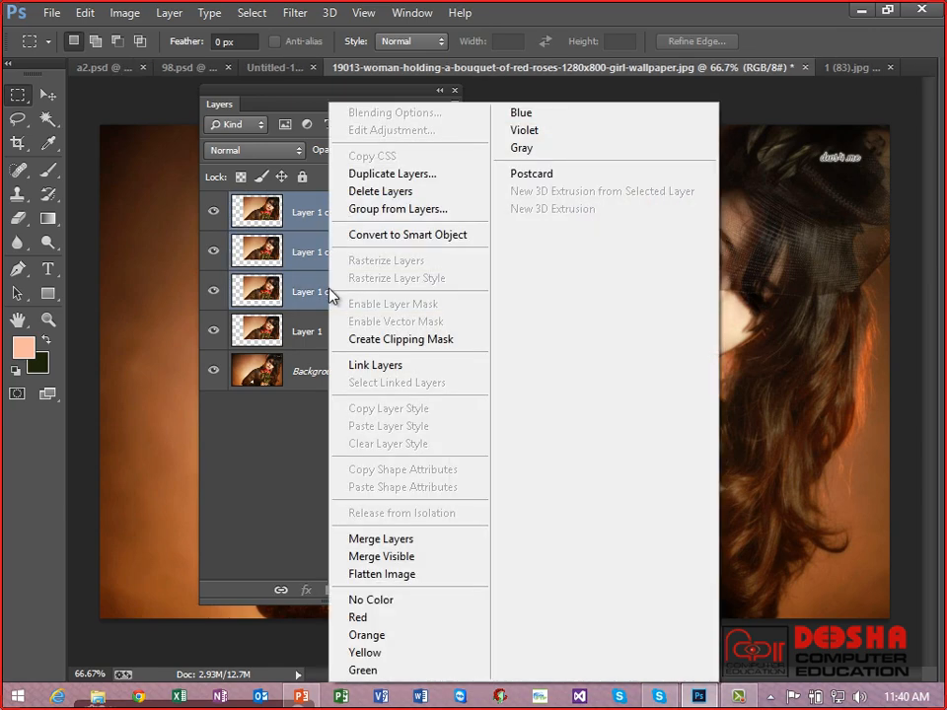
pyautogui.click(395, 202)
pyautogui.press('Return')
# Step: Duplicate Layer 1 twice, accepting the suggested name Layer 1 for both duplicates
pyautogui.rightClick(338, 216)
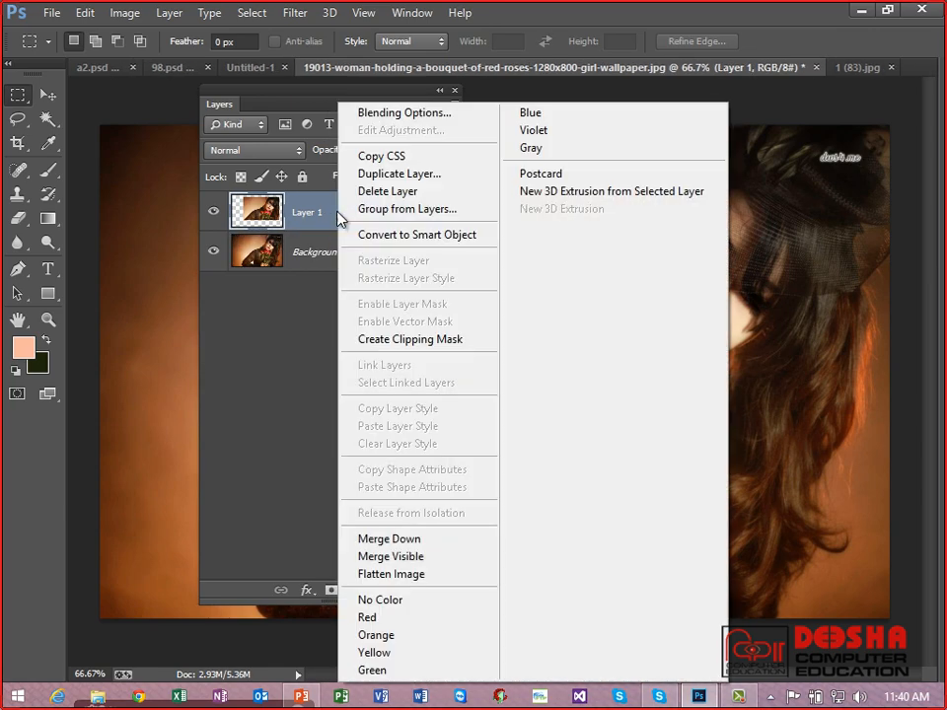
pyautogui.click(398, 173)
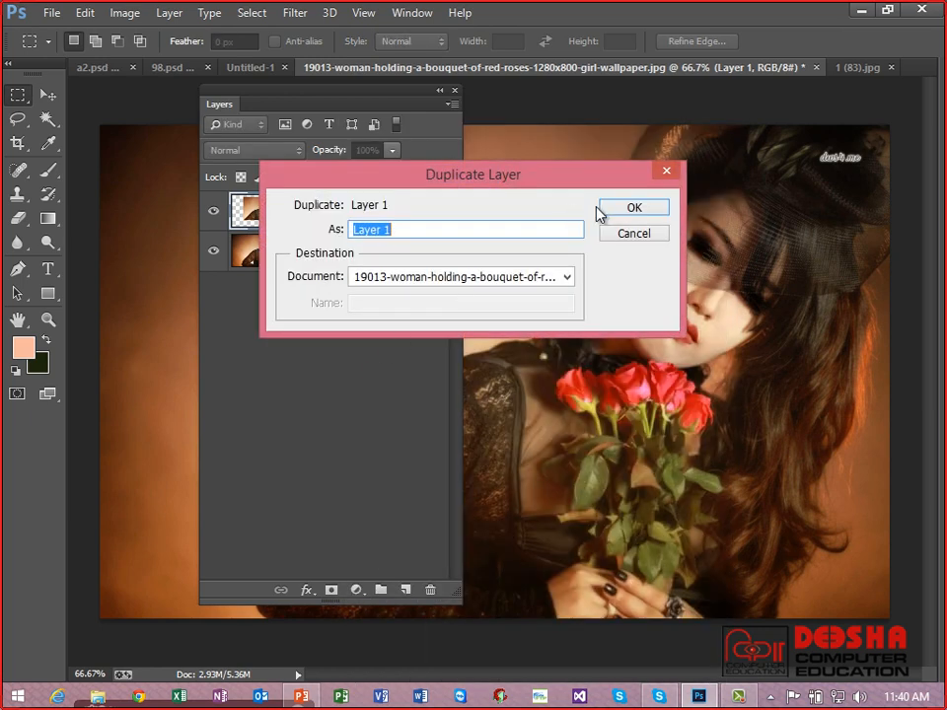
pyautogui.click(600, 210)
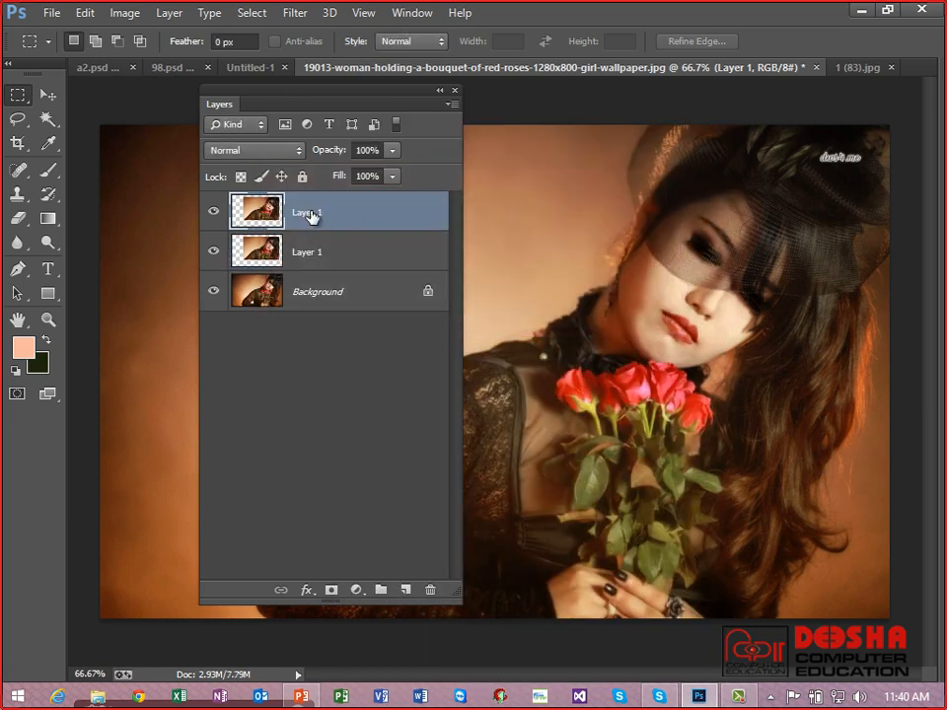
pyautogui.rightClick(309, 216)
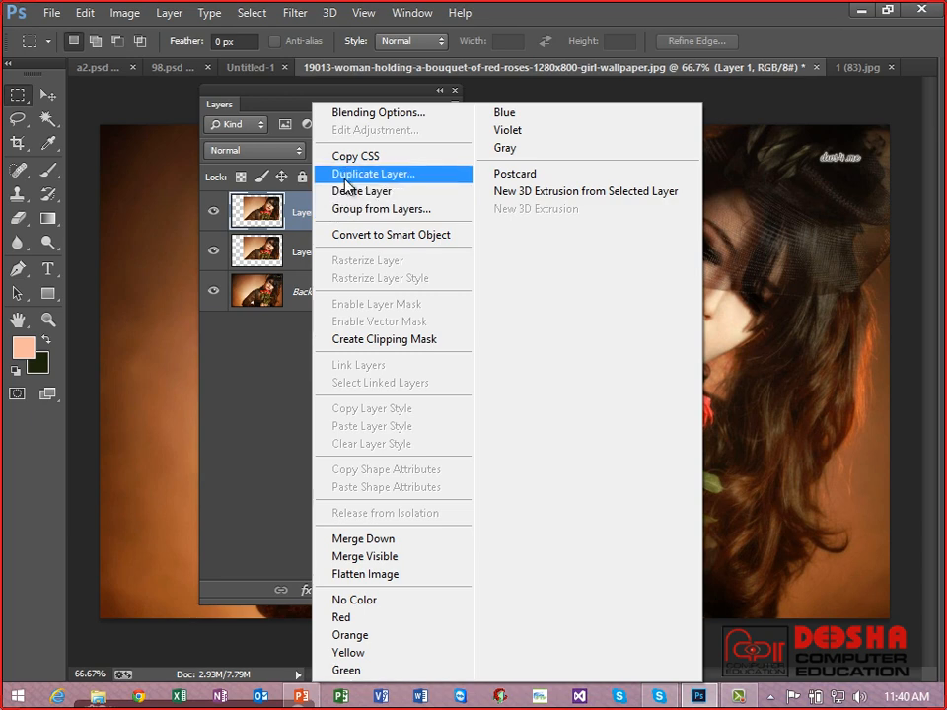
pyautogui.click(347, 183)
pyautogui.click(627, 211)
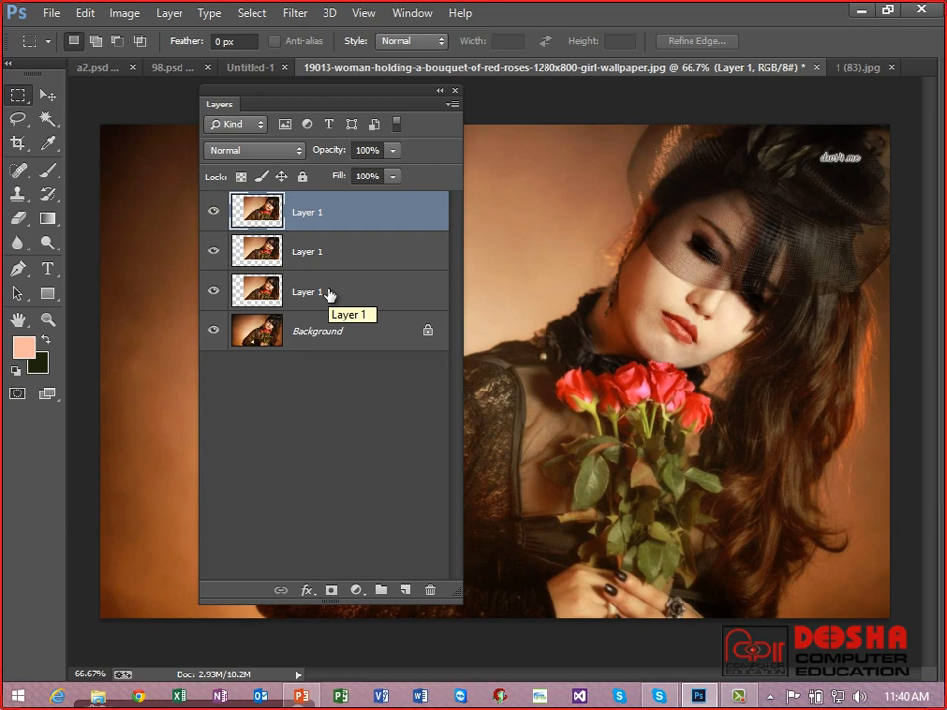
# Step: Switch to the PowerPoint slide show, advance to the slide on turning off "copy" in copied layers, and return to Photoshop
pyautogui.hotkey('alt', 'Tab')
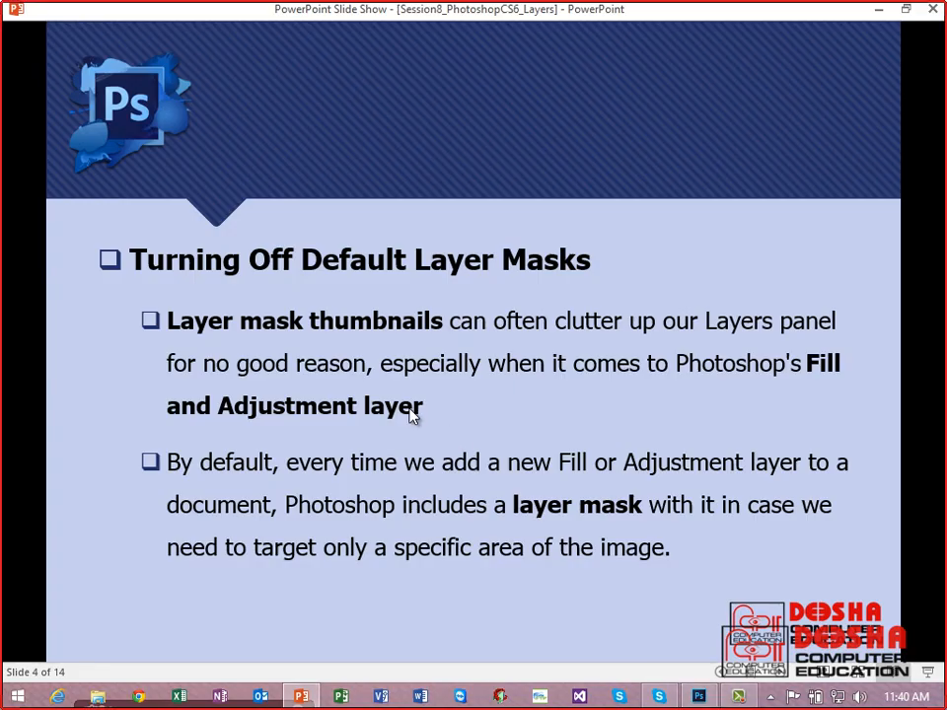
pyautogui.click(412, 416)
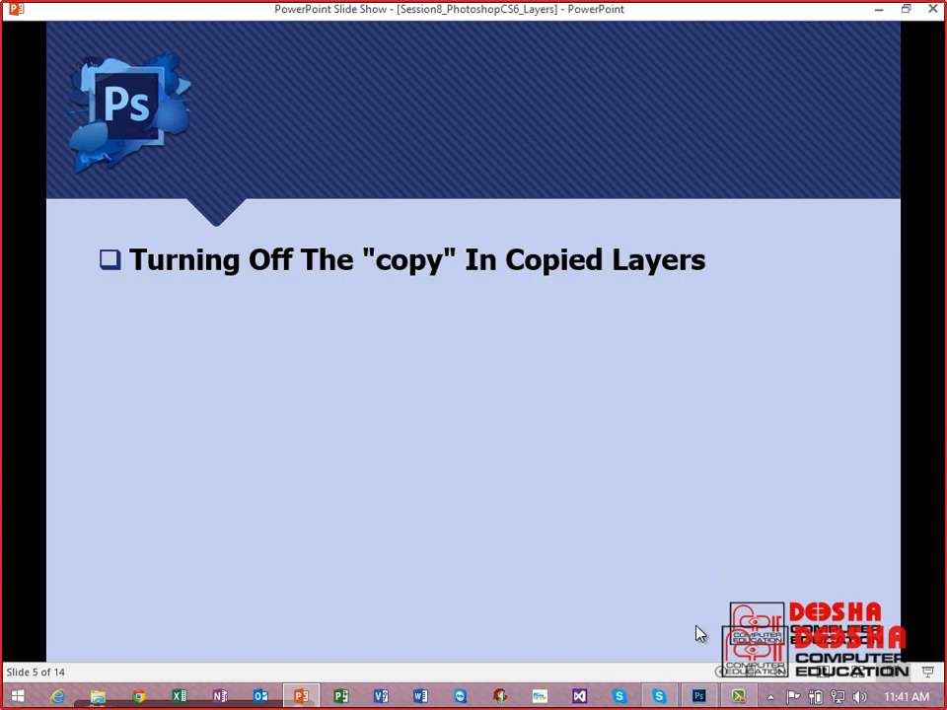
pyautogui.click(697, 697)
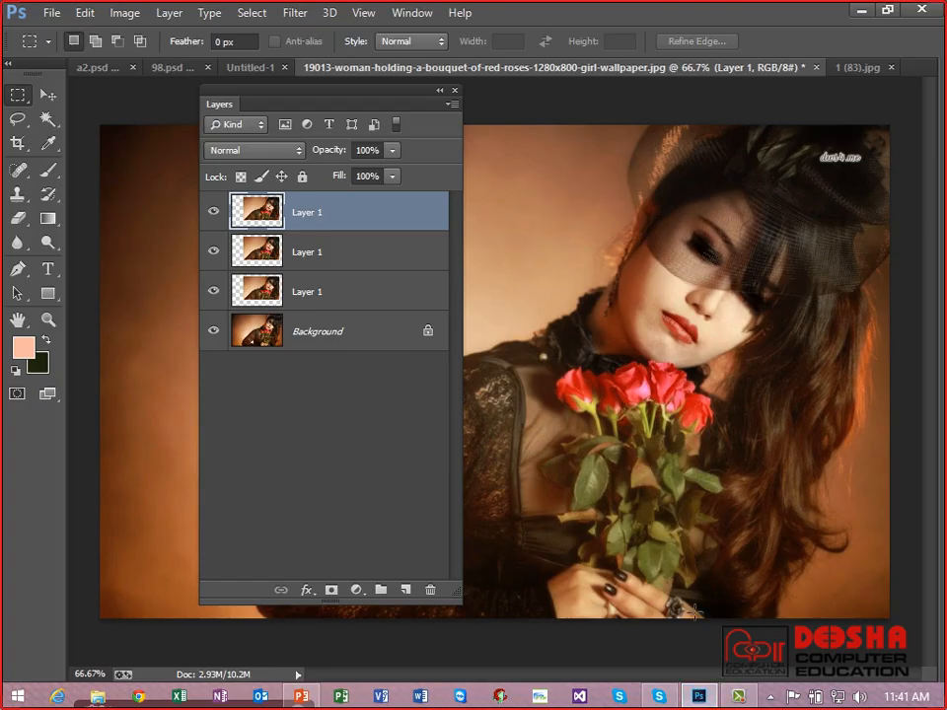
# Step: Delete all three layers named Layer 1, keeping only the Background
pyautogui.keyDown('shift'); pyautogui.click(320, 293); pyautogui.keyUp('shift')
pyautogui.rightClick(324, 270)
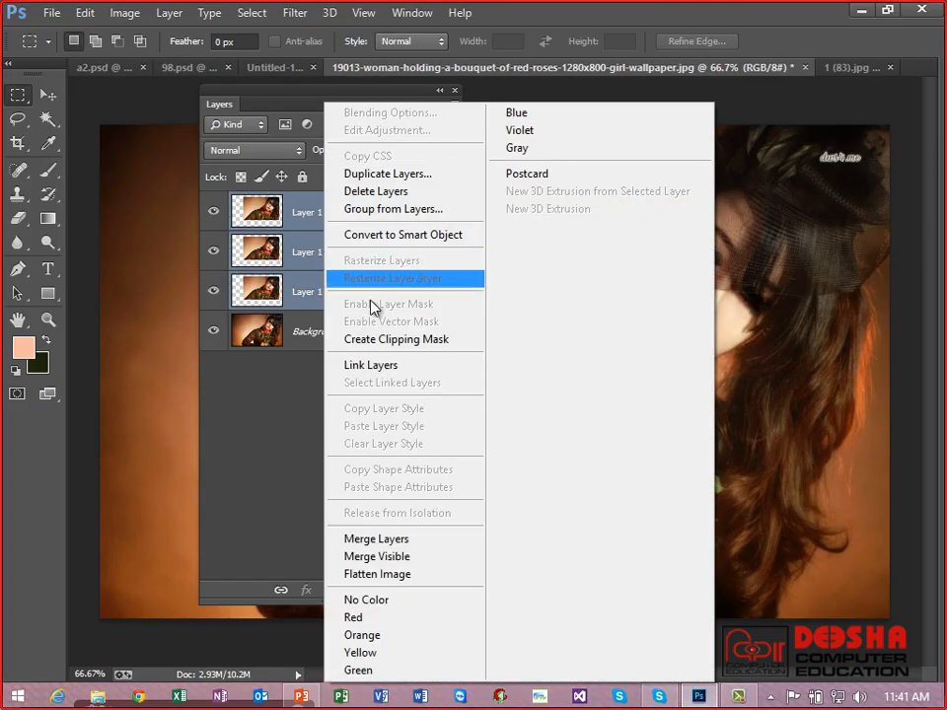
pyautogui.click(379, 194)
pyautogui.press('Return')
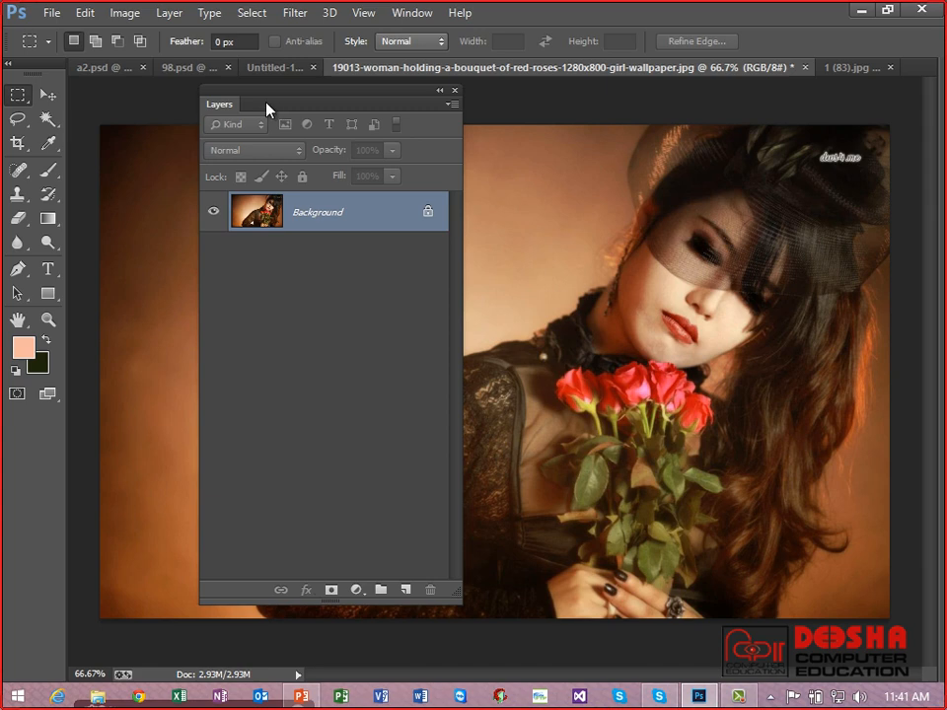
# Step: Select a rectangular area around the woman's face and bouquet and copy it from the Background to a new layer
pyautogui.moveTo(272, 102); pyautogui.dragTo(209, 124)
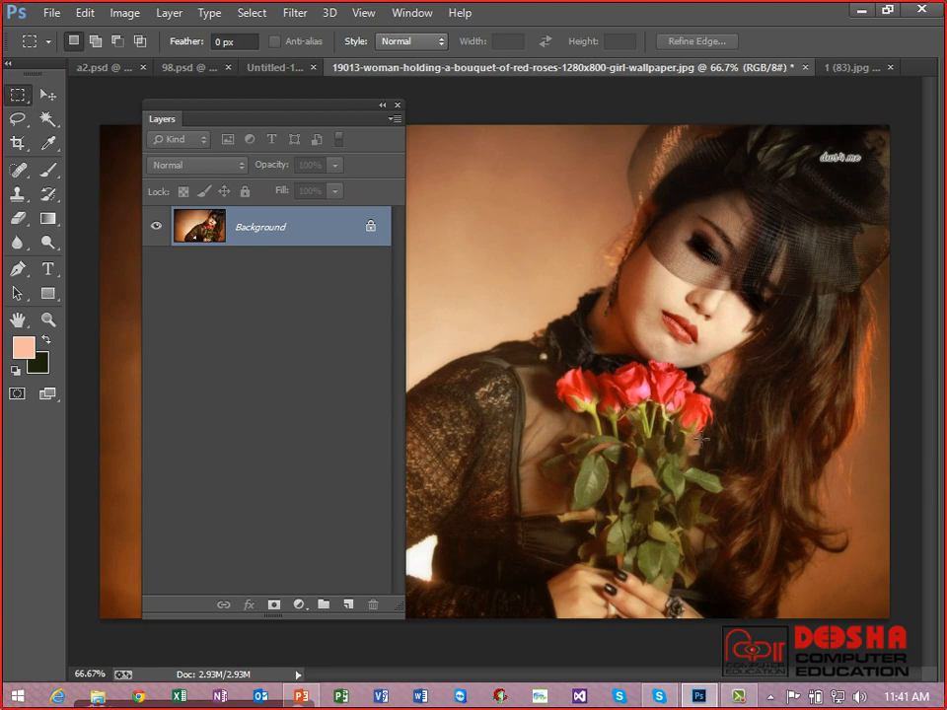
pyautogui.moveTo(823, 568); pyautogui.dragTo(507, 247)
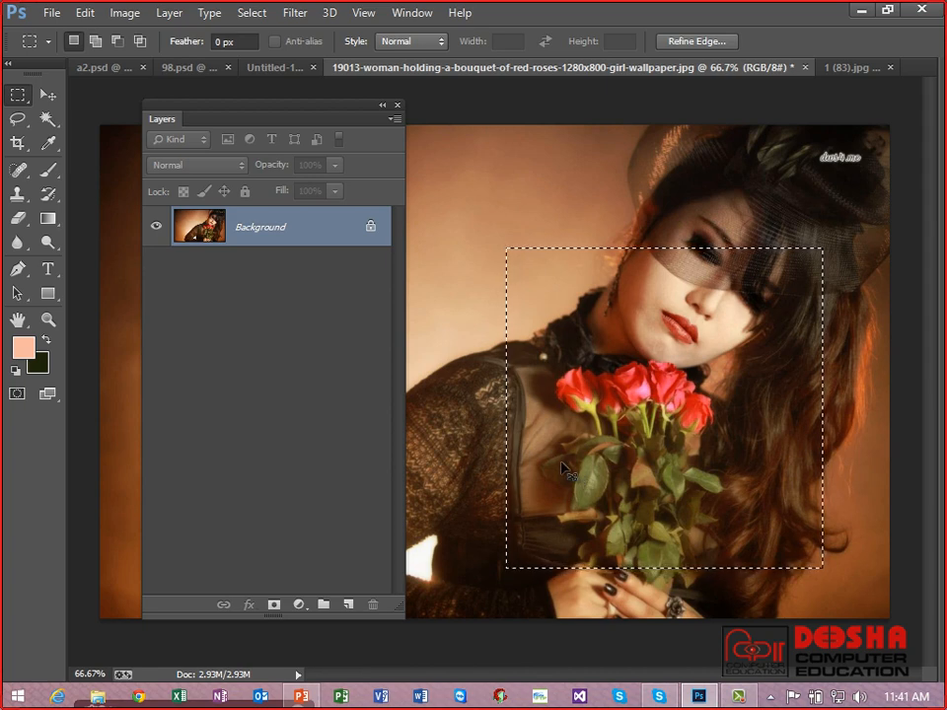
pyautogui.hotkey('ctrl', 'j')
# Step: Move the copied face-and-bouquet area with the Move tool onto the plain left part of the image, clear of the Layers panel
pyautogui.click(48, 94)
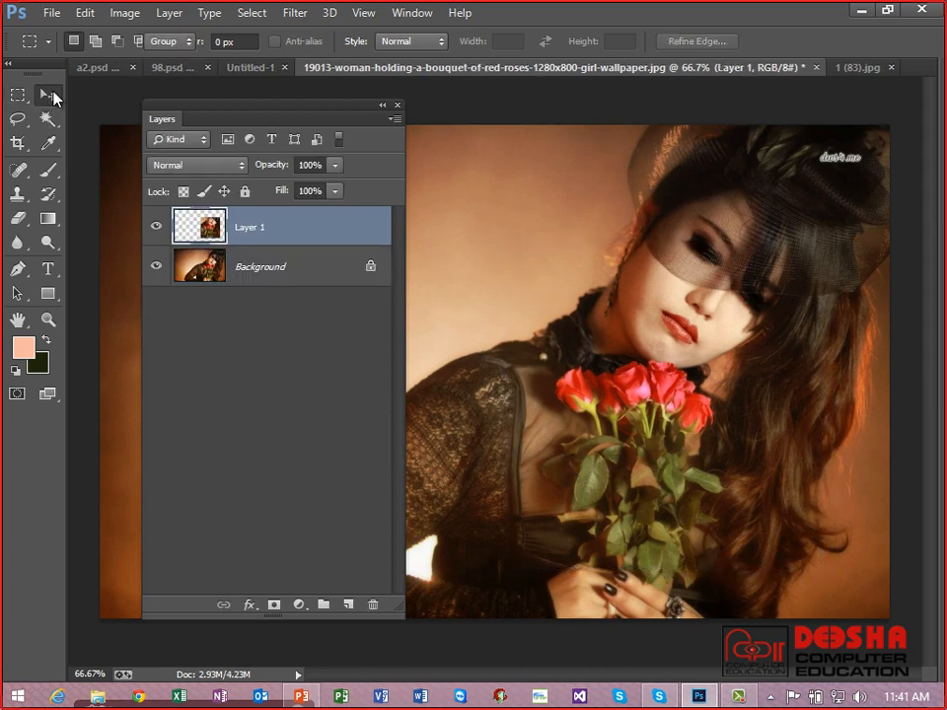
pyautogui.moveTo(521, 395); pyautogui.dragTo(355, 408)
pyautogui.moveTo(305, 126); pyautogui.dragTo(787, 185)
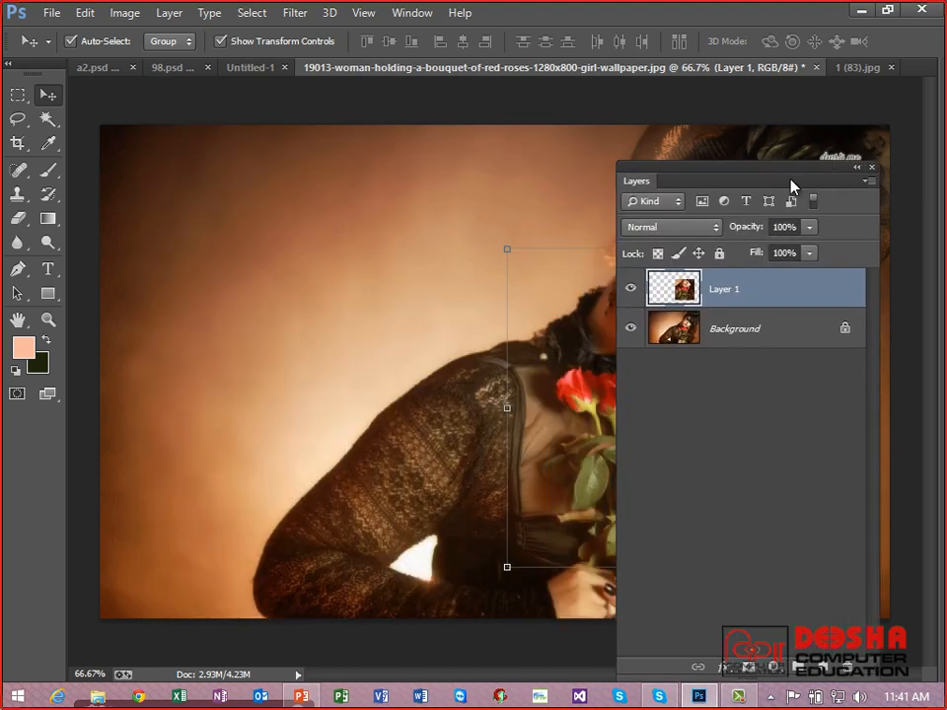
pyautogui.moveTo(566, 349); pyautogui.dragTo(182, 270)
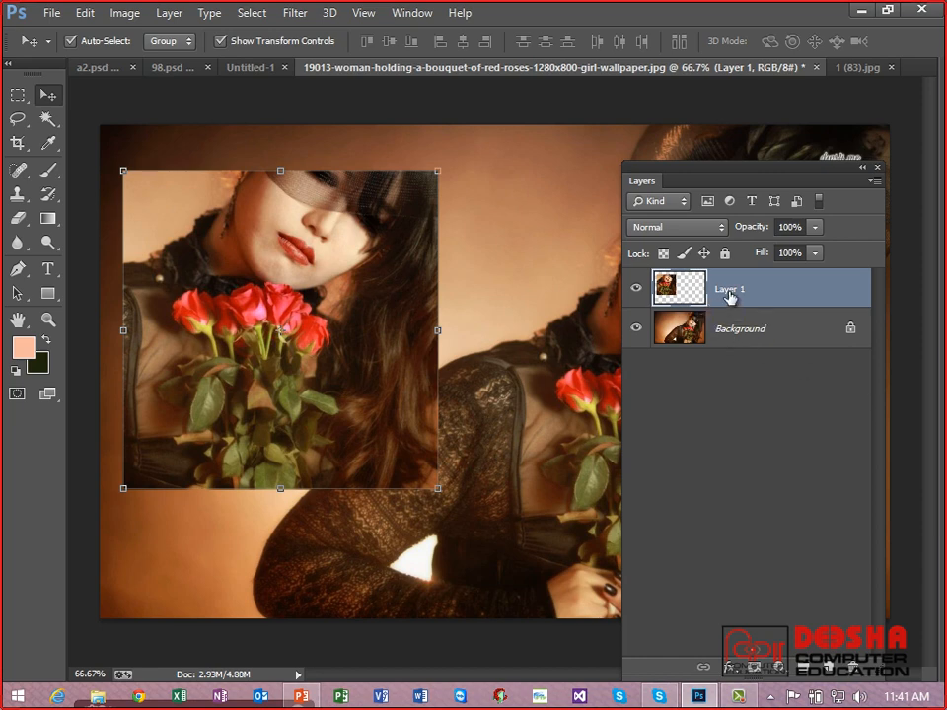
# Step: Duplicate Layer 1 under the suggested name Layer 1 and delete the duplicate
pyautogui.rightClick(730, 296)
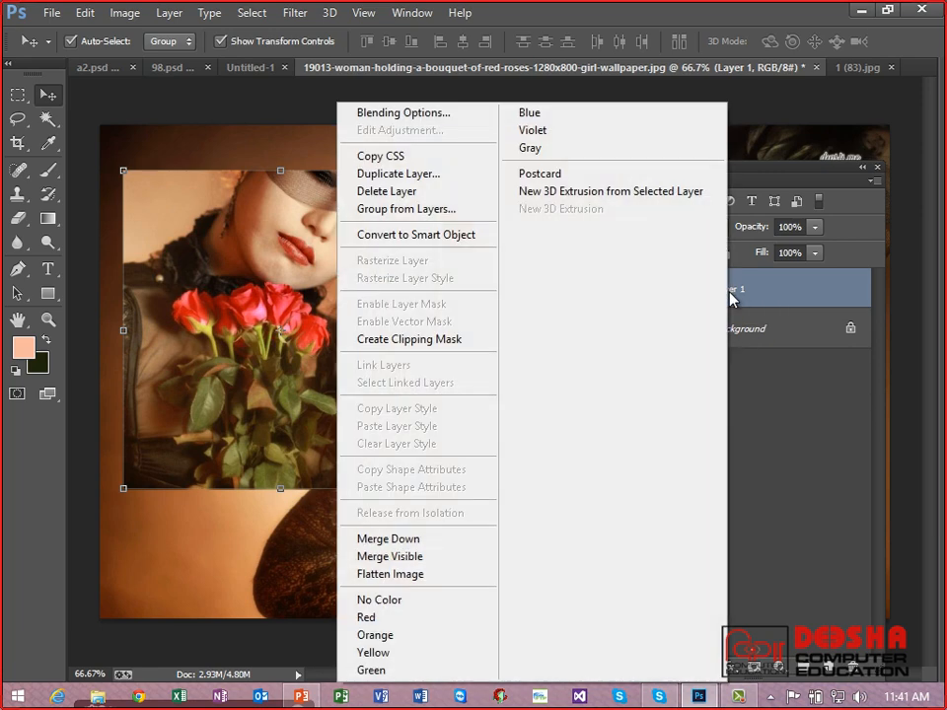
pyautogui.click(441, 175)
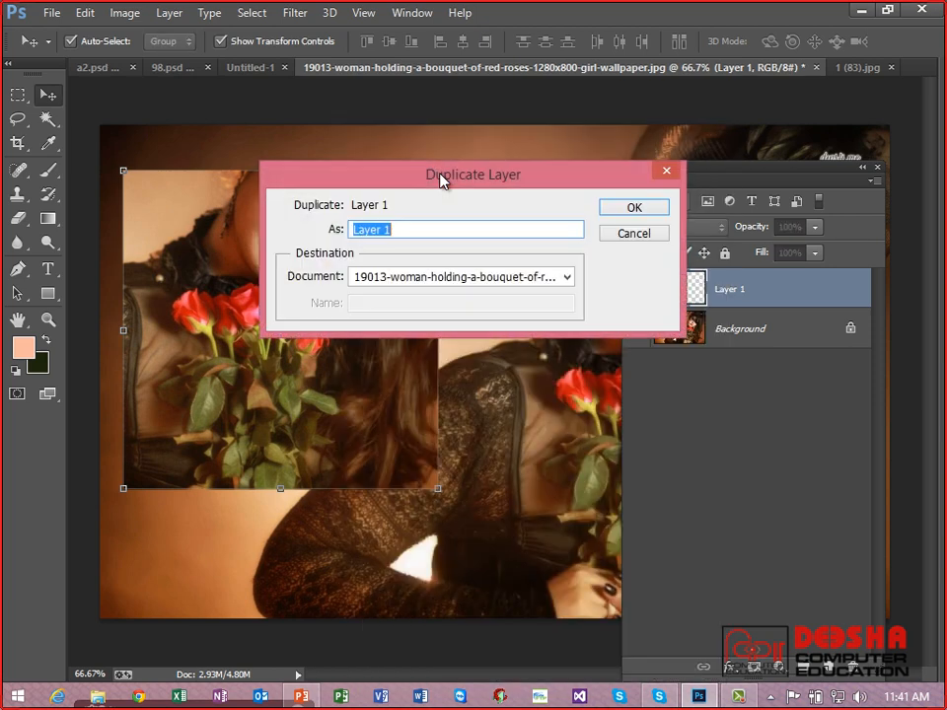
pyautogui.click(636, 208)
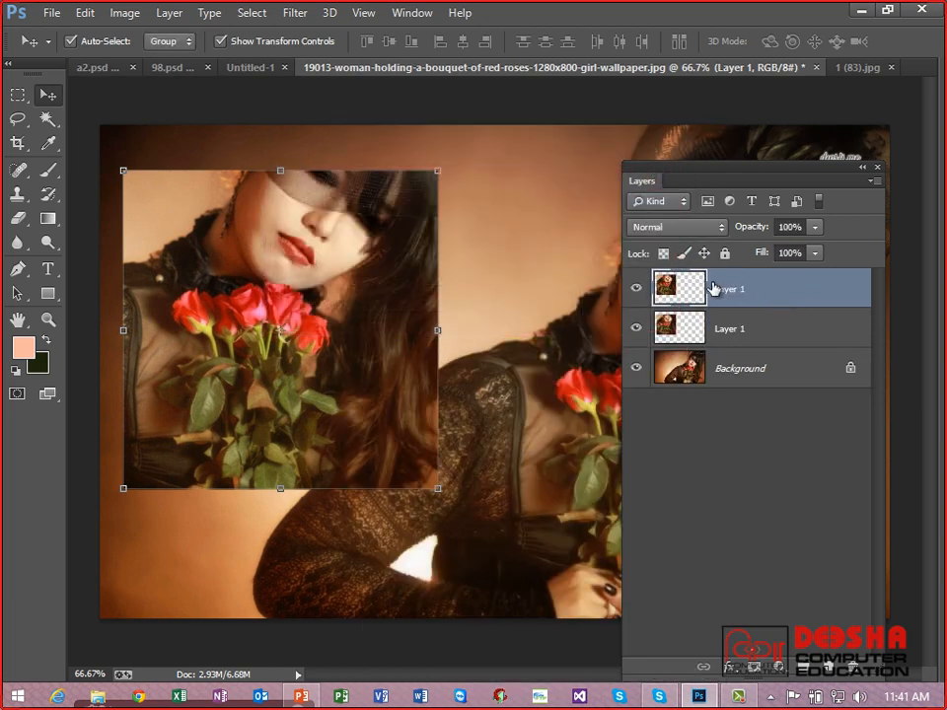
pyautogui.moveTo(716, 180); pyautogui.dragTo(674, 157)
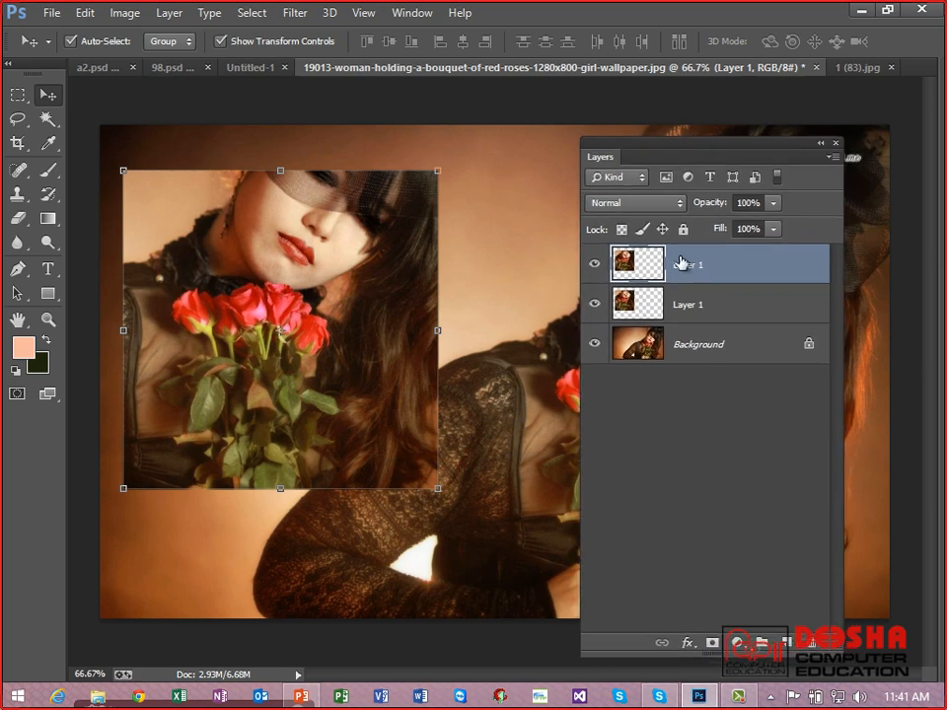
pyautogui.rightClick(681, 265)
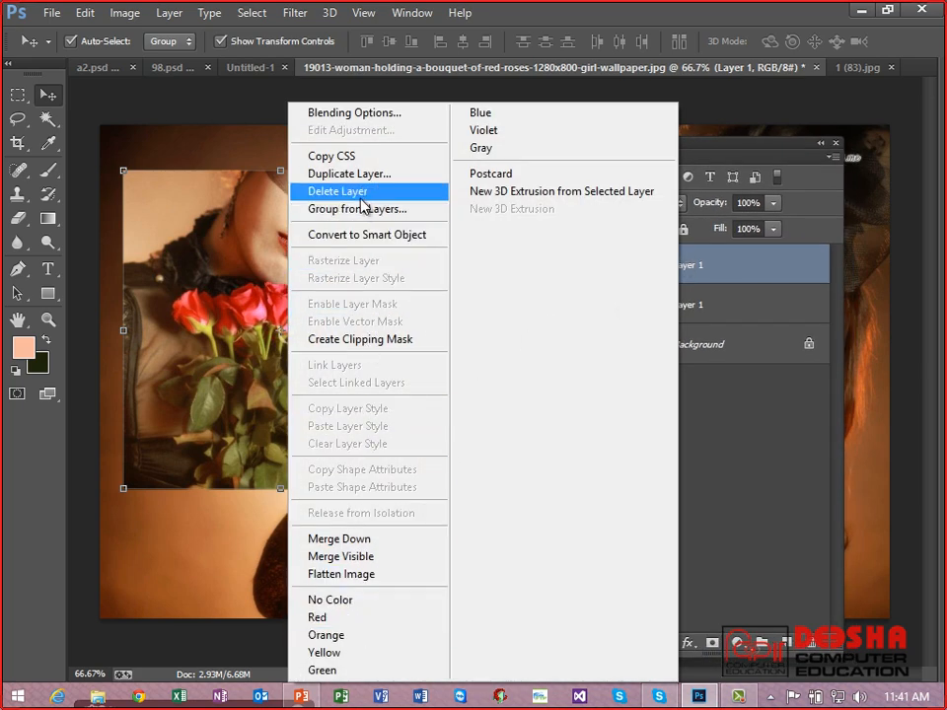
pyautogui.click(357, 191)
pyautogui.press('Return')
# Step: Turn Add "copy" to Copied Layers and Groups back on in the Layers Panel Options
pyautogui.click(833, 157)
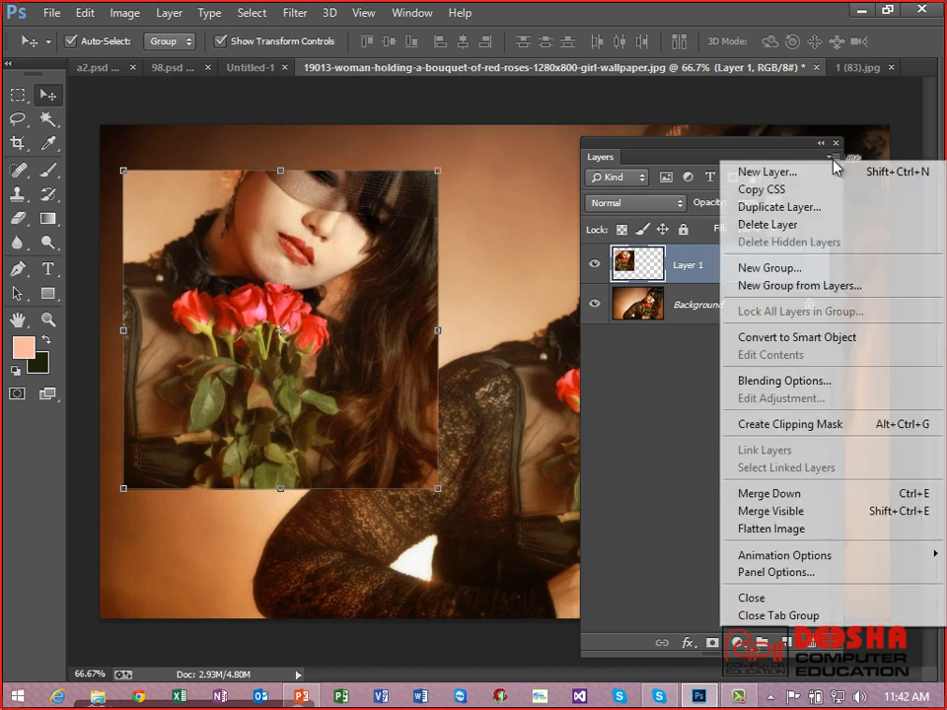
pyautogui.click(776, 572)
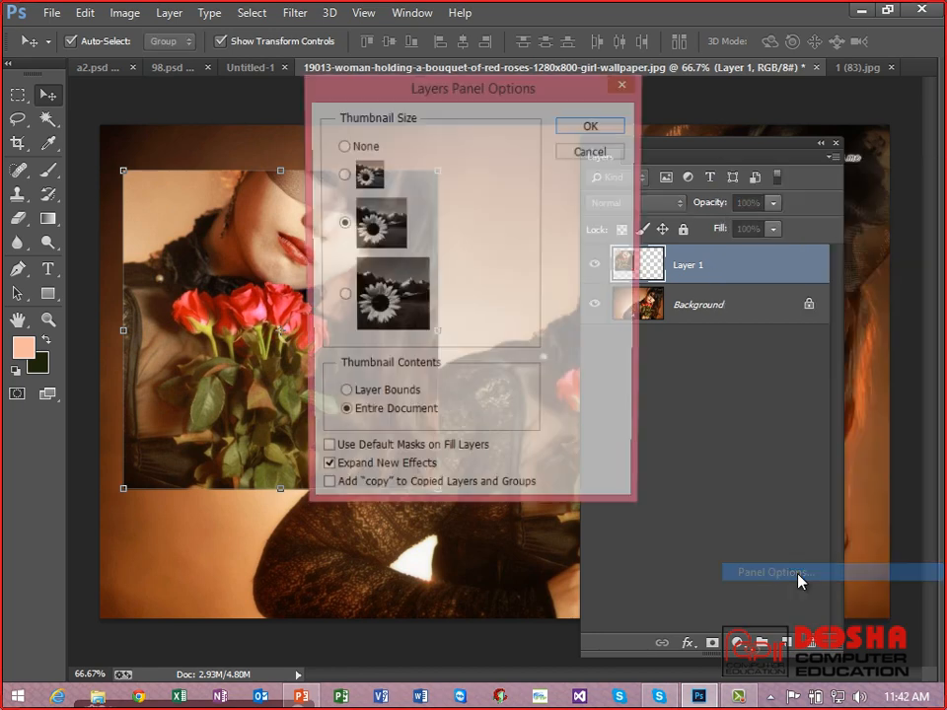
pyautogui.click(323, 492)
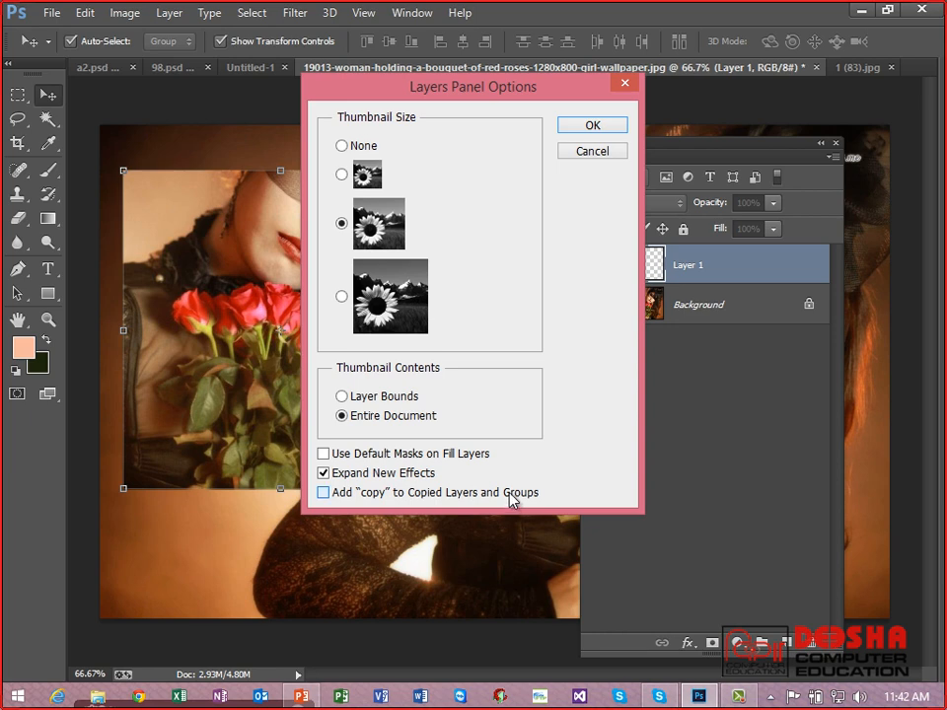
pyautogui.click(509, 493)
pyautogui.click(612, 126)
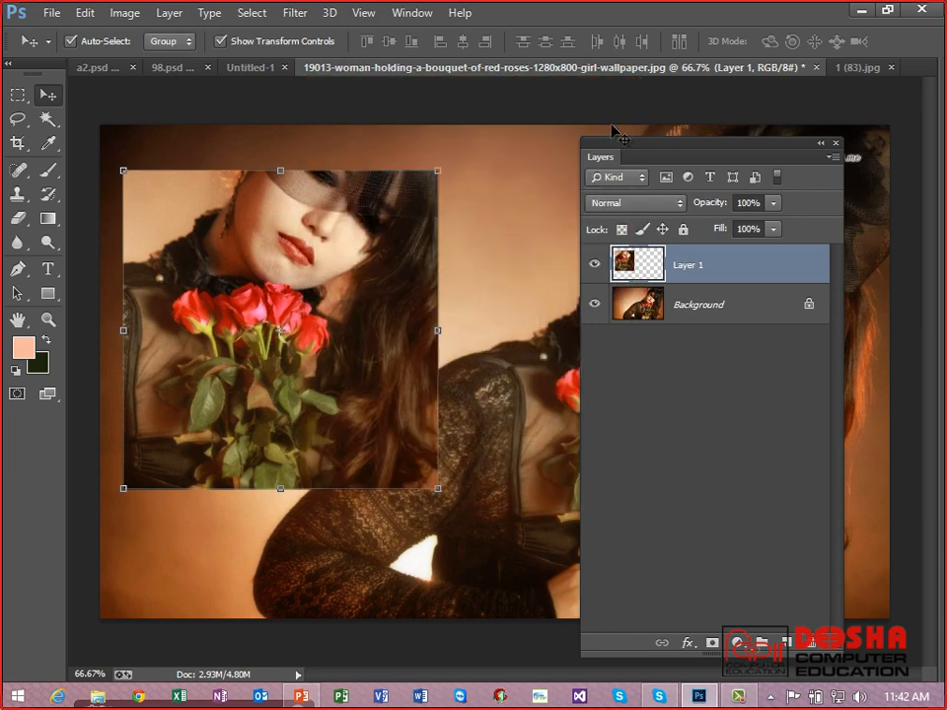
# Step: Duplicate Layer 1 as Layer 1 copy, and duplicate that copy under the suggested name Layer 1 copy 2
pyautogui.rightClick(687, 268)
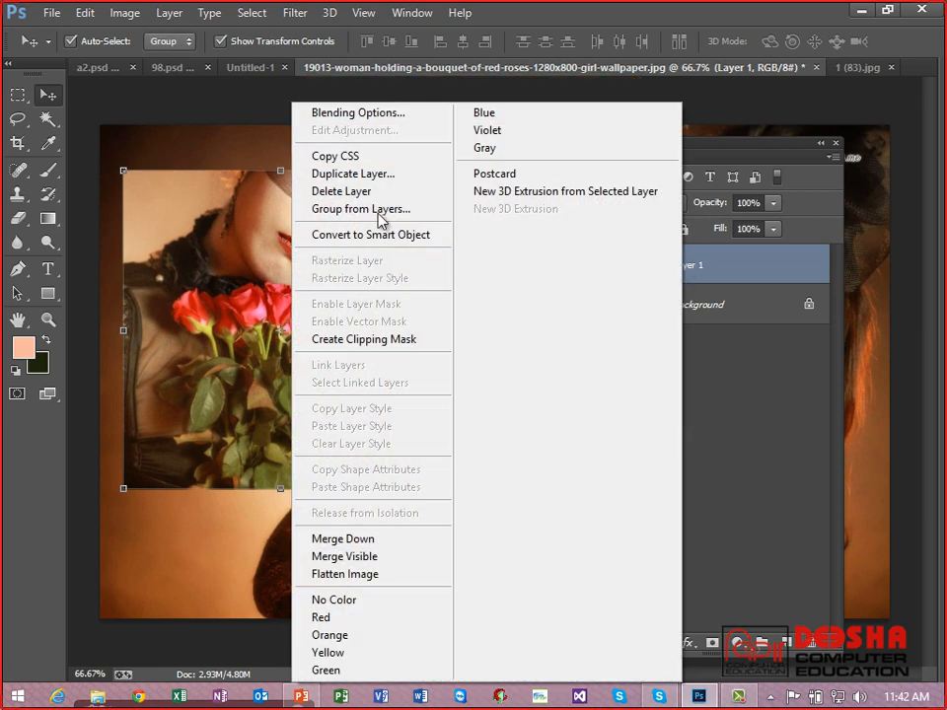
pyautogui.click(383, 175)
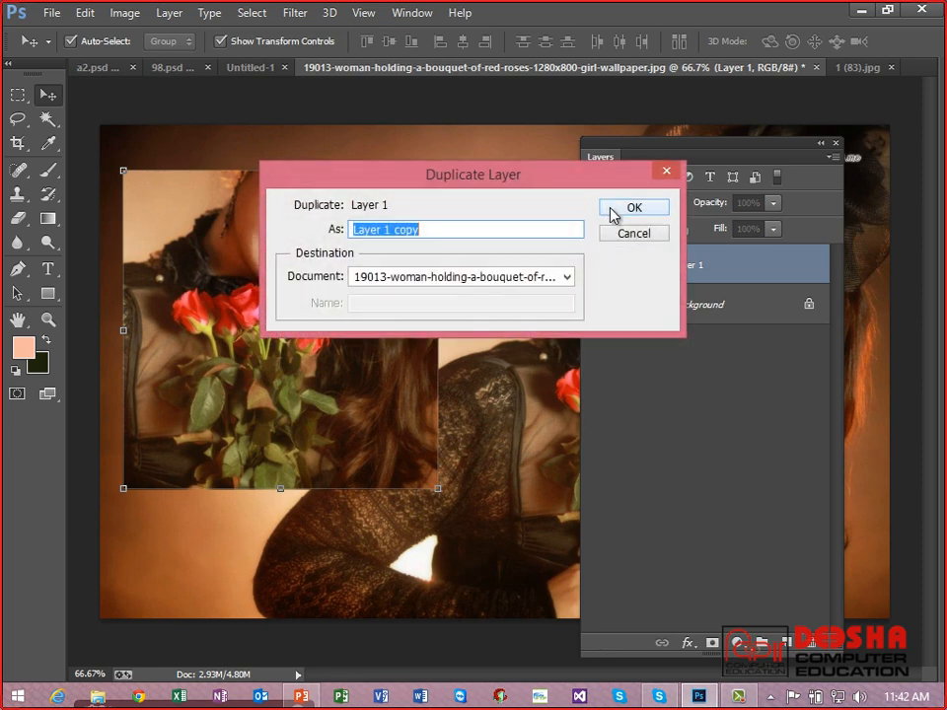
pyautogui.click(611, 210)
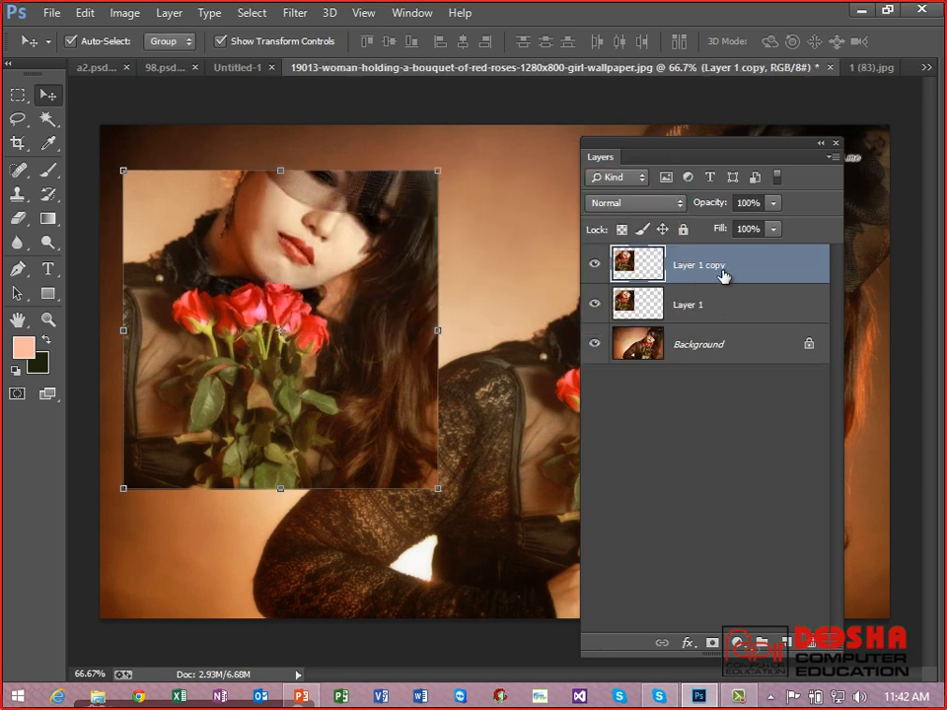
pyautogui.rightClick(723, 275)
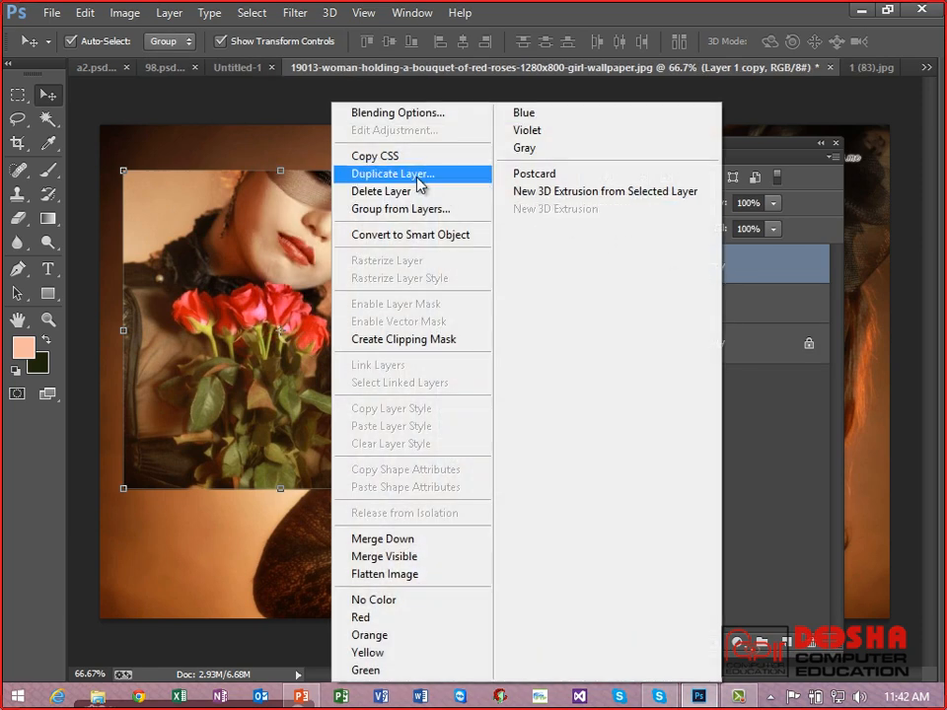
pyautogui.click(419, 183)
pyautogui.click(633, 207)
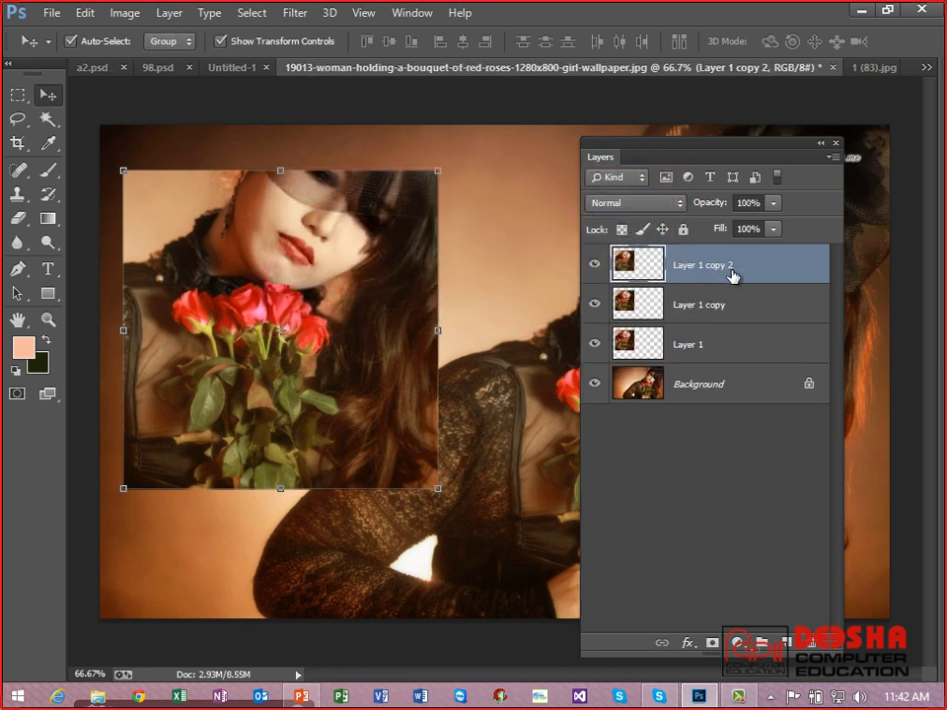
# Step: Select Layer 1 copy 2 and Layer 1 copy together and delete both layers
pyautogui.keyDown('shift'); pyautogui.click(715, 308); pyautogui.keyUp('shift')
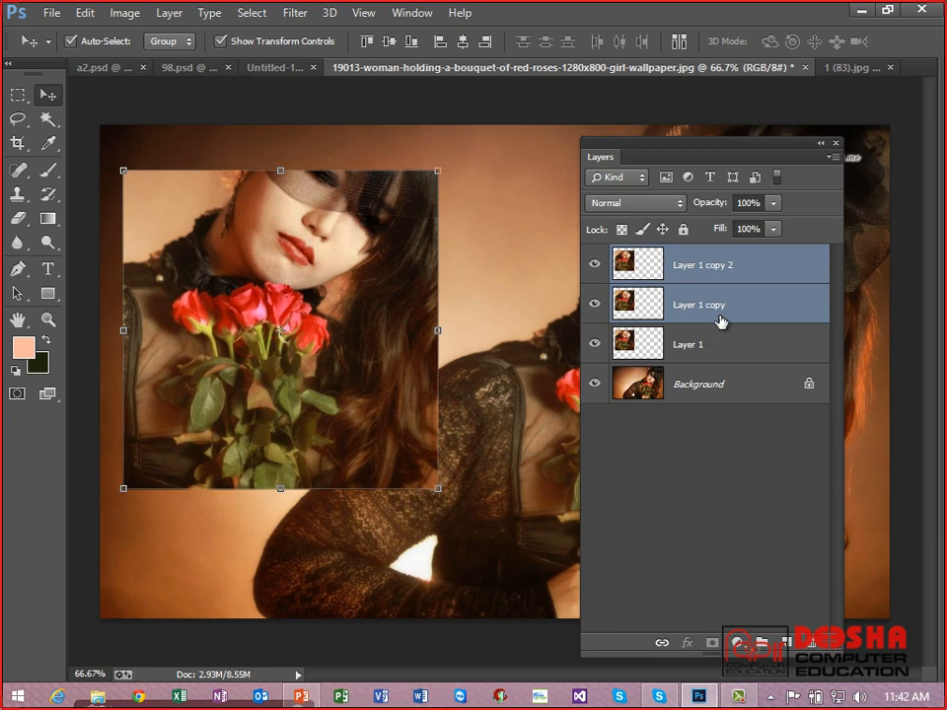
pyautogui.rightClick(715, 305)
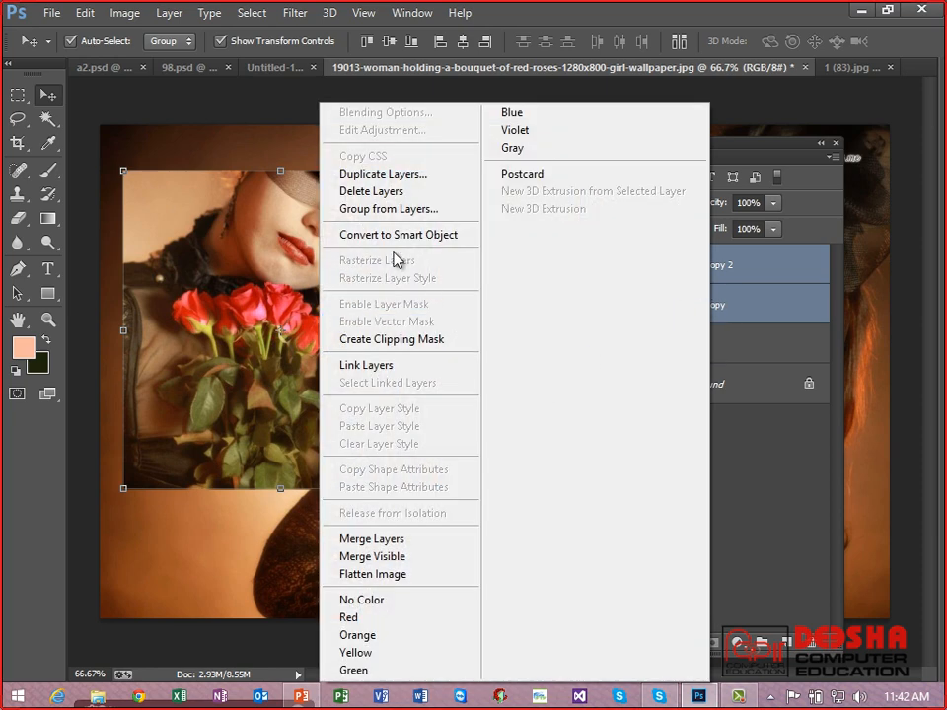
pyautogui.click(374, 191)
pyautogui.click(435, 269)
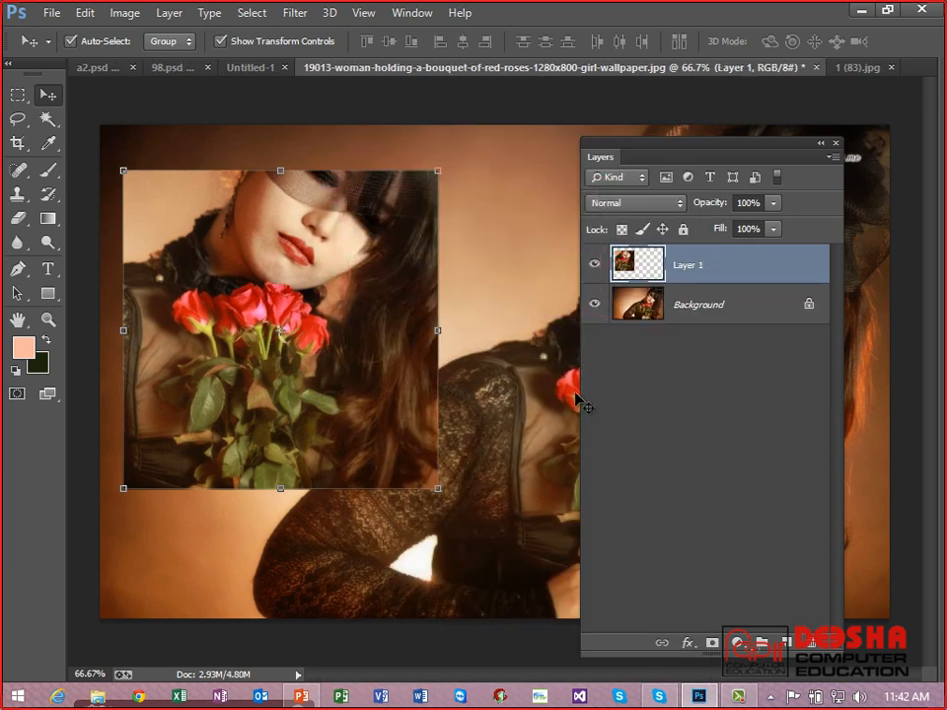
# Step: Turn off Add "copy" to Copied Layers and Groups in the Layers Panel Options
pyautogui.click(834, 157)
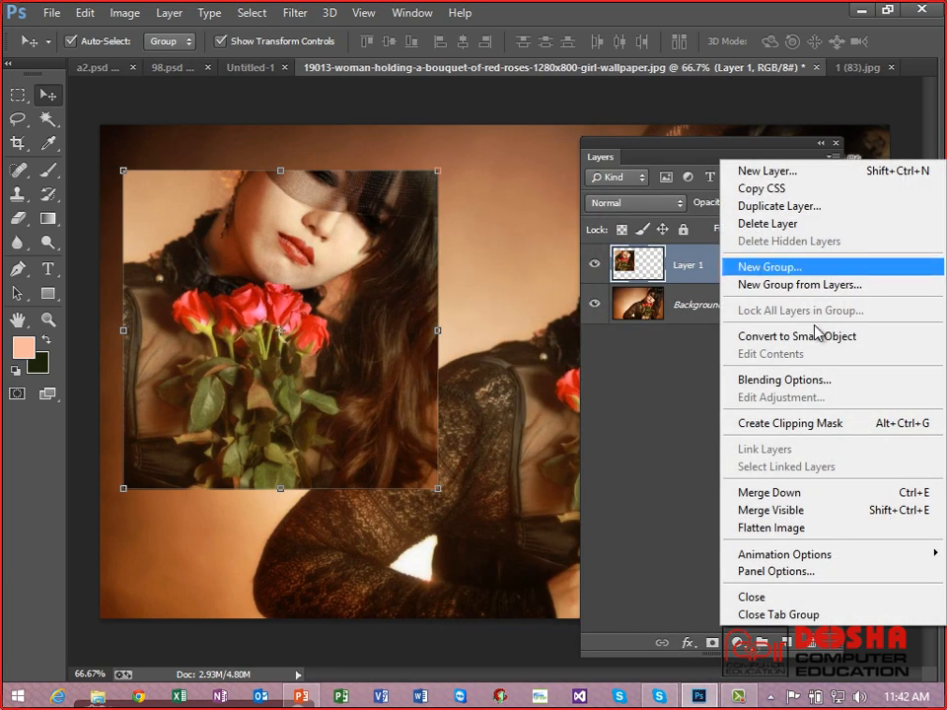
pyautogui.click(801, 582)
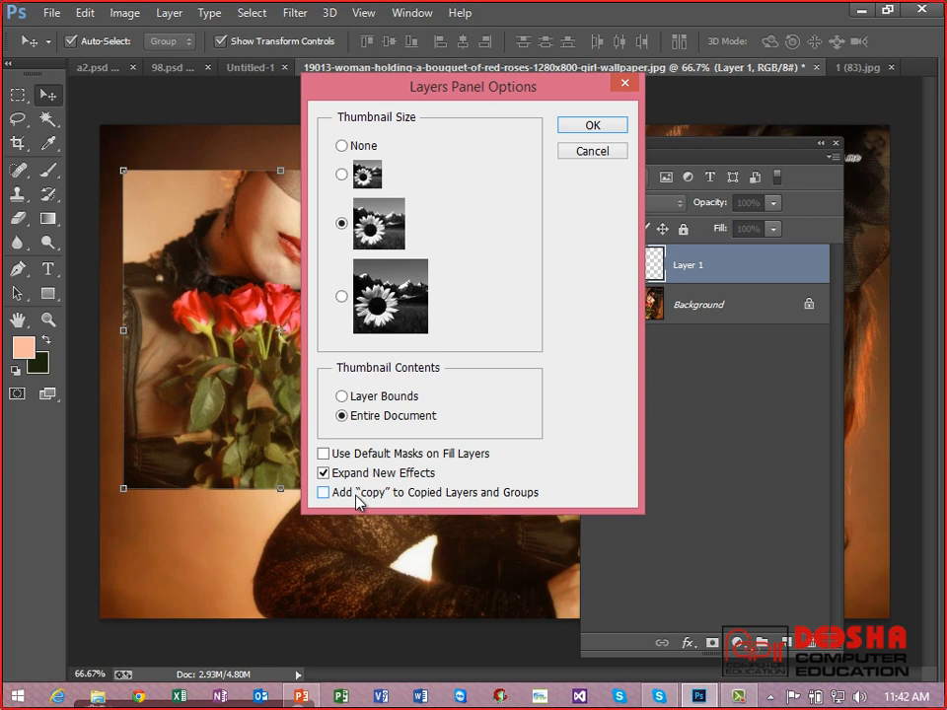
pyautogui.click(570, 128)
# Step: Duplicate Layer 1 under the suggested name Layer 1, check the layers in the stack and leave the upper Layer 1 selected
pyautogui.rightClick(688, 267)
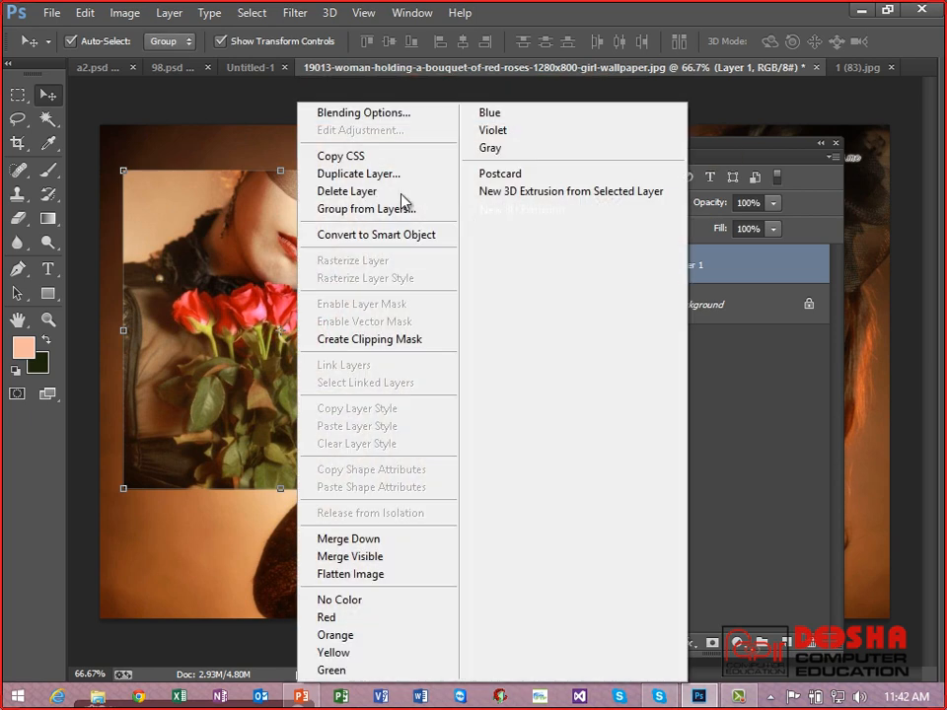
pyautogui.click(362, 175)
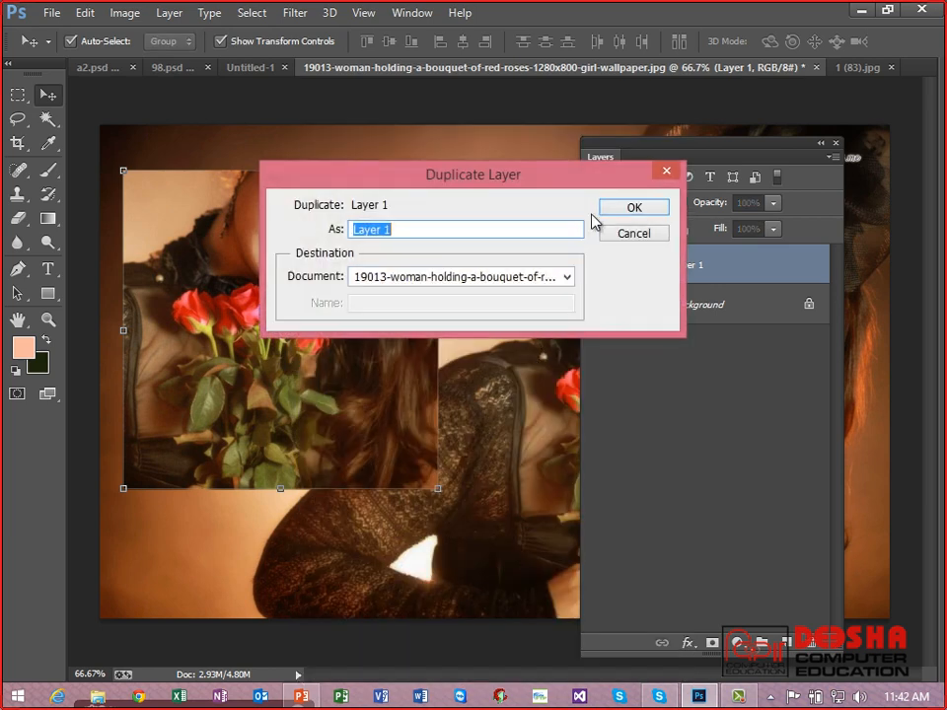
pyautogui.click(619, 213)
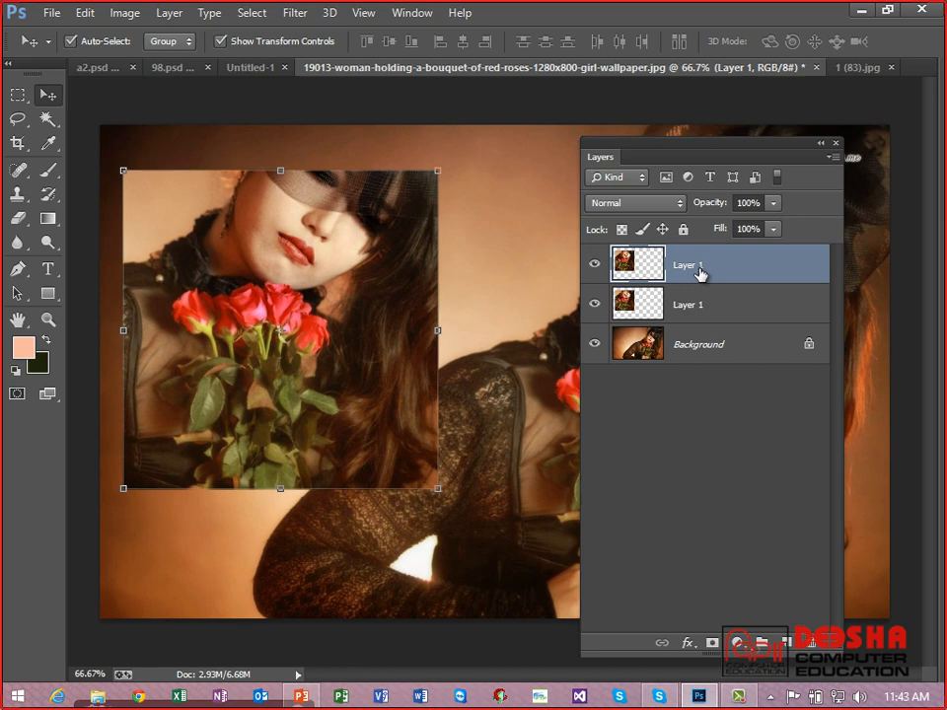
pyautogui.click(689, 336)
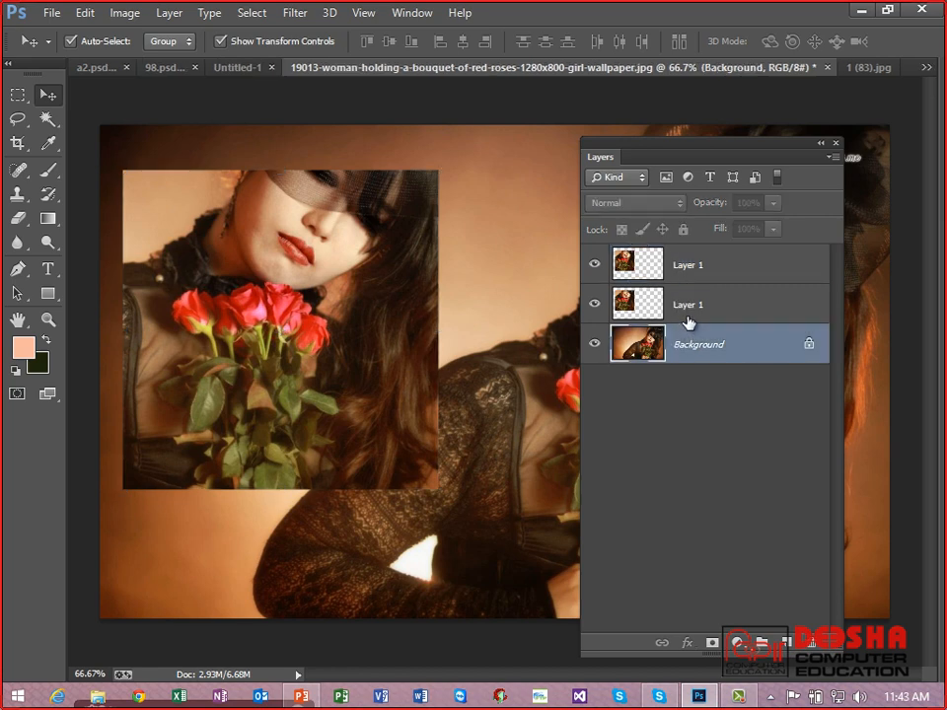
pyautogui.click(705, 294)
pyautogui.click(706, 266)
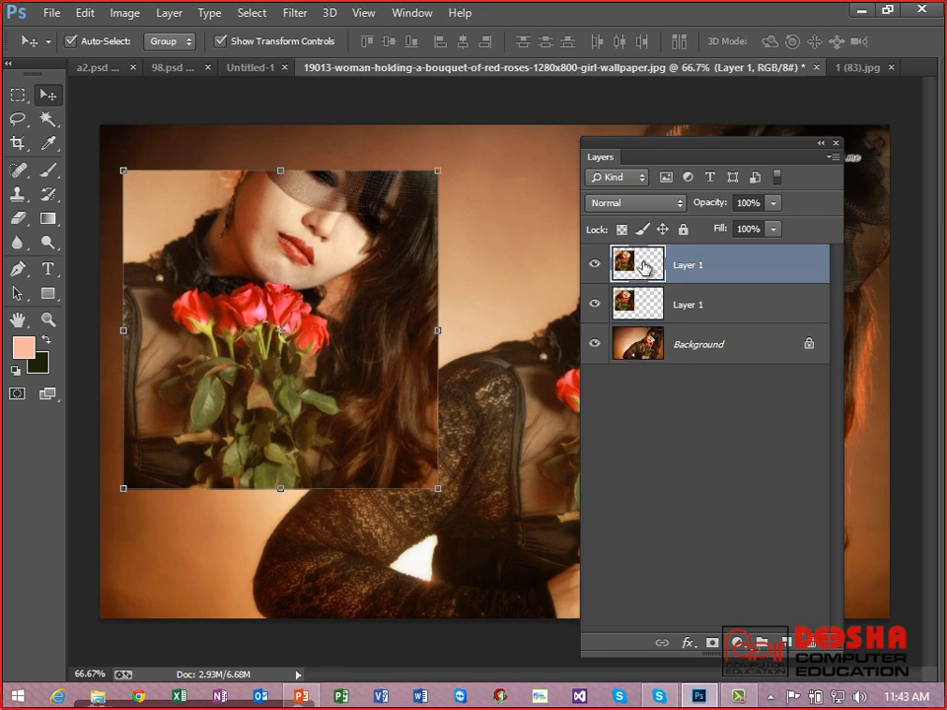
# Step: Move the Layers panel further left over the image and set its thumbnails to the largest size
pyautogui.click(831, 159)
pyautogui.click(720, 156)
pyautogui.moveTo(666, 153); pyautogui.dragTo(579, 151)
pyautogui.click(742, 155)
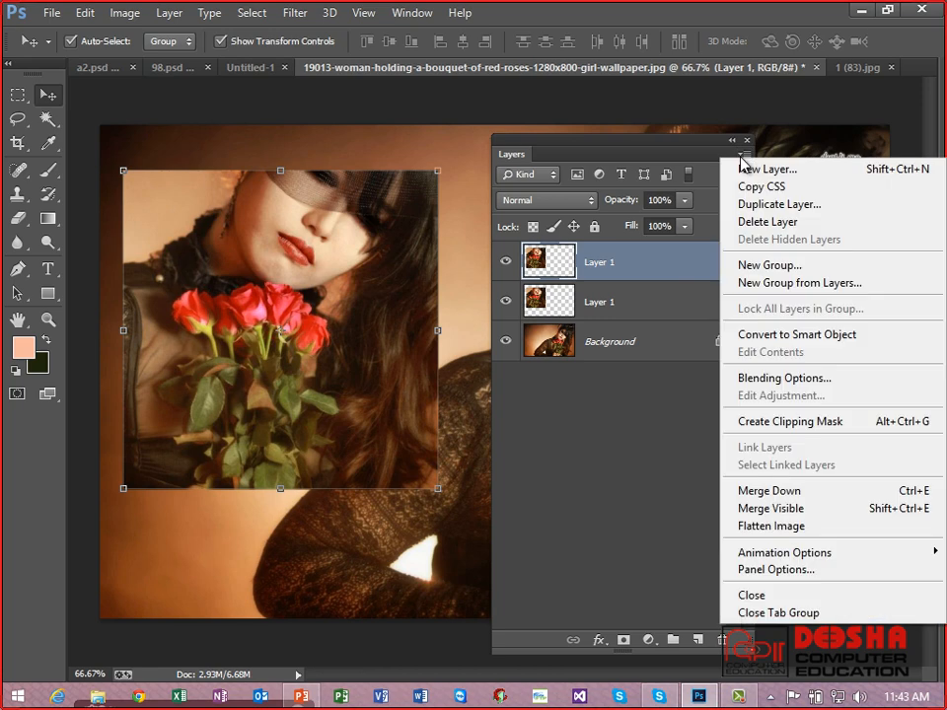
pyautogui.click(781, 570)
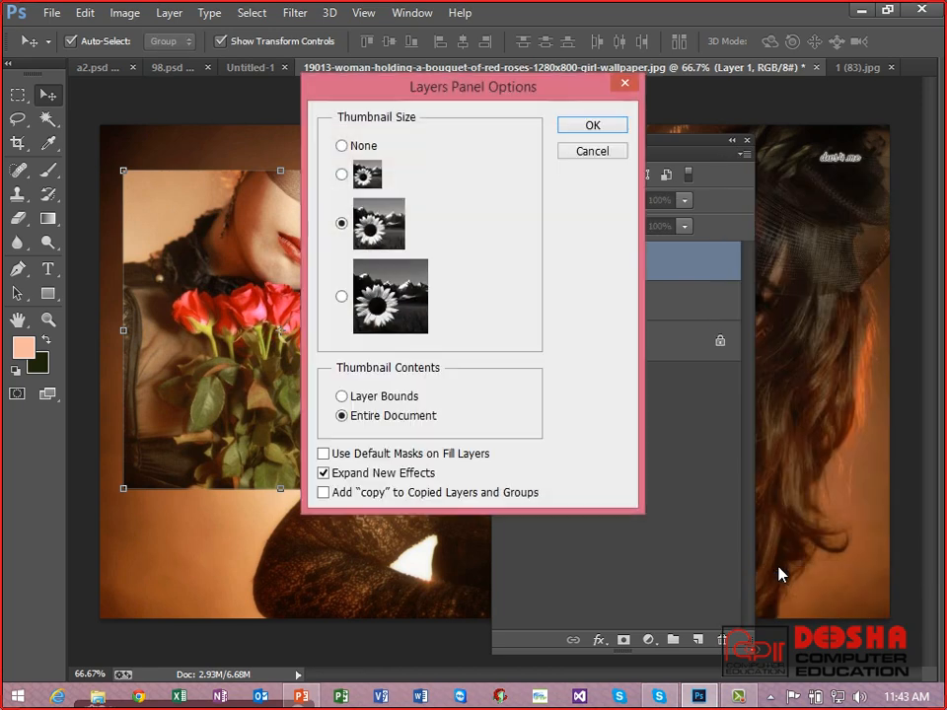
pyautogui.click(343, 297)
pyautogui.click(597, 125)
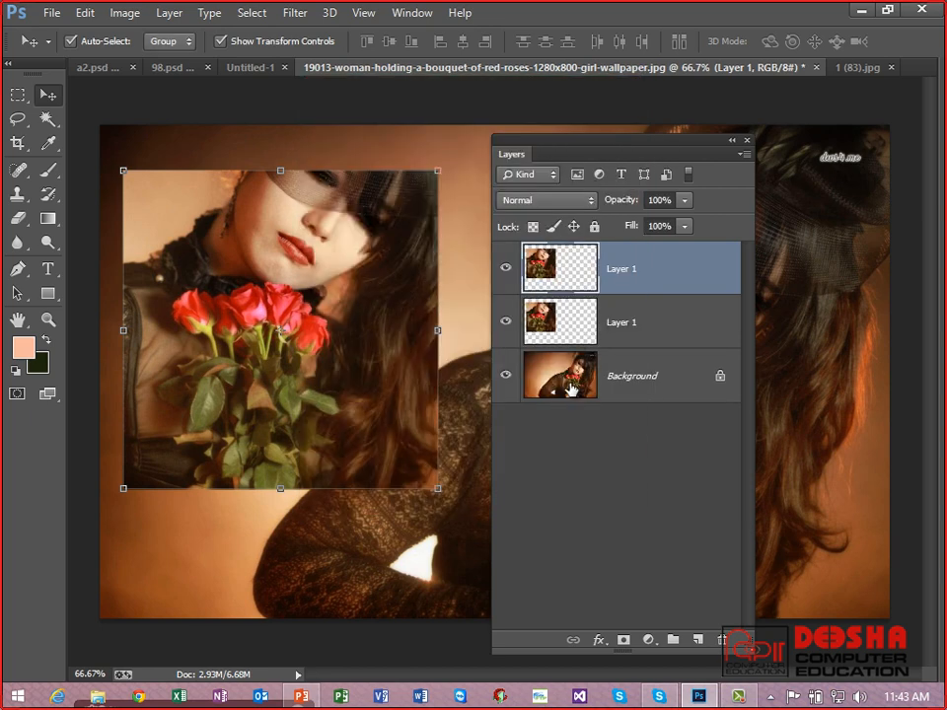
# Step: Set the Layers panel thumbnails to the smallest picture size in the Layers Panel Options
pyautogui.click(744, 155)
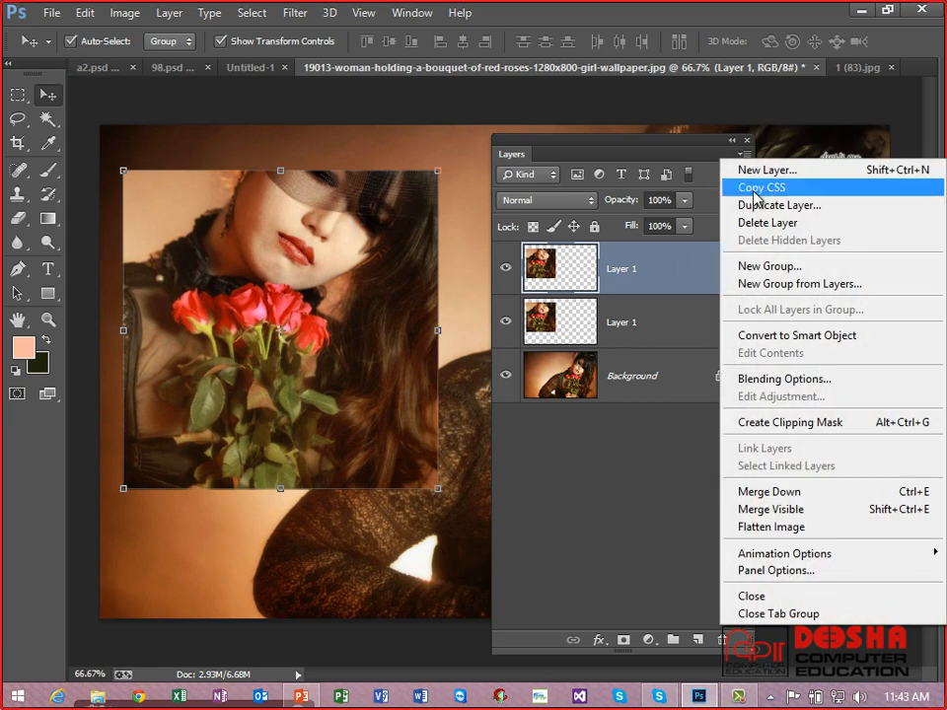
pyautogui.click(797, 570)
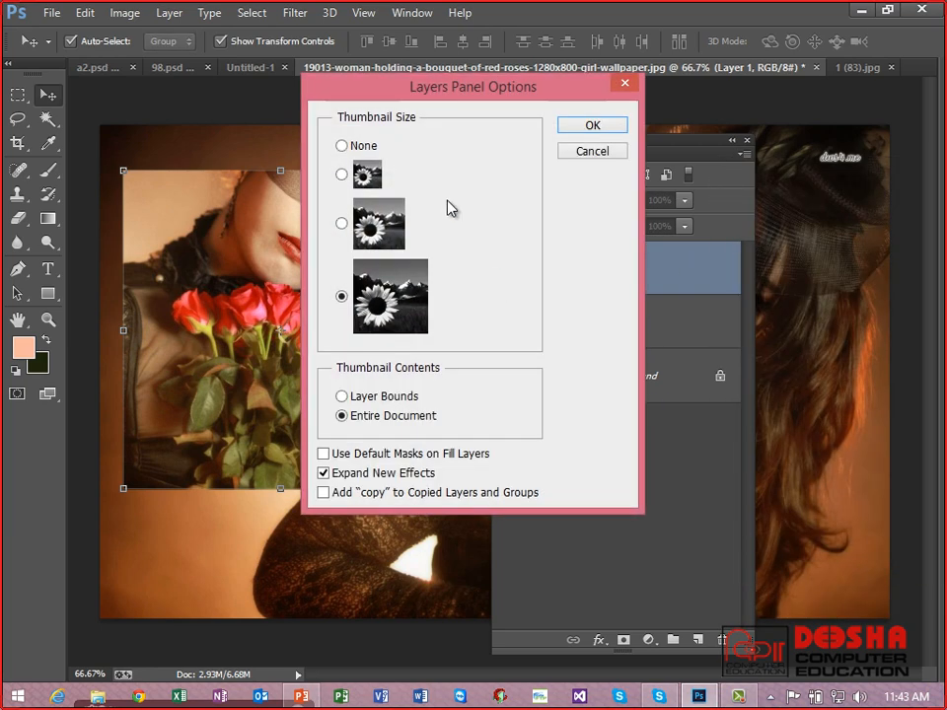
pyautogui.click(343, 175)
pyautogui.click(578, 128)
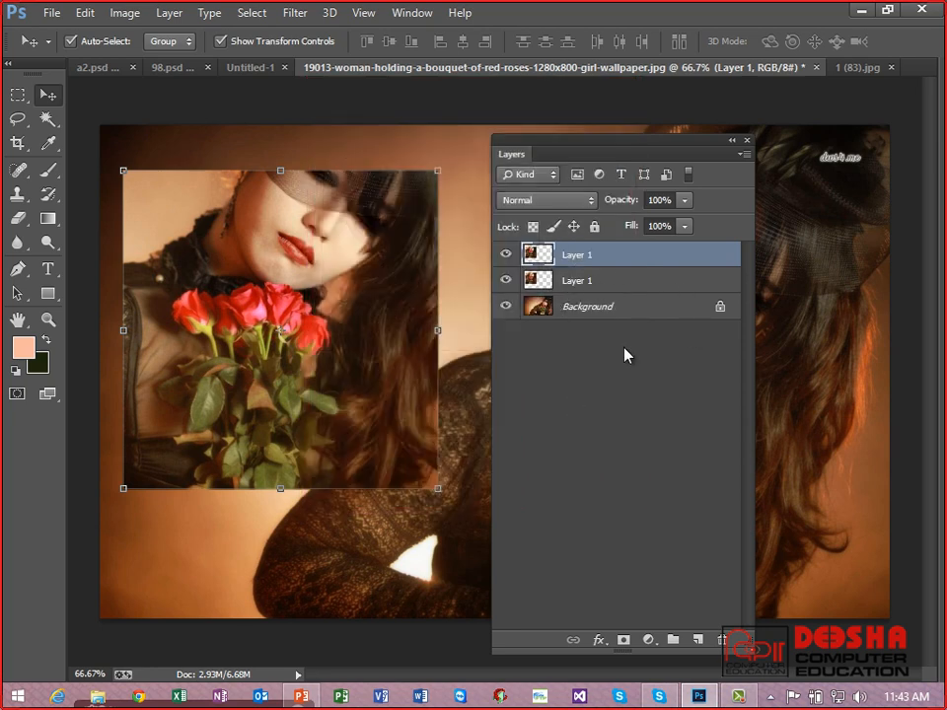
# Step: Switch to the PowerPoint slide show and advance from the copied-layers slide to the Align and Distribute Layers slide
pyautogui.click(695, 696)
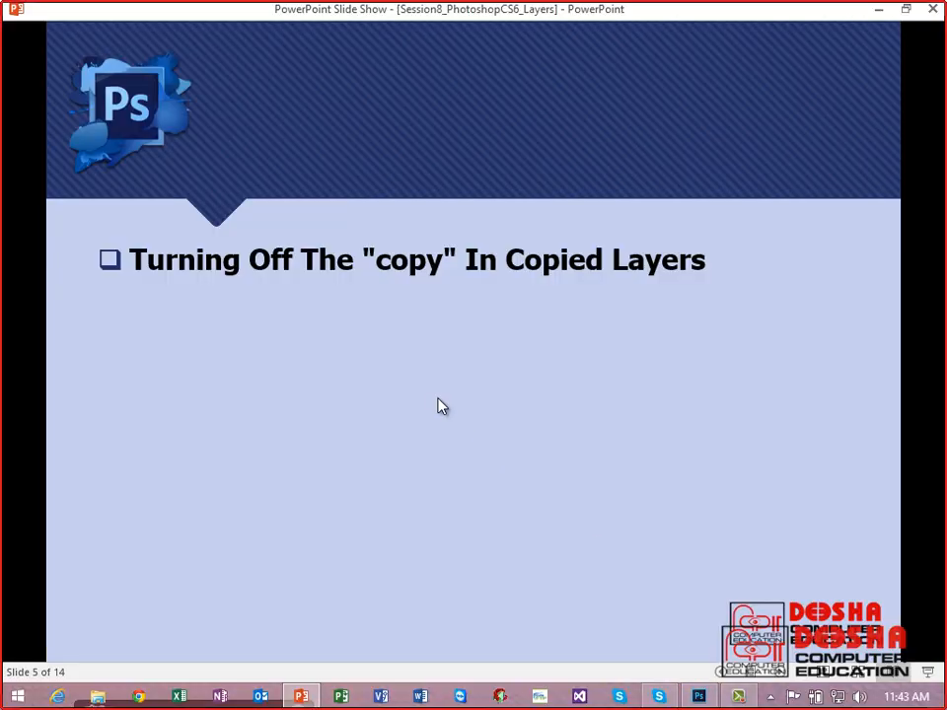
pyautogui.click(439, 399)
pyautogui.click(481, 332)
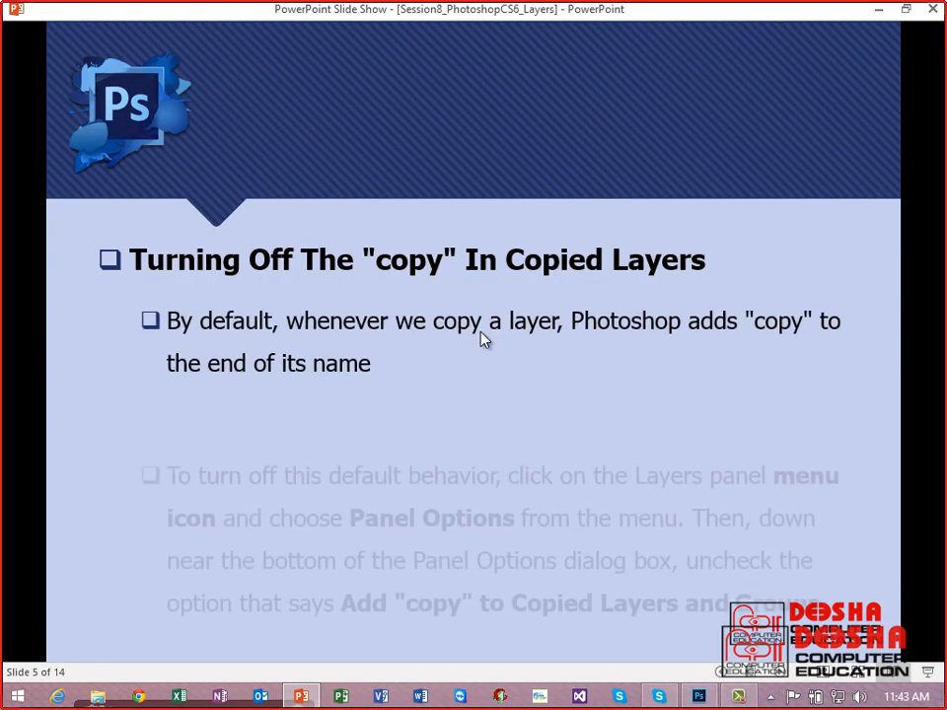
pyautogui.click(399, 384)
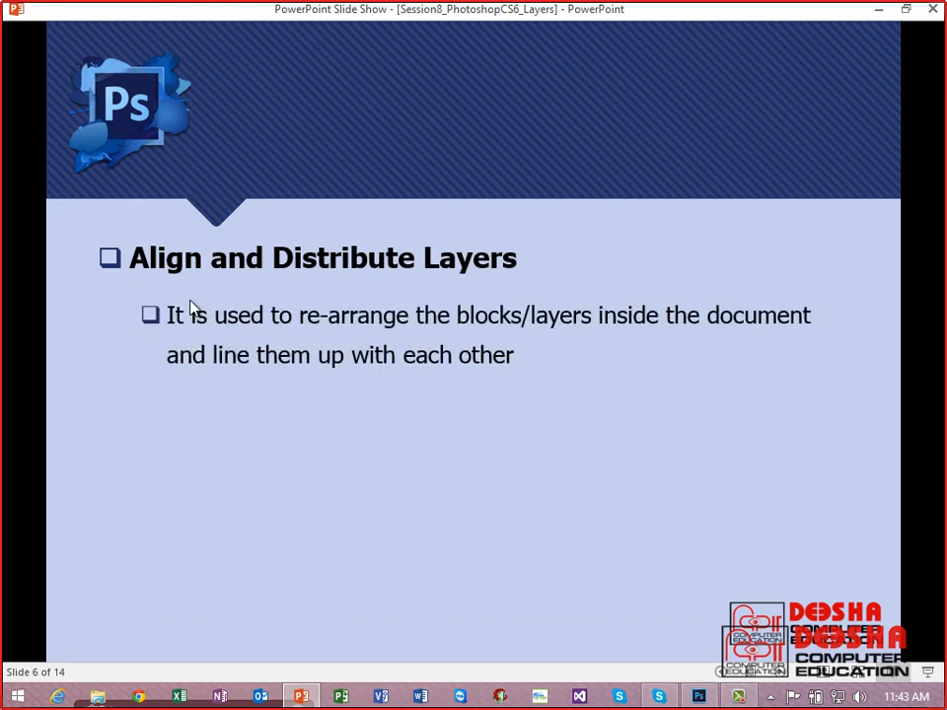
# Step: Switch back to Photoshop, close the Layers panel and undo all edits to the bouquet photo back to the original image
pyautogui.click(698, 697)
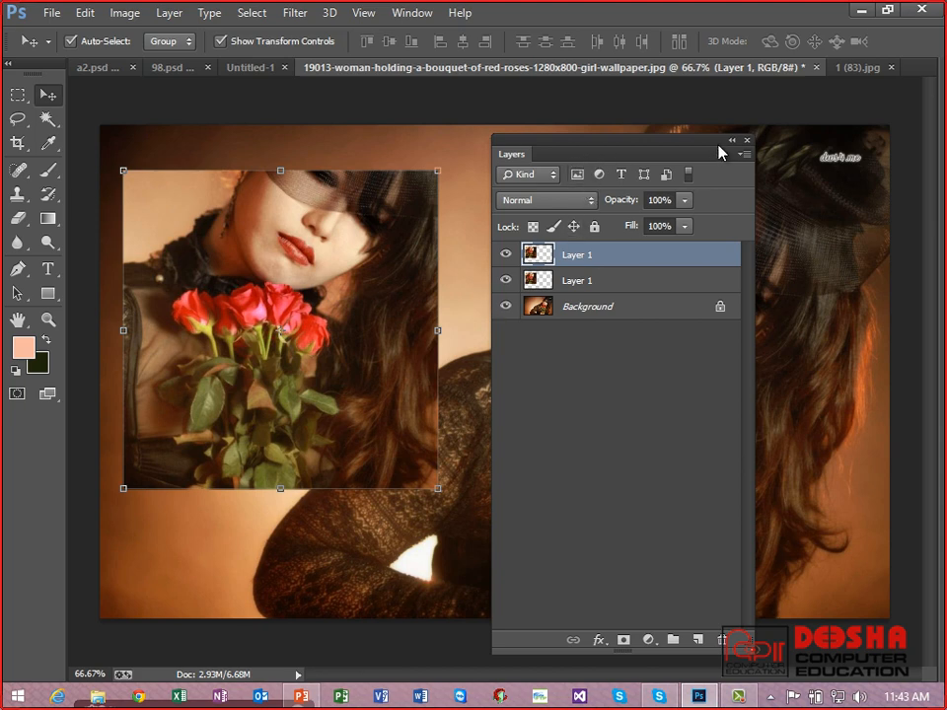
pyautogui.click(746, 141)
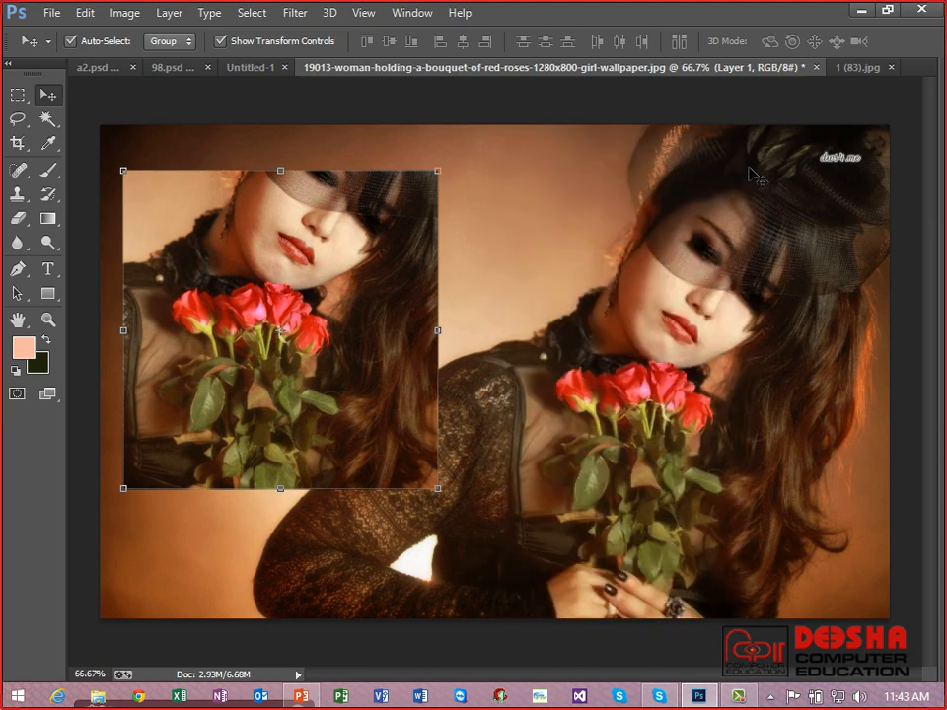
pyautogui.hotkey('ctrl', 'z')
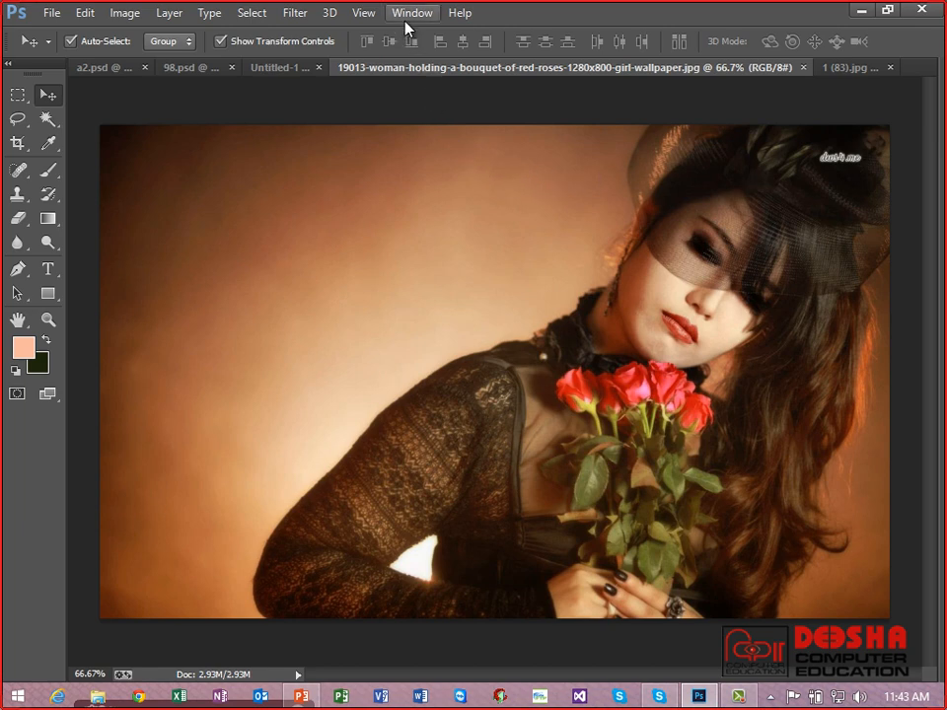
# Step: Show the Layers panel again and place it over the woman, clear of the plain left part of the image
pyautogui.click(409, 14)
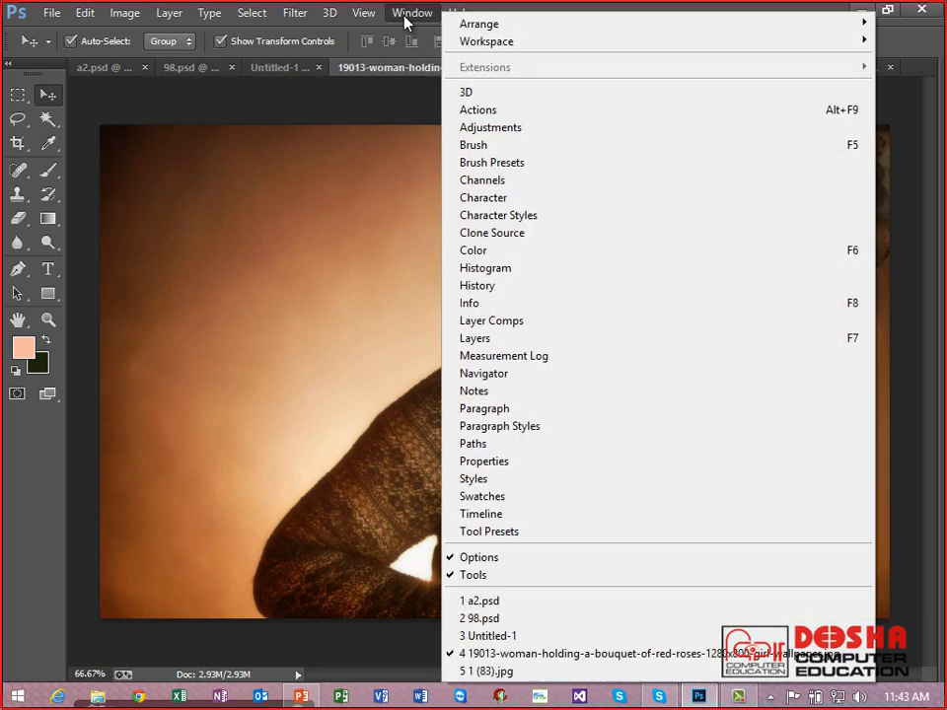
pyautogui.click(481, 340)
pyautogui.moveTo(595, 156); pyautogui.dragTo(712, 137)
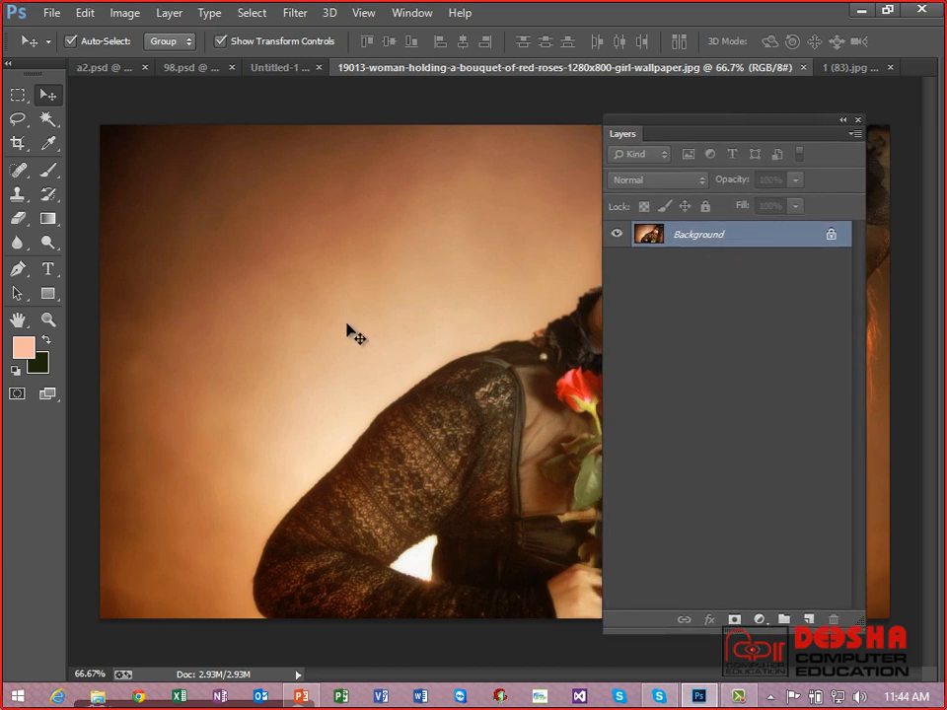
# Step: Add the letter P as horizontal text near the upper-left corner of the image
pyautogui.click(47, 269)
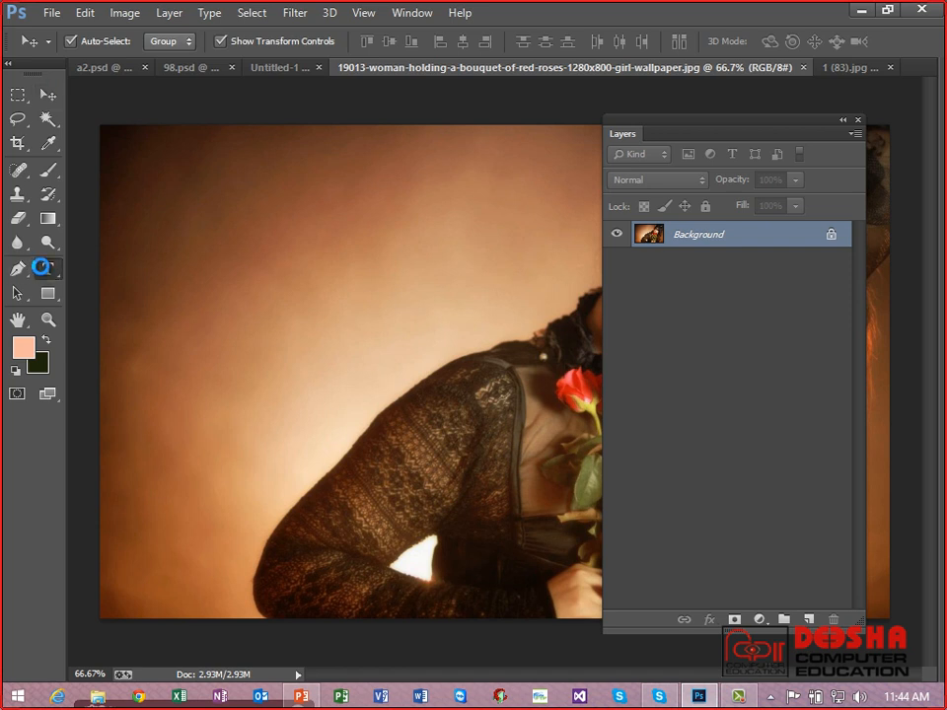
pyautogui.click(81, 266)
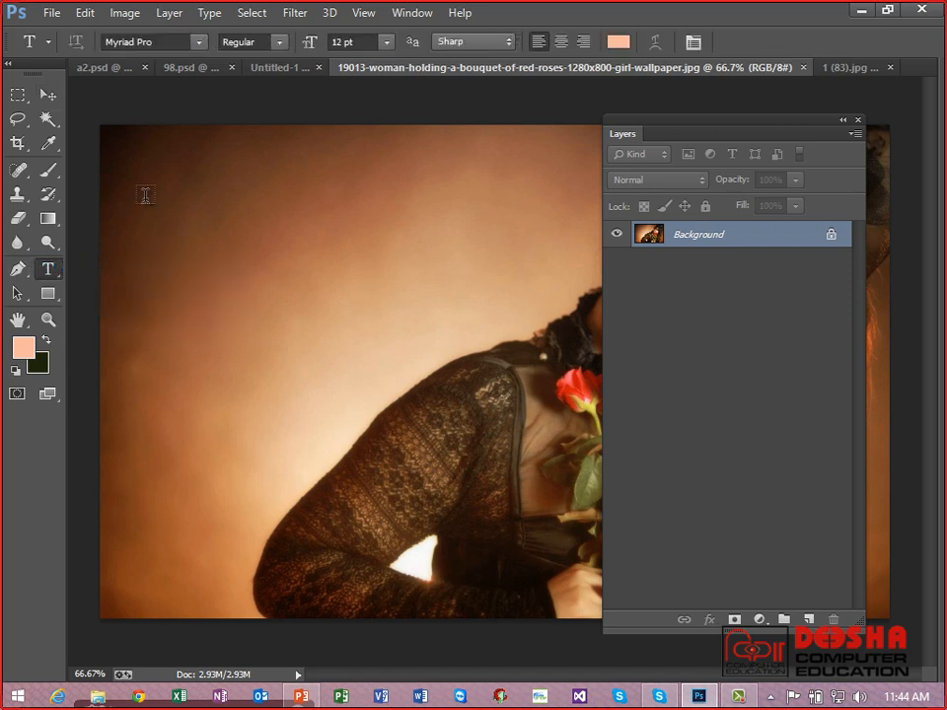
pyautogui.click(220, 265)
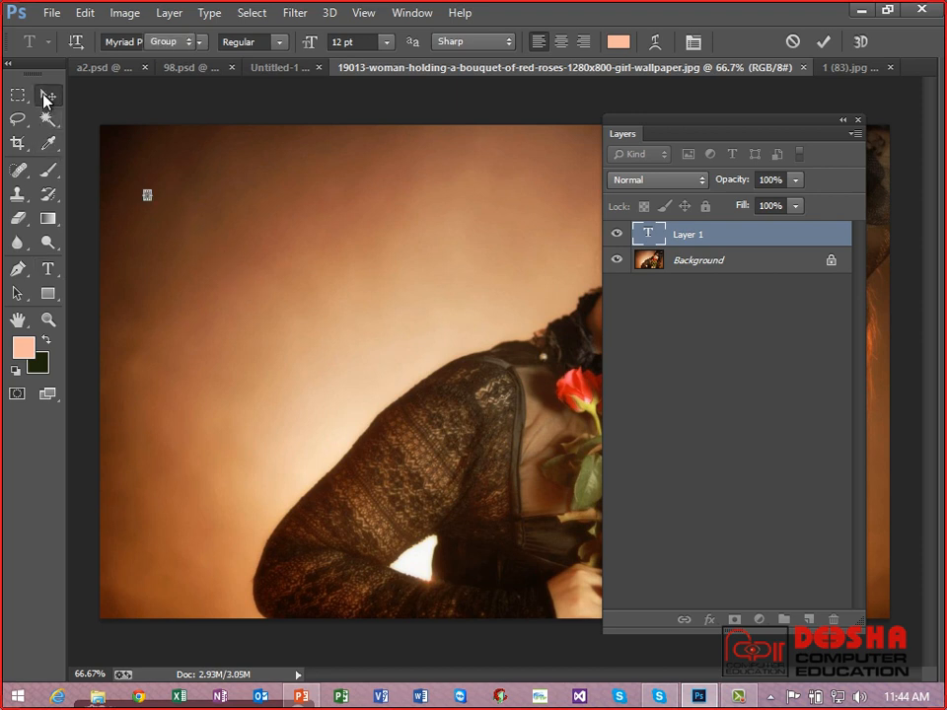
# Step: Enlarge the letter P with Free Transform to about 6.4 by 10 cm and move it into the image's upper-left corner
pyautogui.click(47, 94)
pyautogui.hotkey('ctrl', 't')
pyautogui.moveTo(153, 201); pyautogui.dragTo(262, 368)
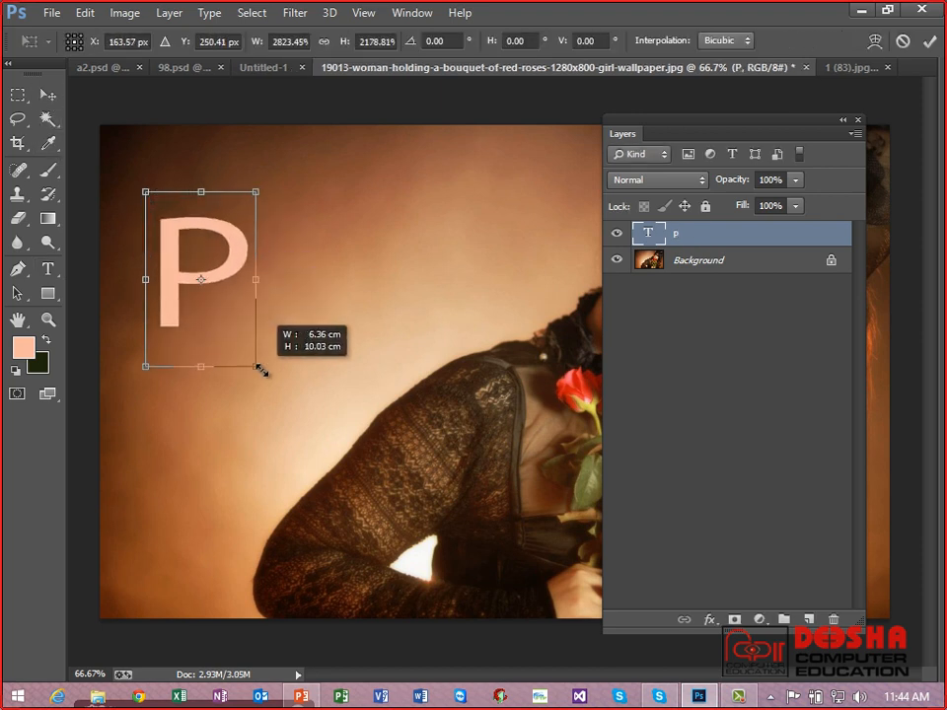
pyautogui.press('Return')
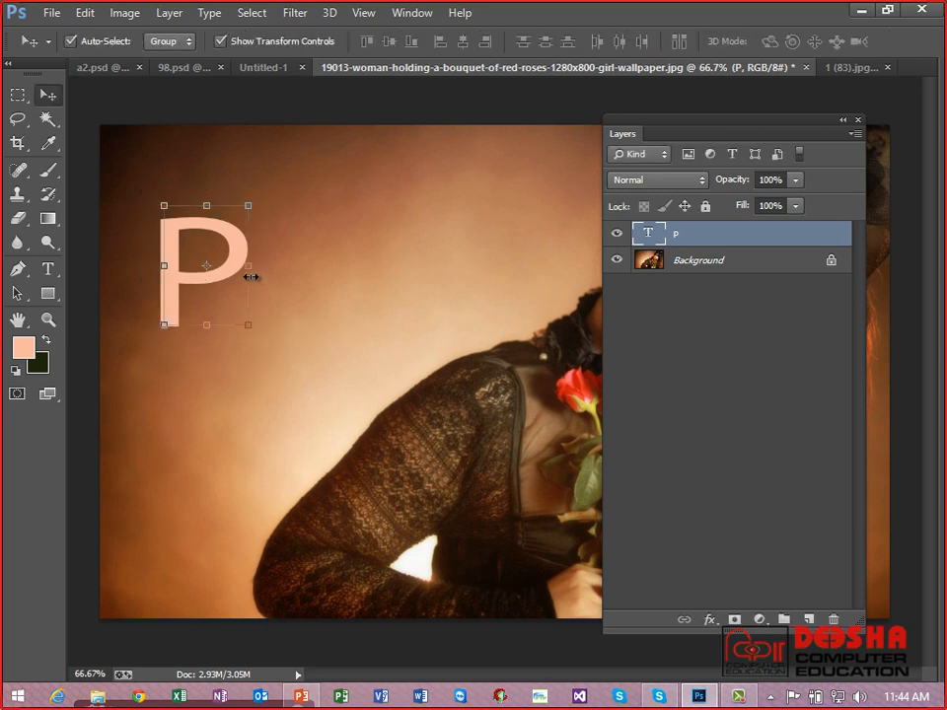
pyautogui.moveTo(227, 276); pyautogui.dragTo(194, 211)
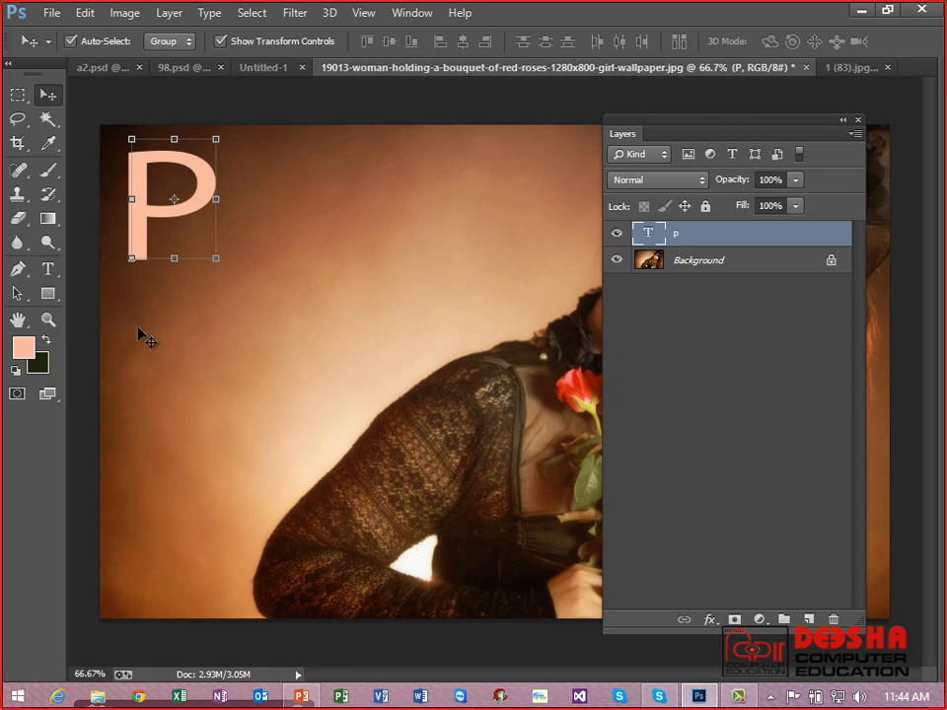
# Step: Draw a rectangle shape about 325 by 358 px below the letter P and bring the Layers panel to the front
pyautogui.click(48, 293)
pyautogui.click(88, 288)
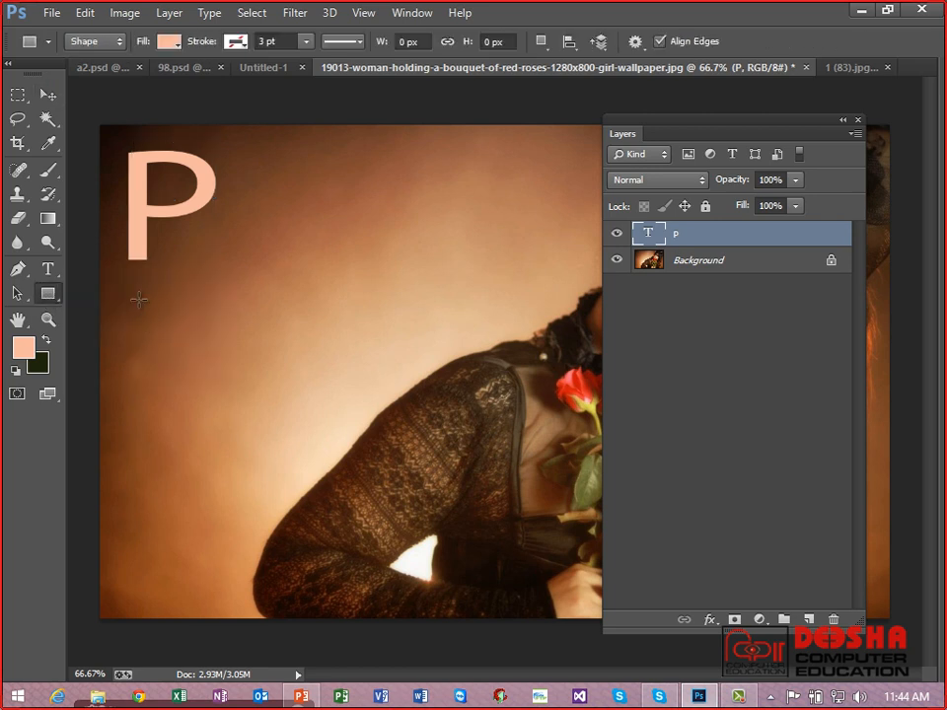
pyautogui.moveTo(129, 292); pyautogui.dragTo(330, 512)
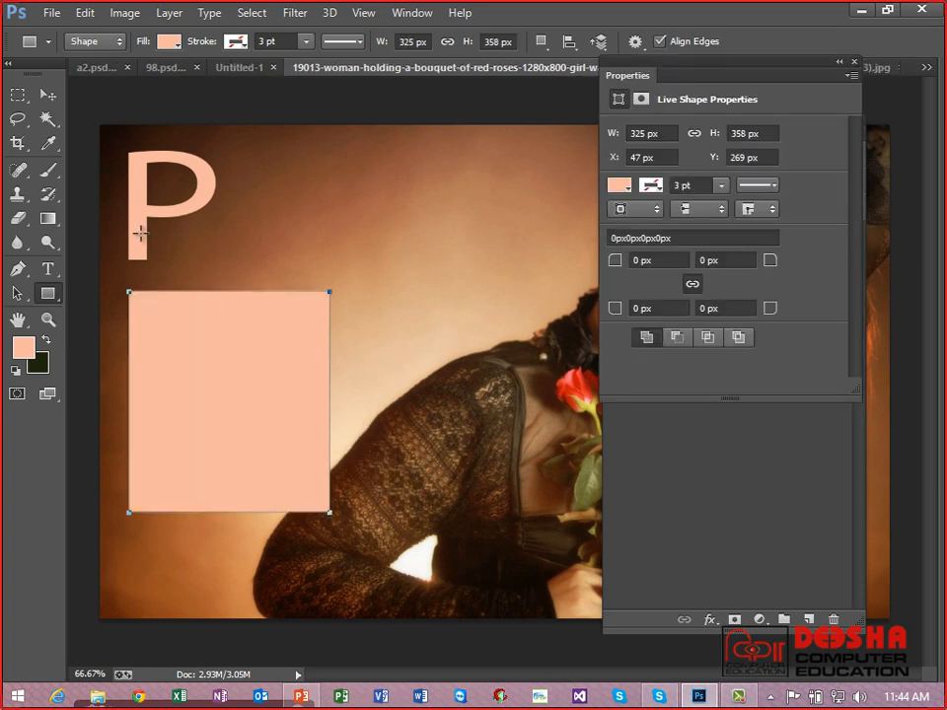
pyautogui.click(47, 94)
pyautogui.click(669, 448)
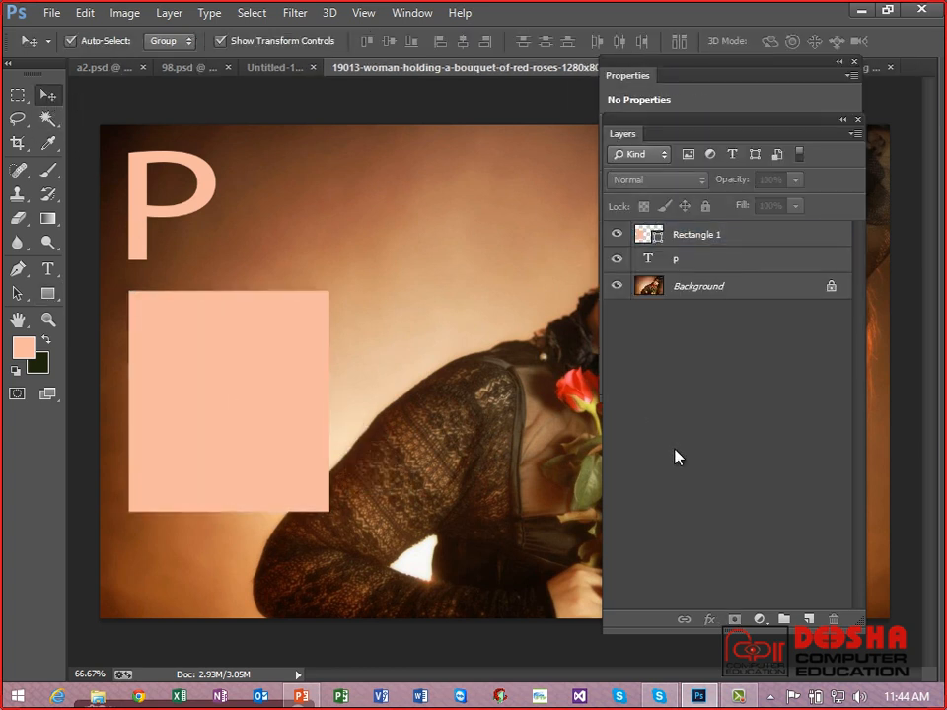
# Step: Change the fill of the Rectangle 1 shape to yellow
pyautogui.click(678, 260)
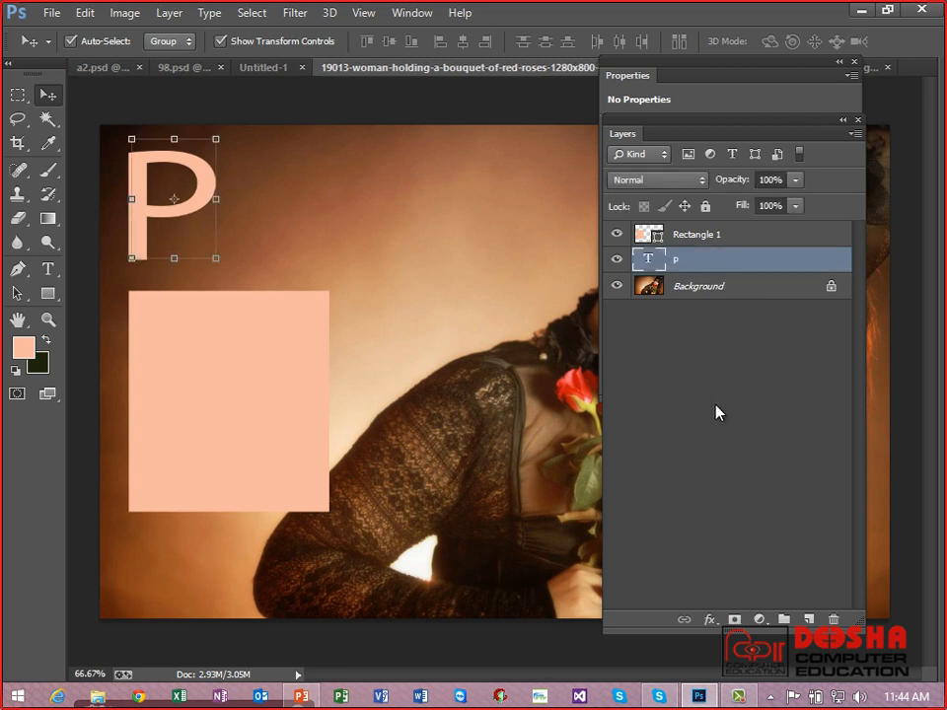
pyautogui.click(708, 244)
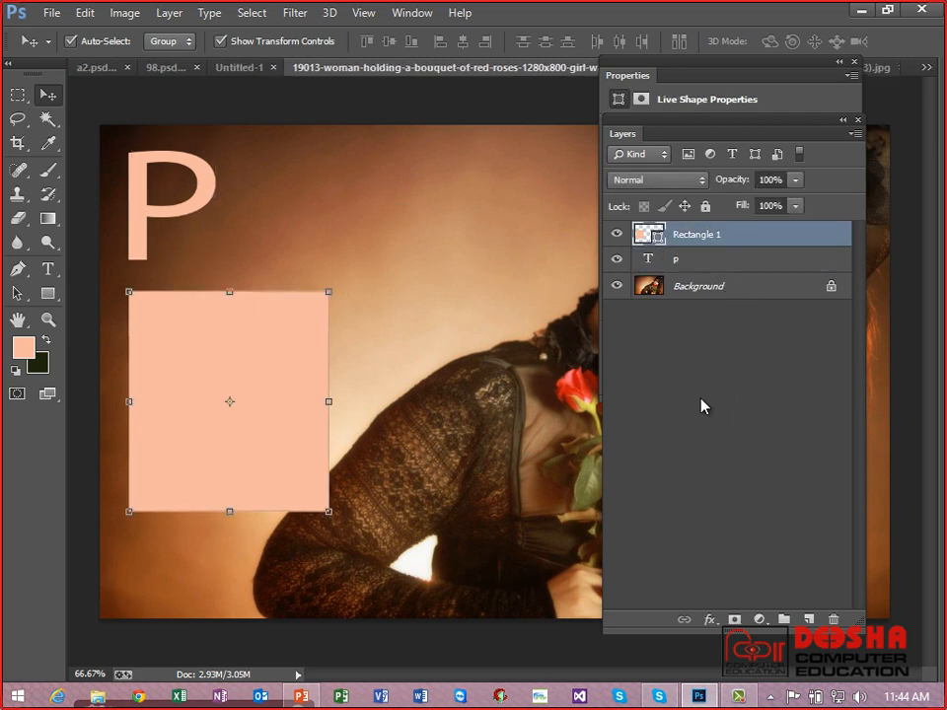
pyautogui.click(17, 294)
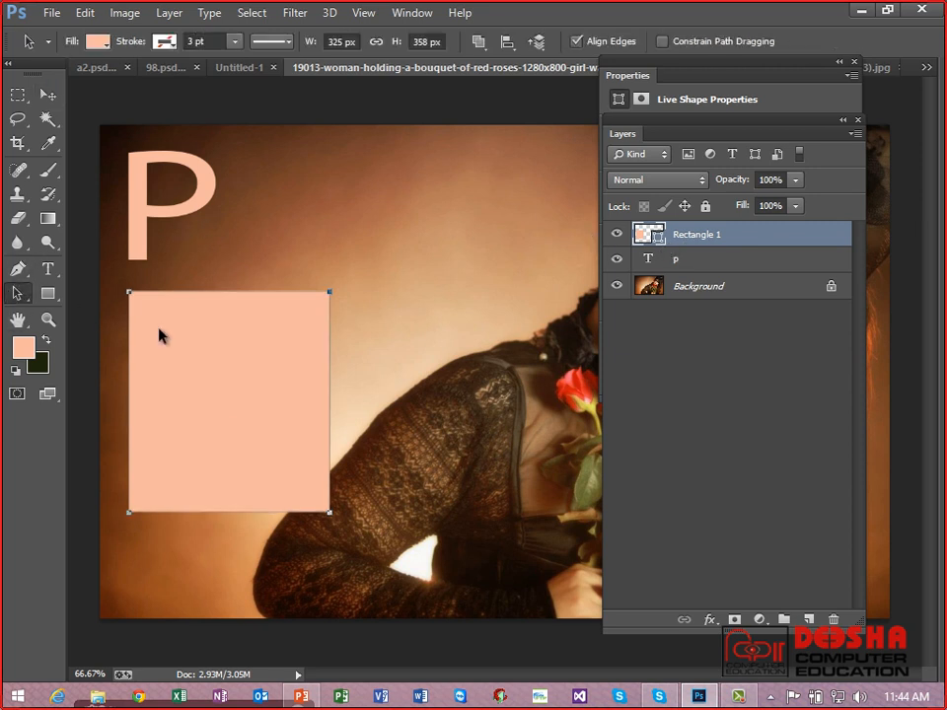
pyautogui.click(99, 43)
pyautogui.click(35, 147)
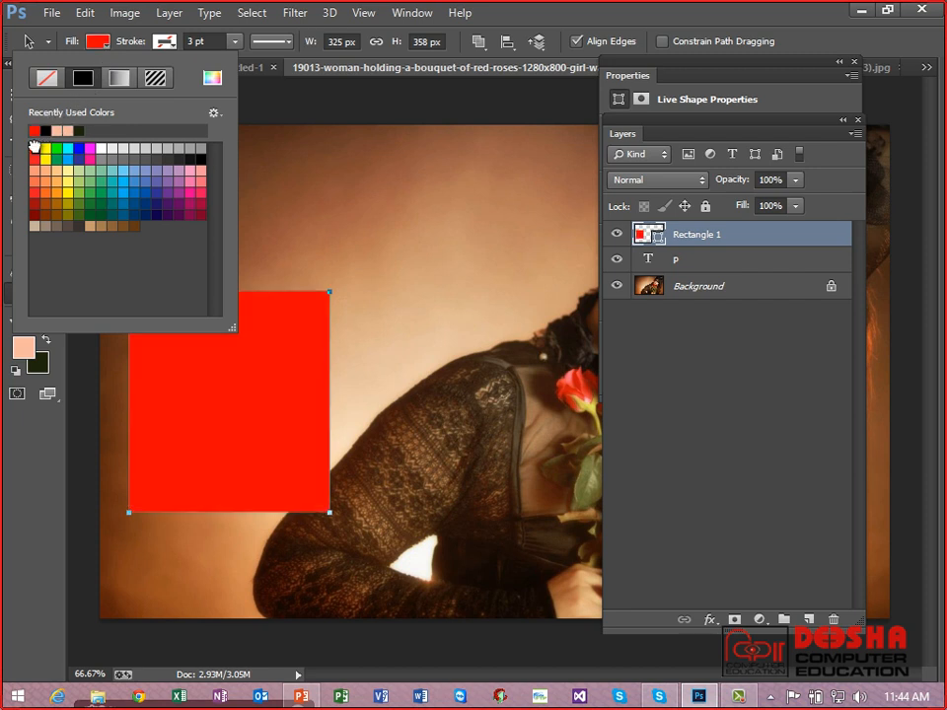
pyautogui.click(46, 148)
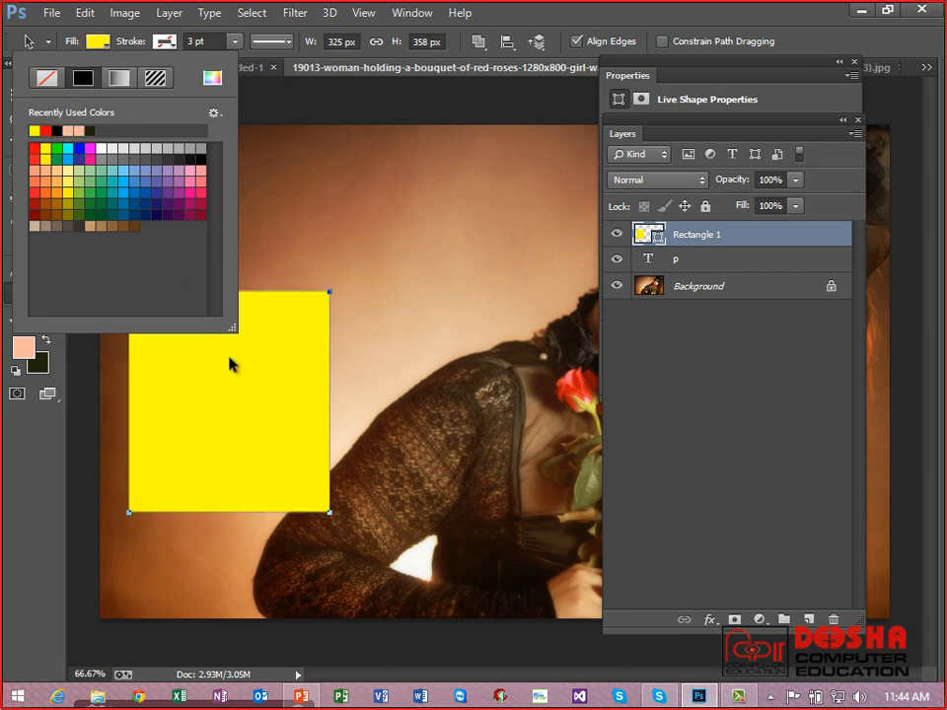
pyautogui.click(233, 388)
# Step: Recolor the letter P to orange, #ff4900
pyautogui.click(191, 205)
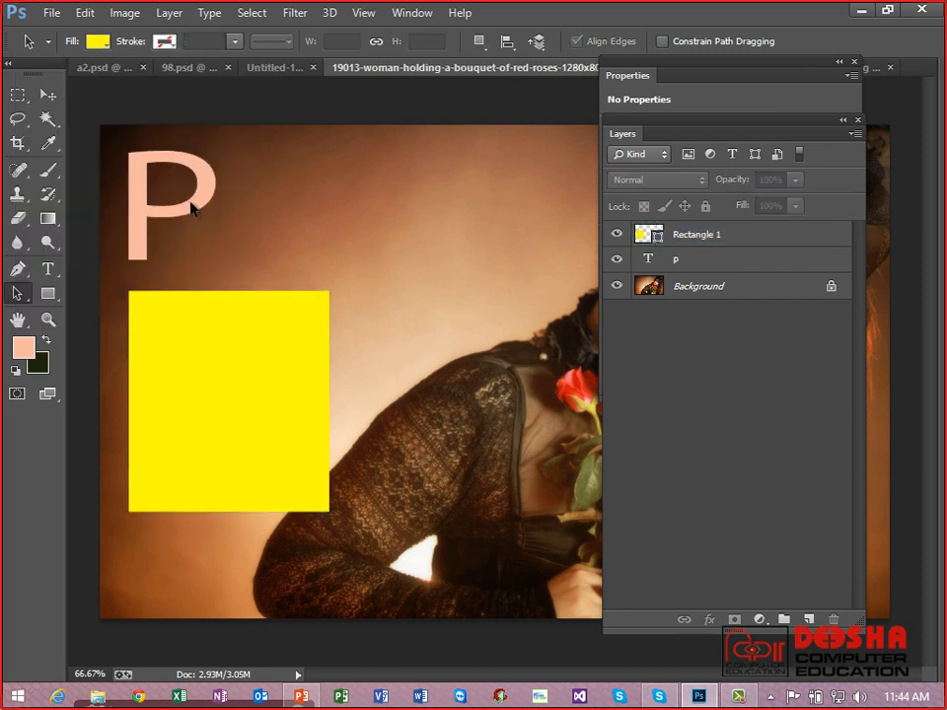
pyautogui.click(48, 95)
pyautogui.click(135, 182)
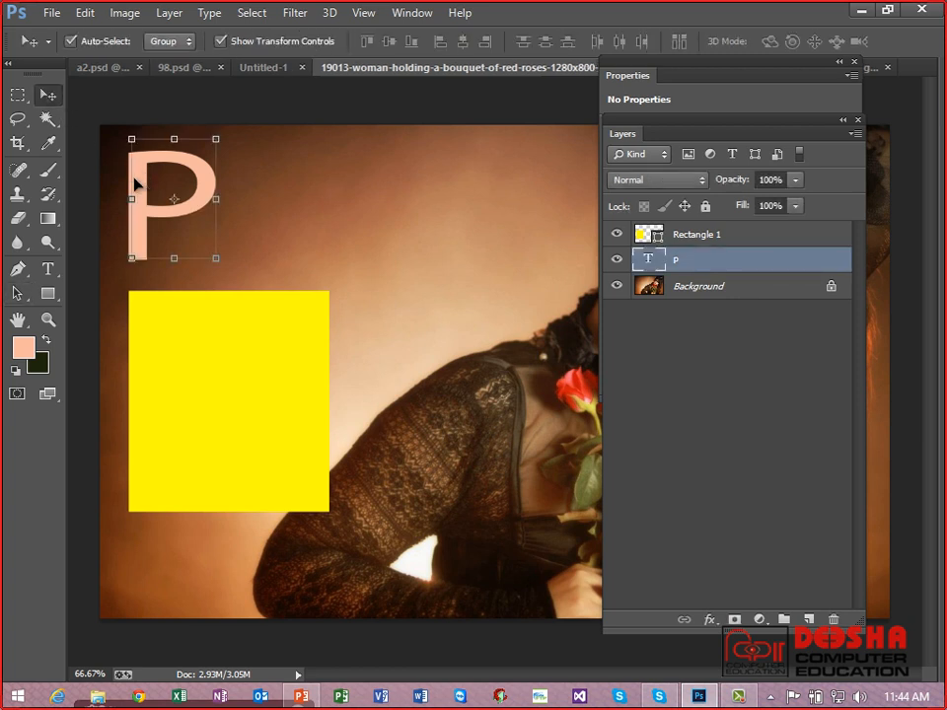
pyautogui.click(45, 268)
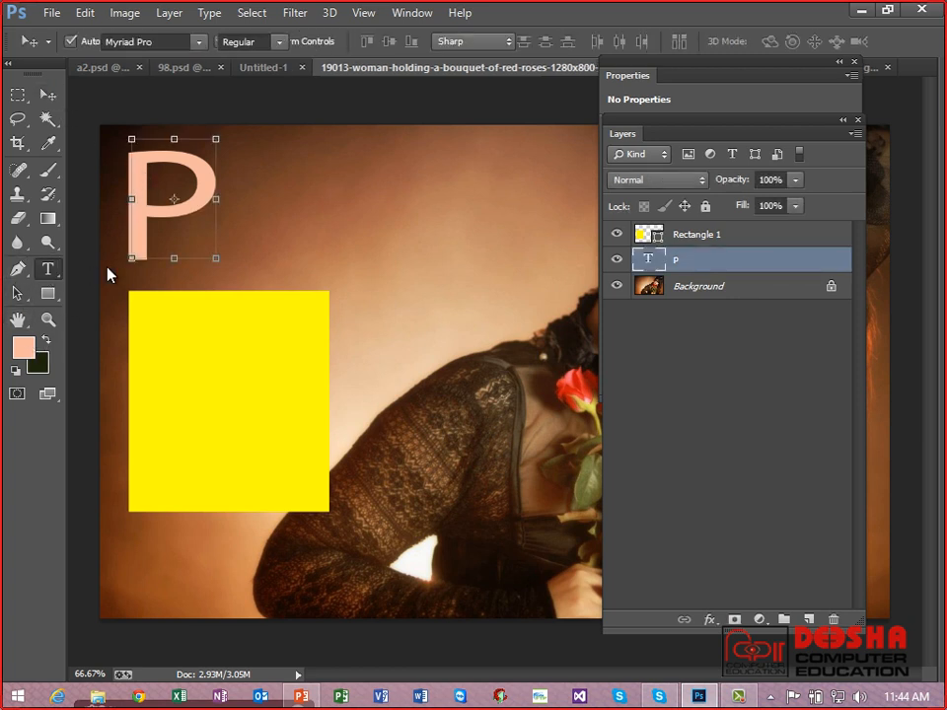
pyautogui.doubleClick(144, 196)
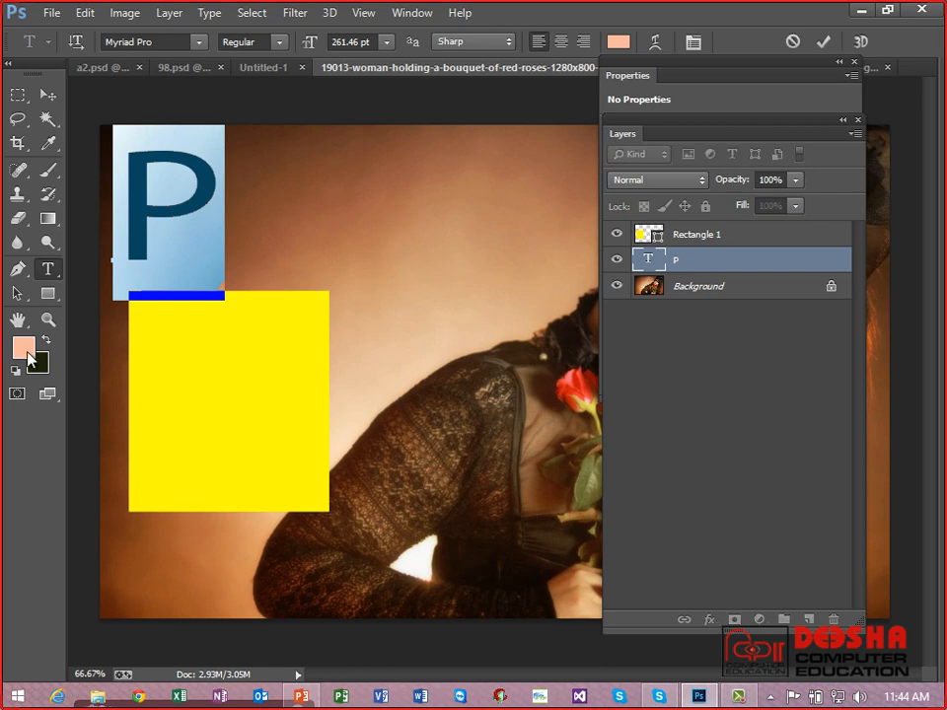
pyautogui.click(23, 348)
pyautogui.moveTo(429, 201); pyautogui.dragTo(490, 159)
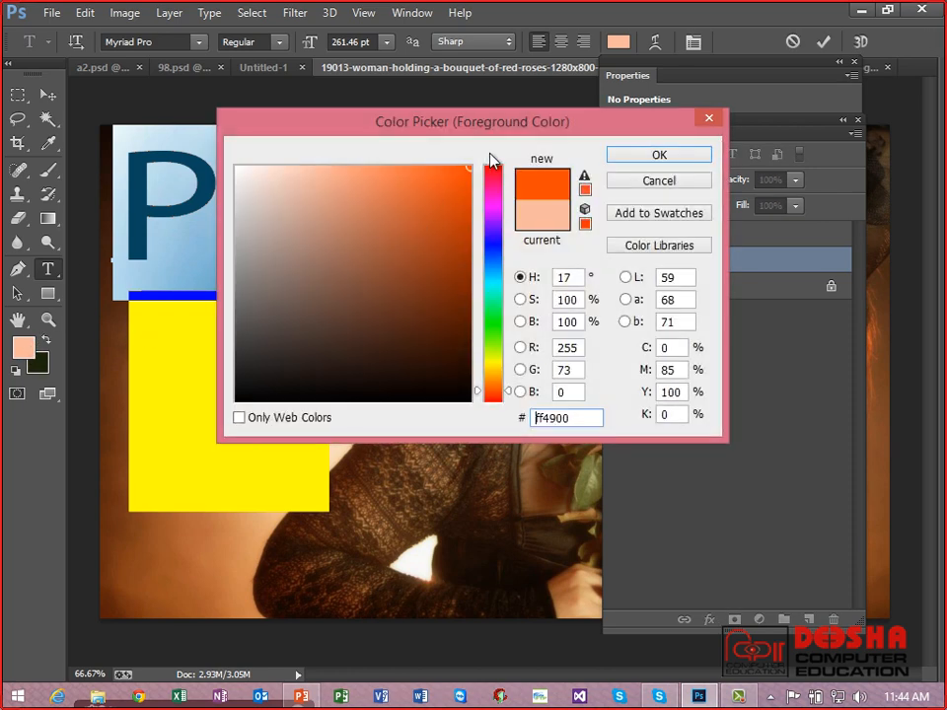
pyautogui.click(618, 158)
pyautogui.click(46, 94)
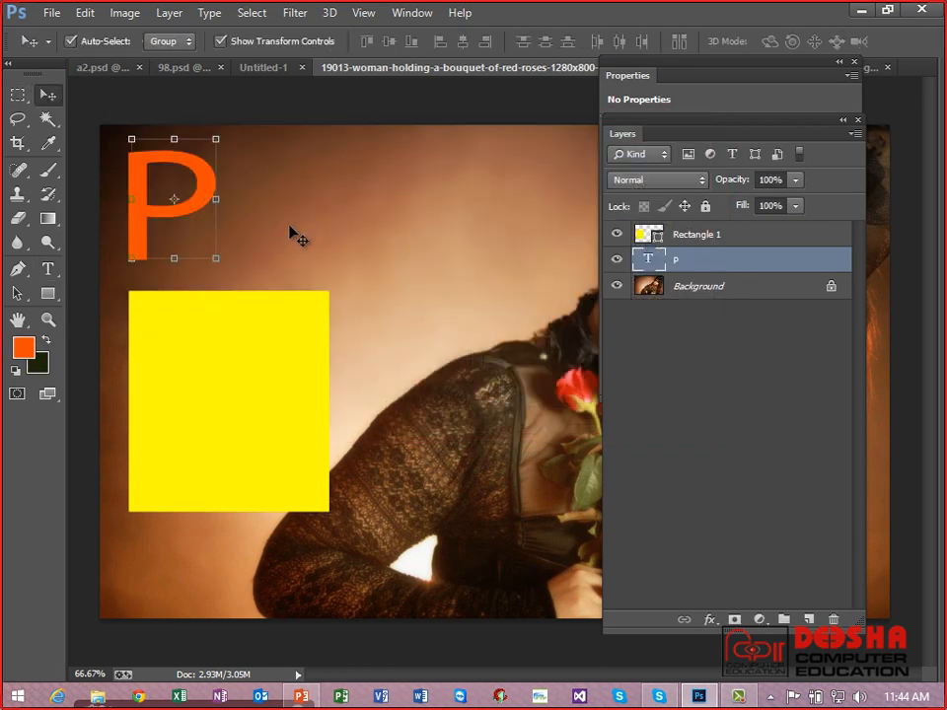
# Step: Reposition the letter P and the yellow rectangle in the image's upper-left area so that the rectangle overlaps most of the letter
pyautogui.moveTo(250, 334); pyautogui.dragTo(358, 216)
pyautogui.moveTo(129, 206); pyautogui.dragTo(156, 225)
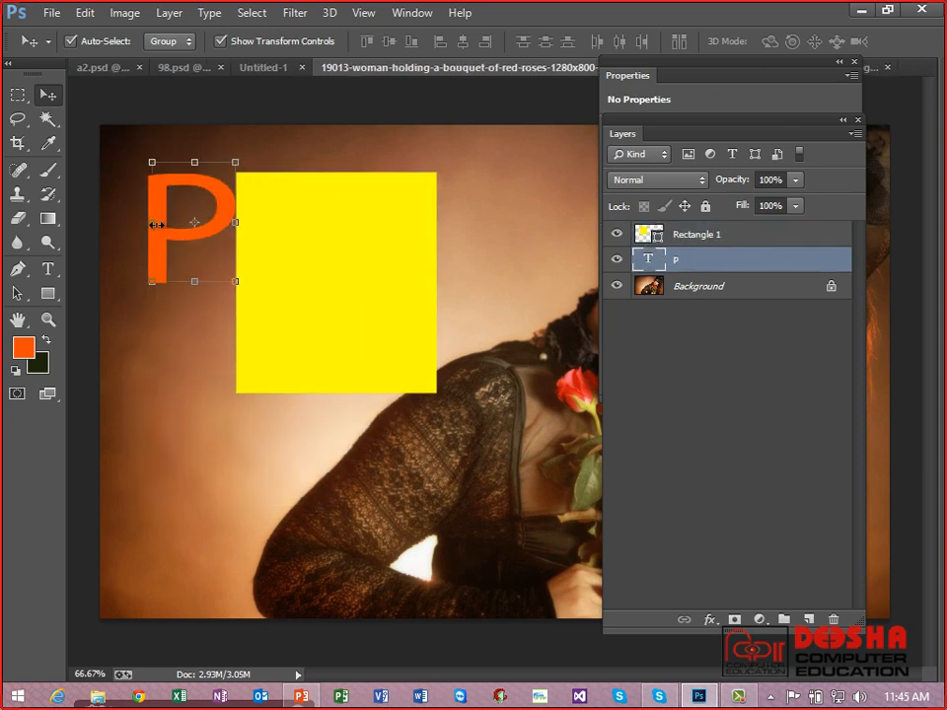
pyautogui.moveTo(312, 282); pyautogui.dragTo(257, 260)
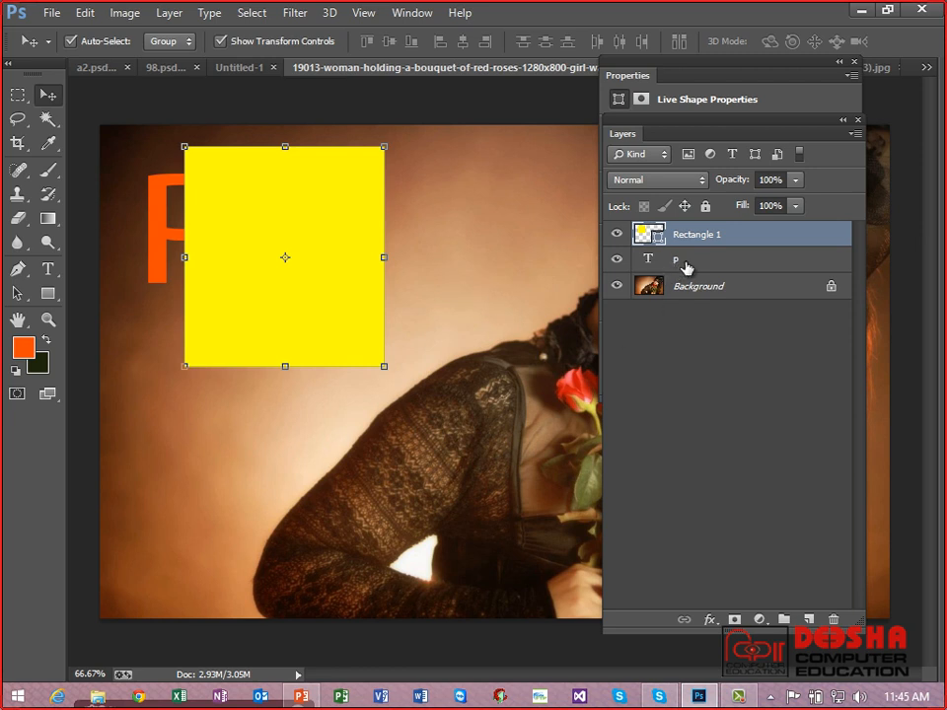
# Step: Reorder the p layer above Rectangle 1 and move the letter P fully onto the yellow rectangle
pyautogui.click(716, 270)
pyautogui.moveTo(717, 269); pyautogui.dragTo(677, 229)
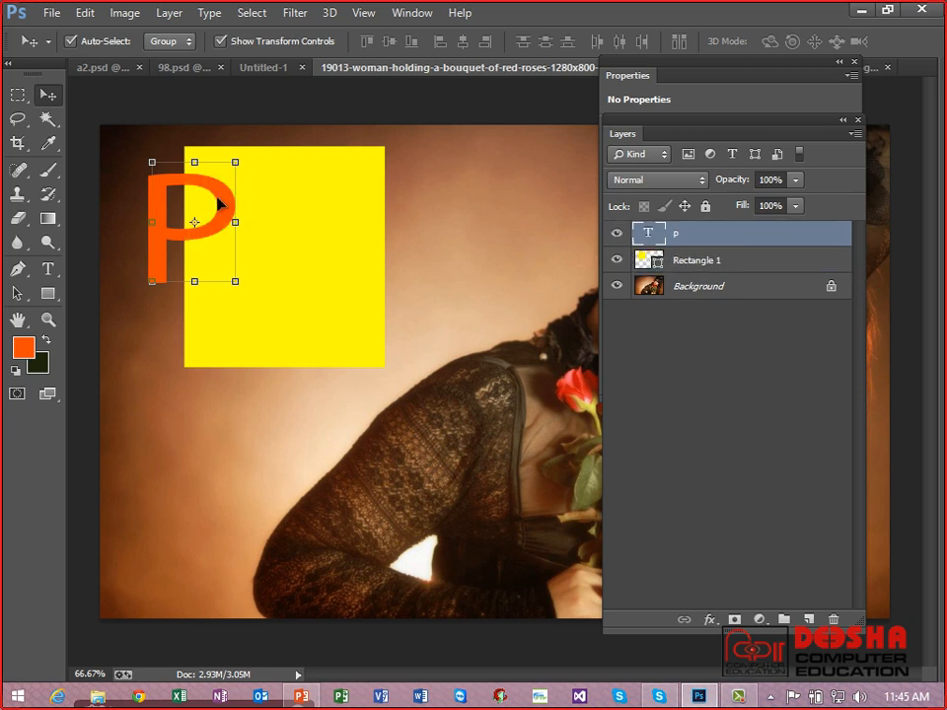
pyautogui.moveTo(235, 202); pyautogui.dragTo(276, 210)
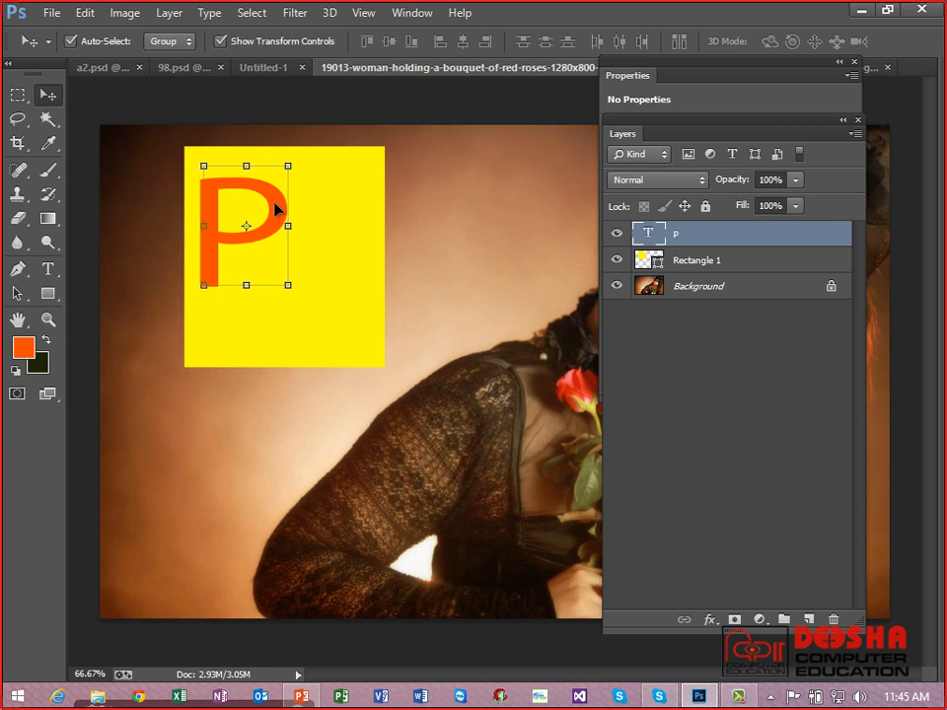
# Step: Select the rectangle and the letter in turn, and review the Align and Distribute Layers slide in PowerPoint before returning to Photoshop
pyautogui.click(346, 225)
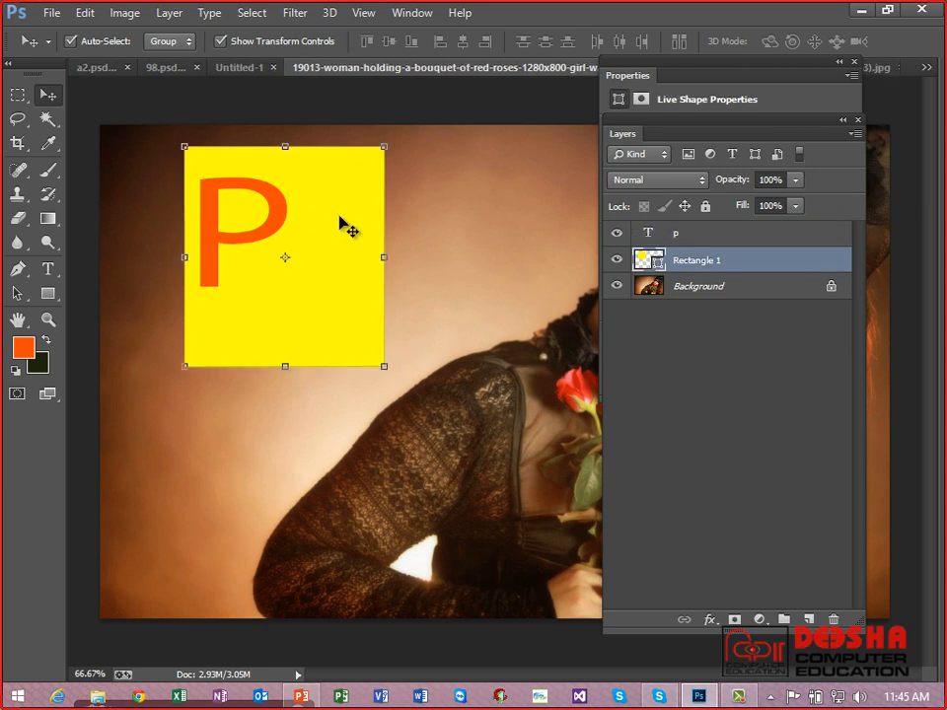
pyautogui.click(281, 210)
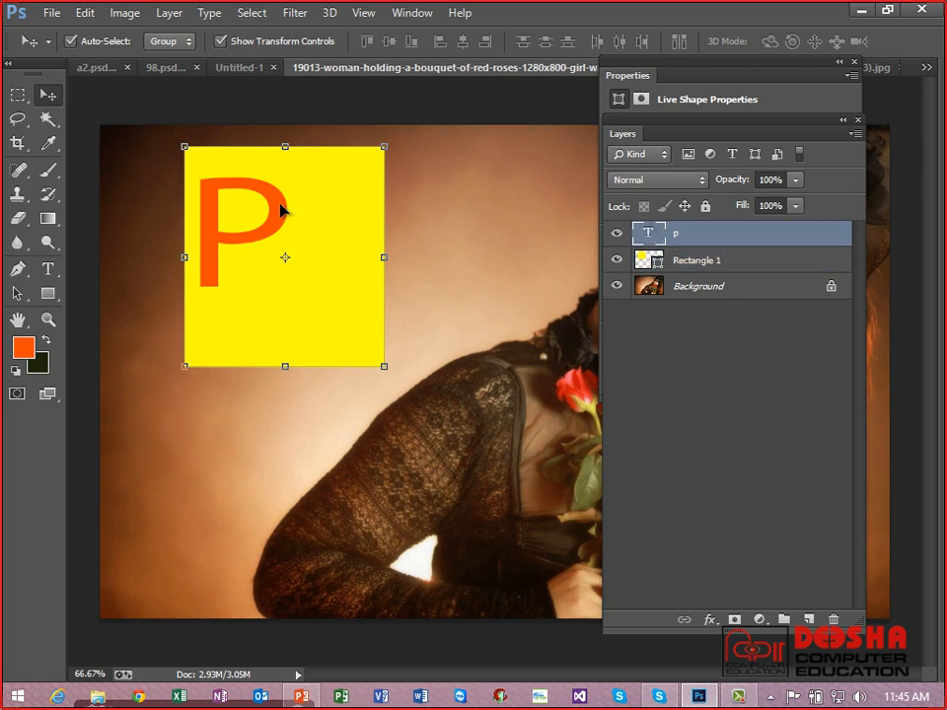
pyautogui.click(338, 219)
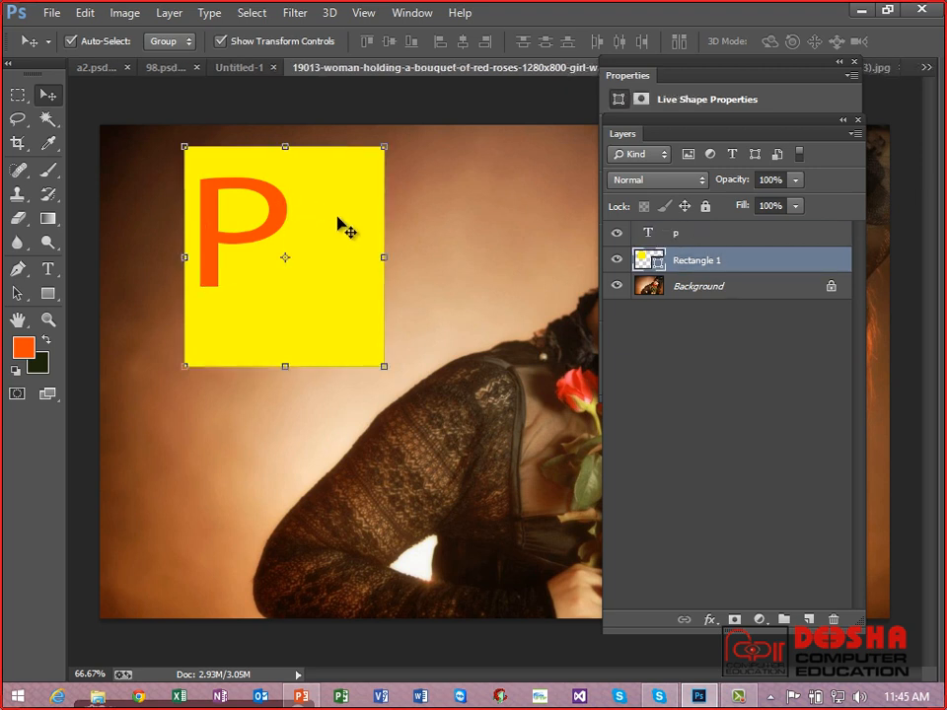
pyautogui.hotkey('alt', 'Tab')
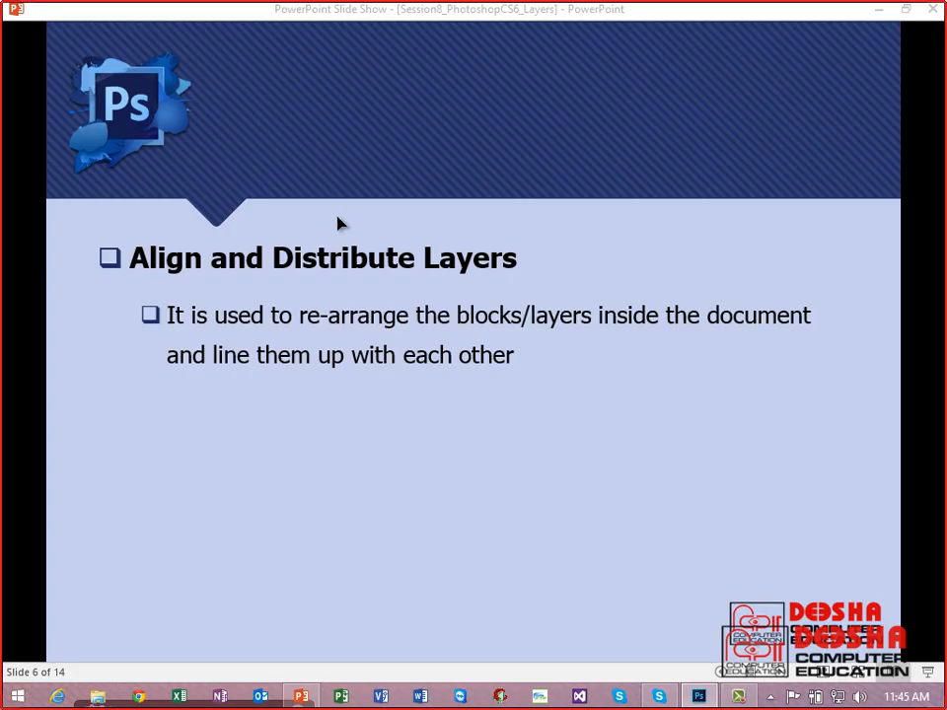
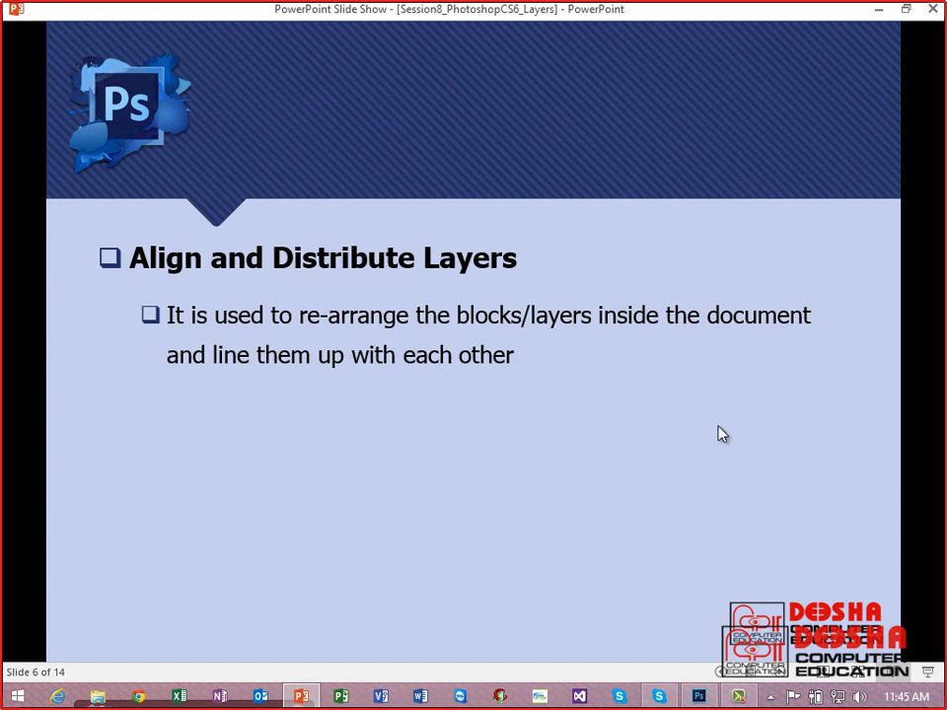
pyautogui.hotkey('alt', 'Tab')
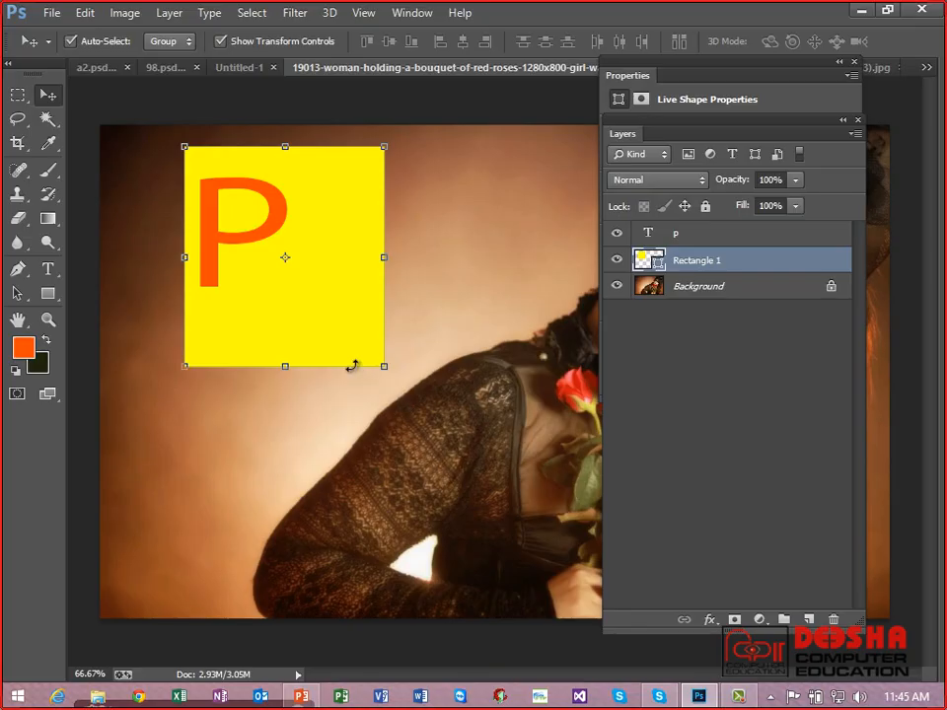
# Step: Move the letter P slightly right and up inside the yellow rectangle and deselect it
pyautogui.click(272, 445)
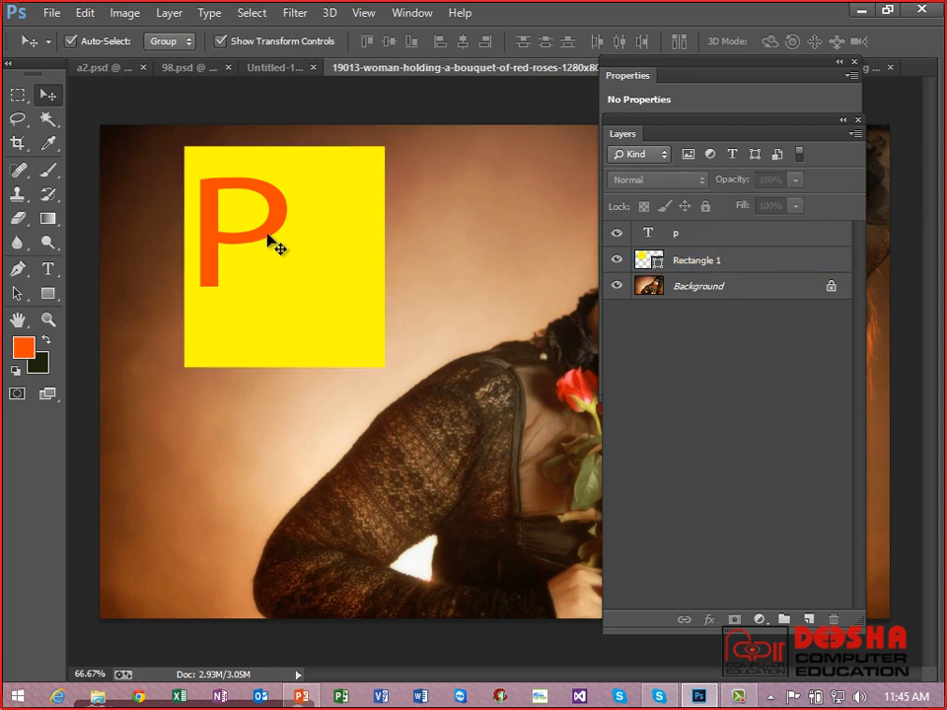
pyautogui.moveTo(272, 238)
pyautogui.mouseDown()
pyautogui.moveTo(257, 314)
pyautogui.moveTo(240, 309)
pyautogui.moveTo(309, 257)
pyautogui.moveTo(288, 229)
pyautogui.mouseUp()
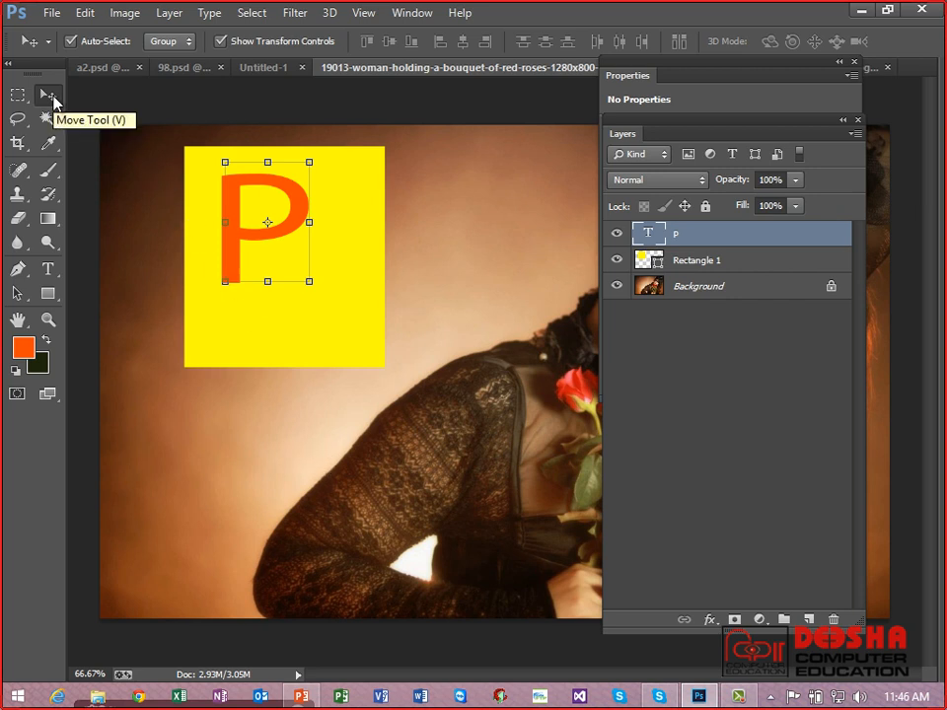
pyautogui.click(243, 393)
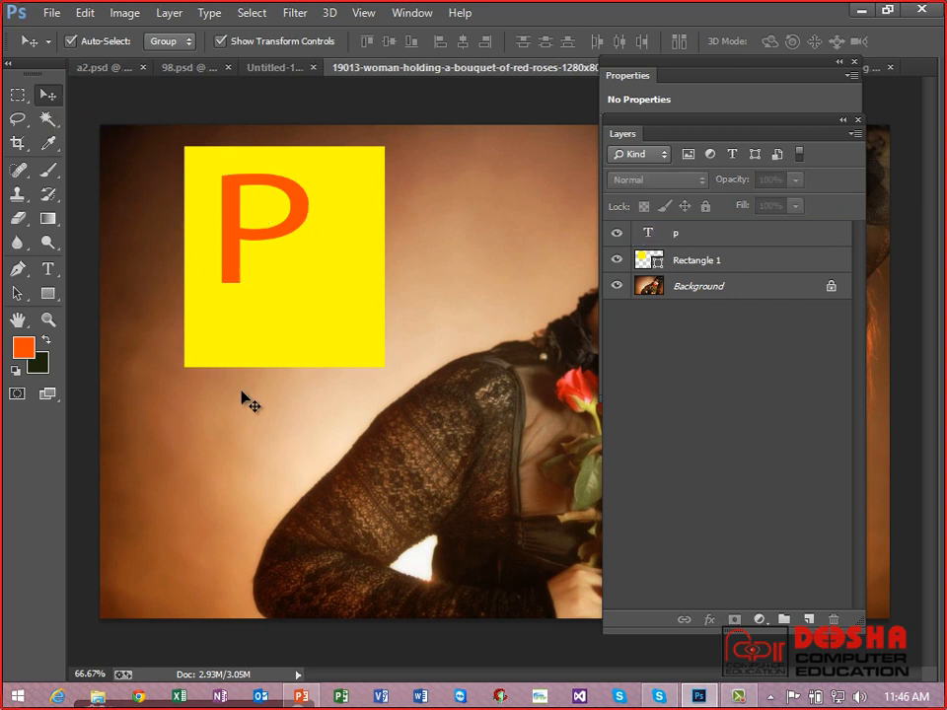
# Step: Select the letter P and the yellow rectangle together directly in the image, and clear the selection
pyautogui.click(237, 228)
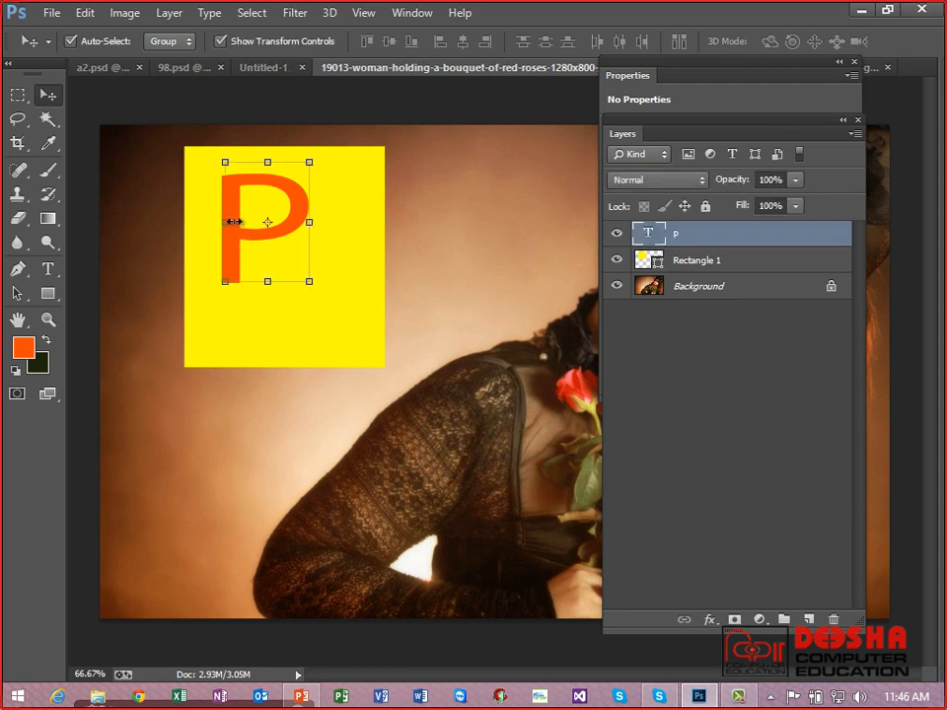
pyautogui.keyDown('shift'); pyautogui.click(372, 213); pyautogui.keyUp('shift')
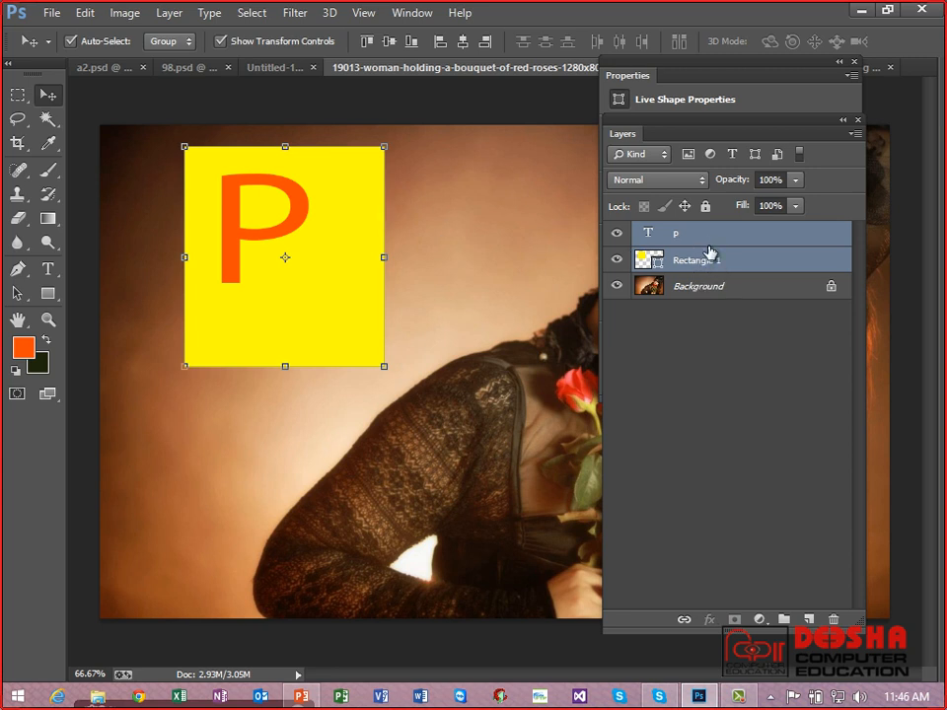
pyautogui.click(131, 196)
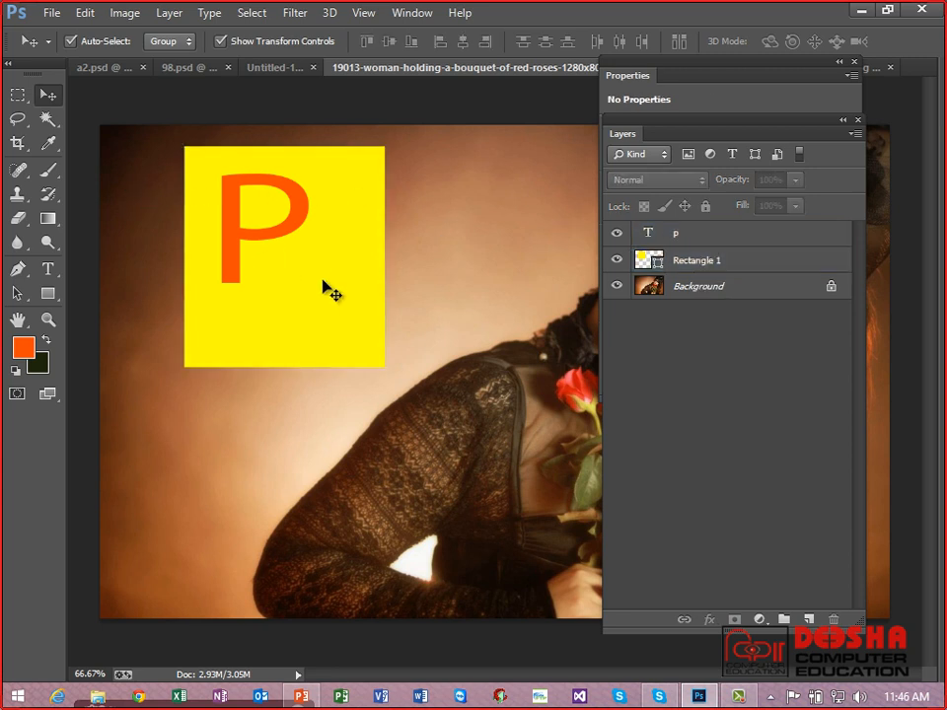
# Step: Select the p and Rectangle 1 layers together through their layer entries, and deselect both
pyautogui.click(691, 237)
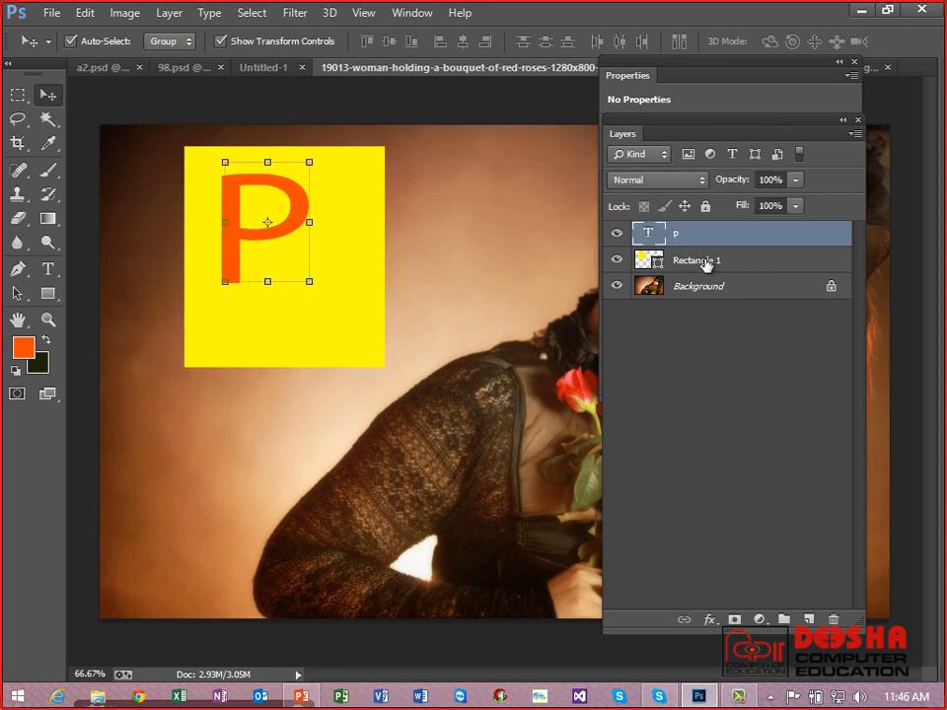
pyautogui.keyDown('ctrl'); pyautogui.click(709, 264); pyautogui.keyUp('ctrl')
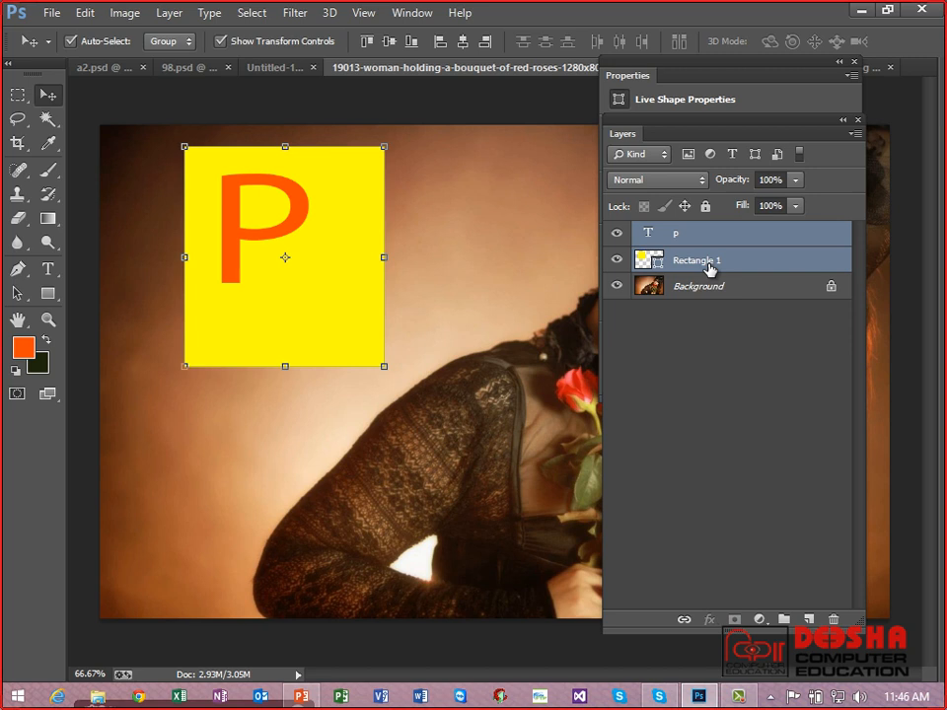
pyautogui.click(514, 209)
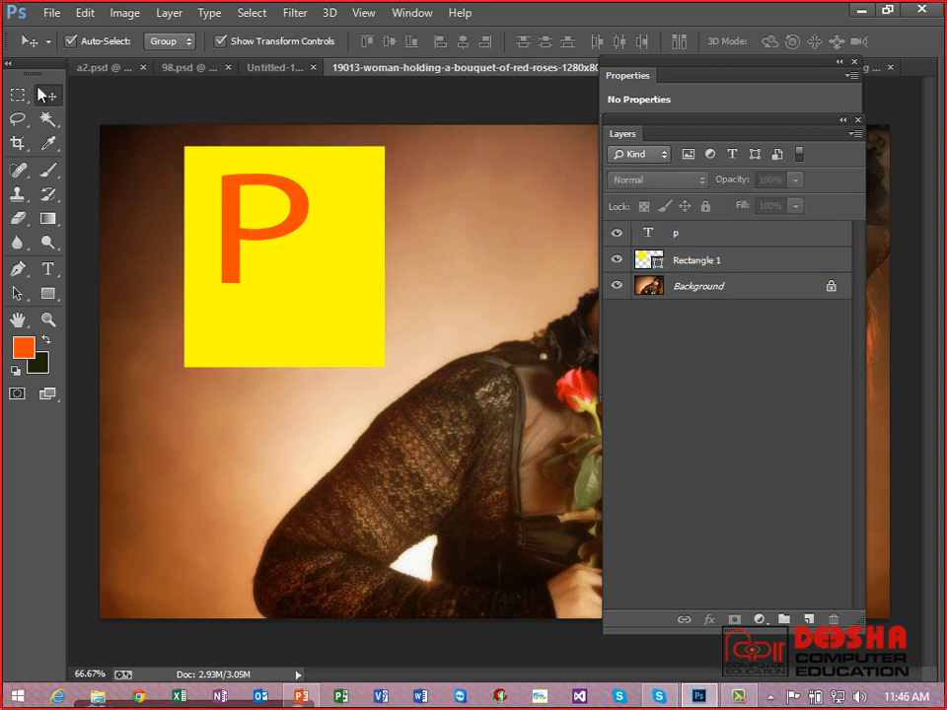
# Step: Select the letter P together with the yellow rectangle and align their top edges
pyautogui.click(237, 193)
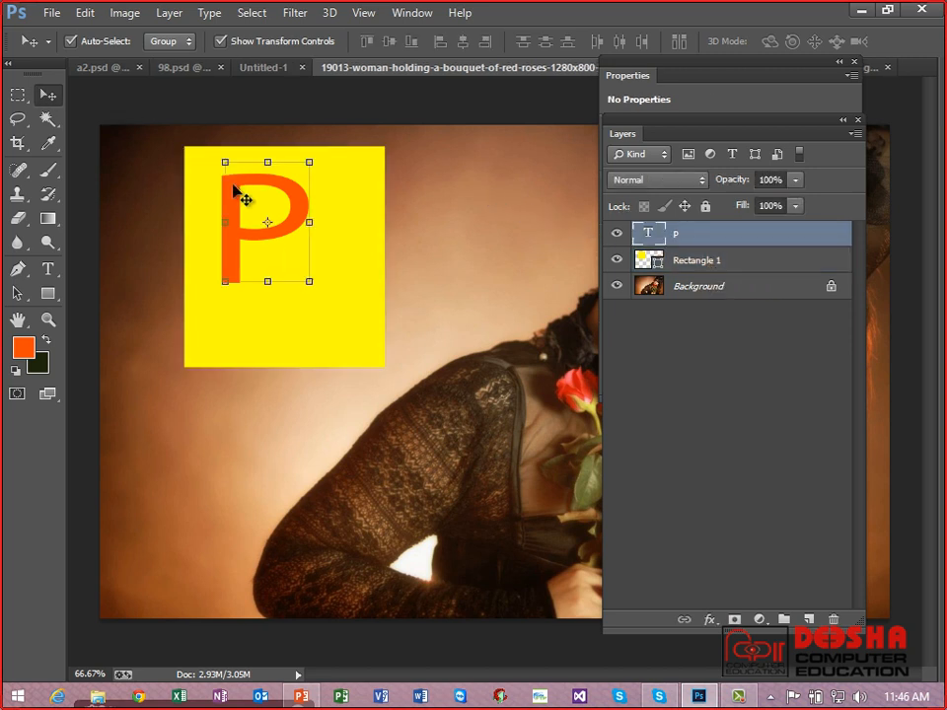
pyautogui.keyDown('shift'); pyautogui.click(374, 182); pyautogui.keyUp('shift')
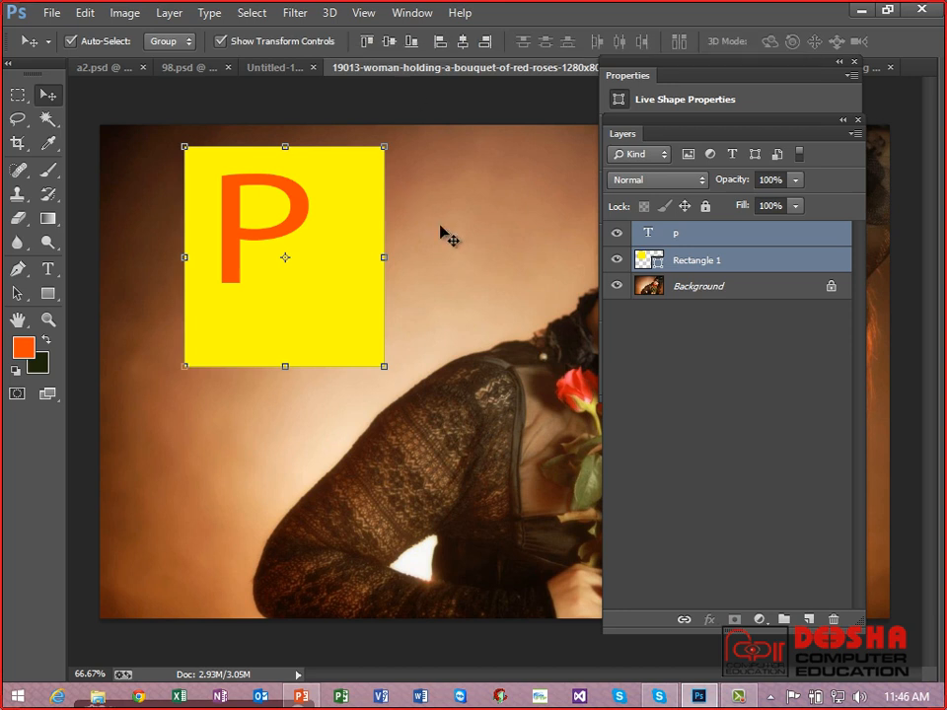
pyautogui.click(368, 43)
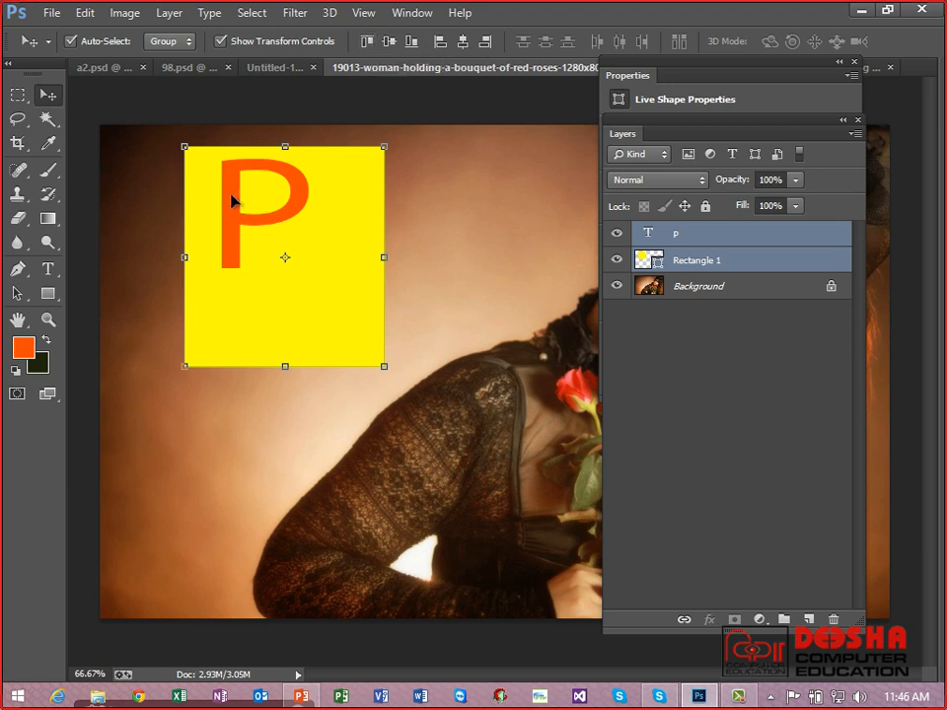
# Step: Clear the selection, pick only the orange letter P, and delete its layer
pyautogui.click(455, 182)
pyautogui.click(303, 193)
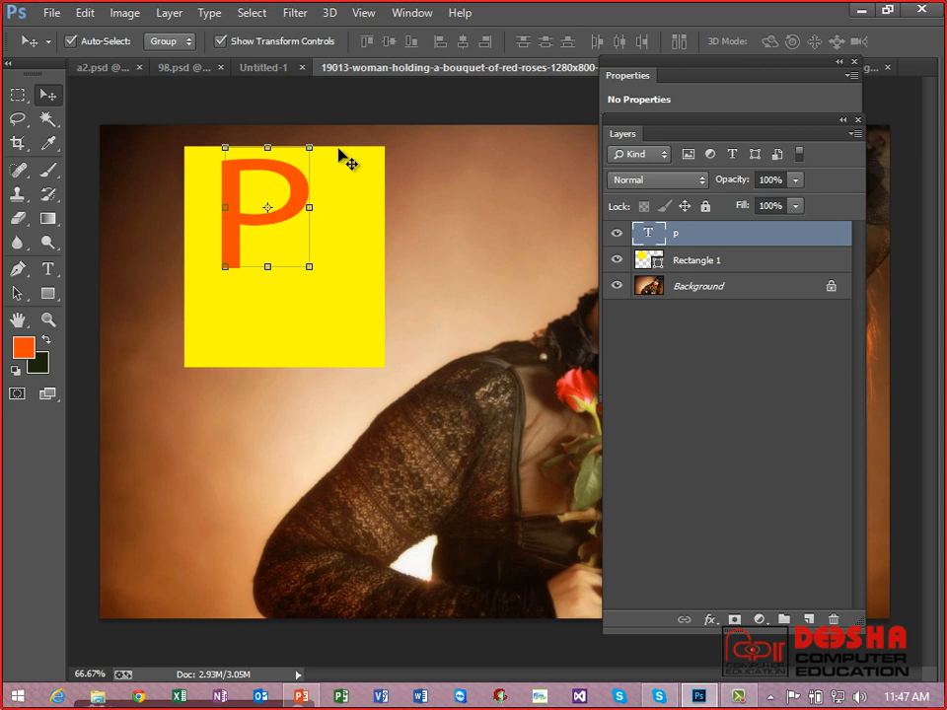
pyautogui.press('Delete')
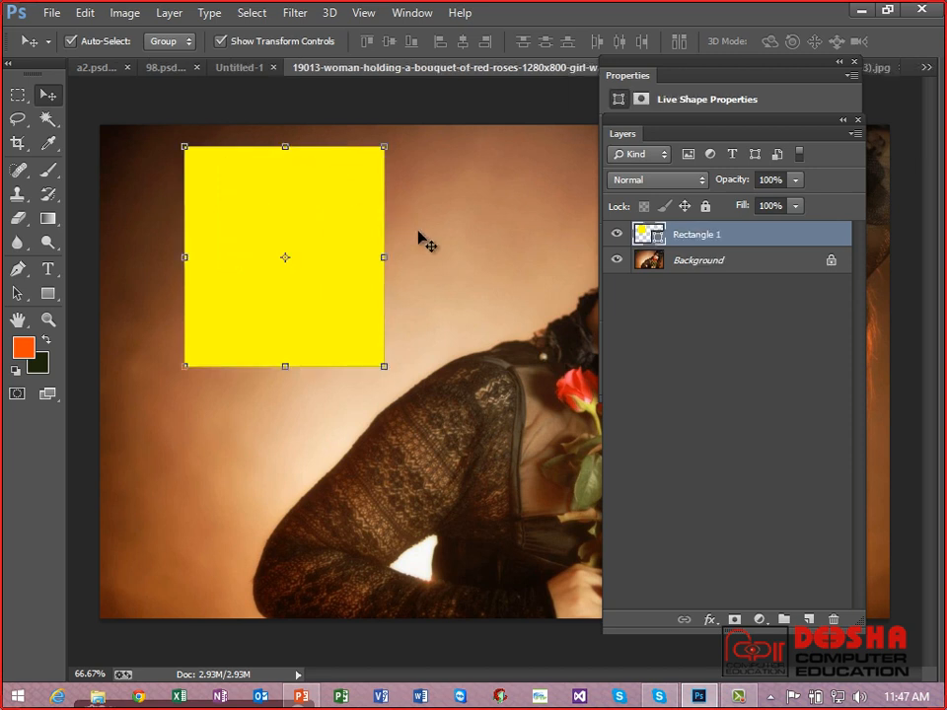
# Step: Open the smiling black-haired actress photo from the Session7_PhotoshopCS6_Selections_RefFiles folder
pyautogui.hotkey('ctrl', 'o')
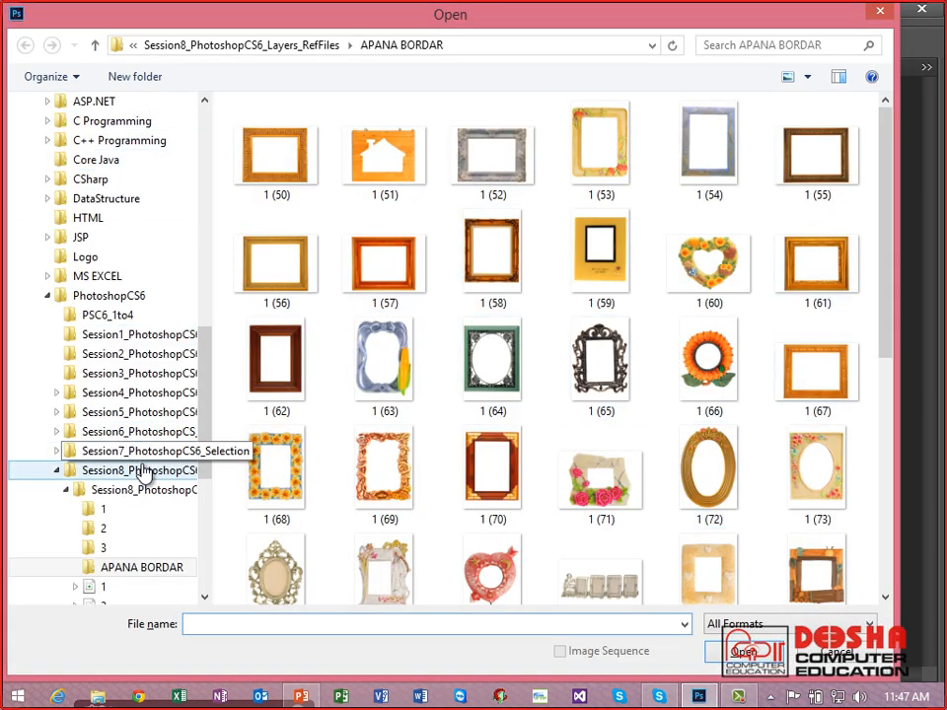
pyautogui.click(140, 456)
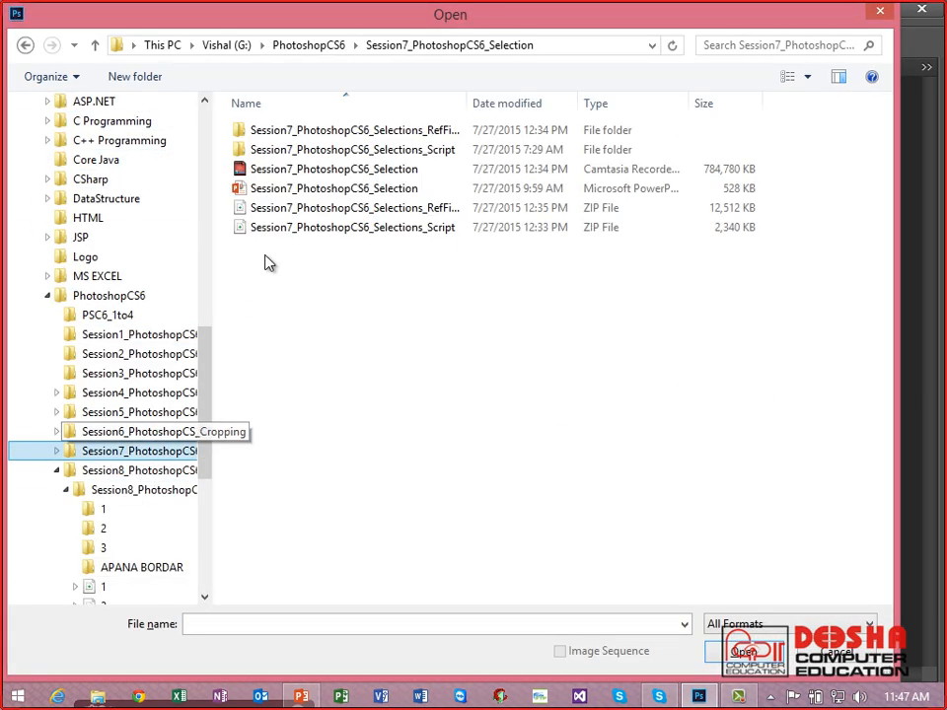
pyautogui.doubleClick(291, 147)
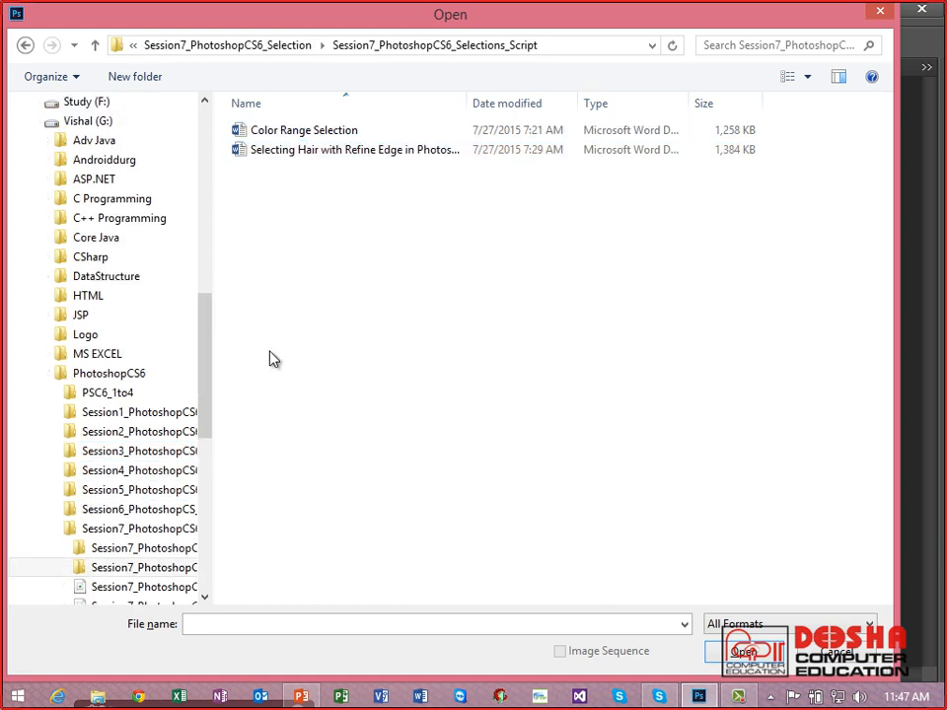
pyautogui.press('BackSpace')
pyautogui.doubleClick(302, 130)
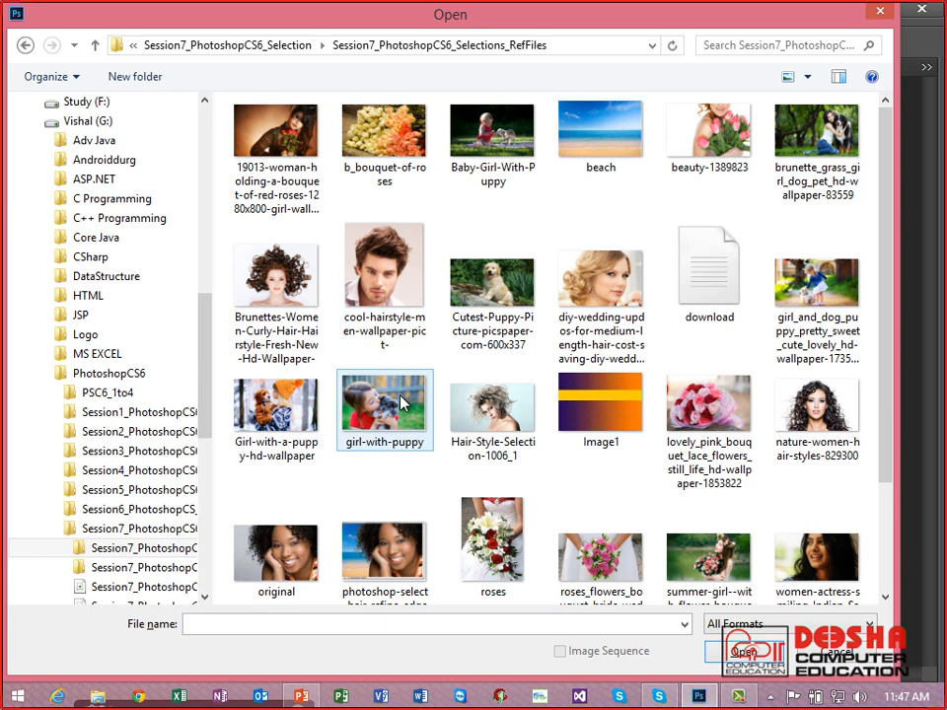
pyautogui.click(604, 582)
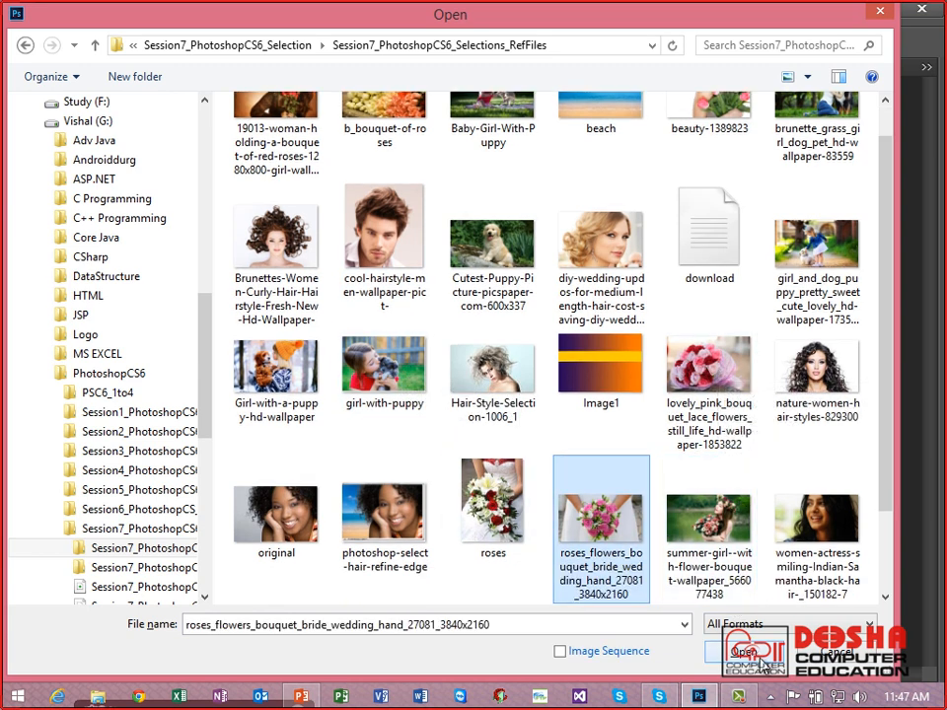
pyautogui.click(829, 556)
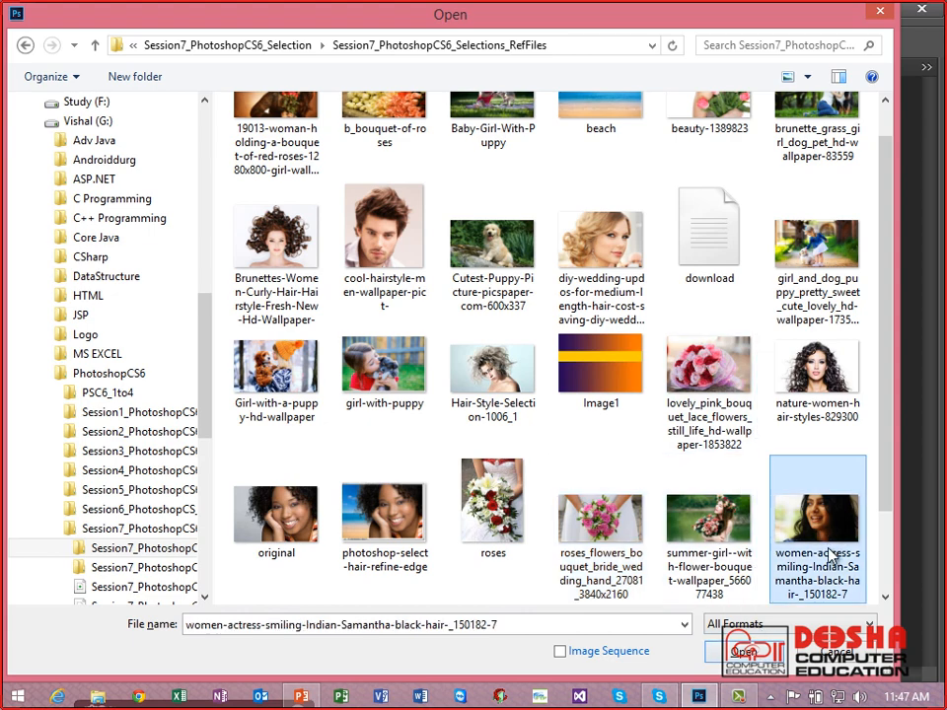
pyautogui.doubleClick(828, 556)
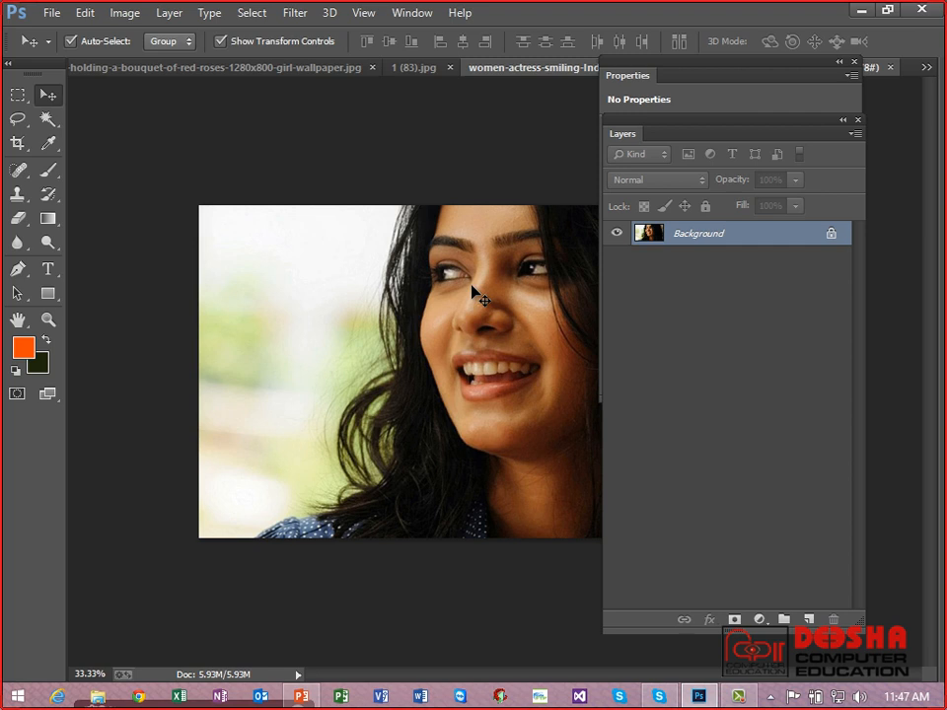
# Step: Copy a rectangular selection around the woman's face and hair and paste it into the red-roses bouquet document
pyautogui.click(24, 94)
pyautogui.moveTo(364, 205); pyautogui.dragTo(825, 667)
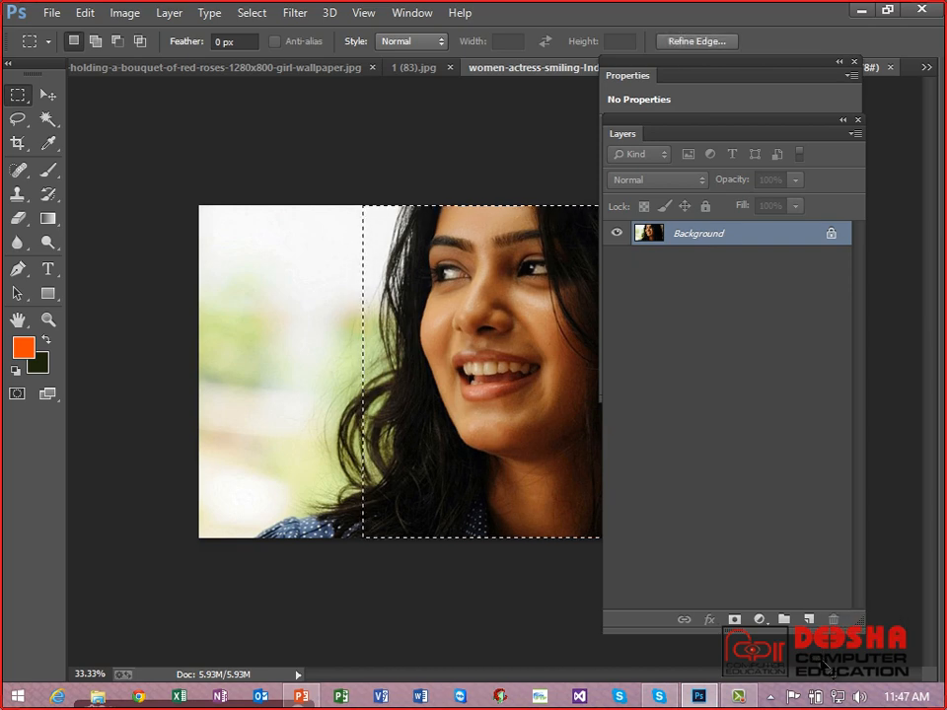
pyautogui.hotkey('ctrl', 'Tab')
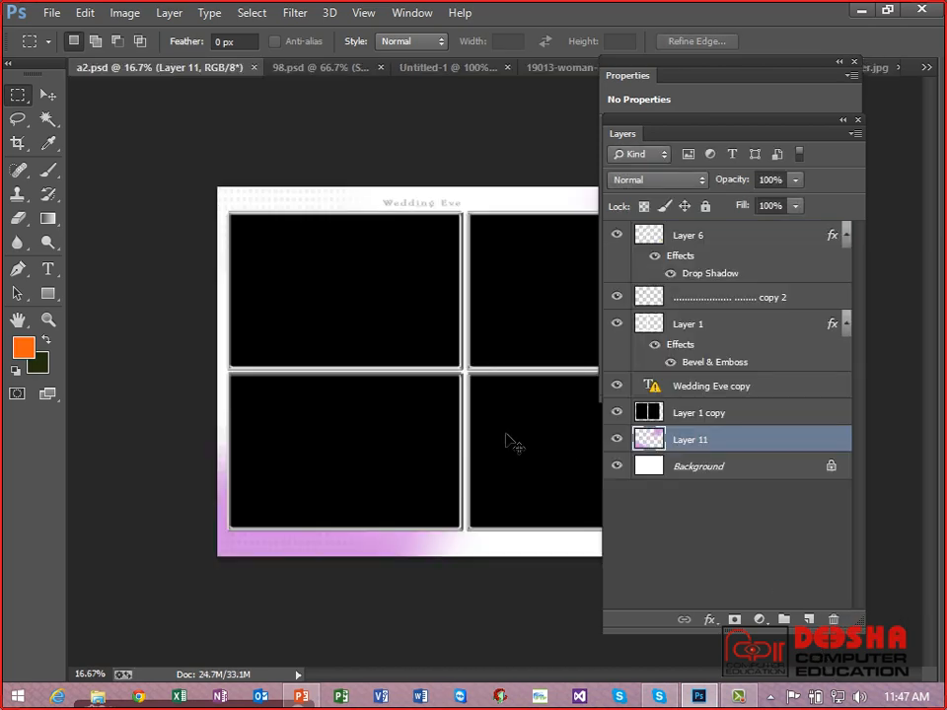
pyautogui.hotkey('ctrl', 'Tab')
pyautogui.hotkey('ctrl', 'Tab')
pyautogui.hotkey('ctrl', 'Tab')
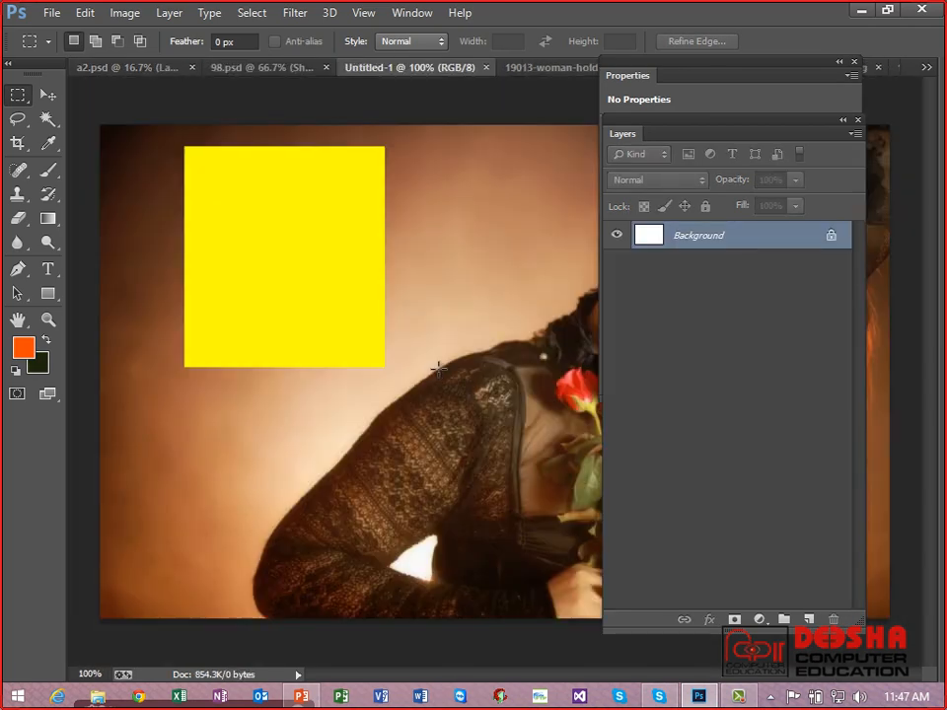
pyautogui.hotkey('ctrl', 'v')
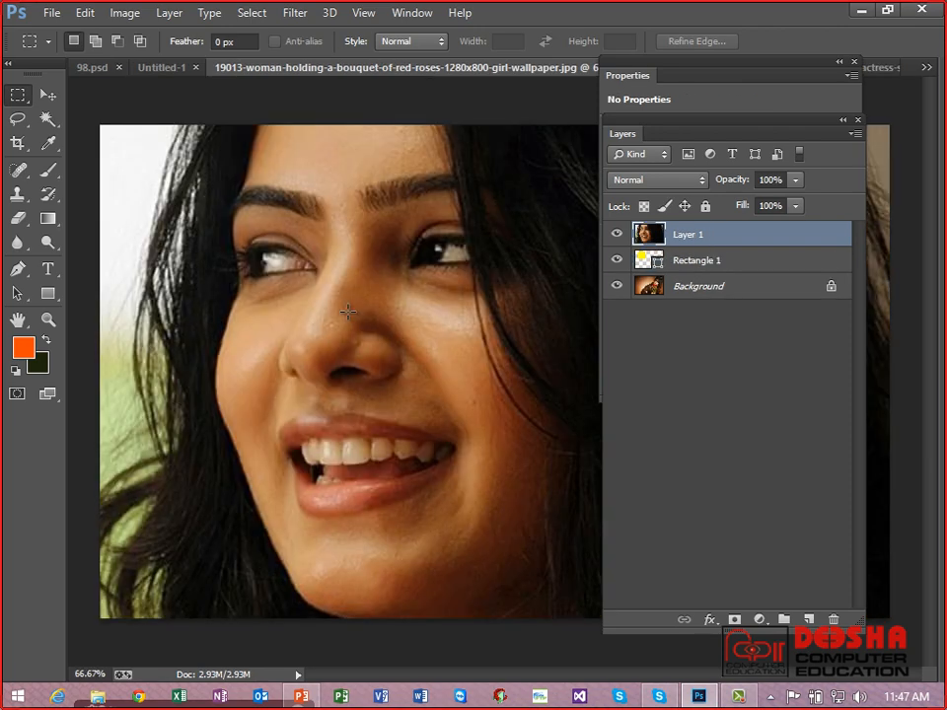
# Step: Move the pasted photo about 4.2 cm right and down and shrink it to a small picture over the yellow rectangle's lower edge
pyautogui.click(47, 93)
pyautogui.moveTo(161, 157); pyautogui.dragTo(235, 231)
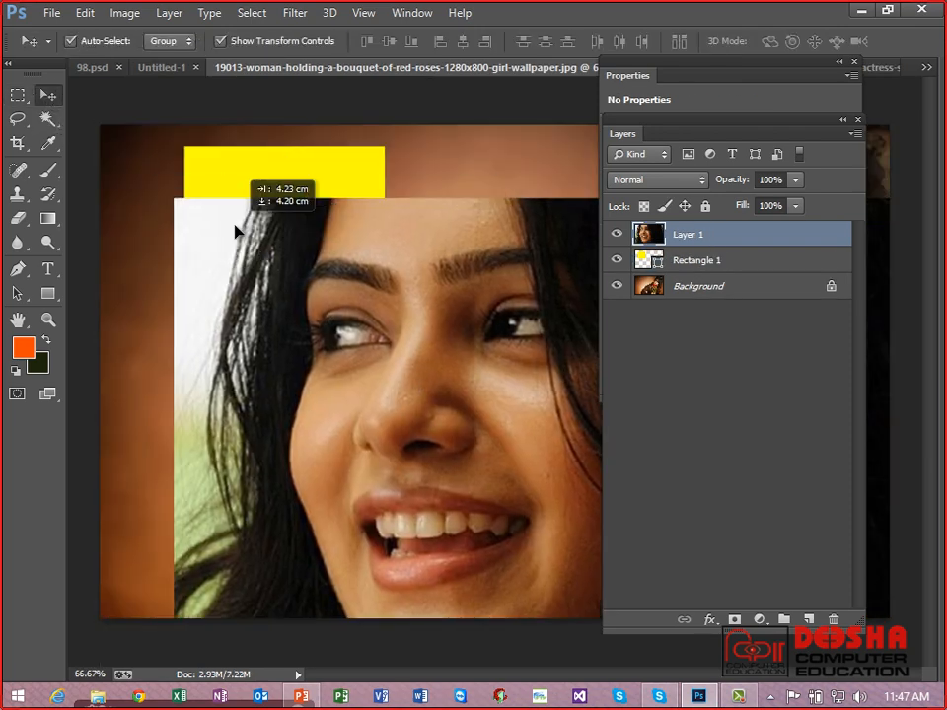
pyautogui.hotkey('ctrl', 't')
pyautogui.moveTo(175, 199); pyautogui.dragTo(255, 300)
pyautogui.press('Return')
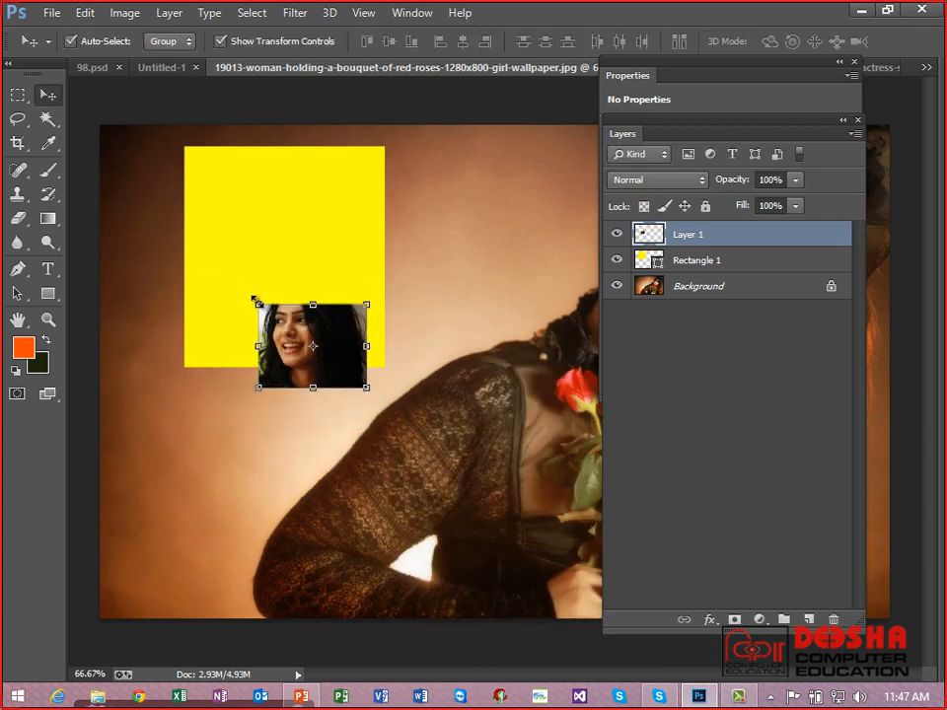
# Step: Move the yellow rectangle slightly to the left, leaving the photo in place
pyautogui.hotkey('ctrl', '+')
pyautogui.moveTo(256, 196); pyautogui.dragTo(402, 371)
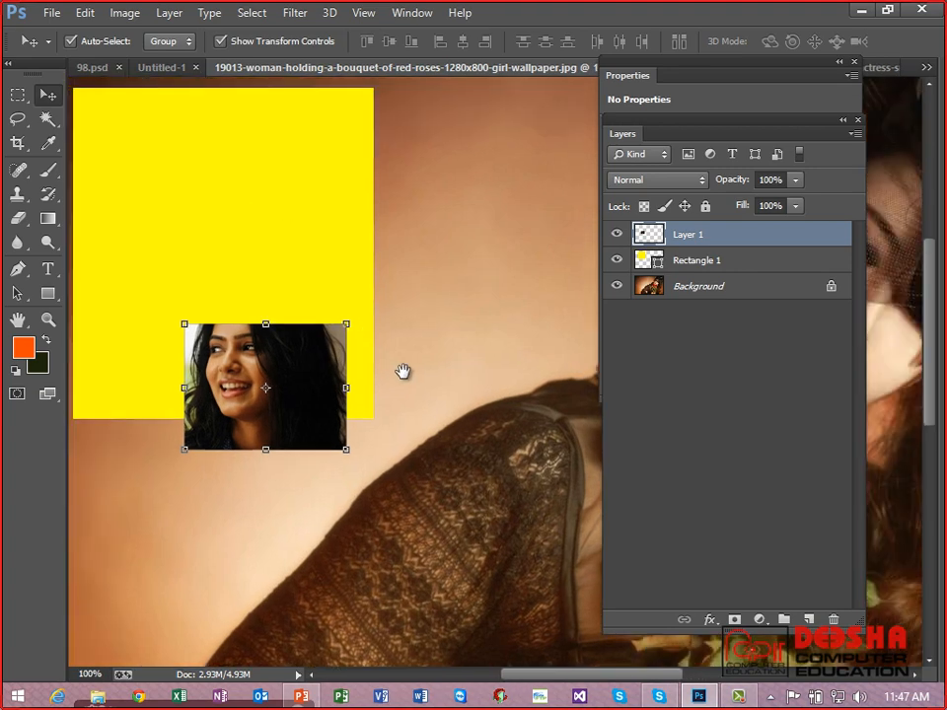
pyautogui.click(287, 299)
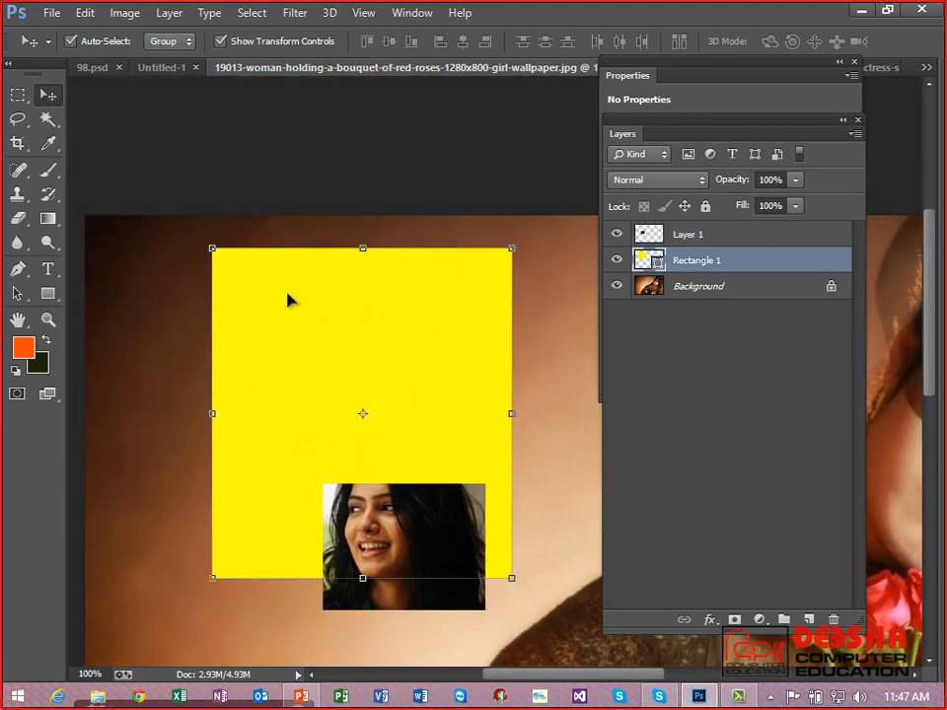
pyautogui.moveTo(241, 289); pyautogui.dragTo(194, 286)
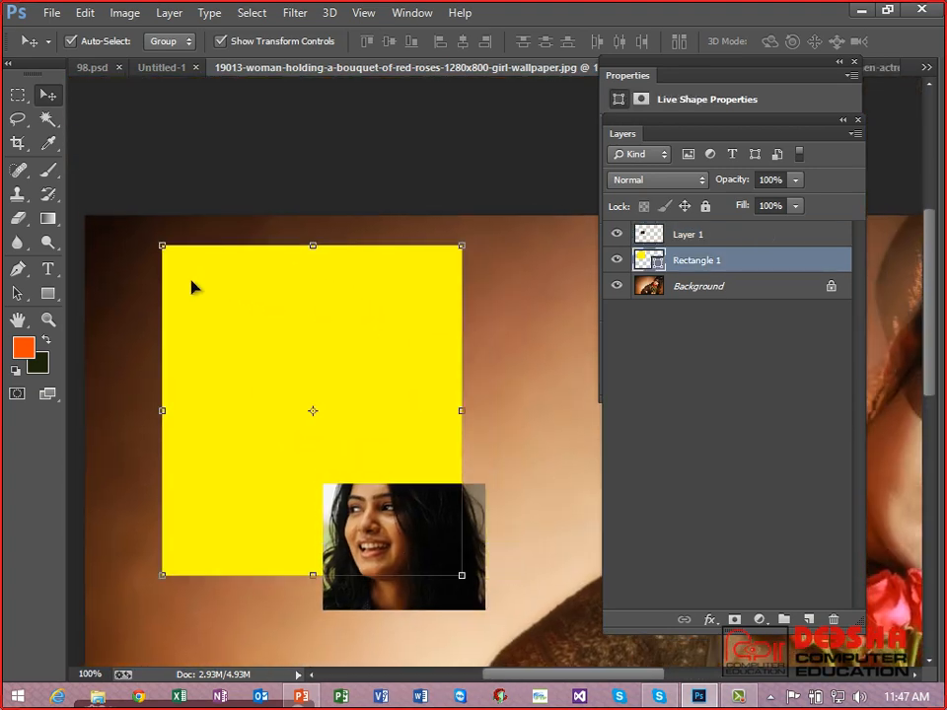
# Step: Move the photo fully inside the yellow rectangle and scale it up to about 122%
pyautogui.click(391, 523)
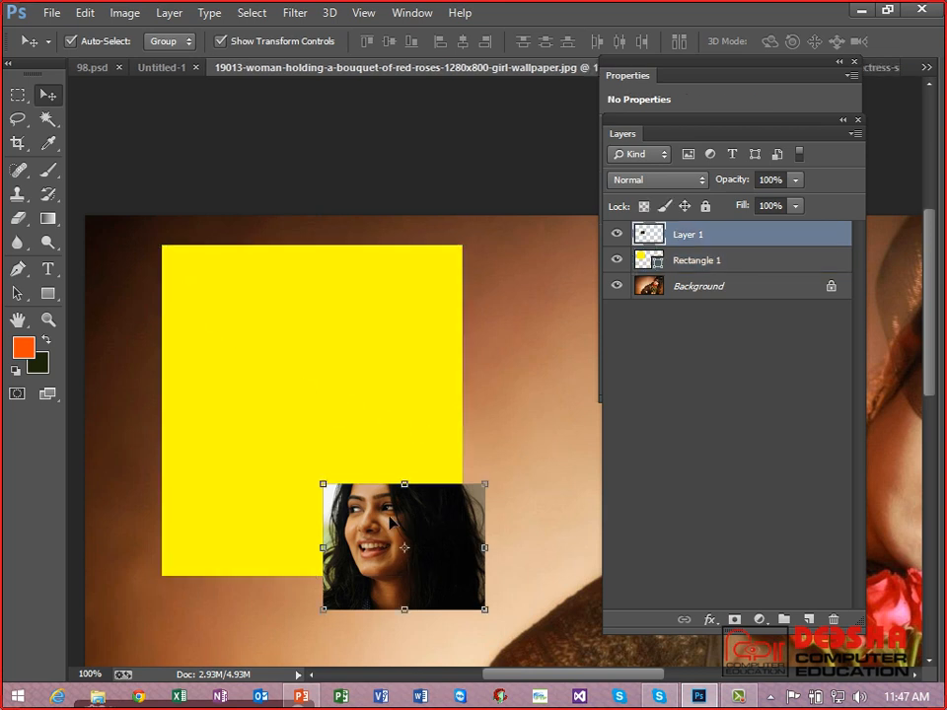
pyautogui.moveTo(371, 517); pyautogui.dragTo(304, 401)
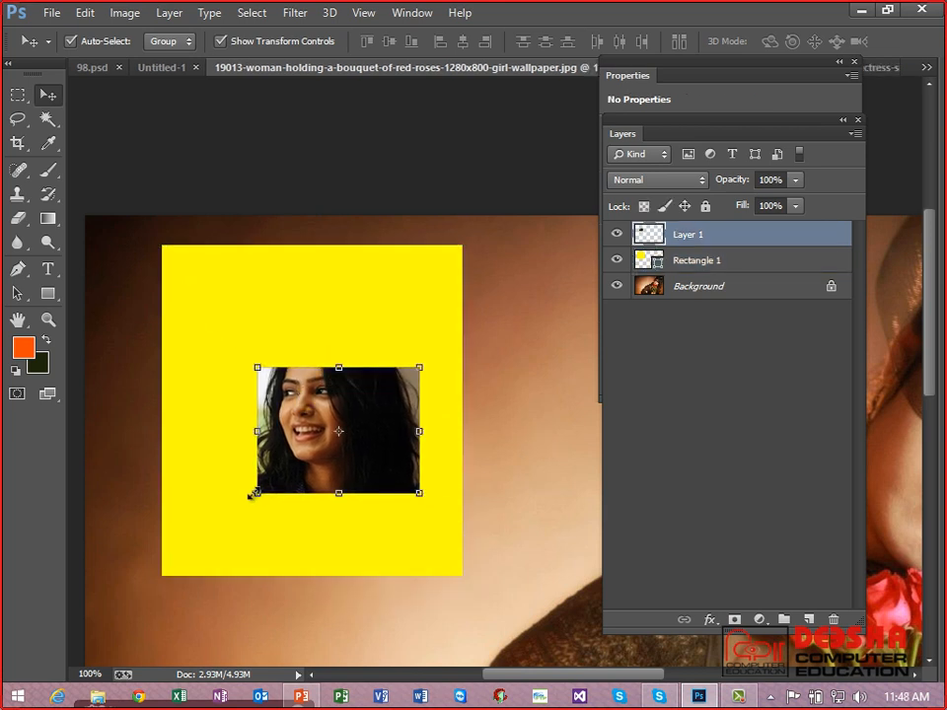
pyautogui.moveTo(251, 499); pyautogui.dragTo(221, 526)
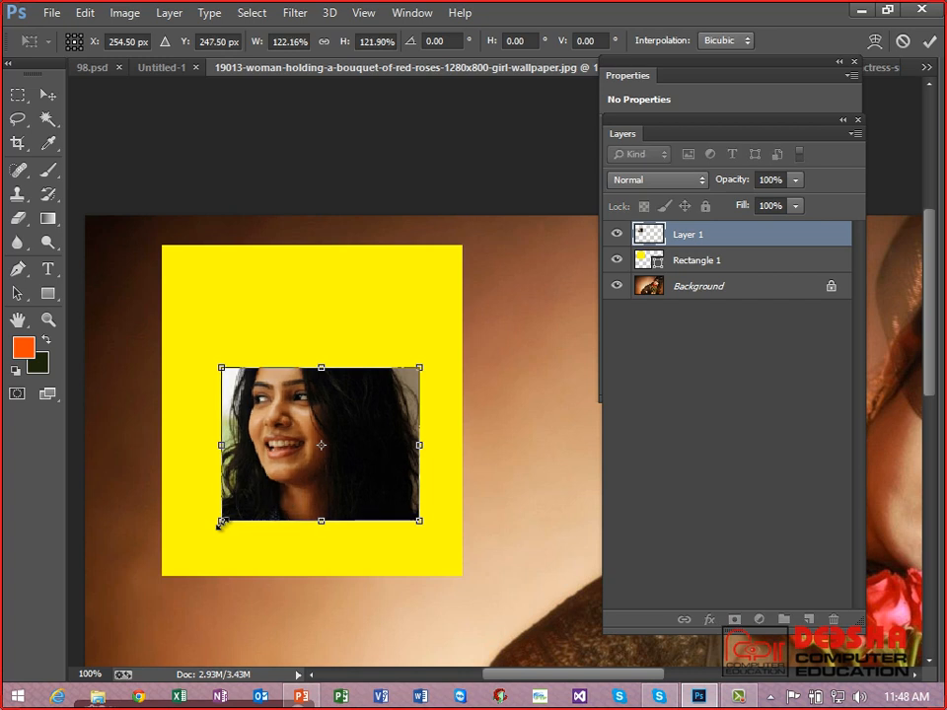
pyautogui.press('Return')
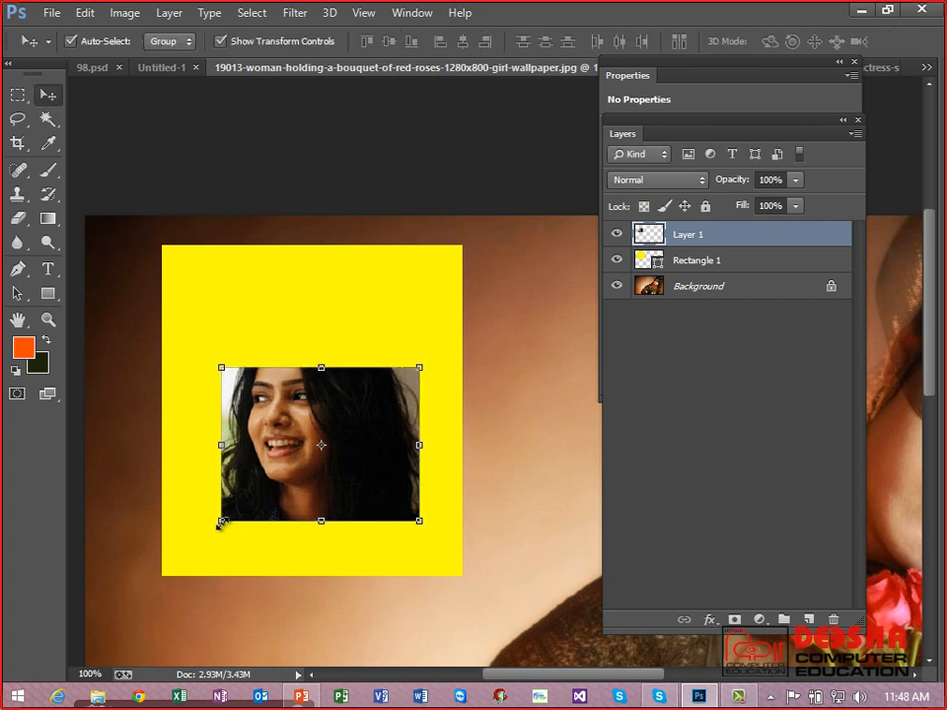
# Step: Select the photo together with the yellow rectangle and align them by top edges, vertical centers and bottom edges in turn
pyautogui.click(270, 644)
pyautogui.click(273, 432)
pyautogui.keyDown('shift'); pyautogui.click(277, 324); pyautogui.keyUp('shift')
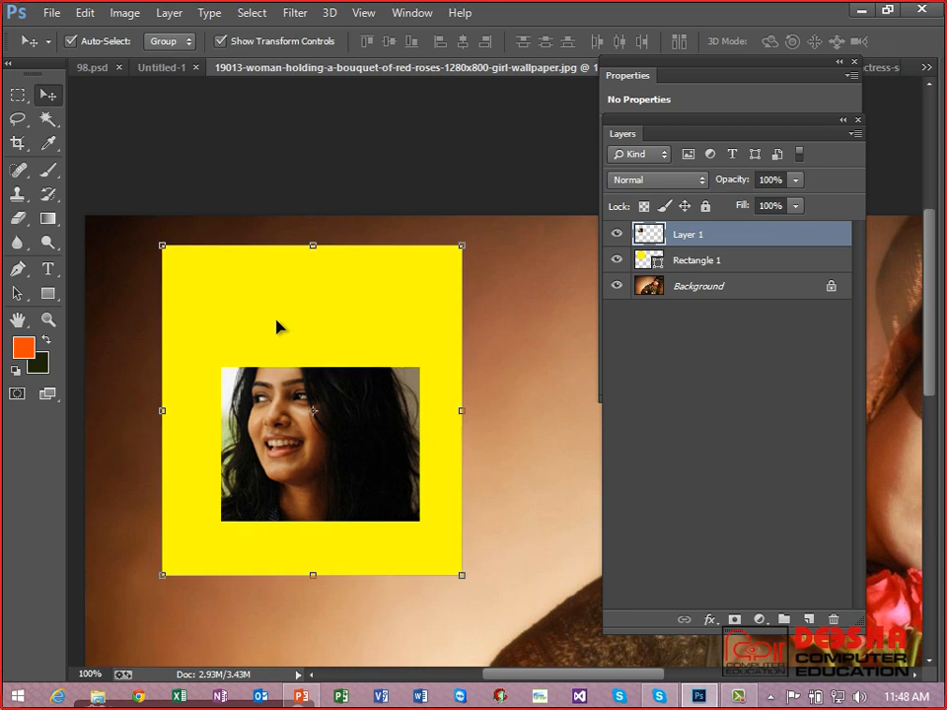
pyautogui.click(365, 42)
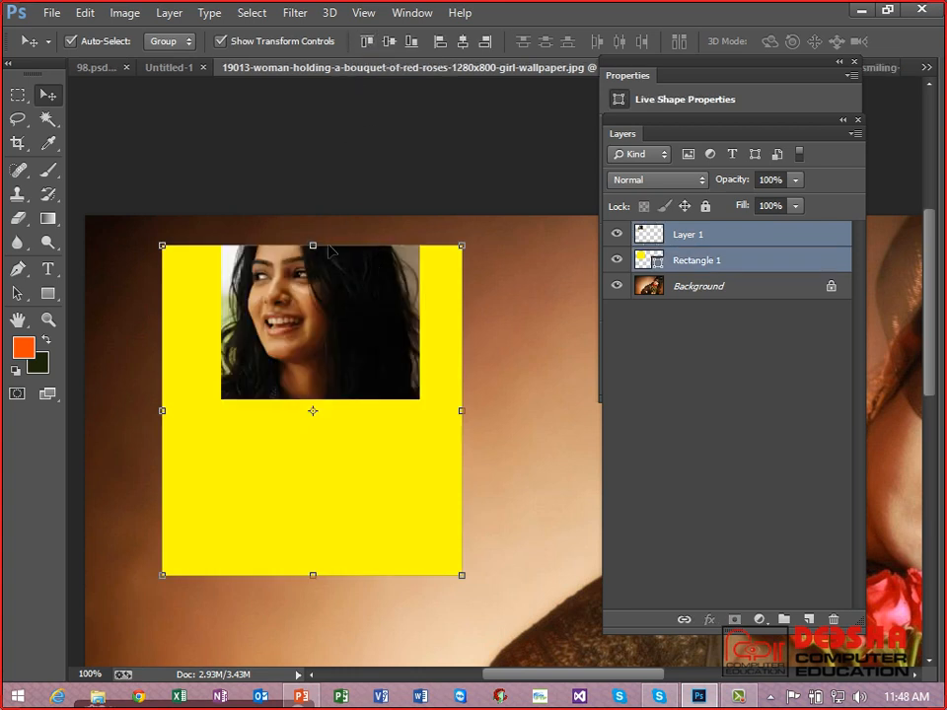
pyautogui.click(391, 43)
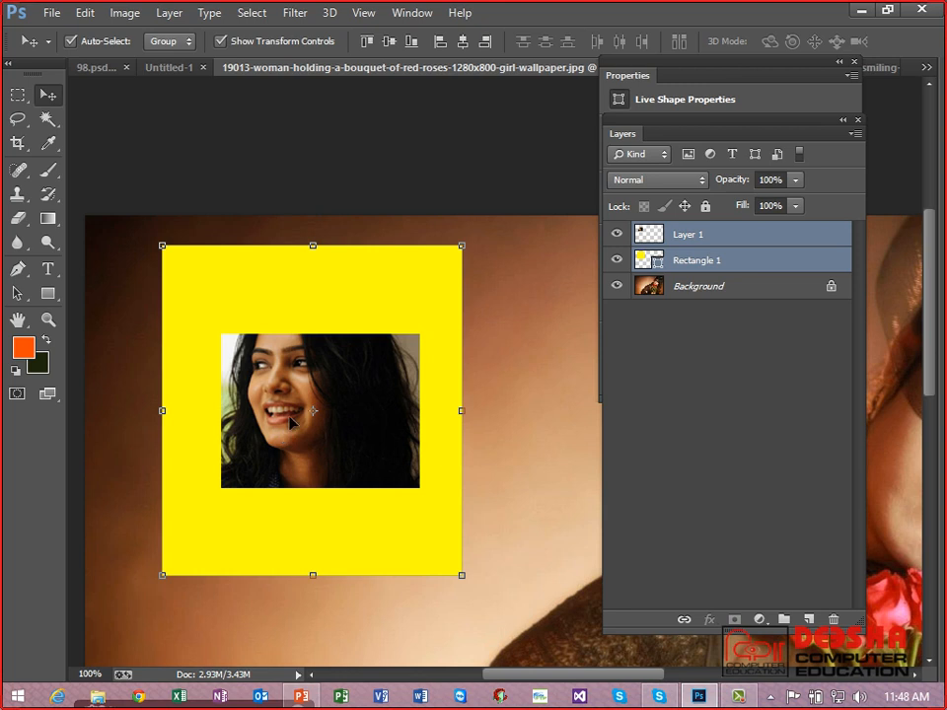
pyautogui.click(407, 43)
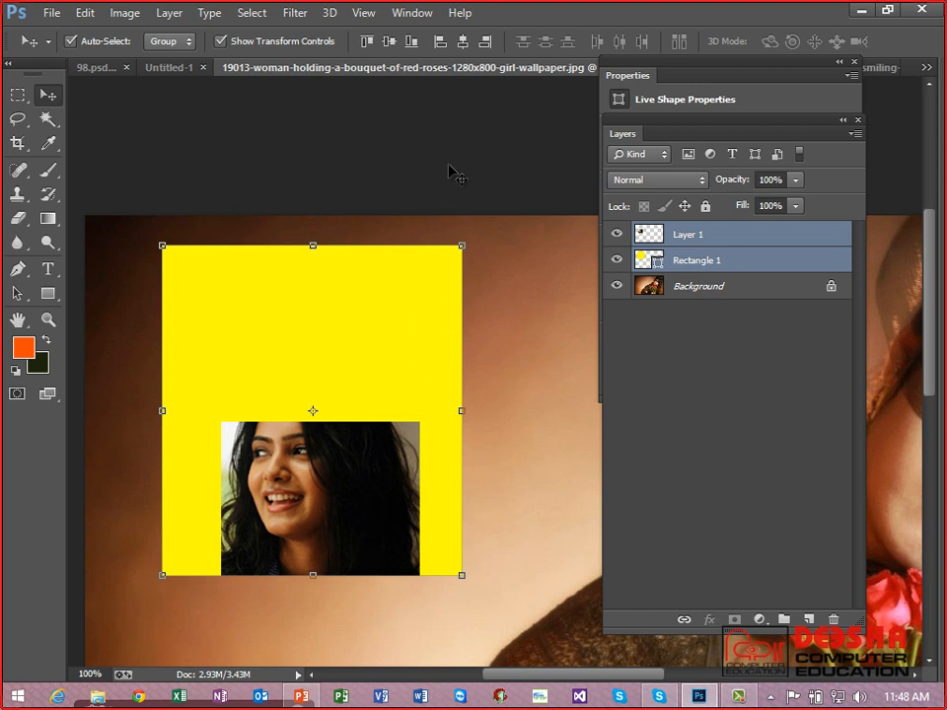
# Step: Align the photo and the yellow rectangle by left edges, horizontal centers and right edges in turn
pyautogui.click(441, 42)
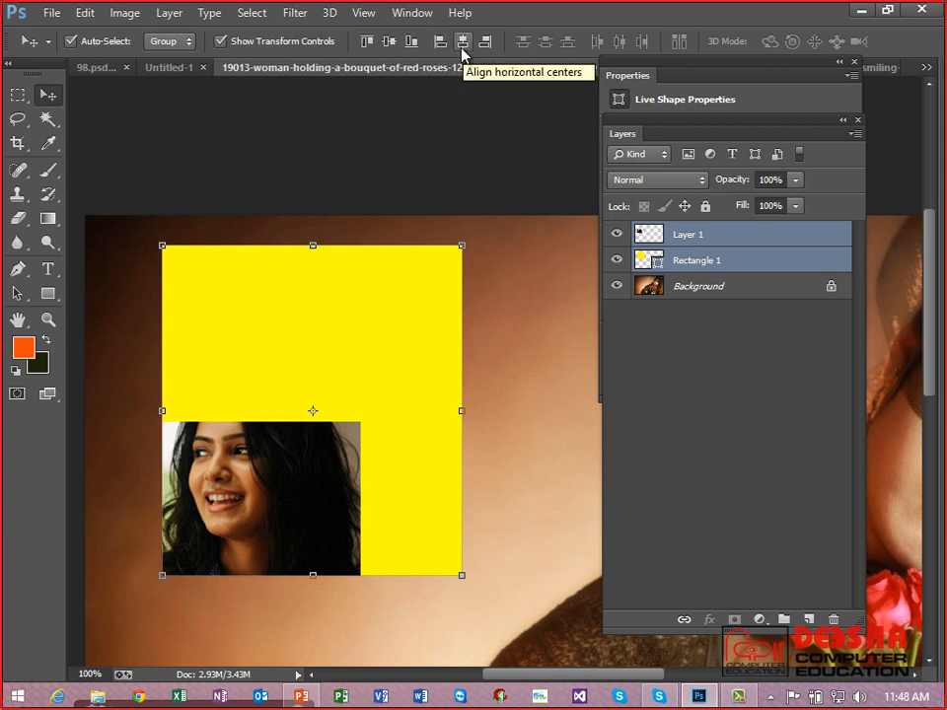
pyautogui.click(462, 43)
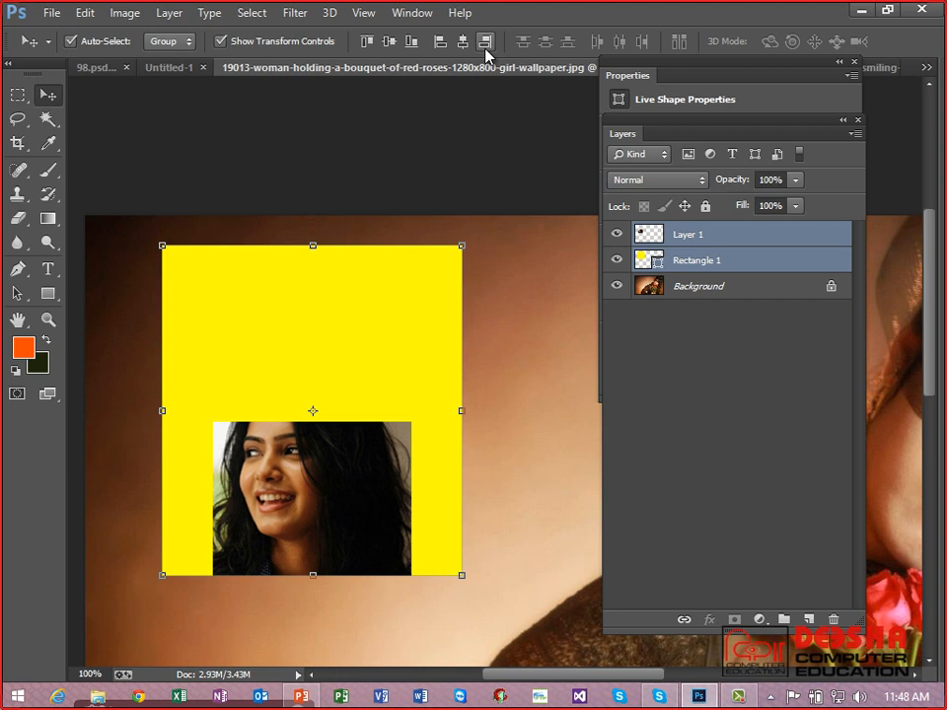
pyautogui.click(485, 49)
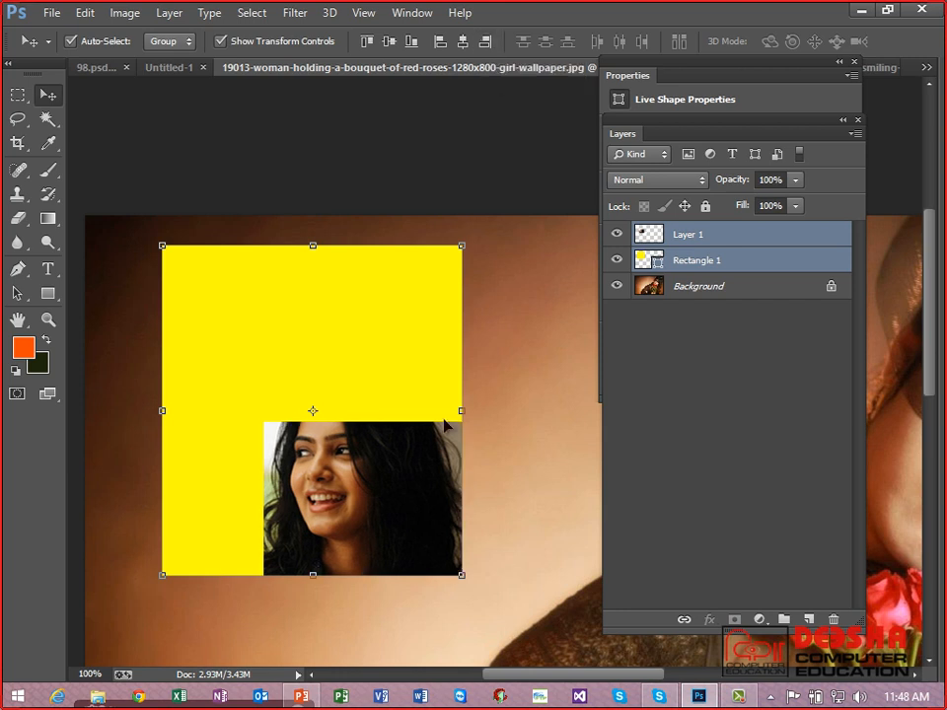
# Step: Center the photo vertically and horizontally within the yellow rectangle and deselect both layers
pyautogui.click(388, 44)
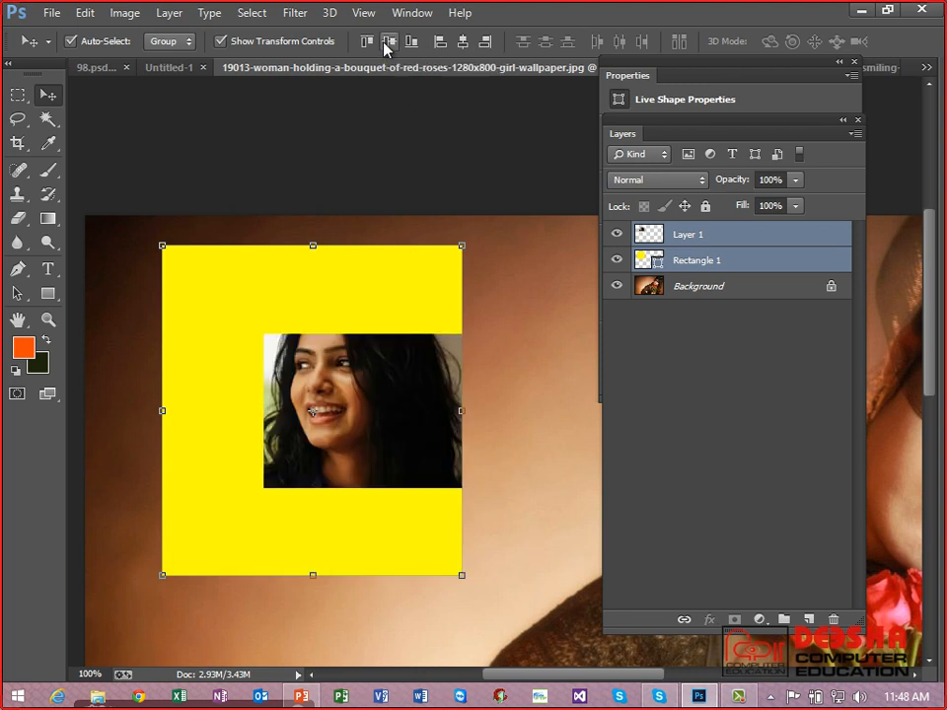
pyautogui.click(461, 44)
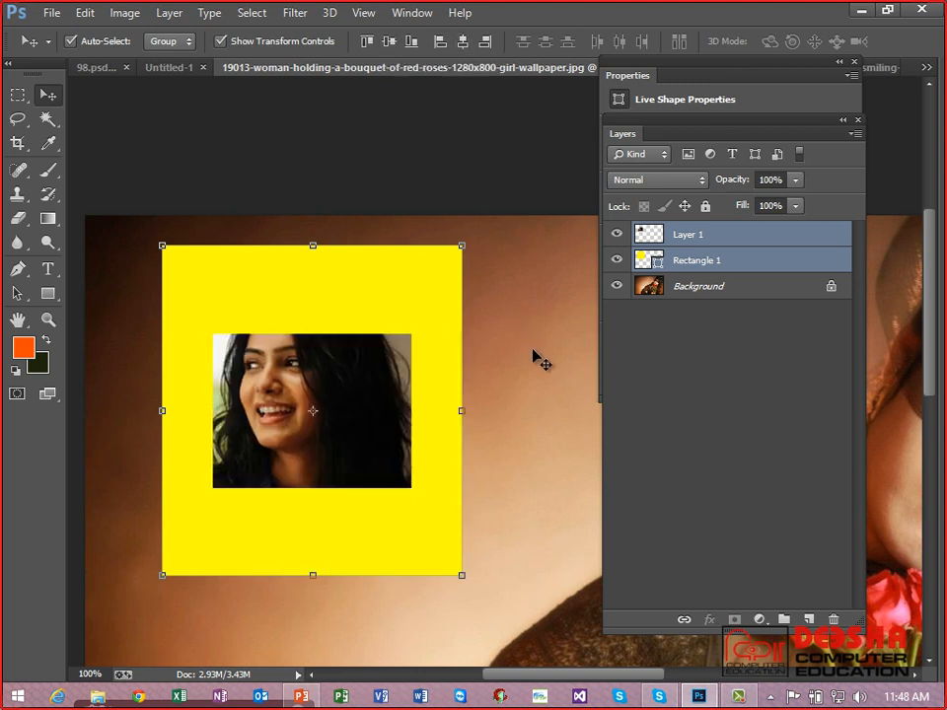
pyautogui.click(554, 371)
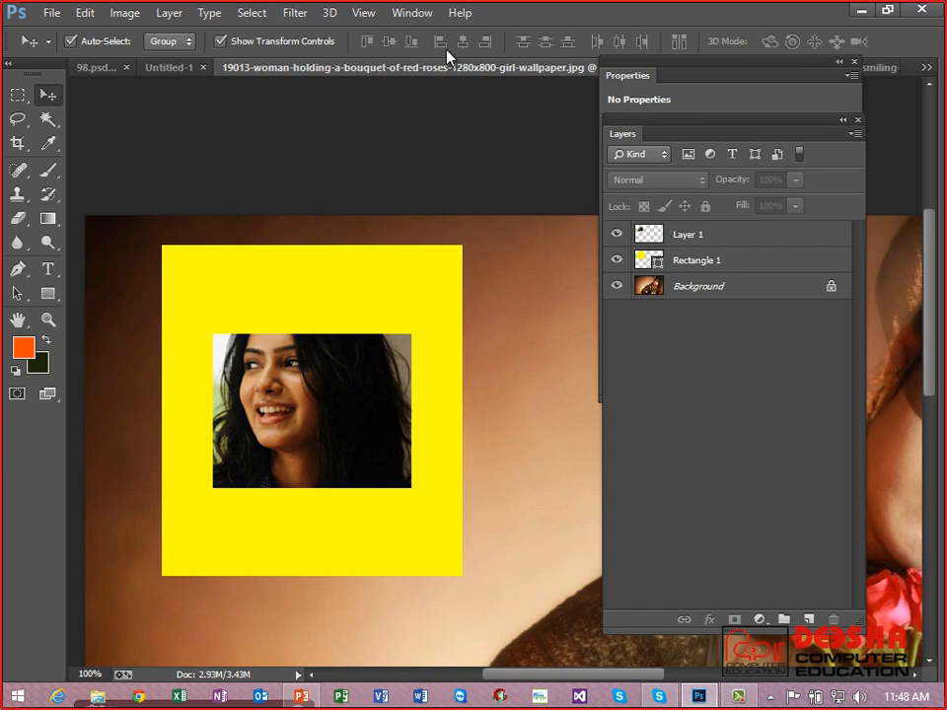
# Step: Move the photo out of the yellow rectangle to the lower-right area of the image
pyautogui.click(334, 290)
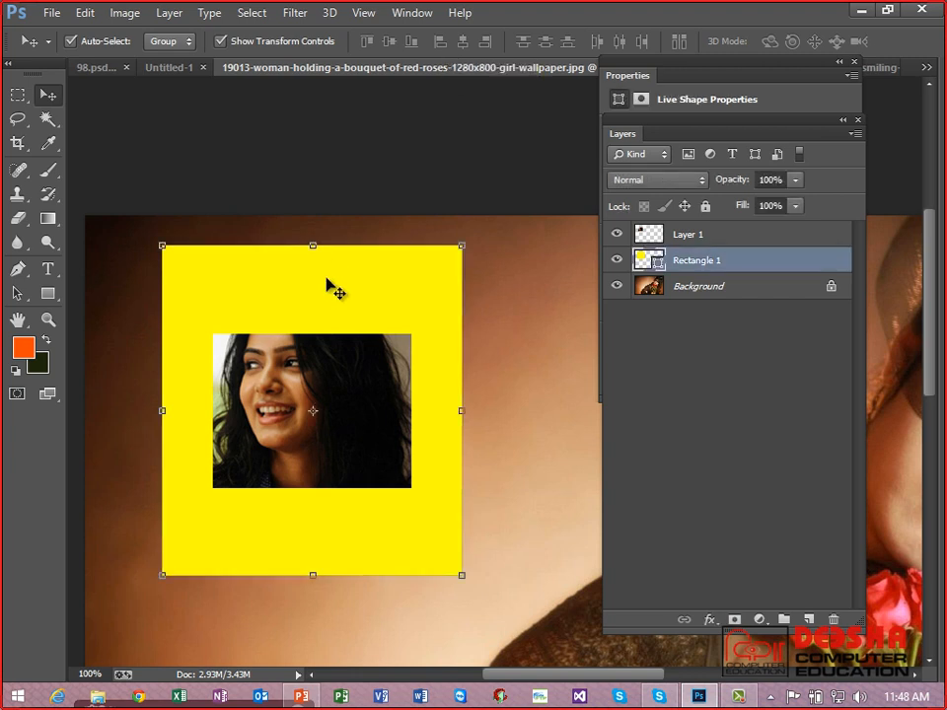
pyautogui.moveTo(317, 392); pyautogui.dragTo(313, 700)
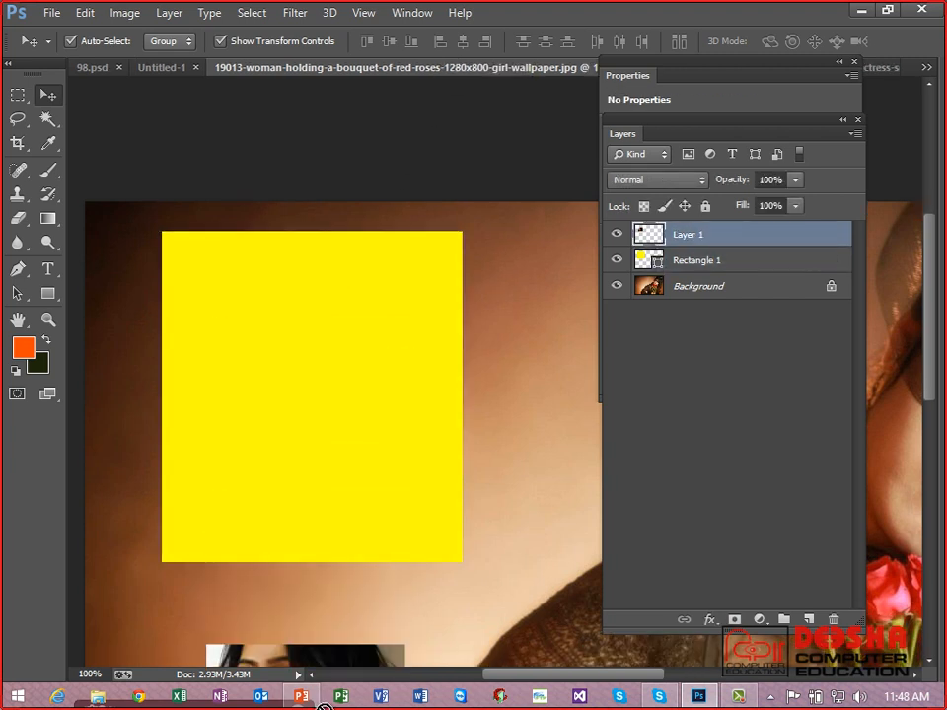
pyautogui.hotkey('ctrl', 'z')
pyautogui.moveTo(346, 431); pyautogui.dragTo(799, 572)
# Step: Scale the yellow rectangle down to a small, nearly square block near the image's upper-left corner
pyautogui.click(440, 518)
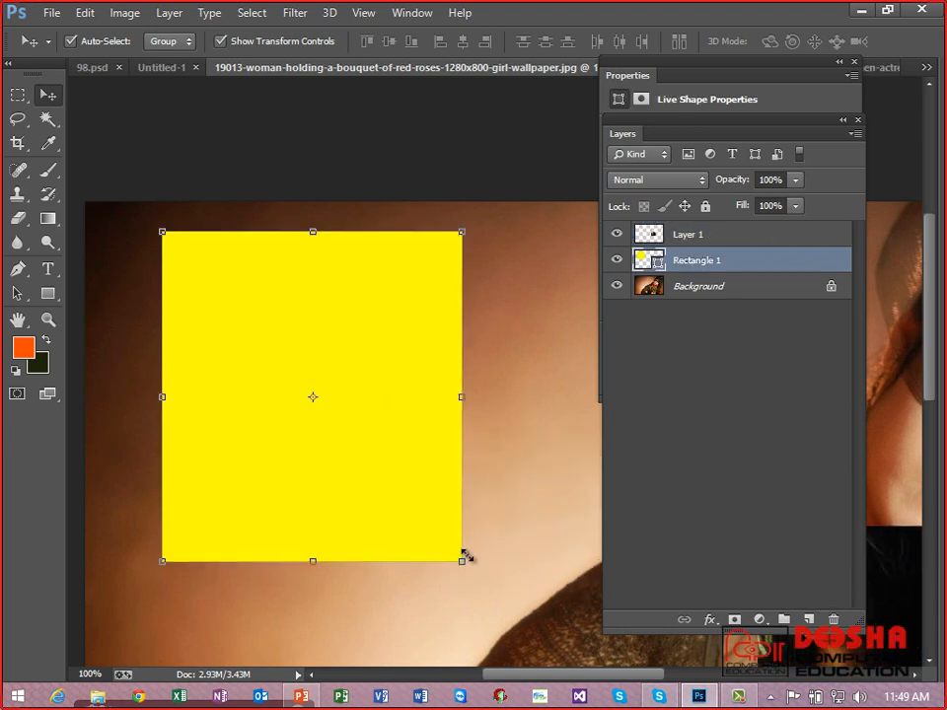
pyautogui.moveTo(461, 561); pyautogui.dragTo(187, 311)
pyautogui.press('Return')
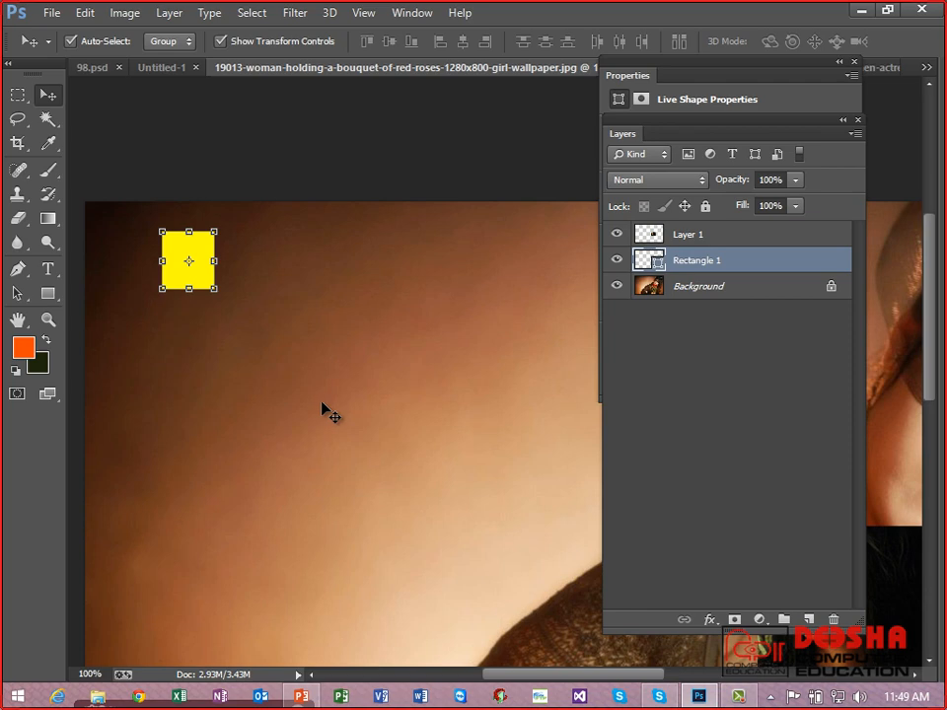
# Step: Duplicate the yellow rectangle's layer, place the copy just right of the original at the same height and deselect it
pyautogui.rightClick(697, 269)
pyautogui.click(375, 175)
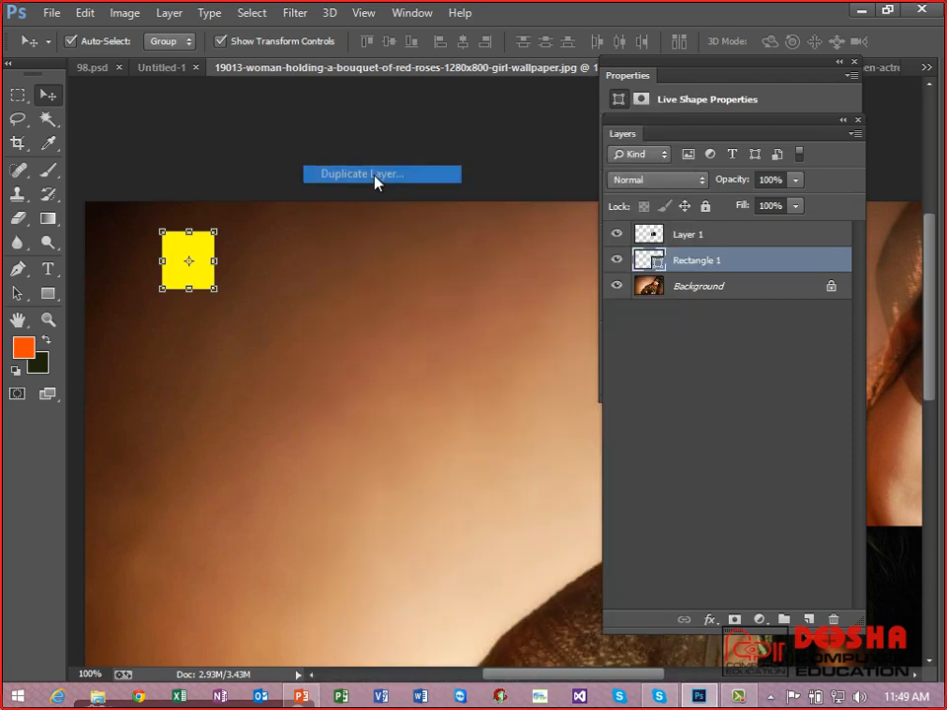
pyautogui.click(628, 208)
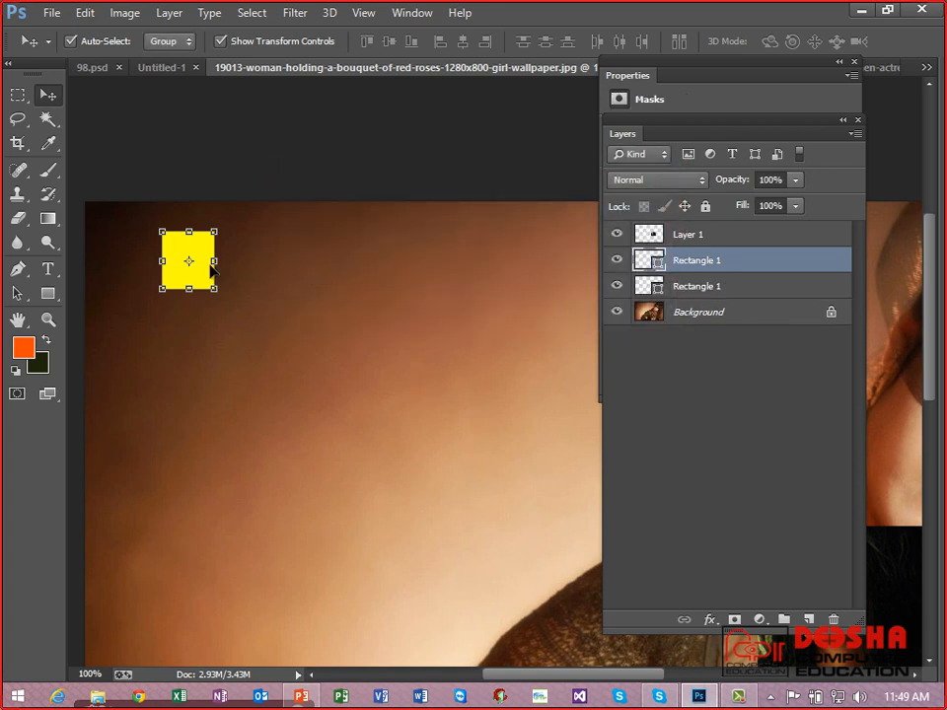
pyautogui.moveTo(174, 249); pyautogui.dragTo(258, 276)
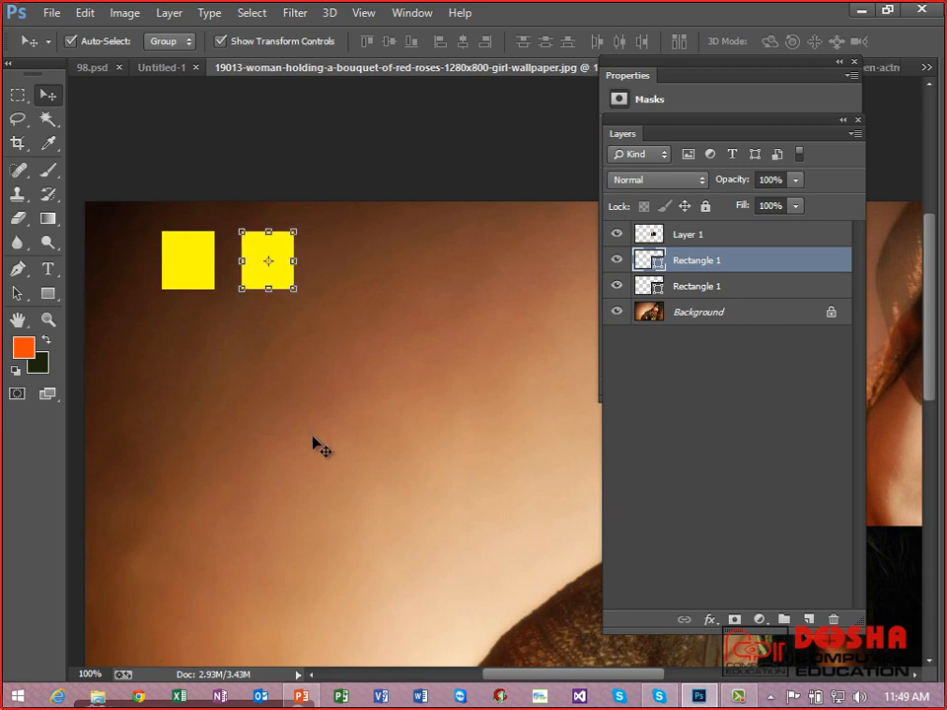
pyautogui.click(218, 296)
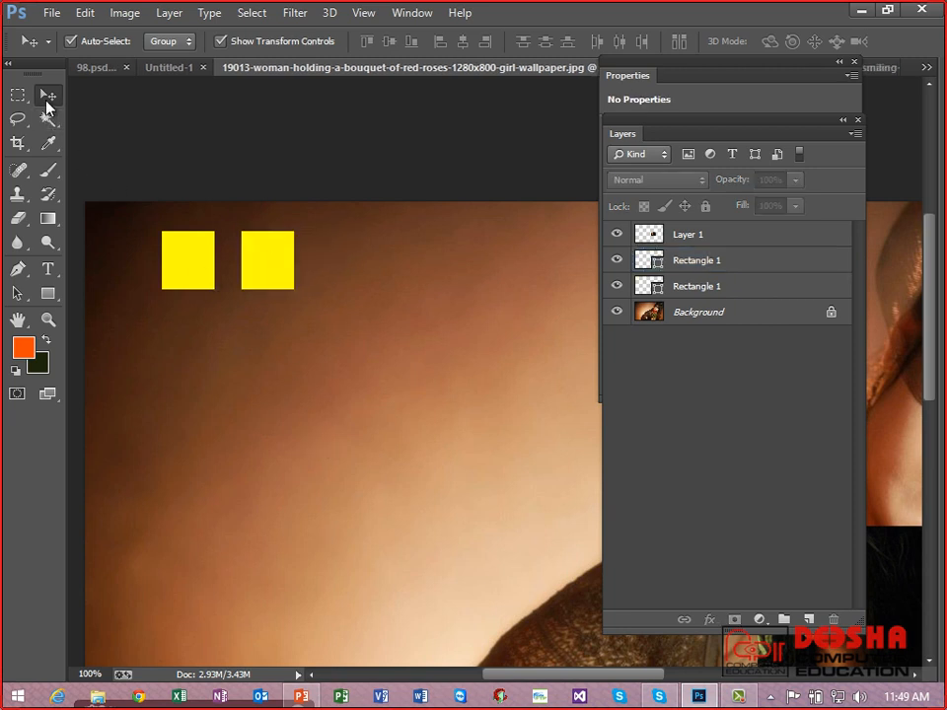
# Step: Copy the second yellow square horizontally to make a third square to its right and deselect it
pyautogui.press('alt')
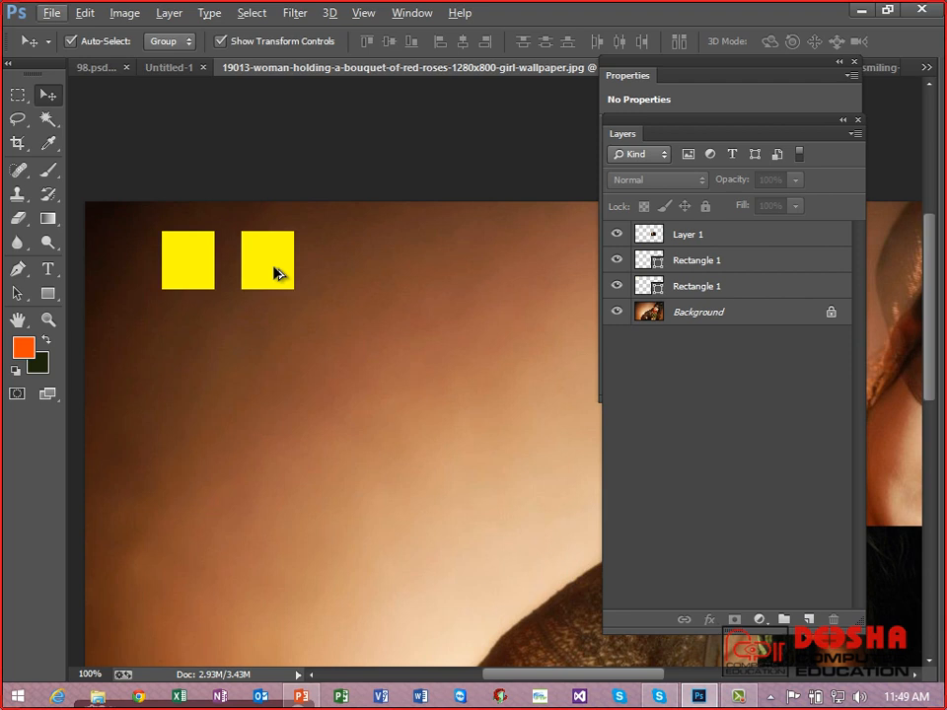
pyautogui.press('alt')
pyautogui.press('alt')
pyautogui.press('alt')
pyautogui.moveTo(259, 264); pyautogui.dragTo(347, 266)
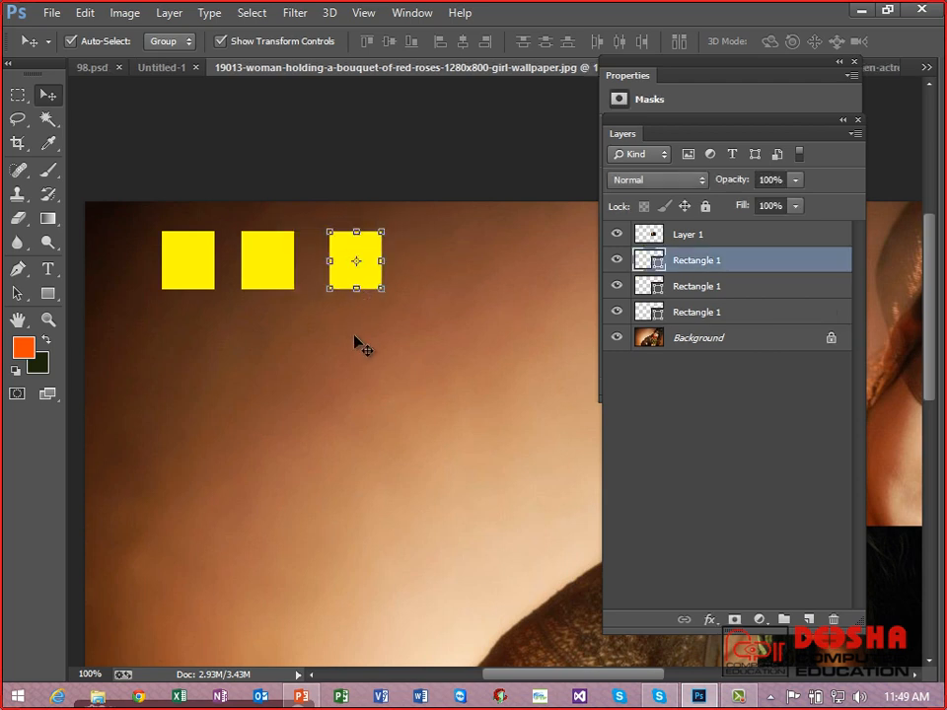
pyautogui.click(353, 359)
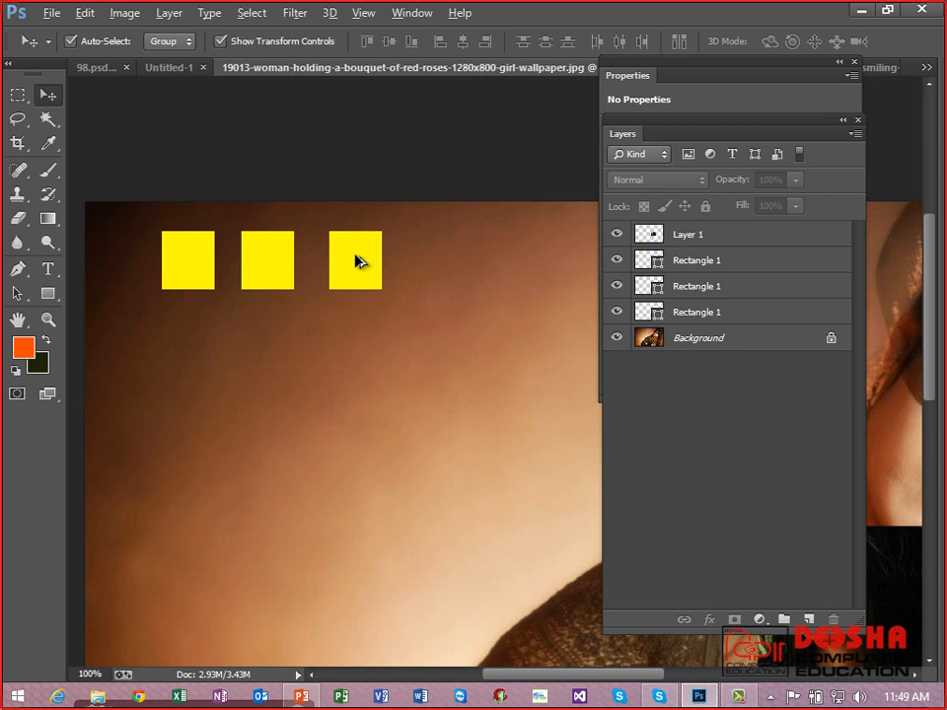
# Step: Copy the third yellow square about 3.8 cm straight to the right as a fourth square and deselect it
pyautogui.moveTo(355, 254); pyautogui.dragTo(448, 258)
pyautogui.click(388, 317)
pyautogui.moveTo(359, 256); pyautogui.dragTo(418, 259)
pyautogui.click(401, 349)
pyautogui.moveTo(358, 265); pyautogui.dragTo(458, 265)
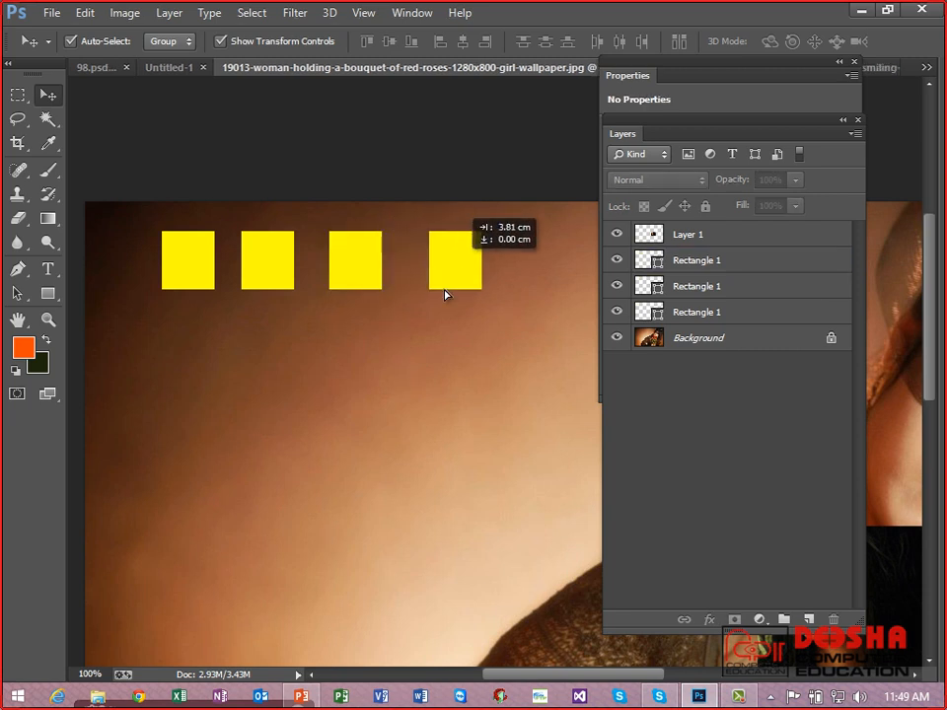
pyautogui.click(395, 383)
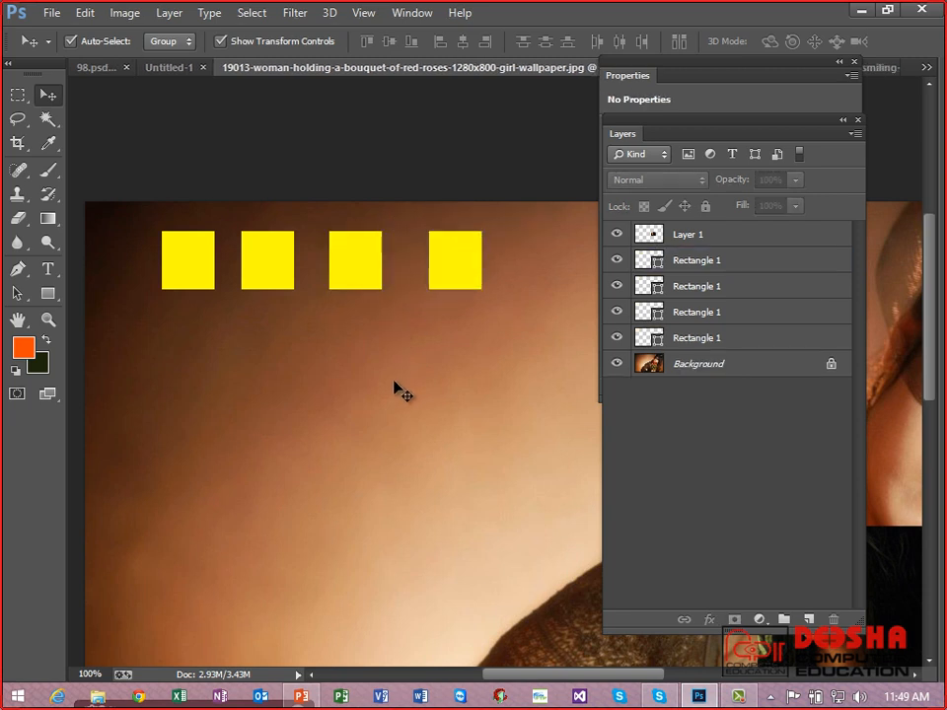
# Step: Zoom in on the four yellow squares, close the Properties panel and collapse the Layers panel to show the whole row
pyautogui.press('z')
pyautogui.moveTo(99, 194); pyautogui.dragTo(158, 239)
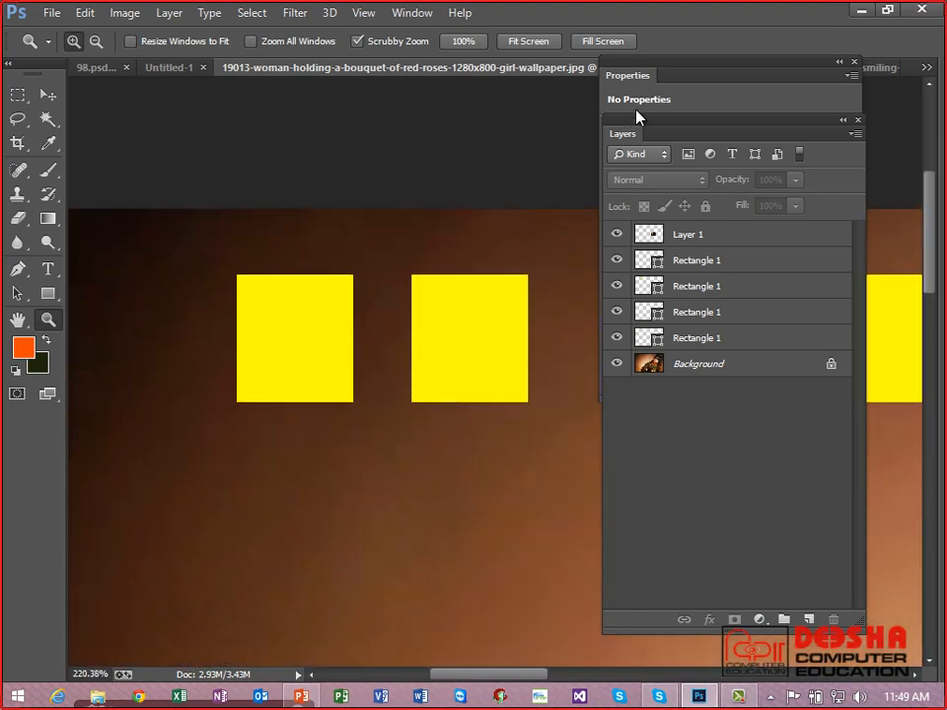
pyautogui.click(720, 110)
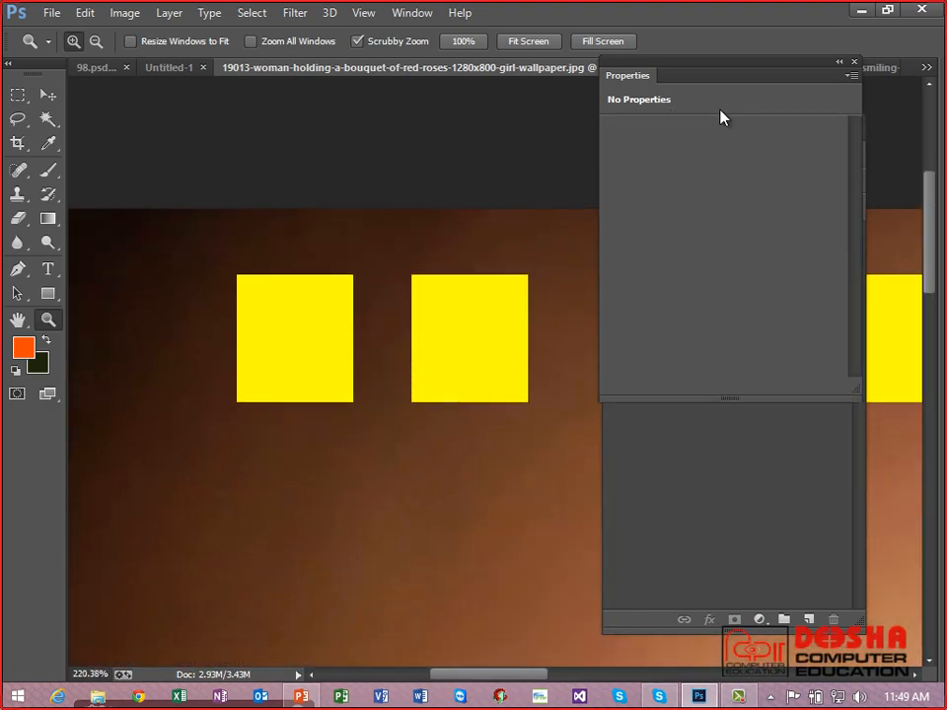
pyautogui.click(855, 62)
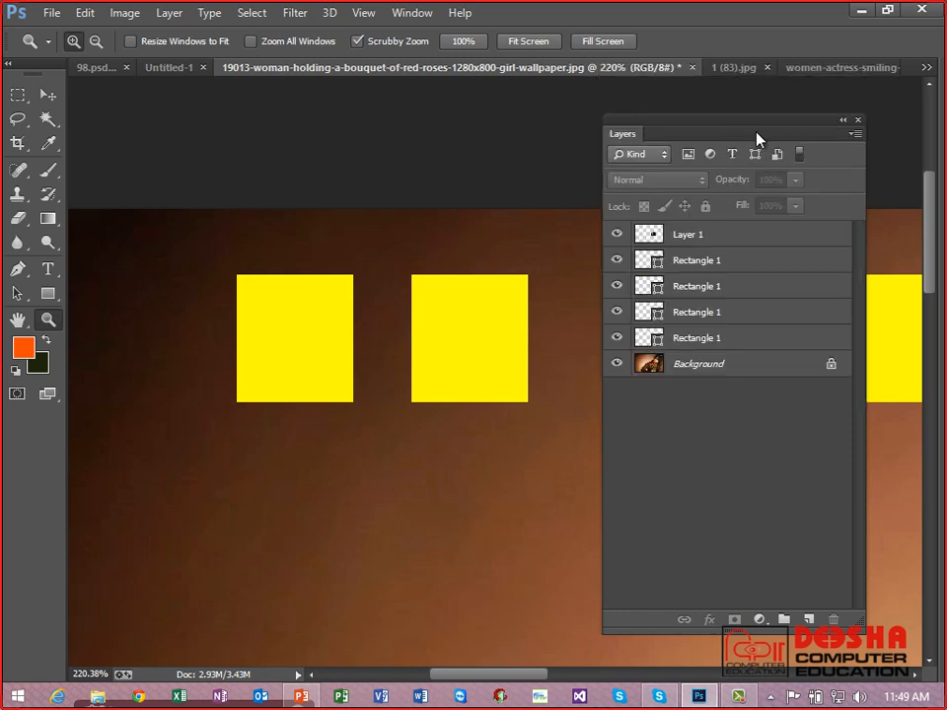
pyautogui.click(844, 119)
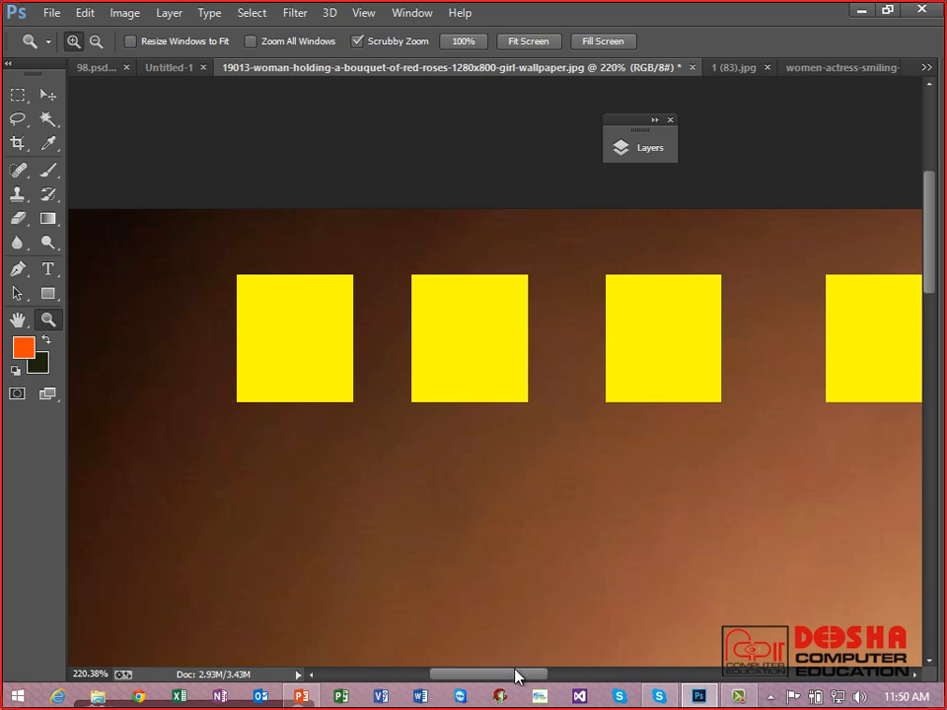
pyautogui.moveTo(515, 675); pyautogui.dragTo(525, 675)
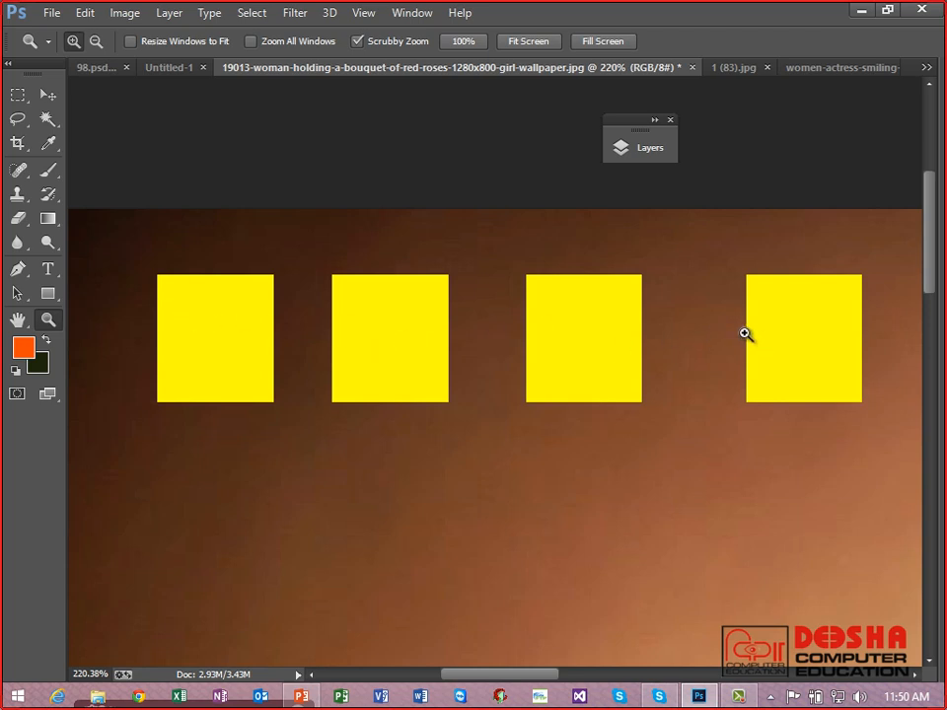
# Step: Select all four yellow squares with the Move tool, distribute them by top edges and deselect them
pyautogui.click(51, 95)
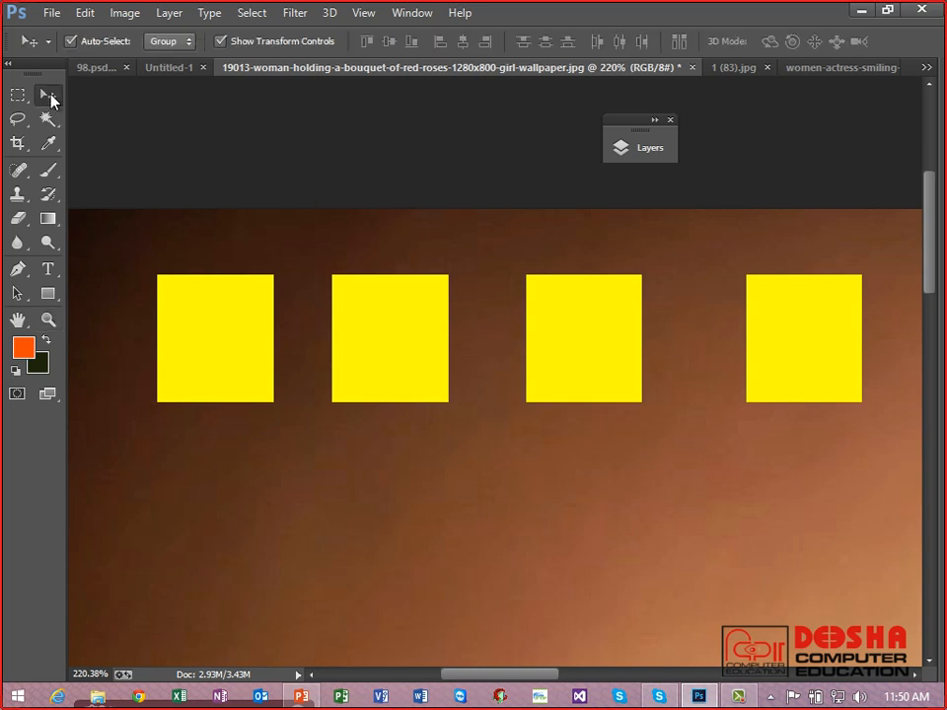
pyautogui.click(217, 346)
pyautogui.keyDown('shift'); pyautogui.click(353, 342); pyautogui.keyUp('shift')
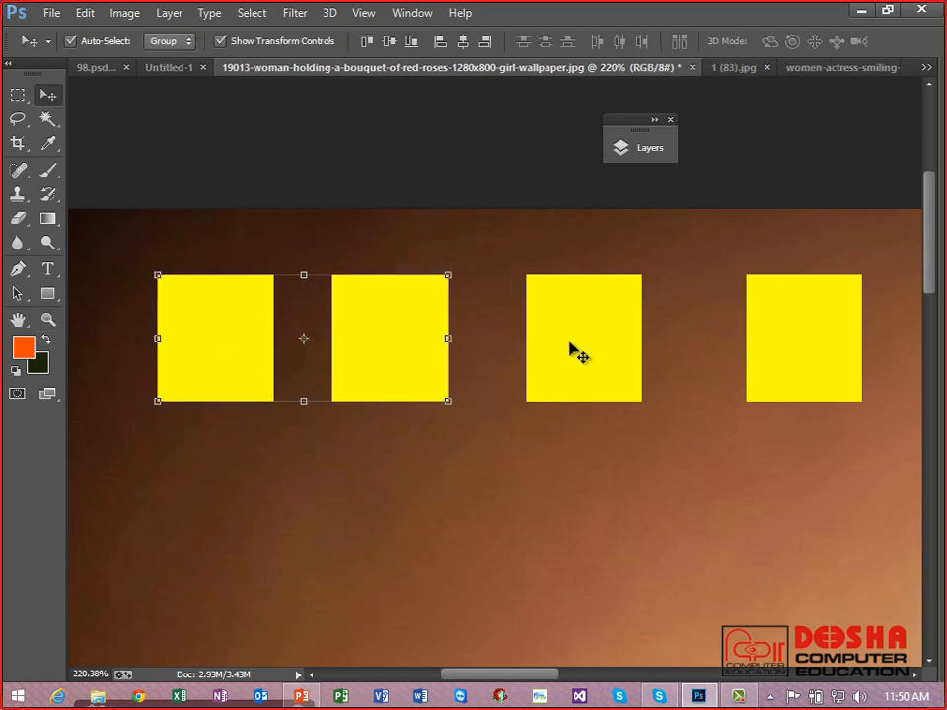
pyautogui.keyDown('shift'); pyautogui.click(571, 351); pyautogui.keyUp('shift')
pyautogui.keyDown('shift'); pyautogui.click(807, 341); pyautogui.keyUp('shift')
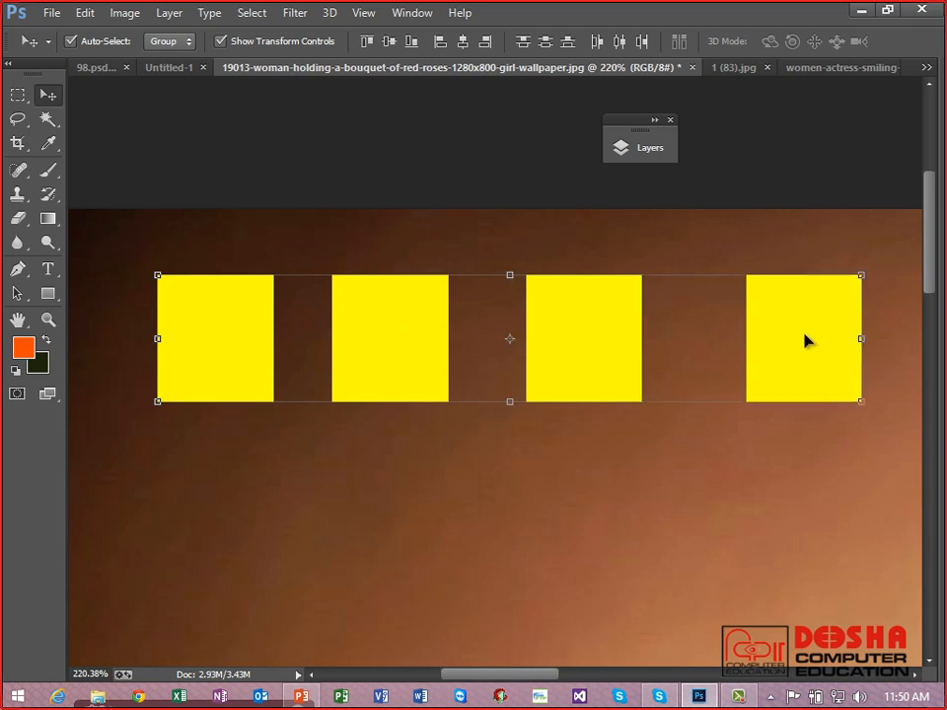
pyautogui.click(519, 40)
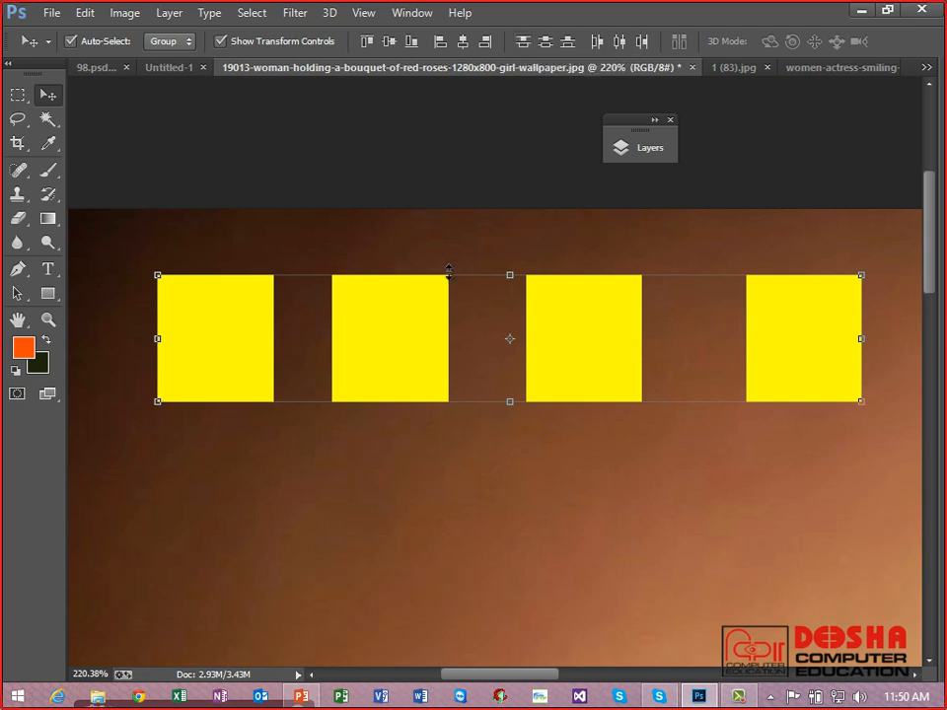
pyautogui.click(468, 236)
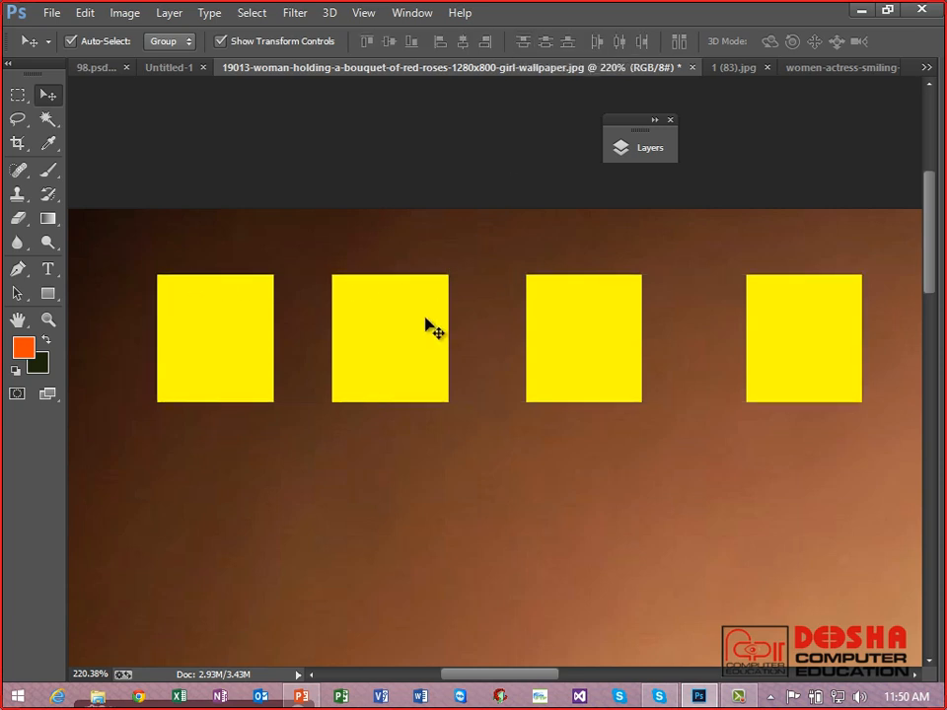
# Step: Stagger the squares by lowering the second and third and moving the fourth up and to the left
pyautogui.moveTo(414, 345); pyautogui.dragTo(407, 374)
pyautogui.moveTo(580, 359); pyautogui.dragTo(575, 402)
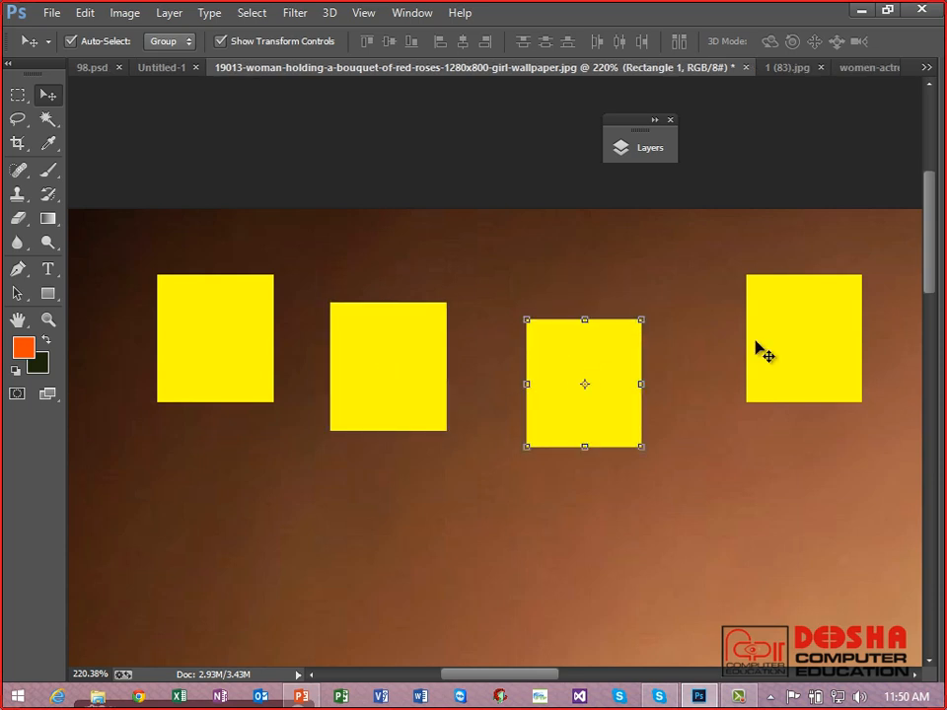
pyautogui.moveTo(785, 325); pyautogui.dragTo(736, 272)
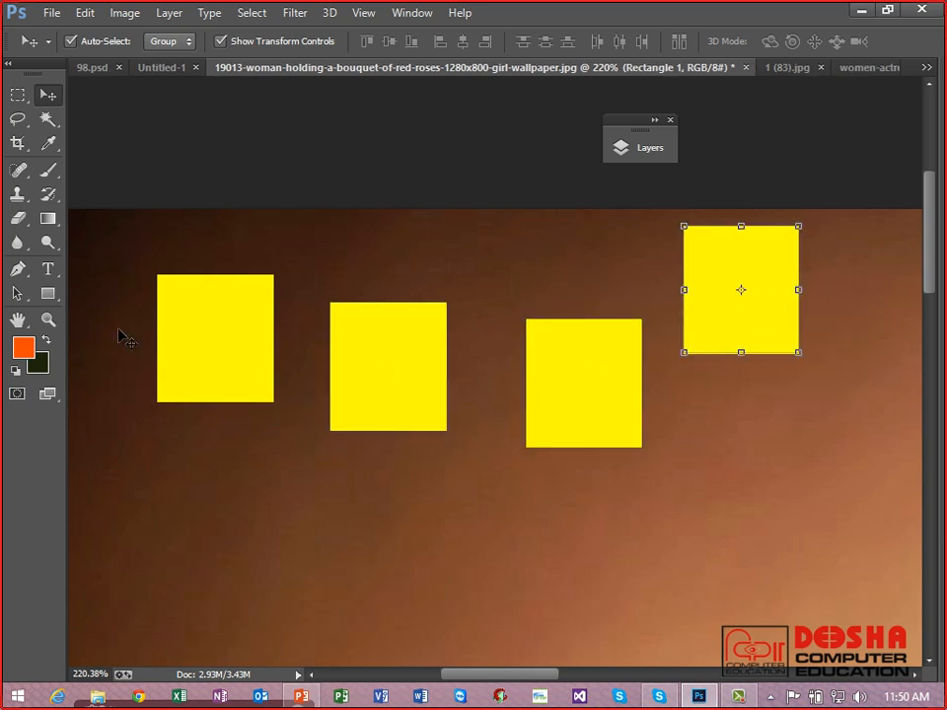
# Step: Select all four staggered squares and distribute them by their top edges
pyautogui.click(226, 332)
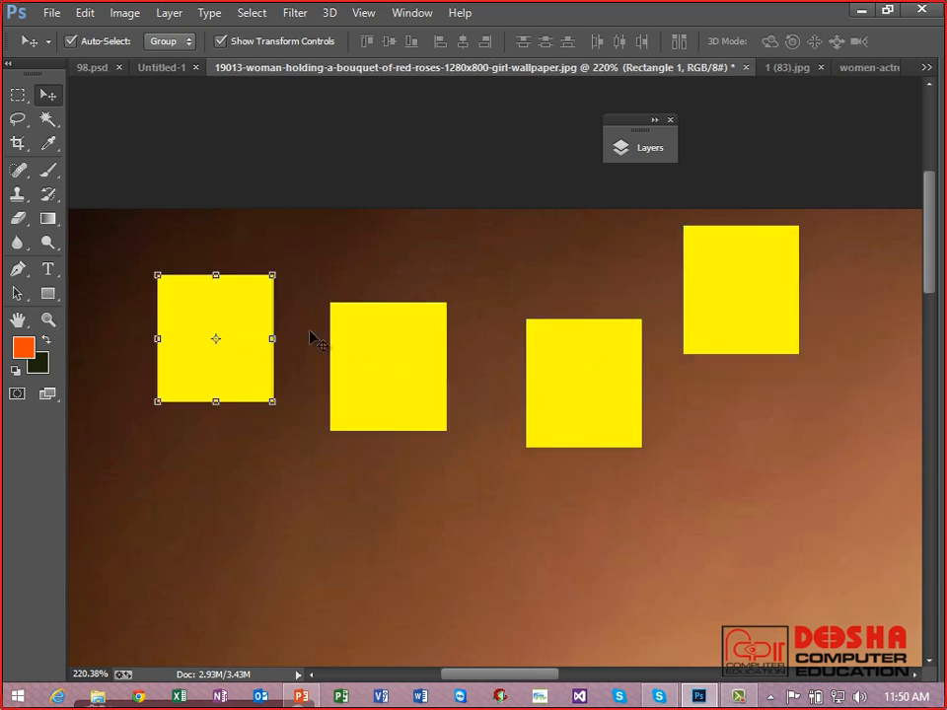
pyautogui.keyDown('shift'); pyautogui.click(379, 340); pyautogui.keyUp('shift')
pyautogui.keyDown('shift'); pyautogui.click(607, 365); pyautogui.keyUp('shift')
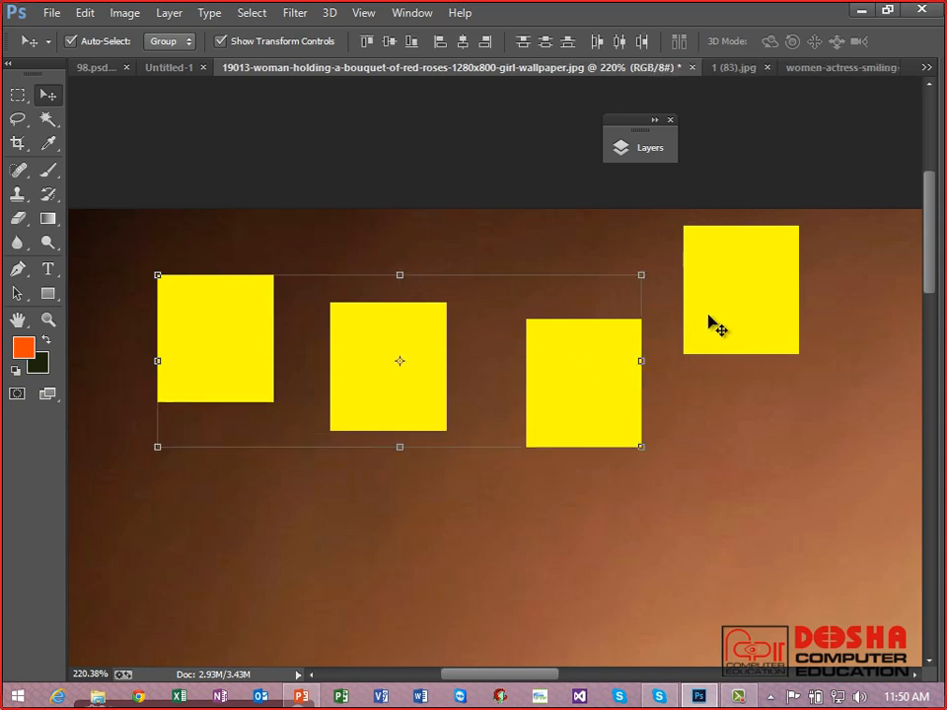
pyautogui.keyDown('shift'); pyautogui.click(711, 321); pyautogui.keyUp('shift')
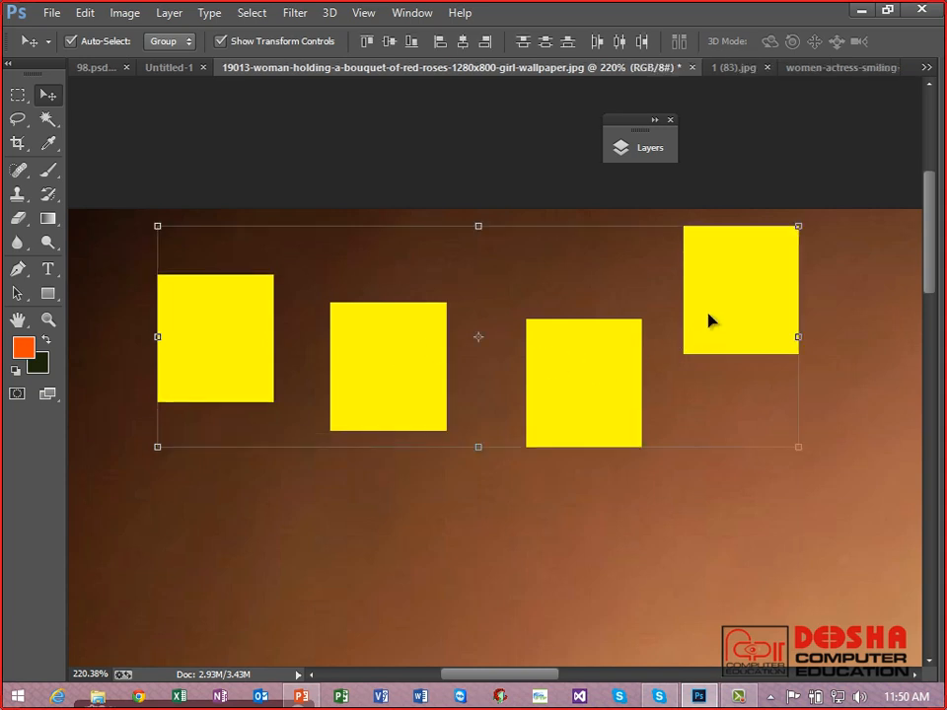
pyautogui.click(524, 44)
pyautogui.click(924, 371)
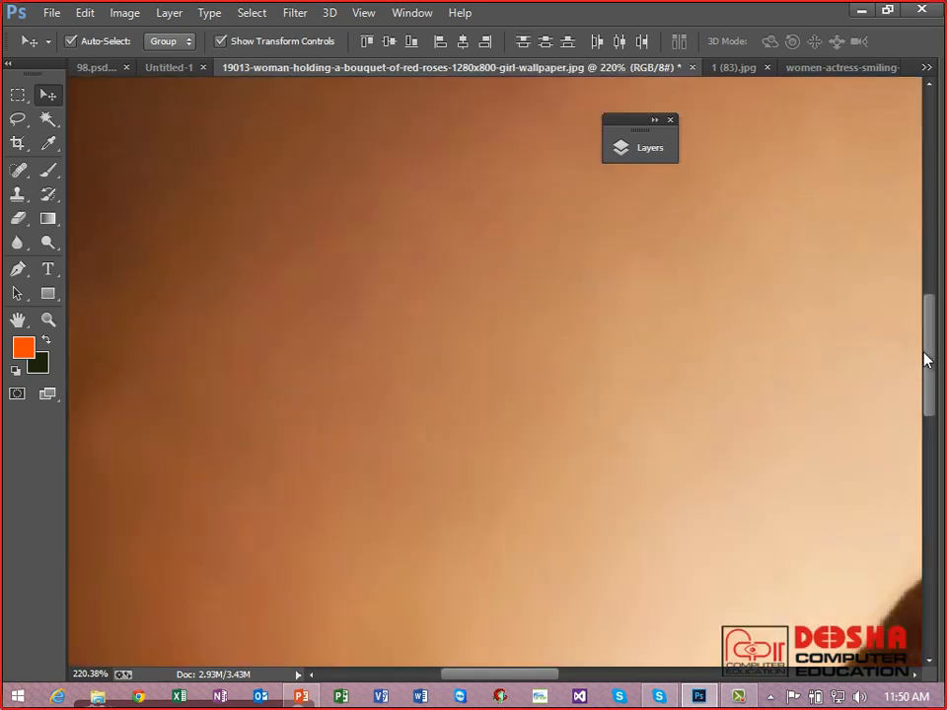
pyautogui.moveTo(923, 359); pyautogui.dragTo(921, 236)
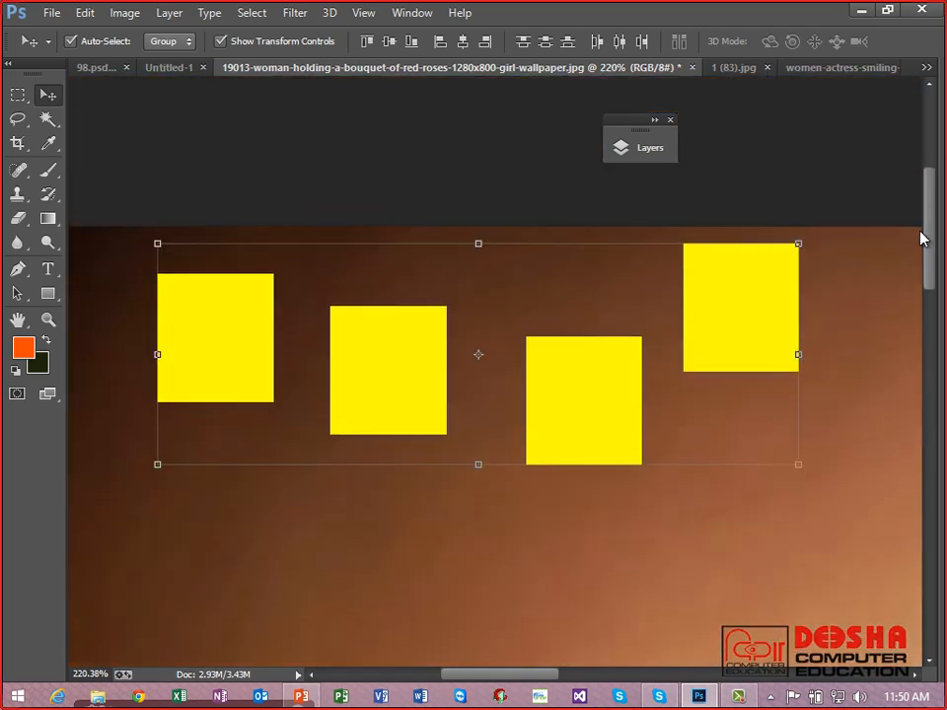
# Step: Align the four squares by top edges, distribute them by left edges and deselect them
pyautogui.click(367, 40)
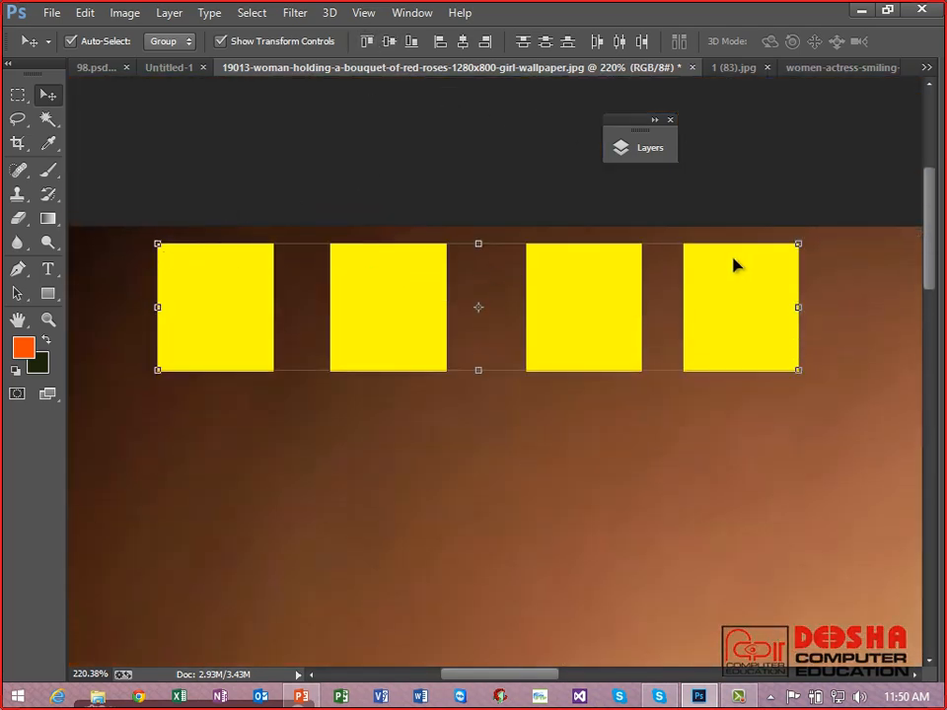
pyautogui.click(599, 44)
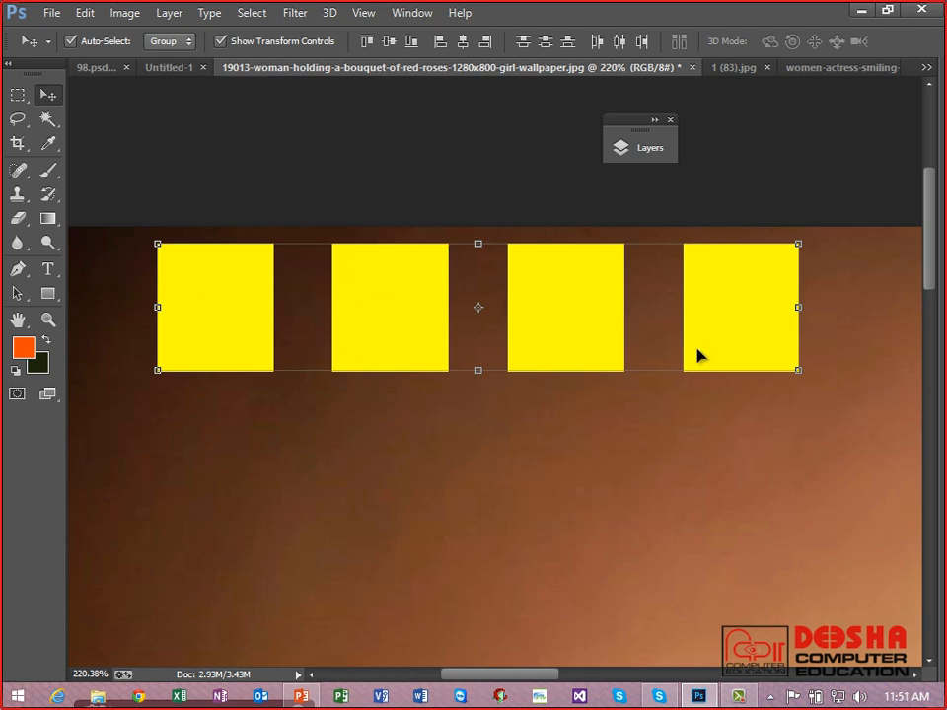
pyautogui.click(639, 449)
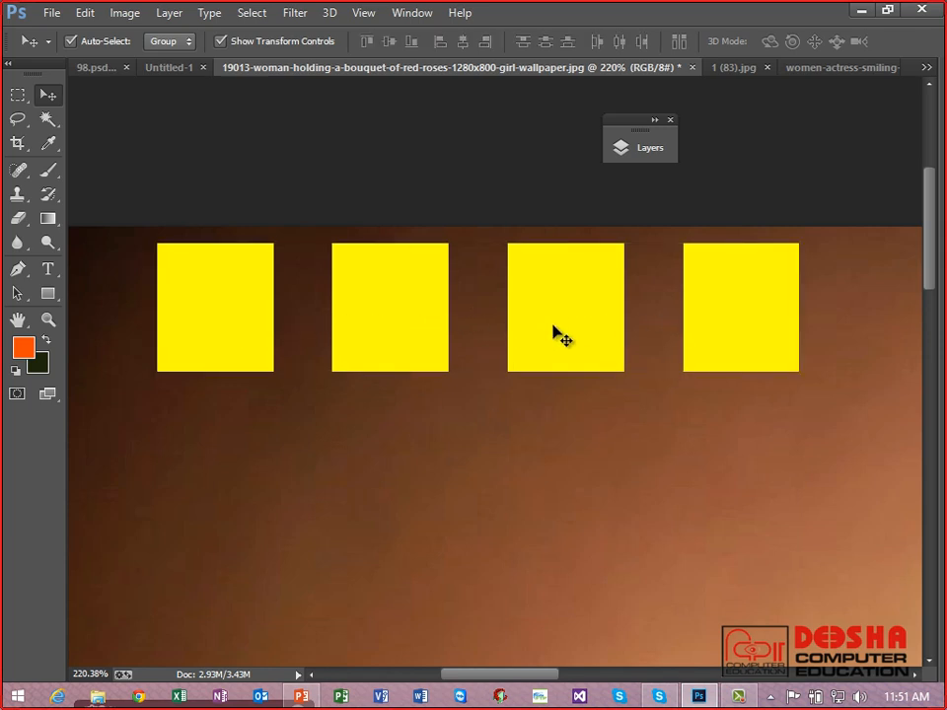
# Step: Space the row unevenly by moving the second square left and the third and fourth squares right
pyautogui.moveTo(387, 307); pyautogui.dragTo(353, 309)
pyautogui.moveTo(584, 318); pyautogui.dragTo(605, 316)
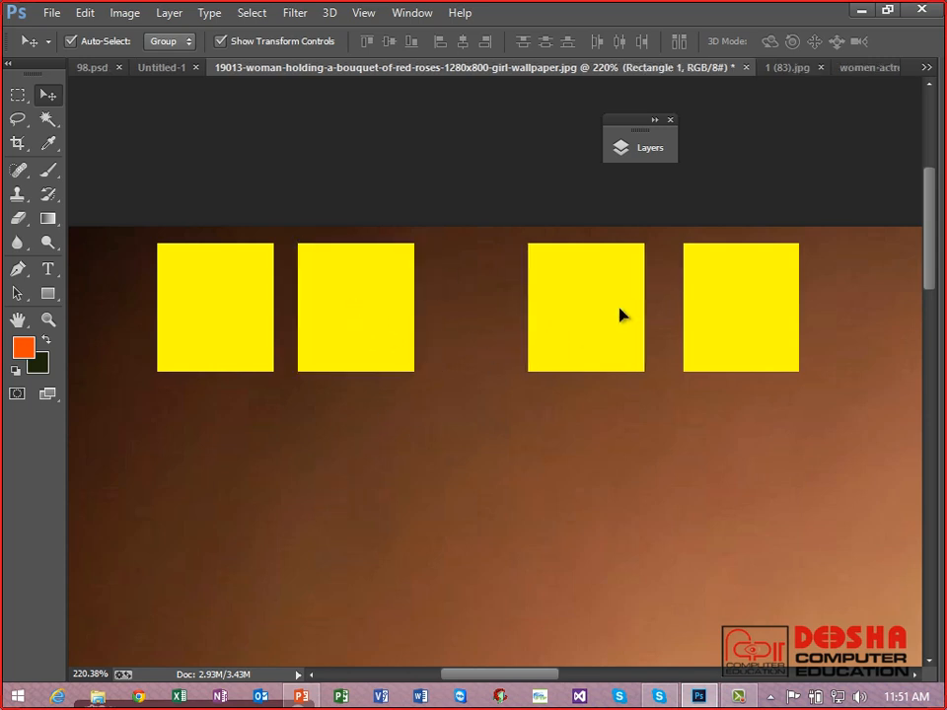
pyautogui.moveTo(719, 315); pyautogui.dragTo(723, 318)
pyautogui.moveTo(797, 315); pyautogui.dragTo(806, 309)
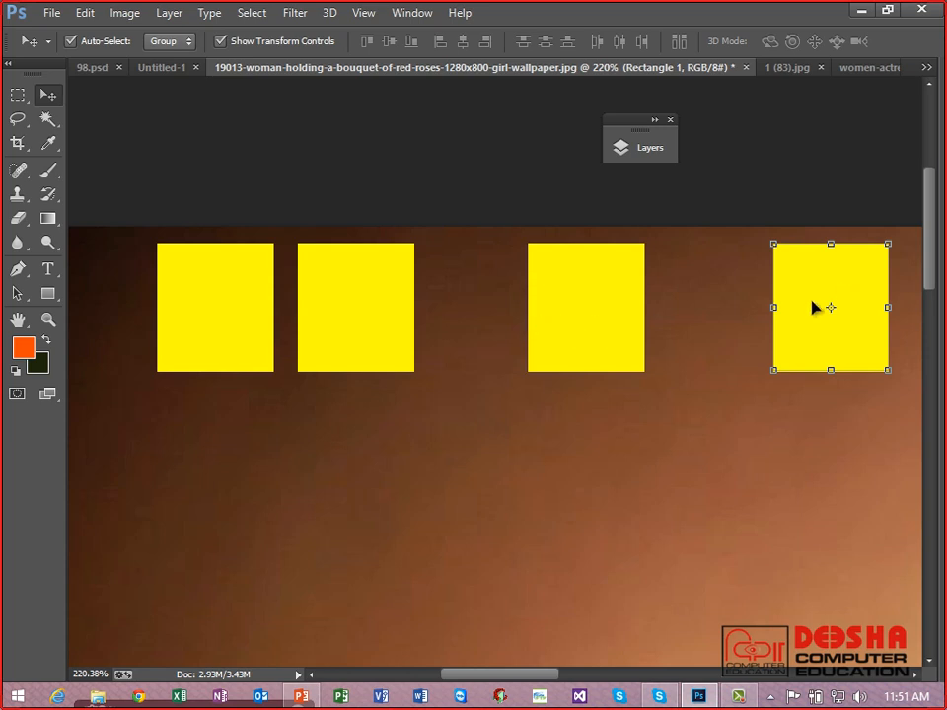
# Step: Select all four unevenly spaced squares, distribute them by their left edges and deselect them
pyautogui.keyDown('shift'); pyautogui.click(582, 300); pyautogui.keyUp('shift')
pyautogui.keyDown('shift'); pyautogui.click(380, 286); pyautogui.keyUp('shift')
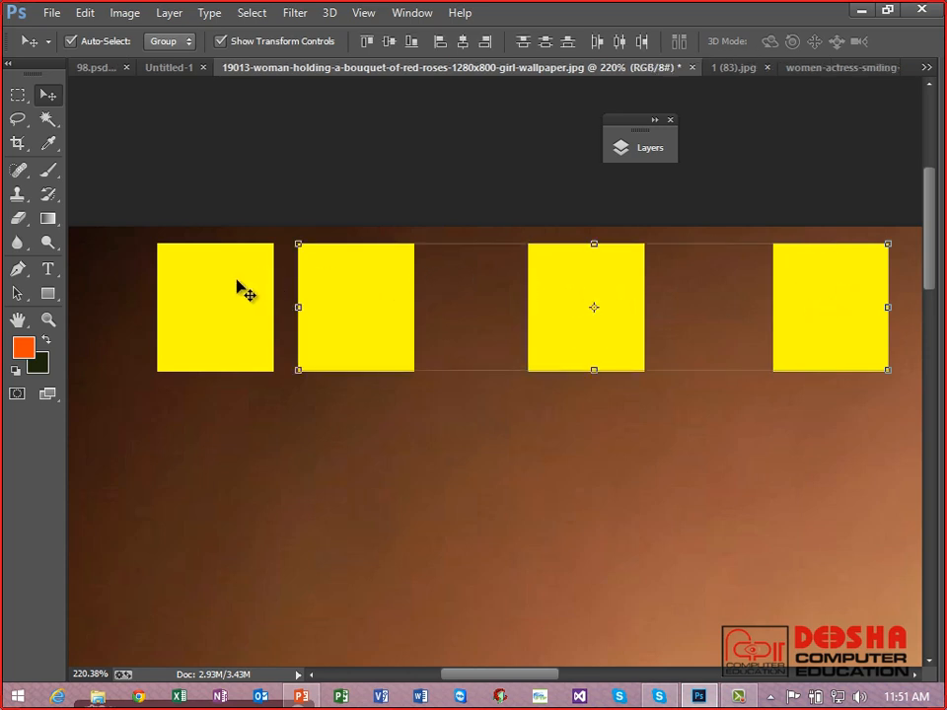
pyautogui.keyDown('shift'); pyautogui.click(230, 290); pyautogui.keyUp('shift')
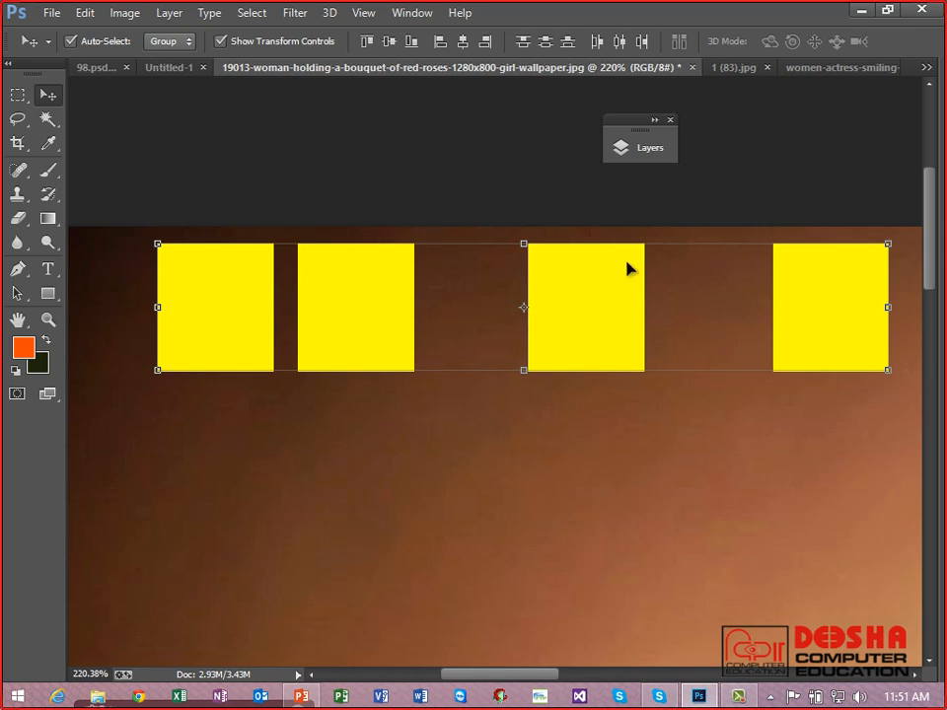
pyautogui.click(600, 44)
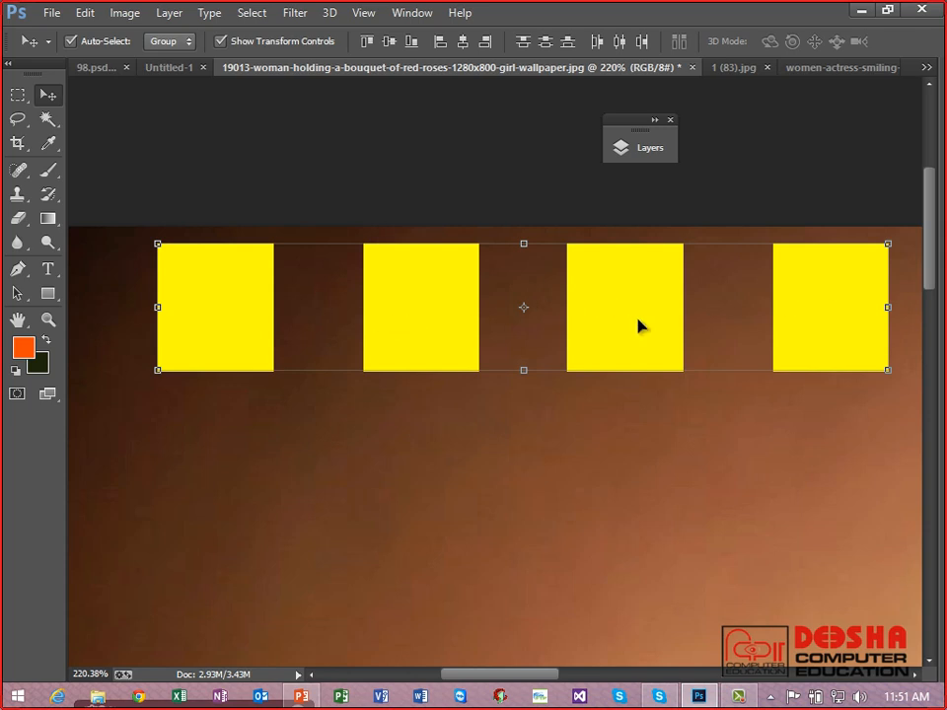
pyautogui.click(326, 487)
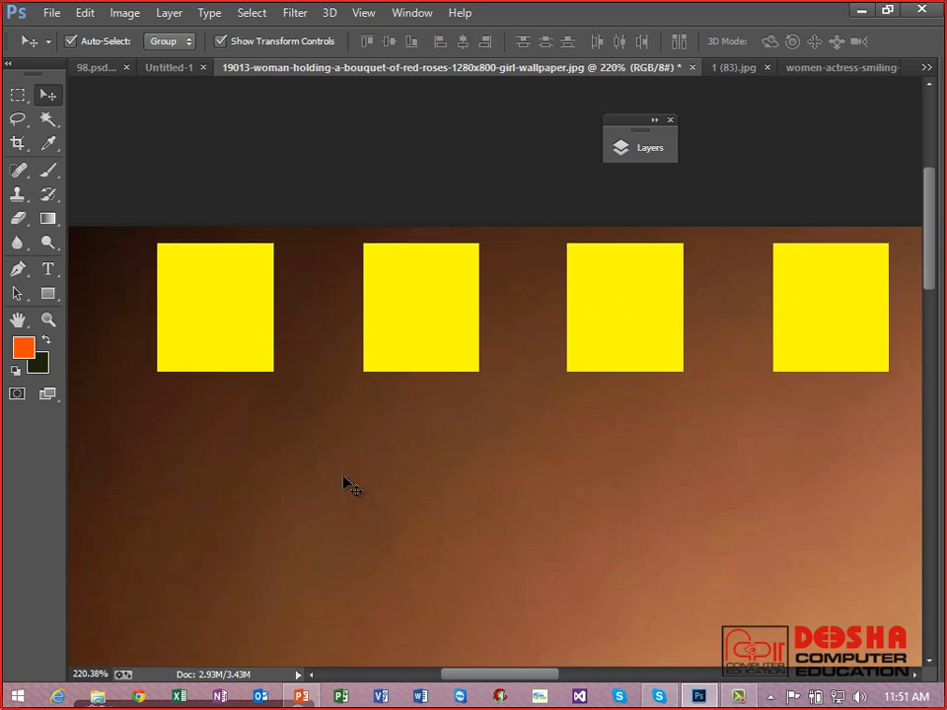
# Step: Add the text "Adobe Photoshop" in the empty area below the squares and scale it up to more than twice its size
pyautogui.moveTo(348, 484); pyautogui.dragTo(324, 203)
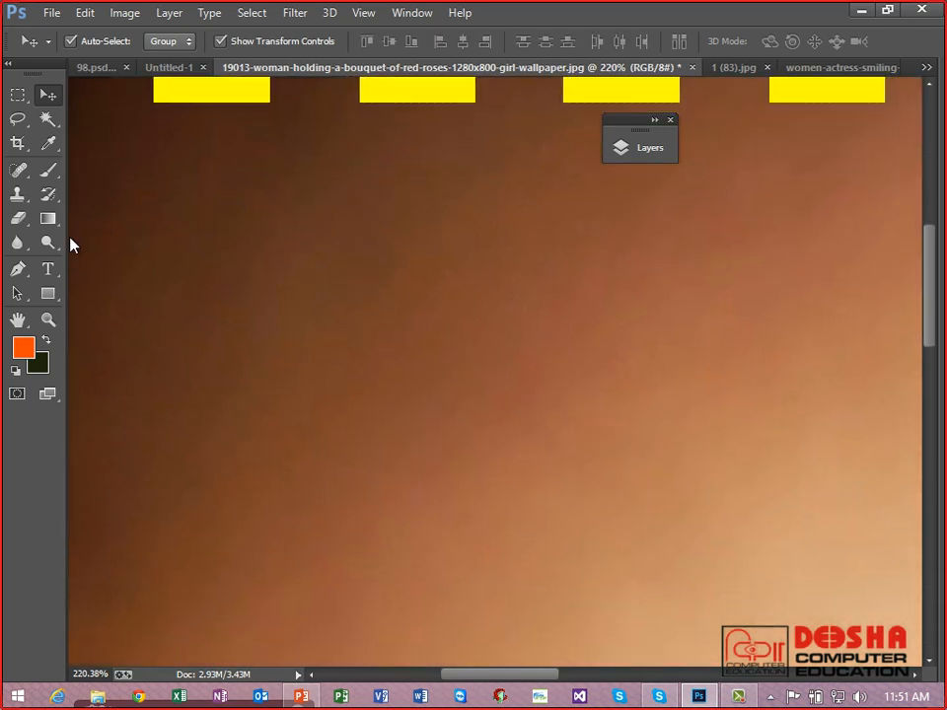
pyautogui.click(47, 268)
pyautogui.click(131, 216)
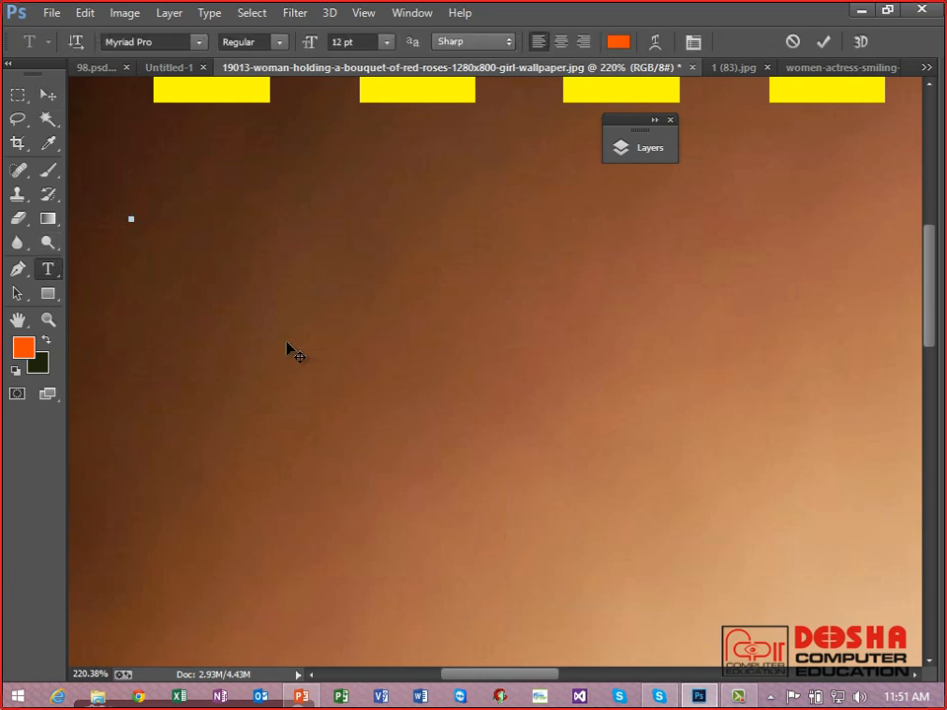
pyautogui.write('Adobe Photo')
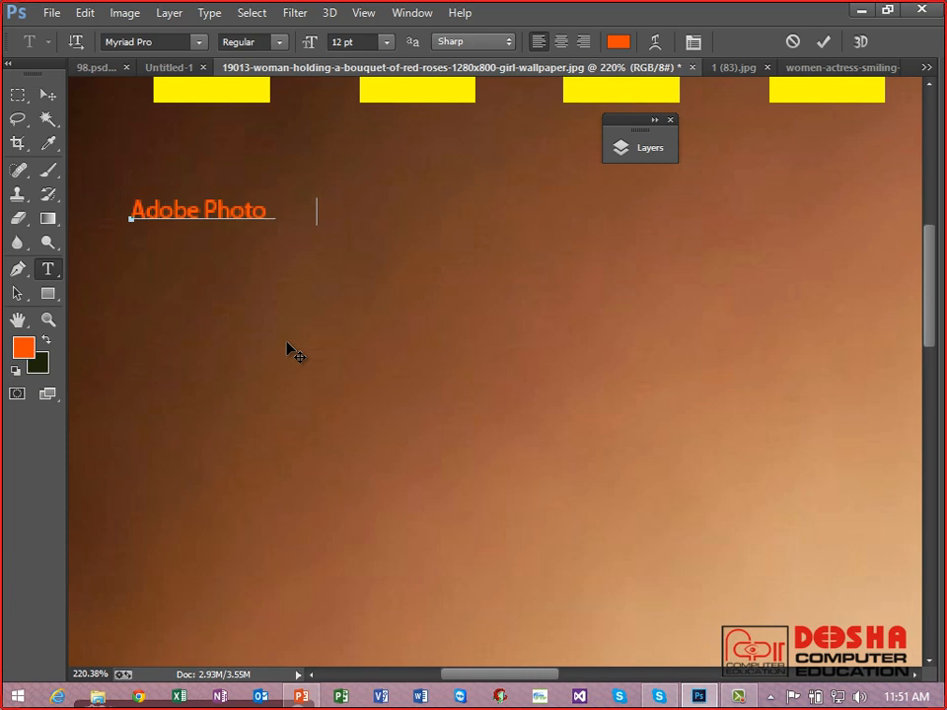
pyautogui.write('shopt')
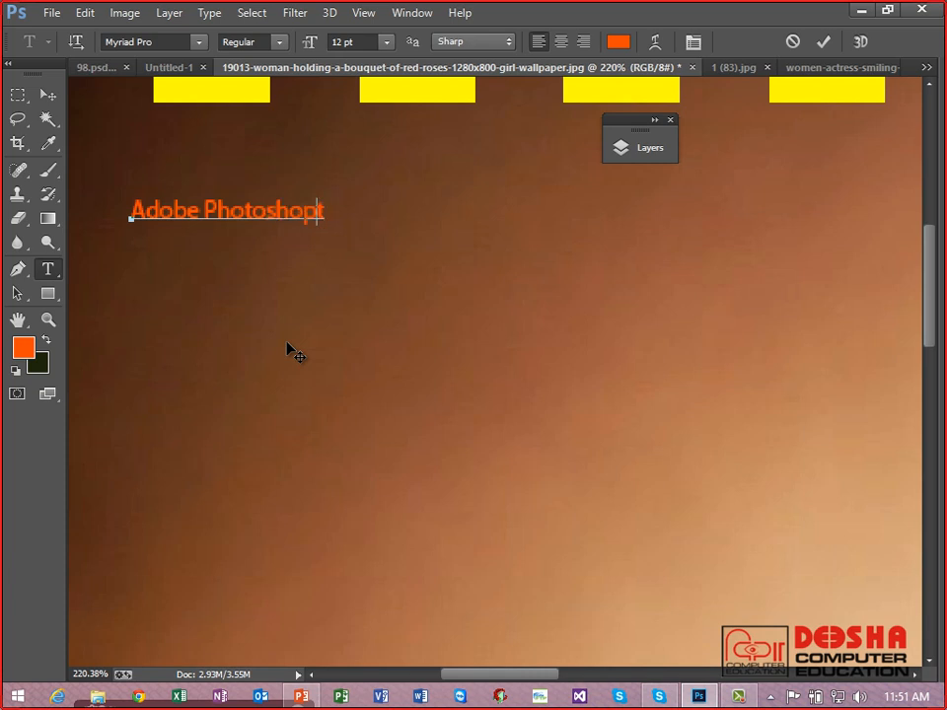
pyautogui.press('BackSpace')
pyautogui.press('BackSpace')
pyautogui.write('p')
pyautogui.hotkey('ctrl', 'a')
pyautogui.click(47, 94)
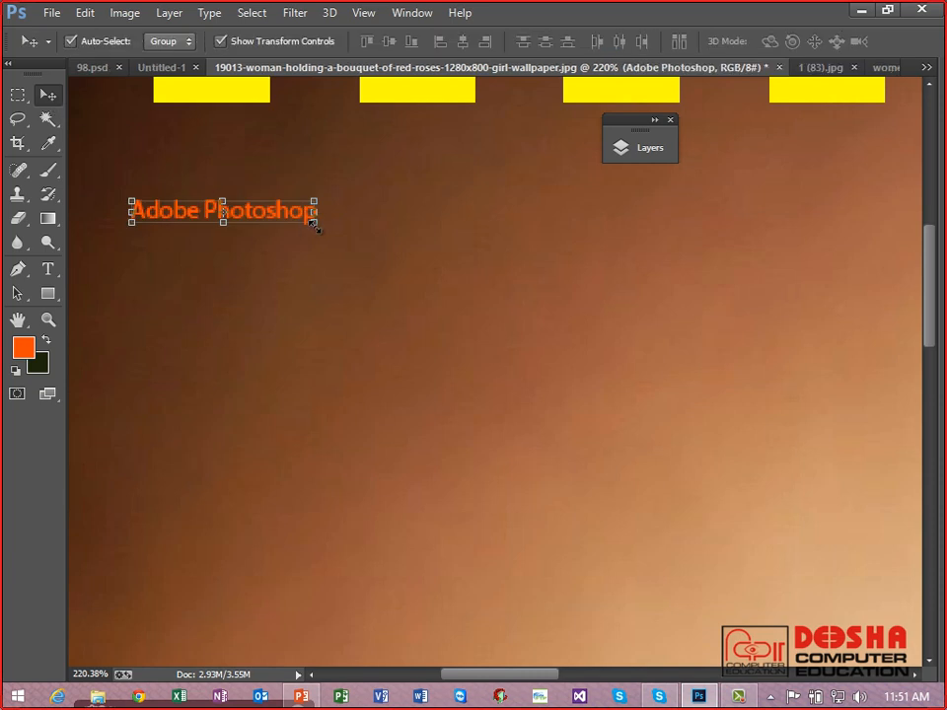
pyautogui.moveTo(312, 223); pyautogui.dragTo(623, 324)
pyautogui.press('Return')
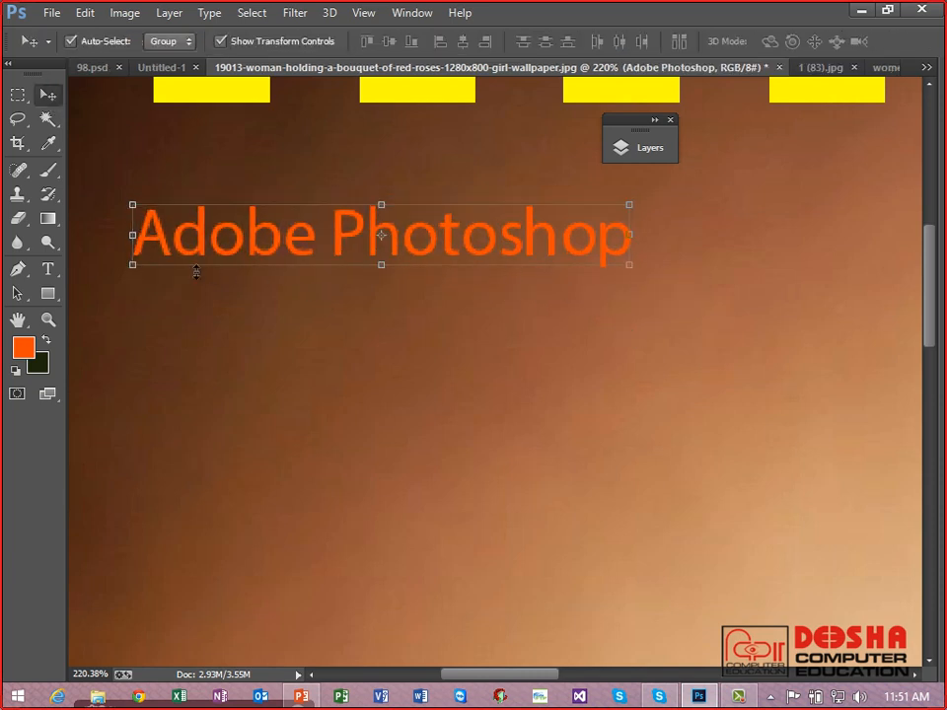
# Step: Add a second text line reading "Adobe Illustrator" below the "Adobe Photoshop" text
pyautogui.click(49, 271)
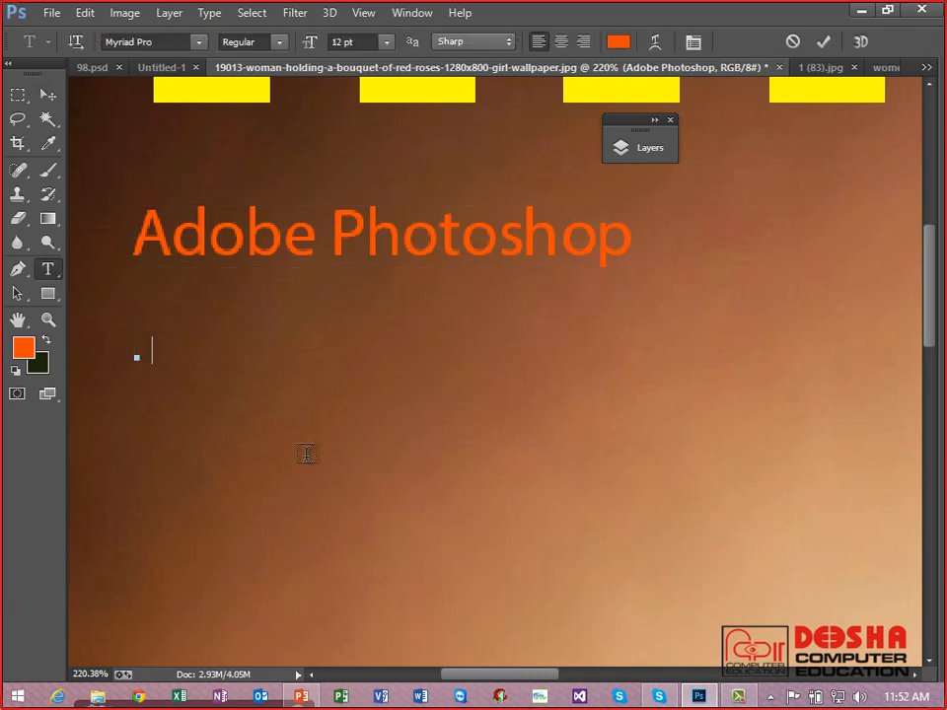
pyautogui.write('Adoe')
pyautogui.press('Left')
pyautogui.press('Left')
pyautogui.press('Left')
pyautogui.press('Left')
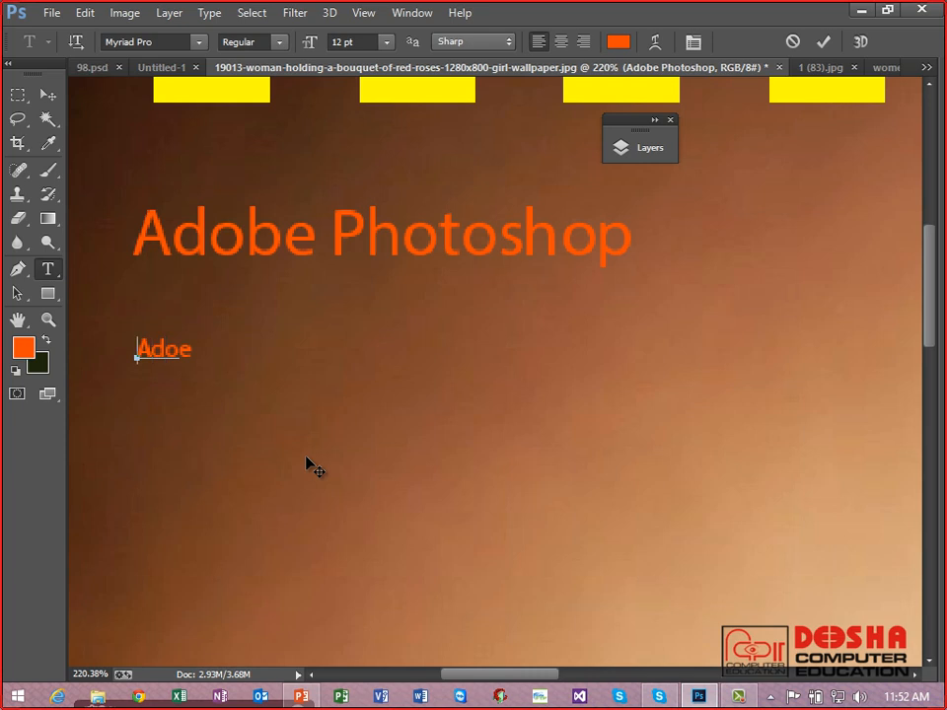
pyautogui.press('BackSpace')
pyautogui.press('BackSpace')
pyautogui.press('BackSpace')
pyautogui.press('BackSpace')
pyautogui.write('Ad  obe Illus')
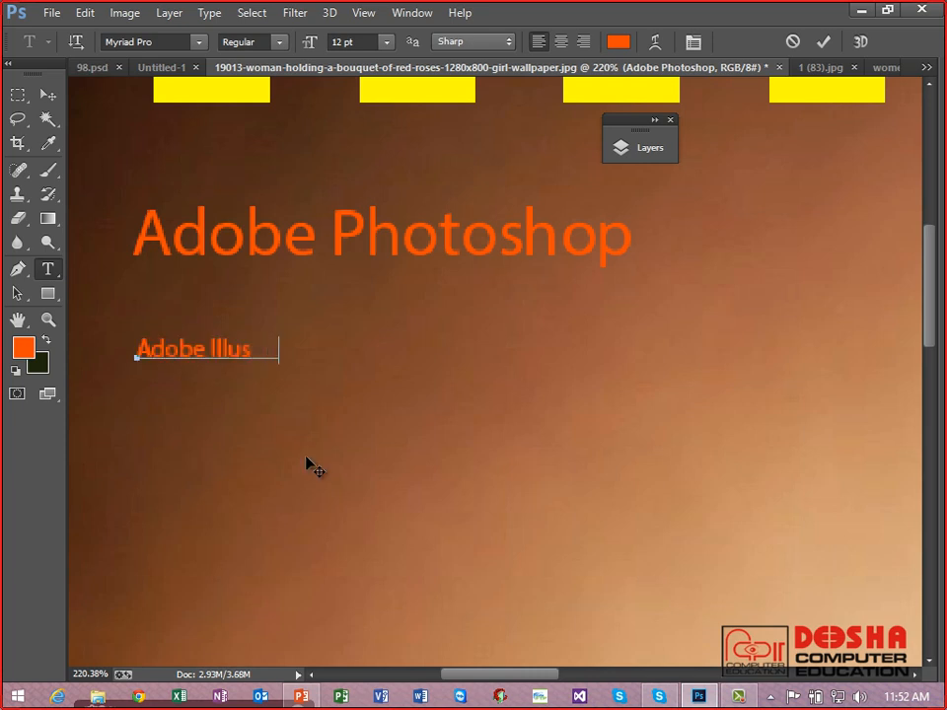
pyautogui.write('trator')
pyautogui.hotkey('ctrl', 'a')
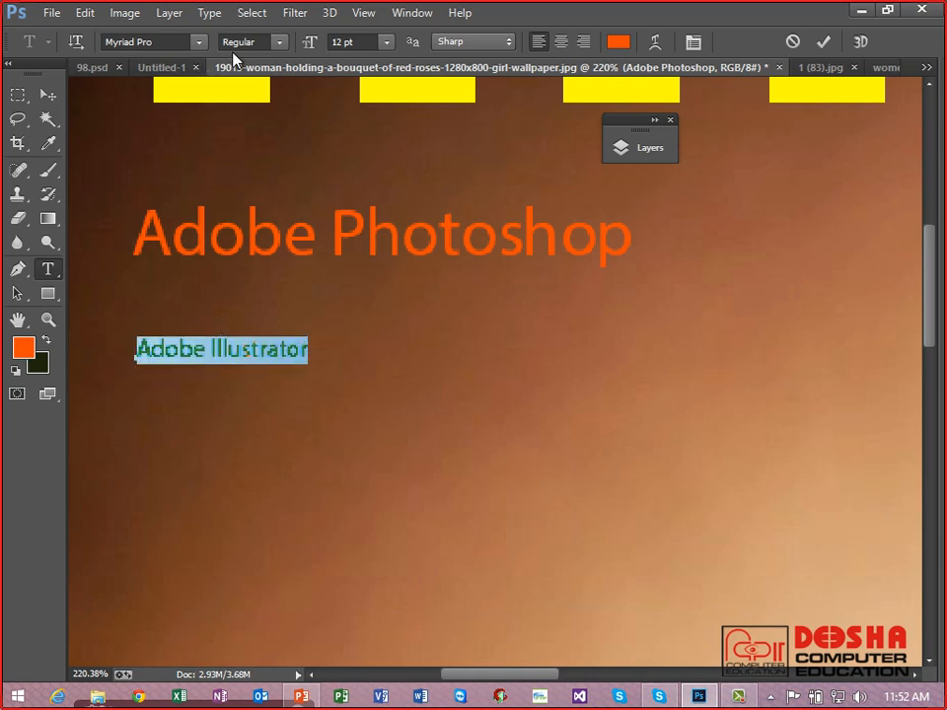
# Step: Set the font size of the "Adobe Illustrator" text to 25 pt and commit the text
pyautogui.click(363, 43)
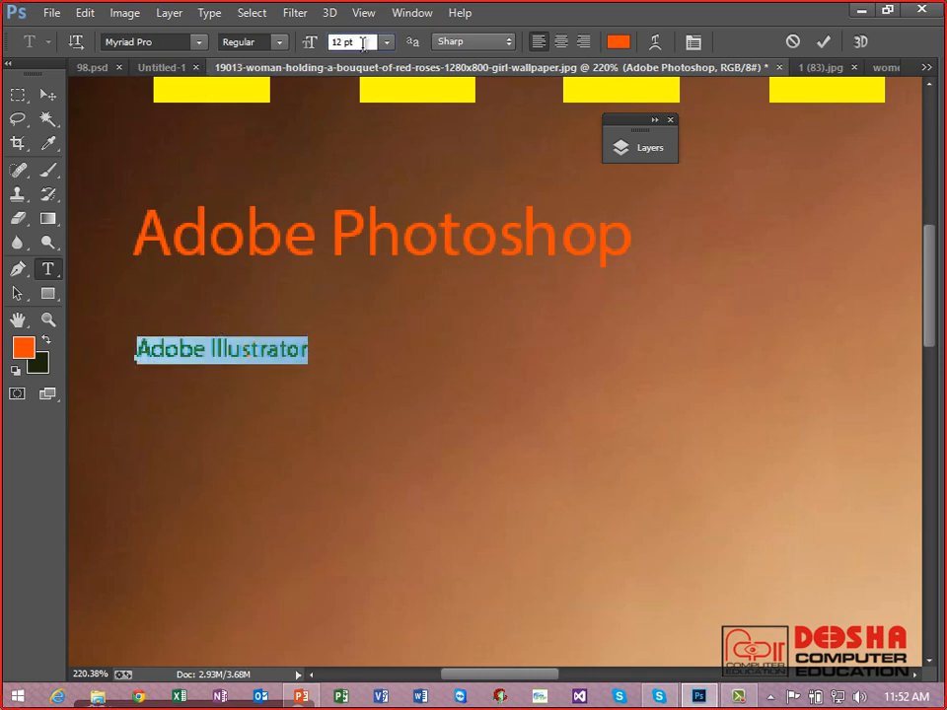
pyautogui.press('BackSpace')
pyautogui.press('BackSpace')
pyautogui.press('BackSpace')
pyautogui.press('BackSpace')
pyautogui.press('BackSpace')
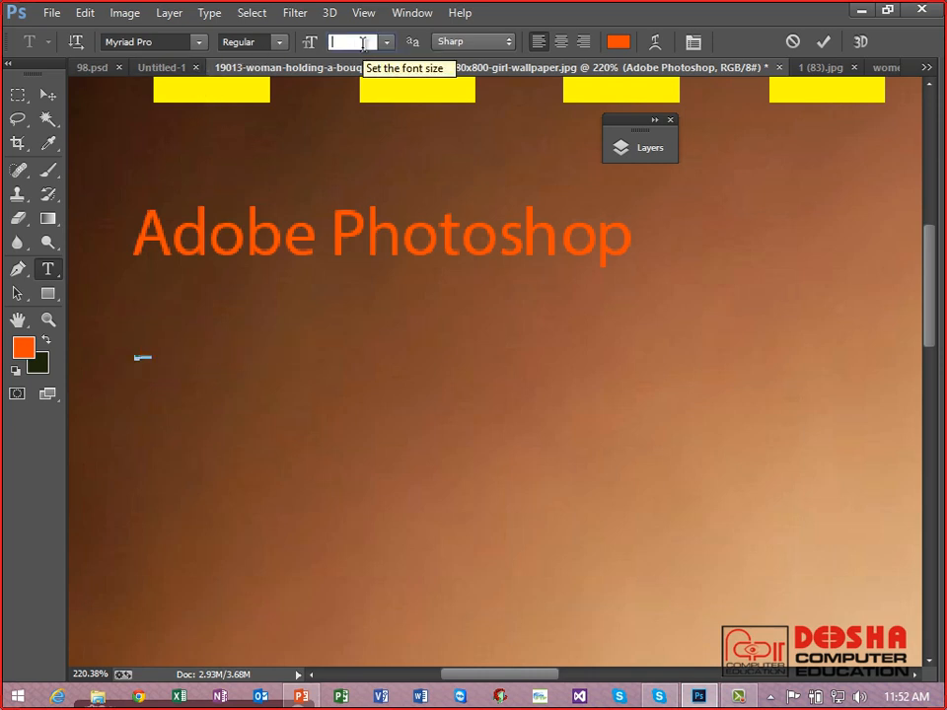
pyautogui.write('25')
pyautogui.press('Return')
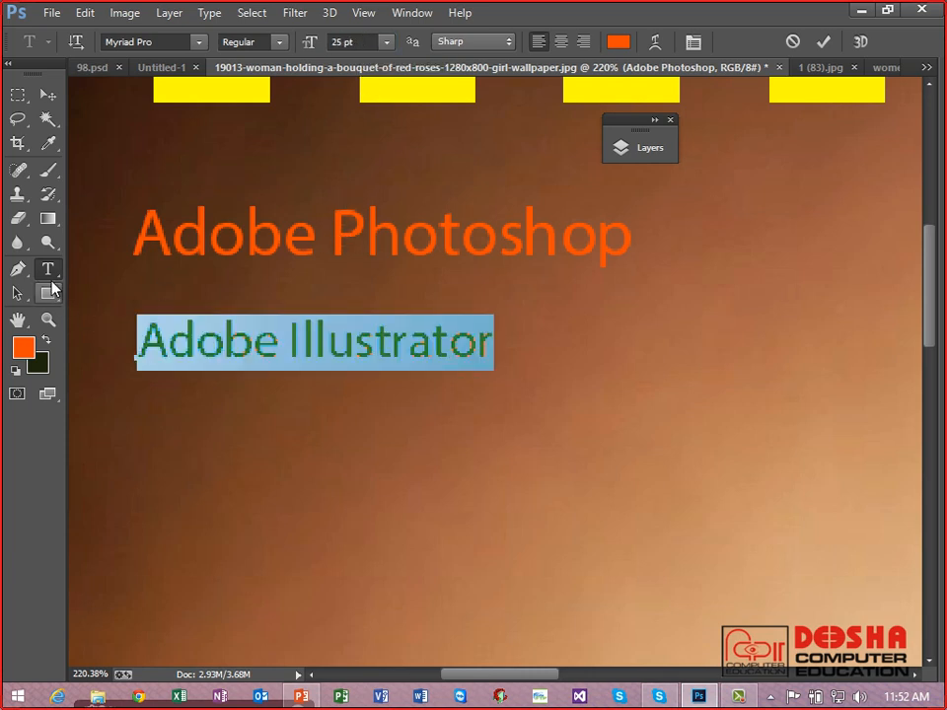
pyautogui.hotkey('ctrl', 'Return')
# Step: Set the font size of the "Adobe Photoshop" text to 25 pt and commit the text
pyautogui.click(207, 230)
pyautogui.hotkey('ctrl', 'a')
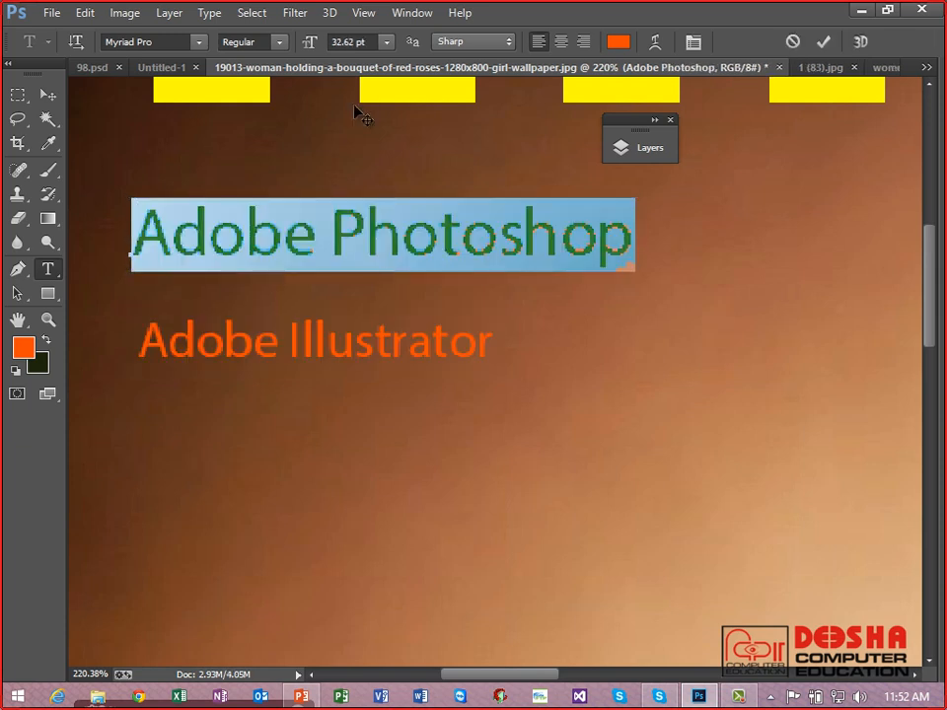
pyautogui.click(322, 42)
pyautogui.write('25')
pyautogui.press('Return')
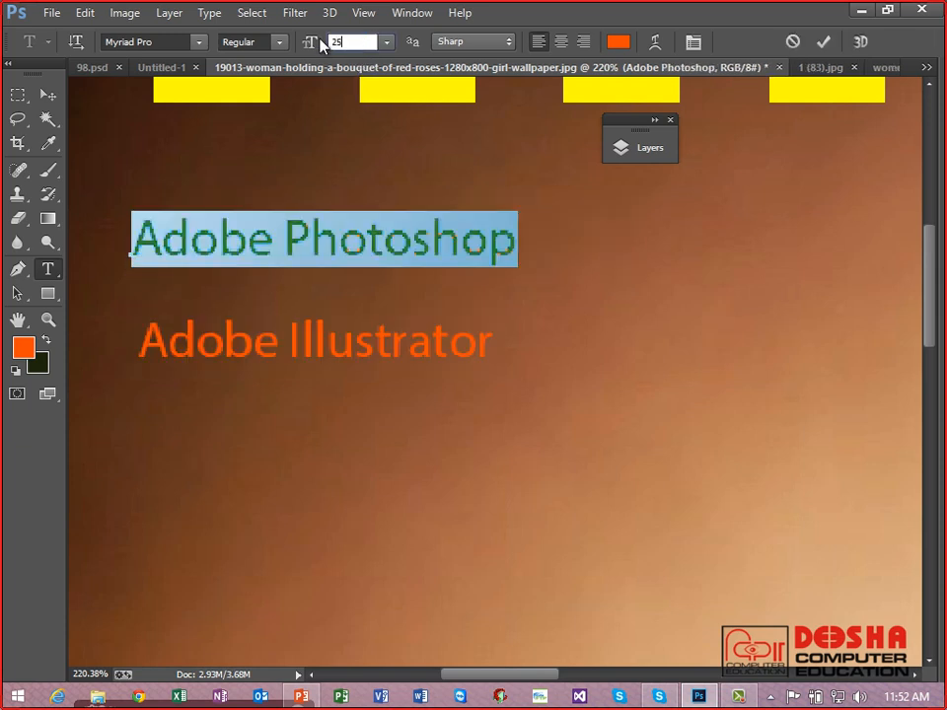
pyautogui.click(230, 255)
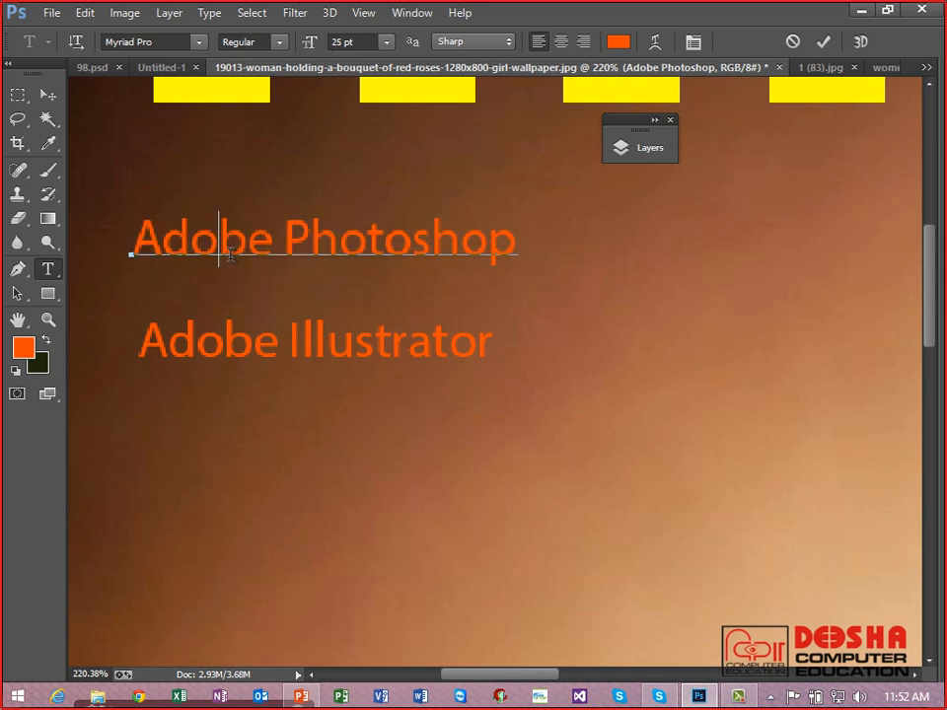
pyautogui.hotkey('ctrl', 'Return')
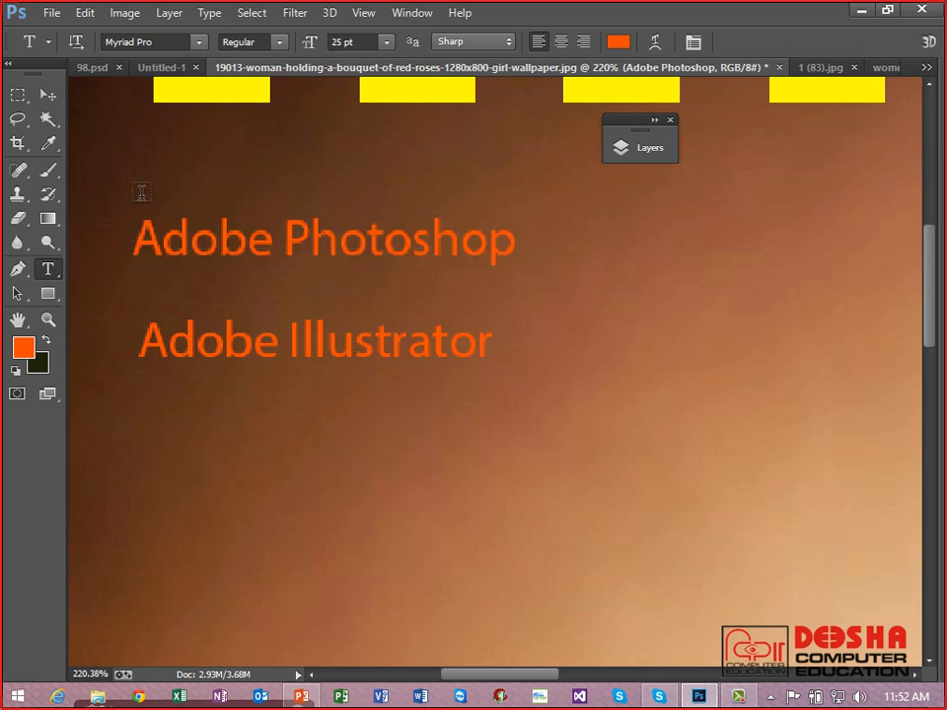
# Step: Duplicate the "Adobe Photoshop" text below "Adobe Illustrator" and change the copy's wording to "Adobe Indisign"
pyautogui.click(47, 94)
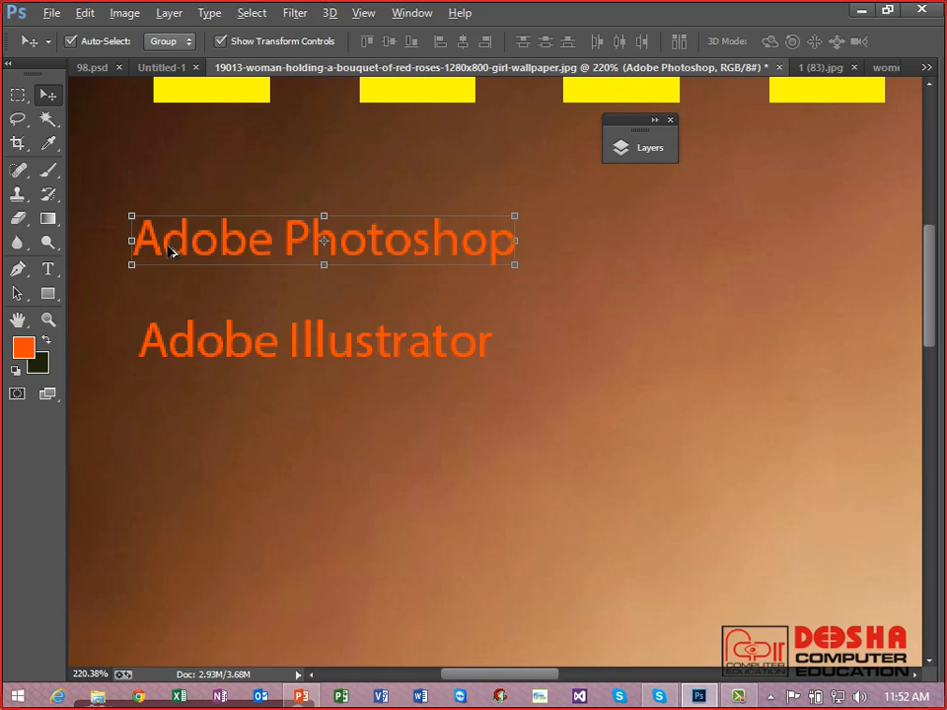
pyautogui.moveTo(170, 252); pyautogui.dragTo(156, 465)
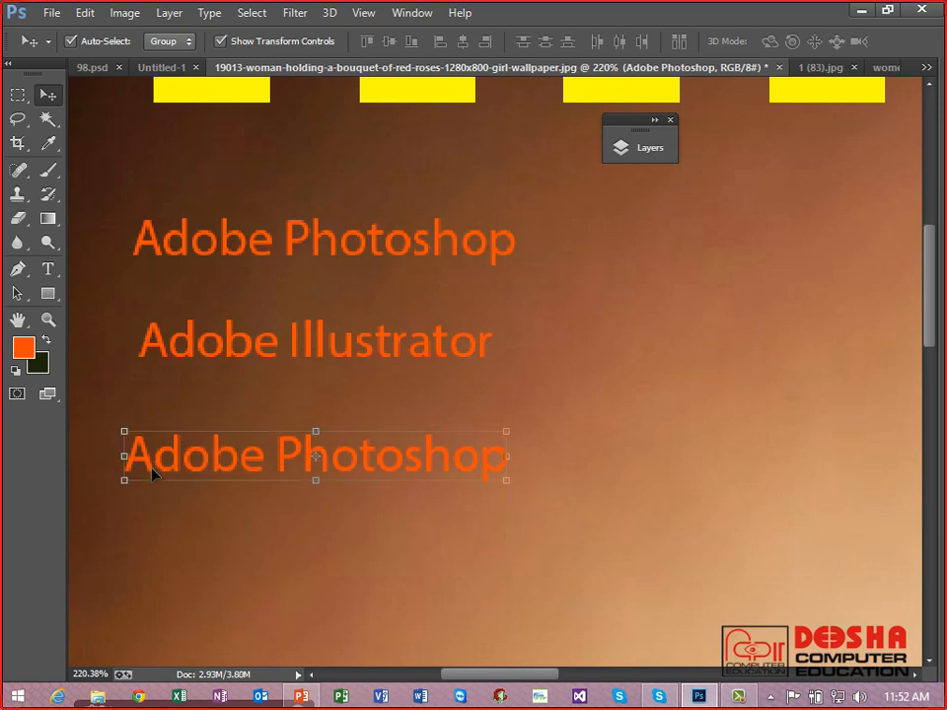
pyautogui.click(47, 269)
pyautogui.click(253, 452)
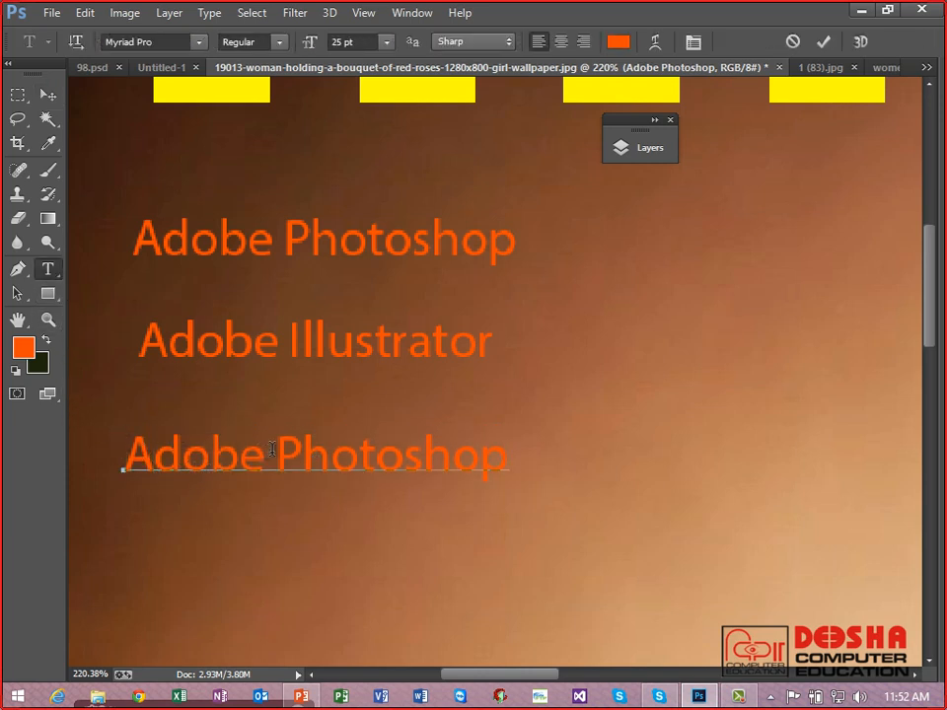
pyautogui.moveTo(273, 449); pyautogui.dragTo(502, 452)
pyautogui.press('BackSpace')
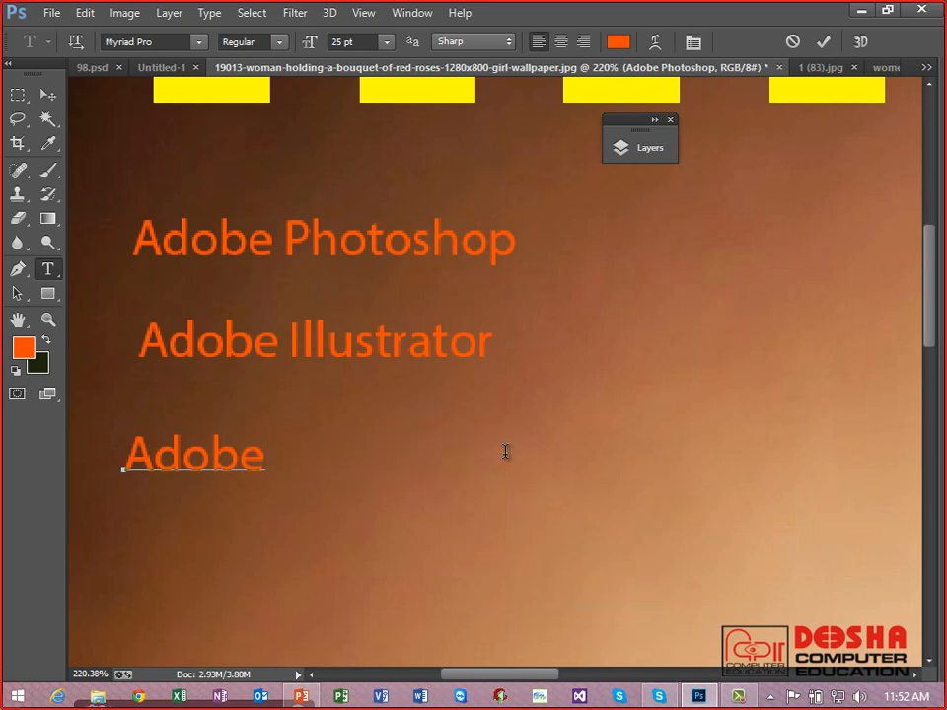
pyautogui.write('Indi')
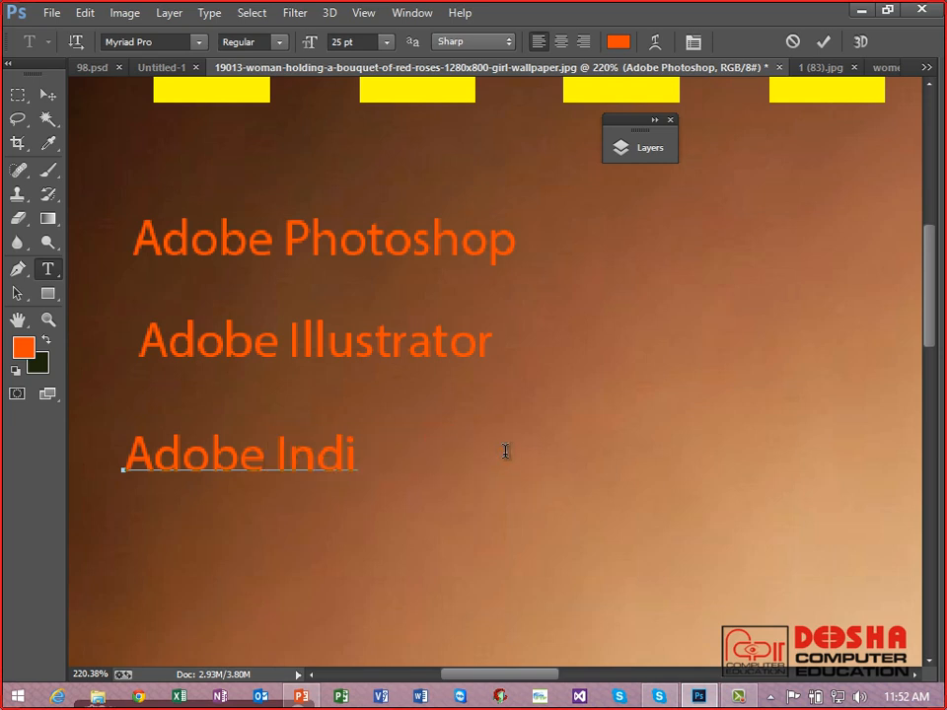
pyautogui.write('sign')
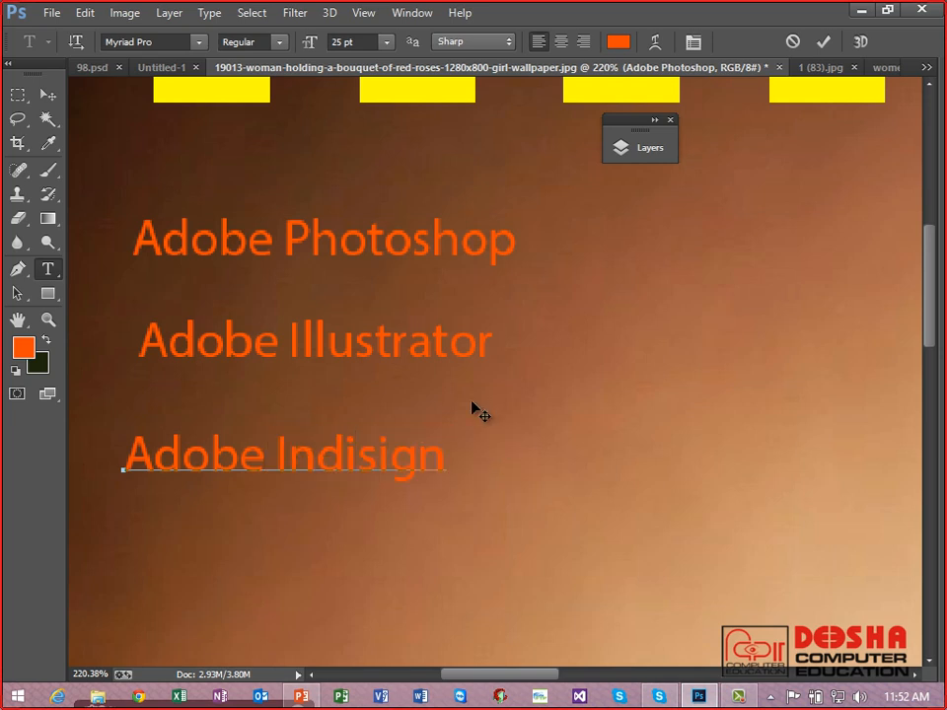
pyautogui.hotkey('ctrl', 'a')
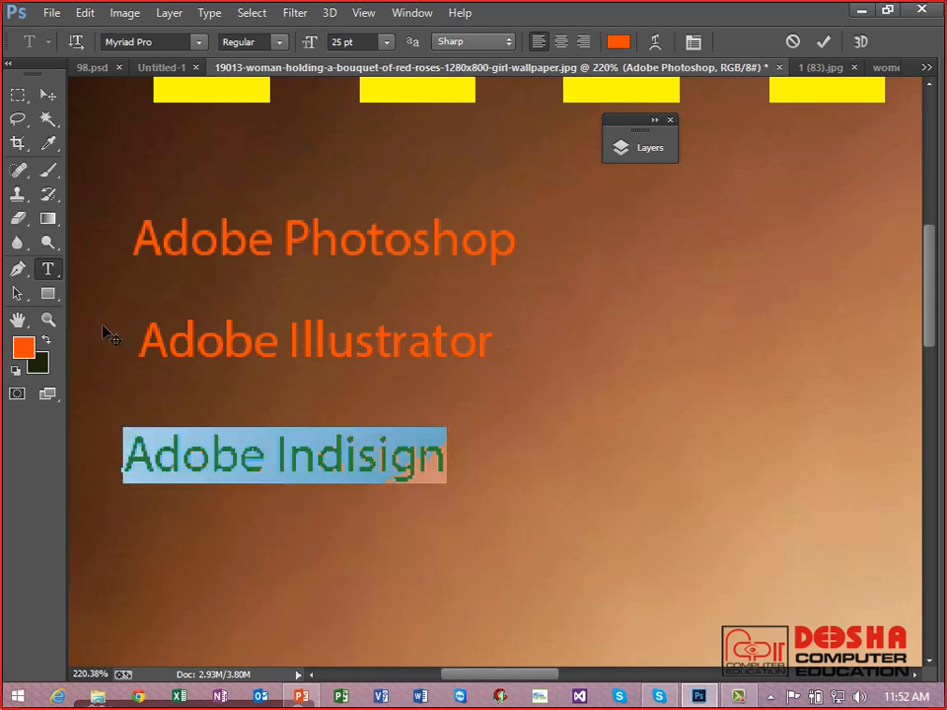
# Step: Recolor the selected "Adobe Indisign" text to white (ffffff)
pyautogui.click(24, 347)
pyautogui.moveTo(301, 213); pyautogui.dragTo(233, 158)
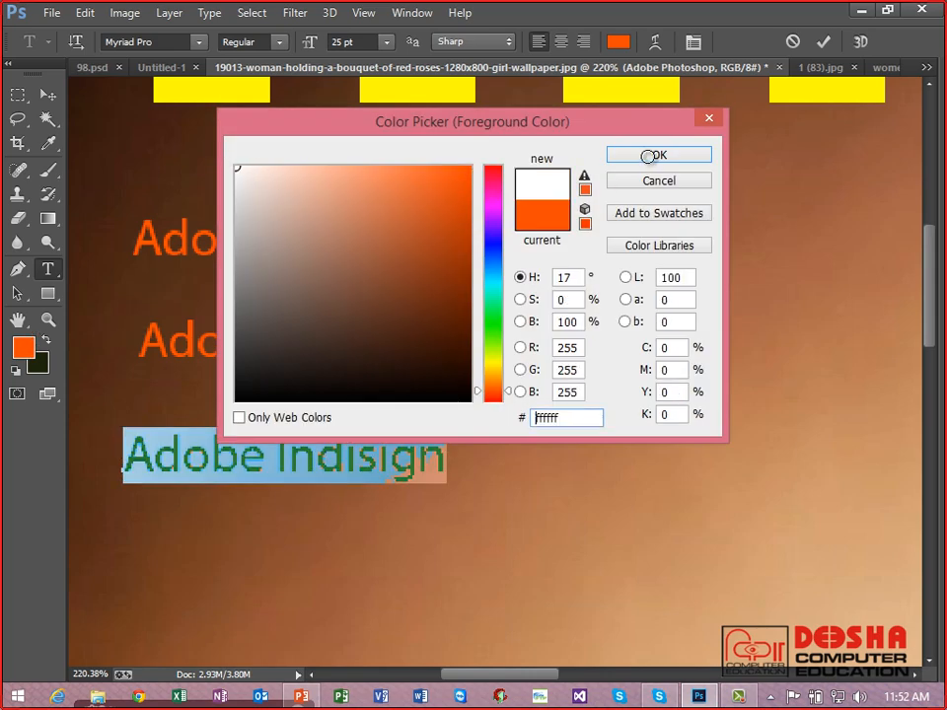
pyautogui.click(651, 155)
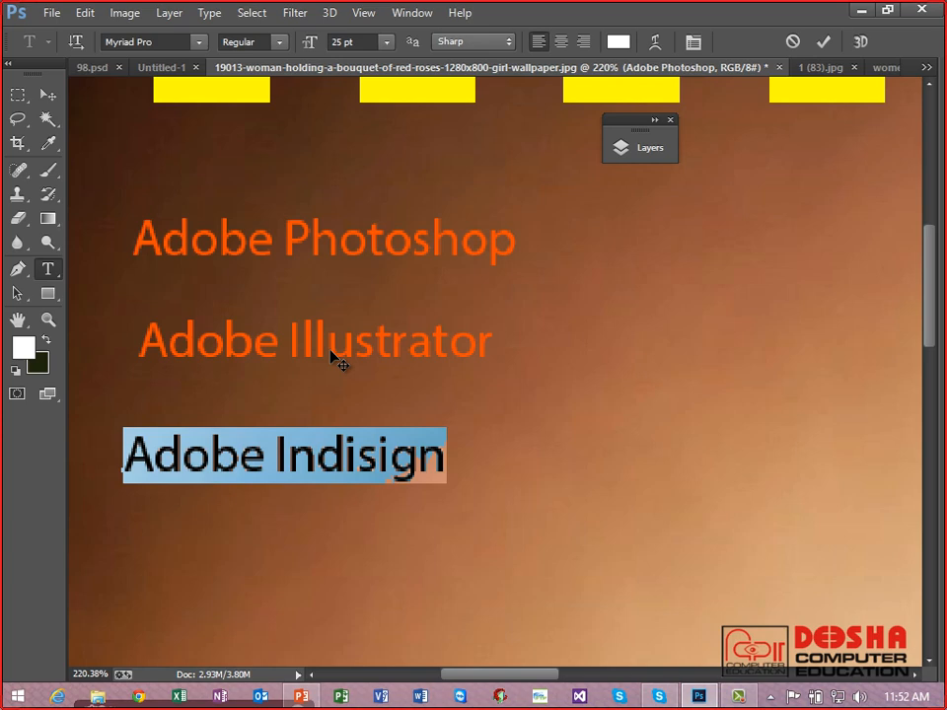
# Step: Select all of the "Adobe Illustrator" text and set its color to white (ffffff)
pyautogui.click(332, 354)
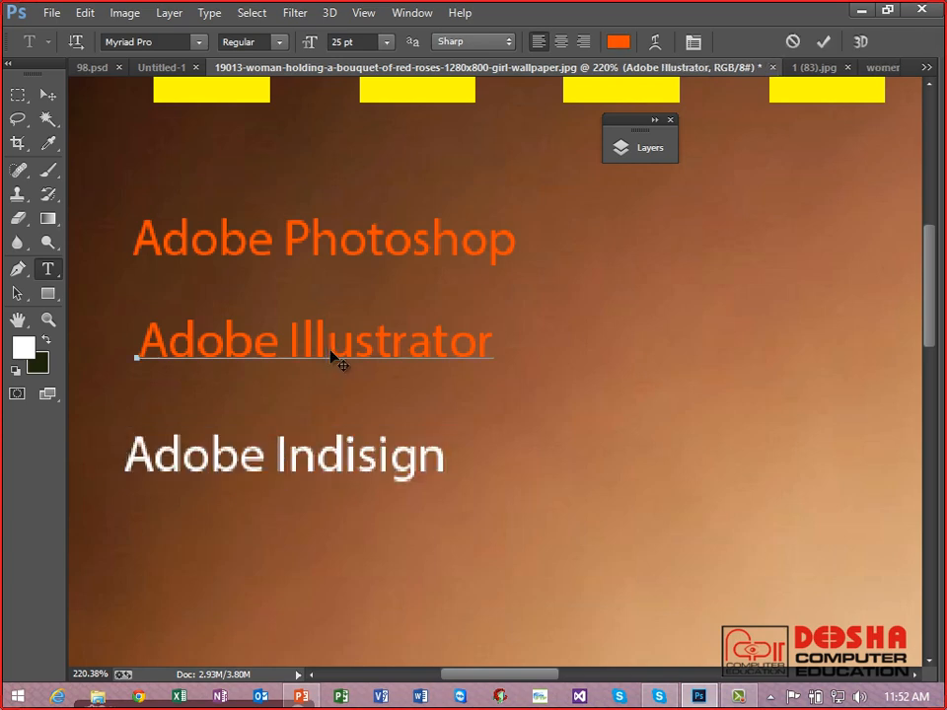
pyautogui.hotkey('ctrl', 'a')
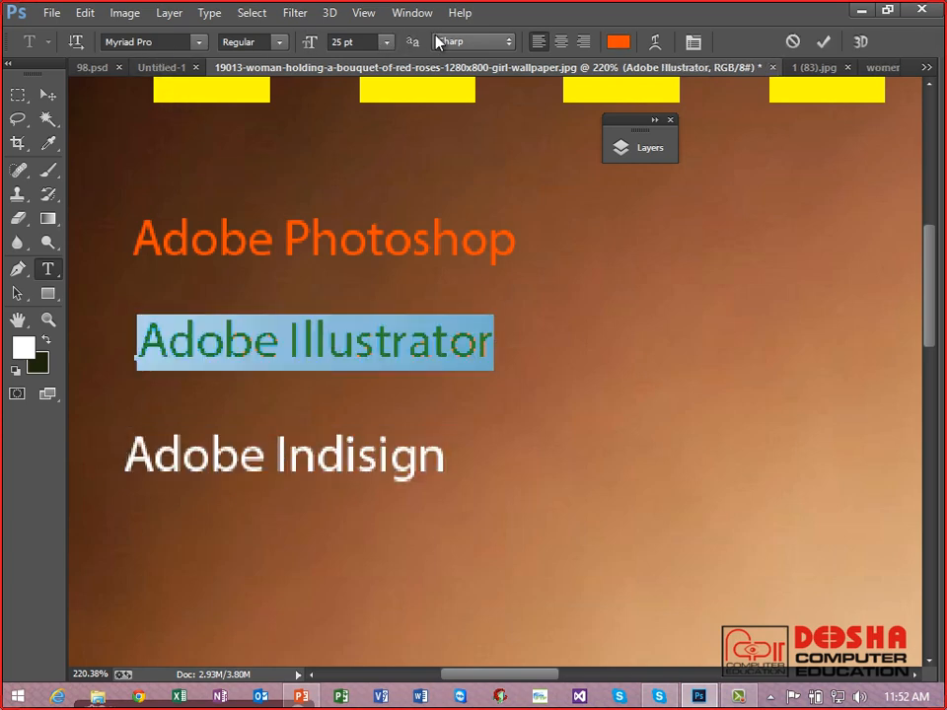
pyautogui.click(622, 43)
pyautogui.moveTo(368, 193); pyautogui.dragTo(155, 107)
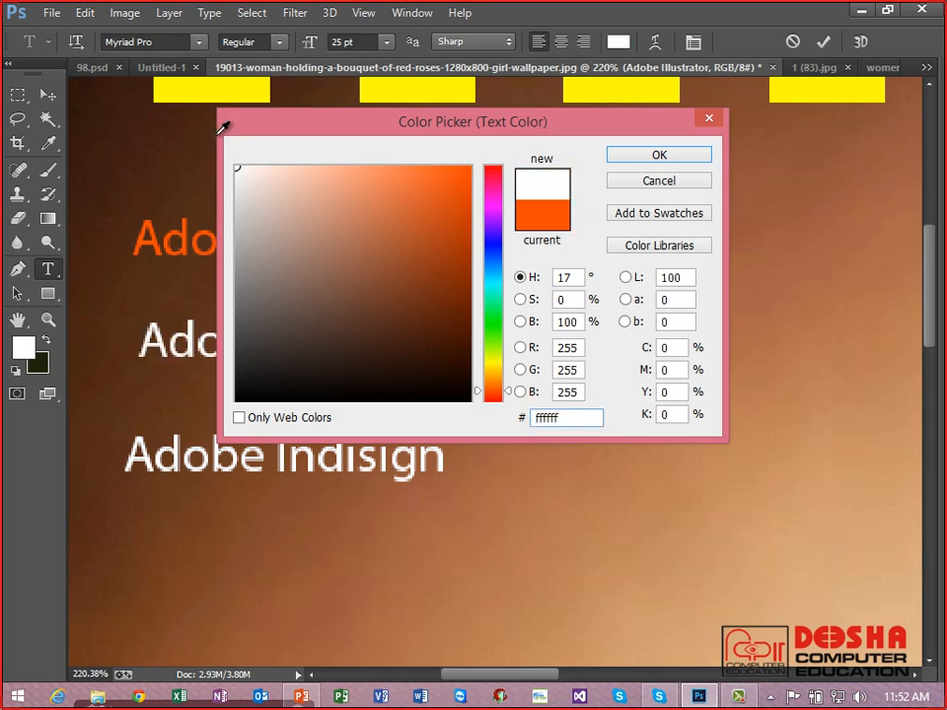
pyautogui.click(646, 159)
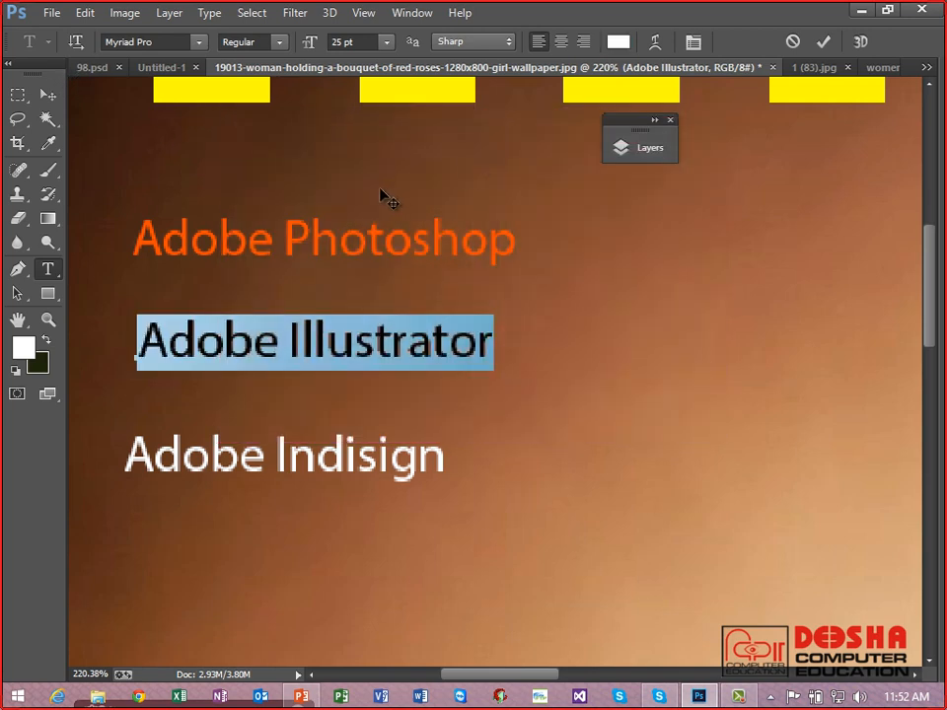
# Step: Set all of the "Adobe Photoshop" text to white (ffffff), commit the edit and switch to the Move tool
pyautogui.click(338, 237)
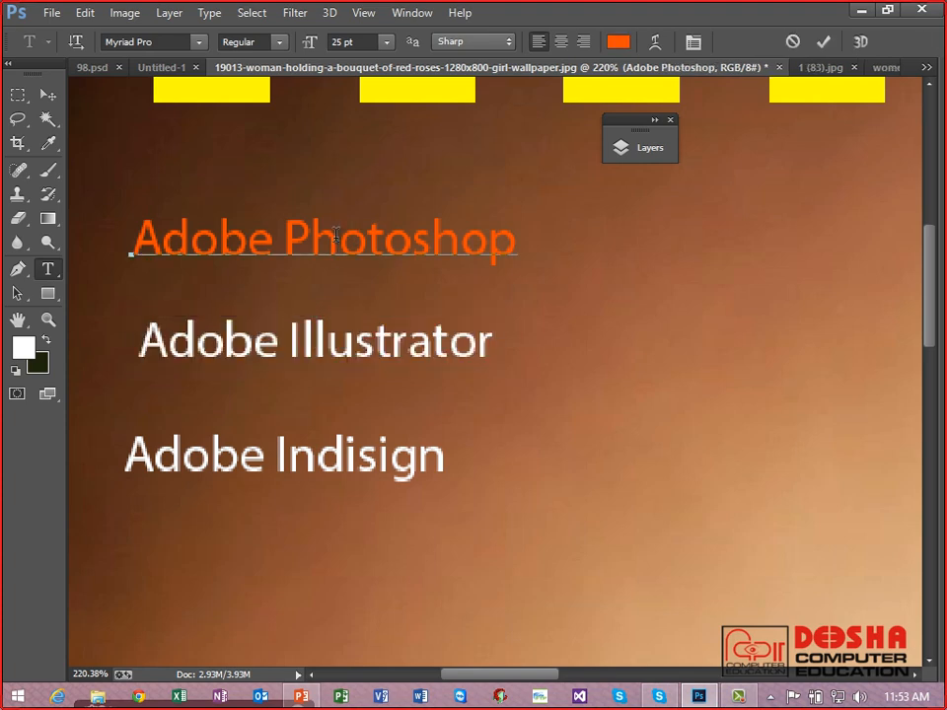
pyautogui.hotkey('ctrl', 'a')
pyautogui.click(24, 347)
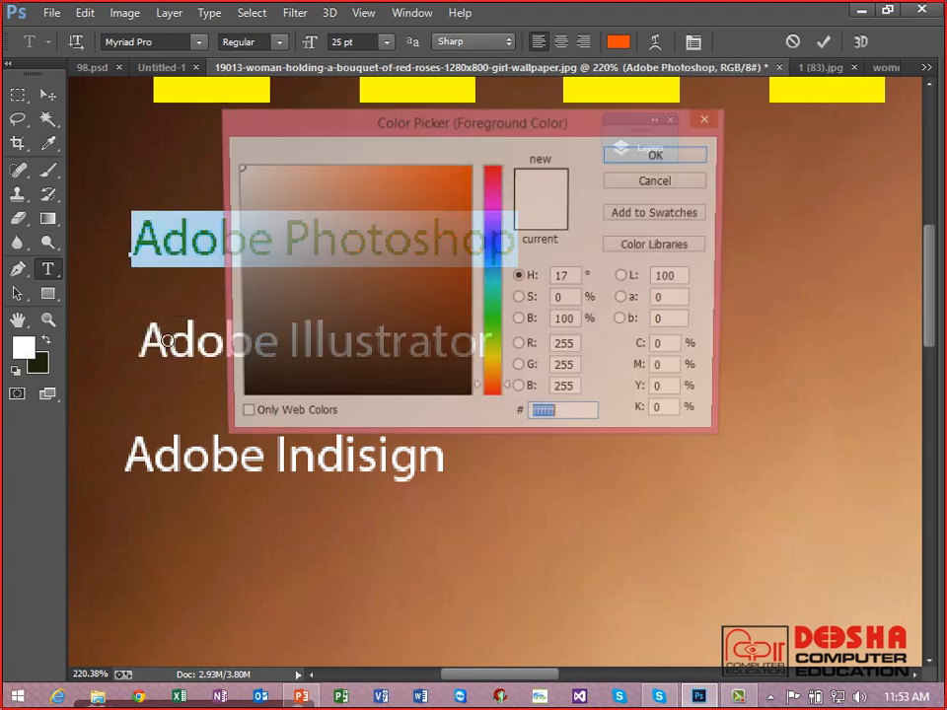
pyautogui.click(664, 156)
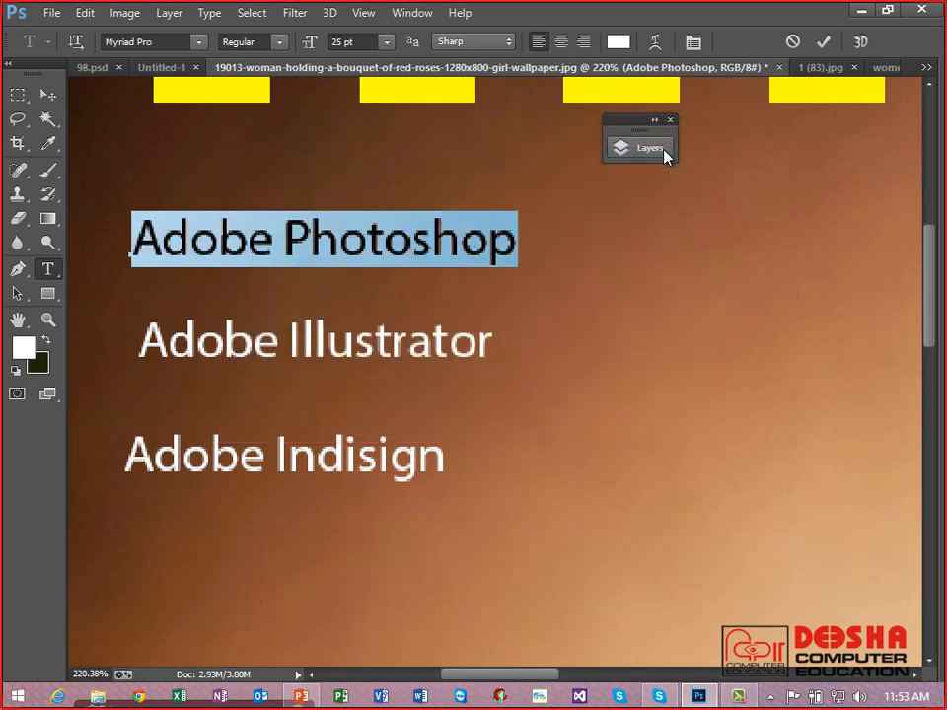
pyautogui.hotkey('ctrl', 'Return')
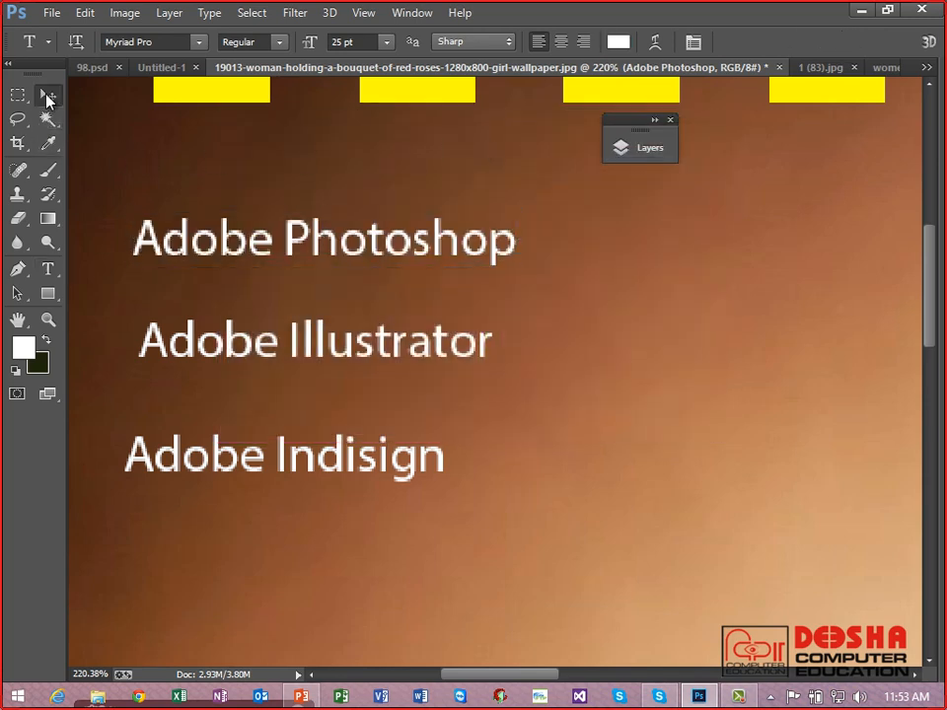
pyautogui.click(48, 94)
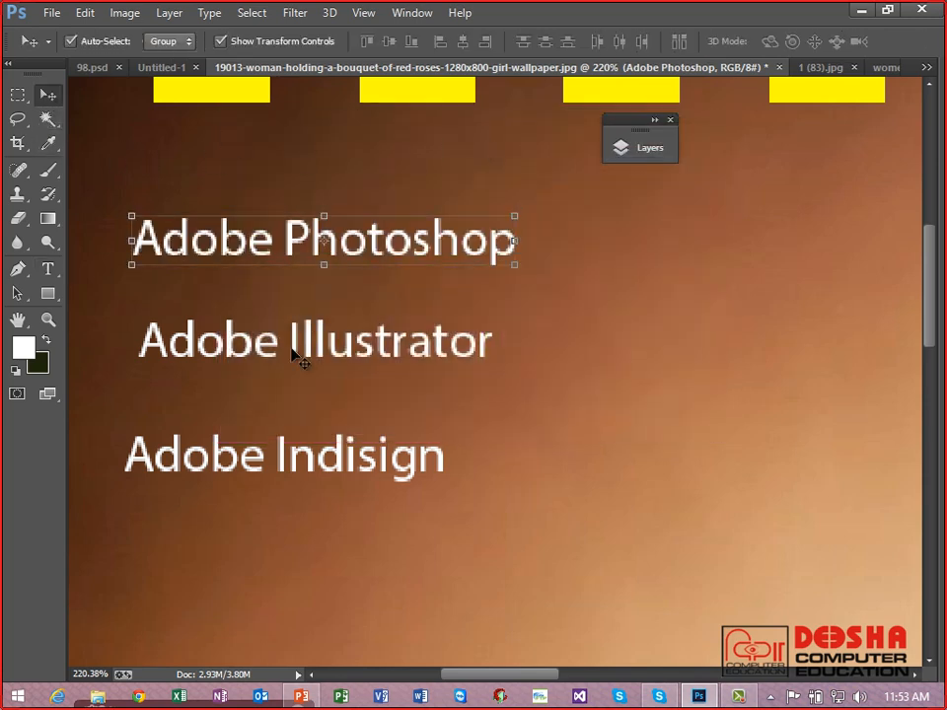
pyautogui.click(202, 353)
pyautogui.click(192, 460)
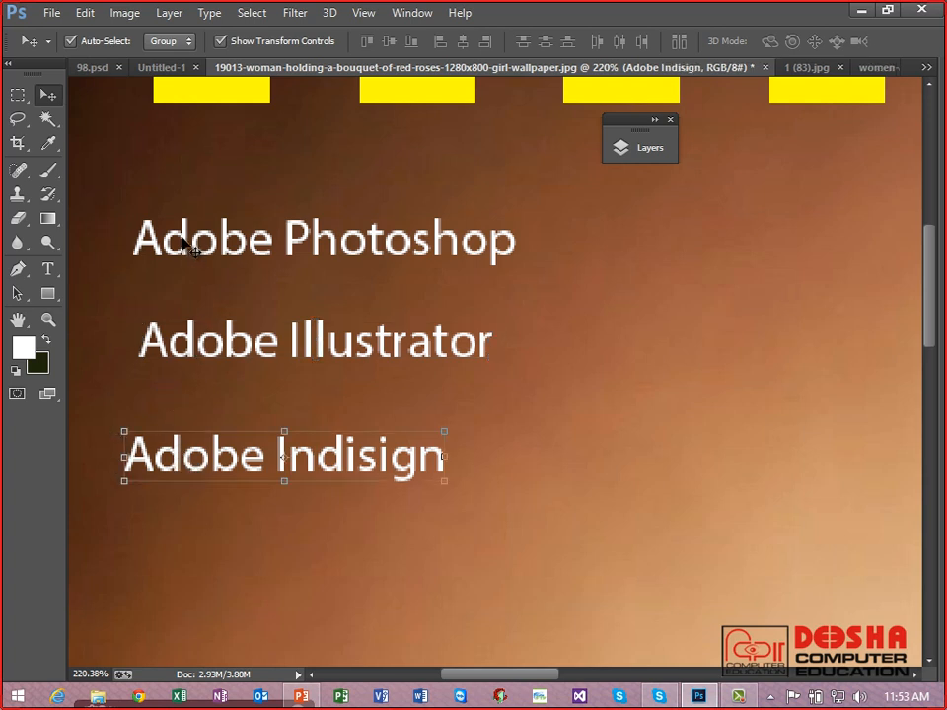
pyautogui.click(152, 249)
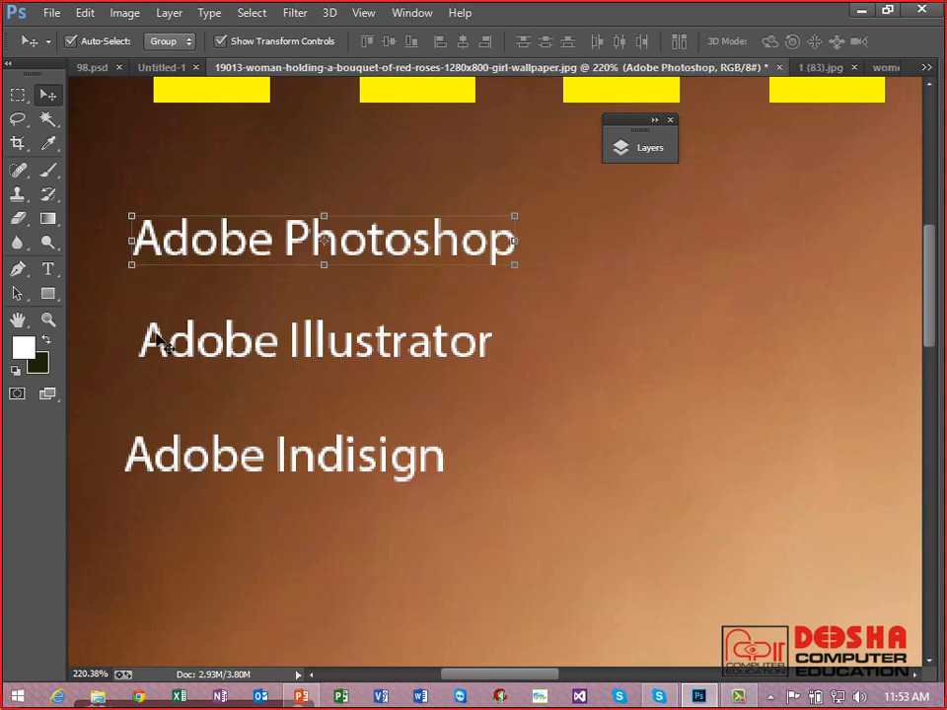
pyautogui.keyDown('shift'); pyautogui.click(156, 338); pyautogui.keyUp('shift')
pyautogui.keyDown('shift'); pyautogui.click(148, 462); pyautogui.keyUp('shift')
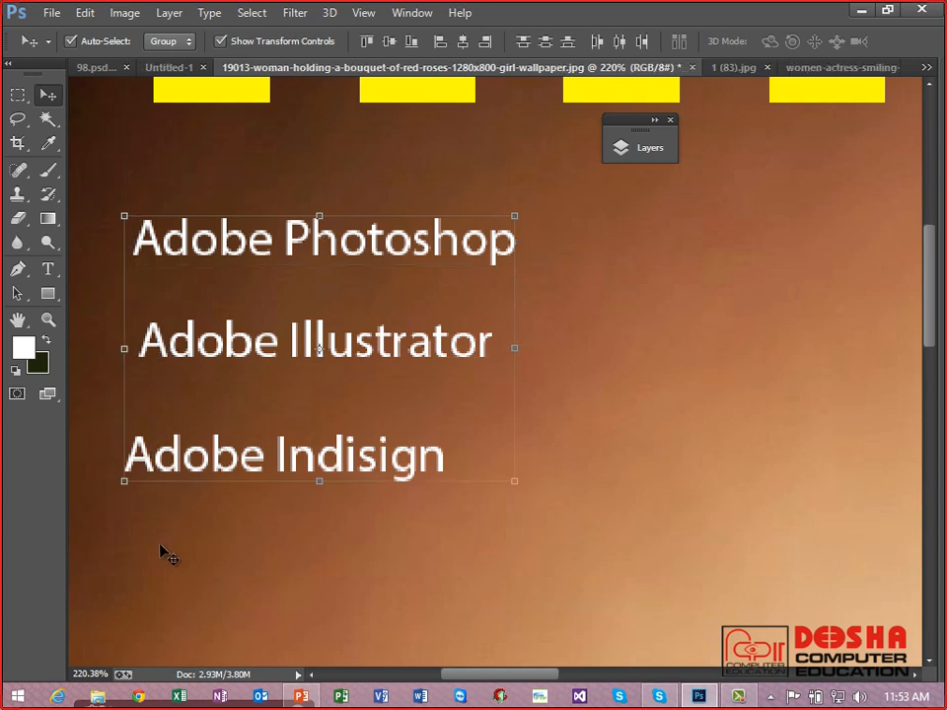
pyautogui.click(161, 549)
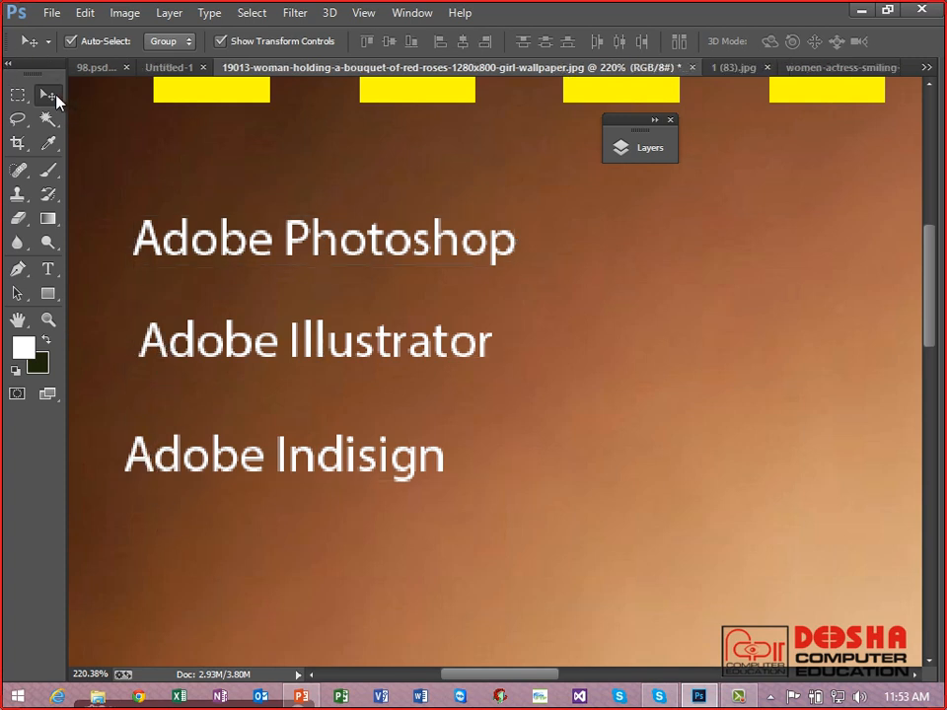
# Step: Select the three Adobe text layers together, align their left edges and distribute them by top edges
pyautogui.click(152, 247)
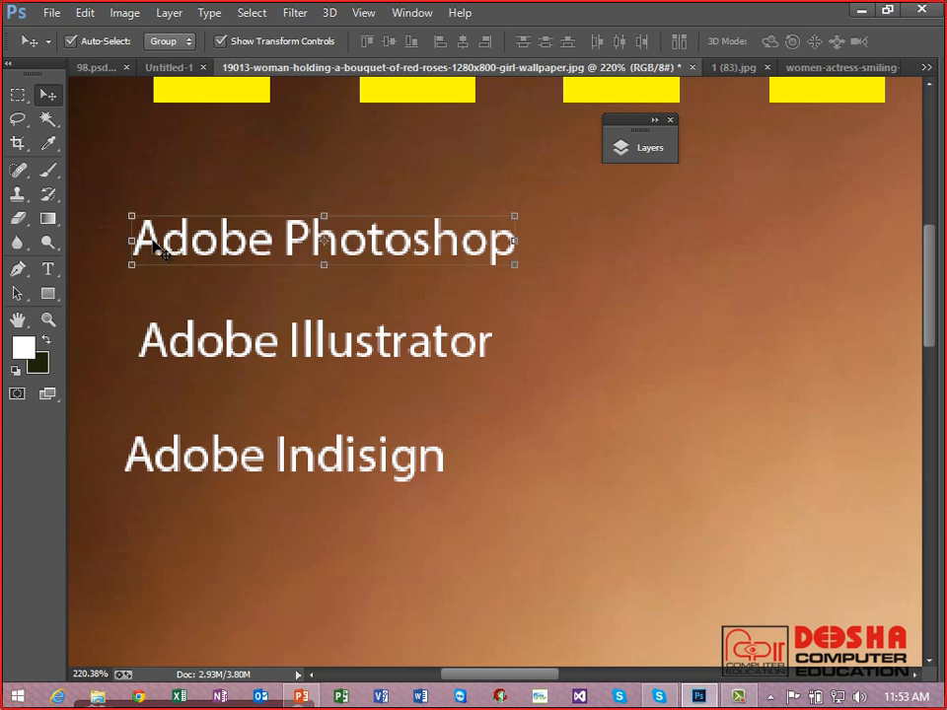
pyautogui.keyDown('shift'); pyautogui.click(163, 353); pyautogui.keyUp('shift')
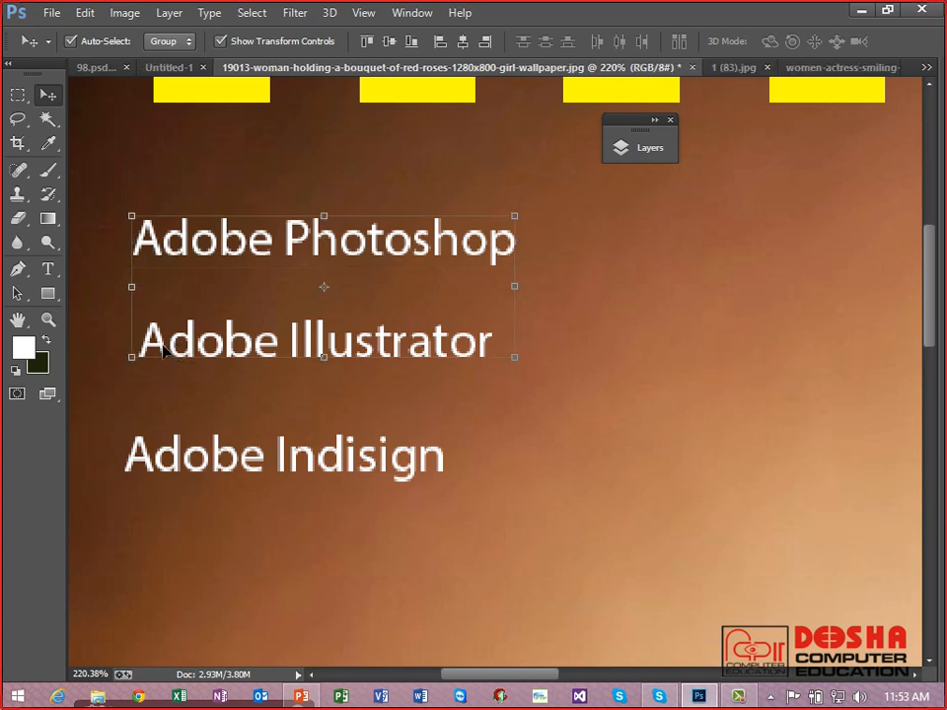
pyautogui.keyDown('shift'); pyautogui.click(145, 459); pyautogui.keyUp('shift')
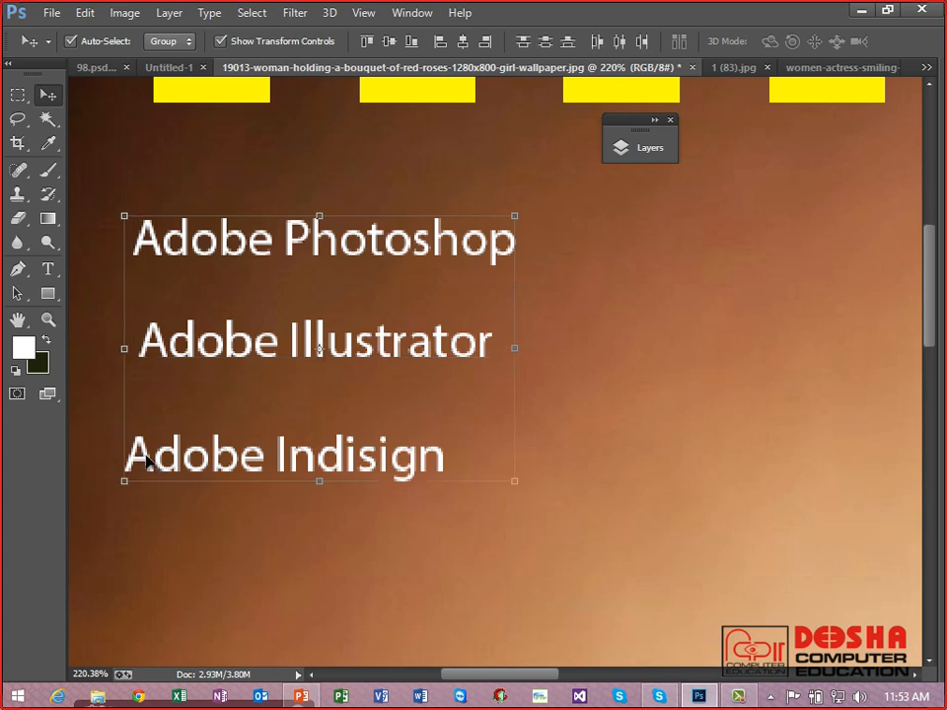
pyautogui.click(444, 48)
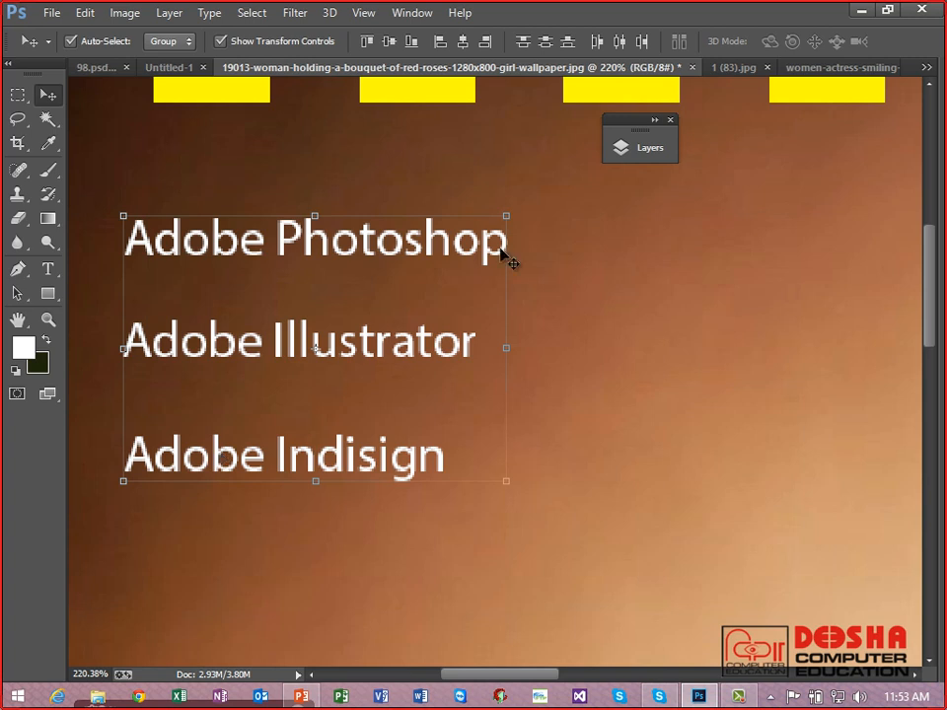
pyautogui.click(525, 45)
pyautogui.click(607, 296)
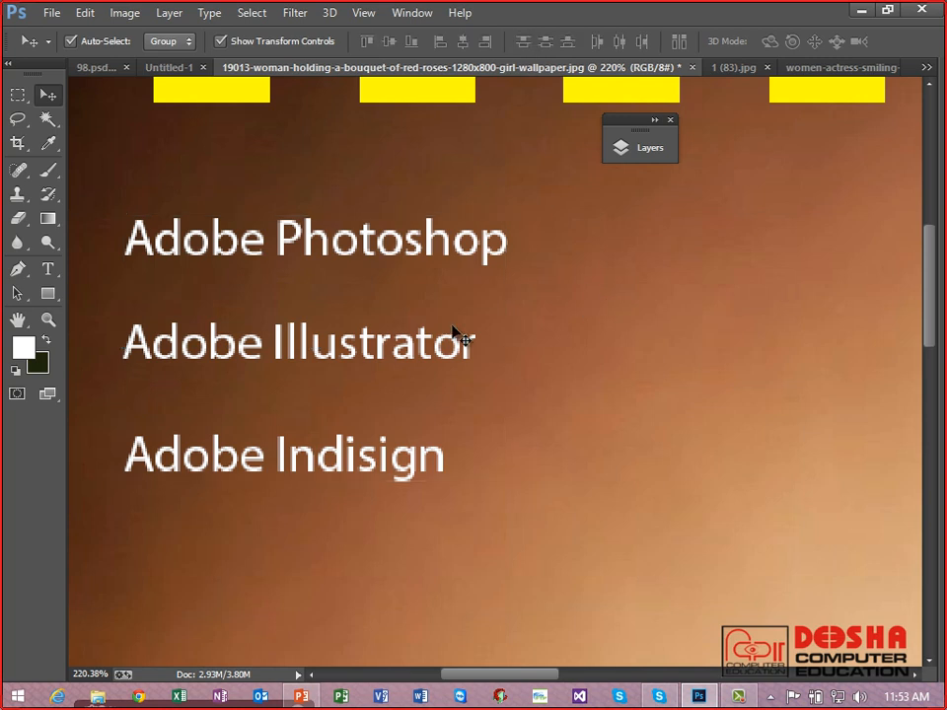
# Step: Move "Adobe Illustrator" up close beneath "Adobe Photoshop" and shift "Adobe Indisign" up slightly, leaving a wider gap
pyautogui.moveTo(381, 348); pyautogui.dragTo(381, 308)
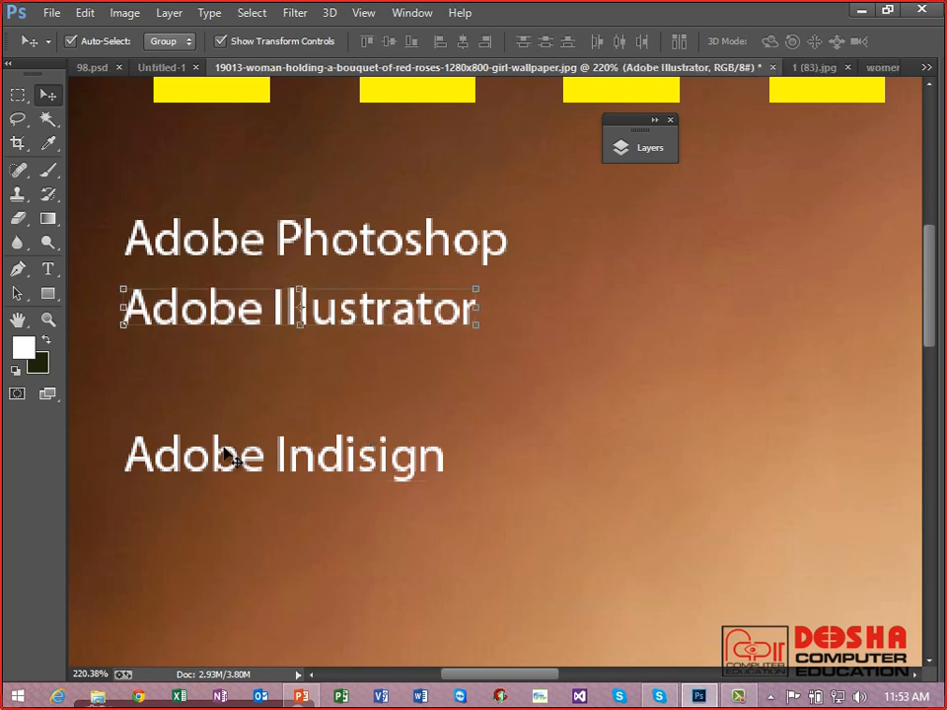
pyautogui.moveTo(219, 459); pyautogui.dragTo(219, 427)
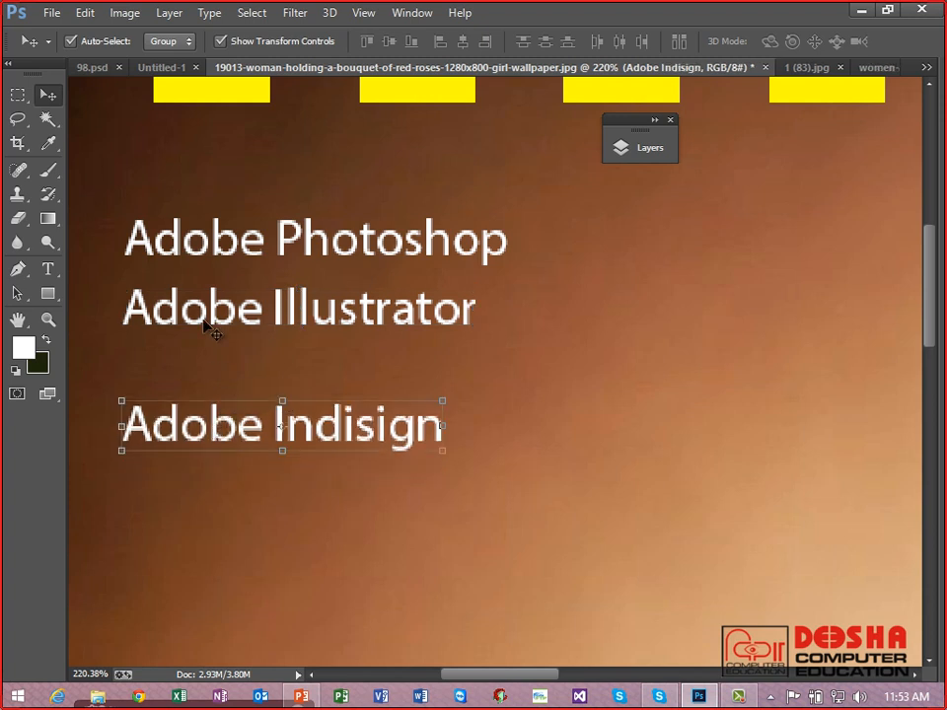
# Step: Select all three Adobe text layers and space them evenly by distributing their top edges
pyautogui.keyDown('shift'); pyautogui.click(220, 317); pyautogui.keyUp('shift')
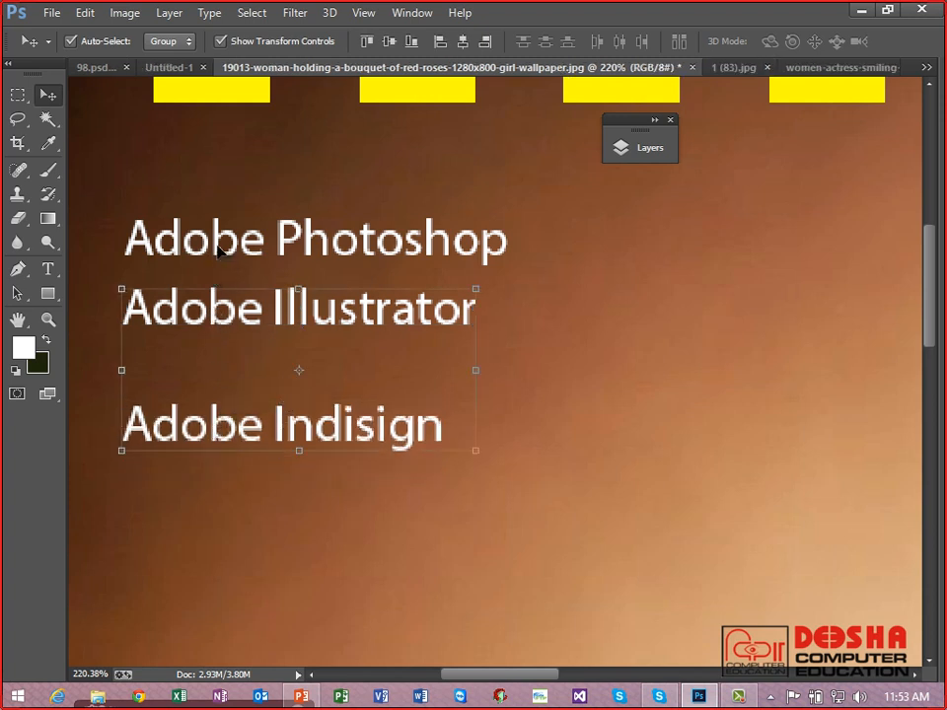
pyautogui.keyDown('shift'); pyautogui.click(222, 249); pyautogui.keyUp('shift')
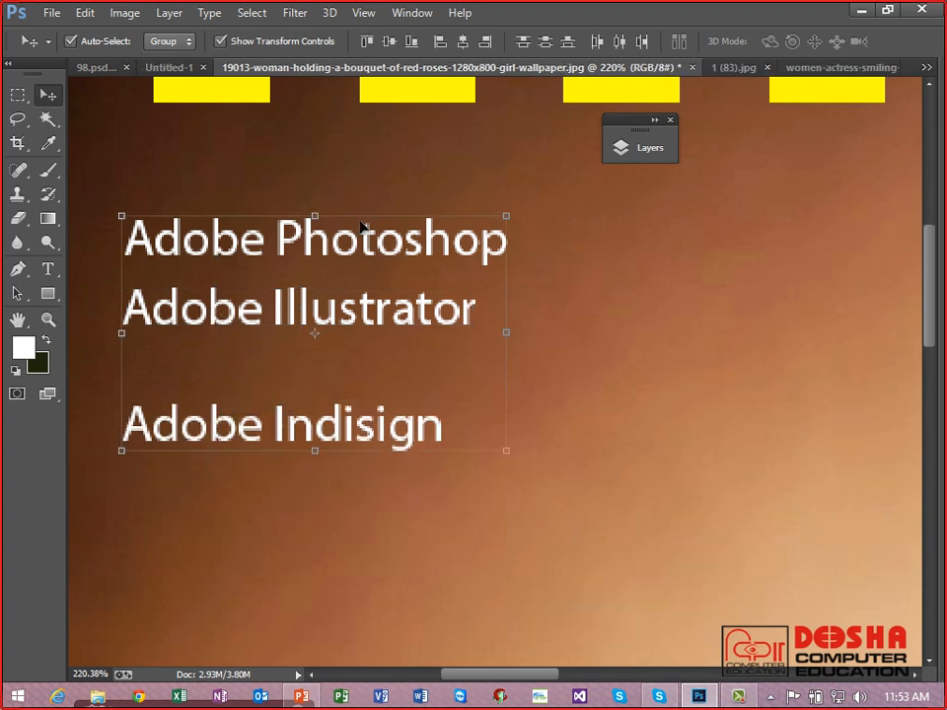
pyautogui.click(528, 44)
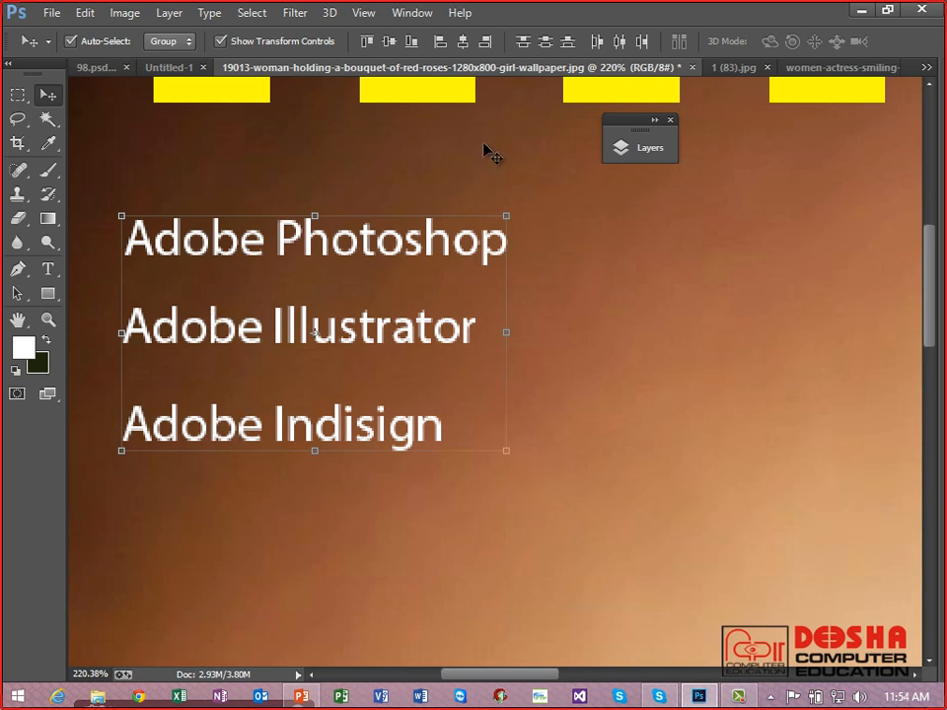
# Step: Try distributing the three text layers by vertical centers and bottom edges, return to top-edge distribution and deselect them
pyautogui.click(549, 43)
pyautogui.click(567, 44)
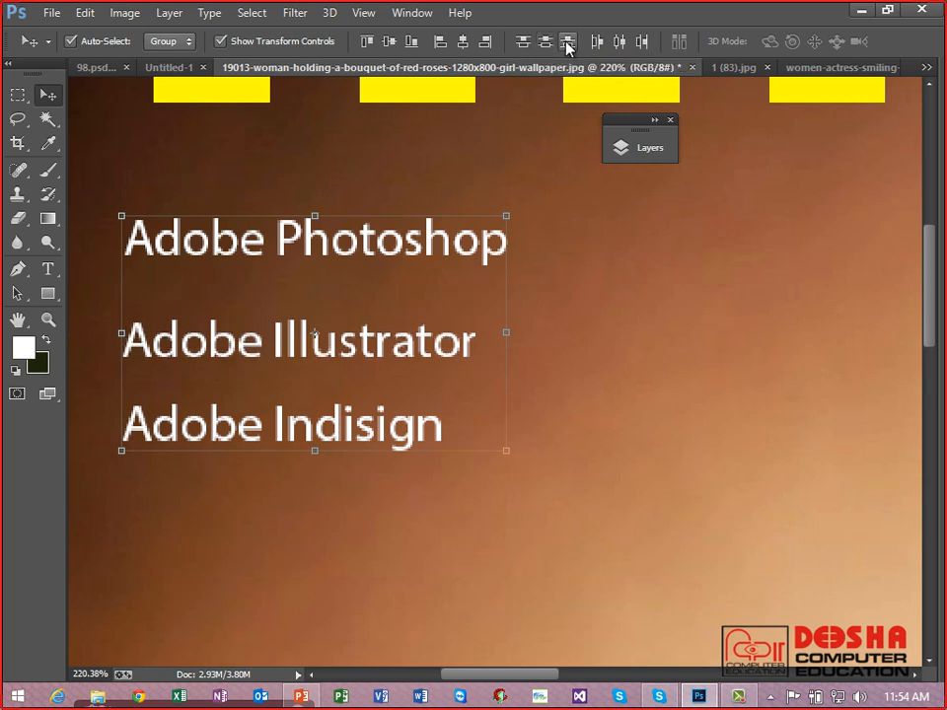
pyautogui.click(522, 44)
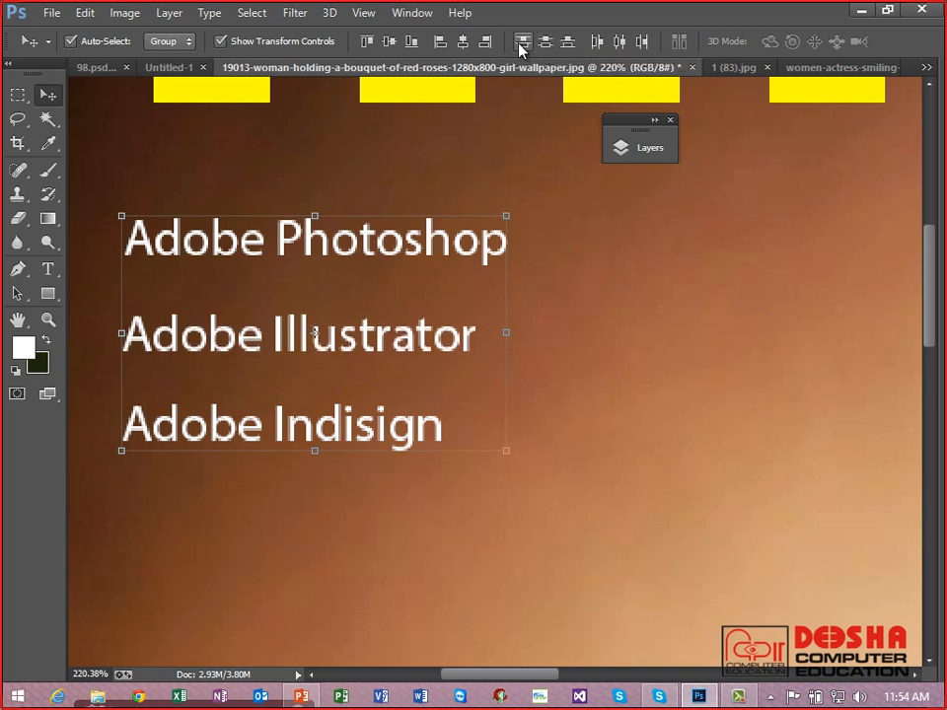
pyautogui.click(519, 45)
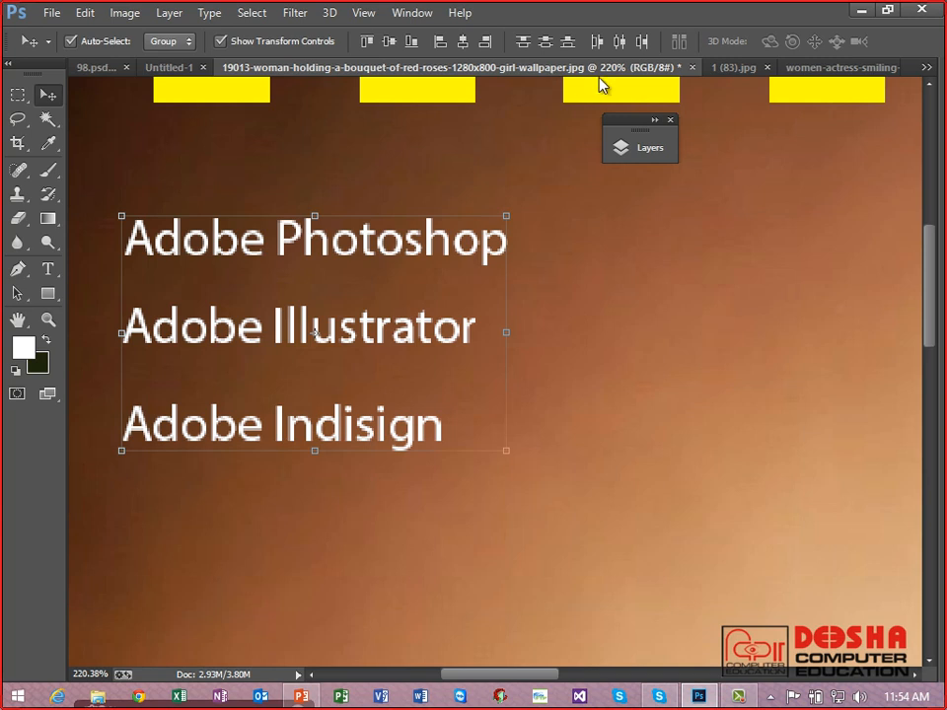
pyautogui.click(597, 183)
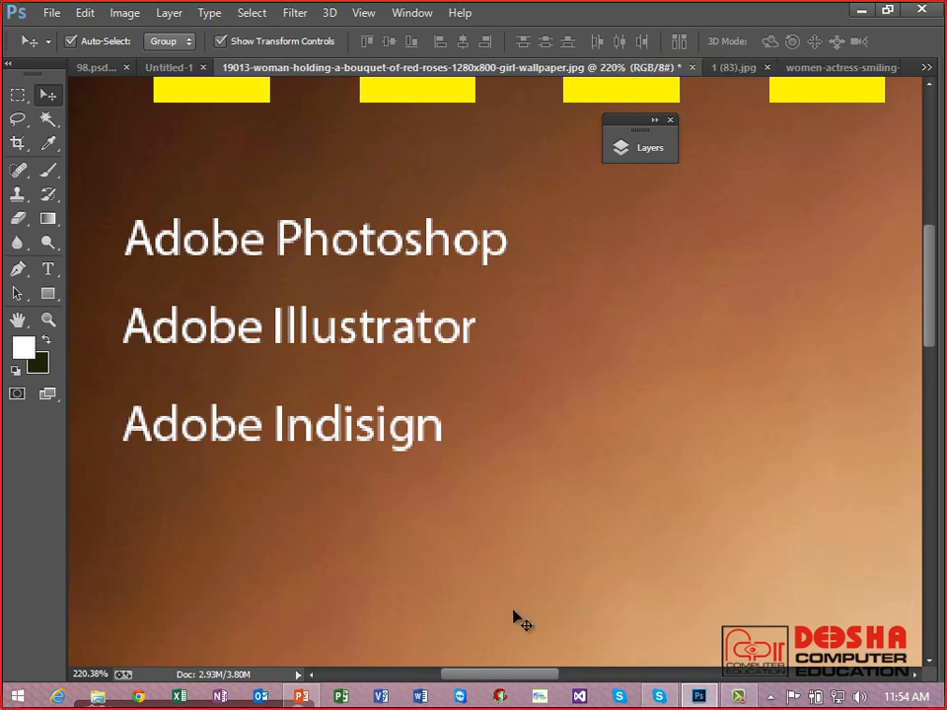
# Step: Switch to the PowerPoint slide show and go through the Align and Distribute option slides up to "Layer Groups"
pyautogui.click(301, 696)
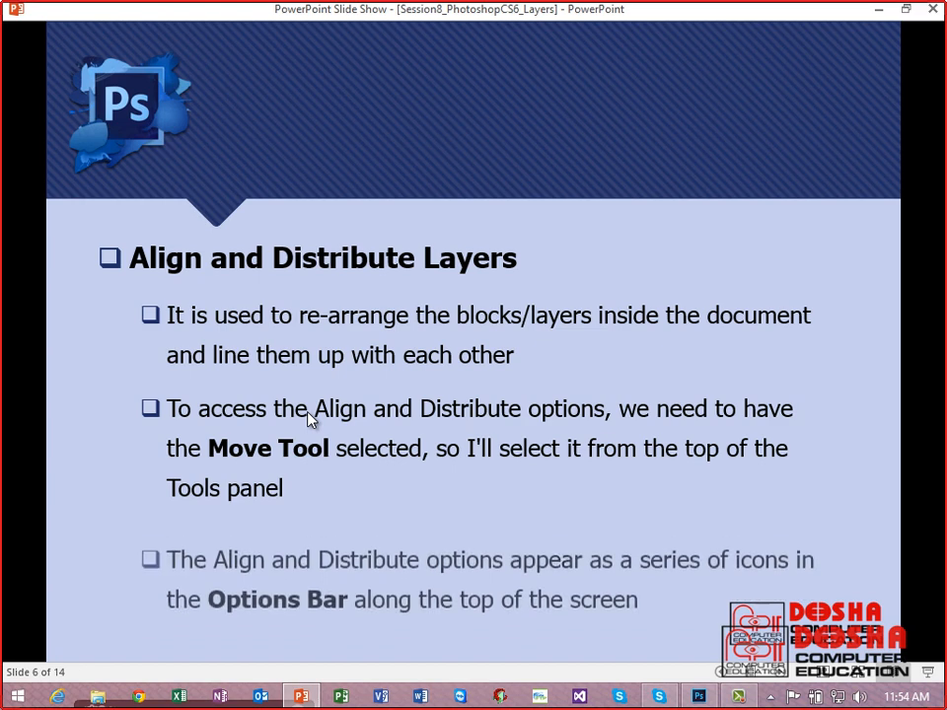
pyautogui.click(181, 400)
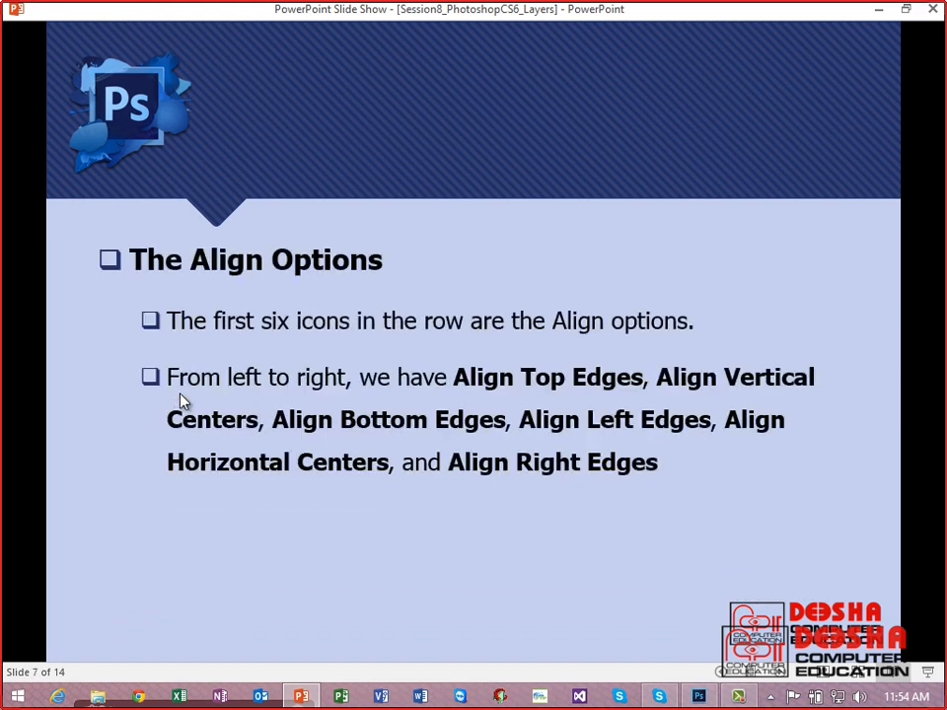
pyautogui.click(181, 400)
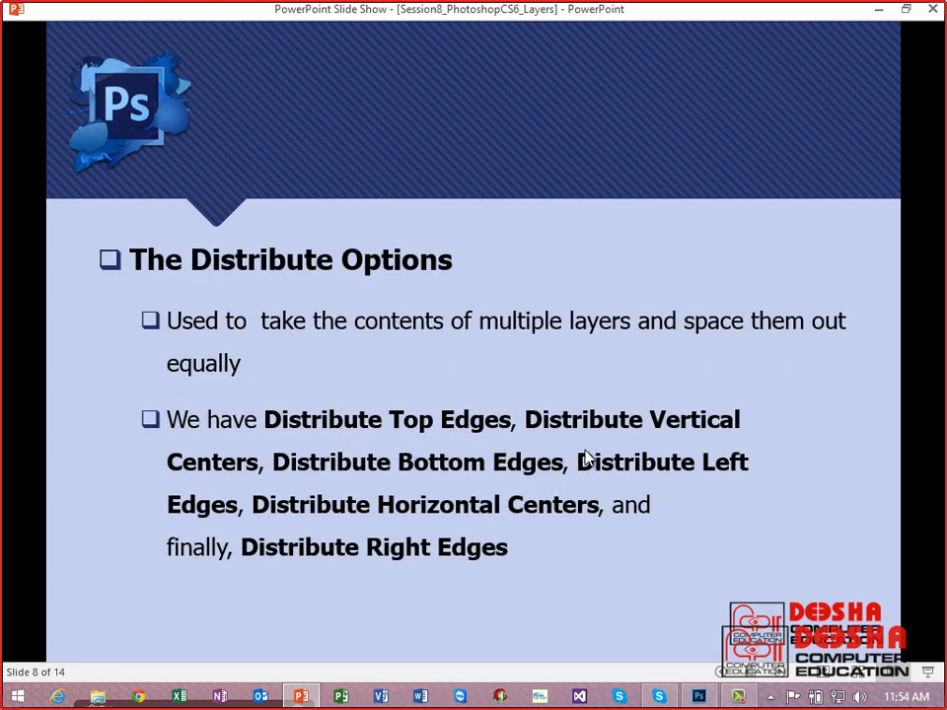
pyautogui.click(466, 480)
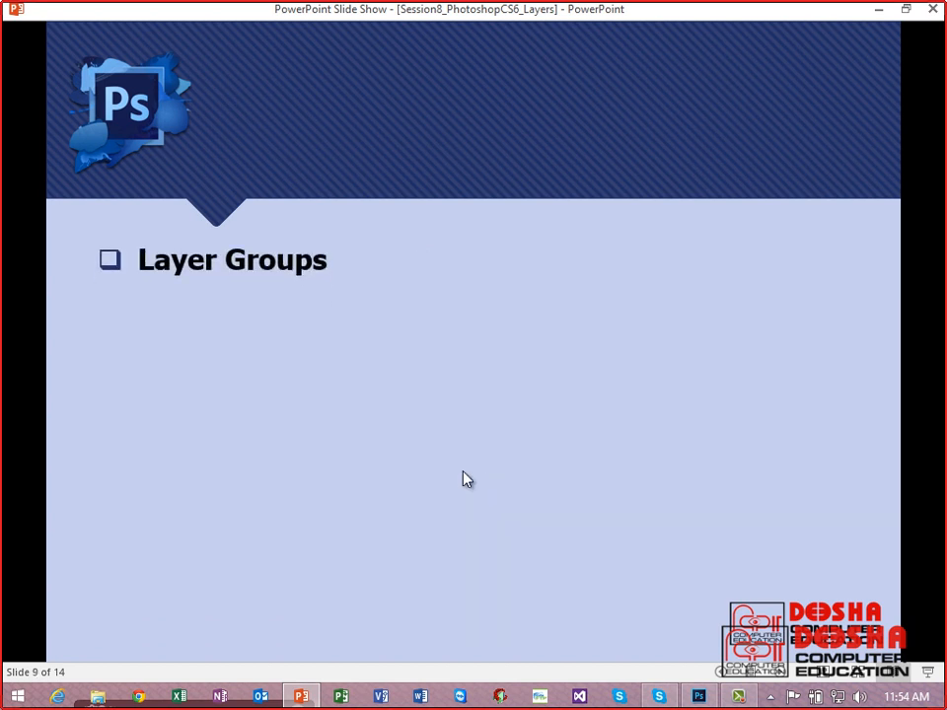
# Step: Switch back to Photoshop and view the image at 100% zoom
pyautogui.hotkey('alt', 'Tab')
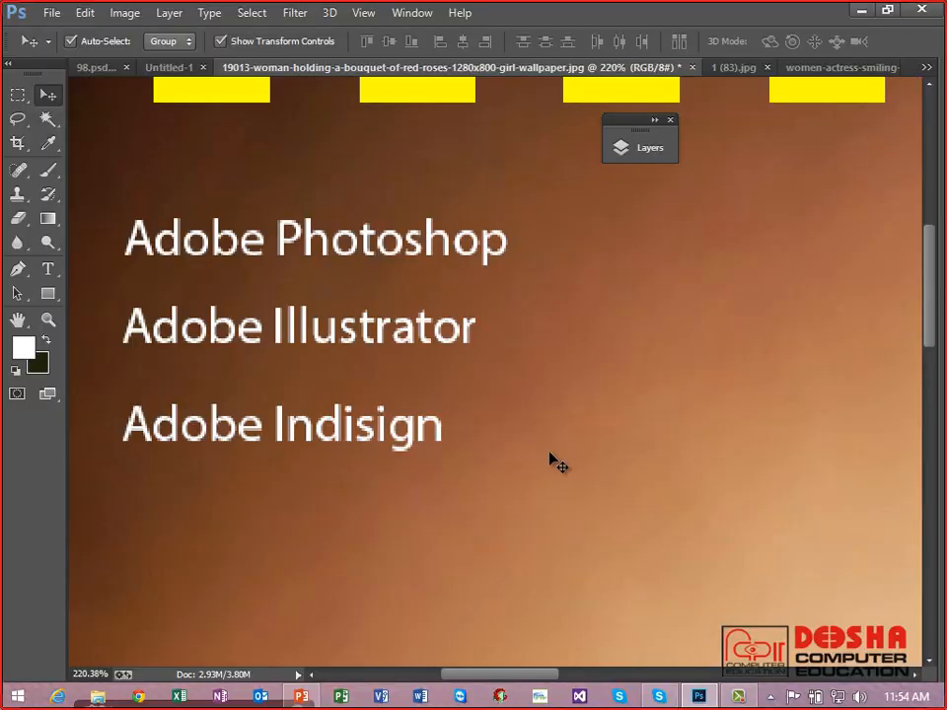
pyautogui.hotkey('ctrl', '1')
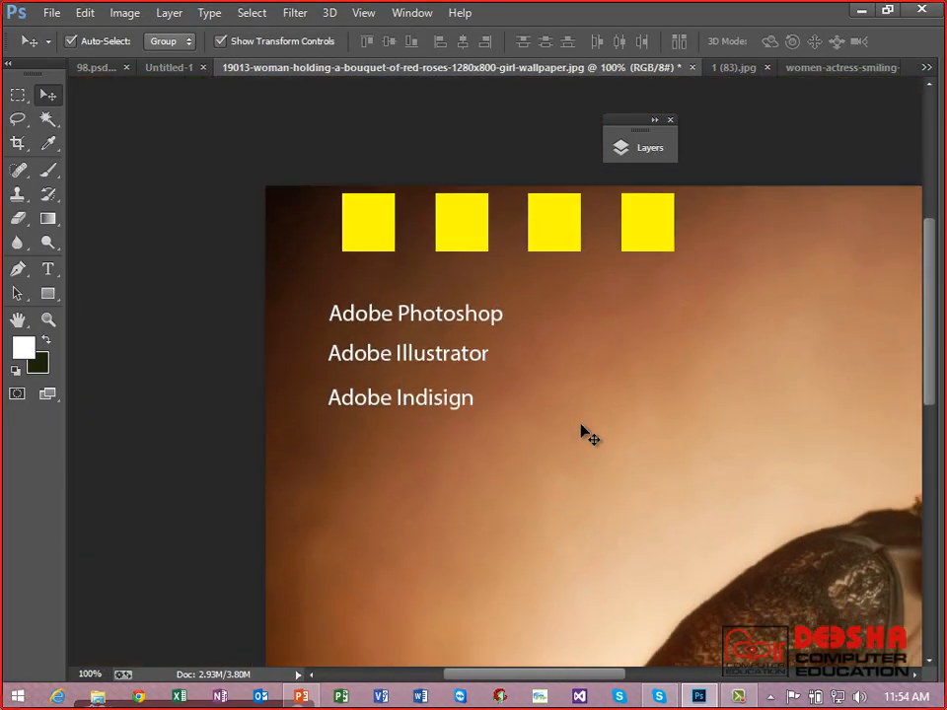
# Step: Expand the Layers panel and place it clear of the yellow rectangles and text
pyautogui.click(637, 151)
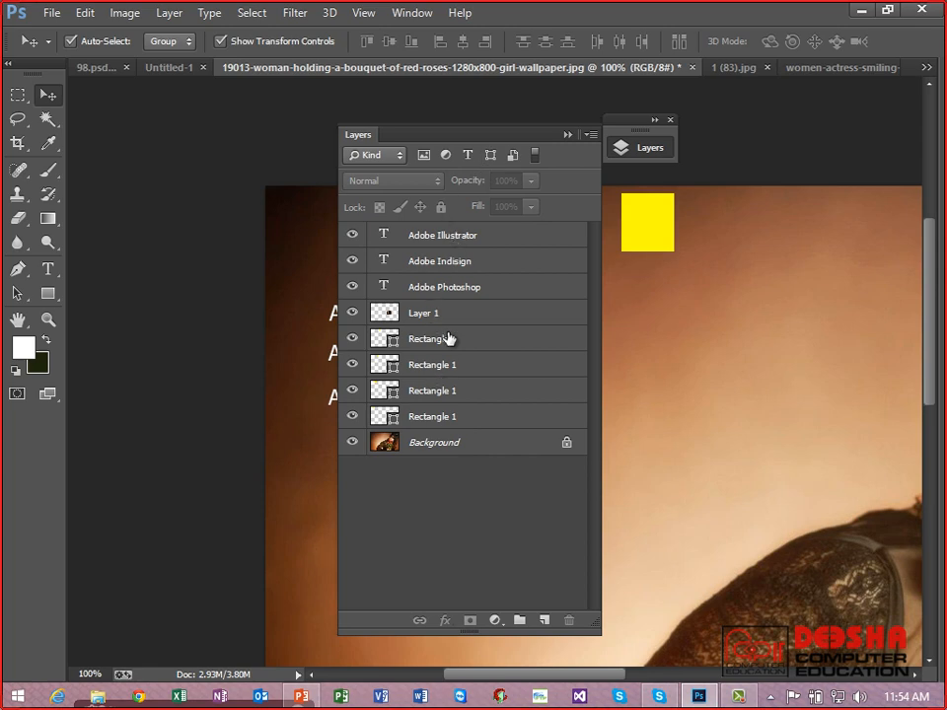
pyautogui.moveTo(483, 138); pyautogui.dragTo(935, 121)
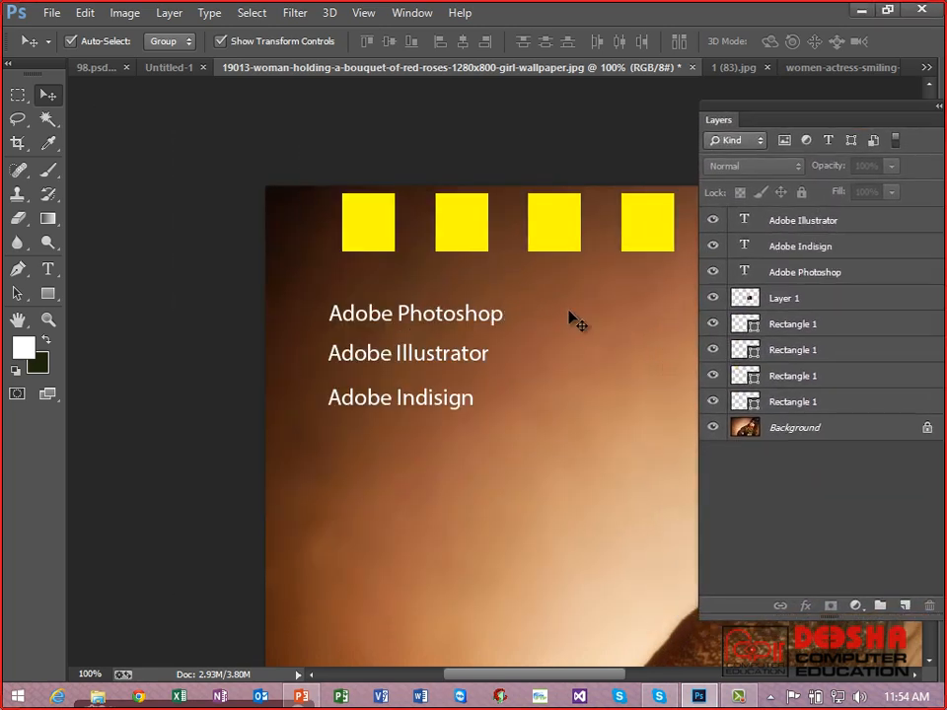
pyautogui.moveTo(536, 300); pyautogui.dragTo(341, 270)
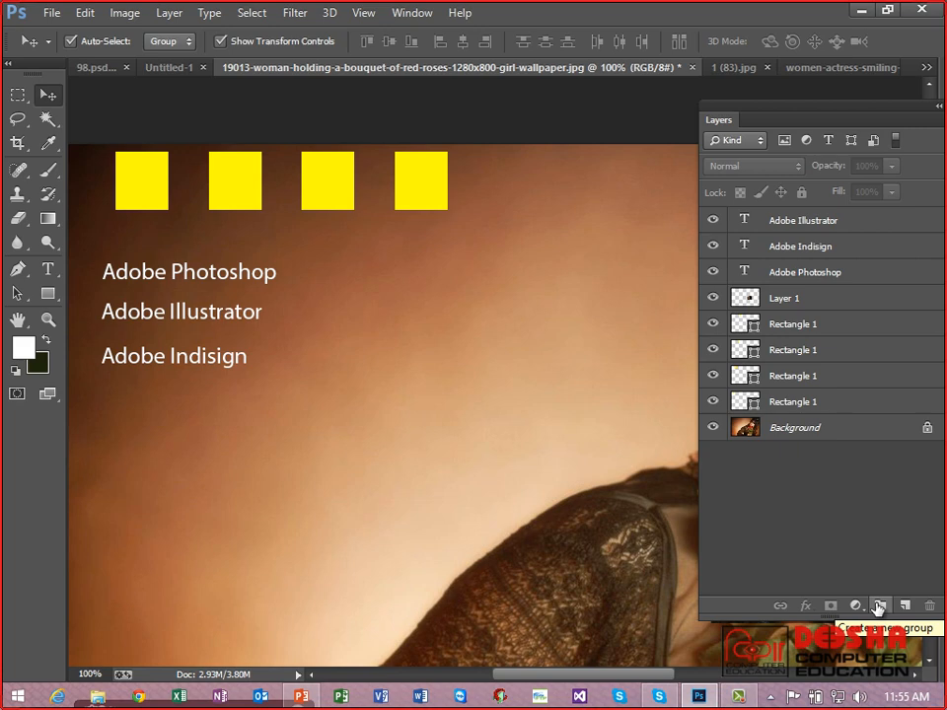
# Step: Create a new empty layer group named YelloRect
pyautogui.click(170, 13)
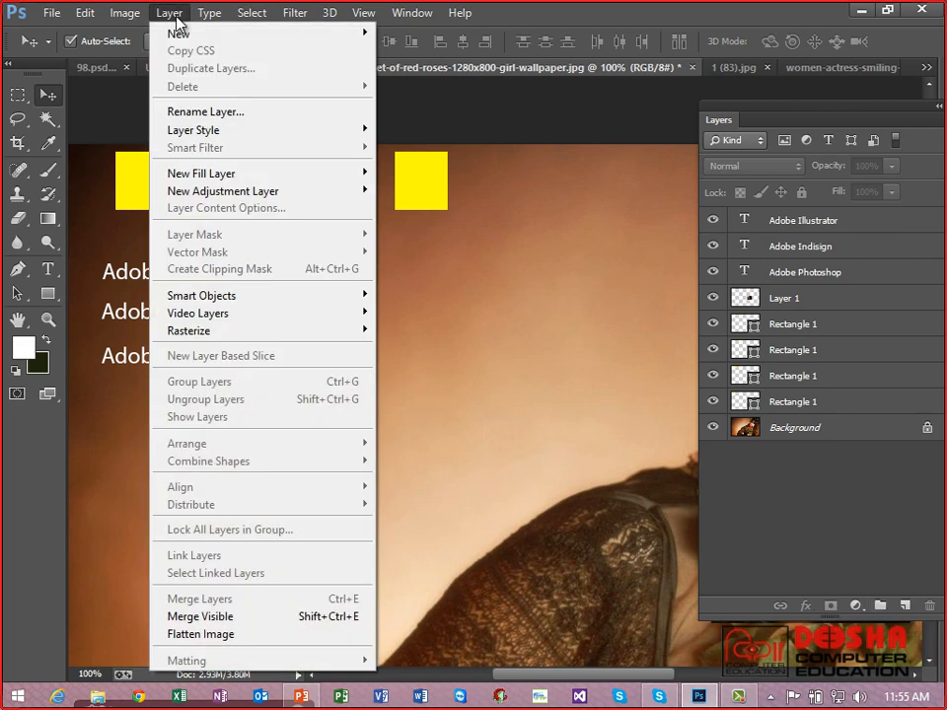
pyautogui.moveTo(179, 35)
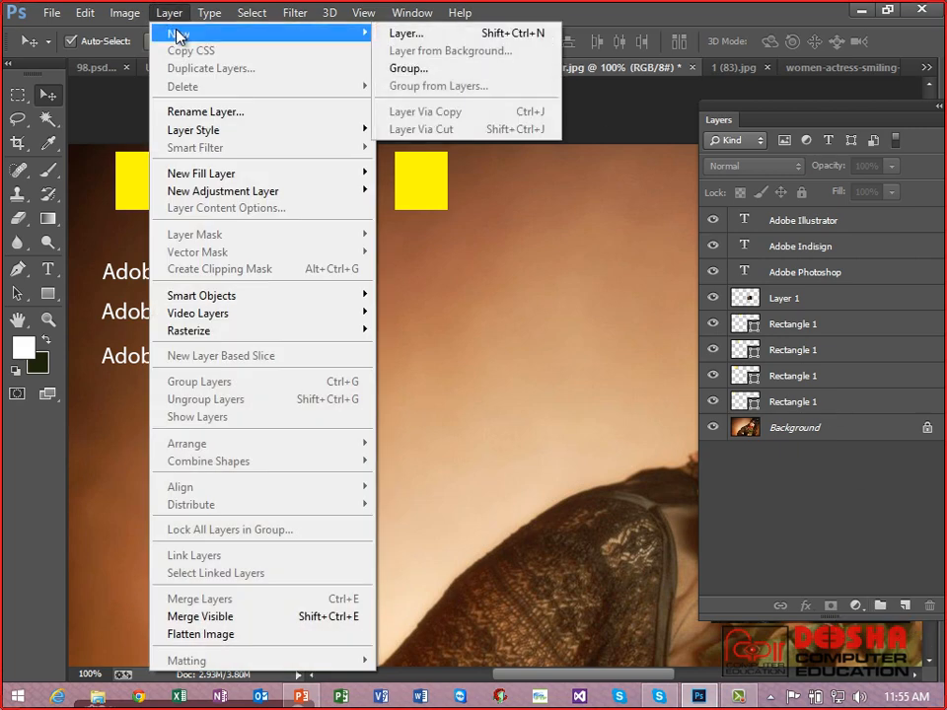
pyautogui.click(449, 71)
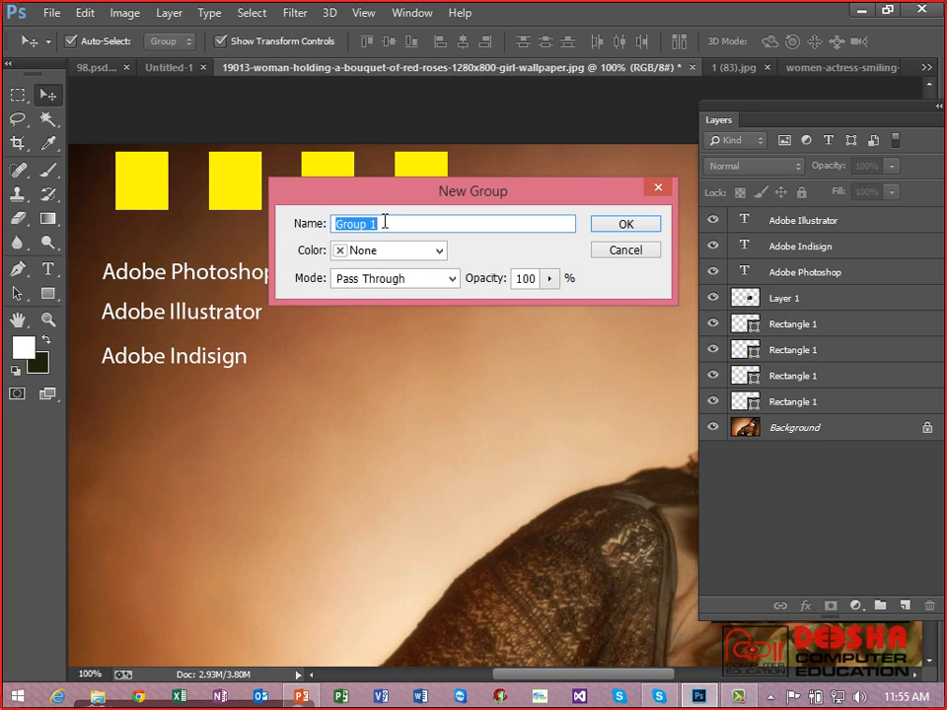
pyautogui.write('Yw')
pyautogui.write('lloRect')
pyautogui.click(612, 224)
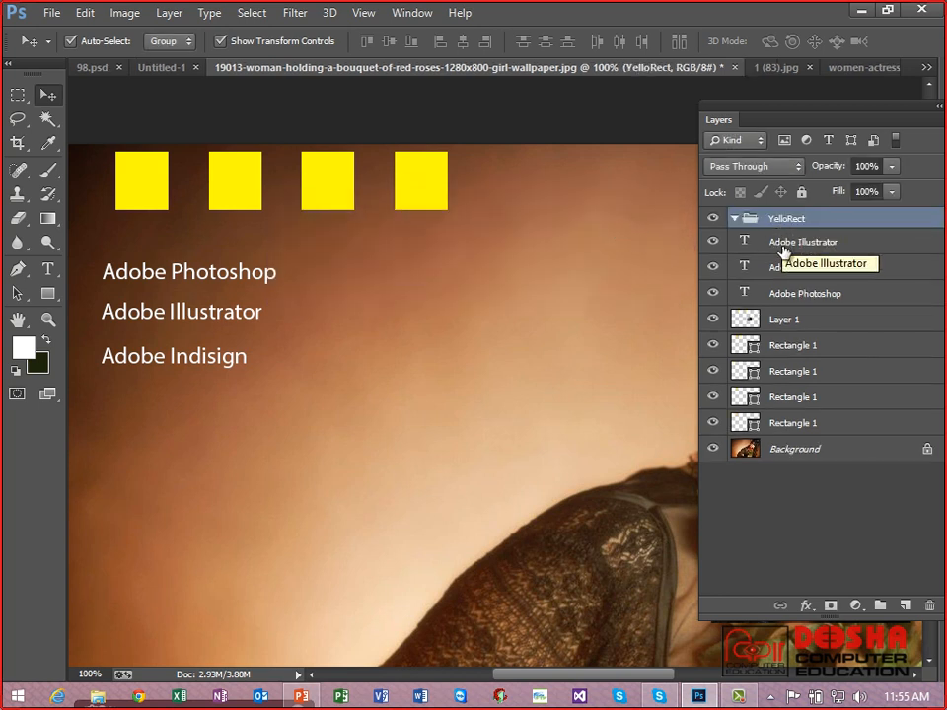
# Step: Move all four yellow Rectangle 1 layers into the YelloRect group
pyautogui.click(136, 180)
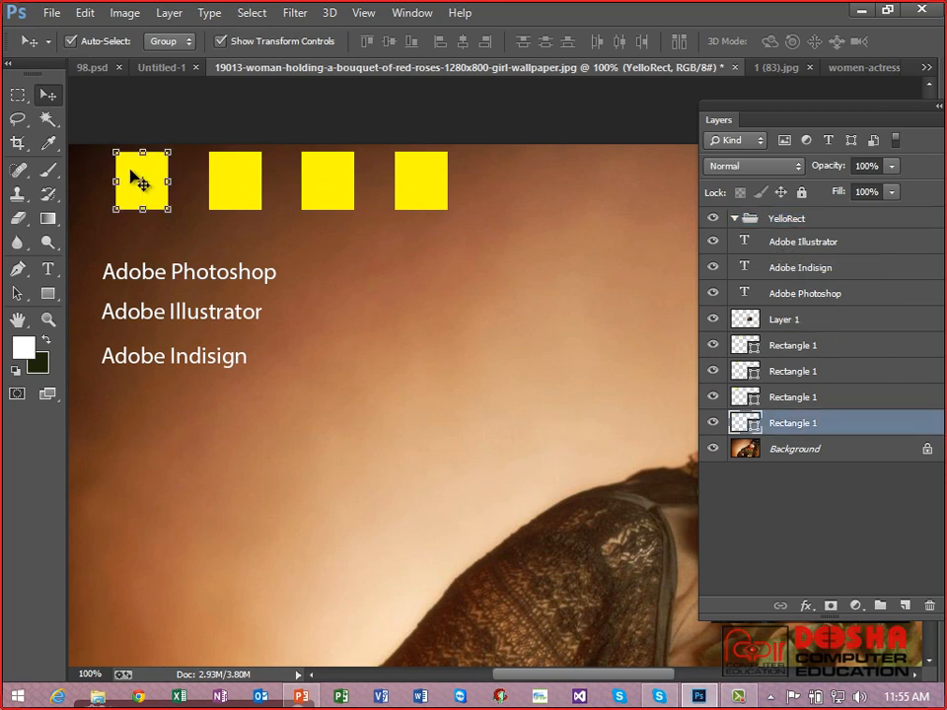
pyautogui.moveTo(779, 424); pyautogui.dragTo(779, 223)
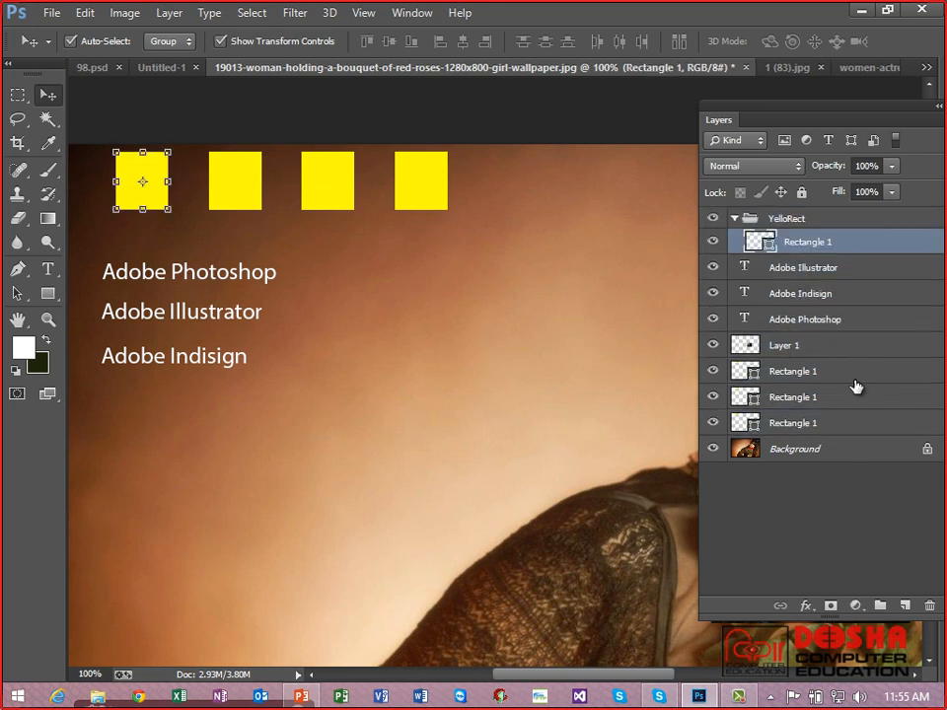
pyautogui.click(807, 426)
pyautogui.moveTo(809, 432); pyautogui.dragTo(793, 222)
pyautogui.moveTo(742, 429); pyautogui.dragTo(779, 236)
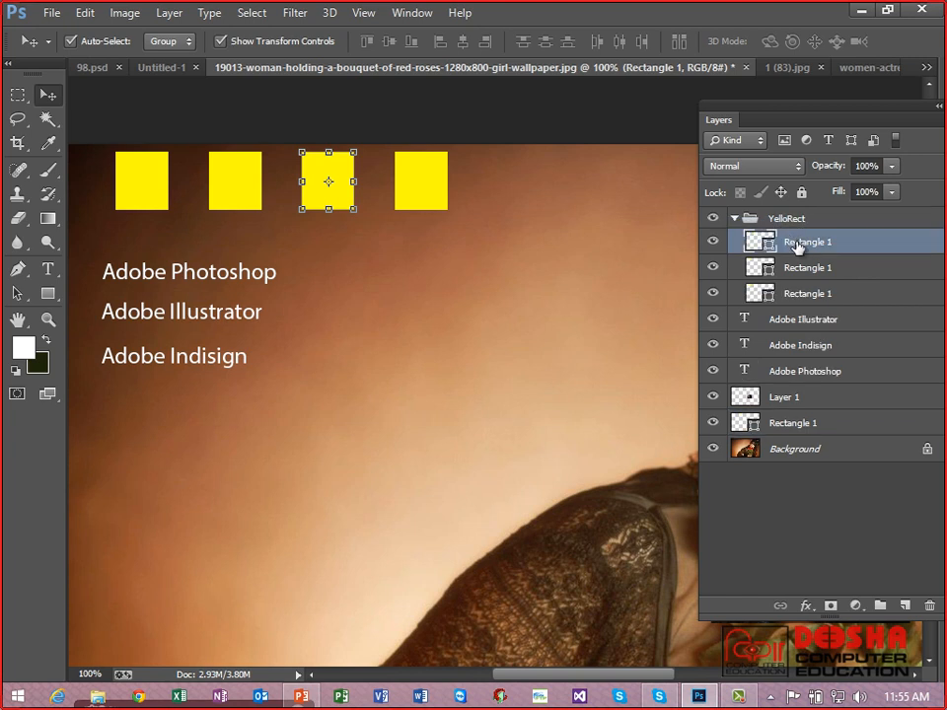
pyautogui.click(782, 426)
pyautogui.moveTo(780, 432); pyautogui.dragTo(782, 227)
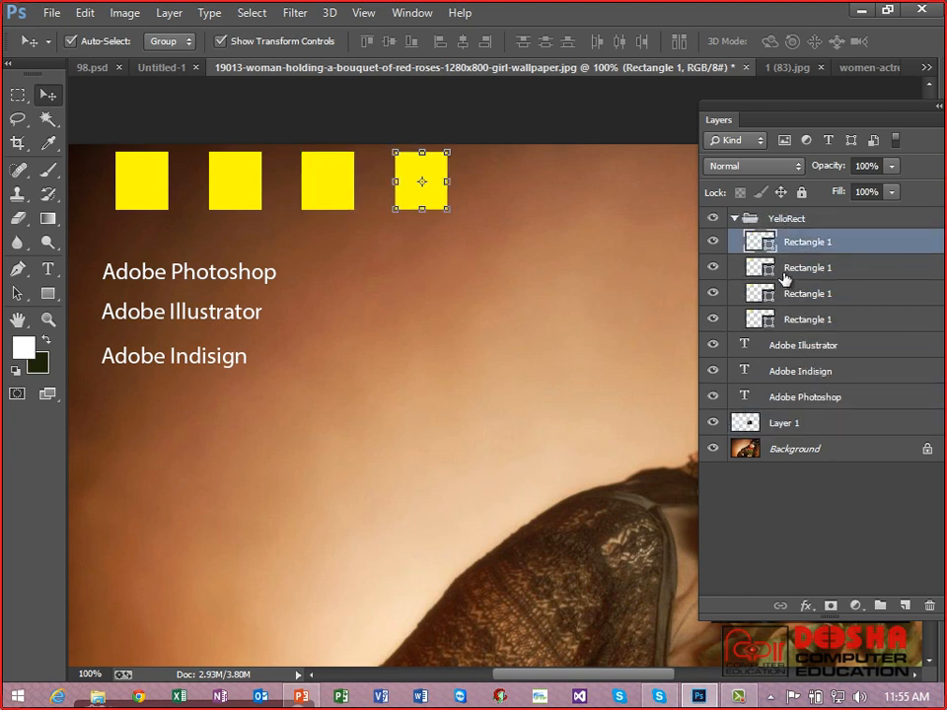
# Step: Move the whole YelloRect group about 0.78 cm down and 0.18 cm to the left
pyautogui.click(734, 219)
pyautogui.click(734, 219)
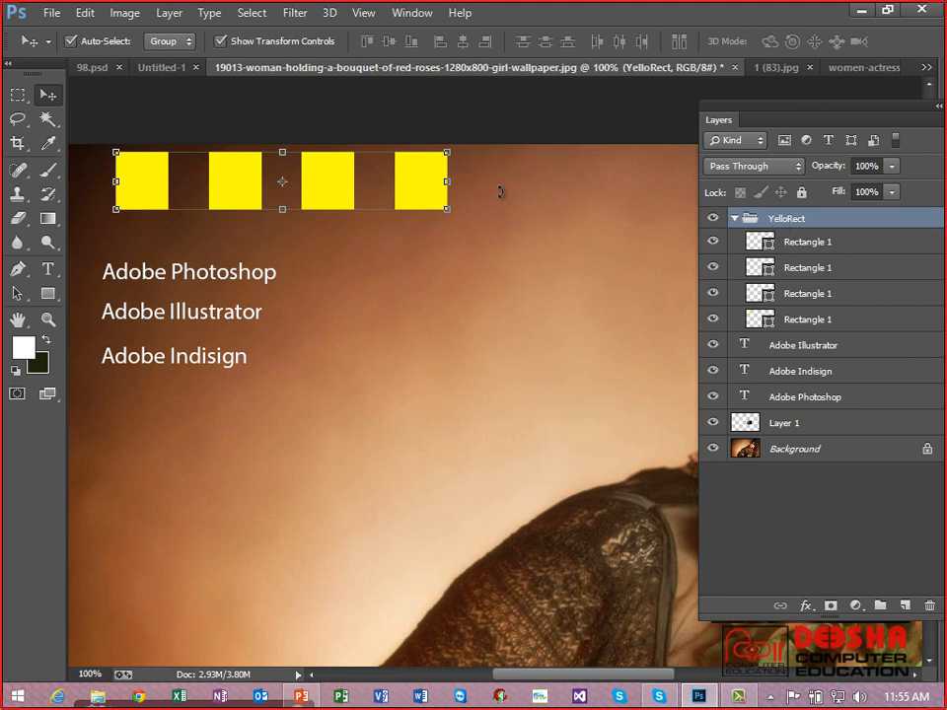
pyautogui.moveTo(409, 178)
pyautogui.mouseDown()
pyautogui.moveTo(431, 485)
pyautogui.moveTo(446, 405)
pyautogui.moveTo(401, 199)
pyautogui.mouseUp()
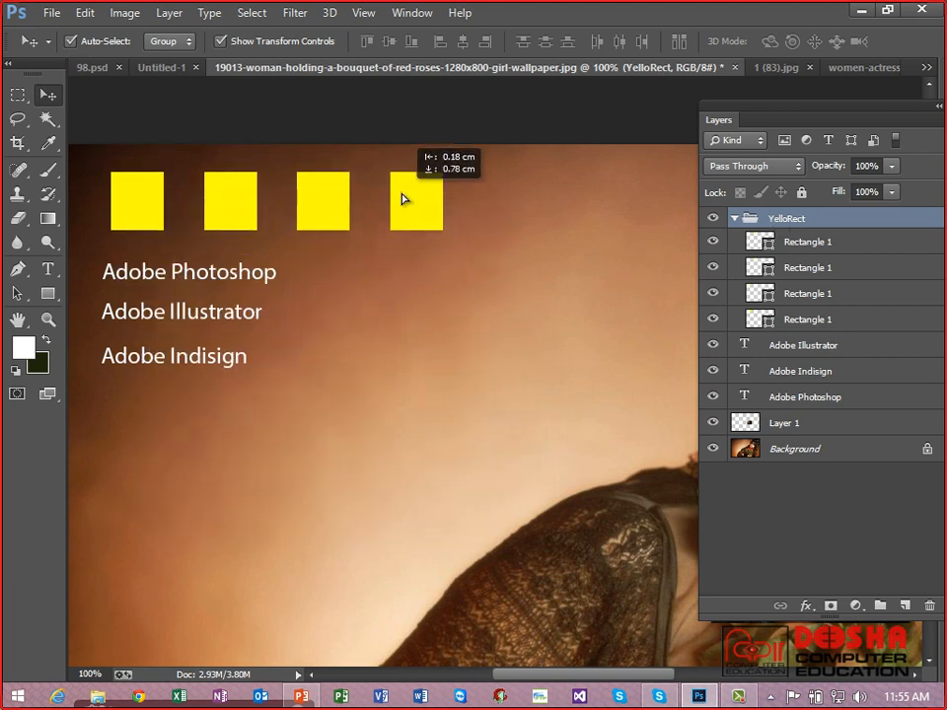
# Step: Offset only the fourth yellow rectangle up and to the right of its row, and reselect the YelloRect group
pyautogui.click(799, 249)
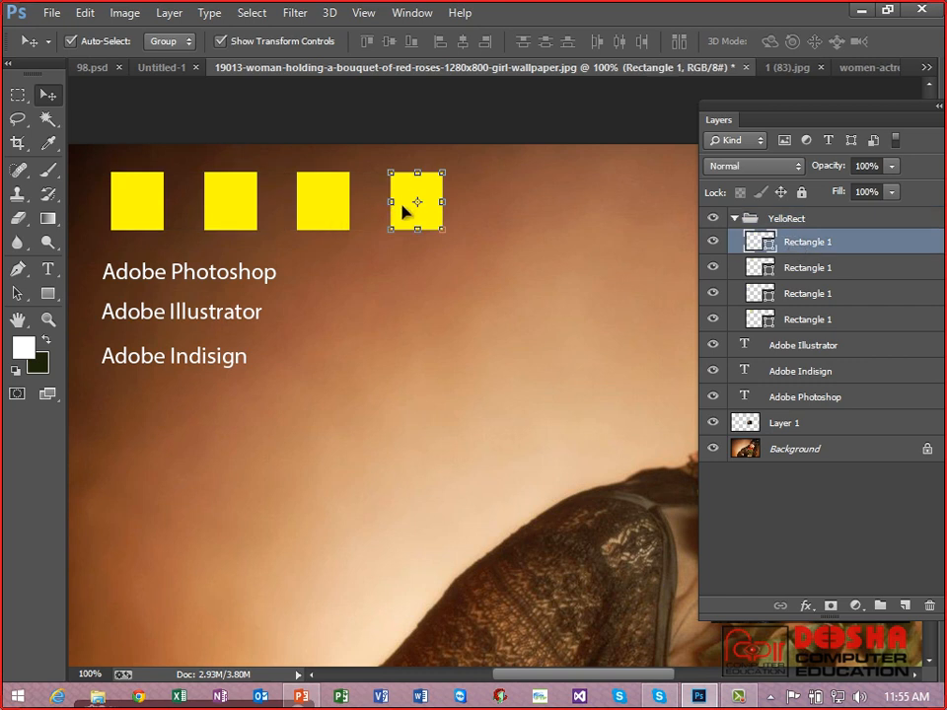
pyautogui.moveTo(414, 204); pyautogui.dragTo(409, 173)
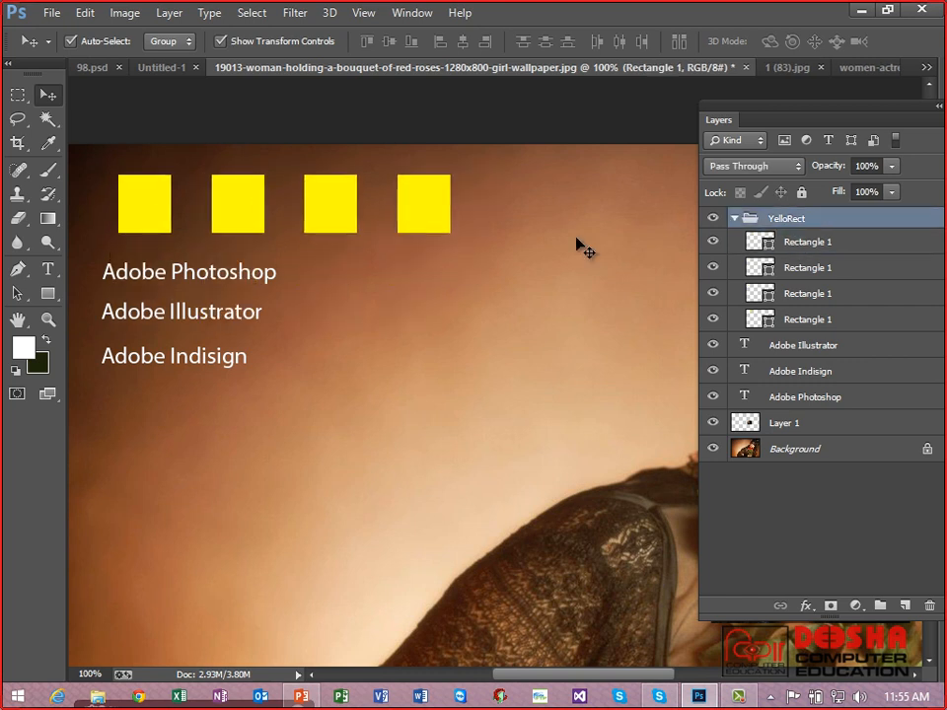
pyautogui.click(801, 248)
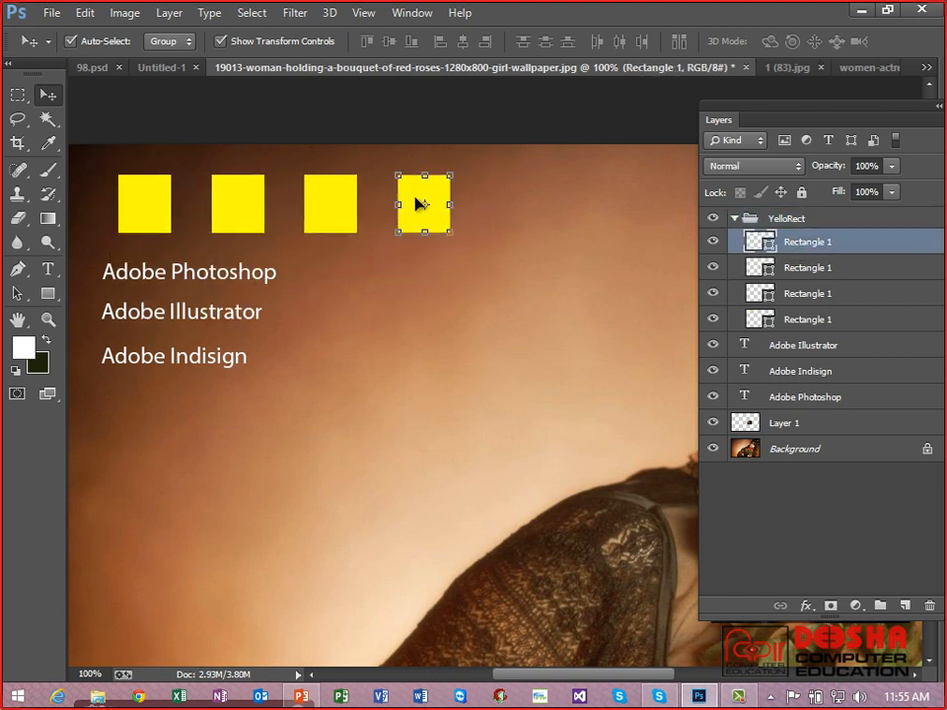
pyautogui.moveTo(413, 199); pyautogui.dragTo(458, 195)
pyautogui.click(794, 220)
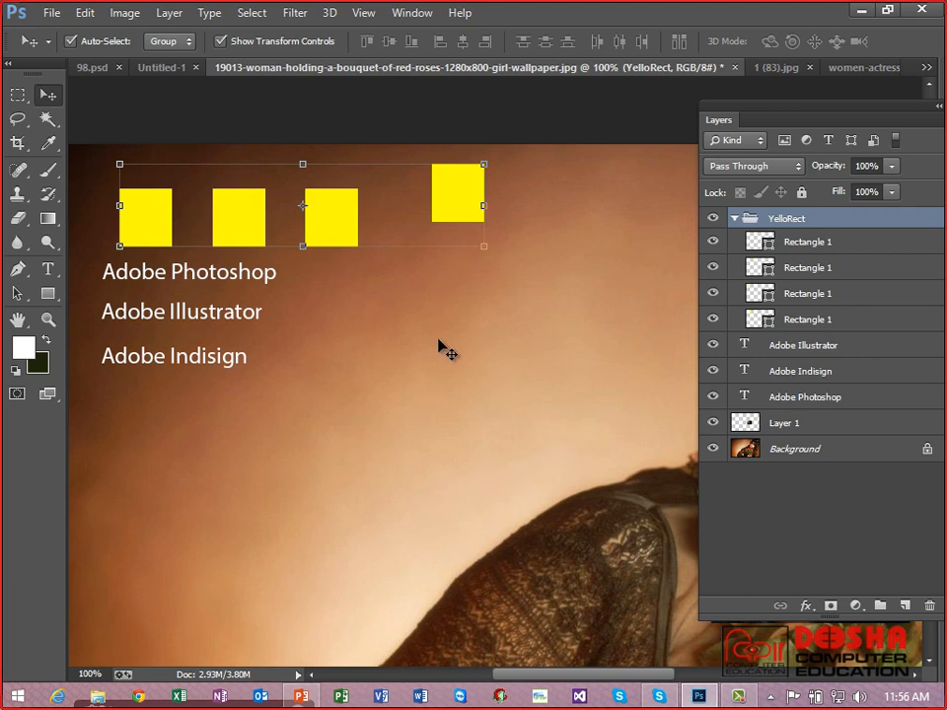
pyautogui.click(733, 219)
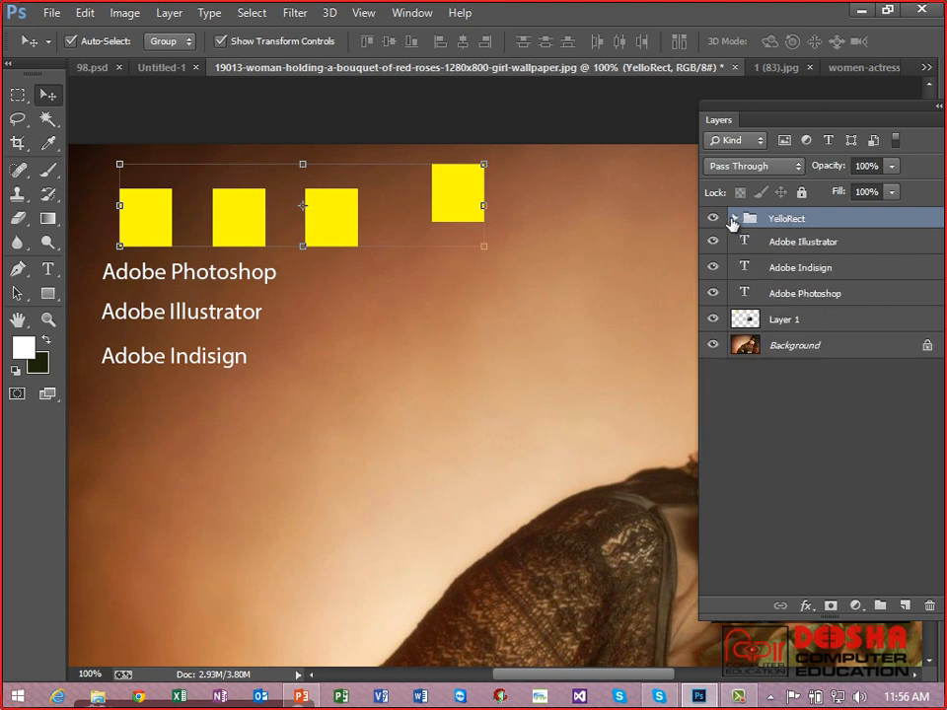
pyautogui.click(733, 219)
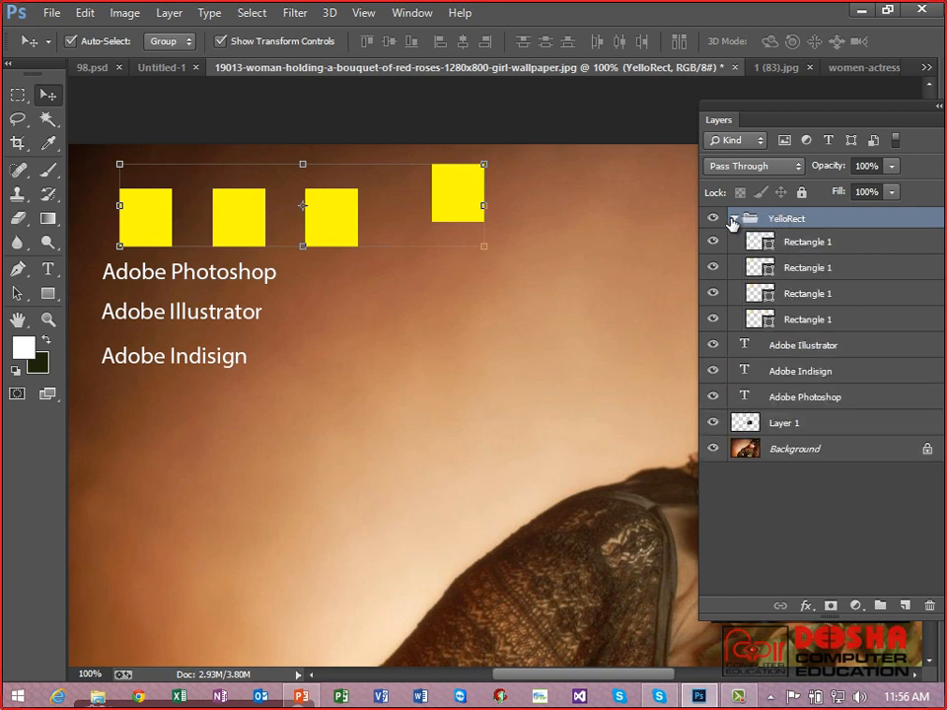
pyautogui.click(170, 14)
pyautogui.moveTo(180, 34)
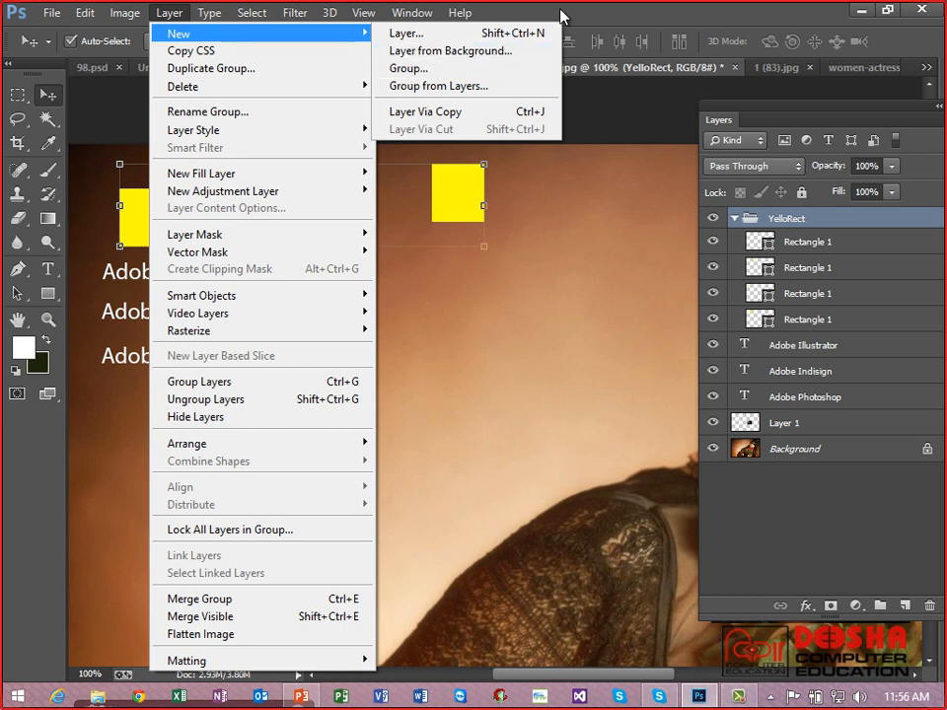
pyautogui.click(561, 17)
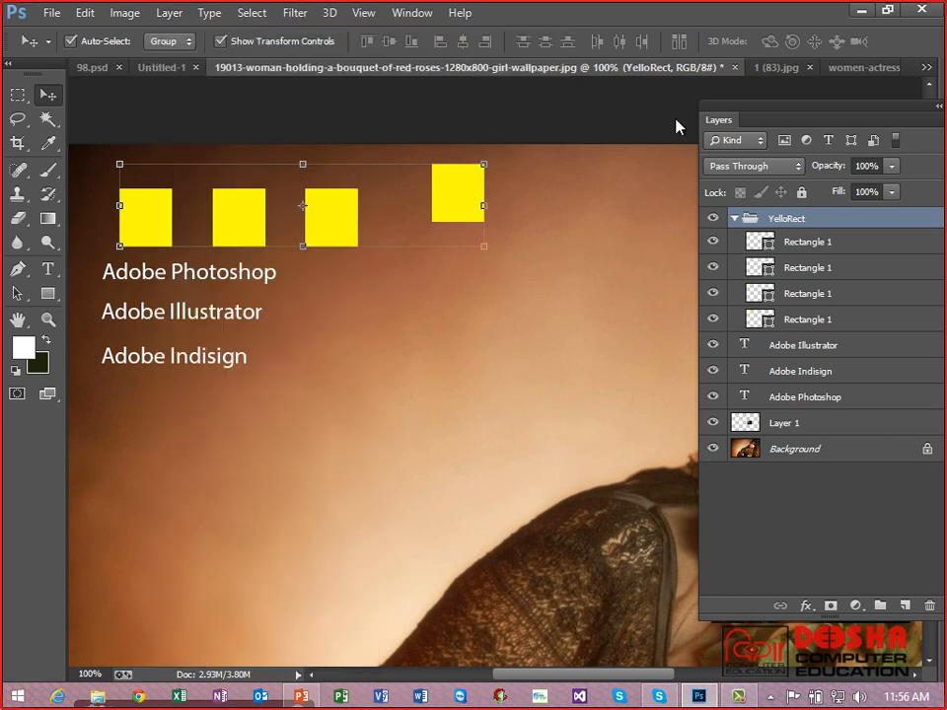
# Step: Group the Adobe Illustrator, Adobe Indisign and Adobe Photoshop text layers into a new group from layers named TextGroup
pyautogui.click(770, 346)
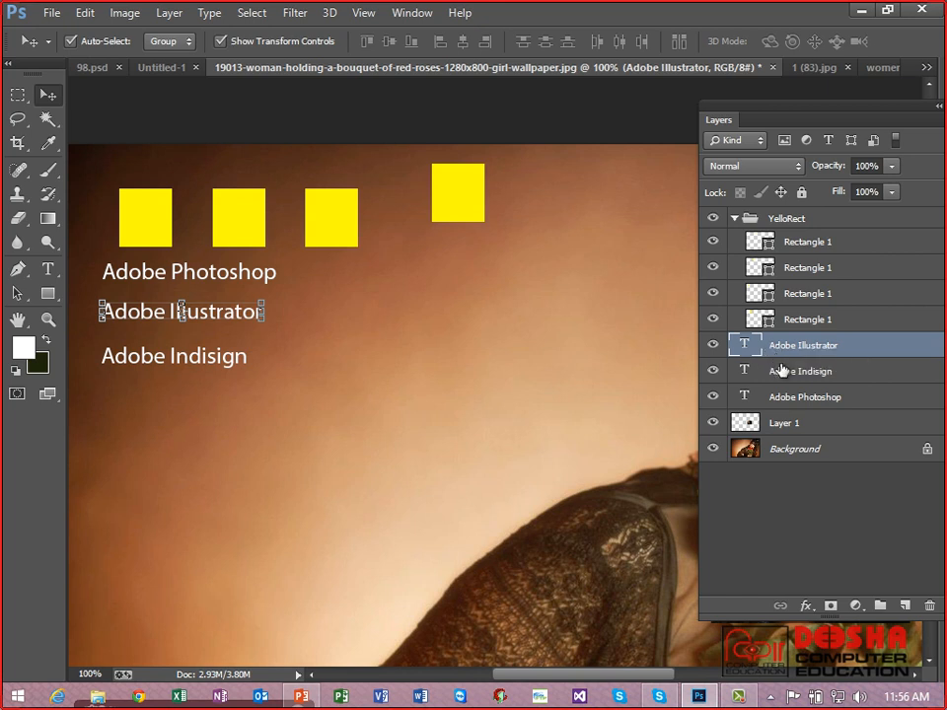
pyautogui.keyDown('shift'); pyautogui.click(781, 371); pyautogui.keyUp('shift')
pyautogui.keyDown('shift'); pyautogui.click(781, 397); pyautogui.keyUp('shift')
pyautogui.keyDown('shift'); pyautogui.click(782, 424); pyautogui.keyUp('shift')
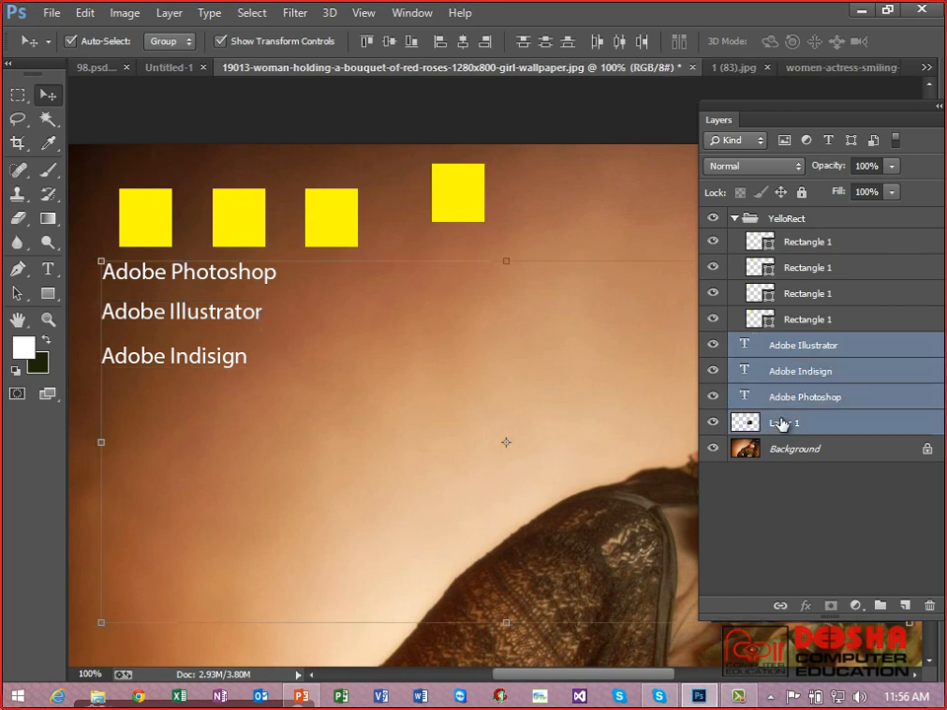
pyautogui.keyDown('ctrl'); pyautogui.click(783, 419); pyautogui.keyUp('ctrl')
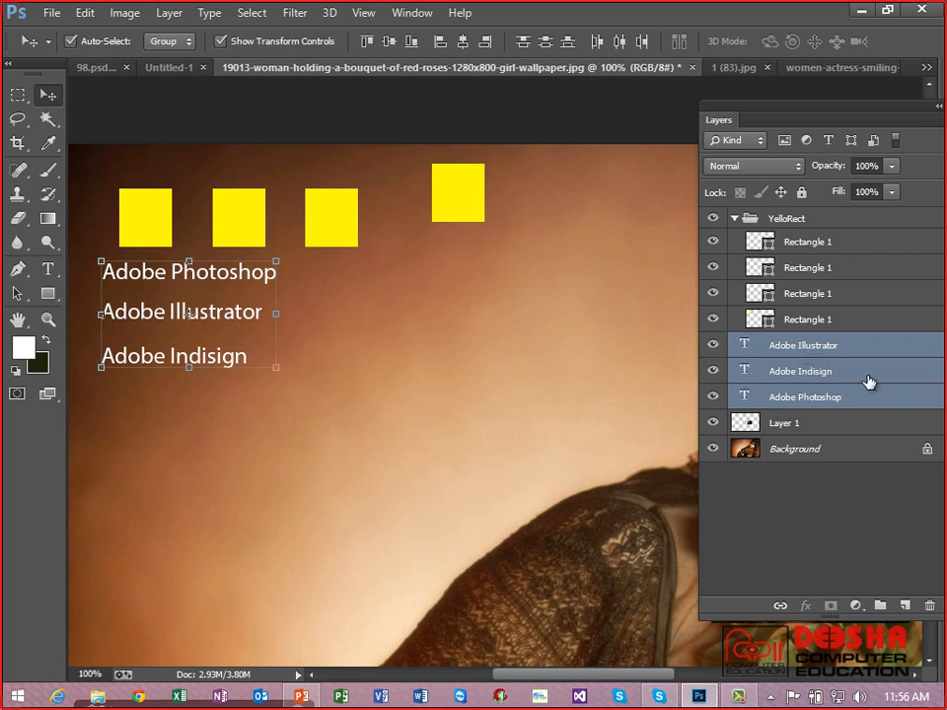
pyautogui.click(169, 12)
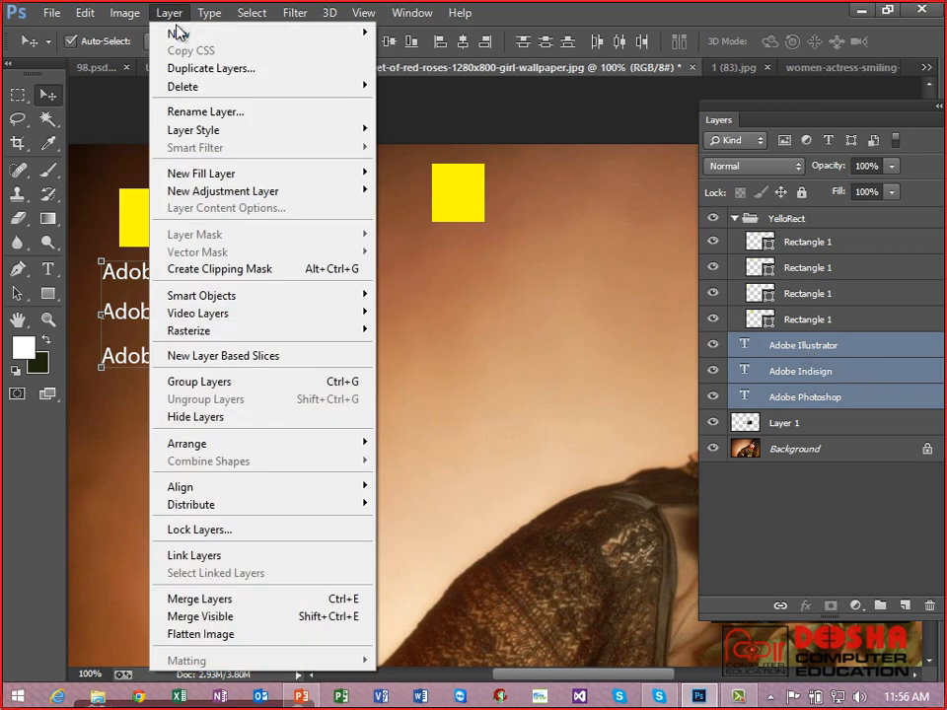
pyautogui.moveTo(178, 33)
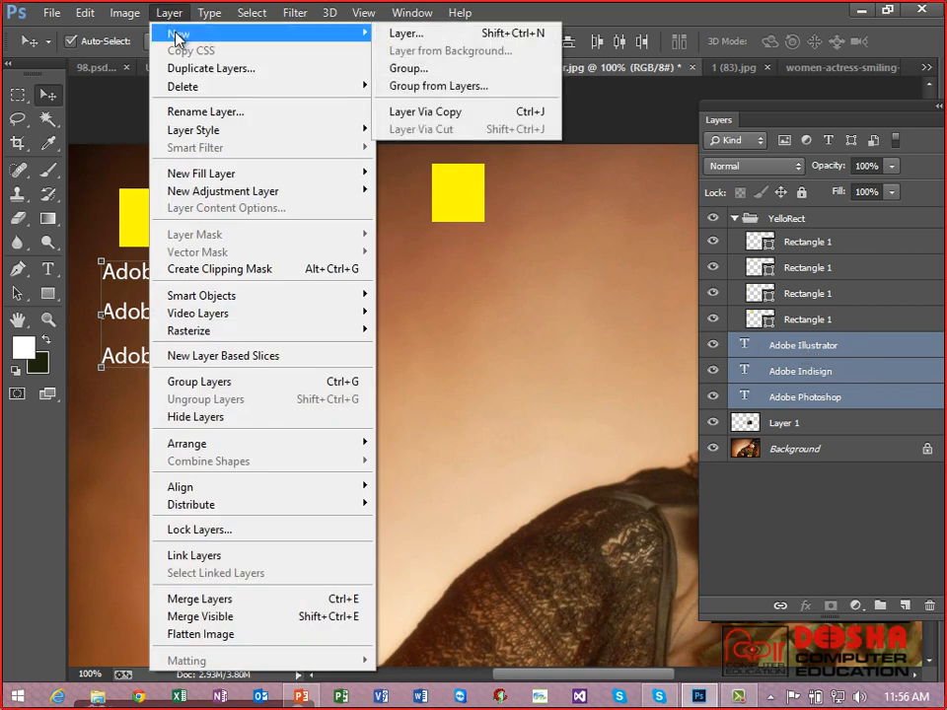
pyautogui.click(407, 88)
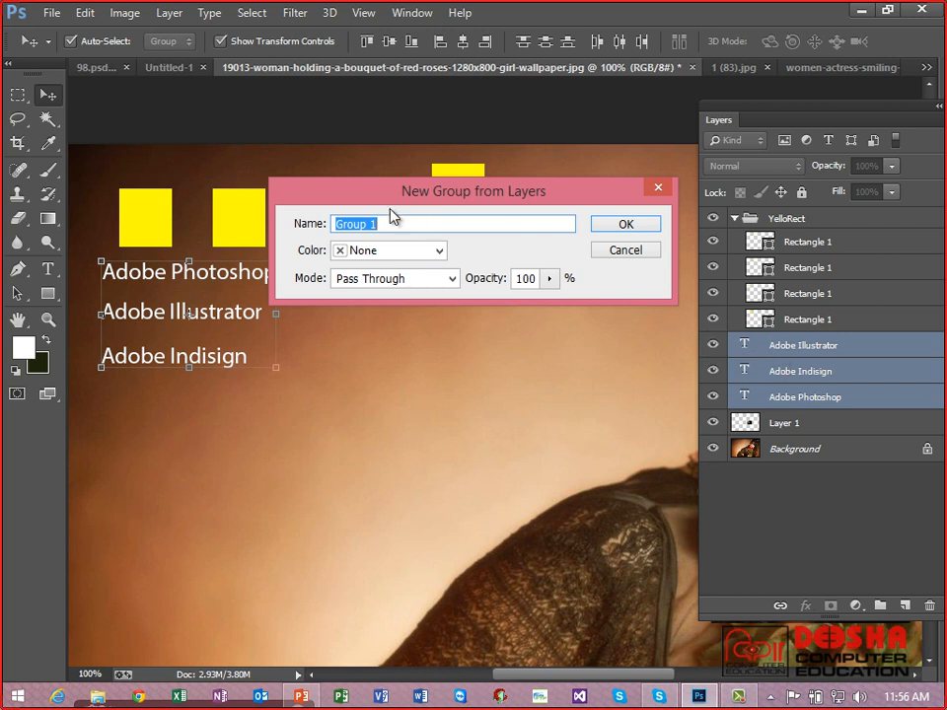
pyautogui.write('TextG')
pyautogui.click(604, 225)
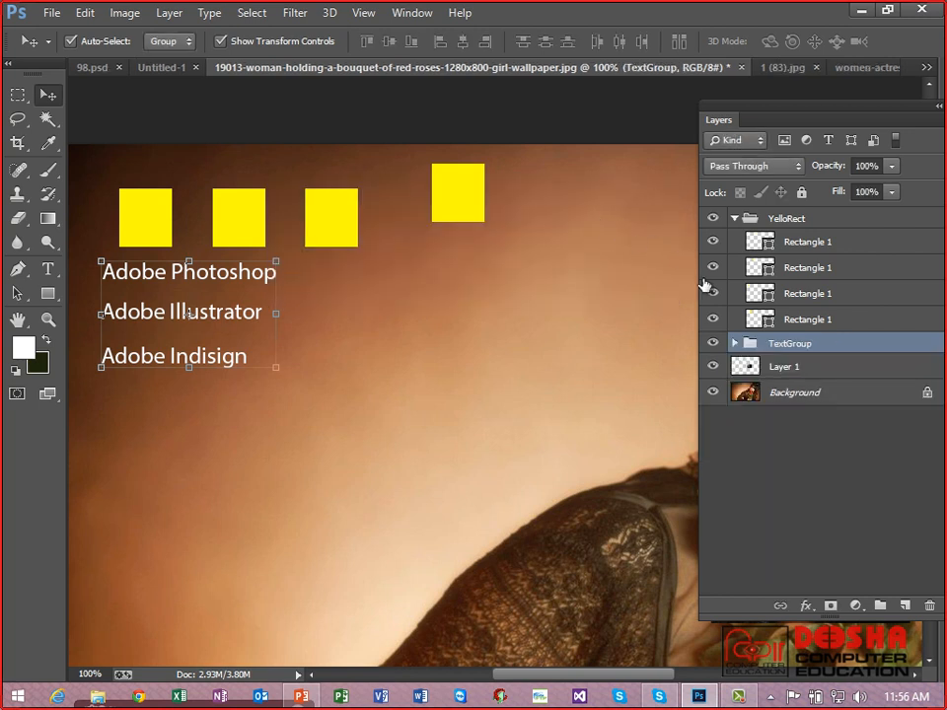
# Step: Check the contents of TextGroup and leave both layer groups collapsed
pyautogui.click(734, 344)
pyautogui.click(735, 345)
pyautogui.click(735, 218)
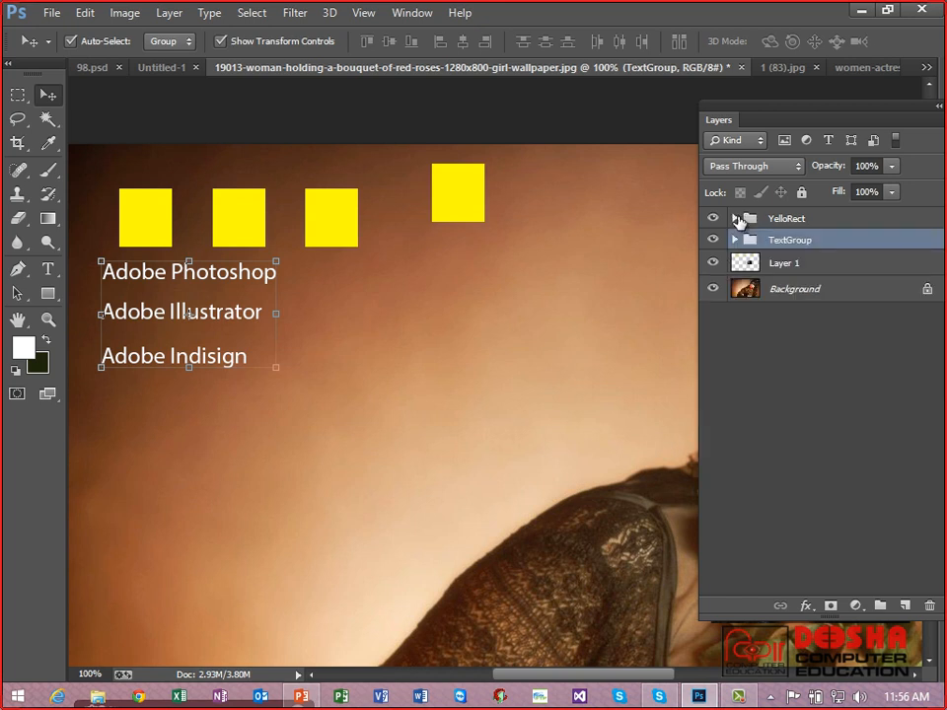
# Step: Create a new group named SubGroup1, nest it inside the YelloRect group and expand that group
pyautogui.click(758, 220)
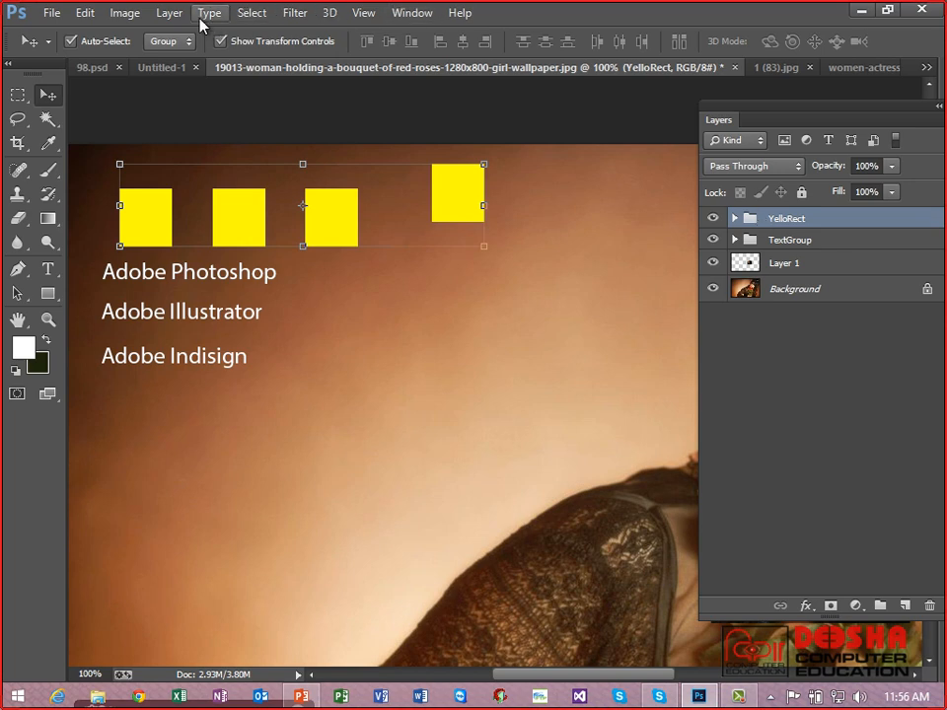
pyautogui.click(170, 13)
pyautogui.moveTo(317, 40)
pyautogui.click(400, 68)
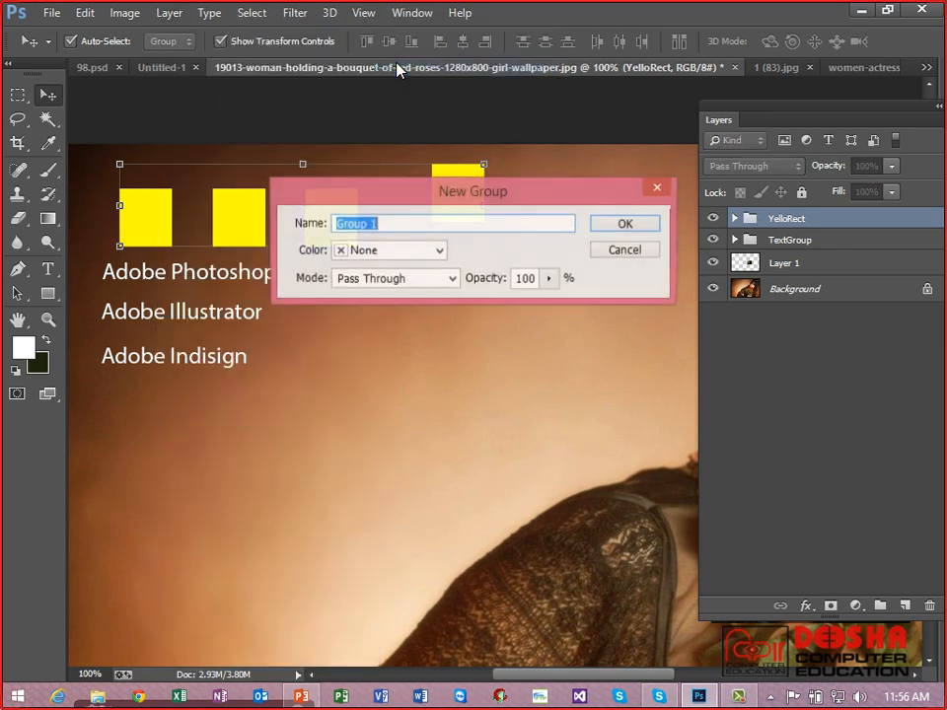
pyautogui.write('S')
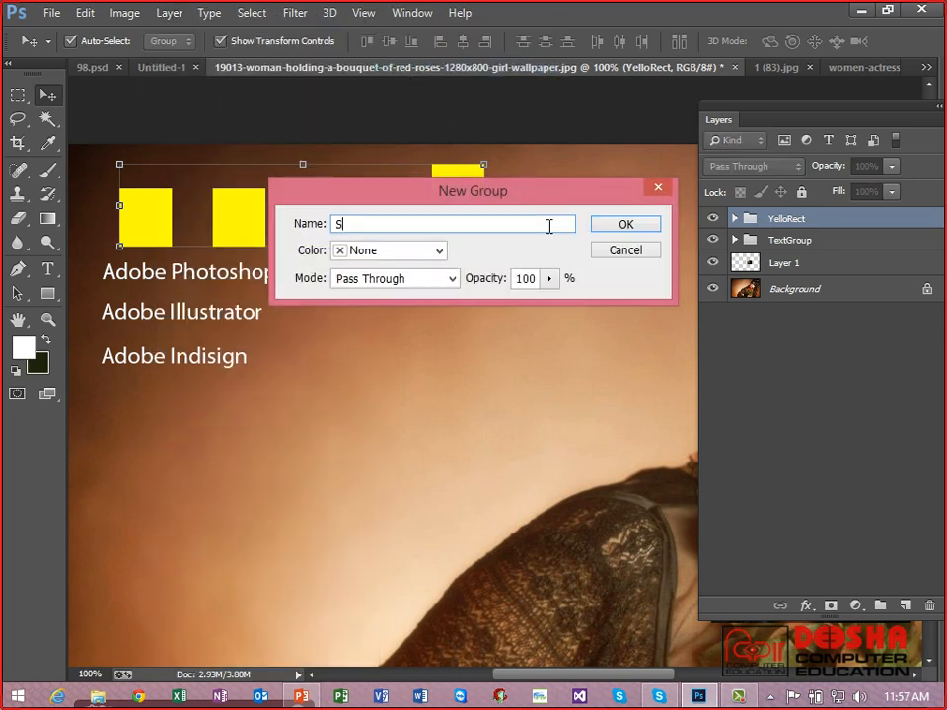
pyautogui.write('ubGroup1')
pyautogui.click(651, 230)
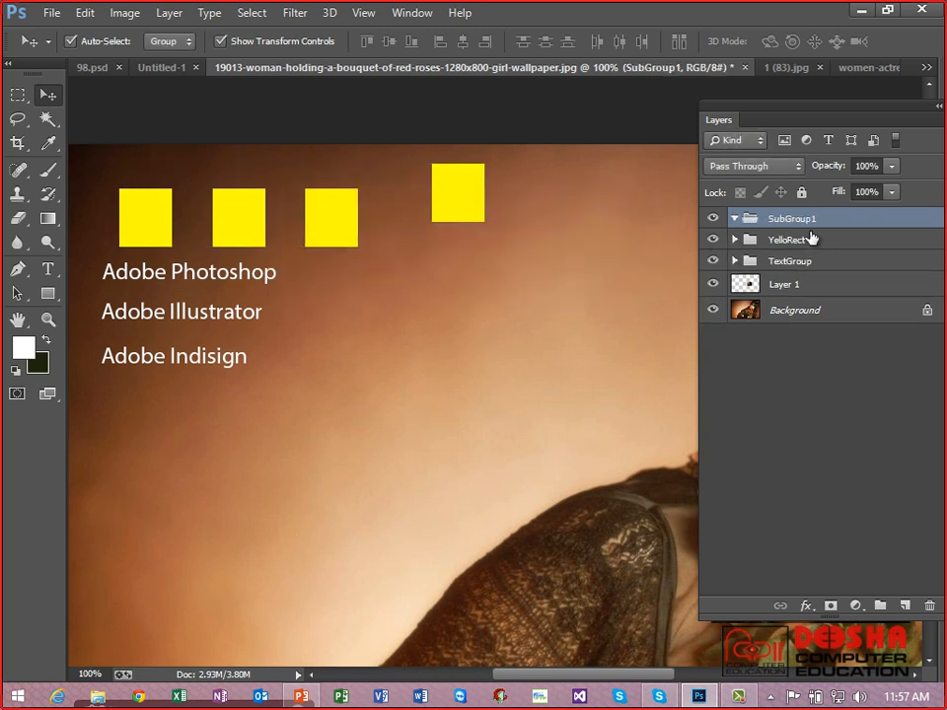
pyautogui.moveTo(784, 227); pyautogui.dragTo(786, 242)
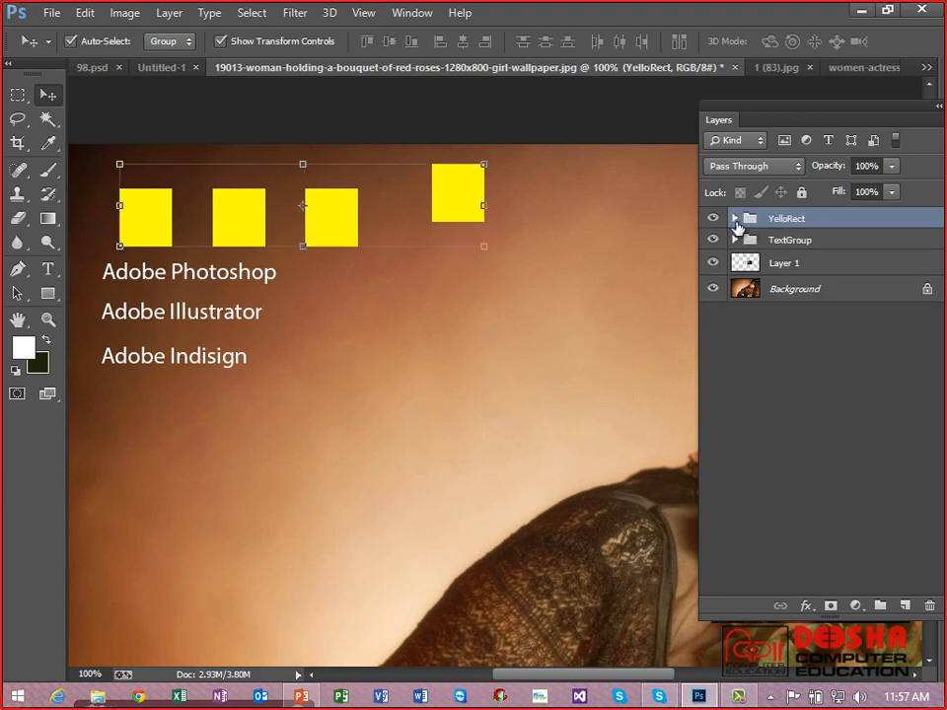
pyautogui.click(734, 218)
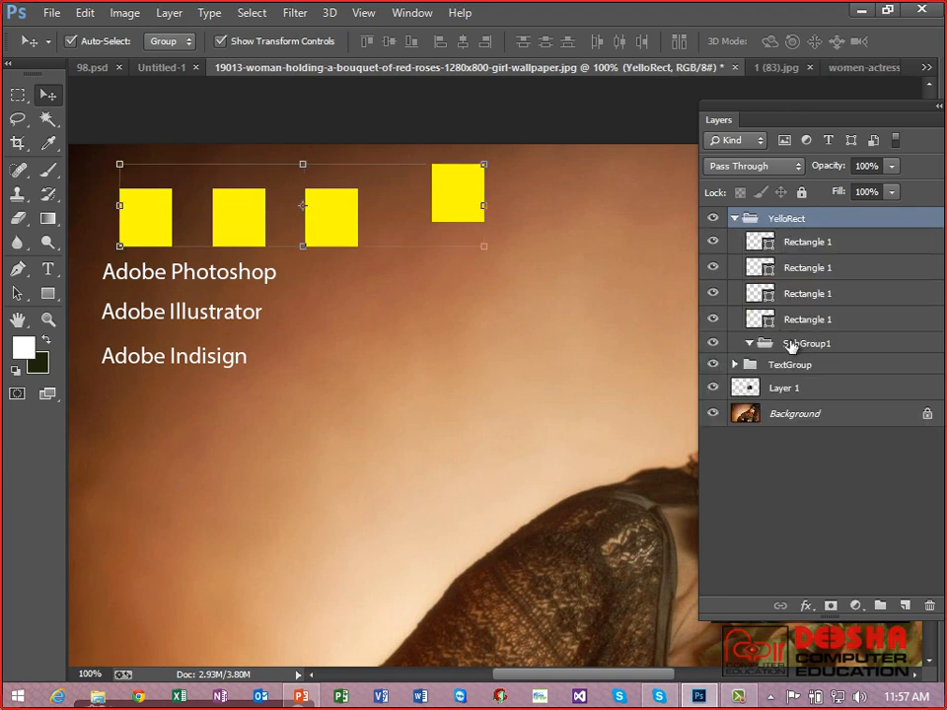
# Step: Move the two lowest Rectangle 1 layers of the YelloRect group into its nested SubGroup1
pyautogui.click(791, 342)
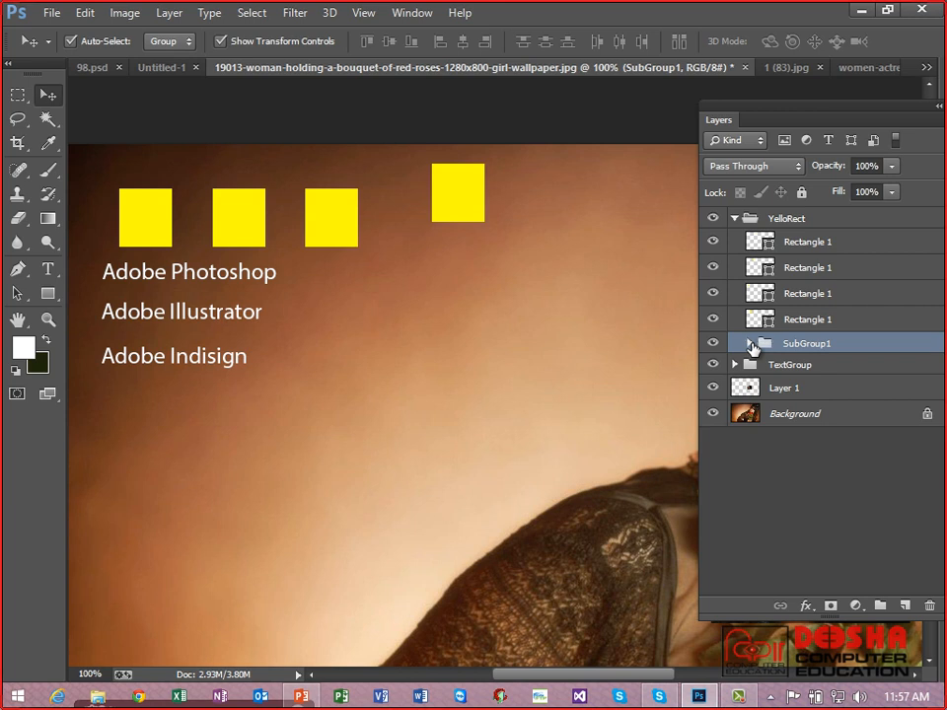
pyautogui.click(750, 344)
pyautogui.moveTo(814, 329); pyautogui.dragTo(814, 339)
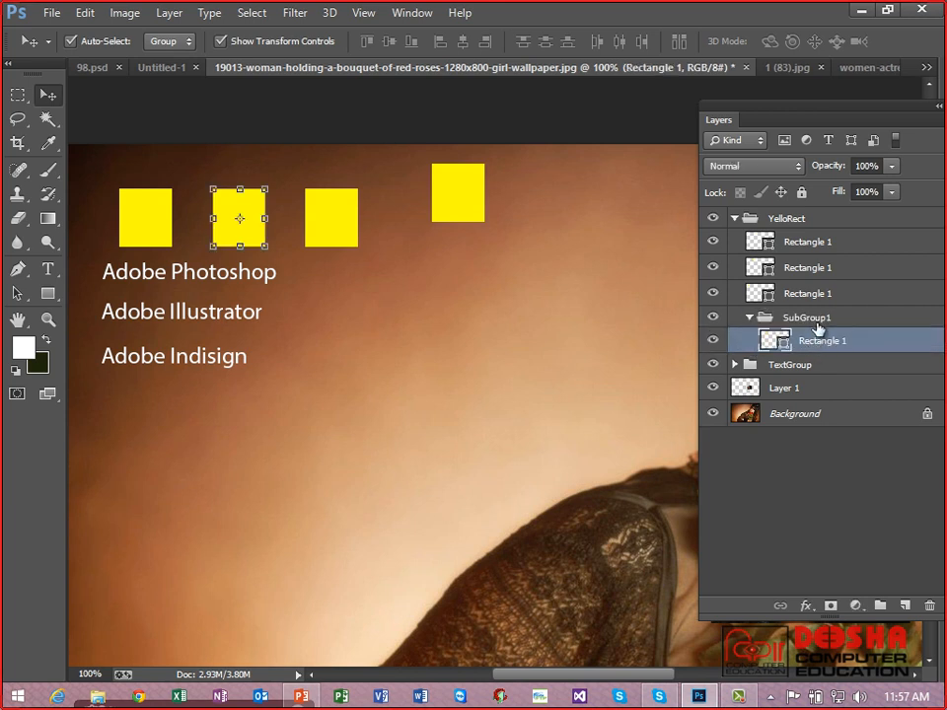
pyautogui.moveTo(805, 296); pyautogui.dragTo(805, 326)
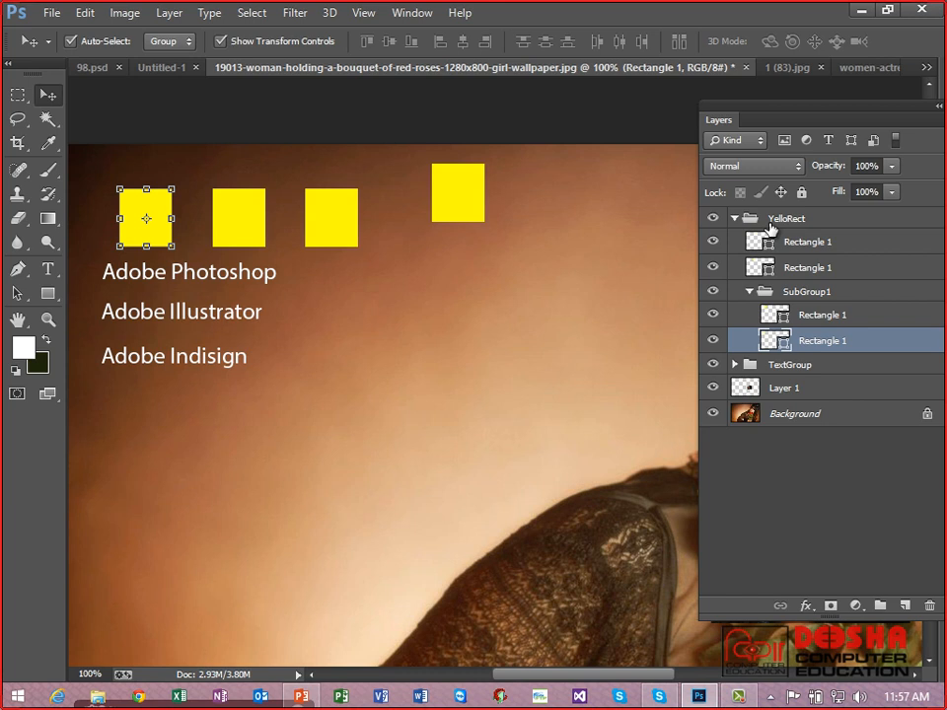
# Step: Hide and show the whole YelloRect group, and move all four yellow rectangles together slightly up and to the left
pyautogui.click(709, 219)
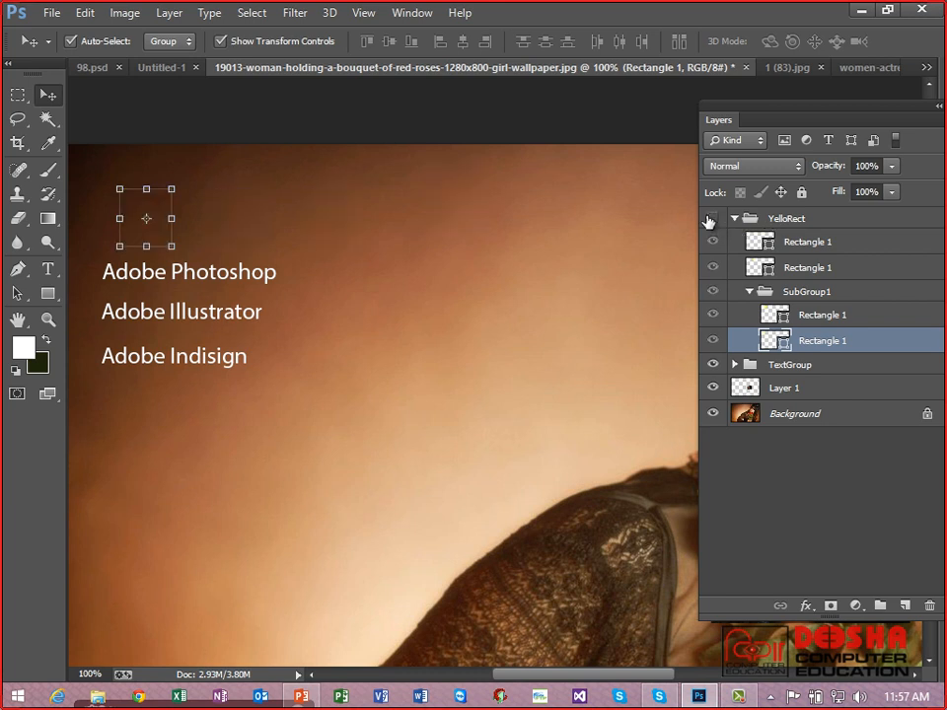
pyautogui.click(709, 219)
pyautogui.click(457, 193)
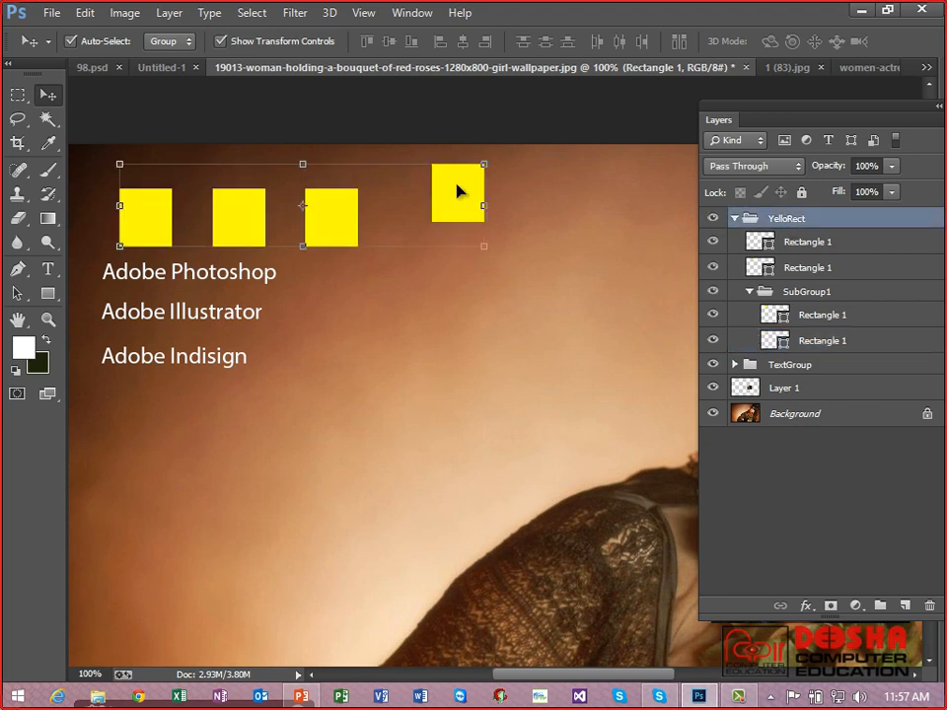
pyautogui.moveTo(456, 192); pyautogui.dragTo(437, 179)
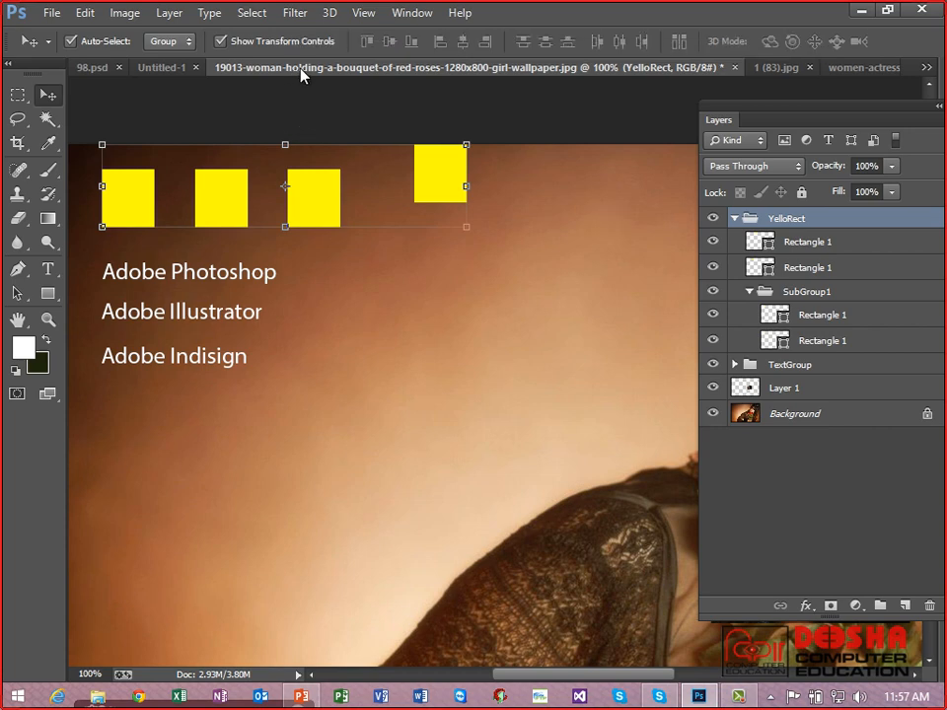
# Step: Switch to the 98.psd document and shift the Layers panel inward from the window edge
pyautogui.hotkey('ctrl', 'Tab')
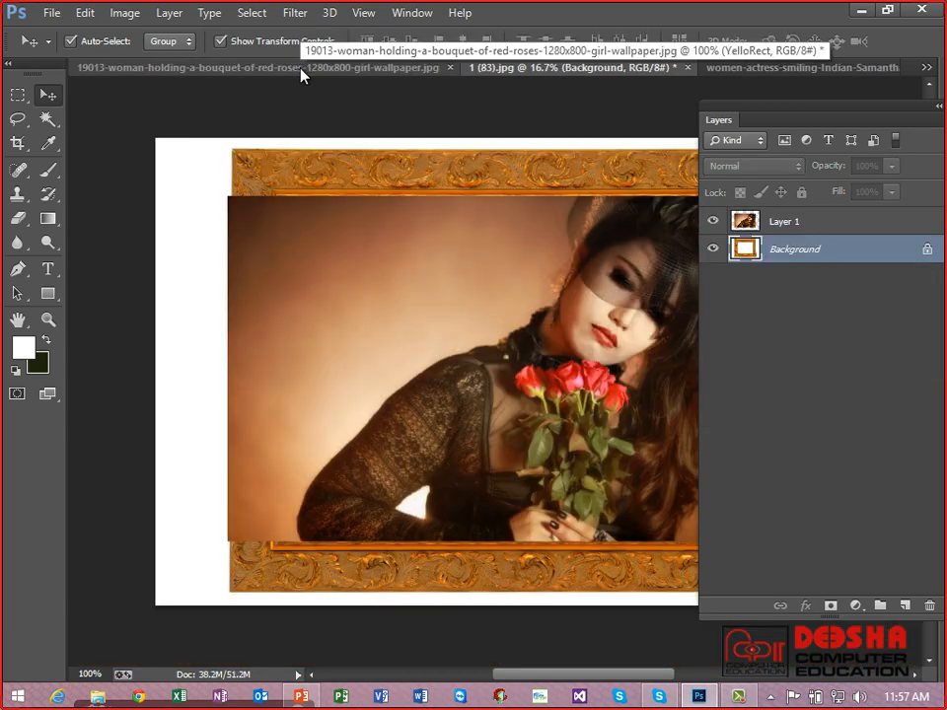
pyautogui.hotkey('ctrl', 'Tab')
pyautogui.hotkey('ctrl', 'Tab')
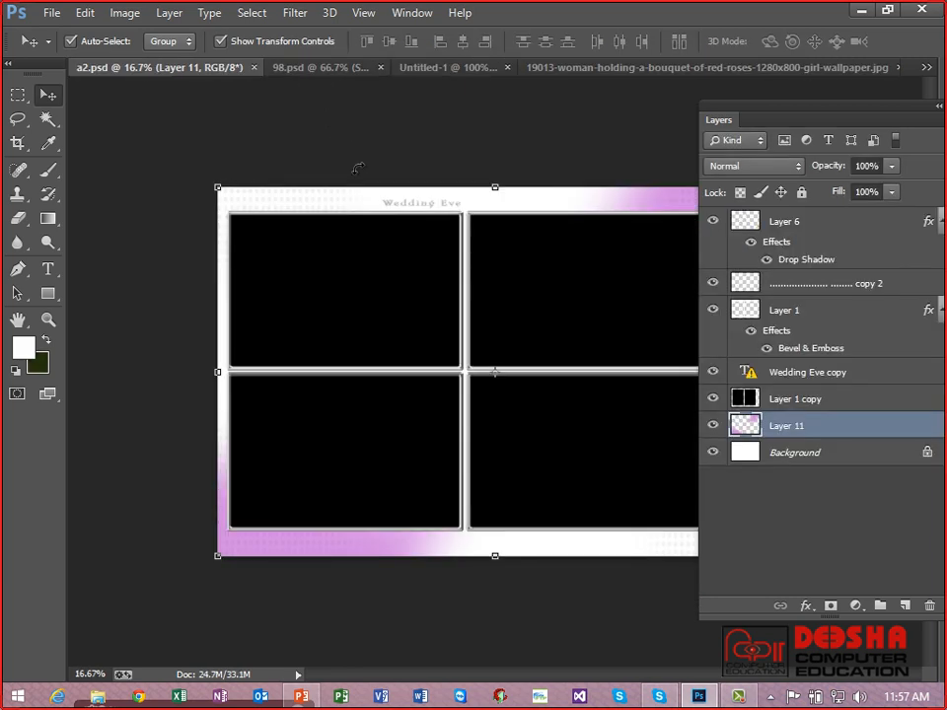
pyautogui.hotkey('ctrl', 'Tab')
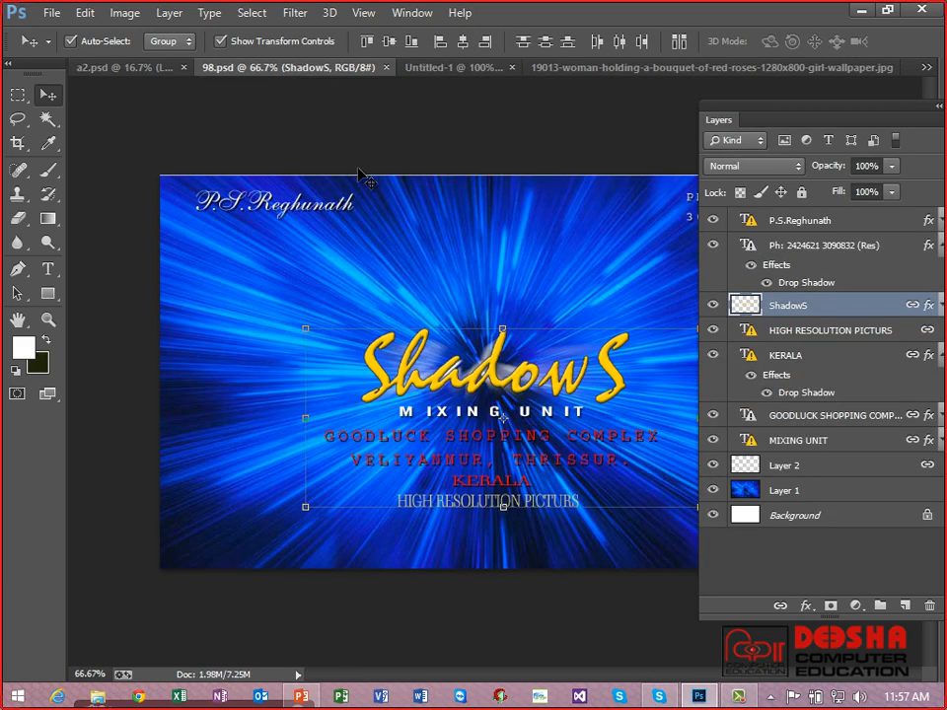
pyautogui.moveTo(839, 126); pyautogui.dragTo(788, 120)
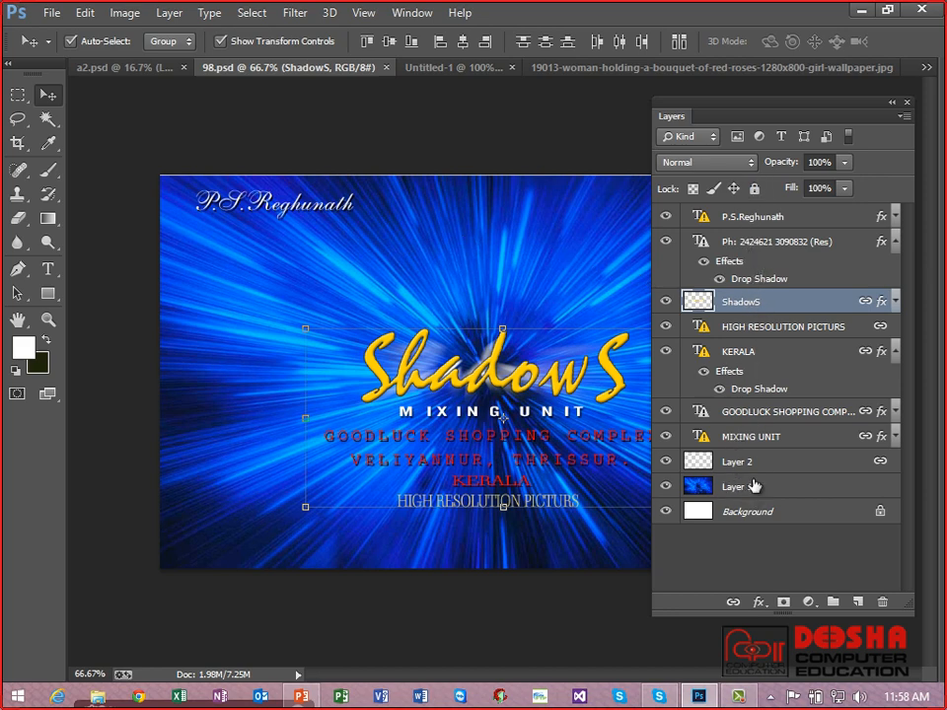
# Step: Look through the linked text layers and create a new layer group directly above the MIXING UNIT layer
pyautogui.click(757, 330)
pyautogui.click(755, 355)
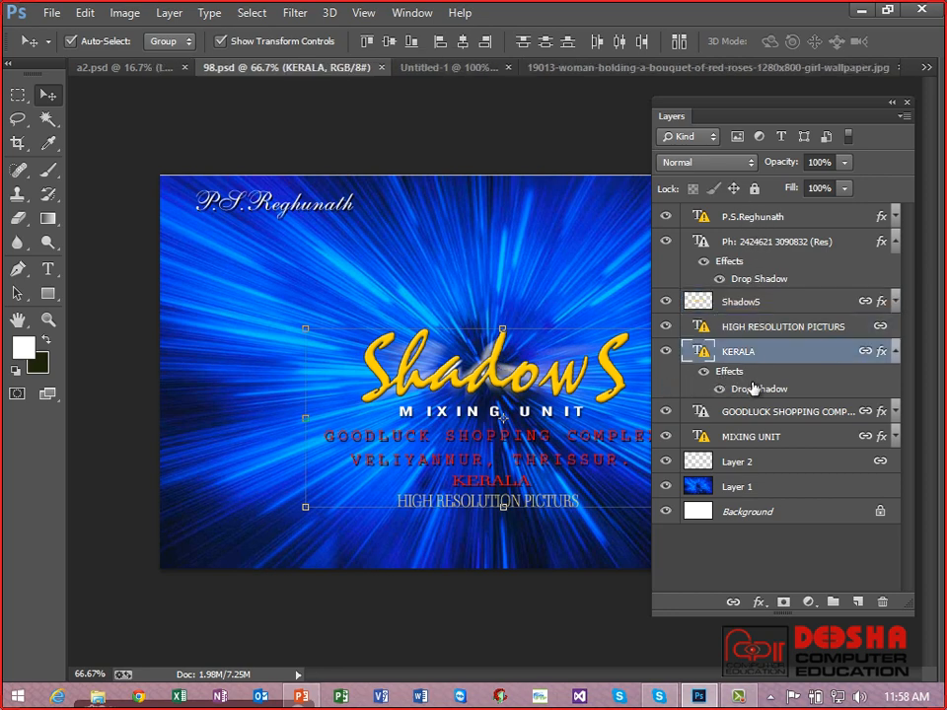
pyautogui.click(755, 414)
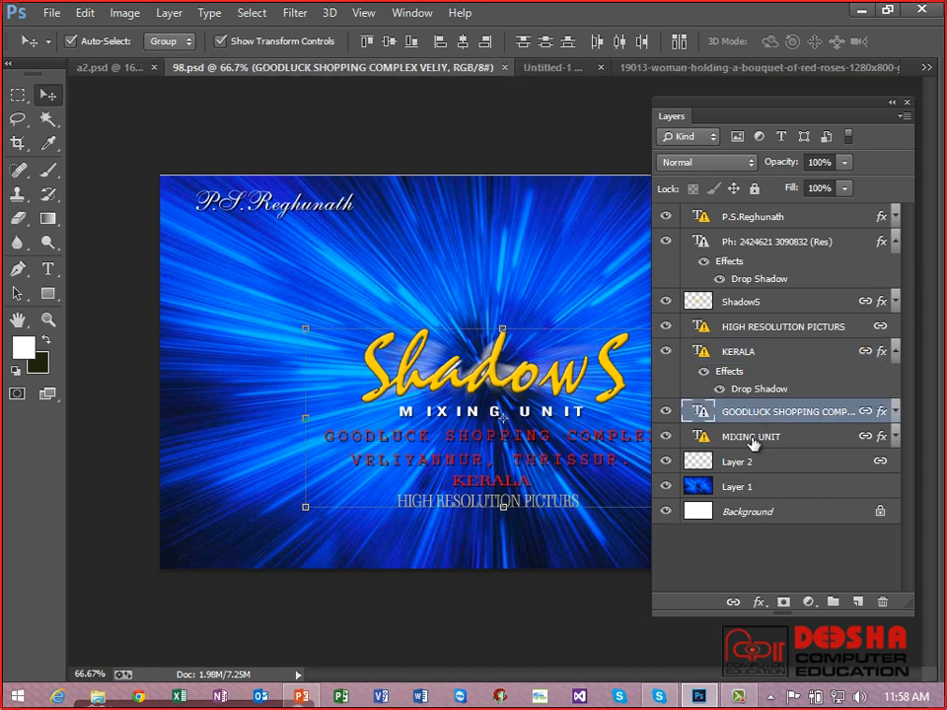
pyautogui.click(752, 440)
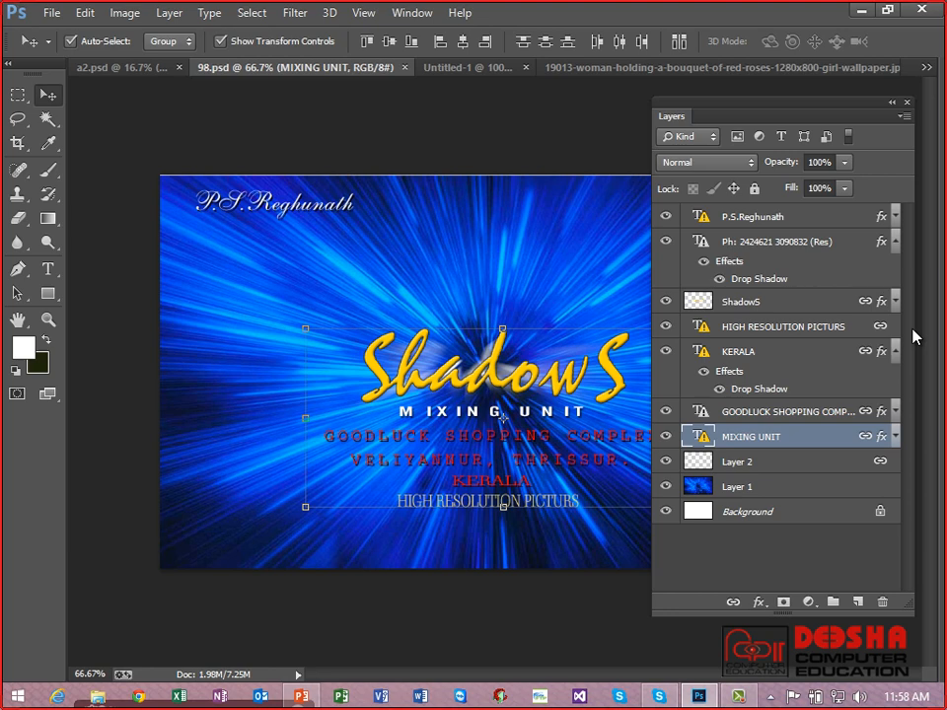
pyautogui.click(834, 602)
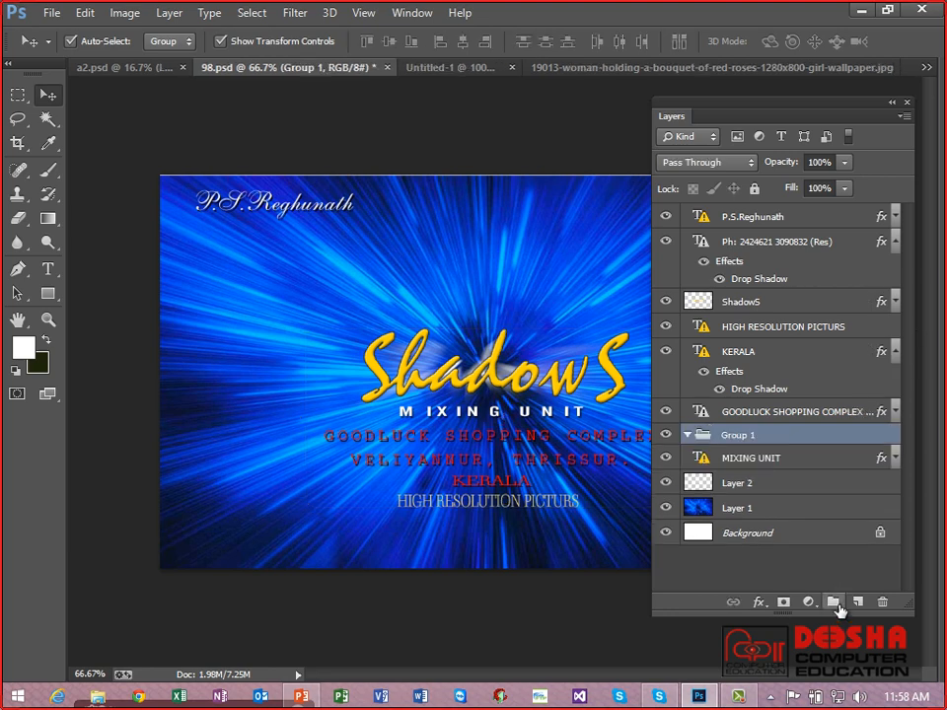
# Step: Place the new group at the head of the layer stack and add the name and phone-number text layers, with the name layer first
pyautogui.moveTo(735, 435); pyautogui.dragTo(732, 215)
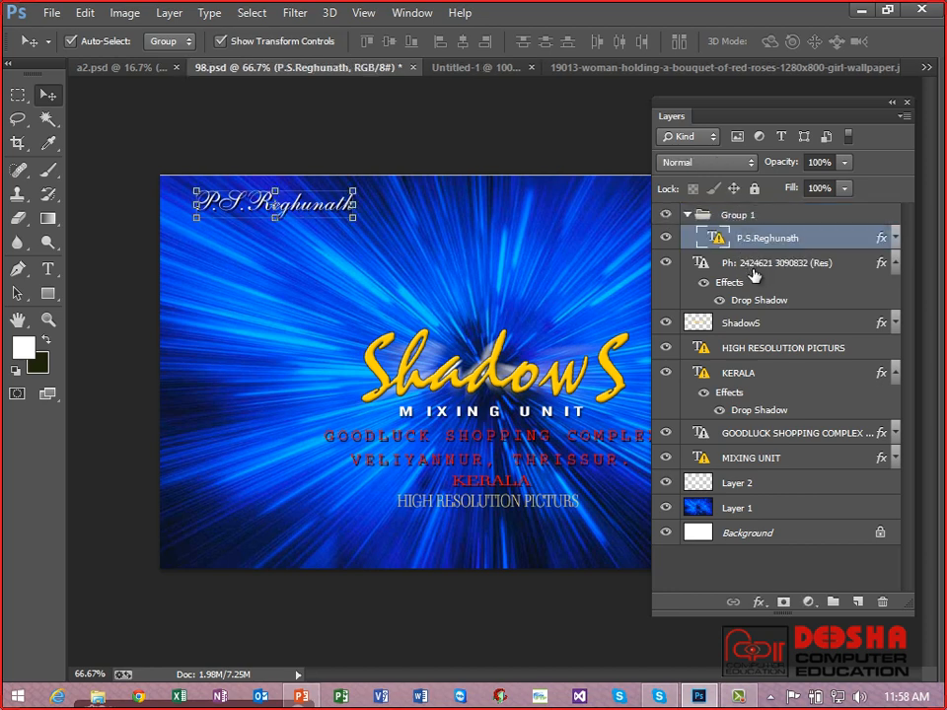
pyautogui.moveTo(751, 264)
pyautogui.mouseDown()
pyautogui.moveTo(749, 225)
pyautogui.moveTo(763, 249)
pyautogui.mouseUp()
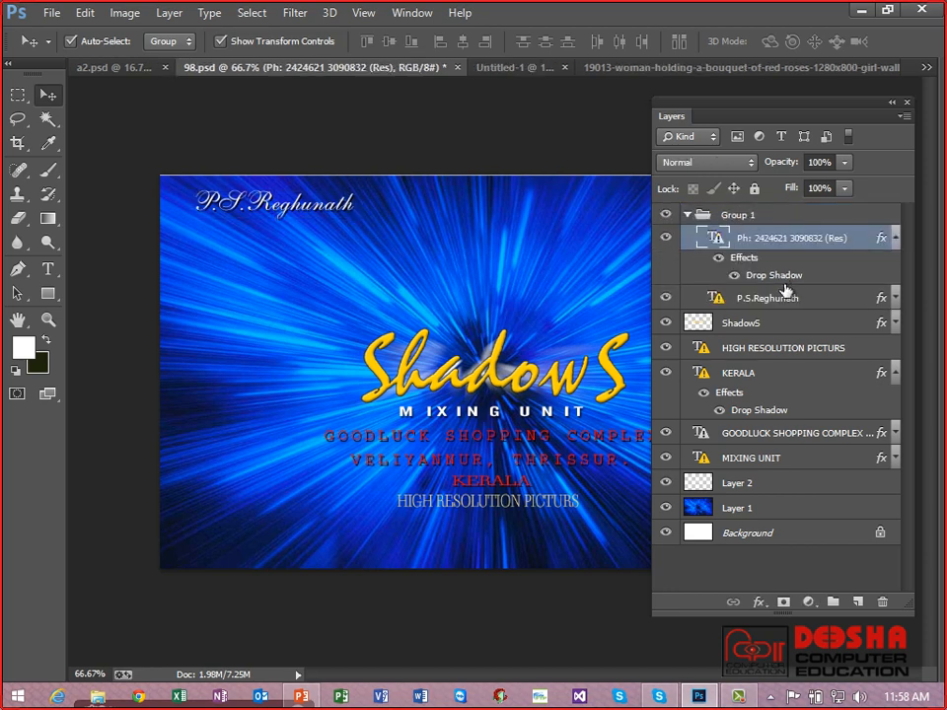
pyautogui.moveTo(743, 305); pyautogui.dragTo(742, 226)
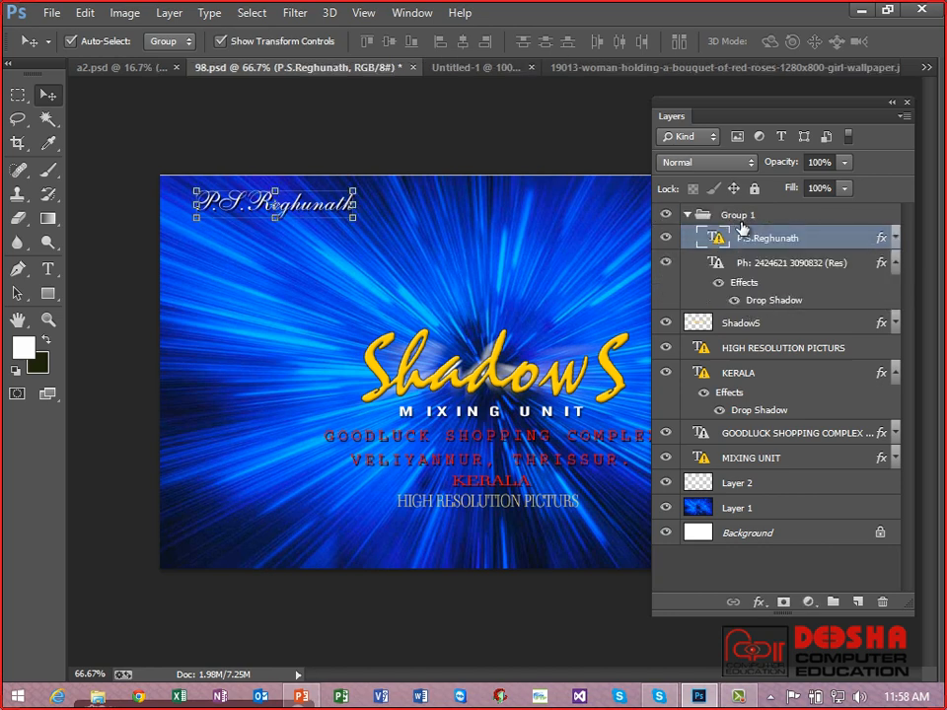
# Step: Hide and show the new group, and move its name and phone-number texts together slightly to the left
pyautogui.click(740, 221)
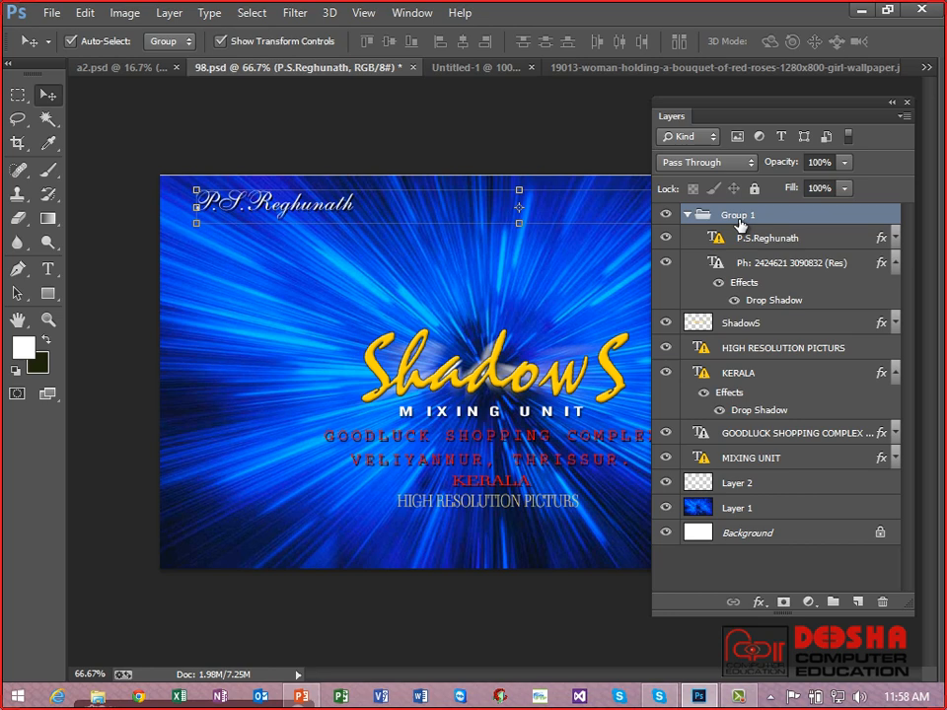
pyautogui.click(667, 215)
pyautogui.click(667, 215)
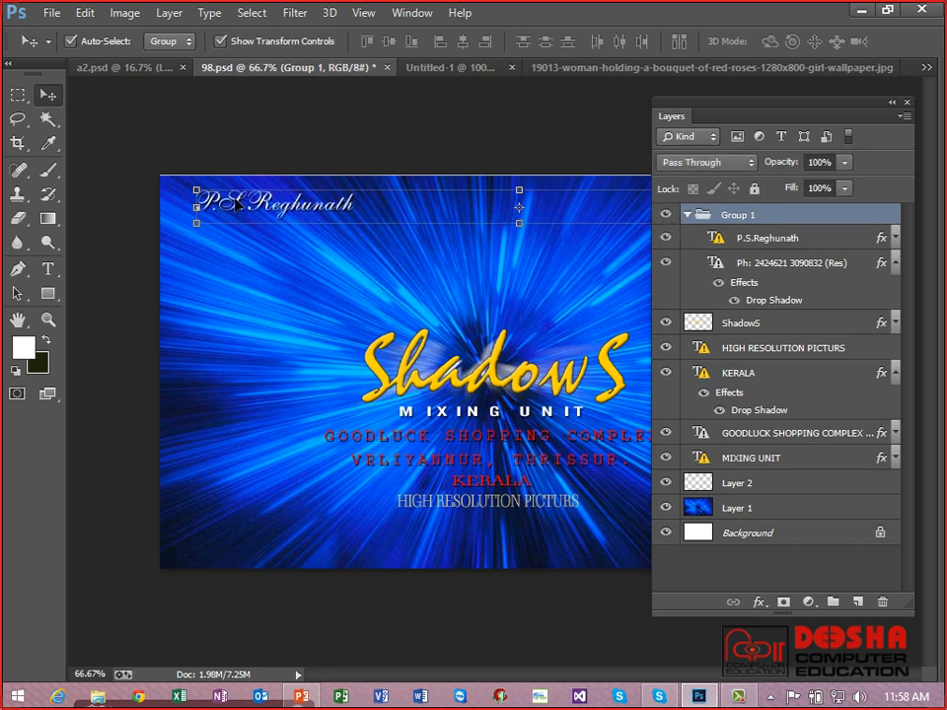
pyautogui.moveTo(235, 203)
pyautogui.mouseDown()
pyautogui.moveTo(211, 318)
pyautogui.moveTo(218, 202)
pyautogui.mouseUp()
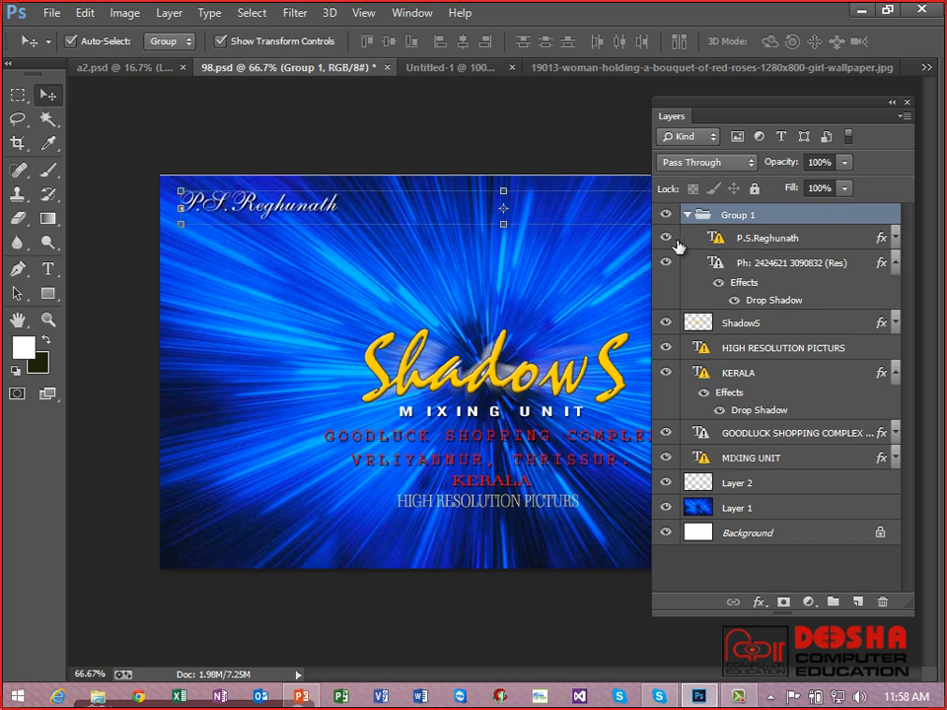
# Step: Delete the group holding the name and phone-number texts together with its contents
pyautogui.rightClick(746, 219)
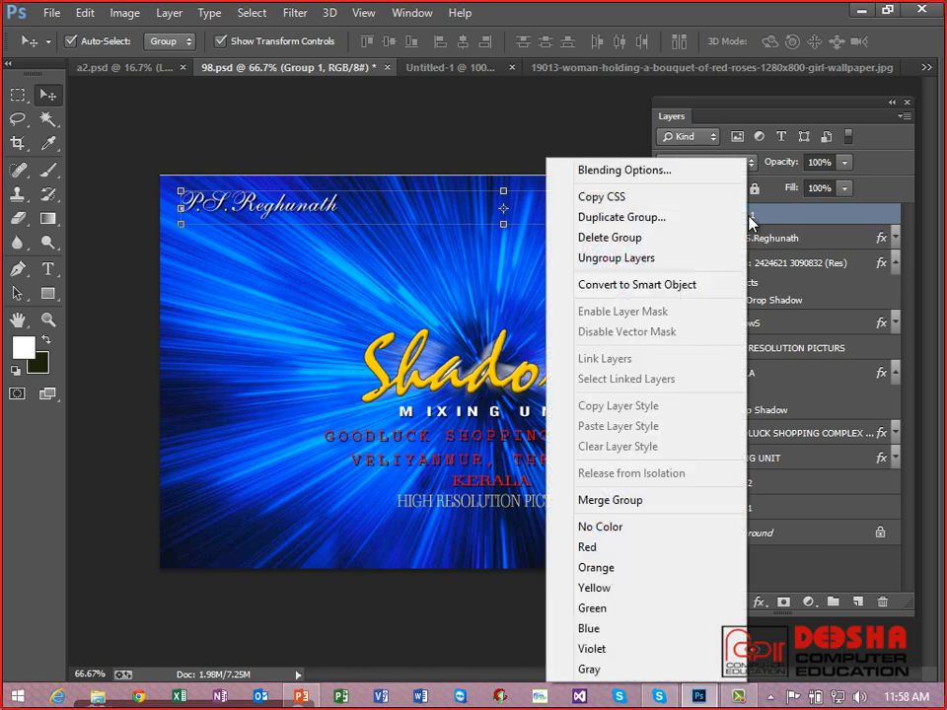
pyautogui.click(624, 246)
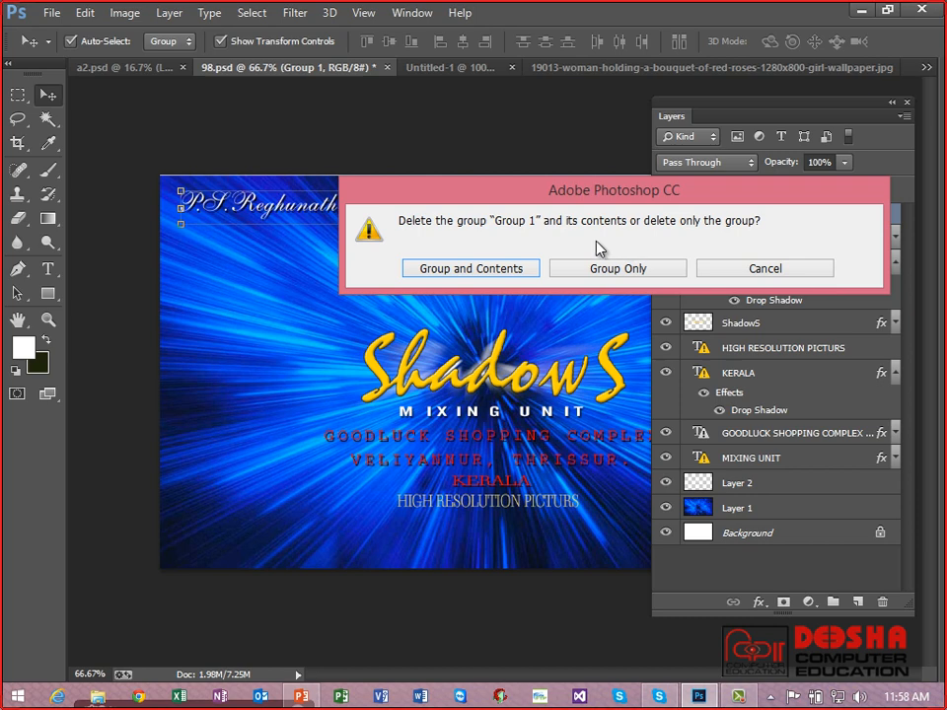
pyautogui.click(443, 269)
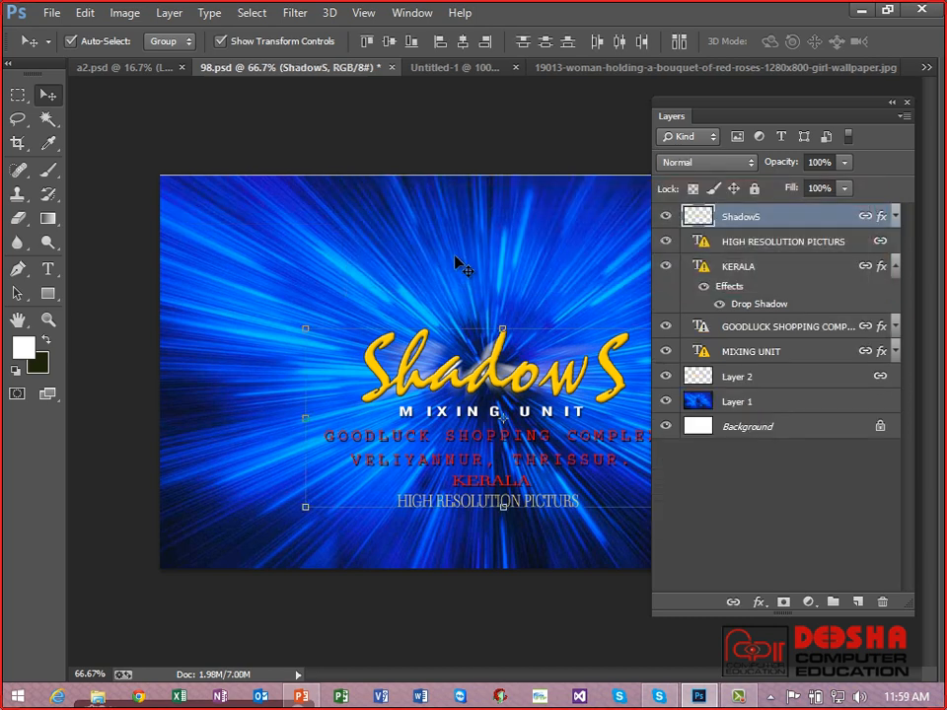
# Step: Return to the woman-holding-a-bouquet wallpaper document and delete only the YelloRect group, keeping its contents
pyautogui.click(566, 71)
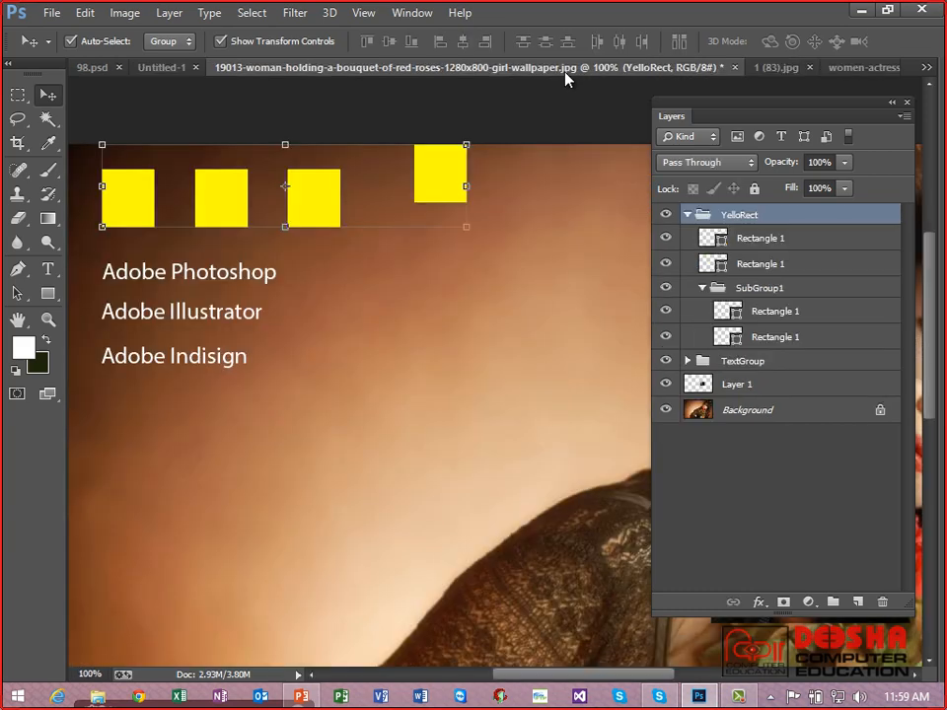
pyautogui.rightClick(734, 226)
pyautogui.click(752, 237)
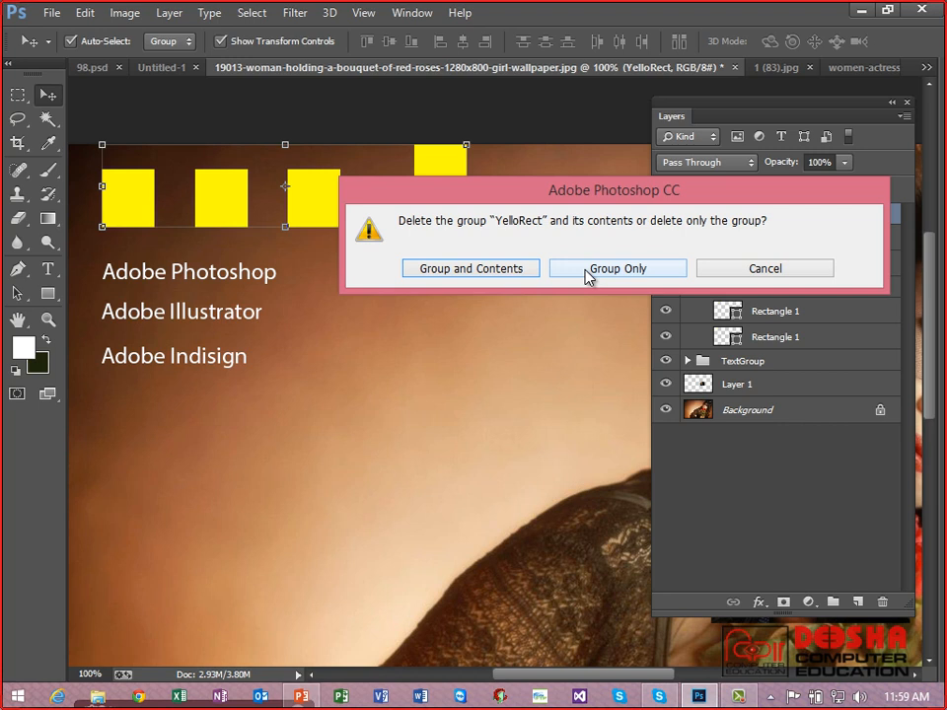
pyautogui.click(587, 273)
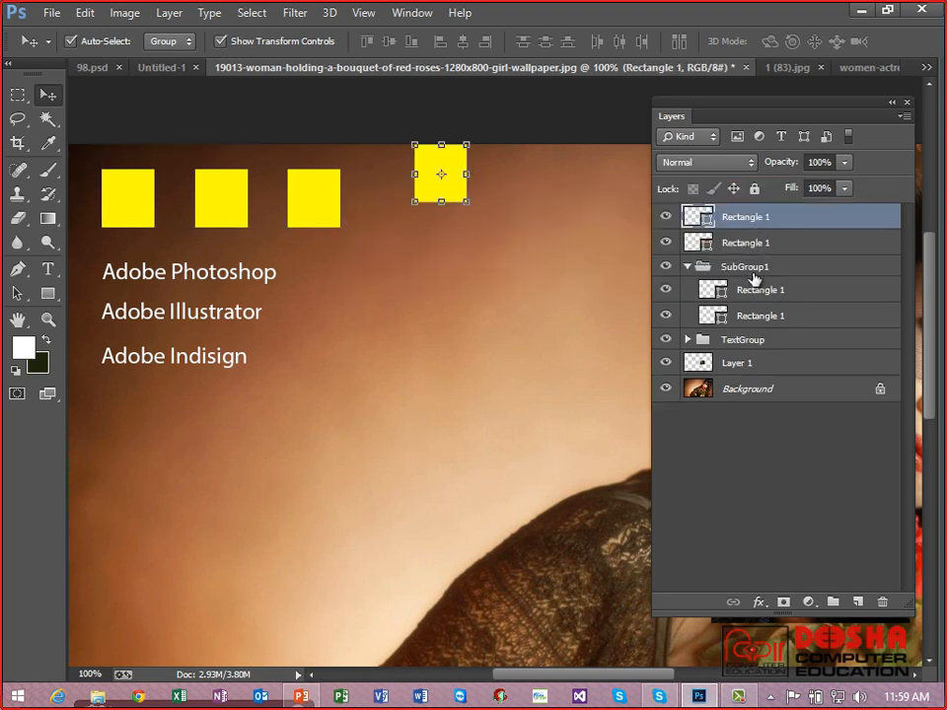
# Step: Delete only SubGroup1 and keep its two Rectangle 1 layers
pyautogui.click(754, 277)
pyautogui.rightClick(754, 277)
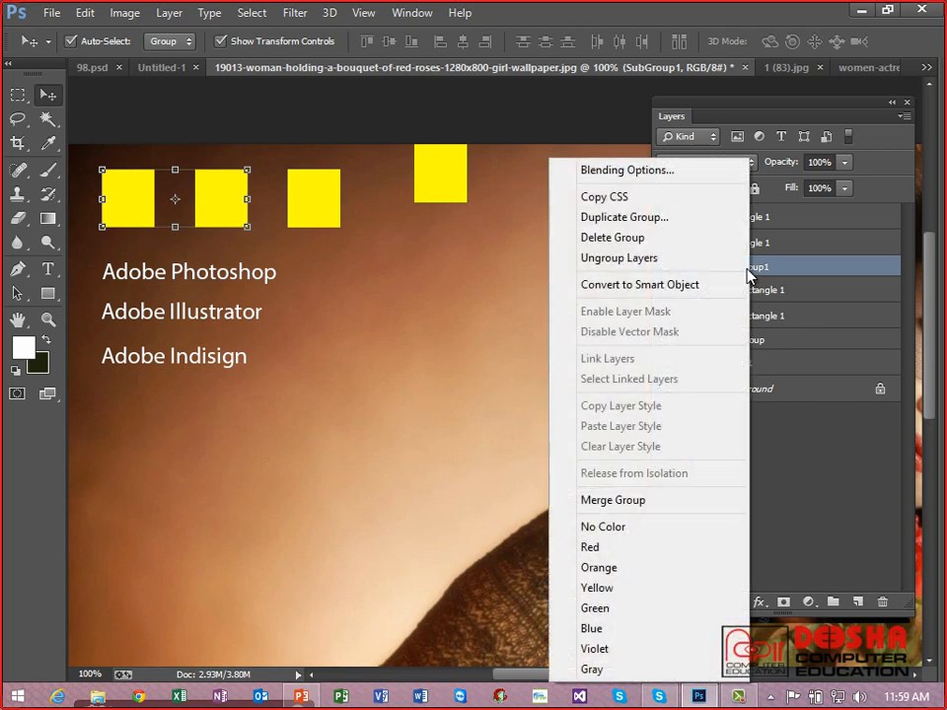
pyautogui.click(613, 242)
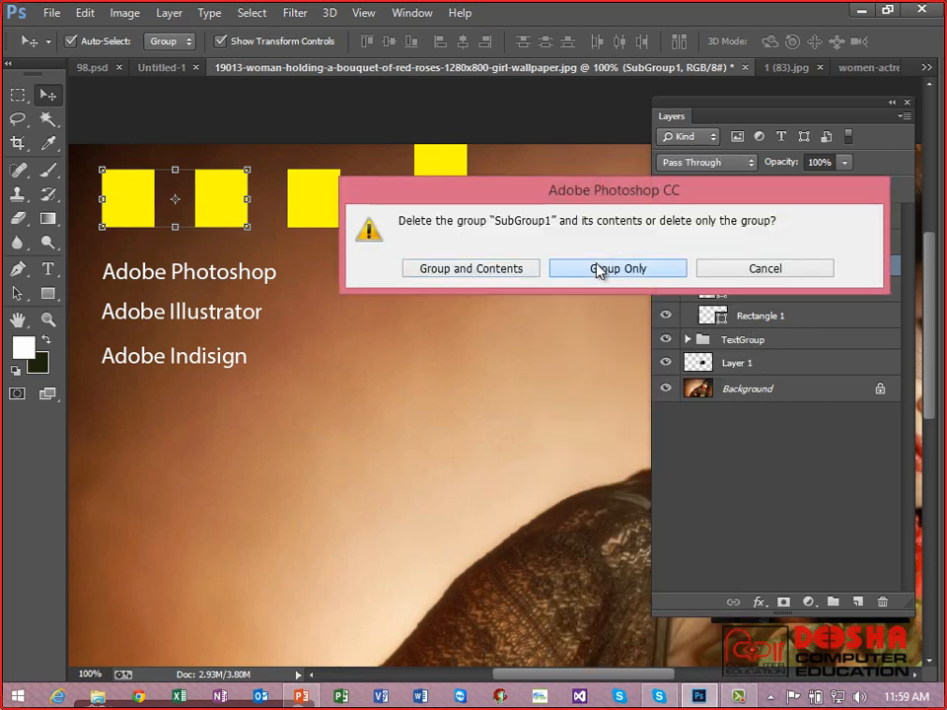
pyautogui.click(603, 268)
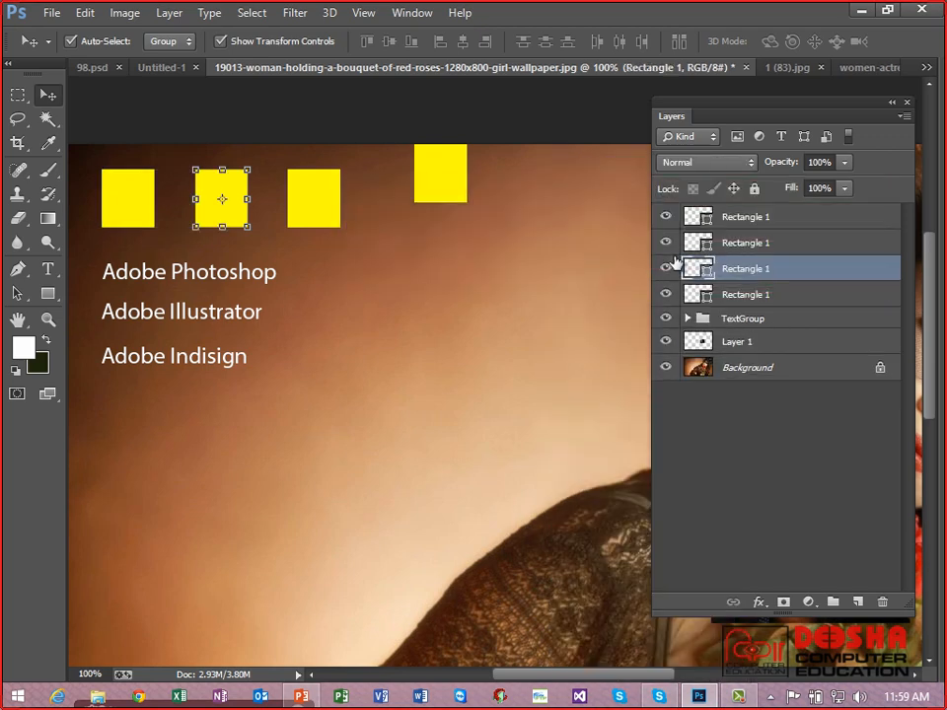
# Step: Select all four Rectangle 1 layers and create a new group from them, keeping the default name and Pass Through mode
pyautogui.click(735, 296)
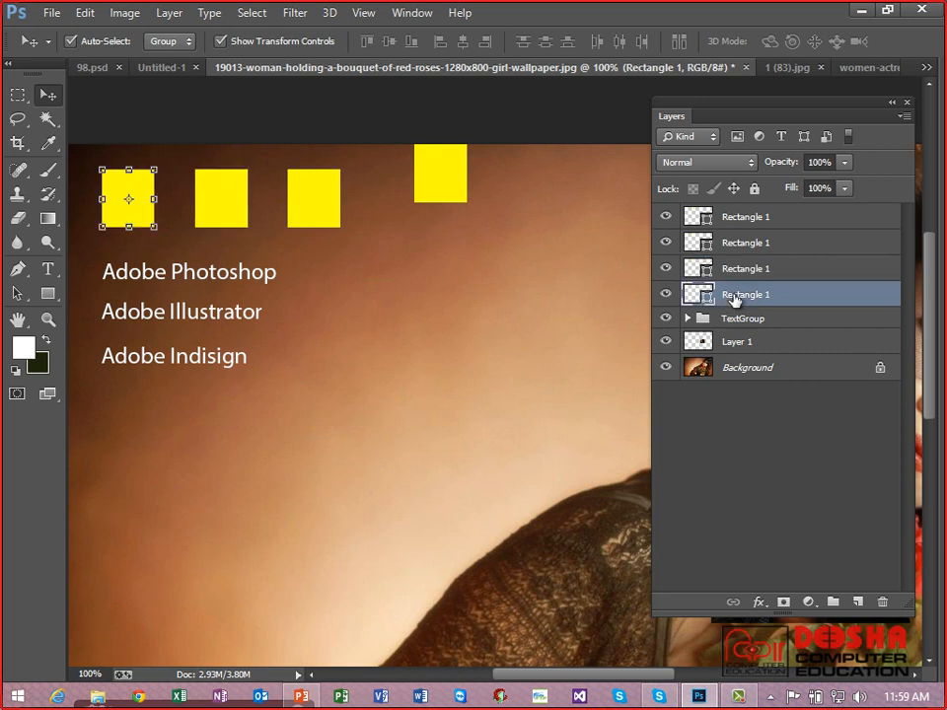
pyautogui.keyDown('shift'); pyautogui.click(739, 226); pyautogui.keyUp('shift')
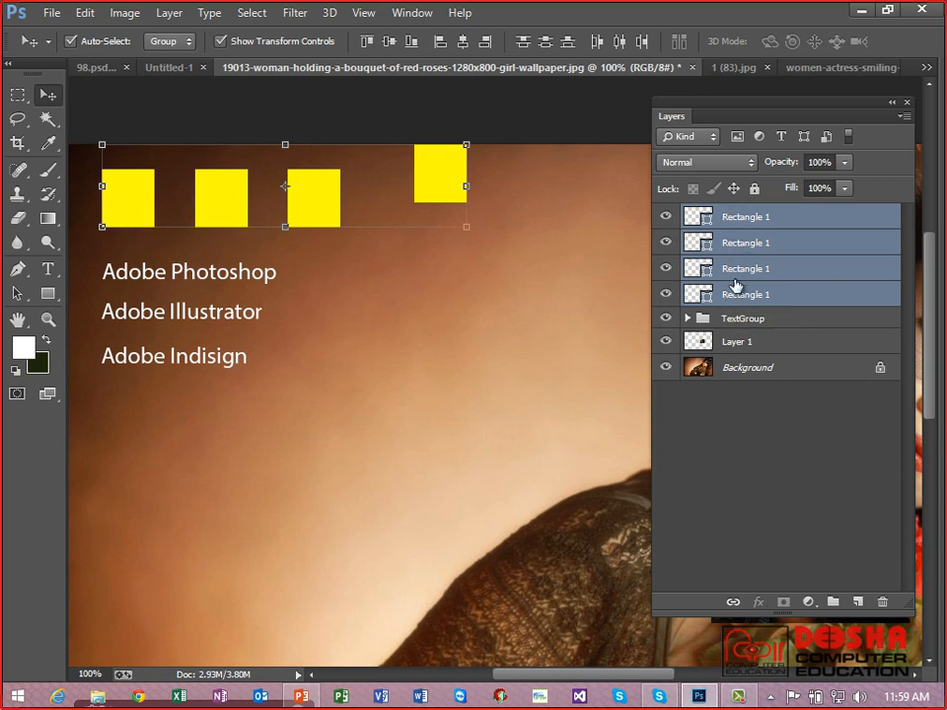
pyautogui.click(170, 14)
pyautogui.moveTo(194, 37)
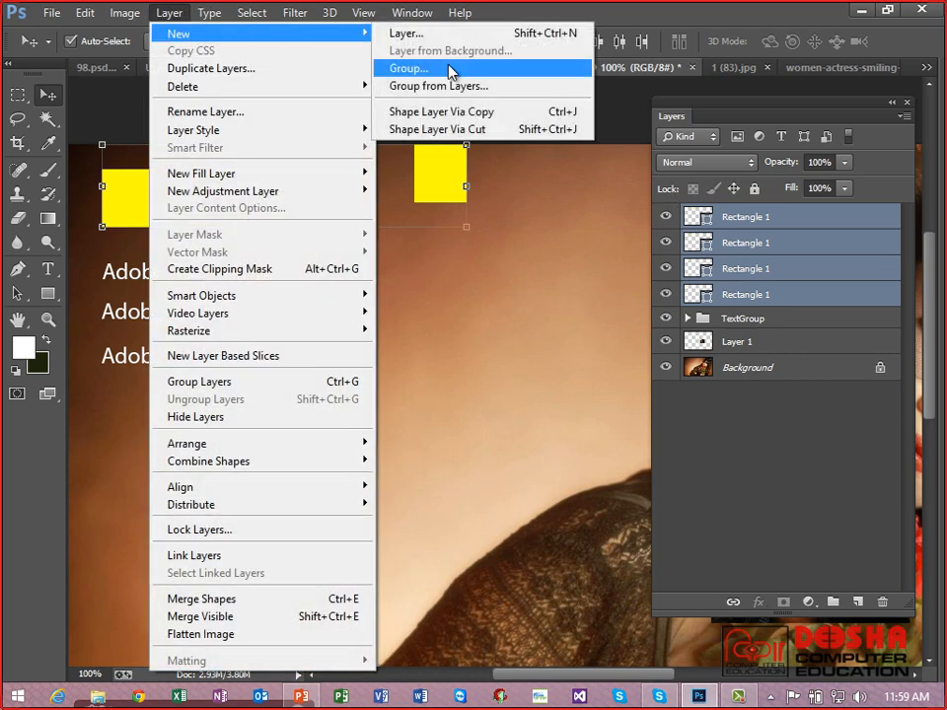
pyautogui.click(458, 87)
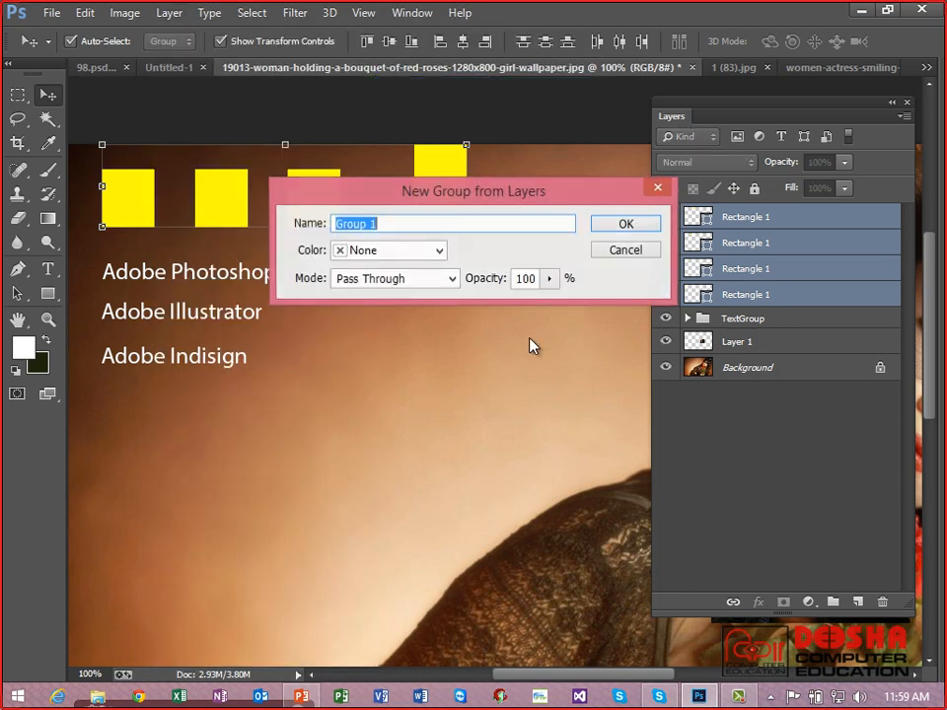
pyautogui.click(609, 225)
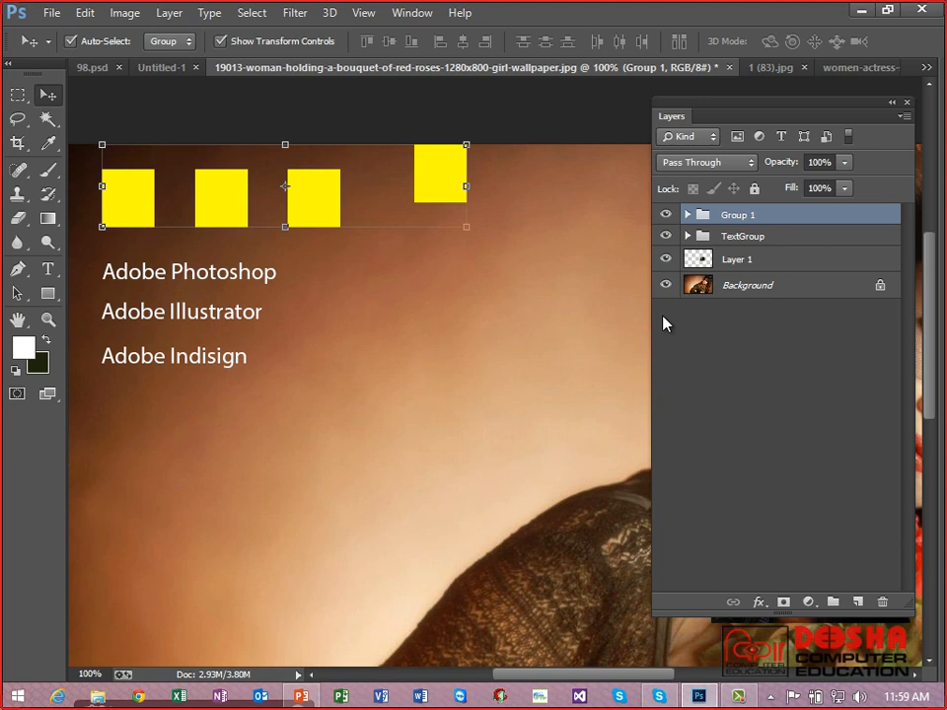
# Step: Check the contents of the new rectangle group and TextGroup, leave the rectangle group expanded and select its second Rectangle 1 layer
pyautogui.click(688, 214)
pyautogui.click(688, 214)
pyautogui.click(688, 236)
pyautogui.click(689, 236)
pyautogui.click(688, 214)
pyautogui.click(754, 266)
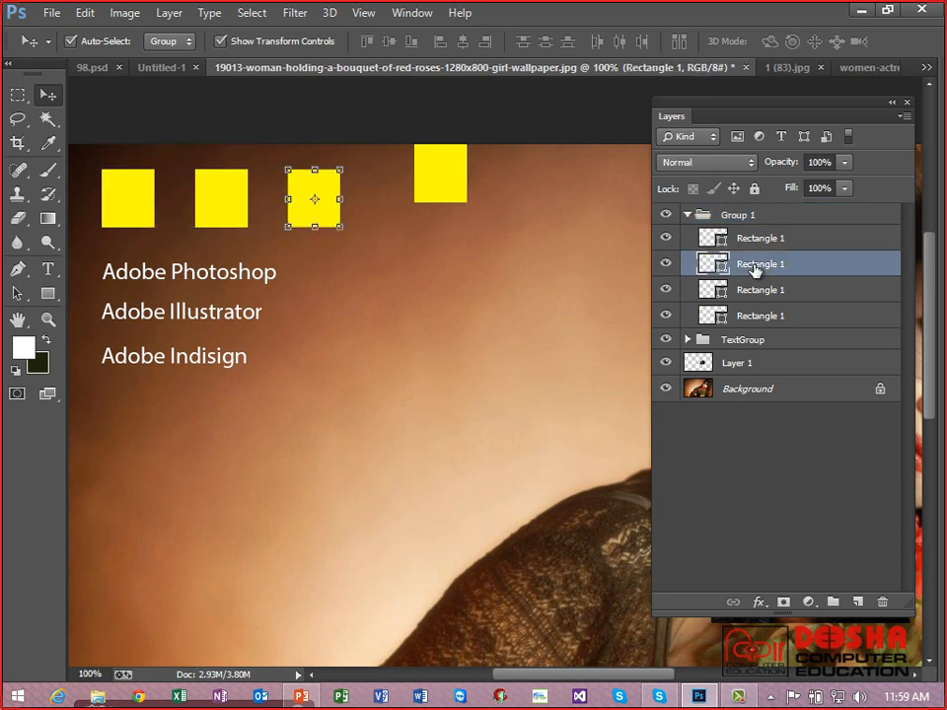
# Step: Move only the third yellow square, on Group 1's second Rectangle 1 layer, down and left so it overlaps the Adobe Photoshop text
pyautogui.click(324, 199)
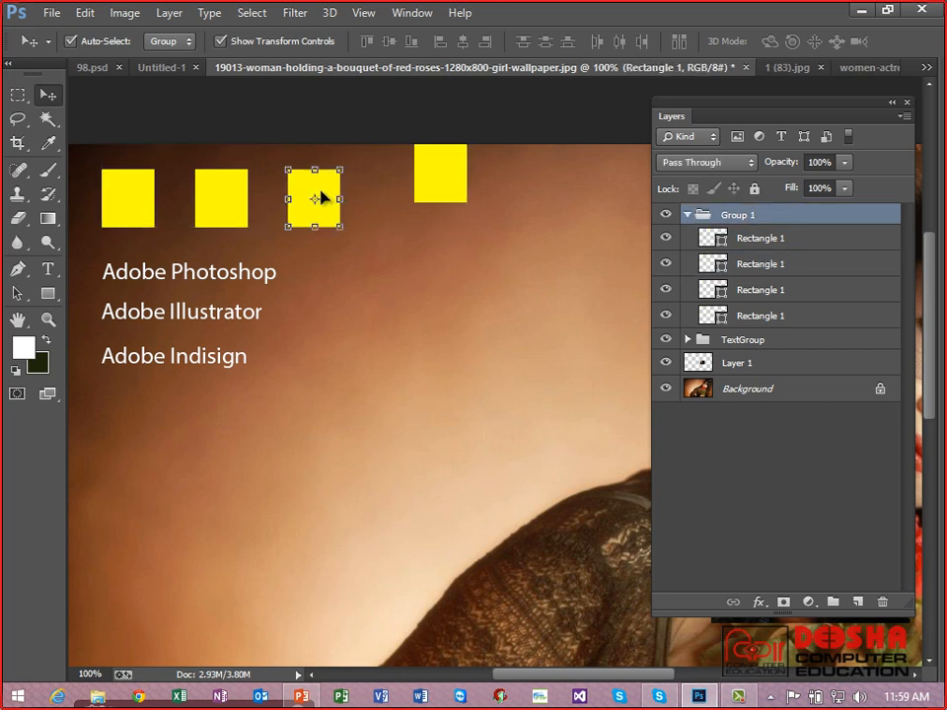
pyautogui.click(744, 266)
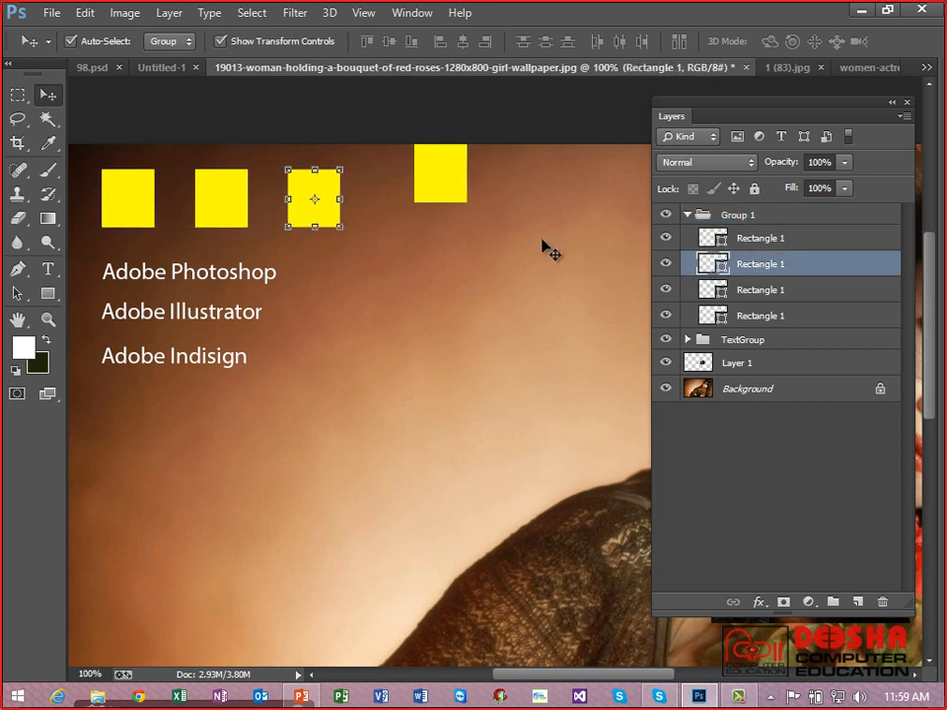
pyautogui.moveTo(324, 199); pyautogui.dragTo(280, 242)
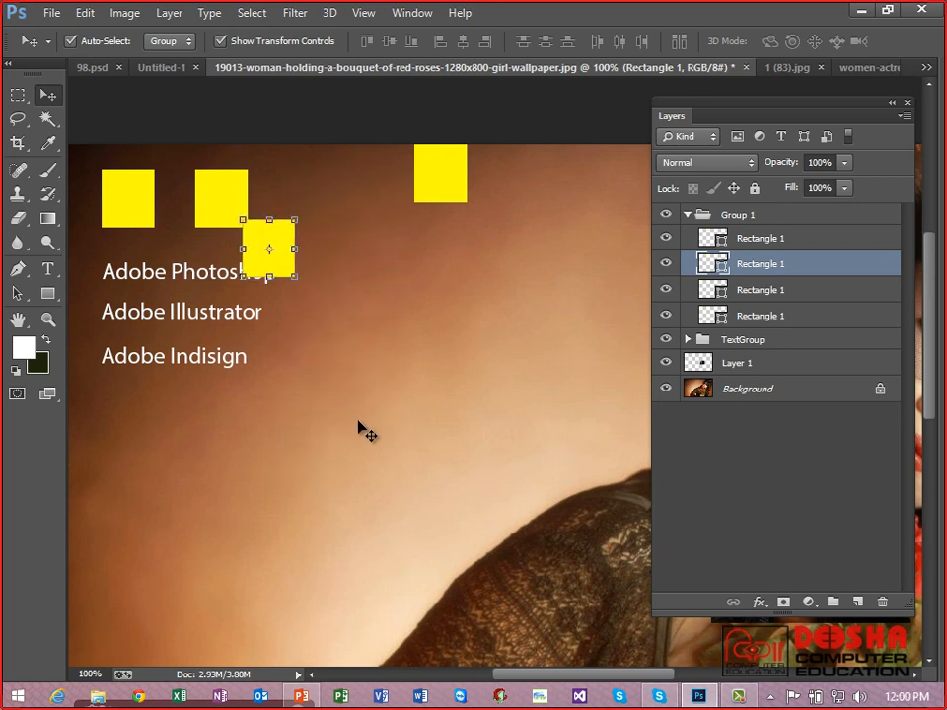
# Step: Move the whole Group 1 of yellow squares below the Adobe Indisign text and deselect it
pyautogui.click(738, 217)
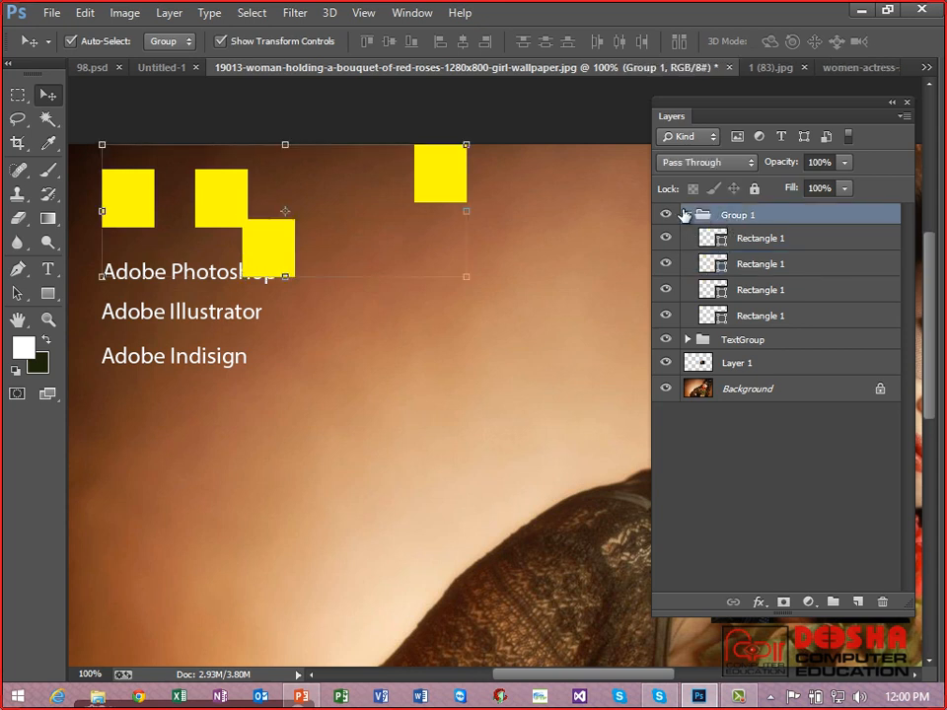
pyautogui.moveTo(451, 182); pyautogui.dragTo(451, 435)
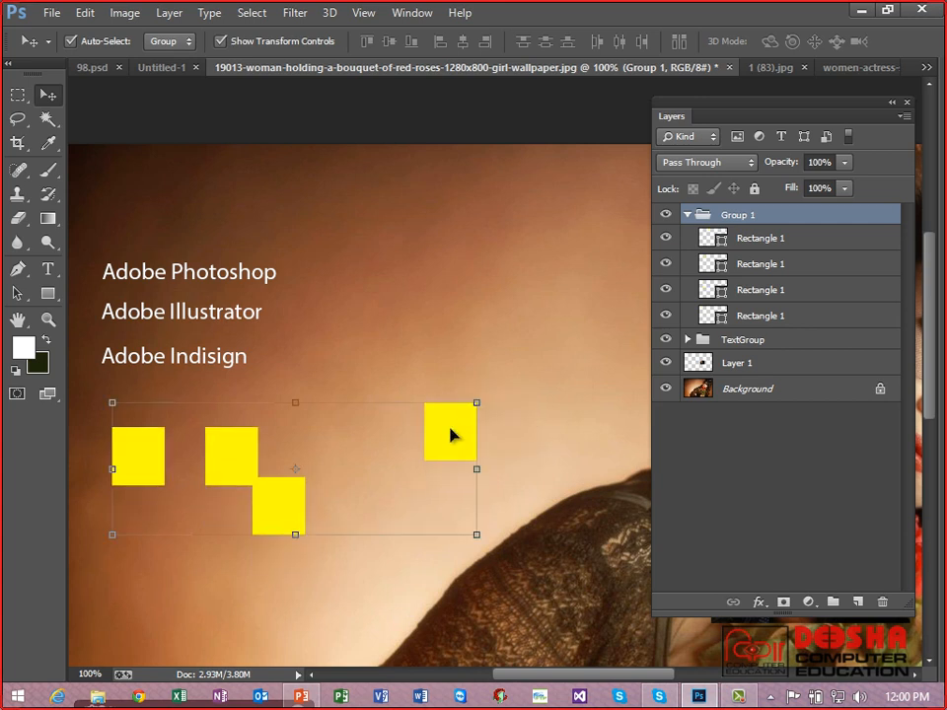
pyautogui.click(446, 372)
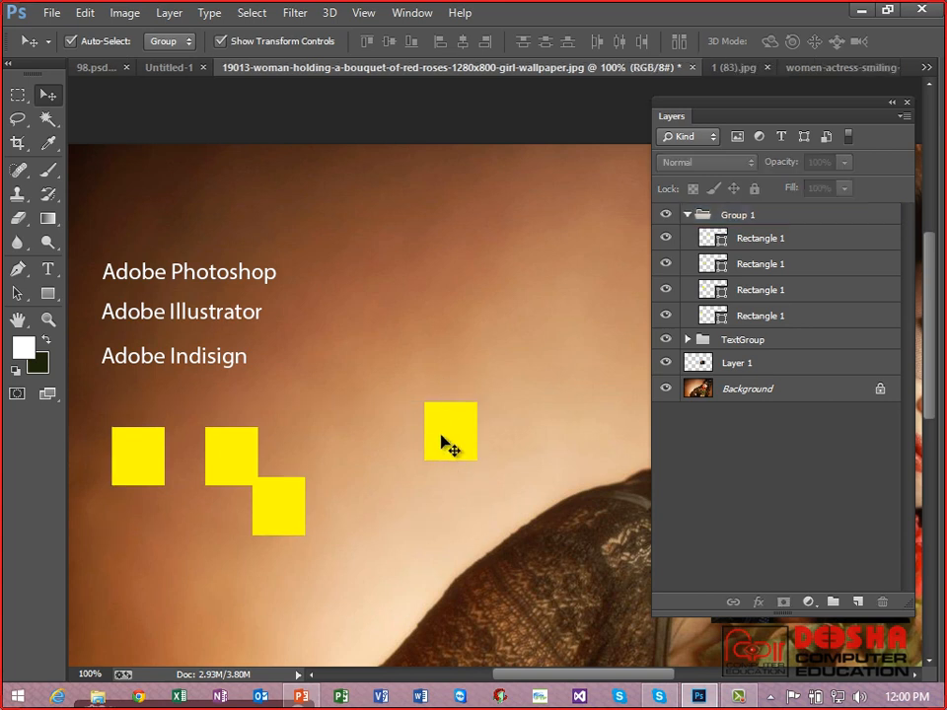
# Step: Shift only the leftmost yellow square, on Group 1's lowest Rectangle 1 layer, slightly left, then reselect the whole group
pyautogui.moveTo(442, 440); pyautogui.dragTo(390, 435)
pyautogui.click(521, 267)
pyautogui.click(749, 323)
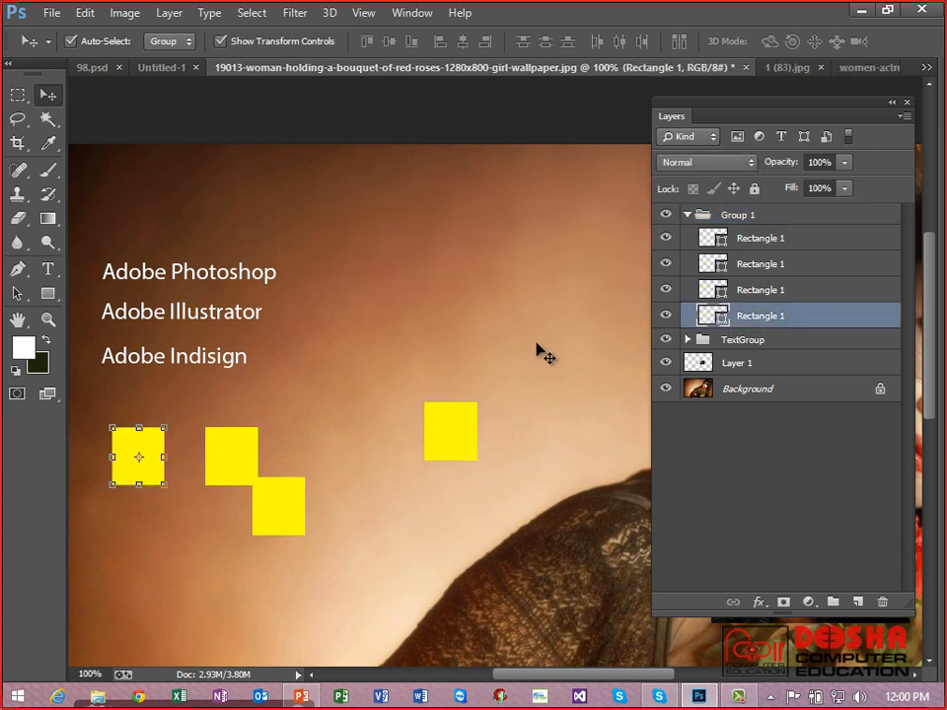
pyautogui.moveTo(435, 432)
pyautogui.mouseDown()
pyautogui.moveTo(421, 426)
pyautogui.moveTo(431, 425)
pyautogui.mouseUp()
pyautogui.click(442, 438)
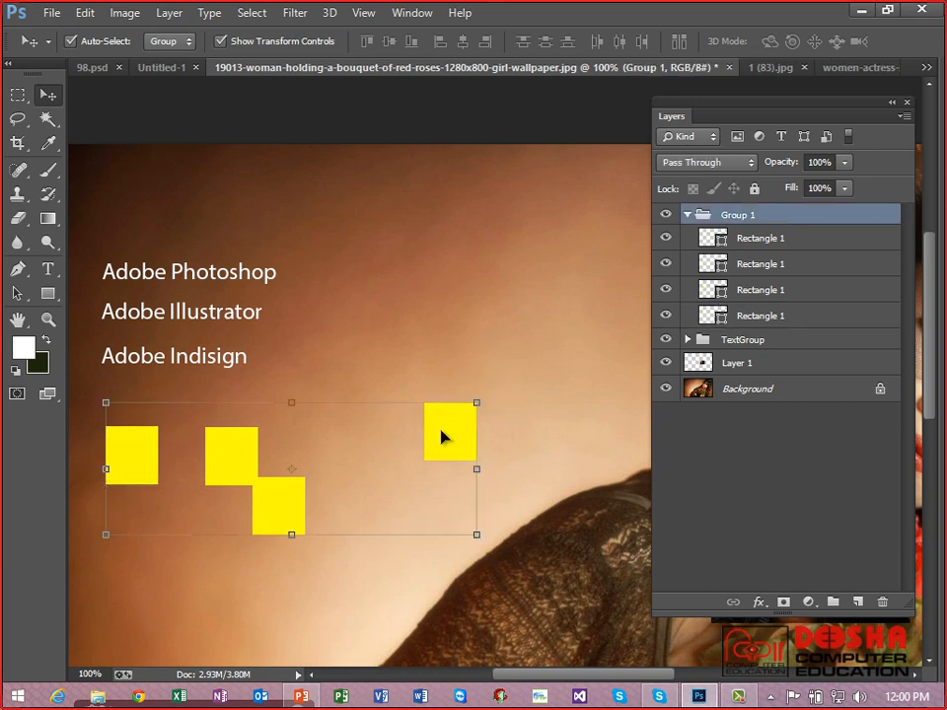
# Step: Move the lowest yellow square, on the second Rectangle 1 layer, up and right to sit roughly level beside its neighbour
pyautogui.click(684, 318)
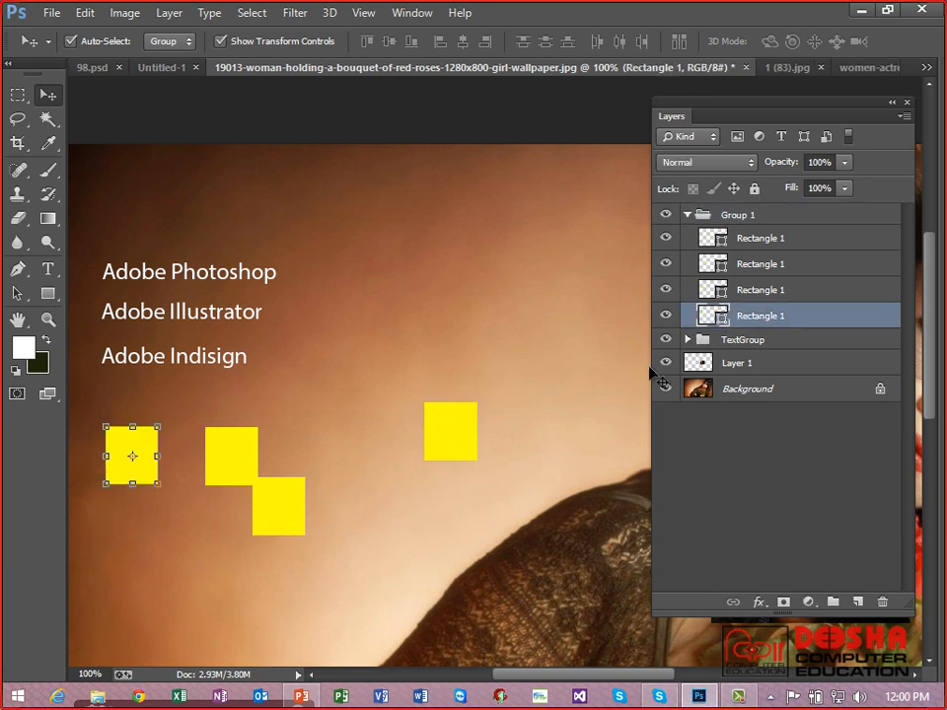
pyautogui.click(443, 440)
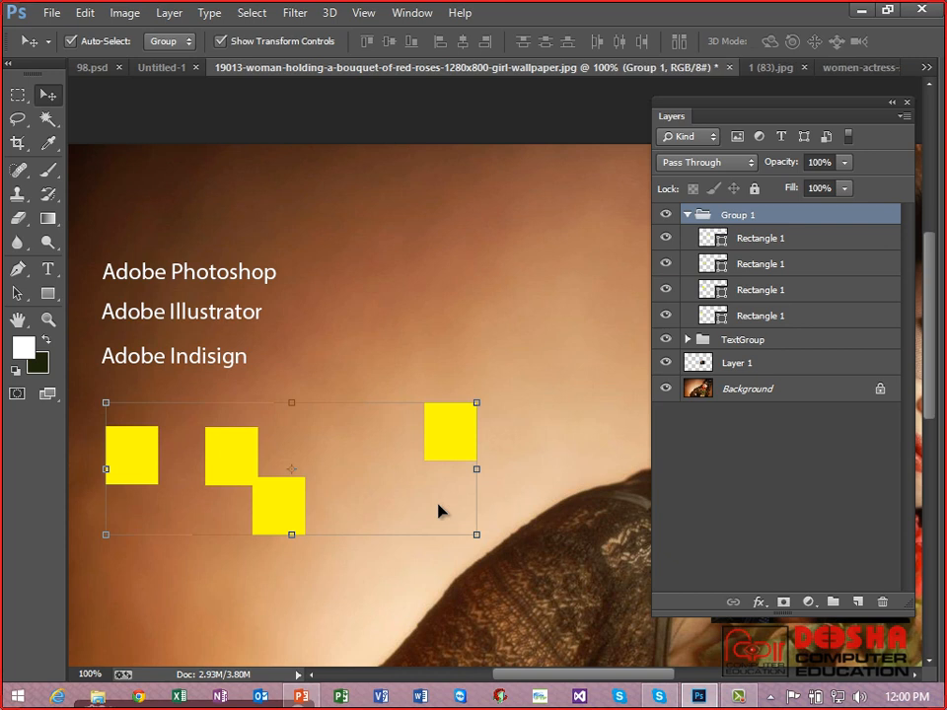
pyautogui.click(780, 318)
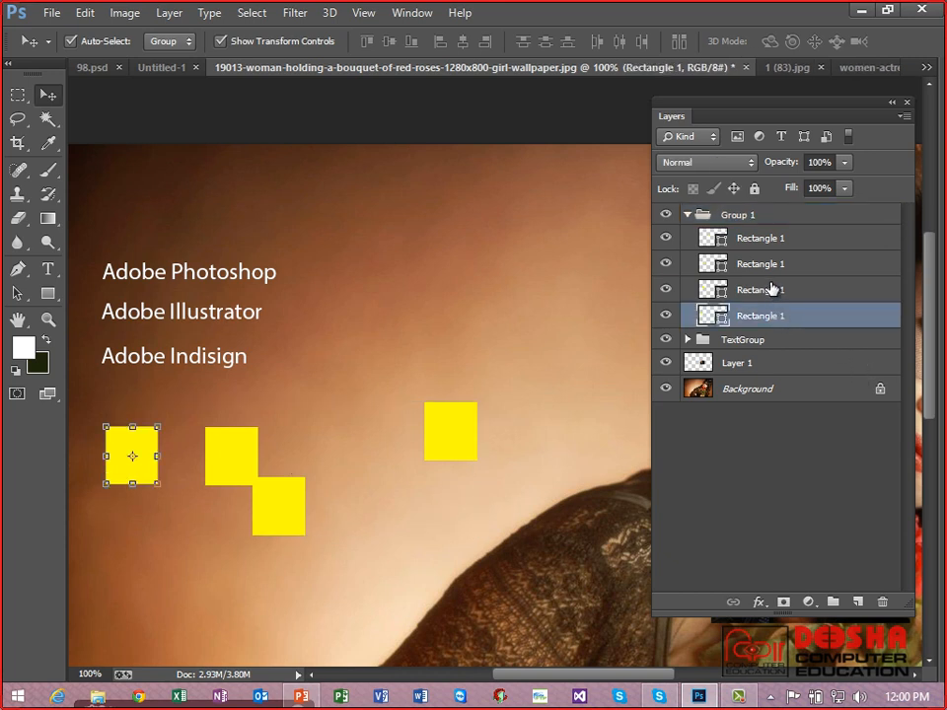
pyautogui.click(772, 289)
pyautogui.click(768, 269)
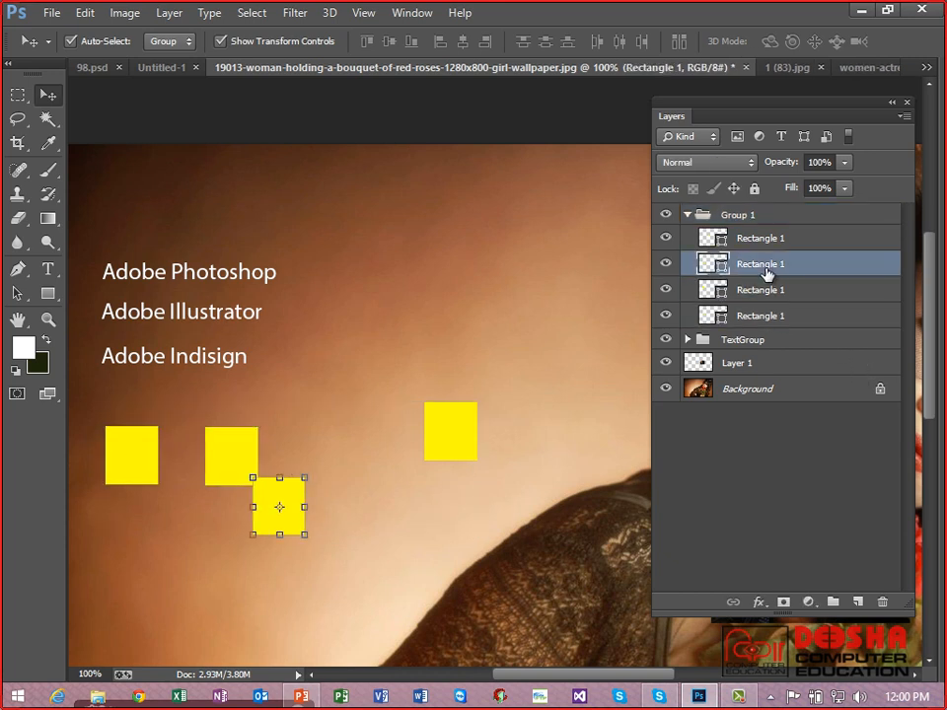
pyautogui.moveTo(293, 504); pyautogui.dragTo(322, 455)
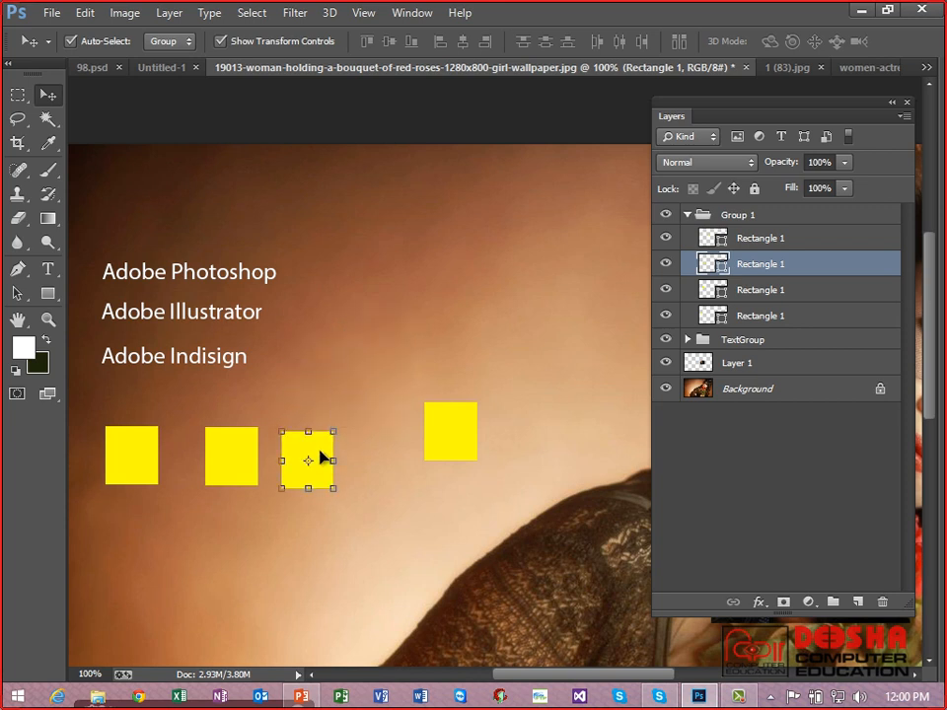
# Step: Move the whole Group 1 back up so the four yellow squares sit above the Adobe Photoshop text
pyautogui.click(450, 454)
pyautogui.moveTo(446, 439); pyautogui.dragTo(444, 201)
pyautogui.click(444, 316)
pyautogui.click(226, 207)
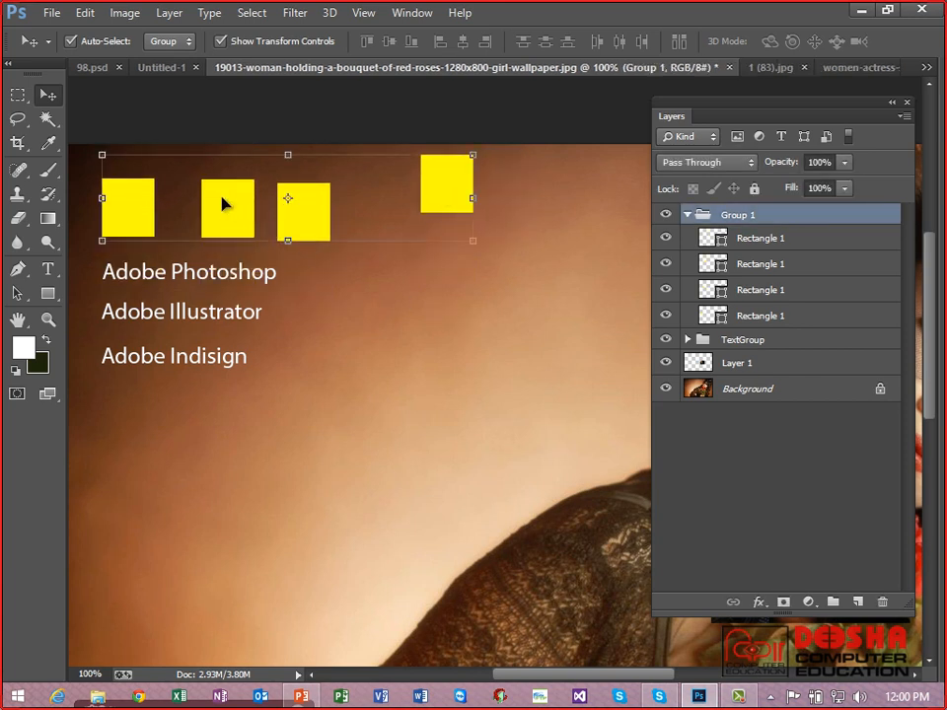
# Step: Move only the rightmost yellow square, on the topmost Rectangle 1 layer, down and left next to the third square
pyautogui.click(419, 180)
pyautogui.click(424, 182)
pyautogui.click(768, 290)
pyautogui.click(440, 197)
pyautogui.click(742, 316)
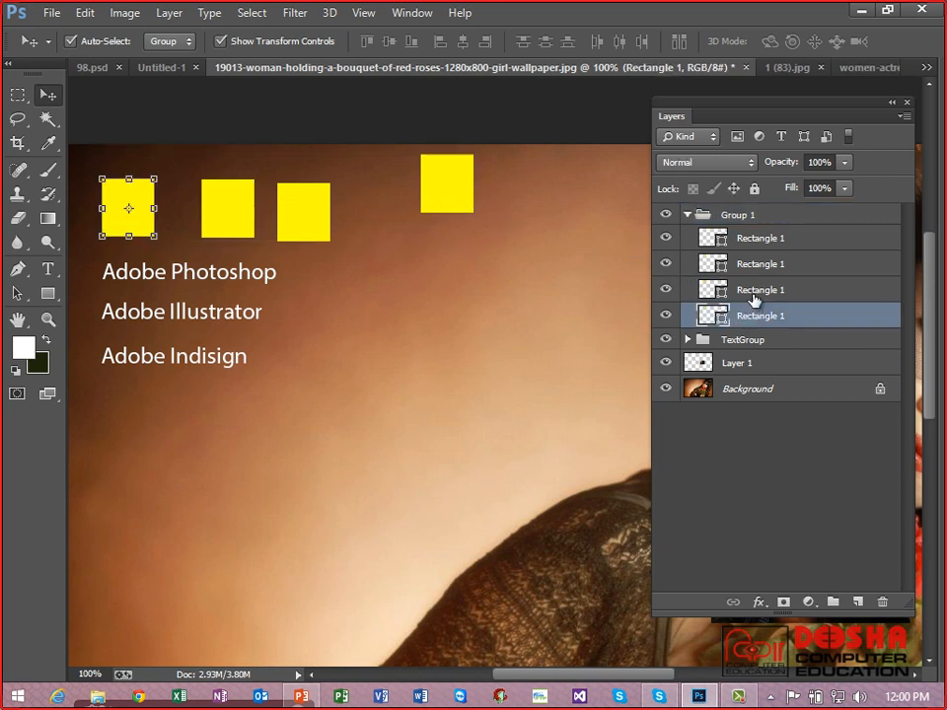
pyautogui.click(754, 288)
pyautogui.click(755, 263)
pyautogui.click(755, 247)
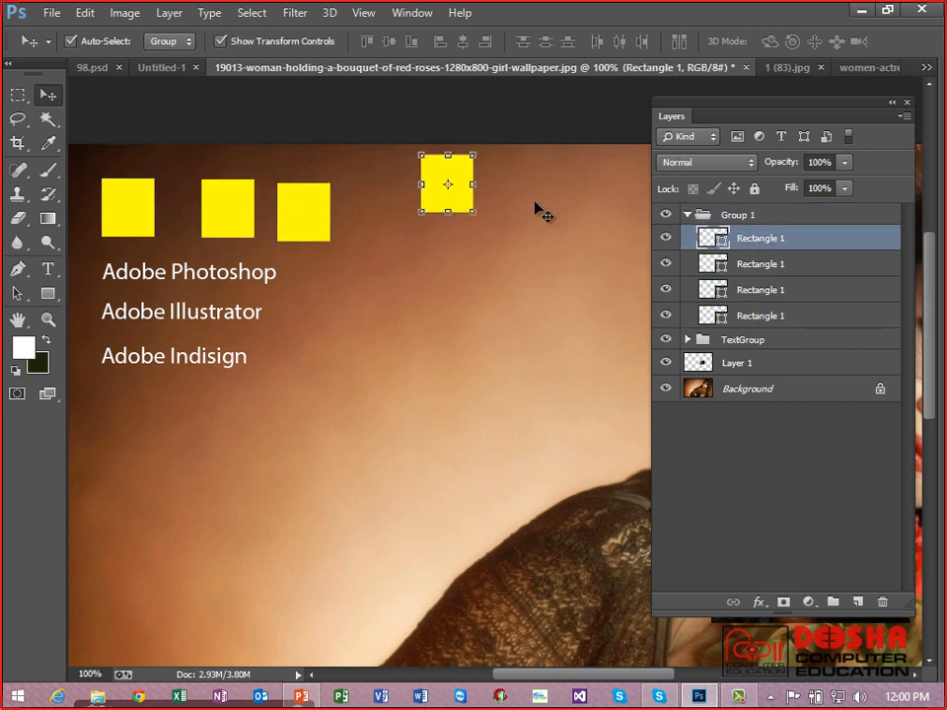
pyautogui.moveTo(457, 181); pyautogui.dragTo(381, 209)
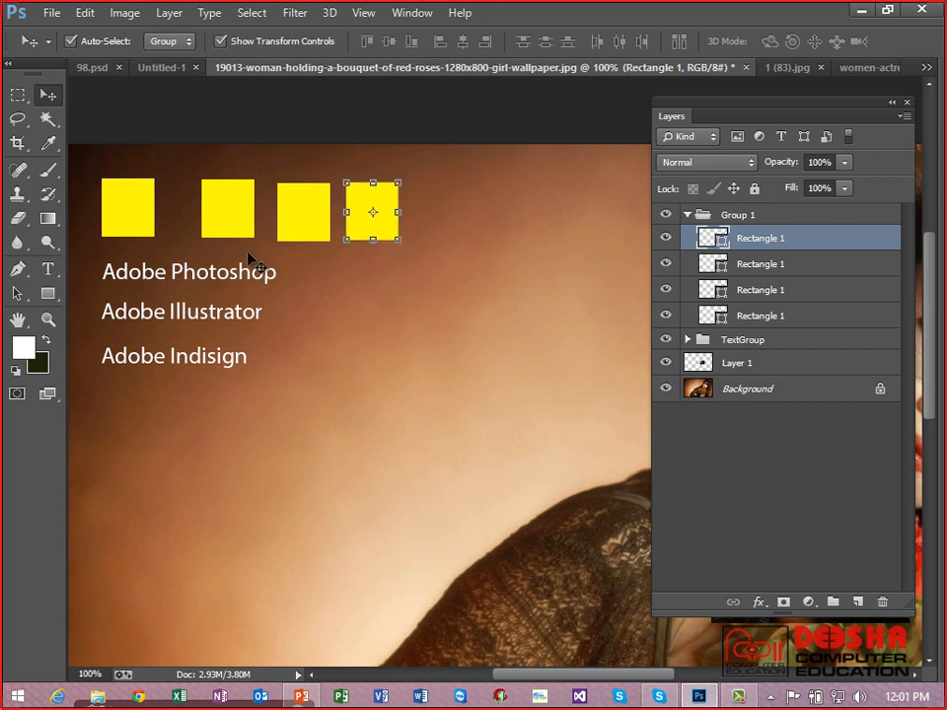
# Step: Select individual grouped layers directly from the canvas: the second square's Rectangle 1, Adobe Illustrator and finally Adobe Indisign
pyautogui.rightClick(229, 204)
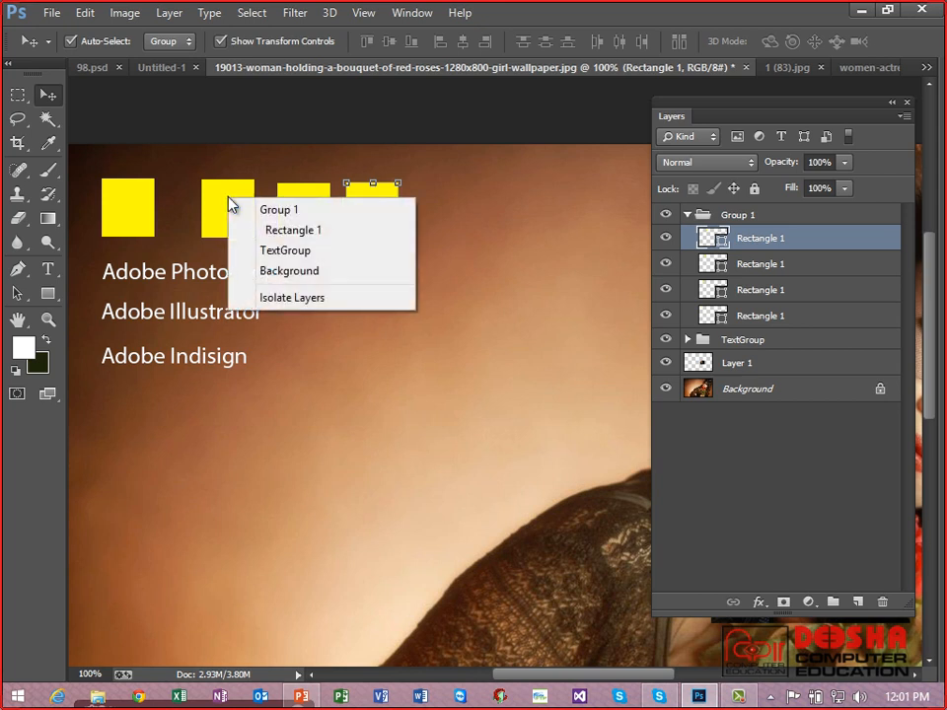
pyautogui.click(272, 235)
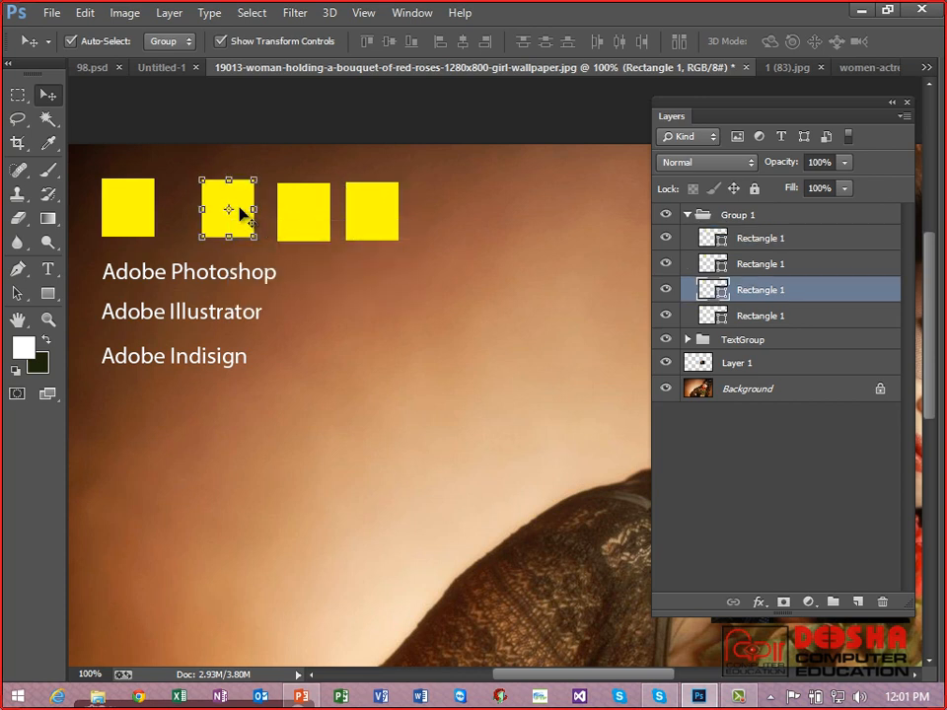
pyautogui.click(185, 291)
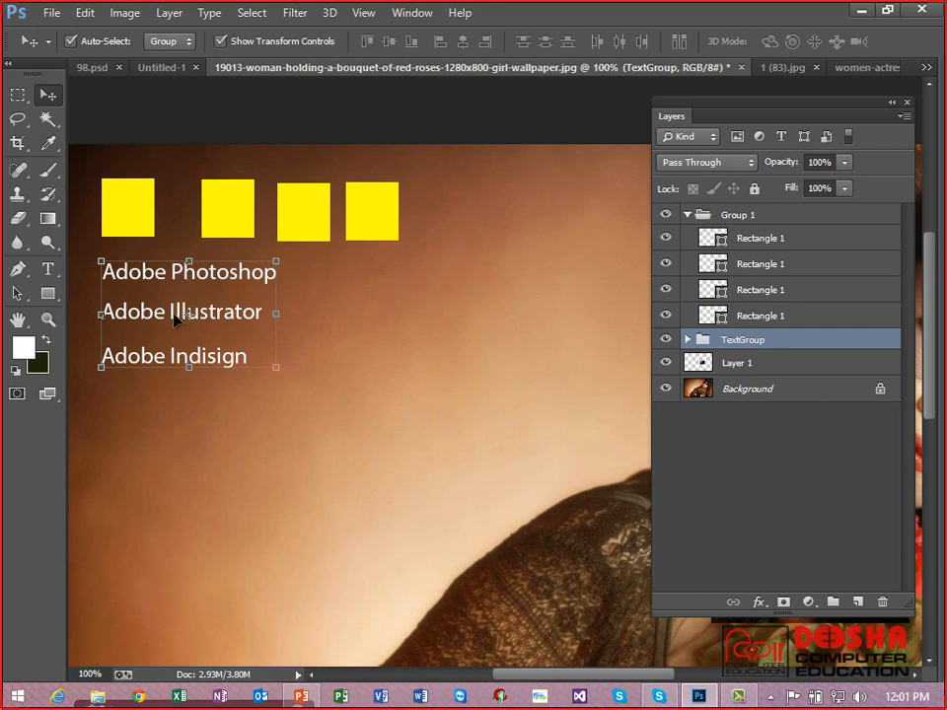
pyautogui.rightClick(178, 321)
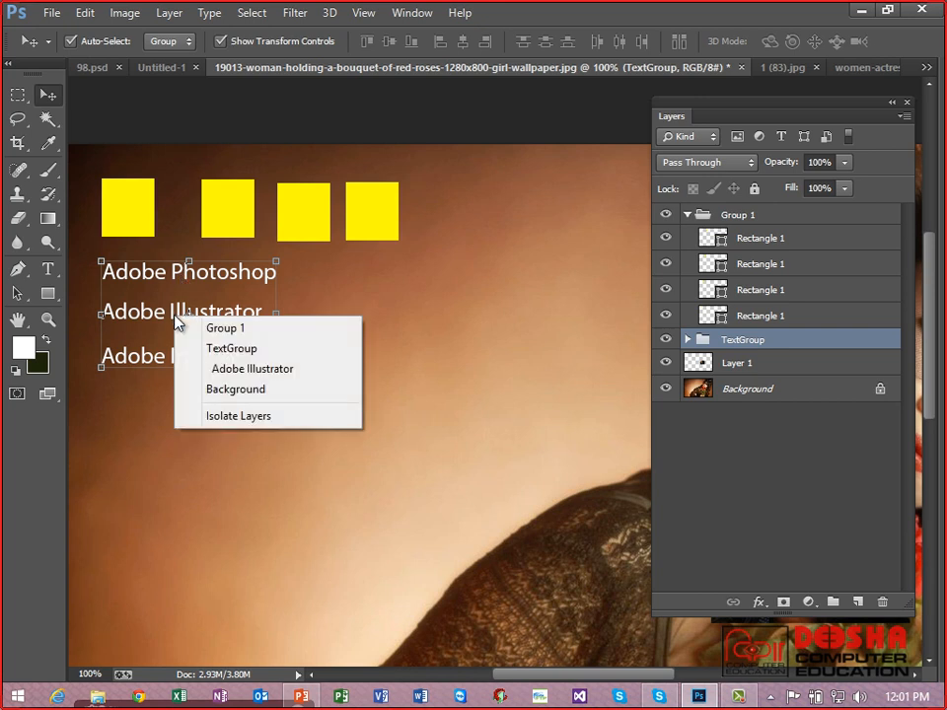
pyautogui.click(219, 369)
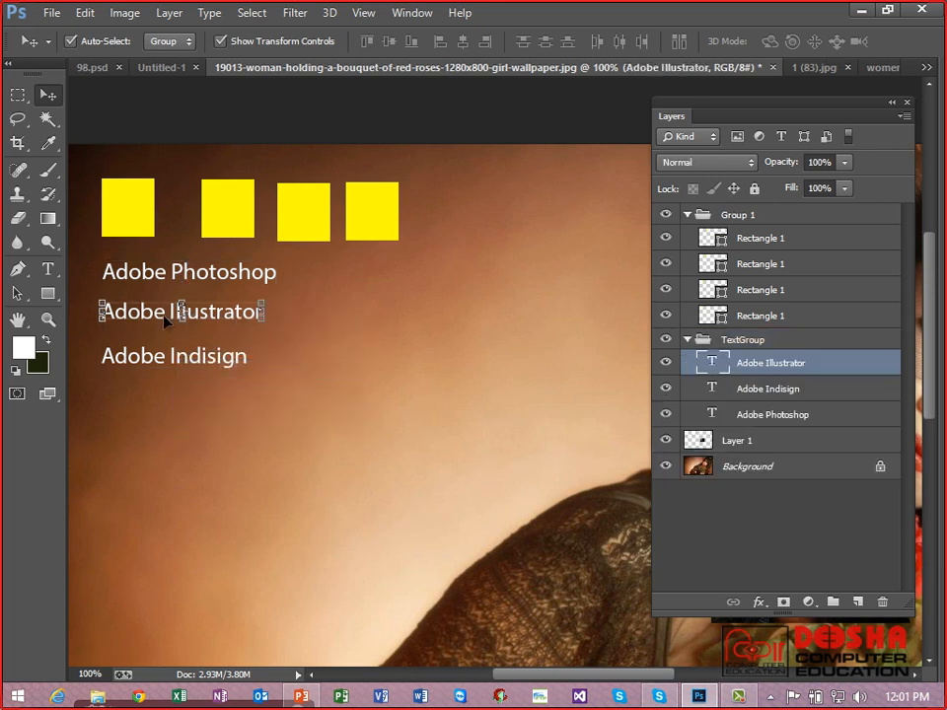
pyautogui.rightClick(164, 367)
pyautogui.click(197, 418)
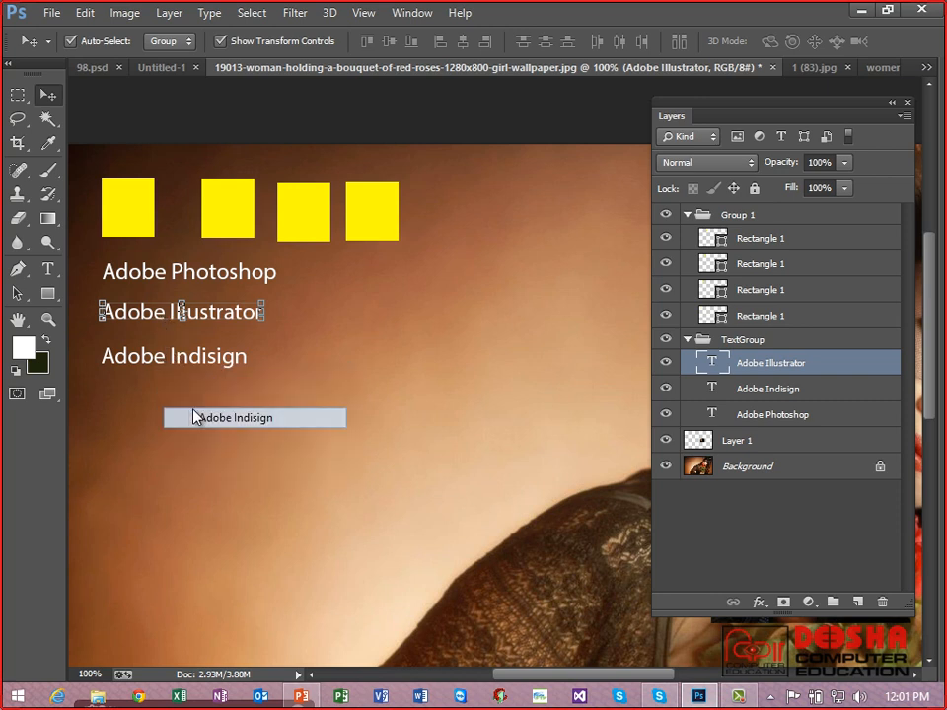
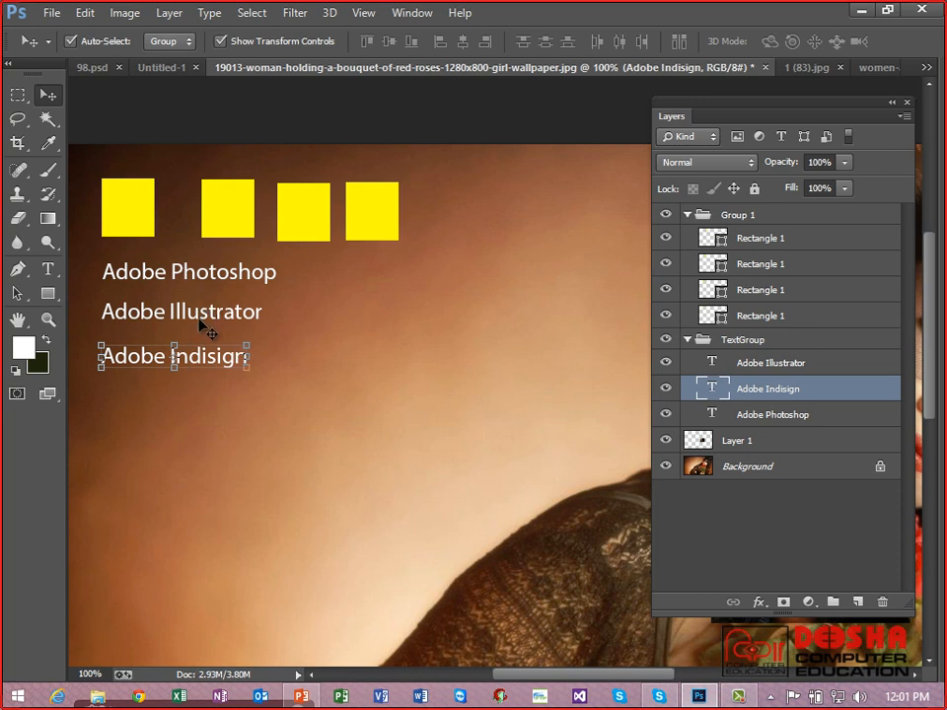
# Step: Select the whole TextGroup from the canvas and move its three text lines slightly right and down
pyautogui.click(207, 330)
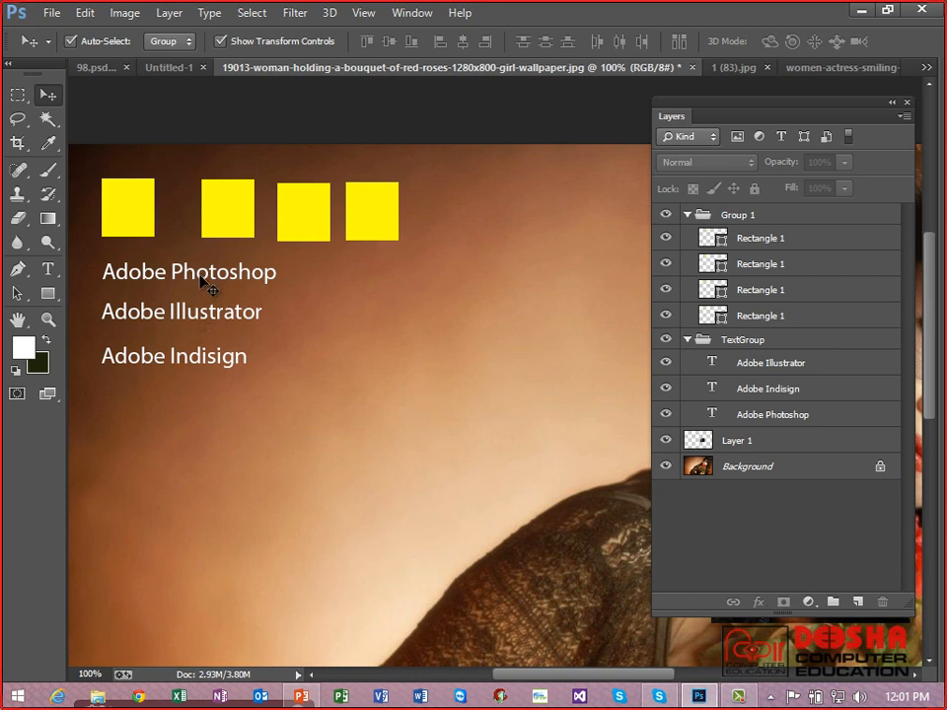
pyautogui.click(208, 286)
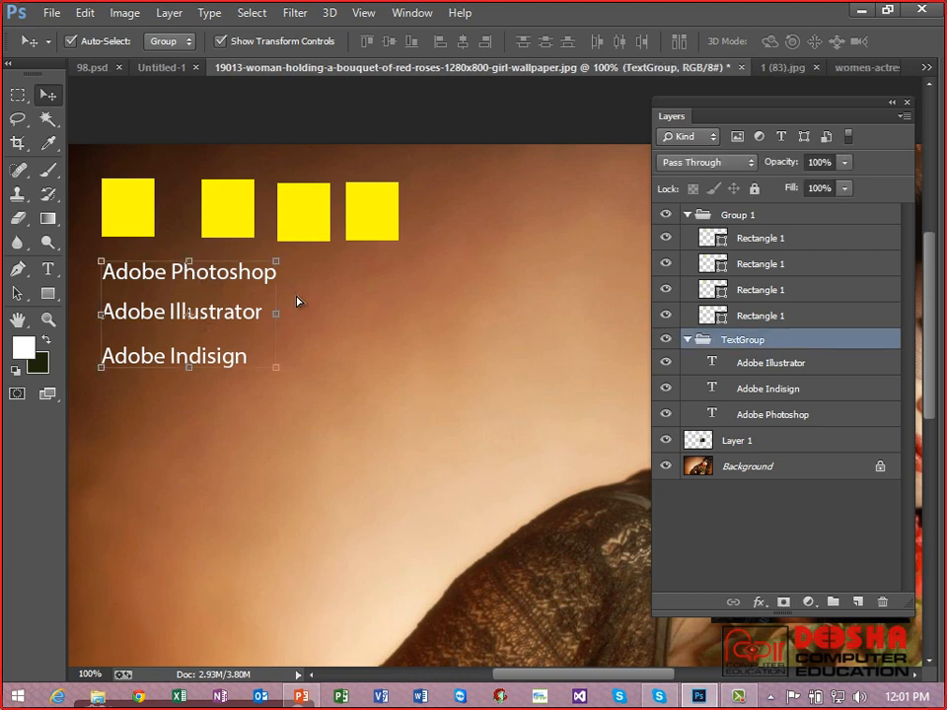
pyautogui.moveTo(193, 280); pyautogui.dragTo(211, 284)
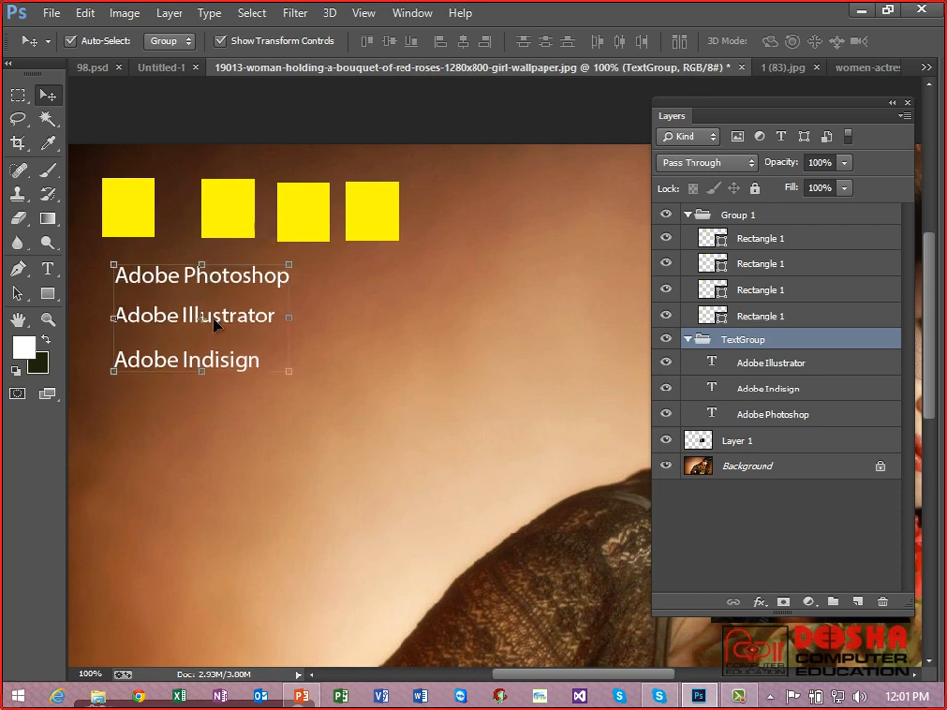
# Step: Move only the Adobe Indisign text beside the Adobe Photoshop text, about 7.48 cm right and 3.28 cm up, then deselect it
pyautogui.rightClick(223, 370)
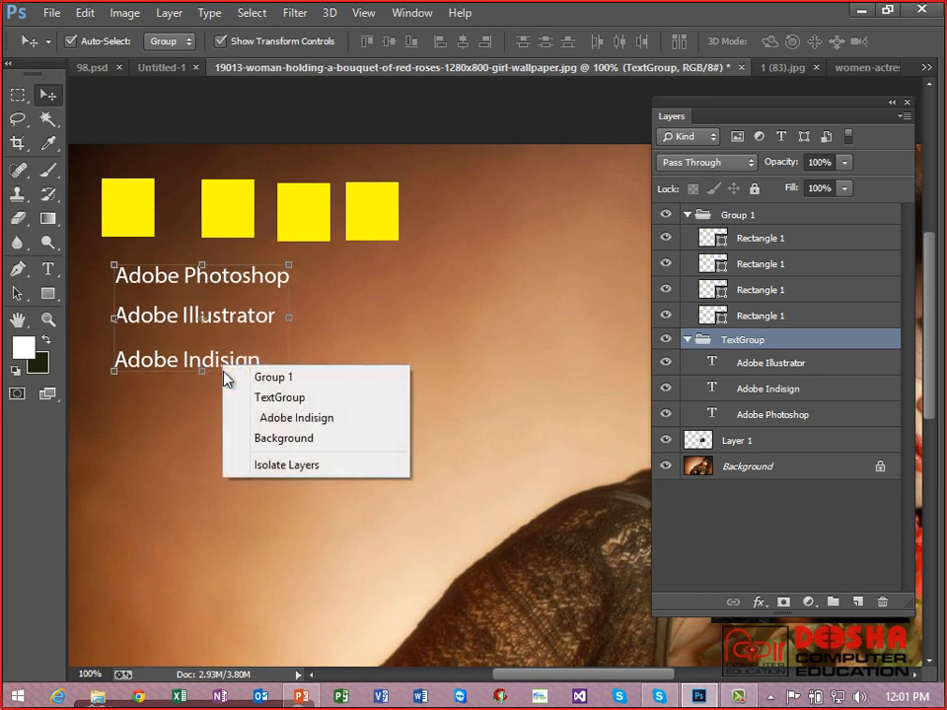
pyautogui.click(283, 420)
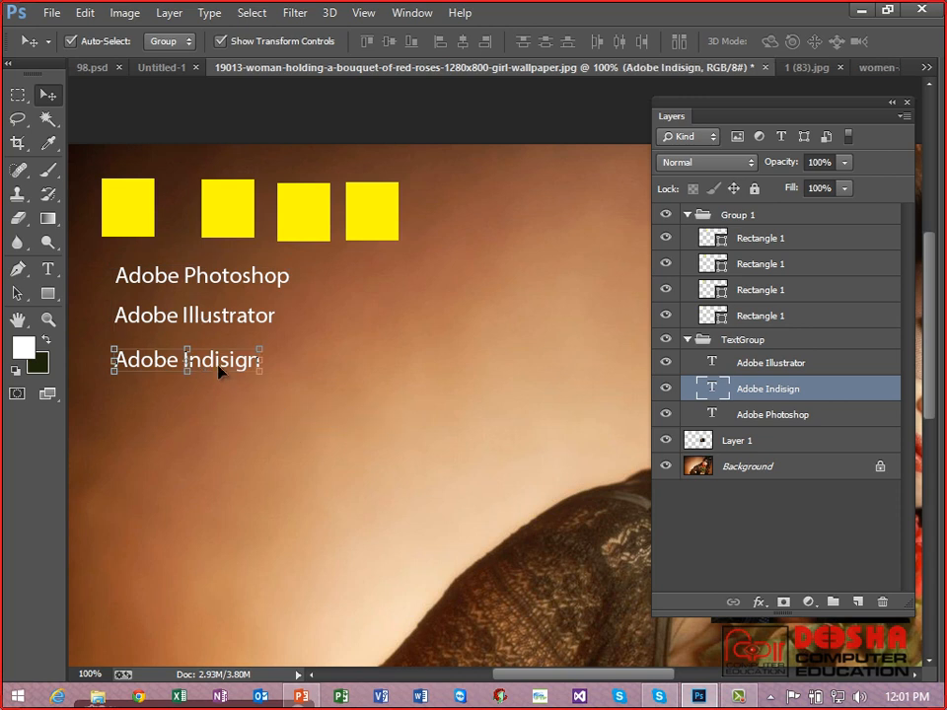
pyautogui.moveTo(219, 371); pyautogui.dragTo(414, 284)
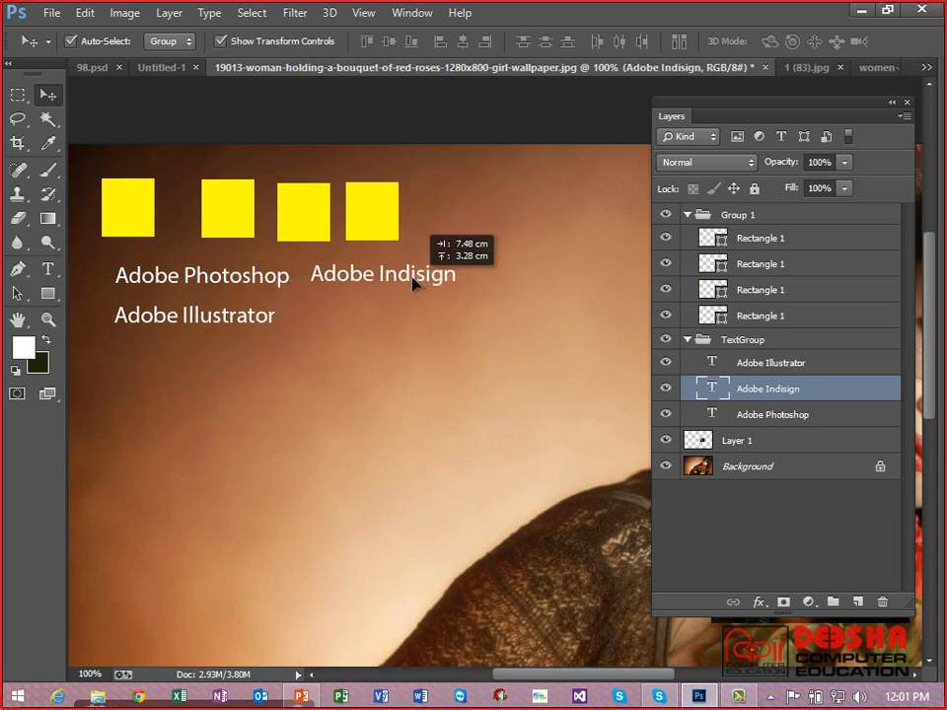
pyautogui.click(409, 386)
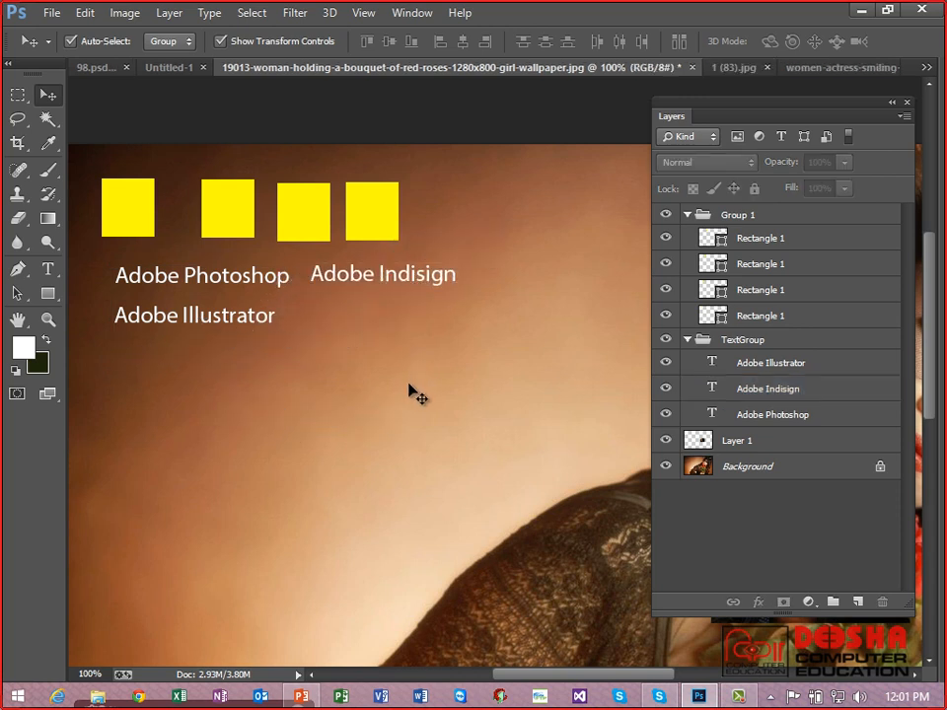
# Step: Switch to the PowerPoint slide show, read the slide on creating and removing layer groups, and return to Photoshop
pyautogui.click(314, 697)
pyautogui.click(343, 440)
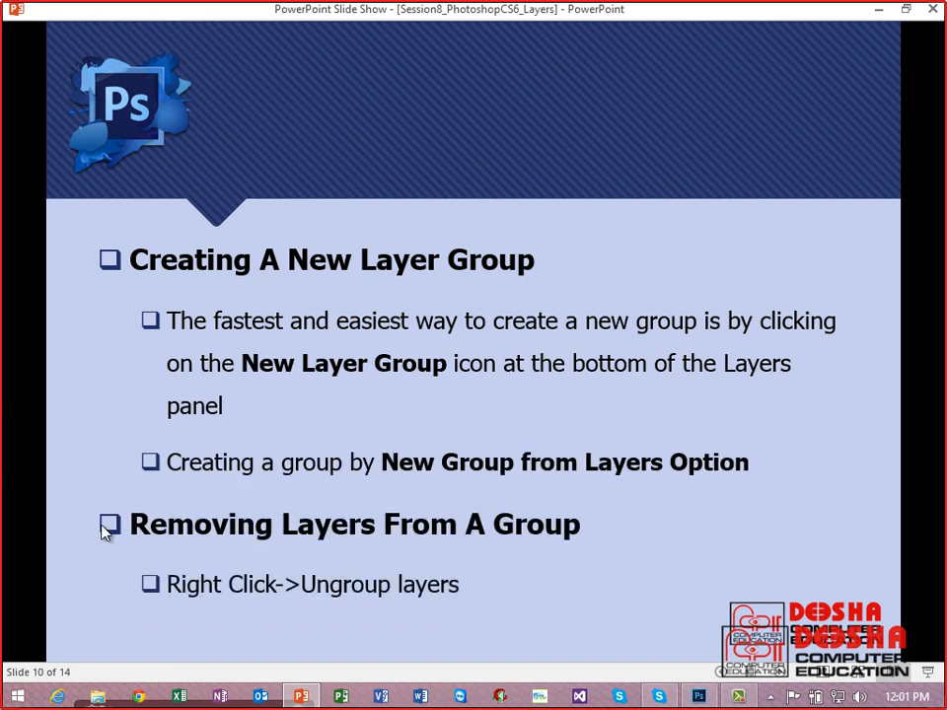
pyautogui.hotkey('alt', 'Tab')
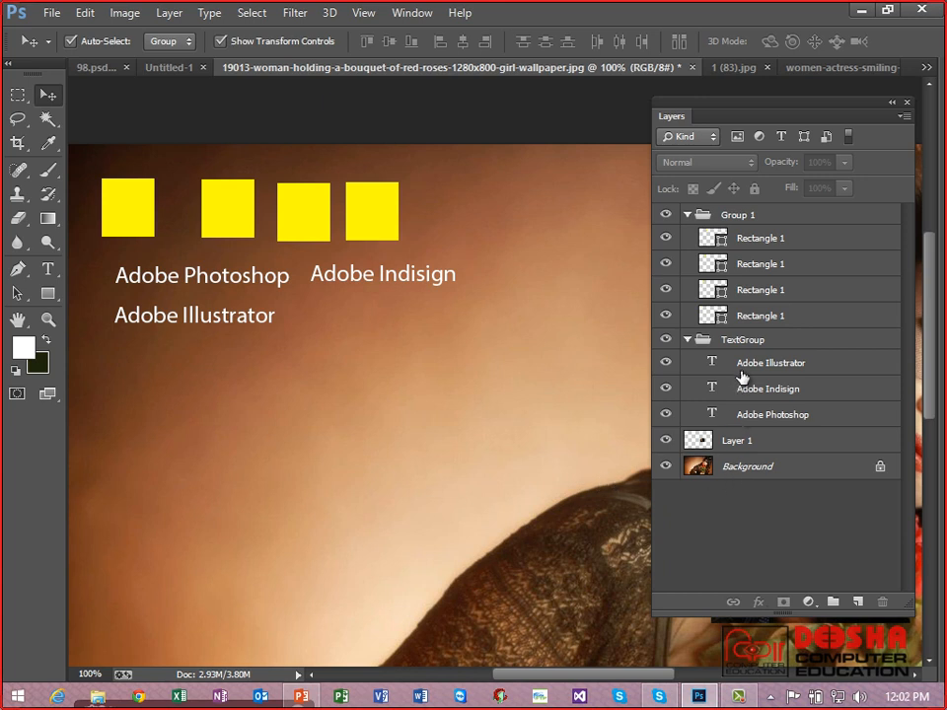
# Step: Take the Adobe Illustrator and Adobe Photoshop text layers out of TextGroup, placing both above Layer 1
pyautogui.moveTo(740, 364); pyautogui.dragTo(740, 434)
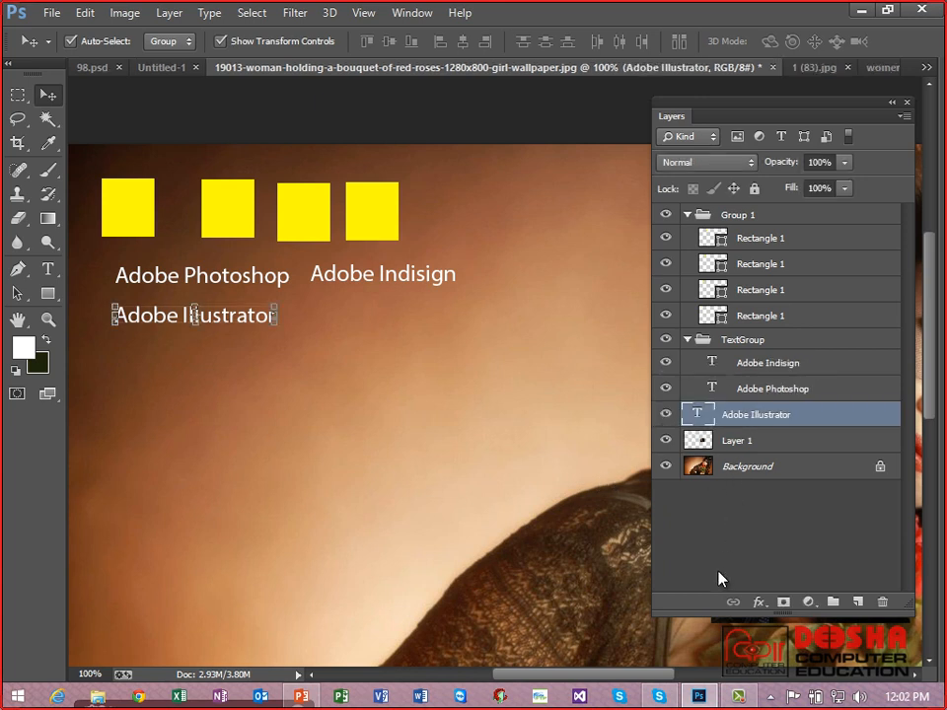
pyautogui.moveTo(751, 390); pyautogui.dragTo(754, 434)
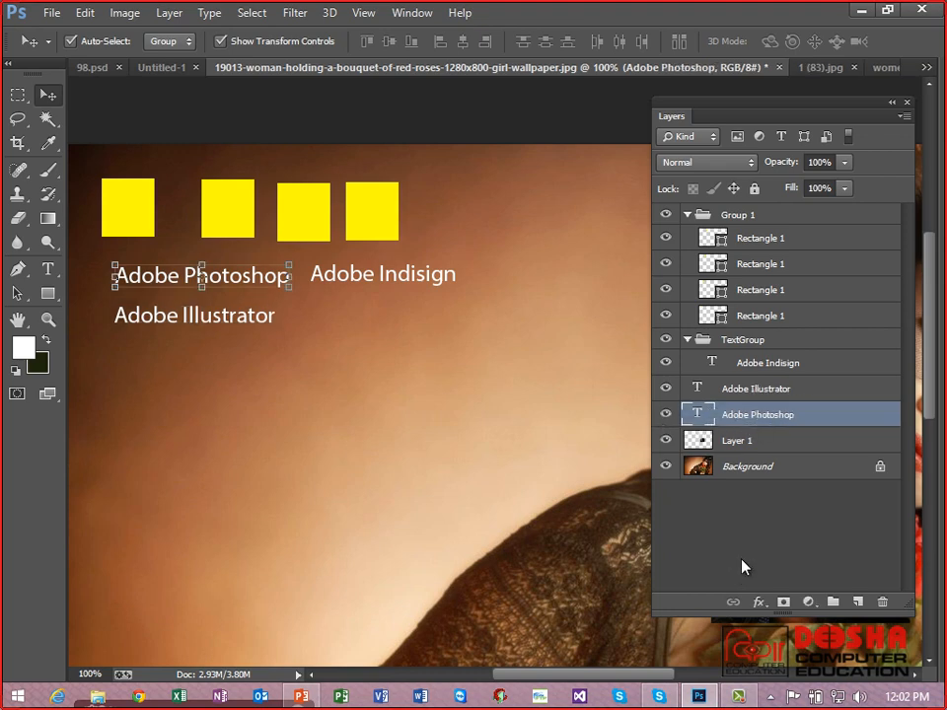
# Step: Ungroup the layers of both TextGroup and Group 1
pyautogui.rightClick(714, 340)
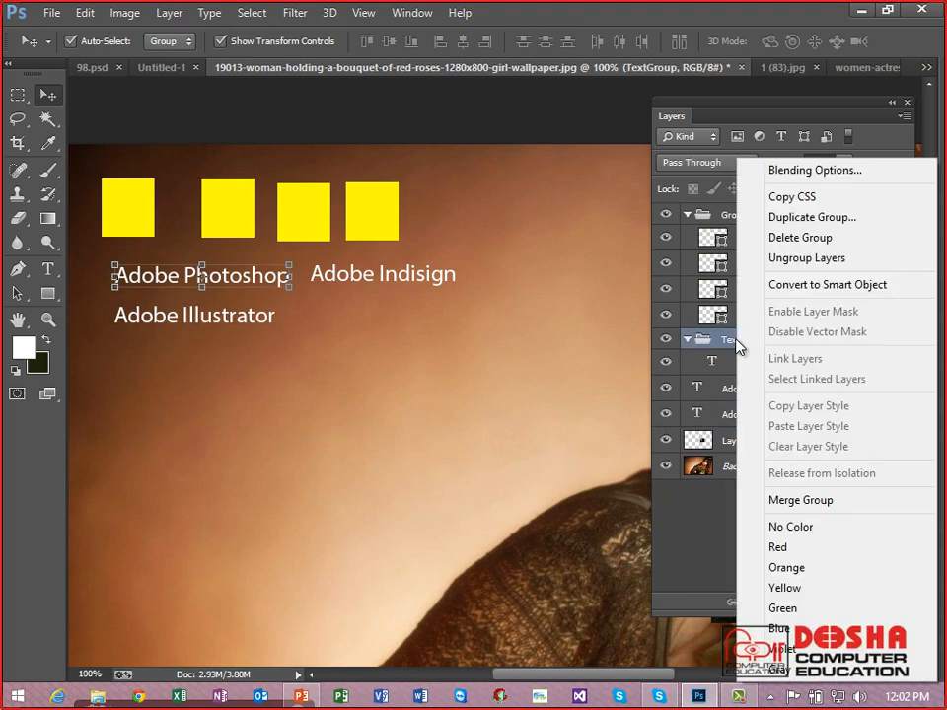
pyautogui.click(788, 258)
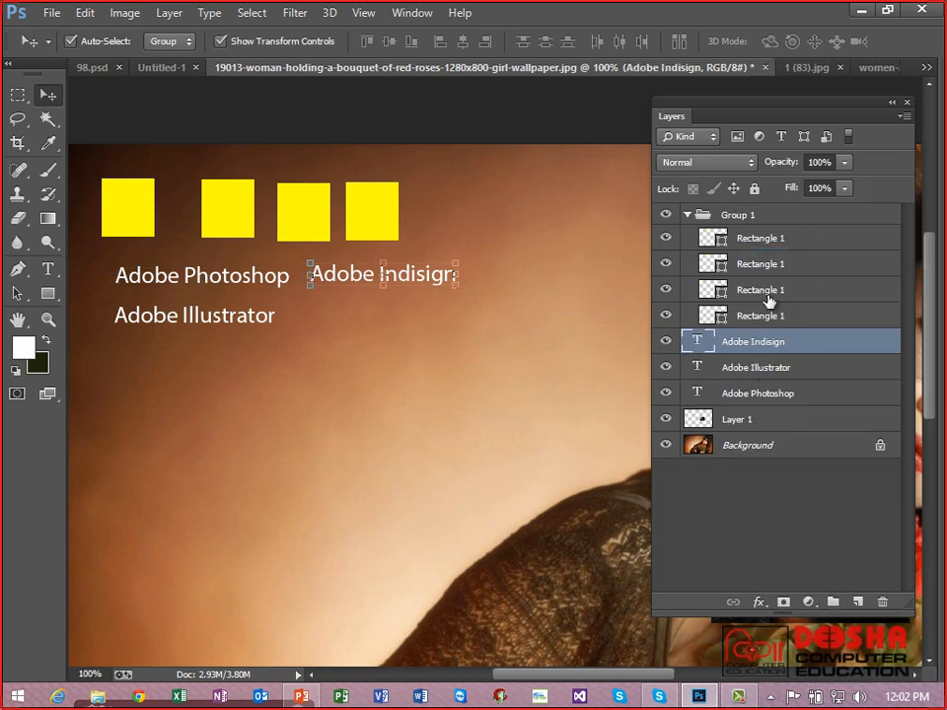
pyautogui.rightClick(747, 218)
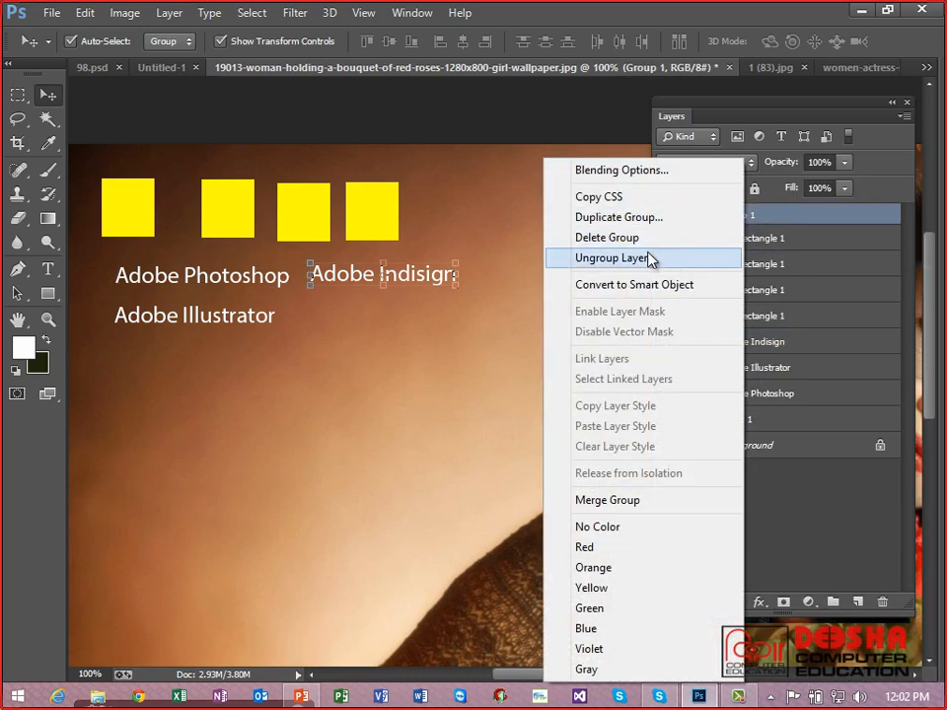
pyautogui.click(613, 258)
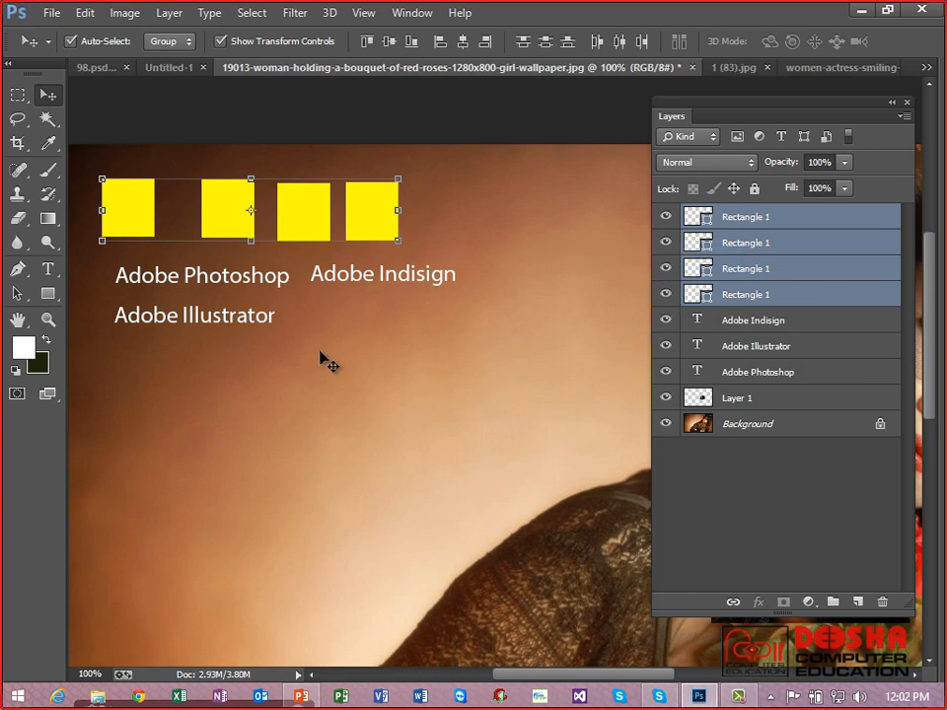
# Step: Draw a blue-filled rectangle about 63 × 70 px below the Adobe Illustrator text
pyautogui.rightClick(48, 296)
pyautogui.click(75, 291)
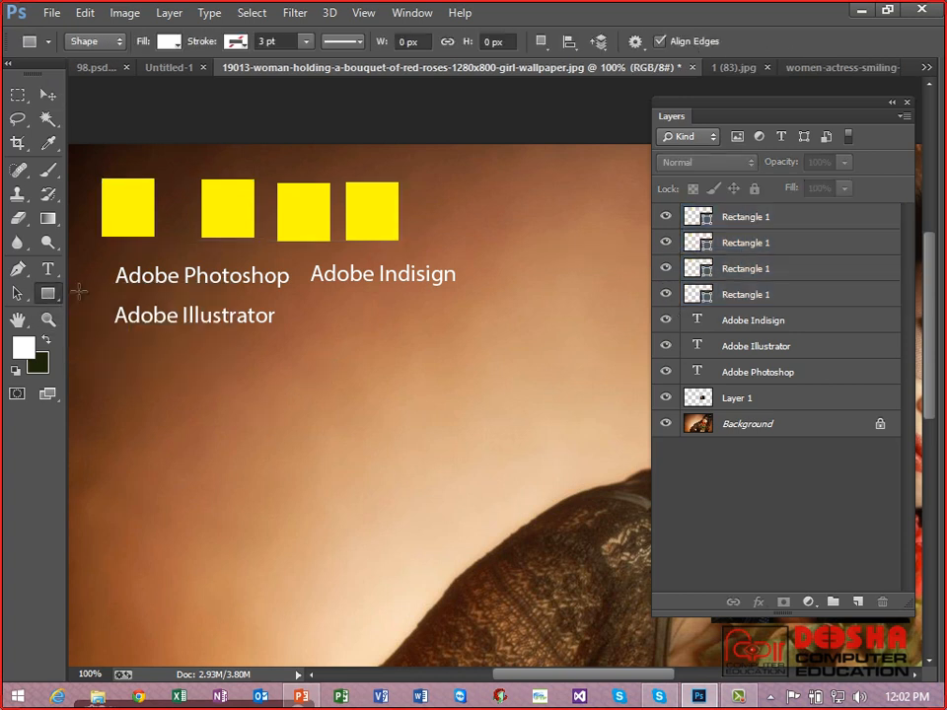
pyautogui.click(174, 43)
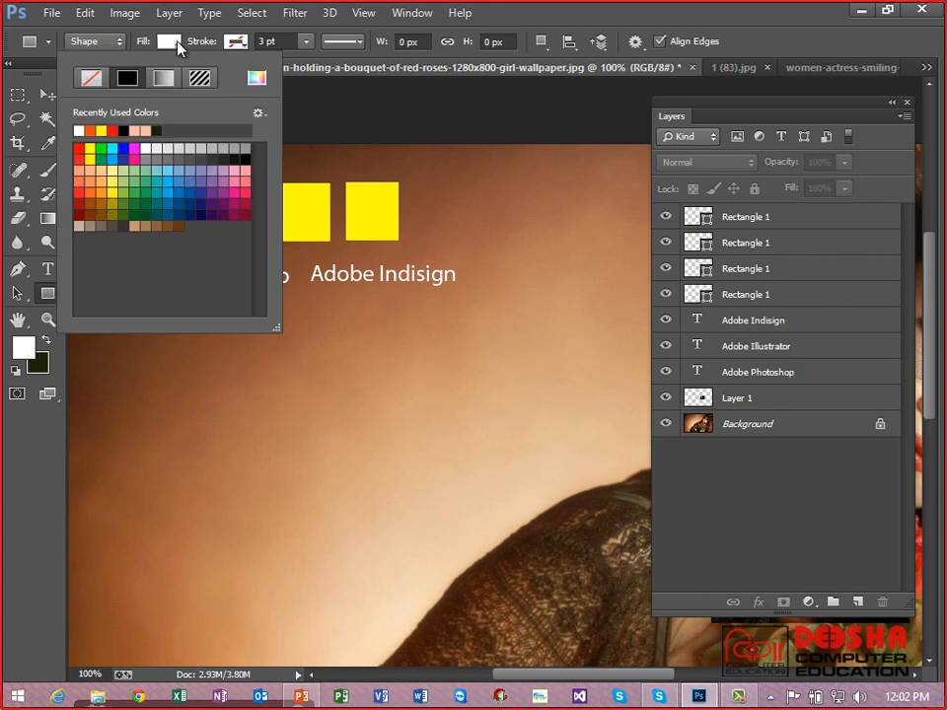
pyautogui.click(165, 195)
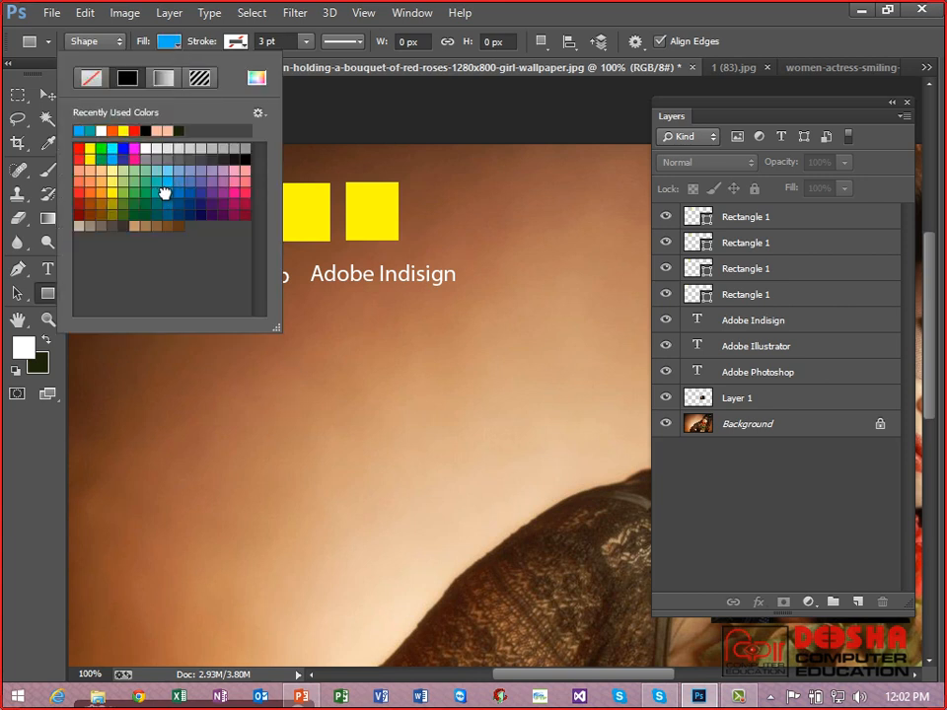
pyautogui.click(120, 351)
pyautogui.moveTo(121, 350); pyautogui.dragTo(181, 416)
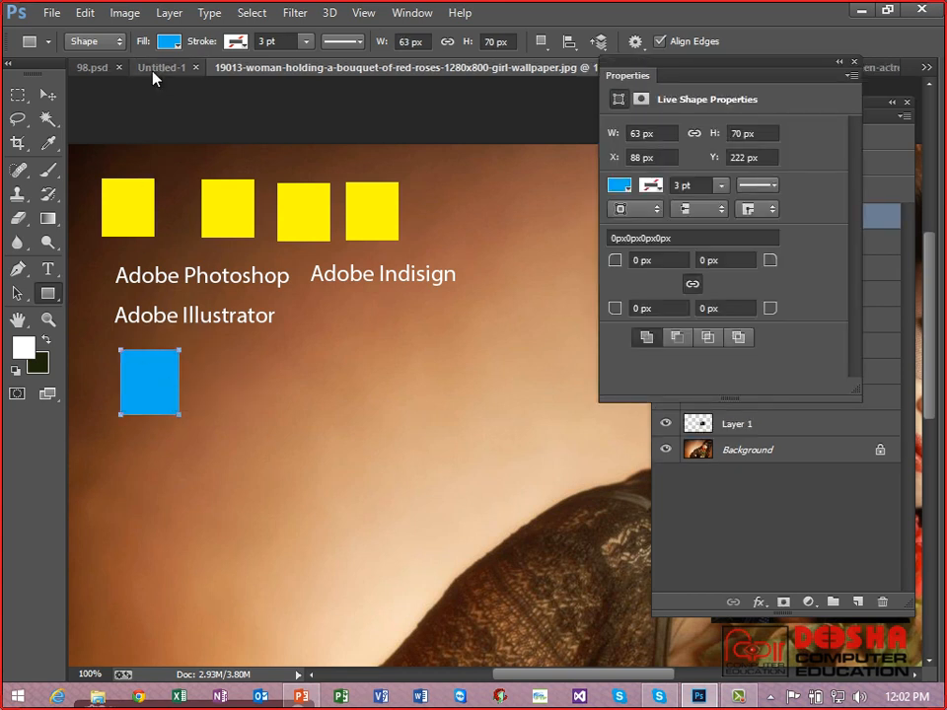
# Step: Add a second 63 × 70 px rectangle at about X 198, Y 250 px, beside the blue one, and fill it with light pink
pyautogui.click(170, 43)
pyautogui.click(170, 43)
pyautogui.click(239, 275)
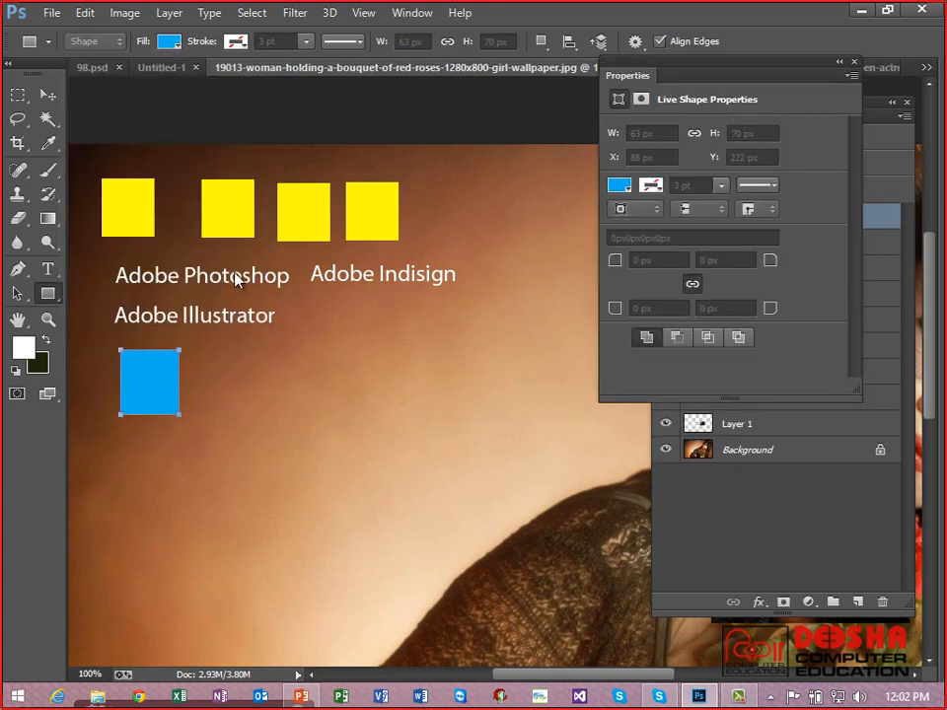
pyautogui.click(498, 292)
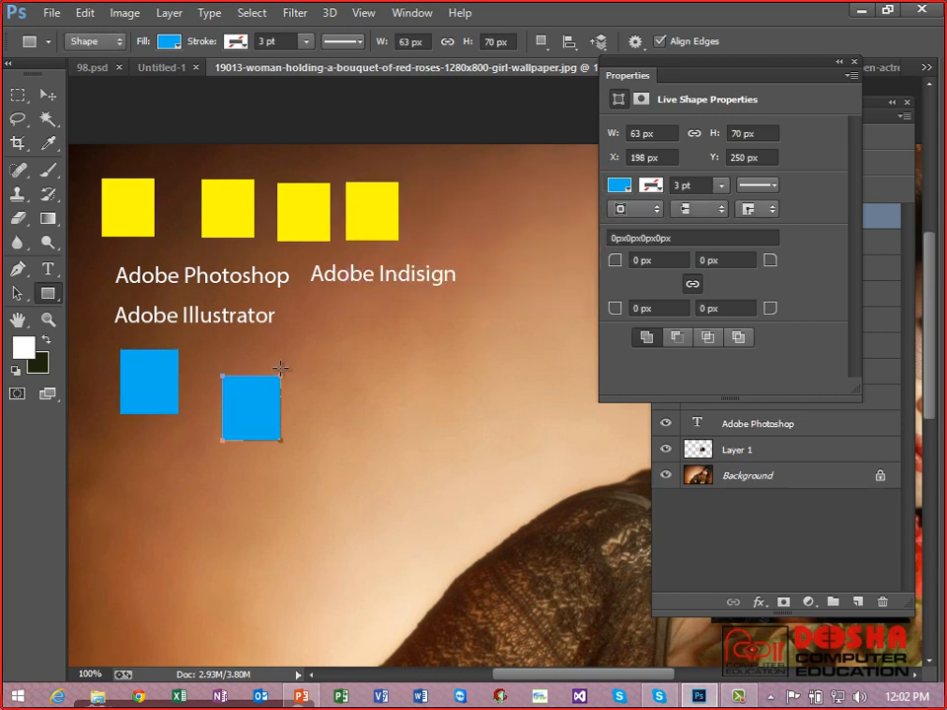
pyautogui.click(168, 43)
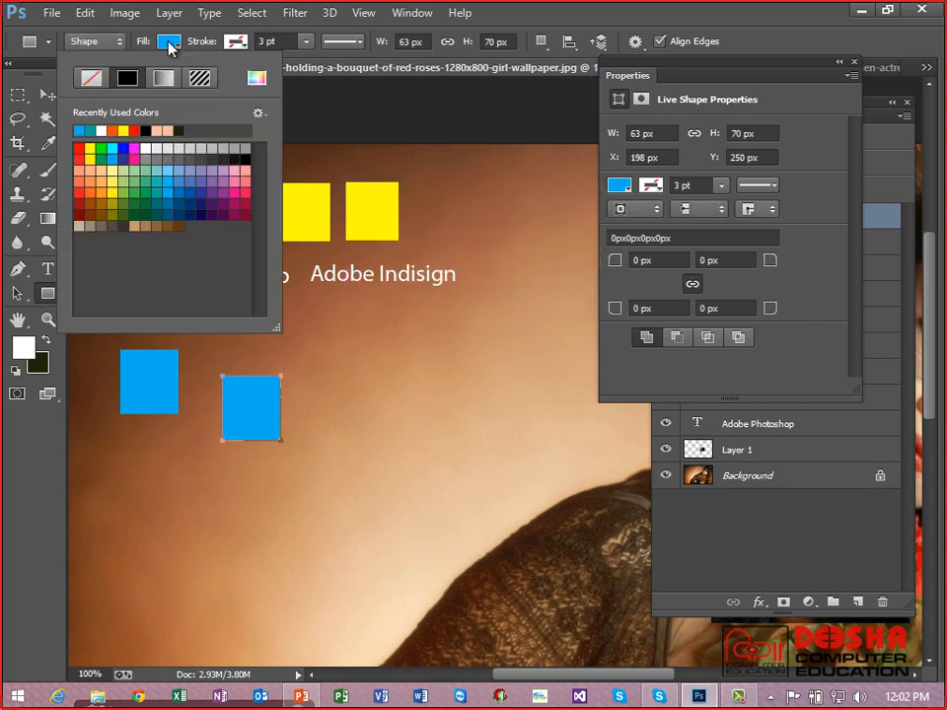
pyautogui.click(235, 184)
pyautogui.click(351, 345)
pyautogui.moveTo(329, 343); pyautogui.dragTo(342, 360)
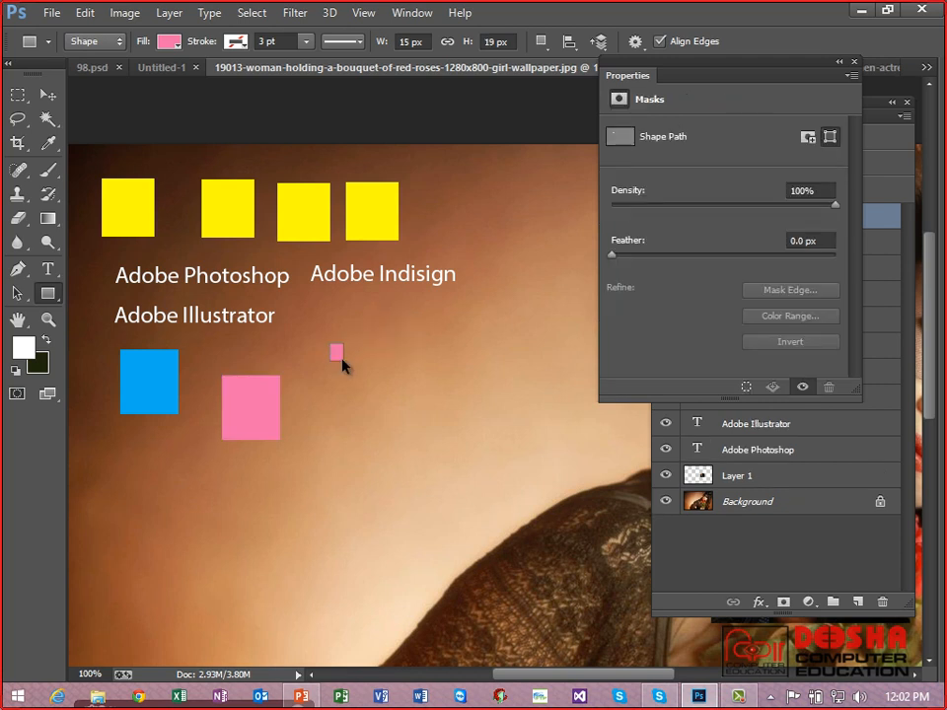
pyautogui.hotkey('ctrl', 'z')
# Step: Change the fill of the light pink rectangle to deep pink
pyautogui.click(47, 269)
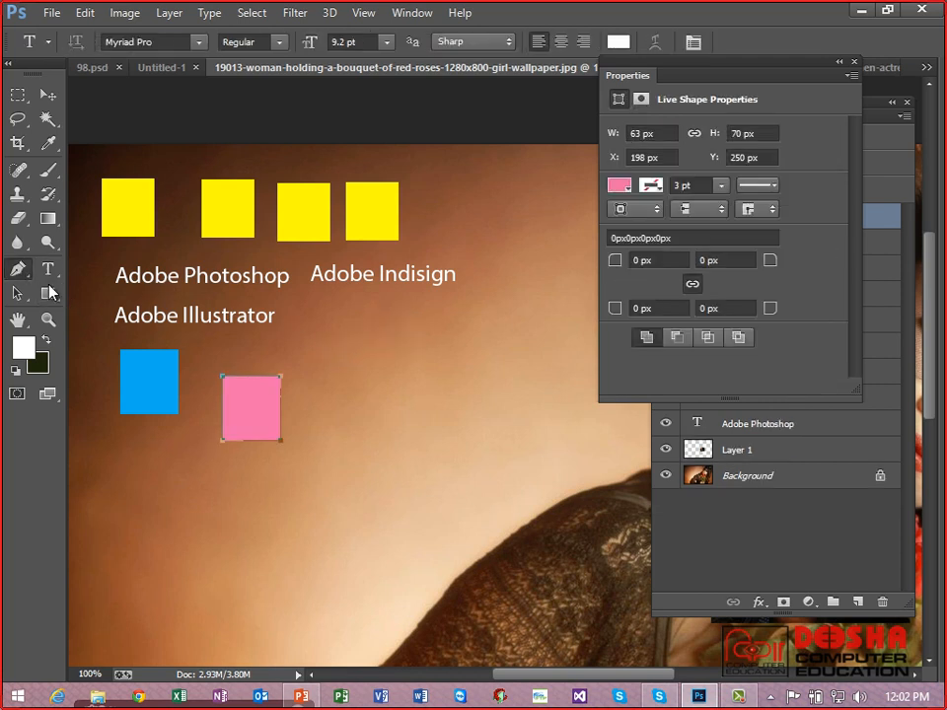
pyautogui.click(48, 293)
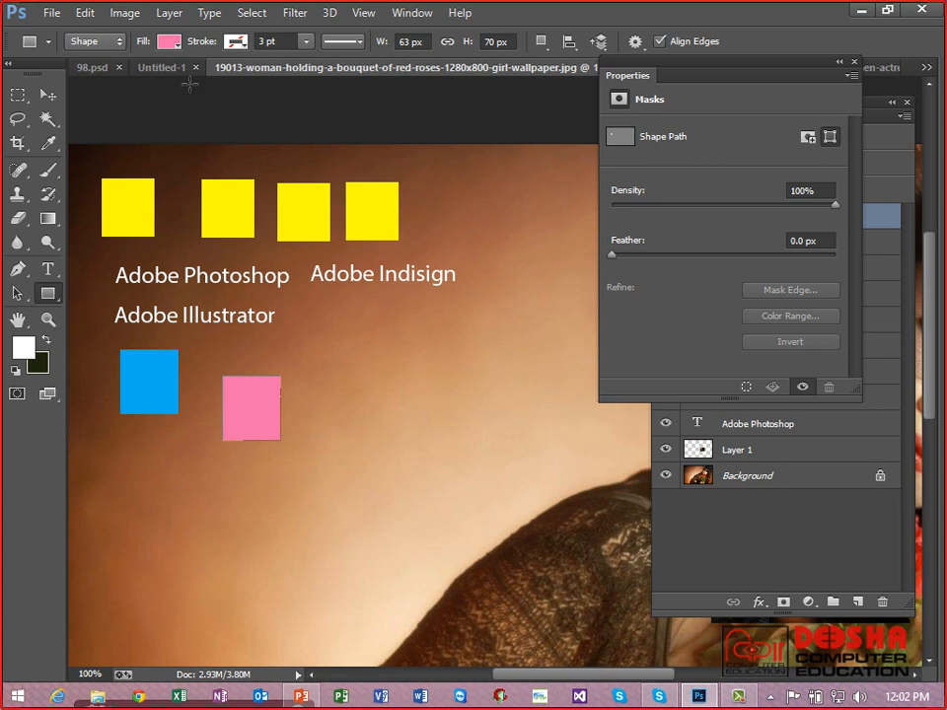
pyautogui.click(169, 42)
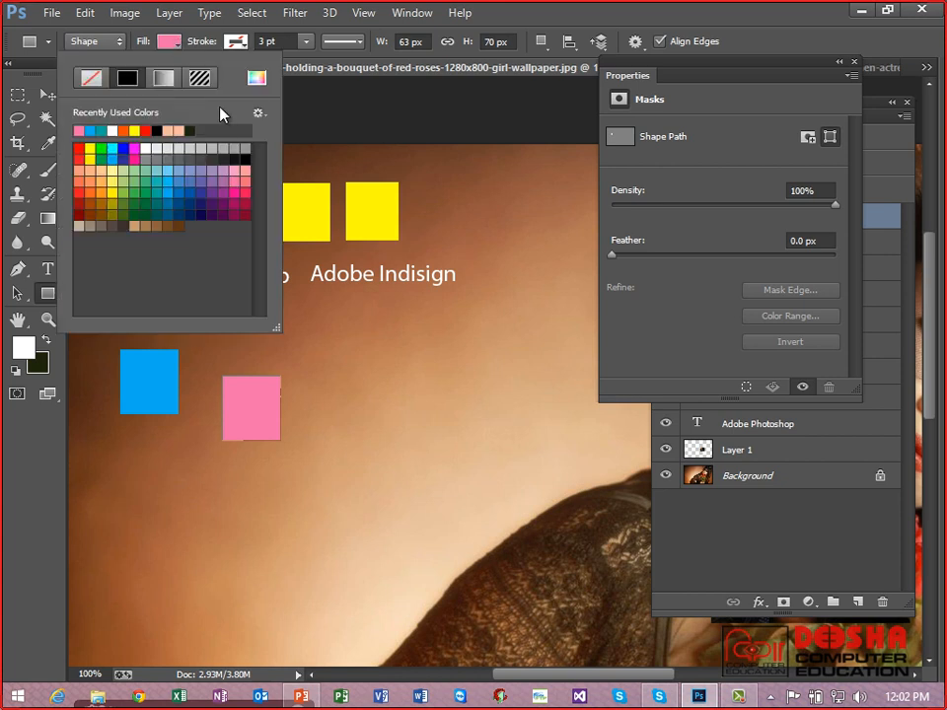
pyautogui.click(236, 200)
pyautogui.click(323, 330)
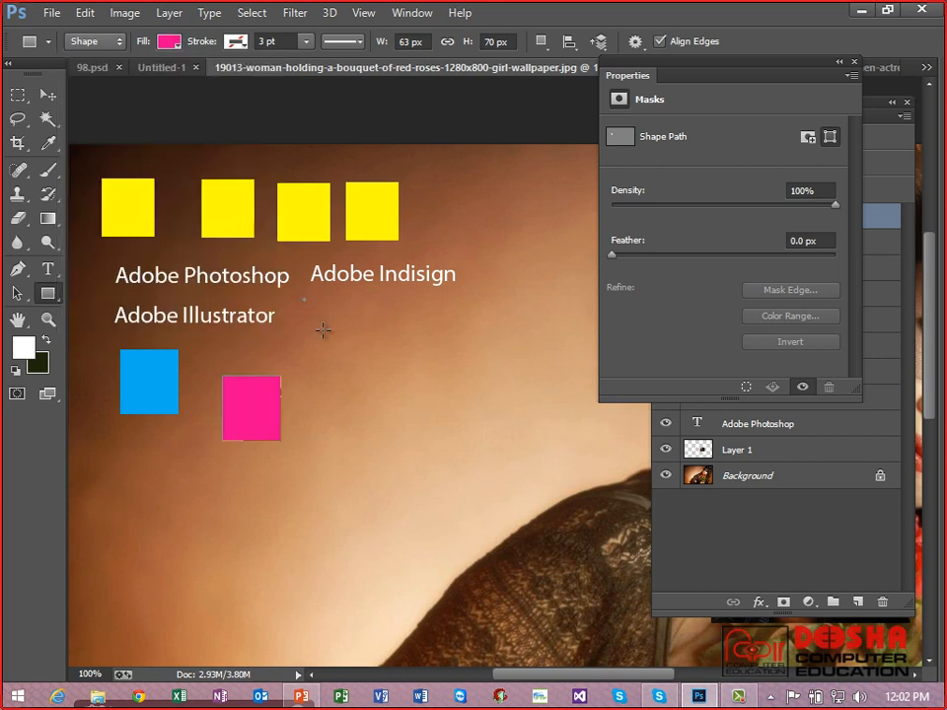
pyautogui.click(512, 282)
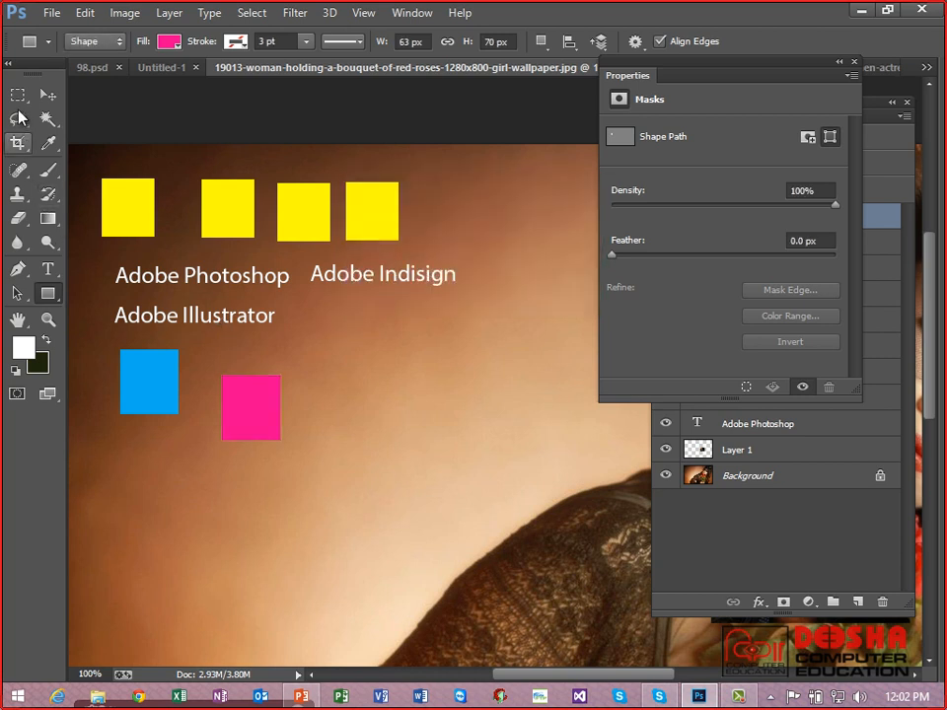
# Step: Draw a rounded rectangle about 105 × 99 px with 10 px corners below the blue rectangle and fill it with yellow
pyautogui.click(47, 93)
pyautogui.click(48, 294)
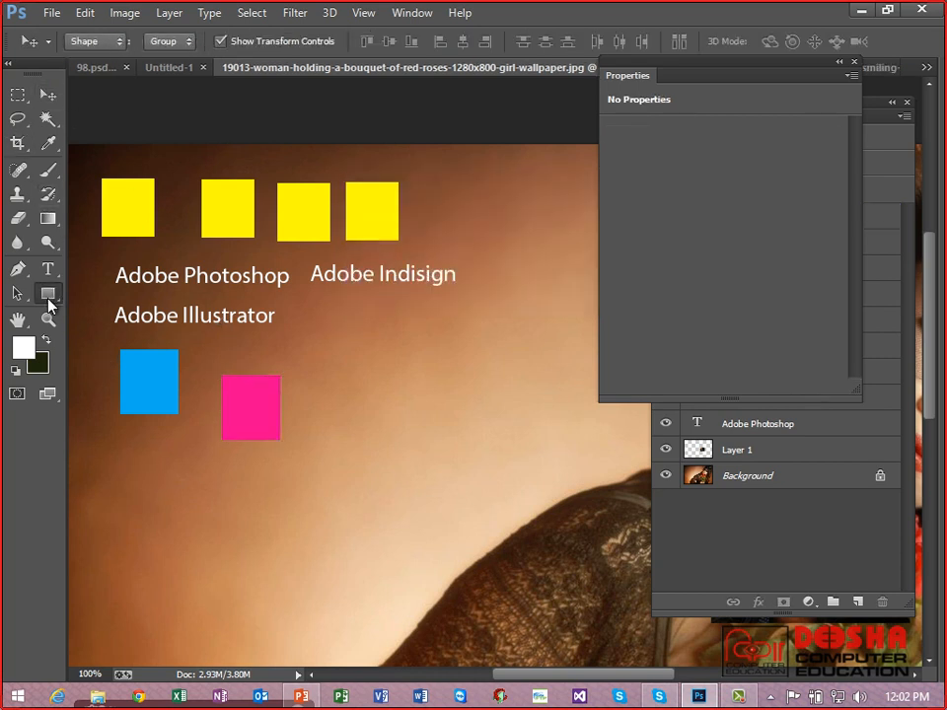
pyautogui.click(96, 312)
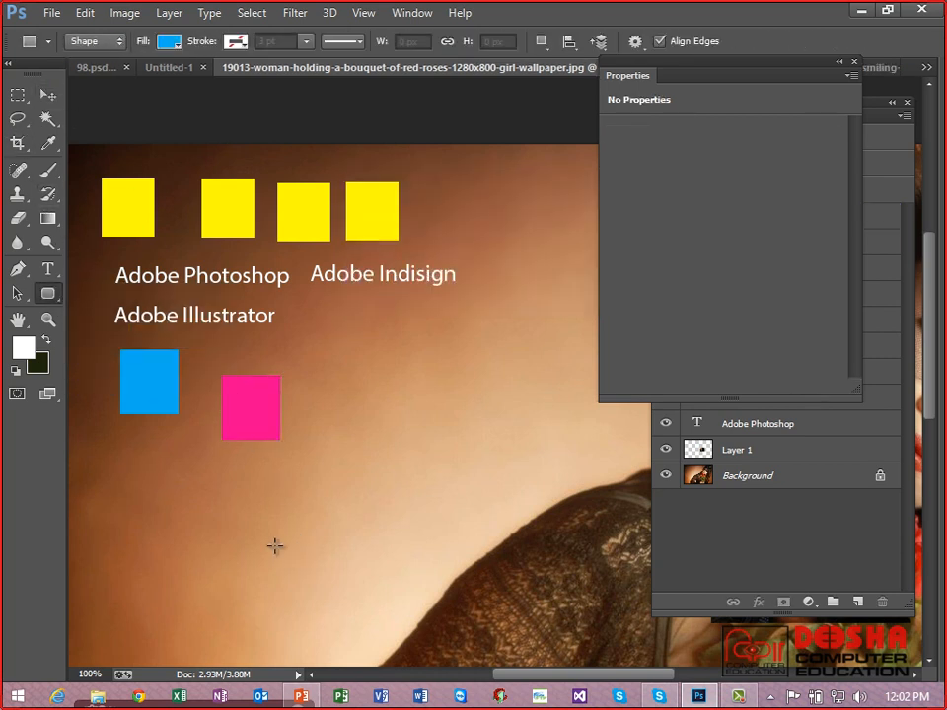
pyautogui.moveTo(105, 470); pyautogui.dragTo(200, 559)
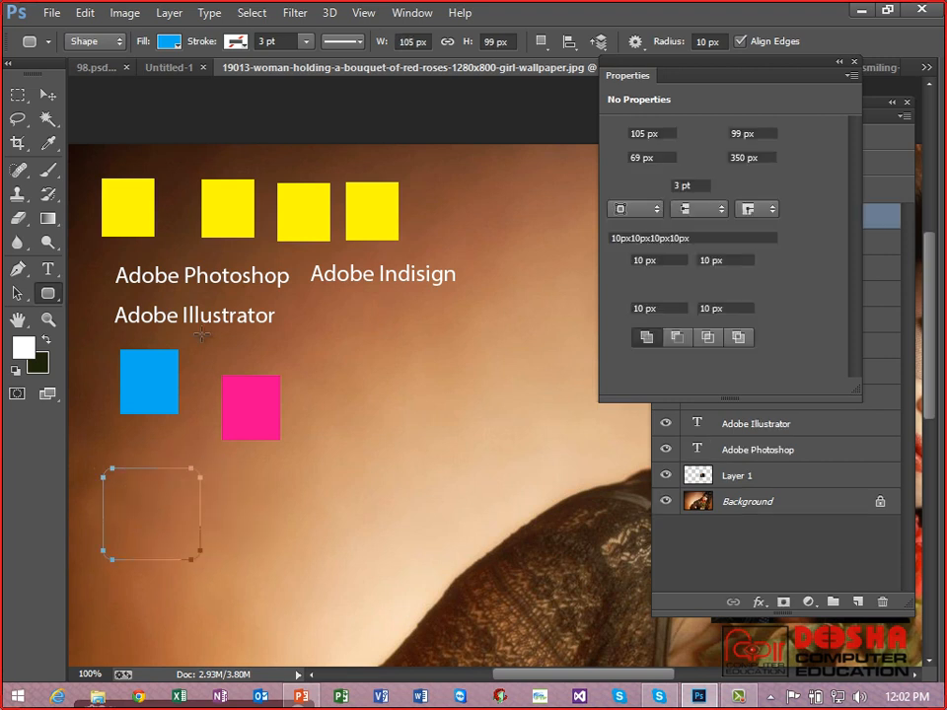
pyautogui.click(173, 43)
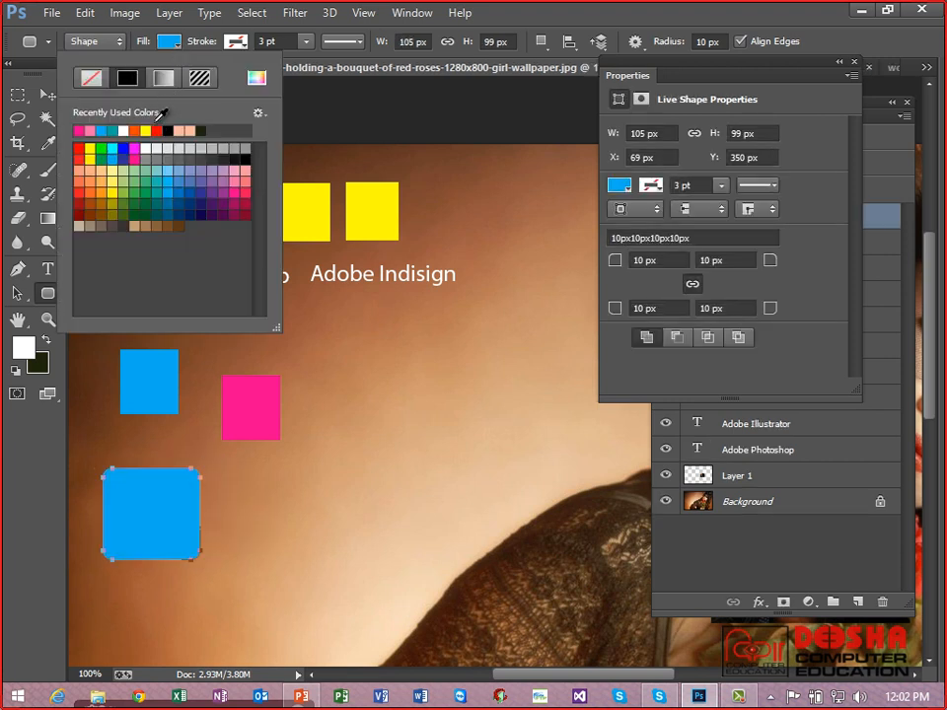
pyautogui.click(79, 130)
# Step: Move the pink rectangle slightly down and the blue one to about X 90, Y 257 px, then close the shape properties
pyautogui.click(48, 95)
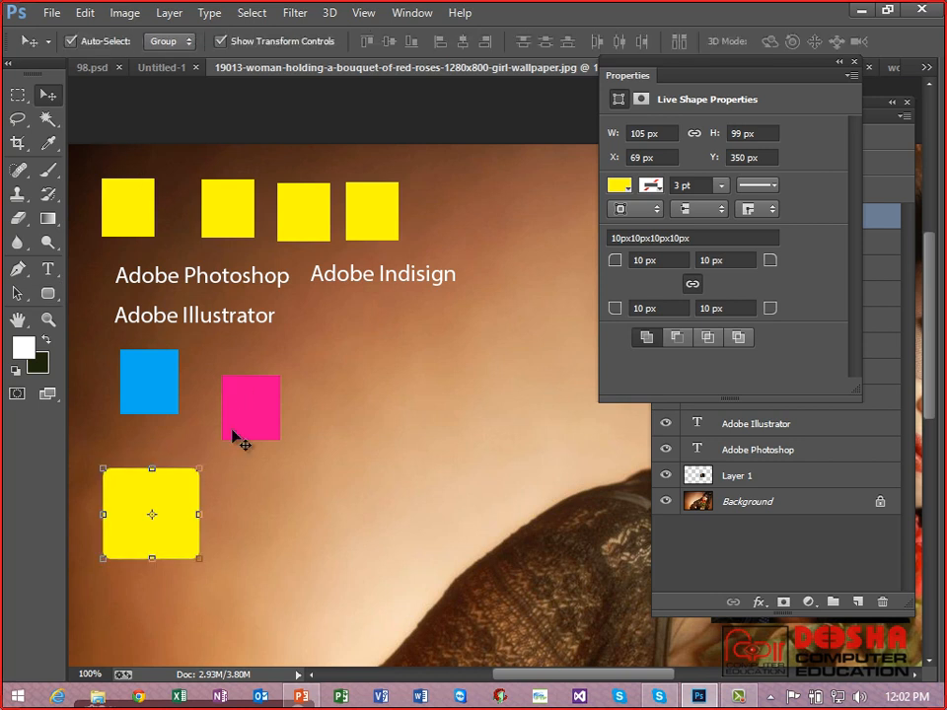
pyautogui.click(228, 482)
pyautogui.click(254, 413)
pyautogui.moveTo(254, 417); pyautogui.dragTo(250, 456)
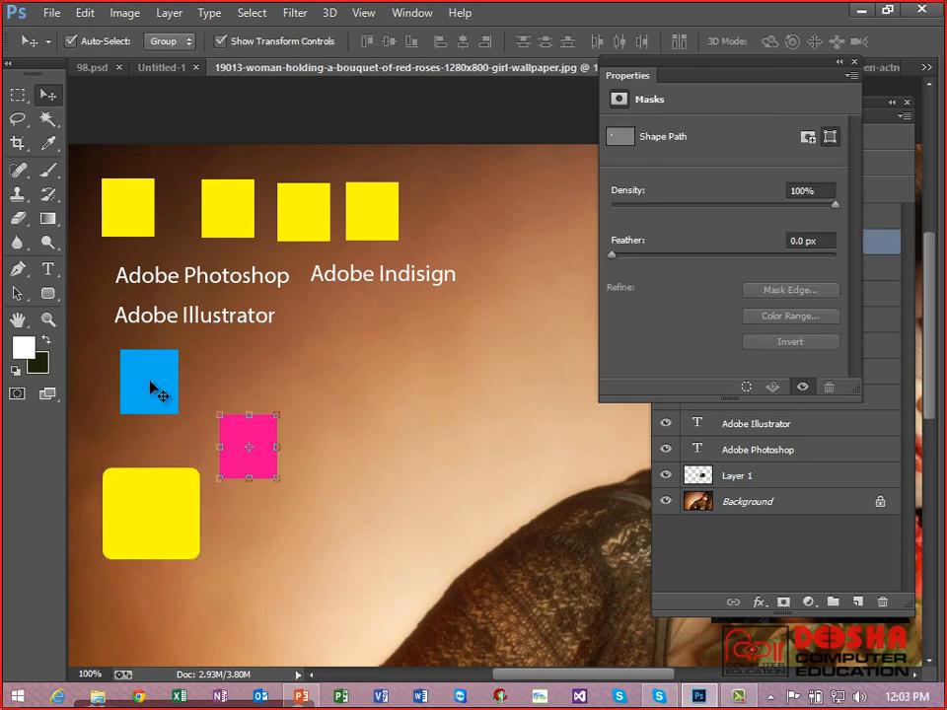
pyautogui.moveTo(148, 356); pyautogui.dragTo(150, 390)
pyautogui.click(237, 449)
pyautogui.click(177, 484)
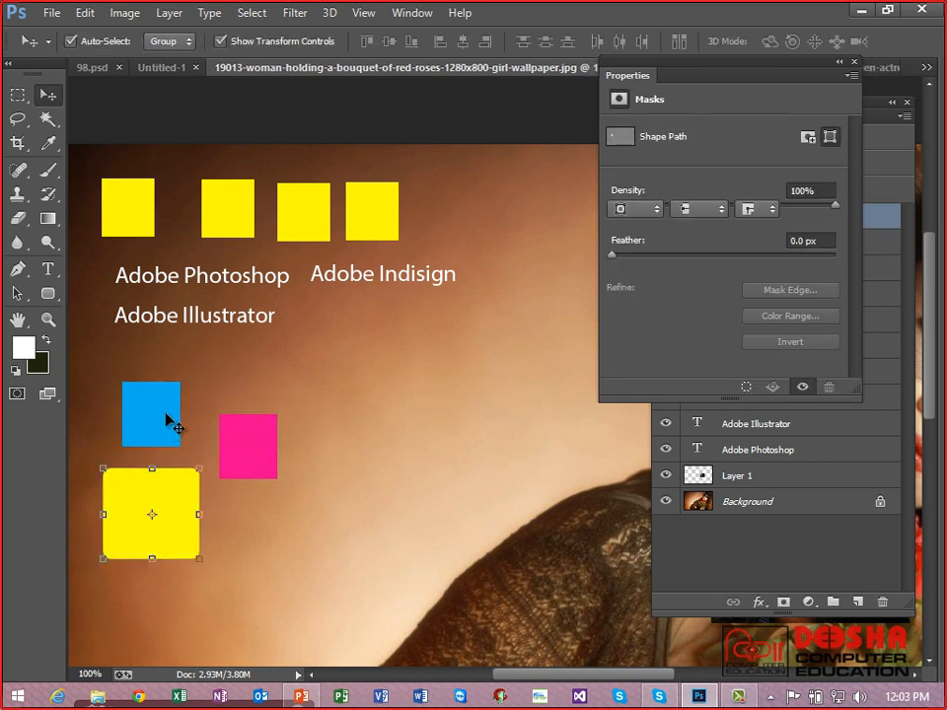
pyautogui.click(170, 419)
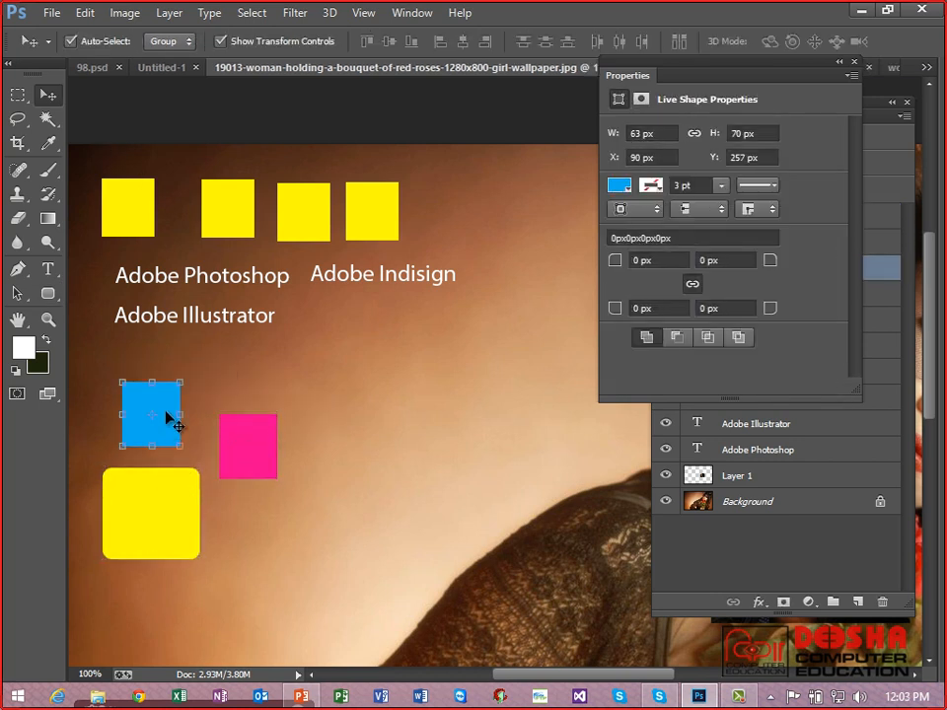
pyautogui.click(853, 61)
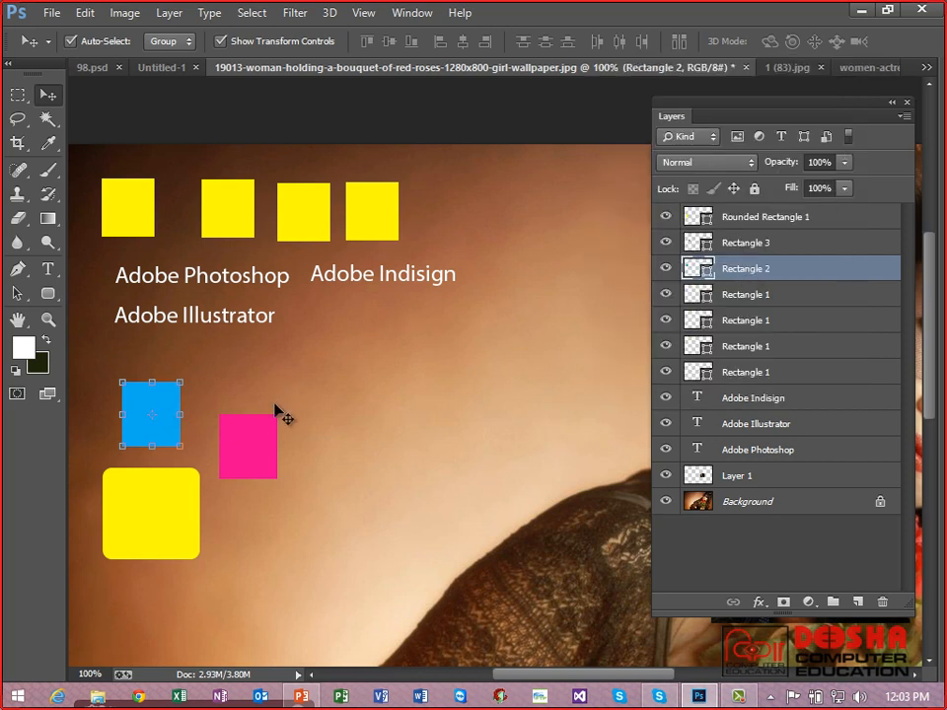
# Step: Create Group 1 in Pass Through mode from the Rounded Rectangle 1, Rectangle 3 and Rectangle 2 layers
pyautogui.click(251, 444)
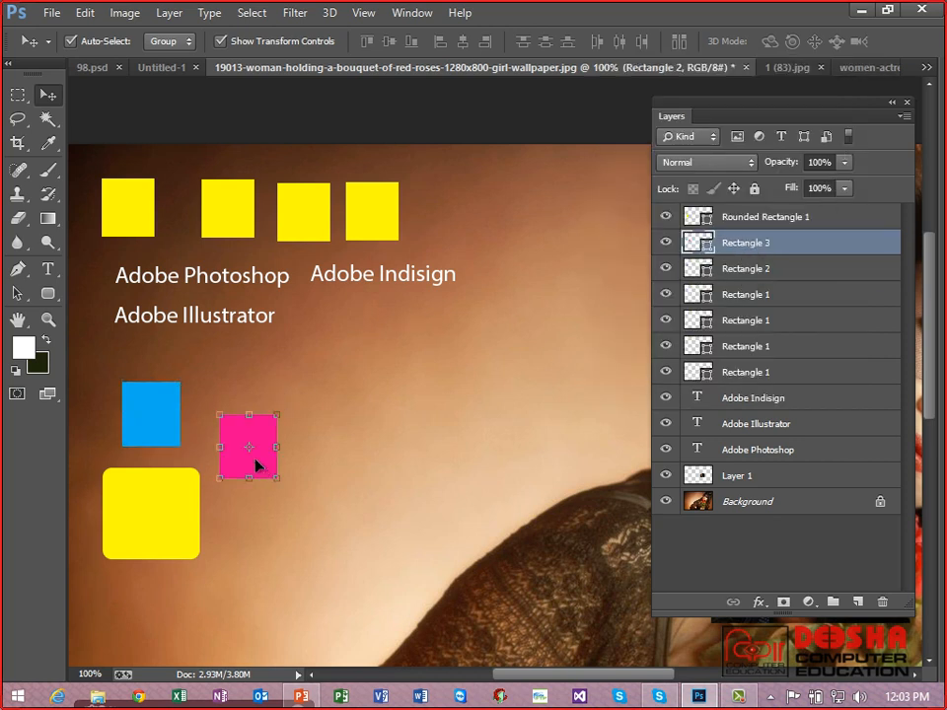
pyautogui.click(151, 520)
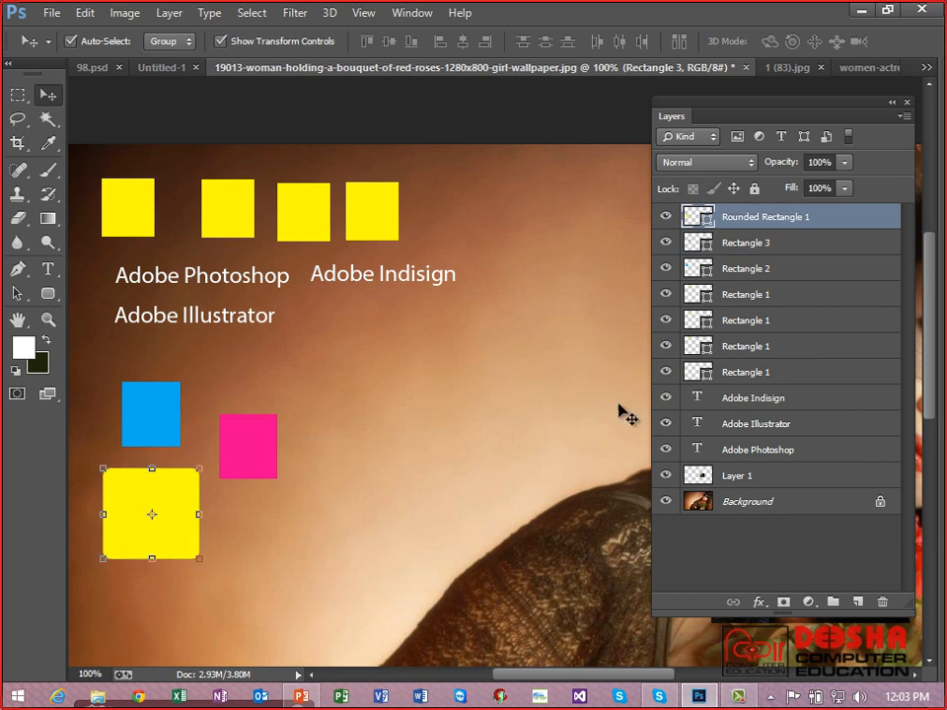
pyautogui.click(166, 407)
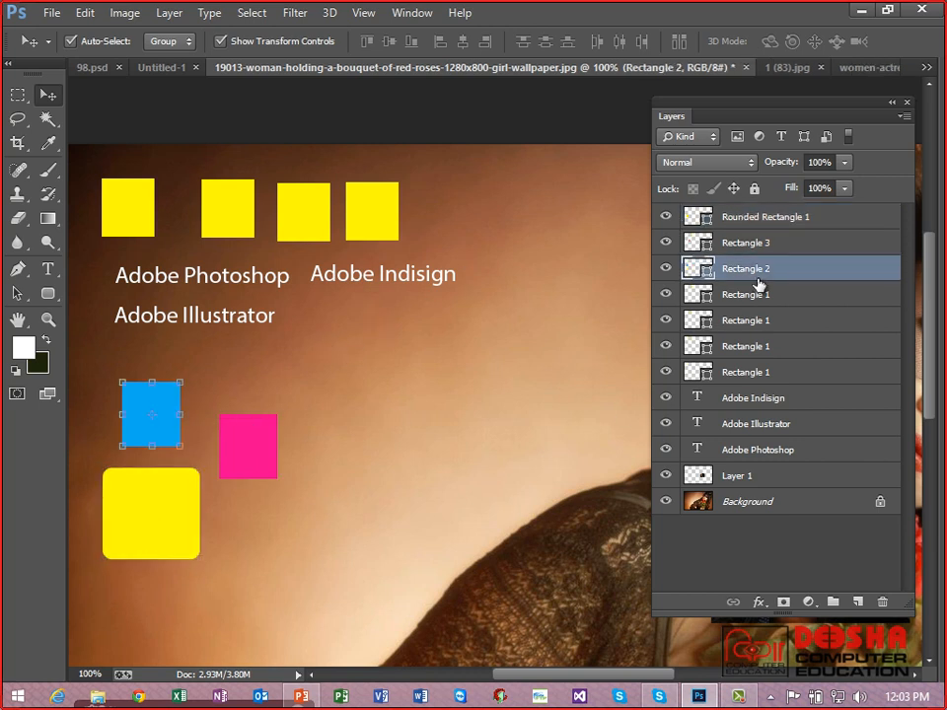
pyautogui.keyDown('ctrl'); pyautogui.click(730, 243); pyautogui.keyUp('ctrl')
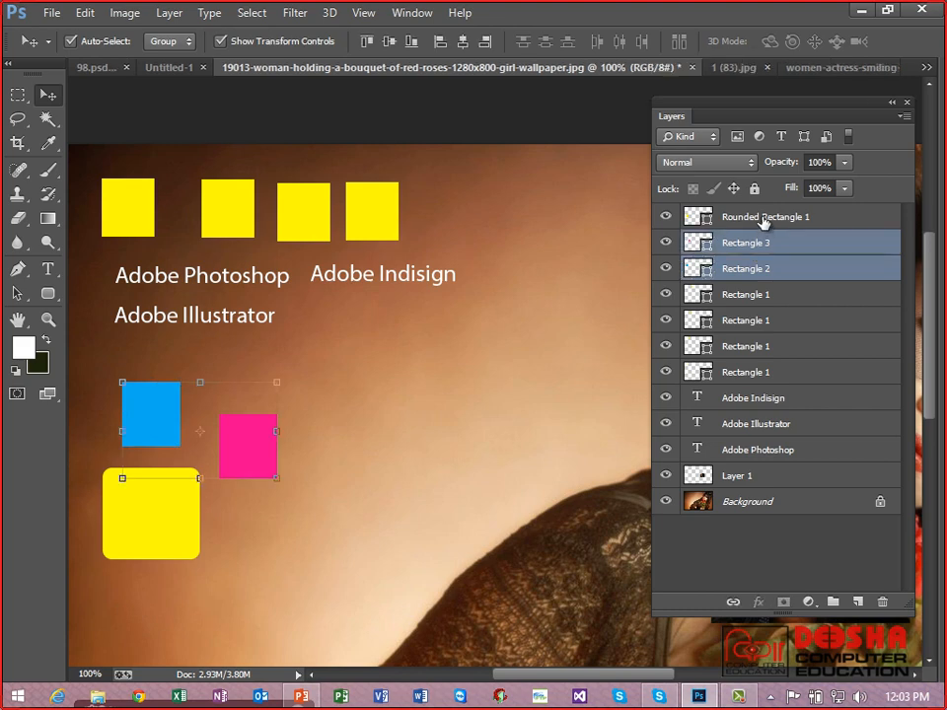
pyautogui.keyDown('ctrl'); pyautogui.click(736, 218); pyautogui.keyUp('ctrl')
pyautogui.click(178, 12)
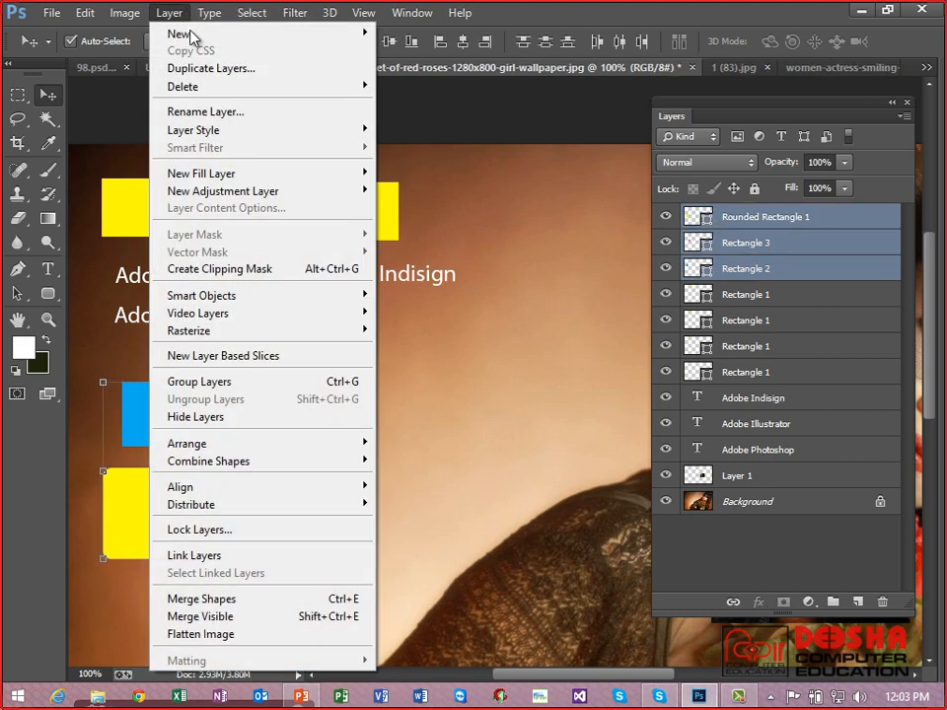
pyautogui.moveTo(237, 35)
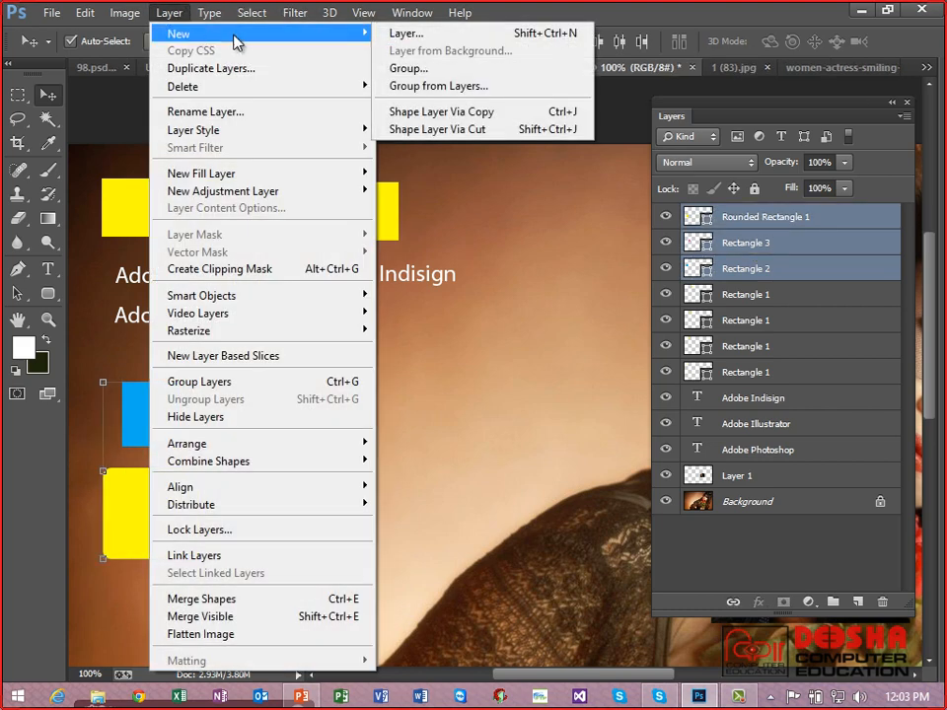
pyautogui.click(425, 88)
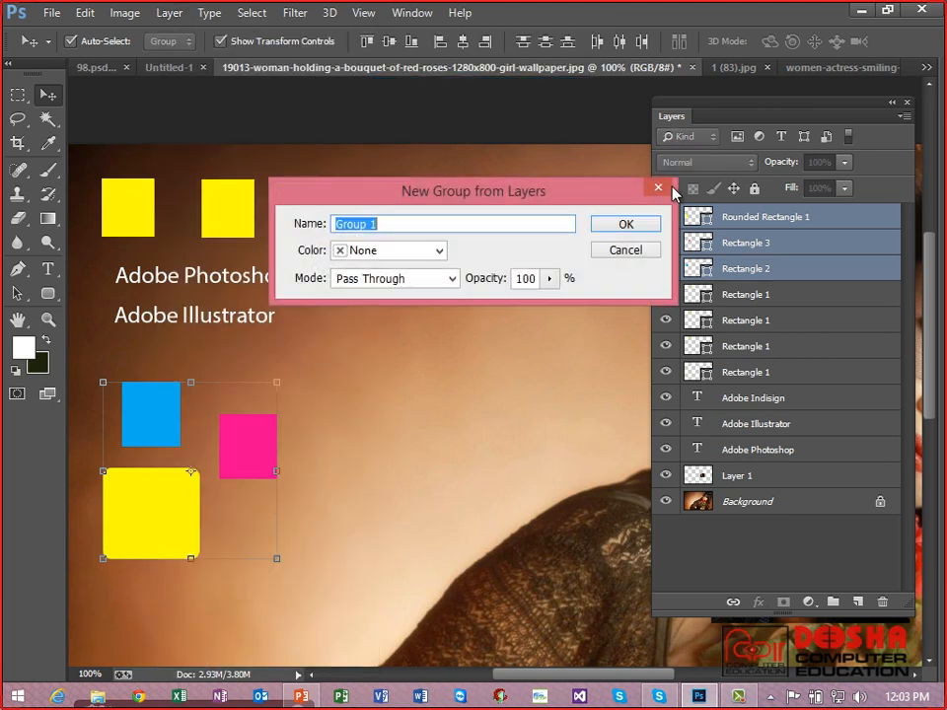
pyautogui.click(626, 224)
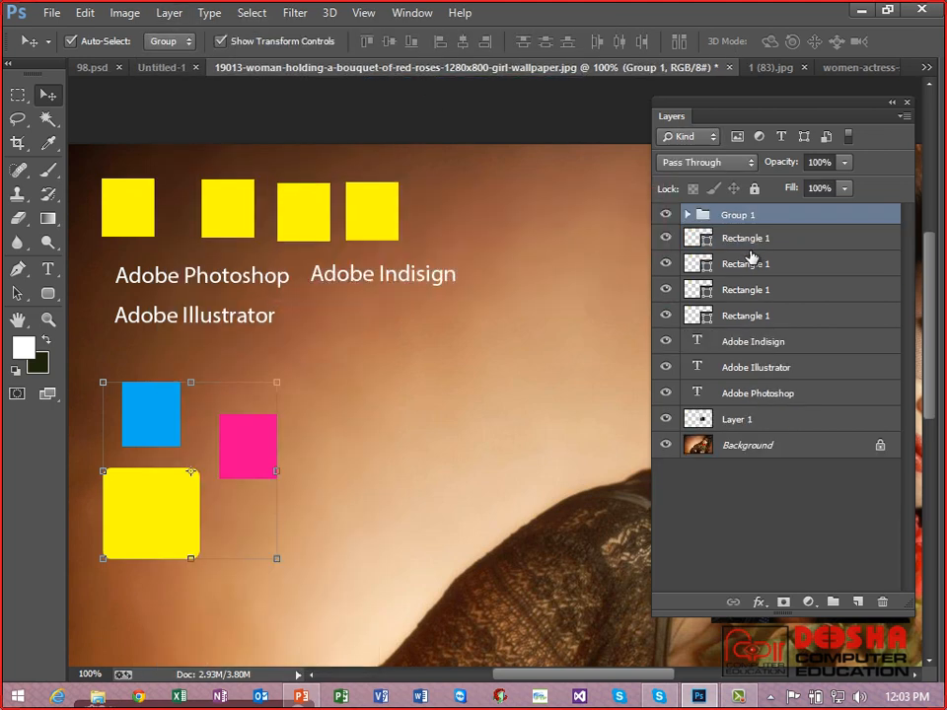
# Step: Switch to the PowerPoint slide show and advance to the slide on nesting groups inside other groups
pyautogui.click(301, 697)
pyautogui.click(355, 484)
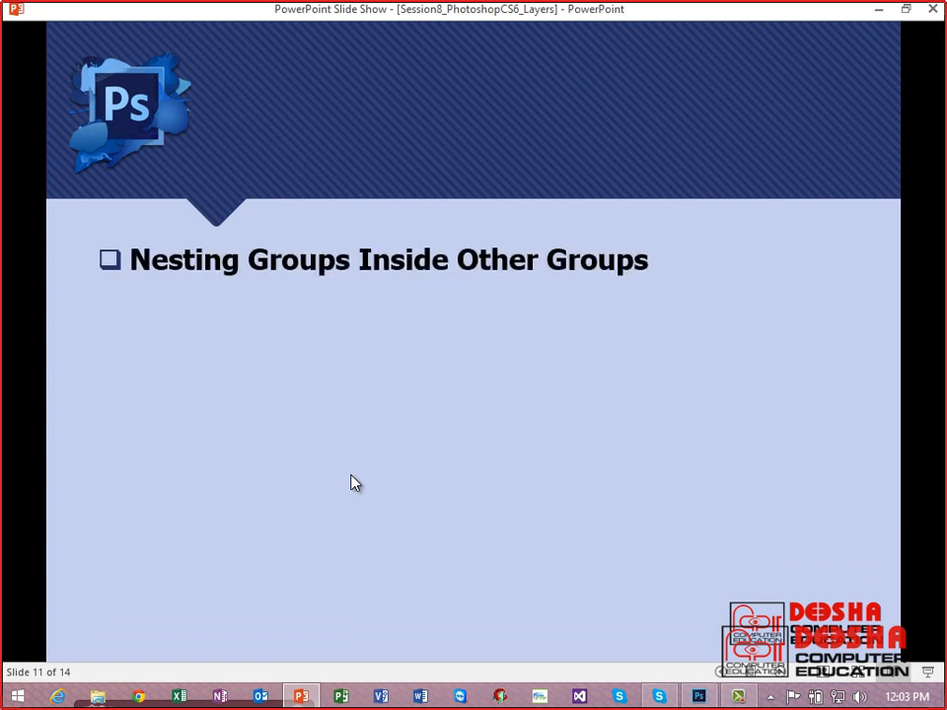
# Step: Advance the slide show to slide 13 on the Background layer and switch to Photoshop
pyautogui.click(355, 484)
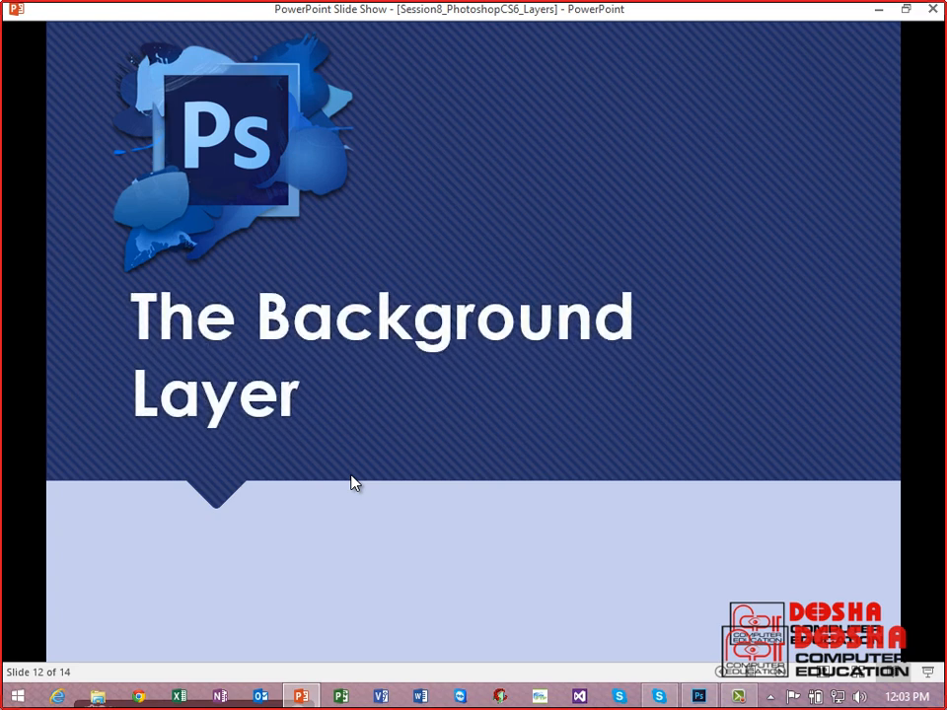
pyautogui.click(355, 484)
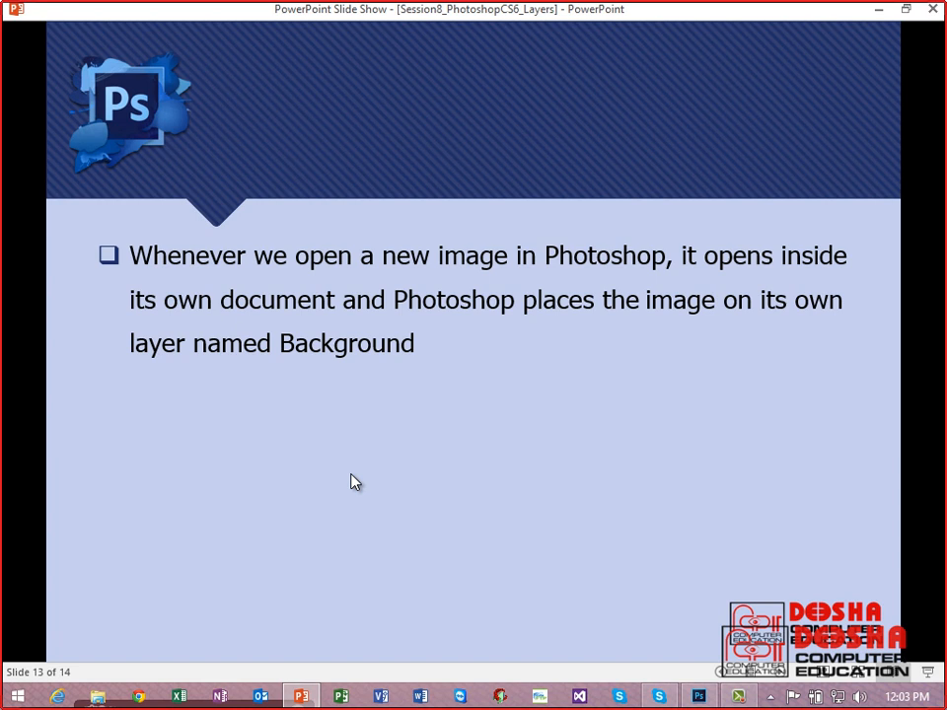
pyautogui.hotkey('alt', 'Tab')
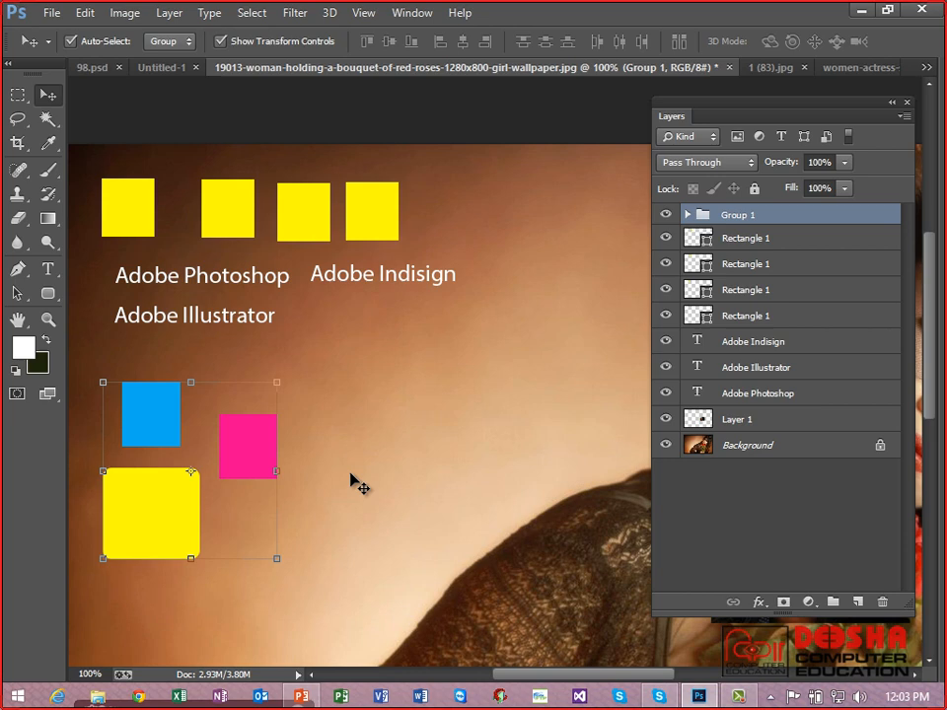
# Step: Revert the wallpaper image to its saved version, restore its layers, and try to move the Background layer up among the Rectangle 1 layers
pyautogui.press('F12')
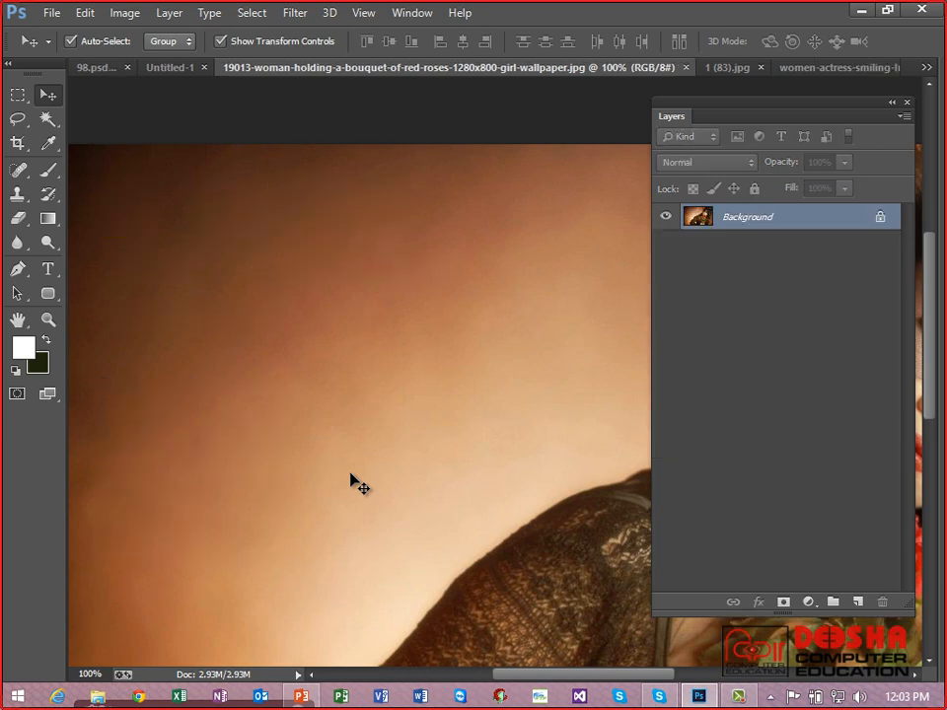
pyautogui.hotkey('ctrl', '-')
pyautogui.hotkey('ctrl', '-')
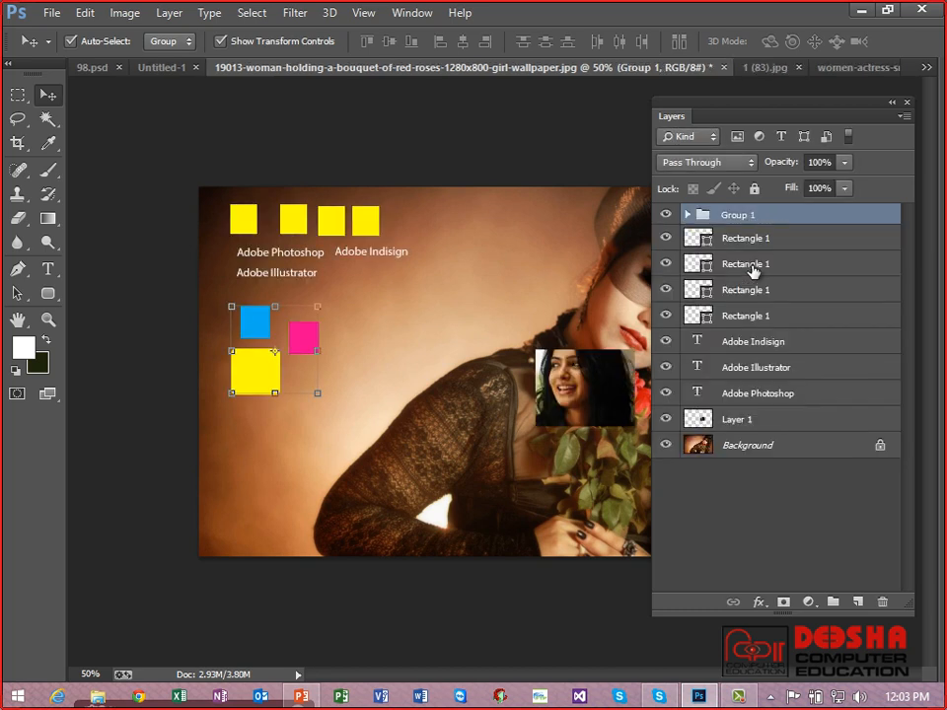
pyautogui.moveTo(750, 456); pyautogui.dragTo(731, 266)
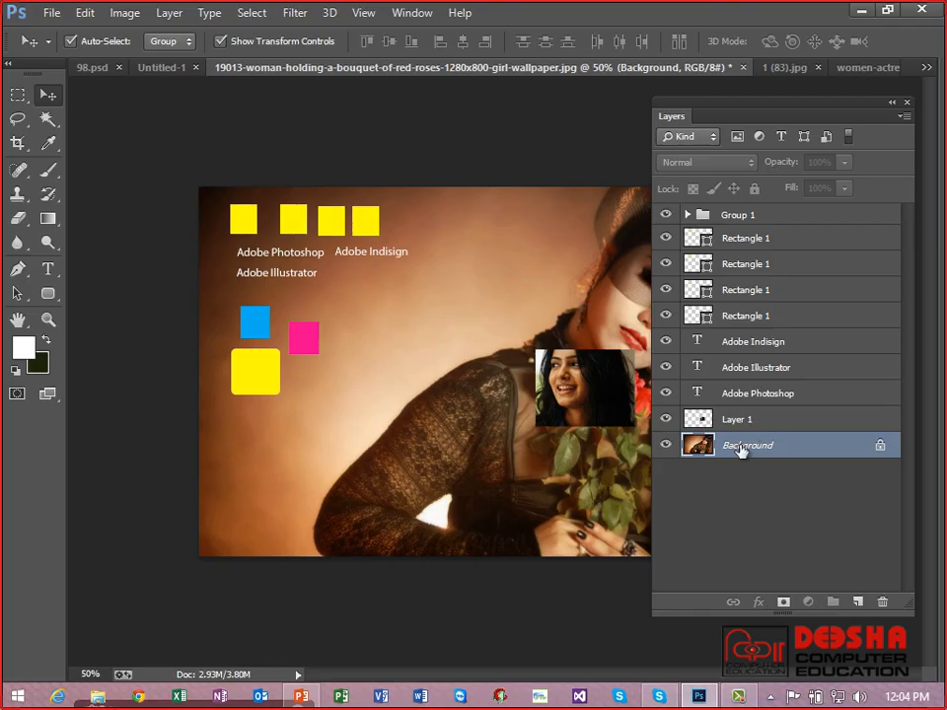
# Step: Select a small rectangle over the sleeve on the Background layer and try a Content-Aware fill in Normal mode at 100% opacity
pyautogui.click(18, 95)
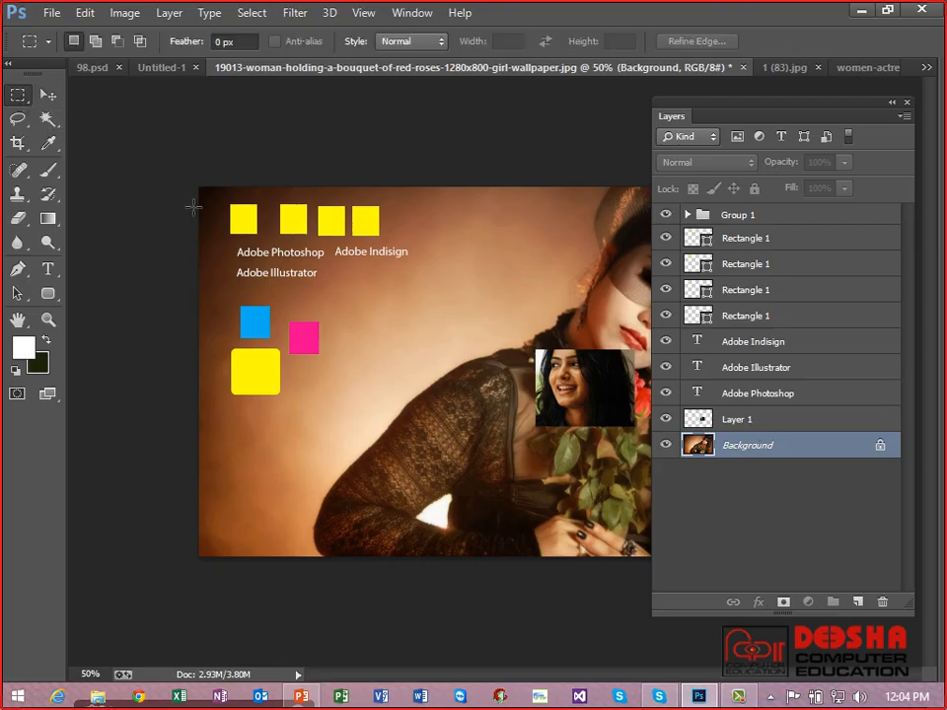
pyautogui.moveTo(354, 404); pyautogui.dragTo(412, 465)
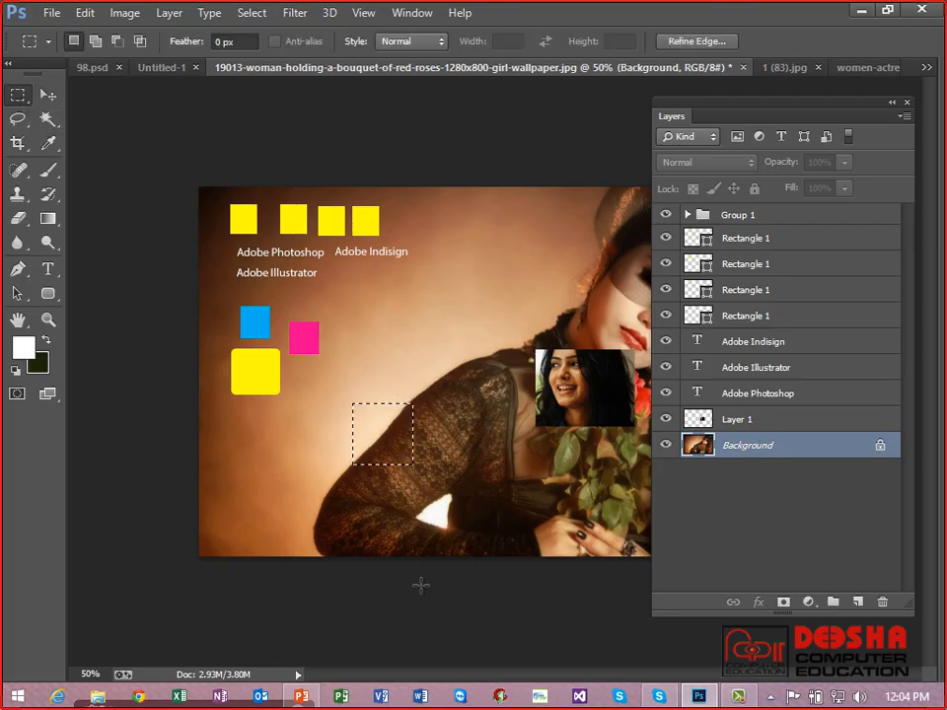
pyautogui.hotkey('shift', 'BackSpace')
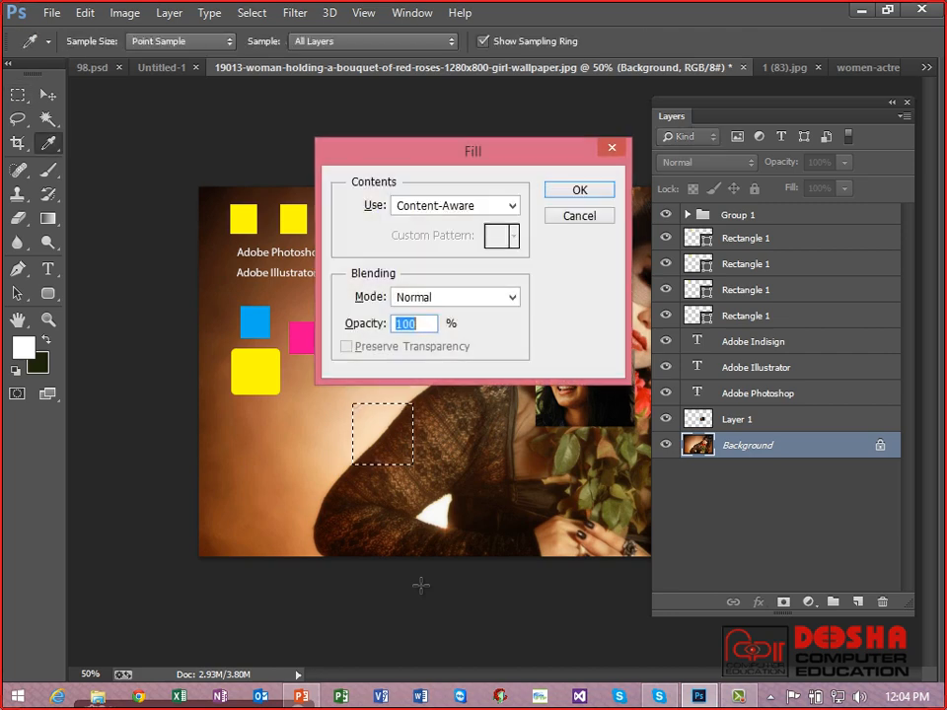
pyautogui.click(556, 191)
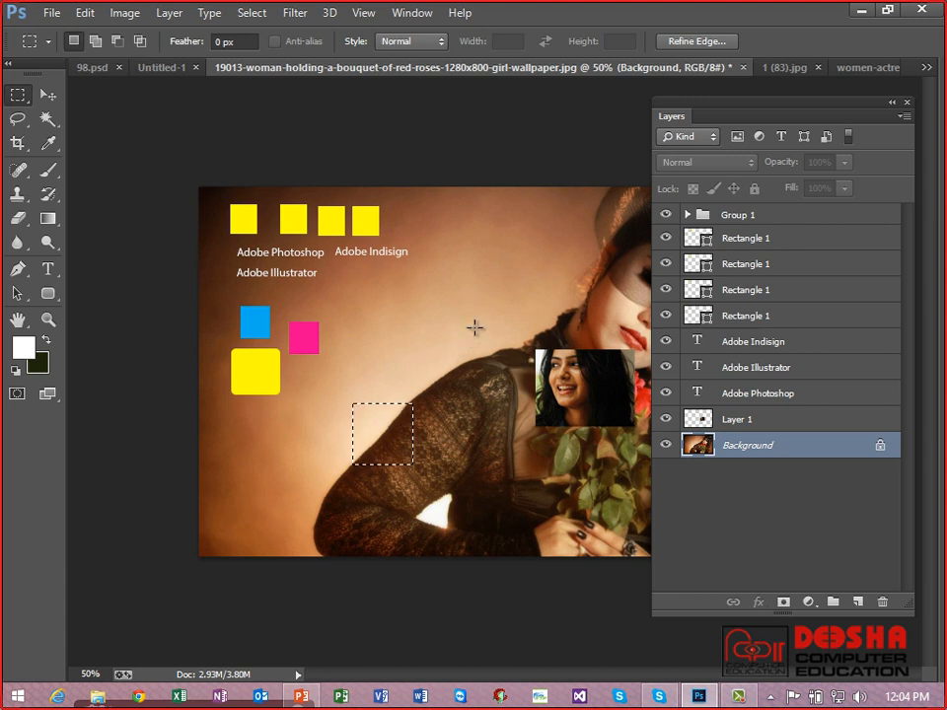
# Step: Fill a larger rectangular selection above the sleeve with the dark background colour, undo the fill and deselect
pyautogui.moveTo(483, 302); pyautogui.dragTo(392, 412)
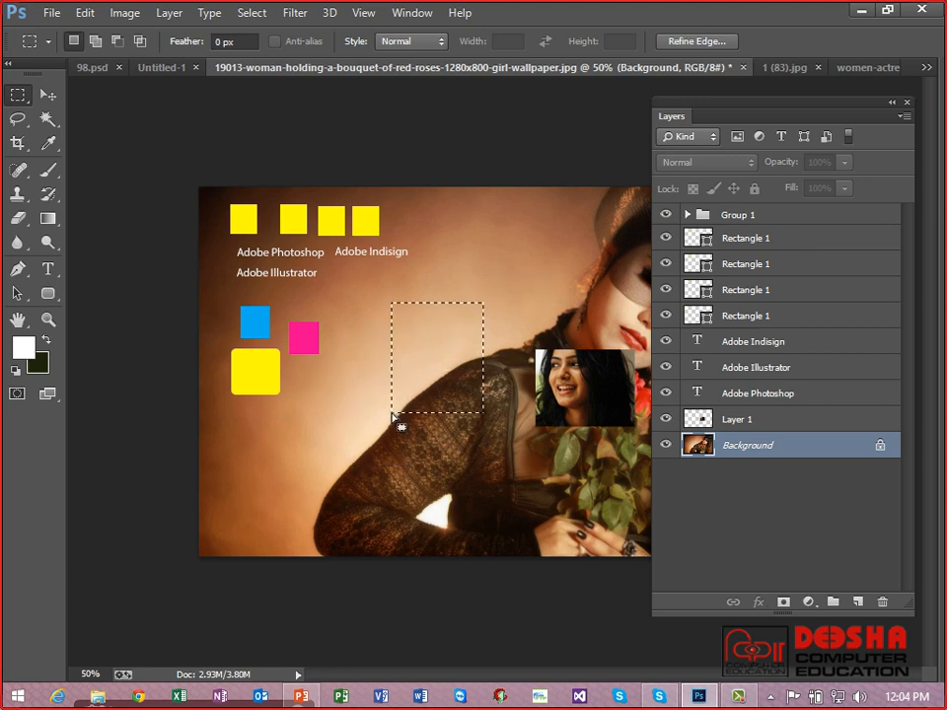
pyautogui.hotkey('alt', 'BackSpace')
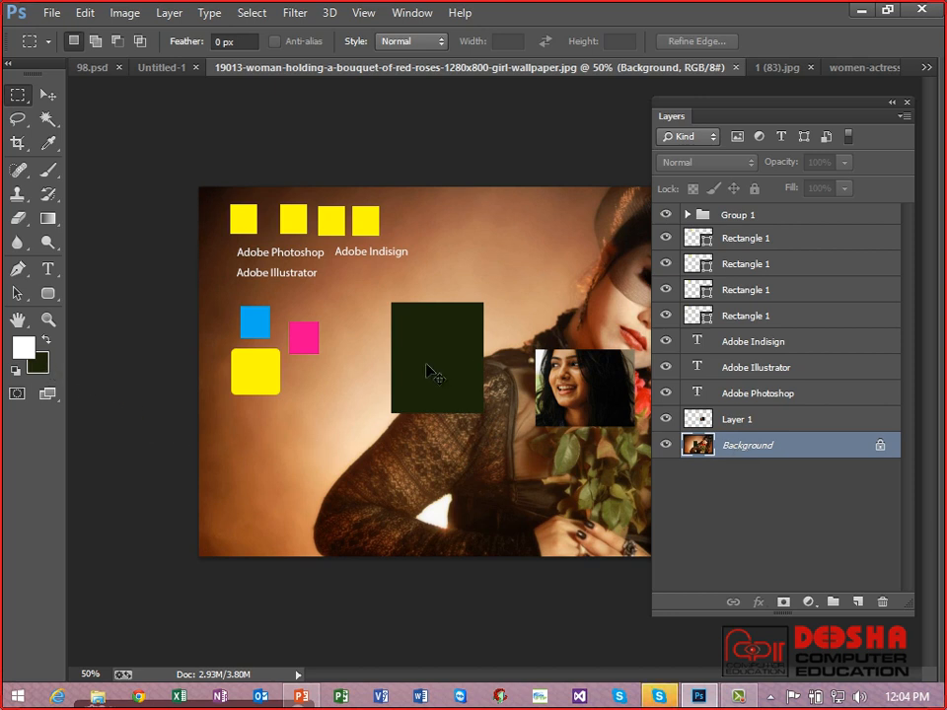
pyautogui.hotkey('ctrl', 'z')
pyautogui.hotkey('ctrl', 'd')
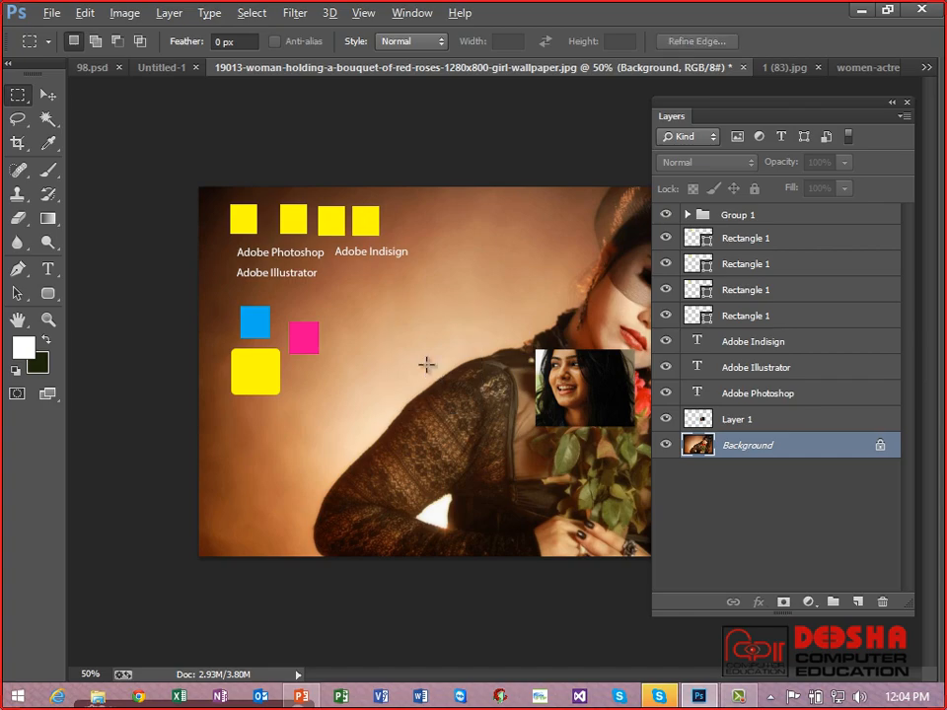
# Step: Switch to the PowerPoint slide show and reveal the remaining points about the Background layer on slide 13
pyautogui.hotkey('alt', 'Tab')
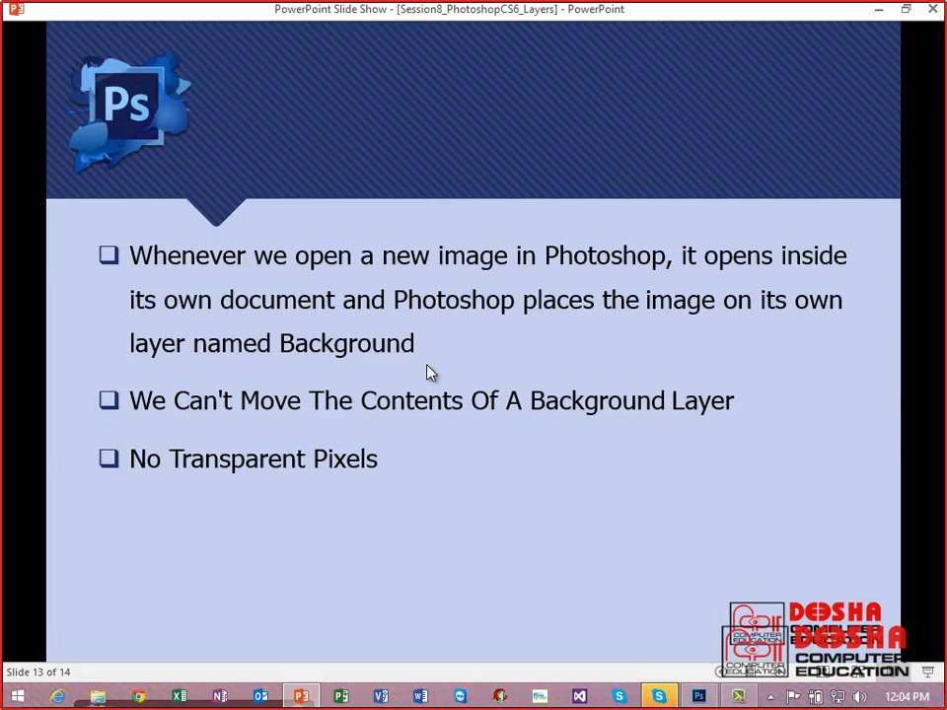
pyautogui.click(416, 543)
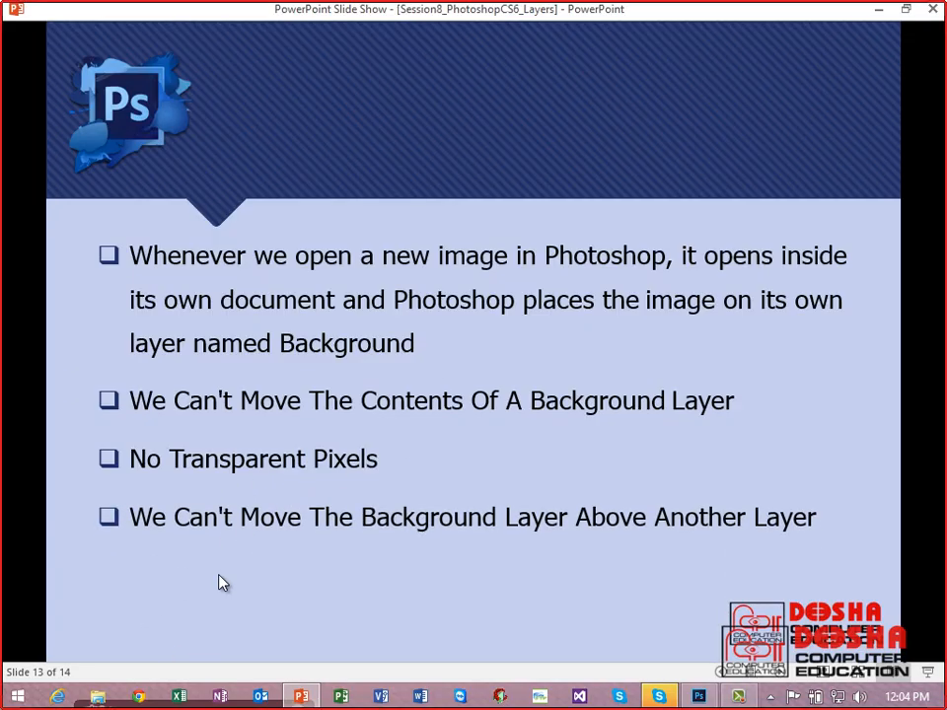
pyautogui.click(676, 568)
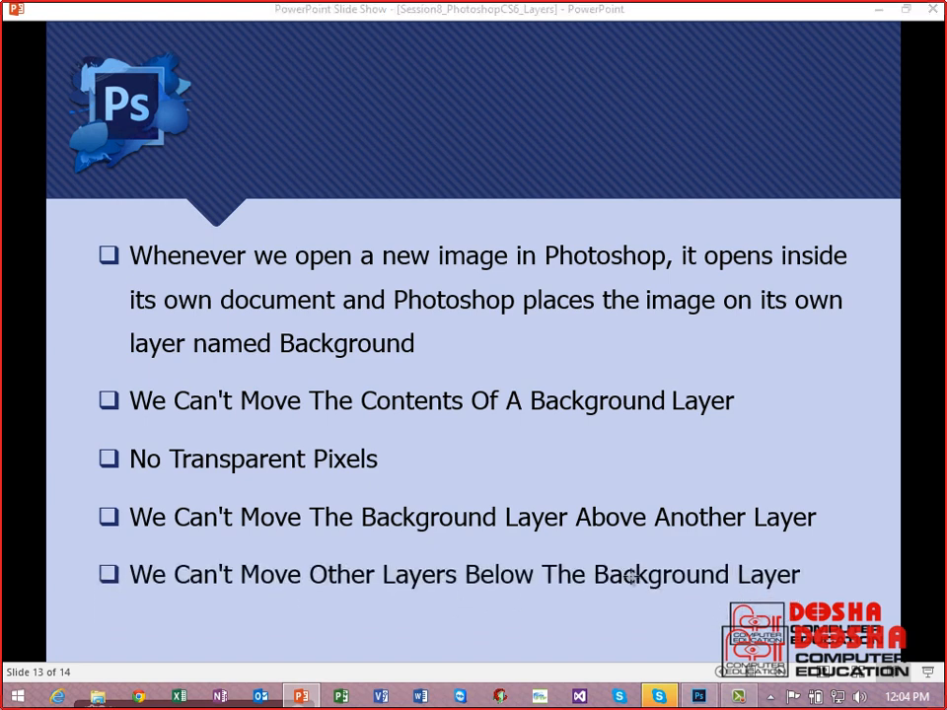
# Step: Switch to Photoshop and try to move the Adobe Photoshop text layer down below the Background layer
pyautogui.hotkey('alt', 'Tab')
pyautogui.moveTo(752, 399); pyautogui.dragTo(741, 434)
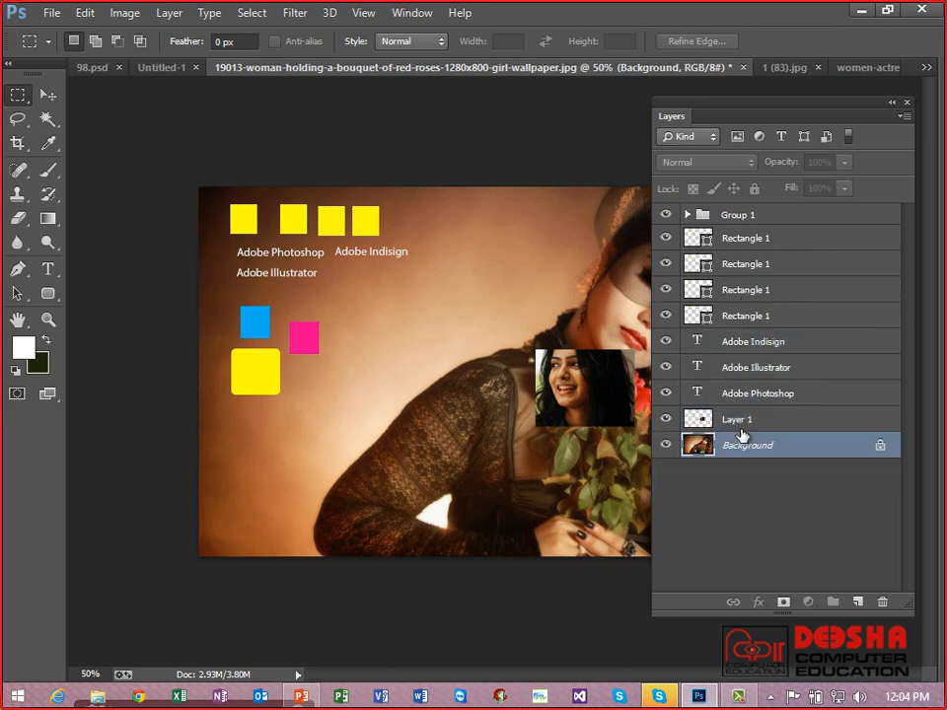
# Step: Switch to the PowerPoint slide show and advance to slide 14 on Layer From Background
pyautogui.hotkey('alt', 'Tab')
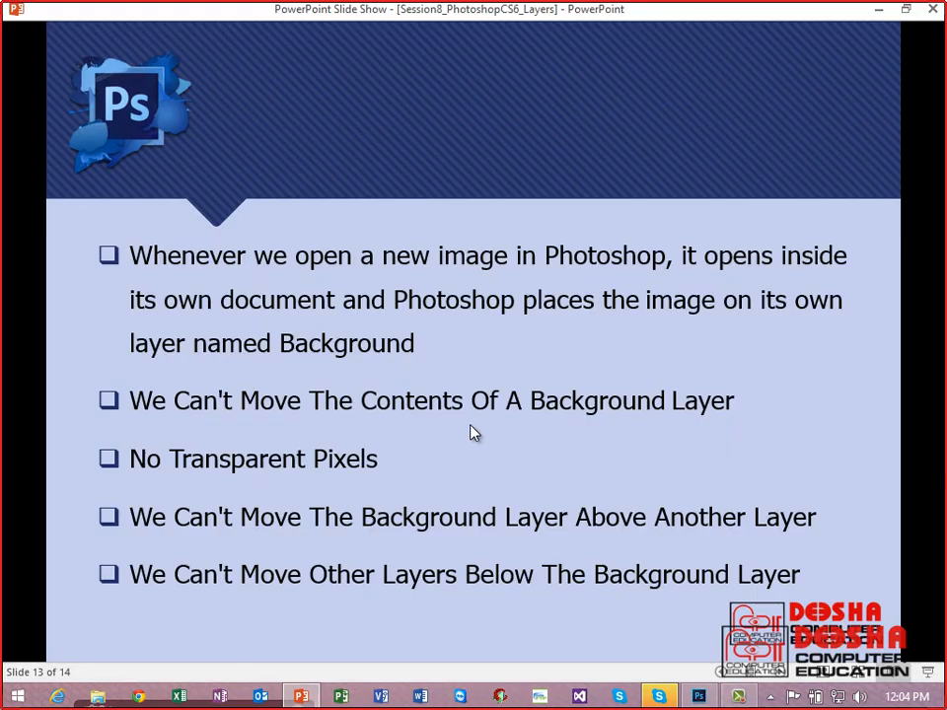
pyautogui.click(470, 428)
pyautogui.click(468, 428)
pyautogui.click(470, 431)
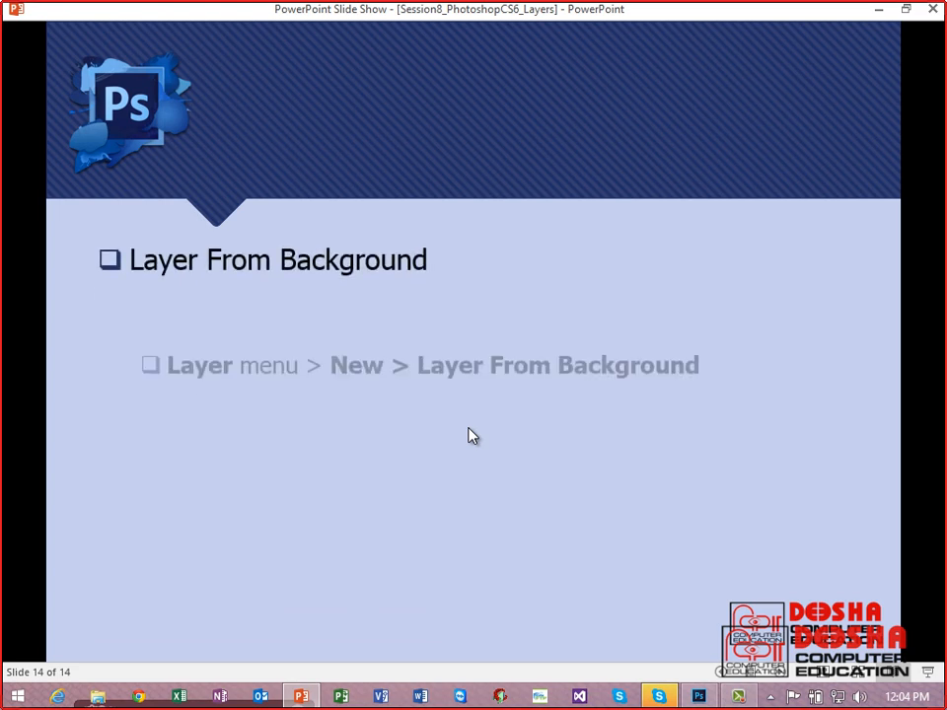
# Step: Switch to Photoshop and convert the Background layer into a regular layer named Layer 0 in Normal mode at 100% opacity
pyautogui.hotkey('alt', 'Tab')
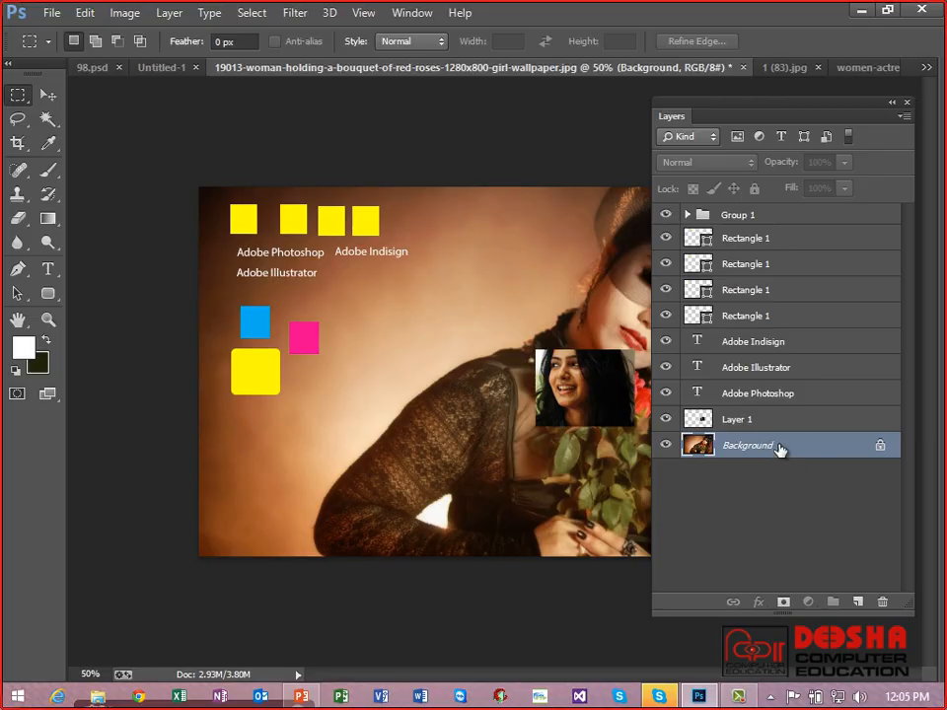
pyautogui.click(714, 477)
pyautogui.click(735, 444)
pyautogui.click(166, 18)
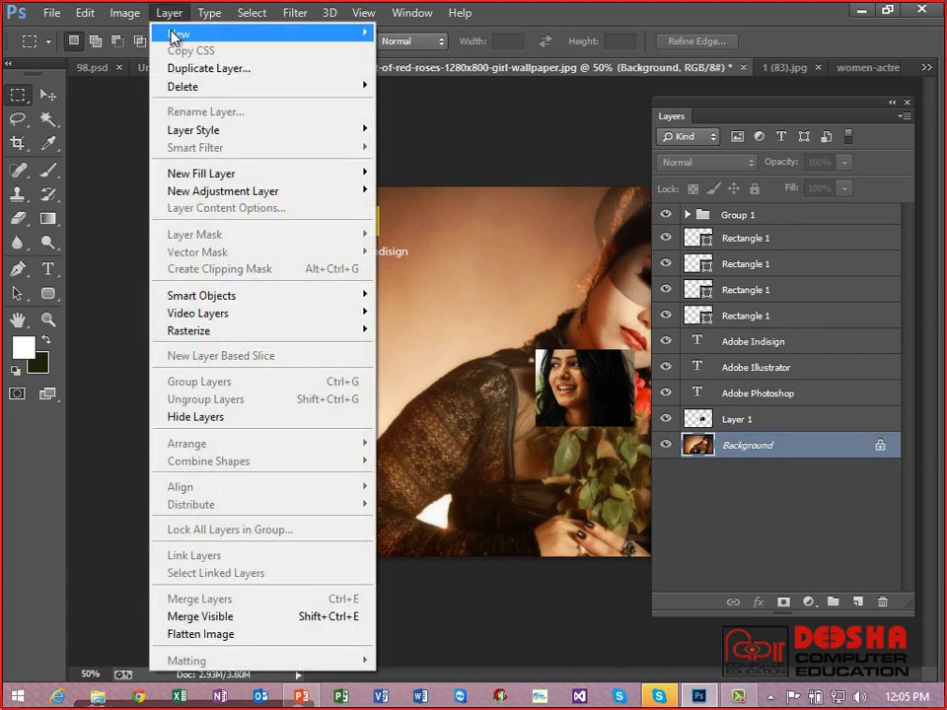
pyautogui.moveTo(170, 34)
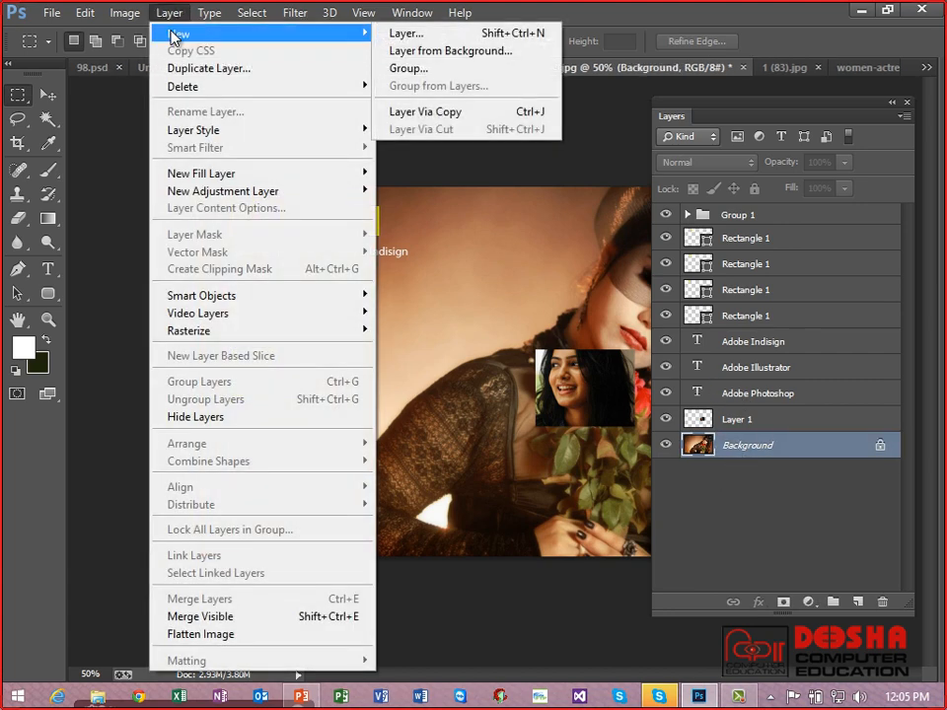
pyautogui.click(441, 57)
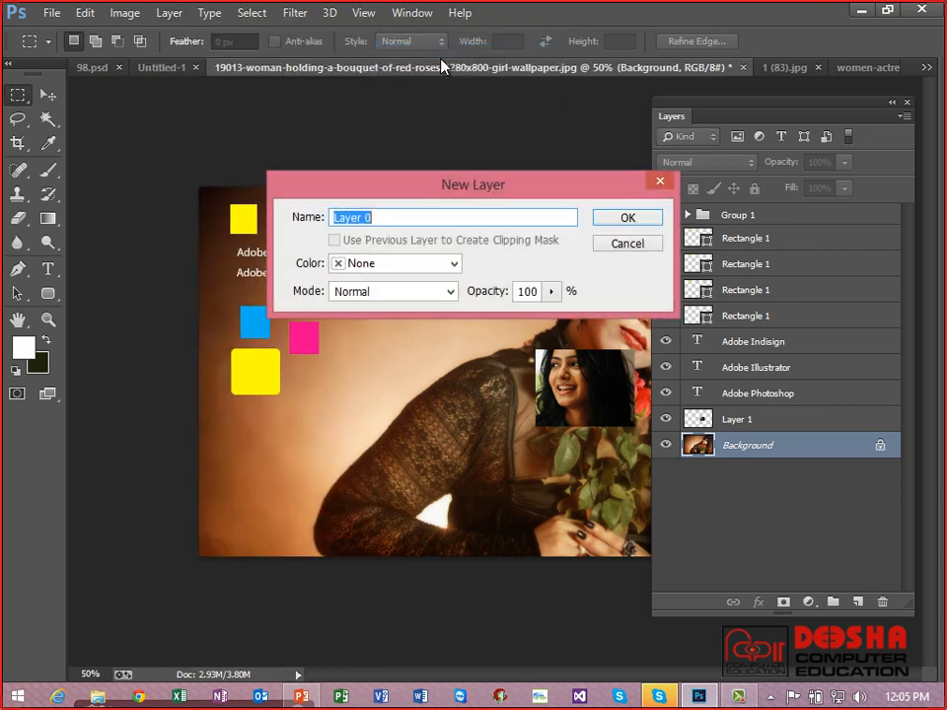
pyautogui.click(607, 222)
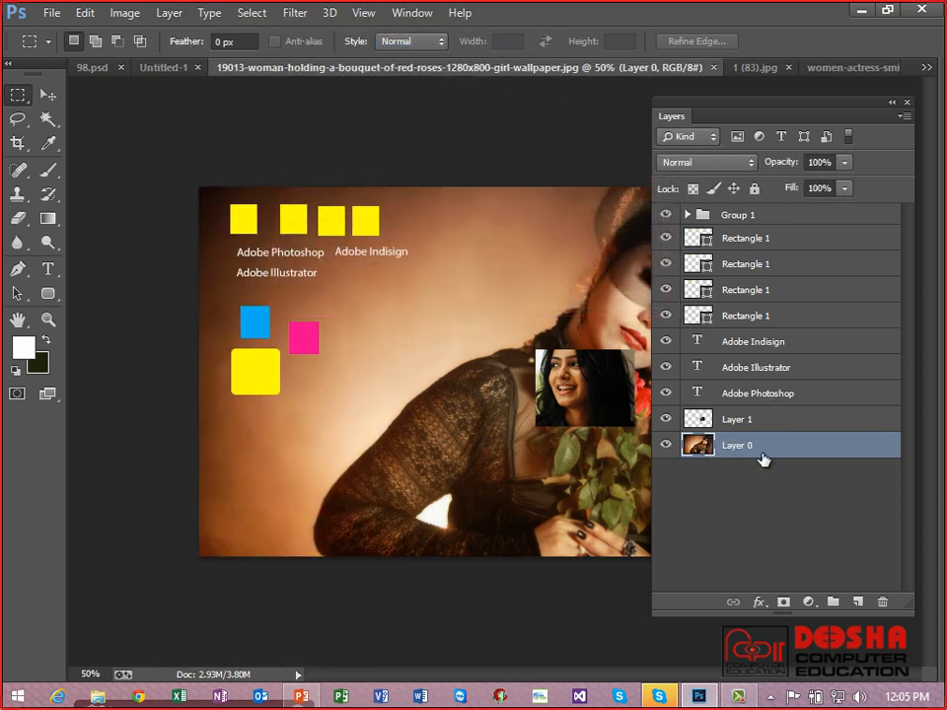
# Step: Move Layer 0 above Layer 1 and back below it, and shift its image about 2.4 cm to the right
pyautogui.moveTo(749, 451); pyautogui.dragTo(714, 446)
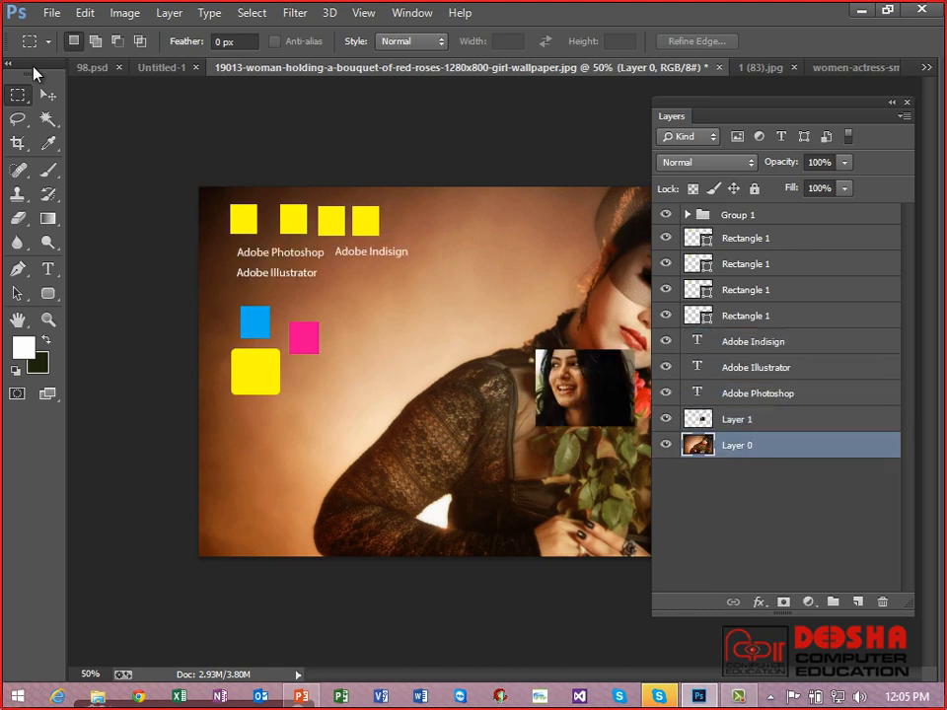
pyautogui.click(47, 95)
pyautogui.moveTo(474, 390); pyautogui.dragTo(494, 395)
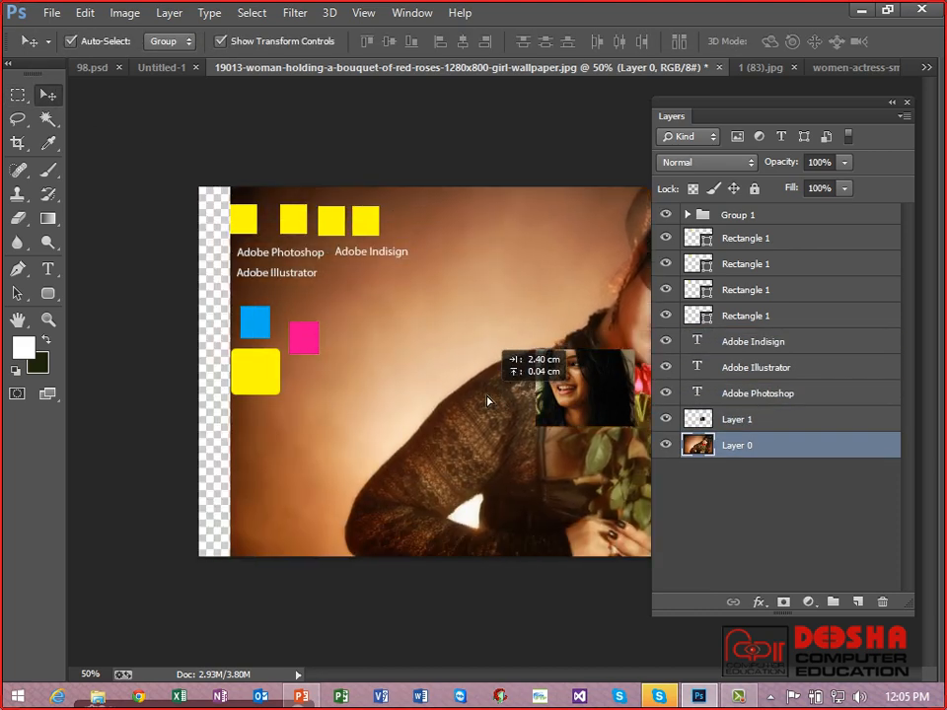
# Step: Delete a large rectangular area of Layer 0 just below the yellow rounded rectangle
pyautogui.click(17, 94)
pyautogui.moveTo(218, 397); pyautogui.dragTo(428, 526)
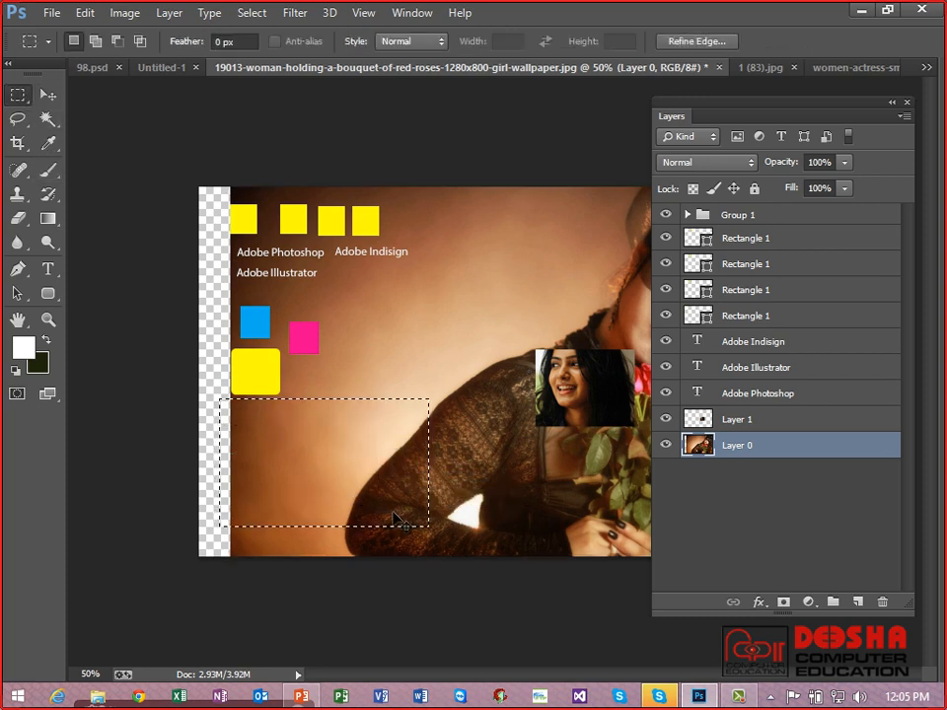
pyautogui.press('Delete')
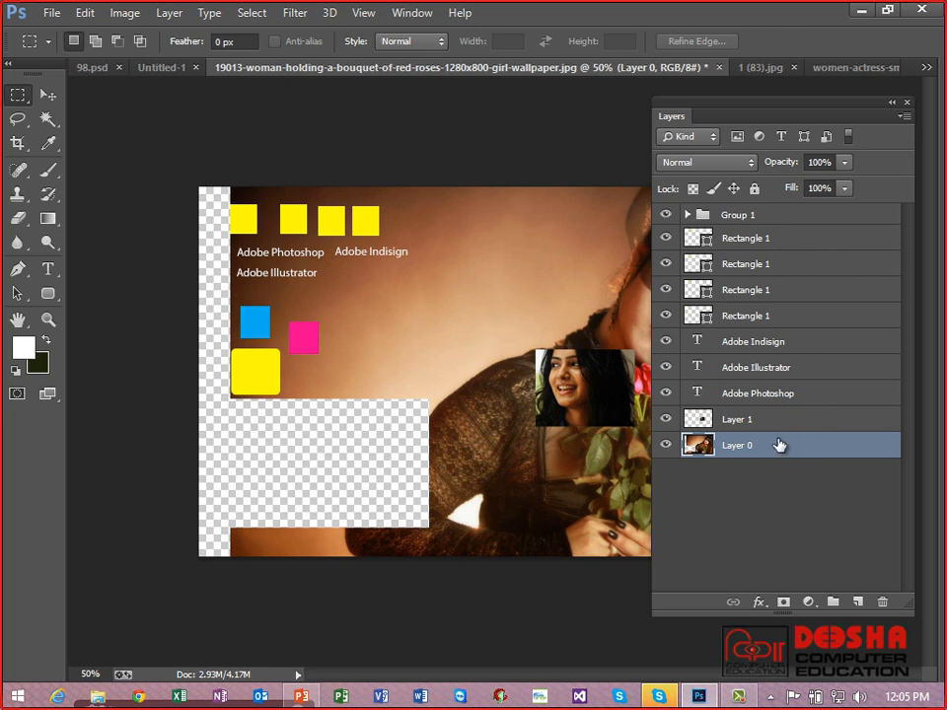
# Step: Step back through the Layer 0 edits and its conversion to restore the locked Background layer
pyautogui.hotkey('ctrl', 'alt', 'z')
pyautogui.hotkey('ctrl', 'alt', 'z')
pyautogui.hotkey('ctrl', 'alt', 'z')
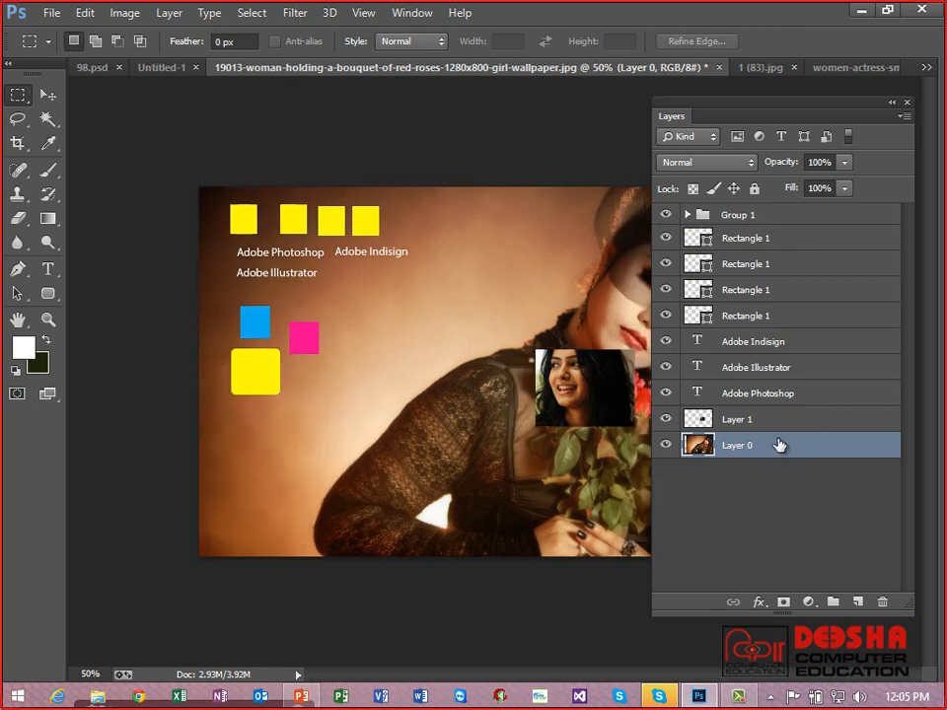
pyautogui.hotkey('ctrl', 'alt', 'z')
pyautogui.hotkey('ctrl', 'alt', 'z')
pyautogui.hotkey('ctrl', 'alt', 'z')
pyautogui.hotkey('ctrl', 'alt', 'z')
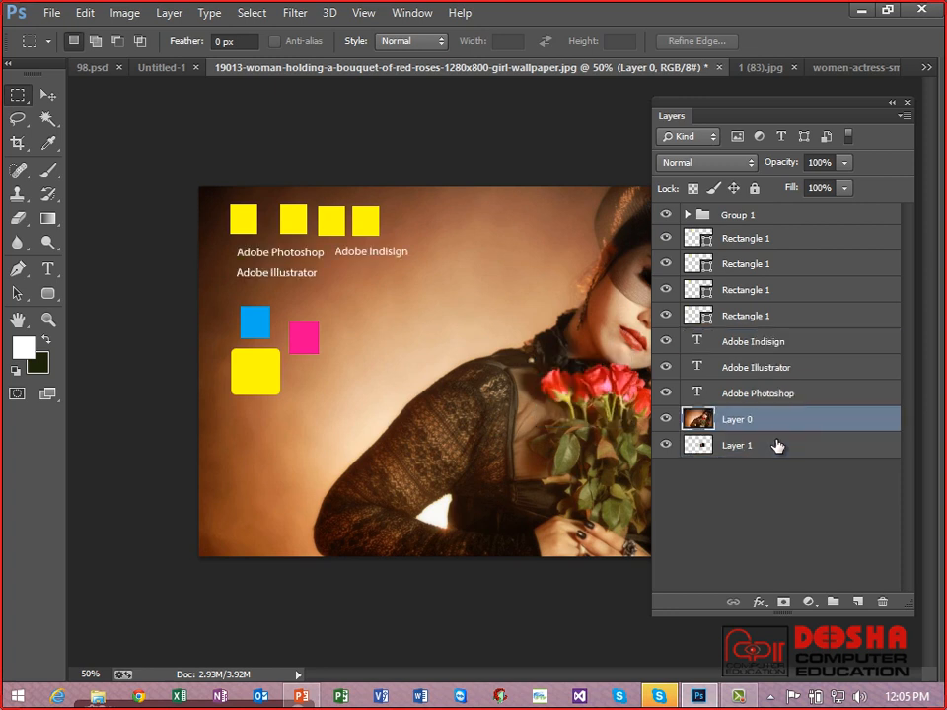
pyautogui.hotkey('ctrl', 'alt', 'z')
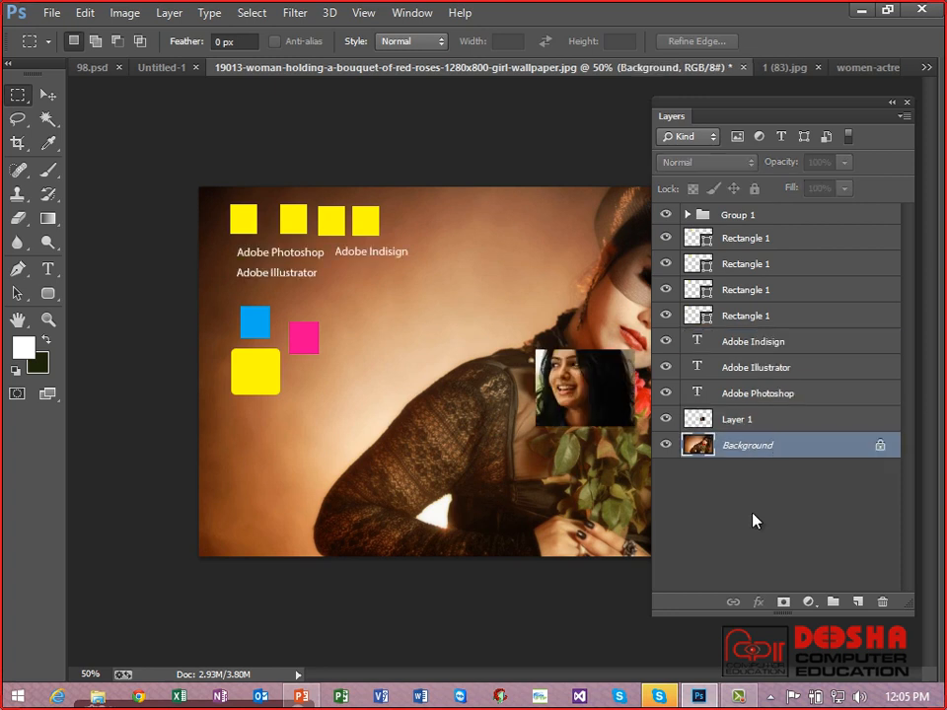
# Step: Convert the Background layer into Layer 0 with the Layer from Background command, keeping the default settings
pyautogui.doubleClick(742, 446)
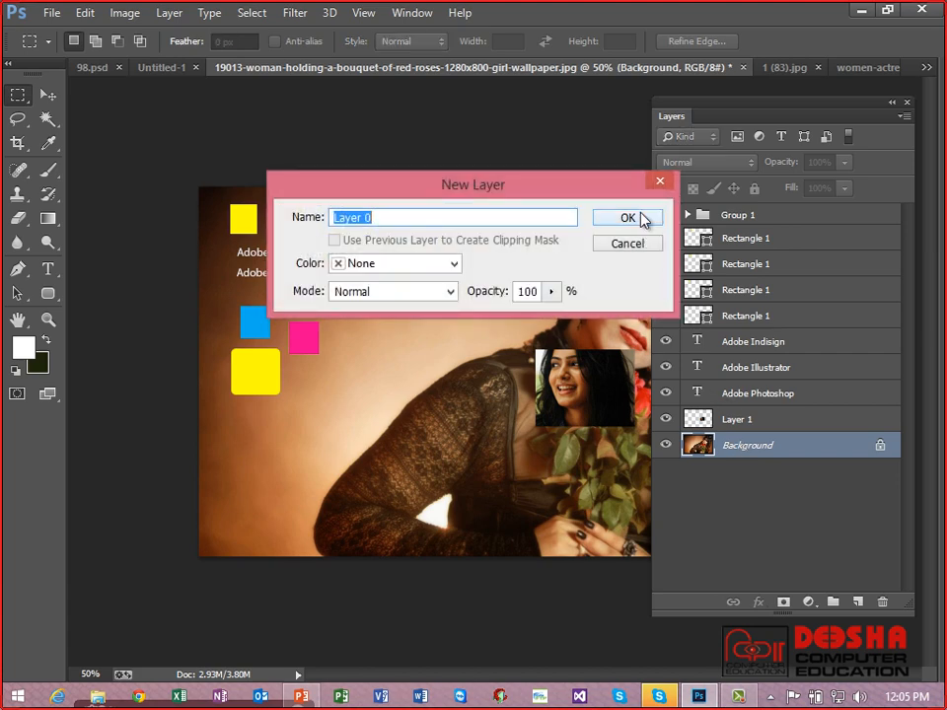
pyautogui.press('Escape')
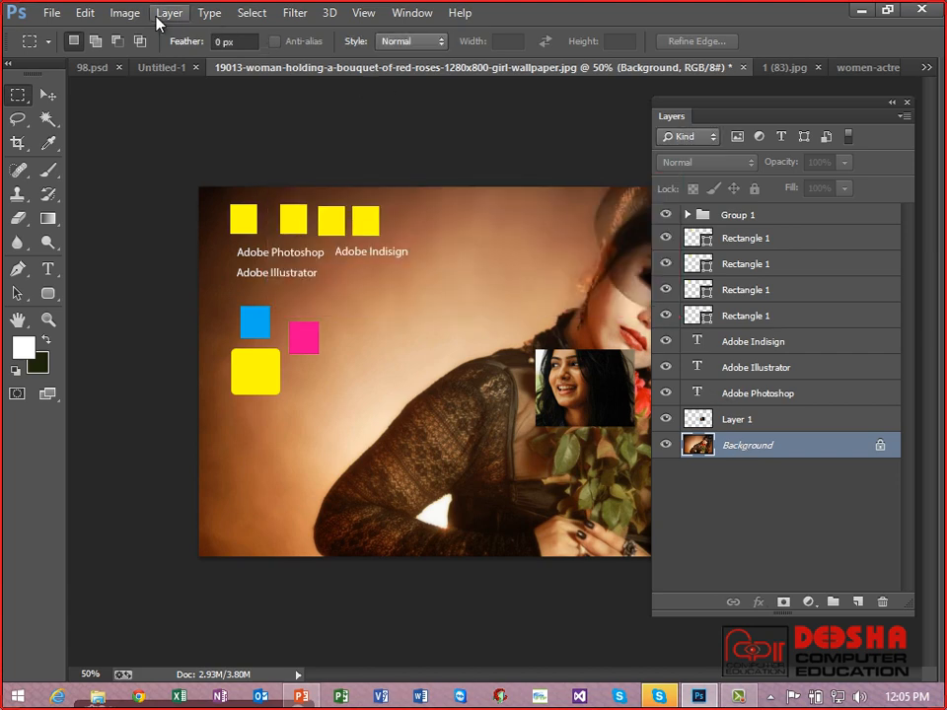
pyautogui.click(156, 17)
pyautogui.moveTo(222, 36)
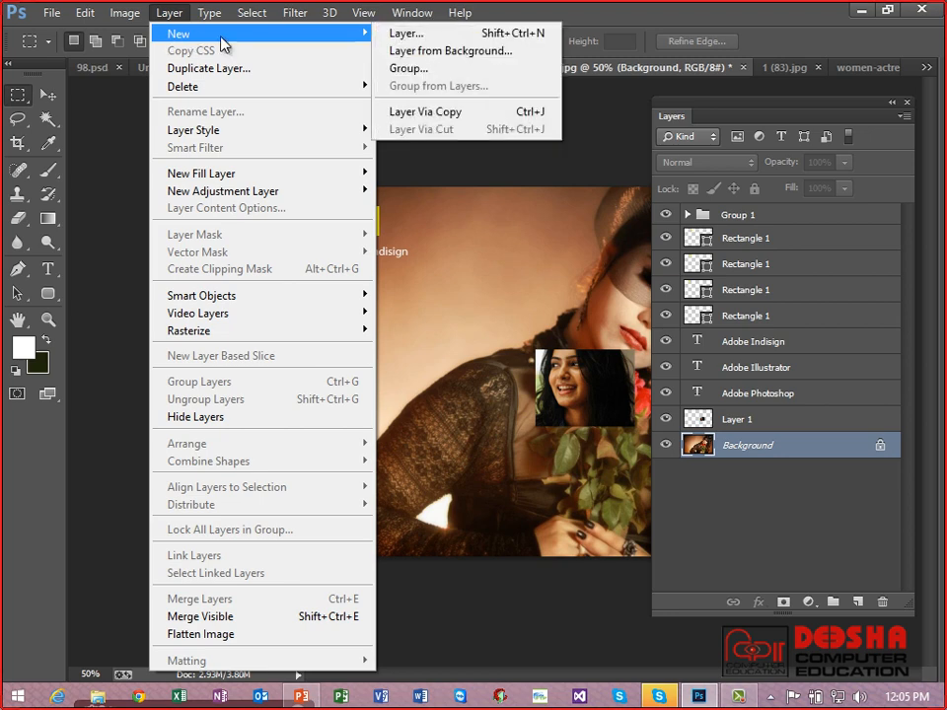
pyautogui.click(455, 53)
pyautogui.press('Return')
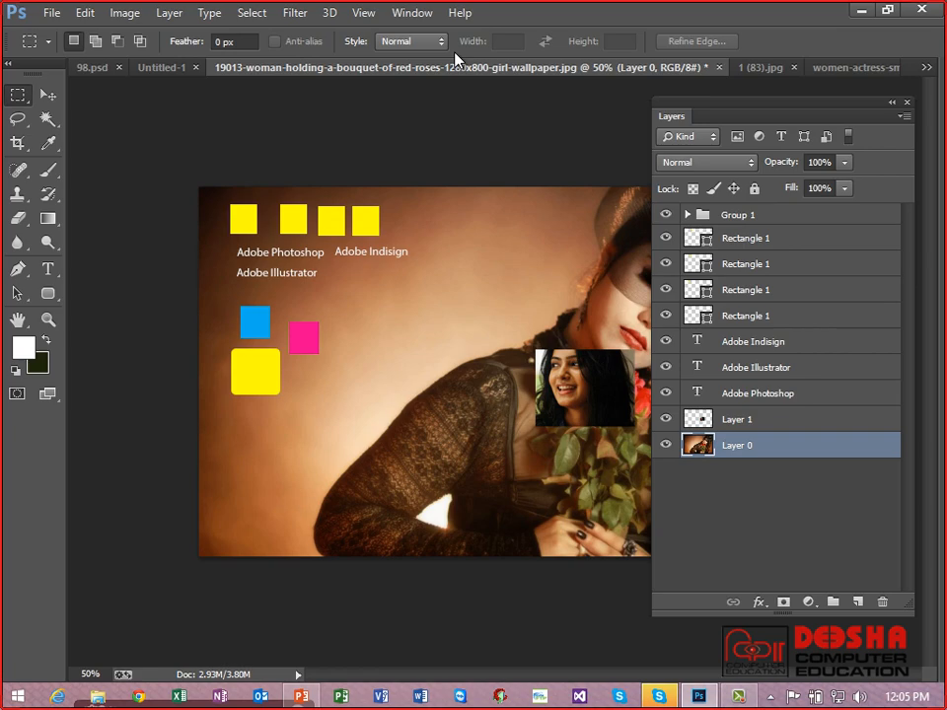
# Step: Switch to the PowerPoint presentation, exit its finished slide show, and return to Photoshop
pyautogui.hotkey('alt', 'Tab')
pyautogui.click(349, 211)
pyautogui.click(348, 212)
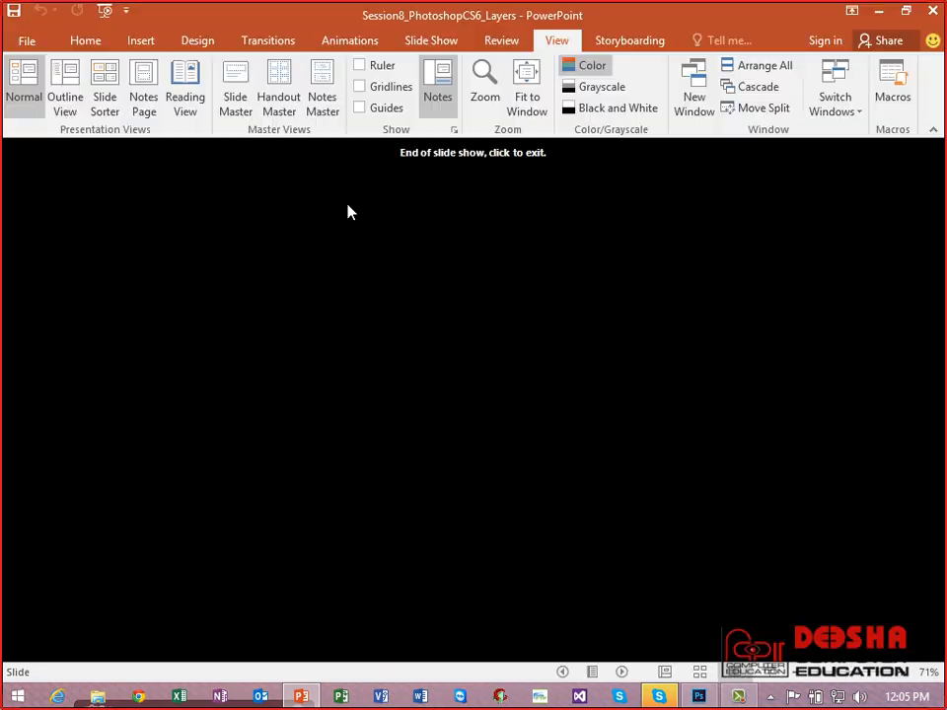
pyautogui.click(348, 213)
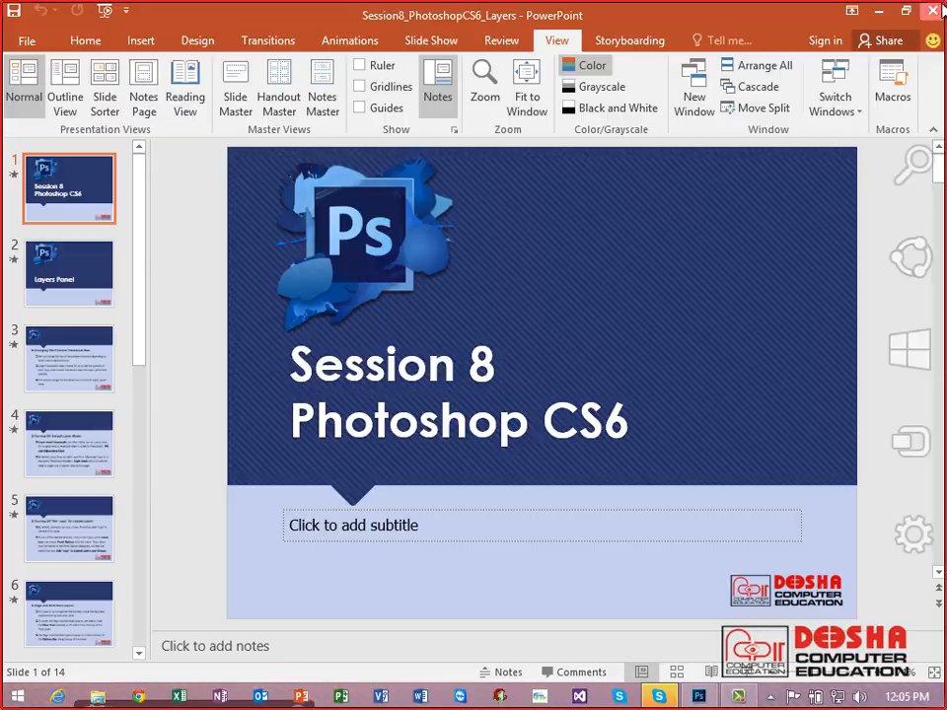
pyautogui.hotkey('alt', 'Tab')
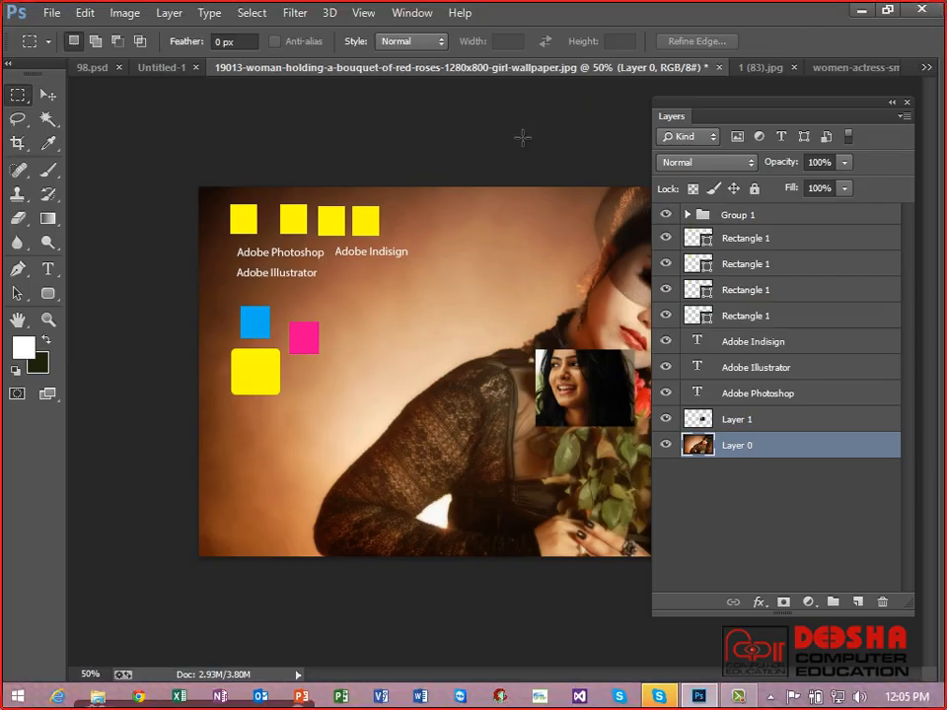
# Step: Hide the Layers panel and close all open documents without saving their changes
pyautogui.click(905, 102)
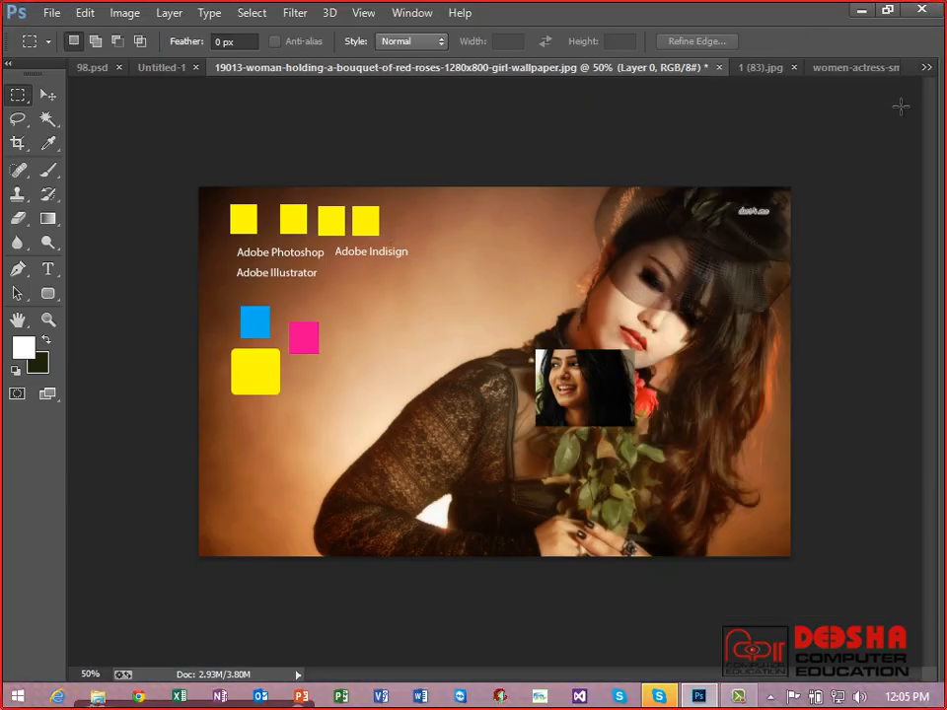
pyautogui.hotkey('ctrl', 'alt', 'w')
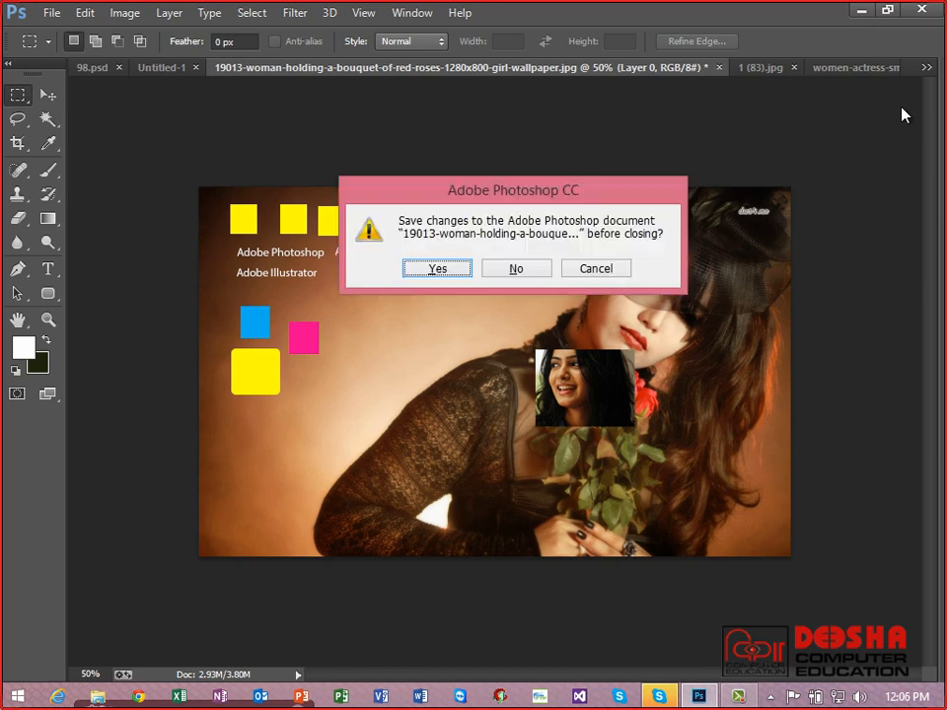
pyautogui.press('n')
pyautogui.press('n')
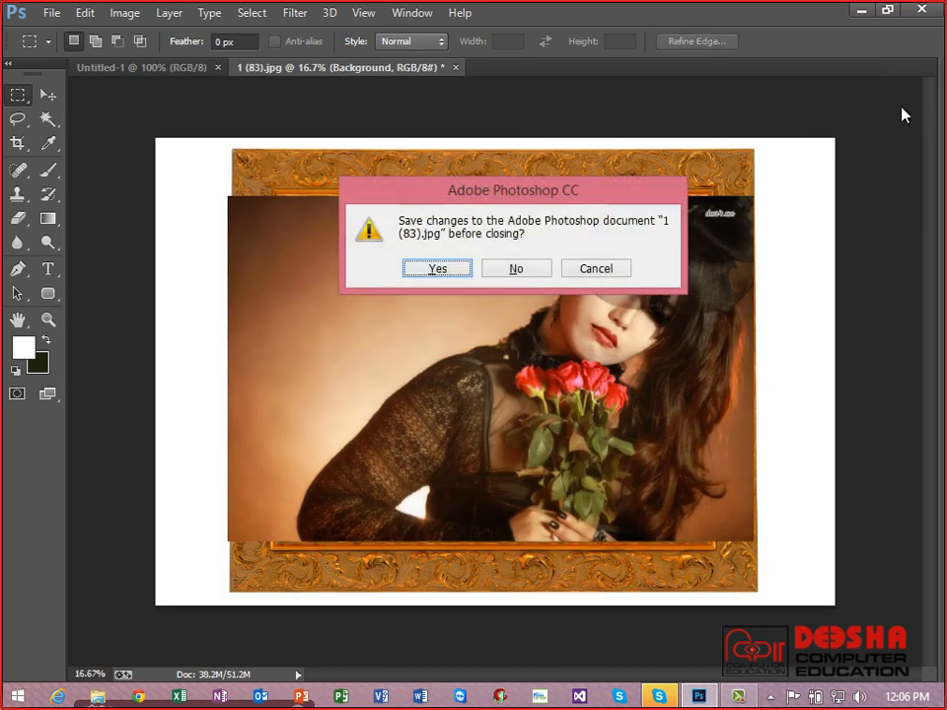
pyautogui.press('n')
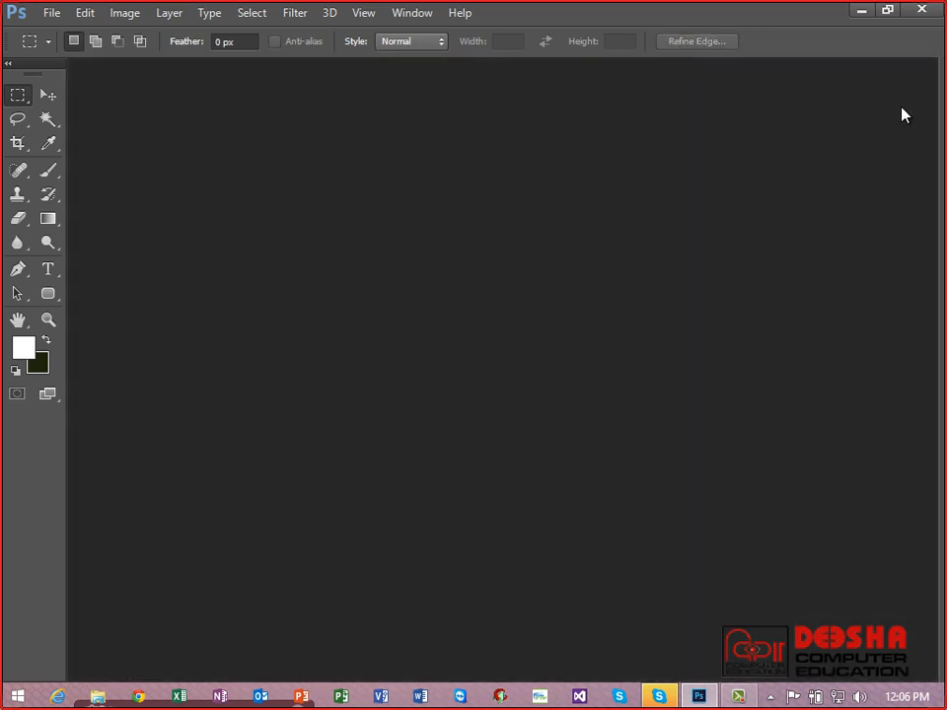
# Step: Open the frame image 1 (83) from the APANA BORDAR folder in Session8_PhotoshopCS6_Layers_RefFiles
pyautogui.hotkey('ctrl', 'o')
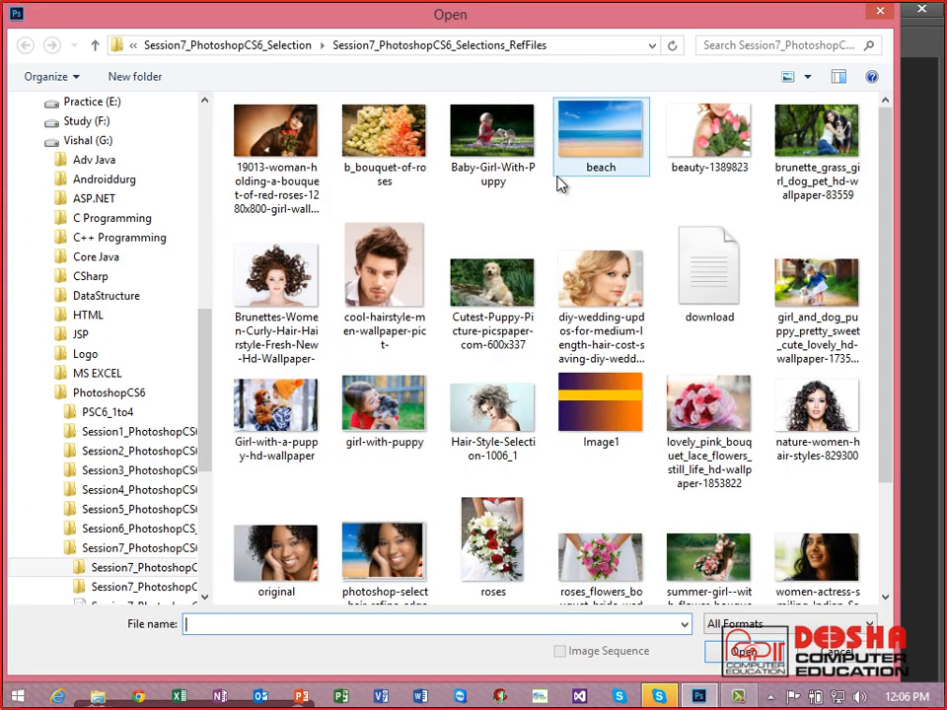
pyautogui.click(57, 548)
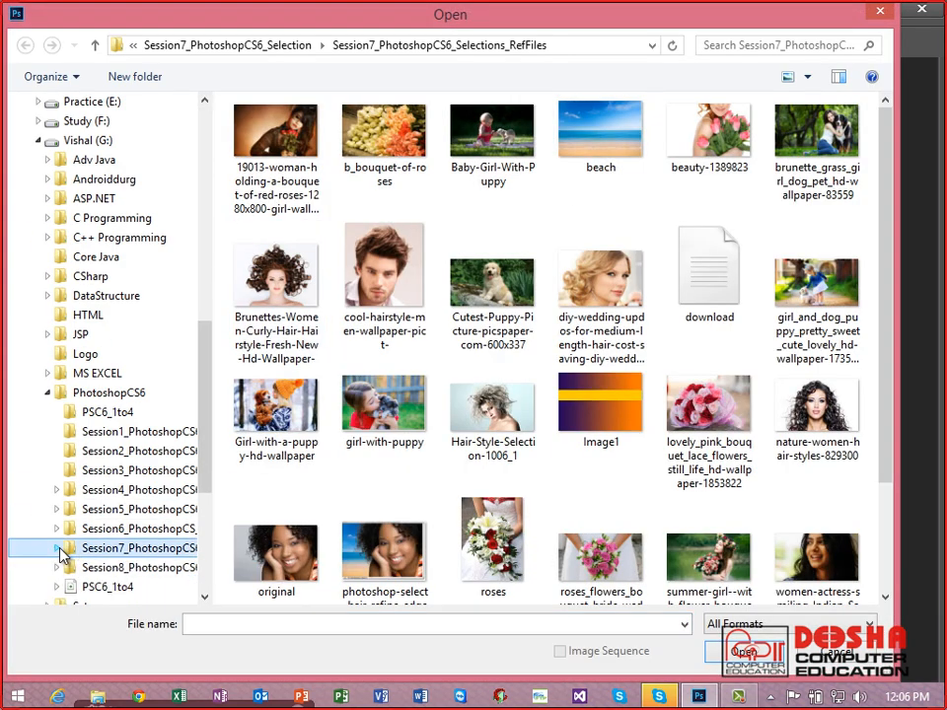
pyautogui.click(89, 569)
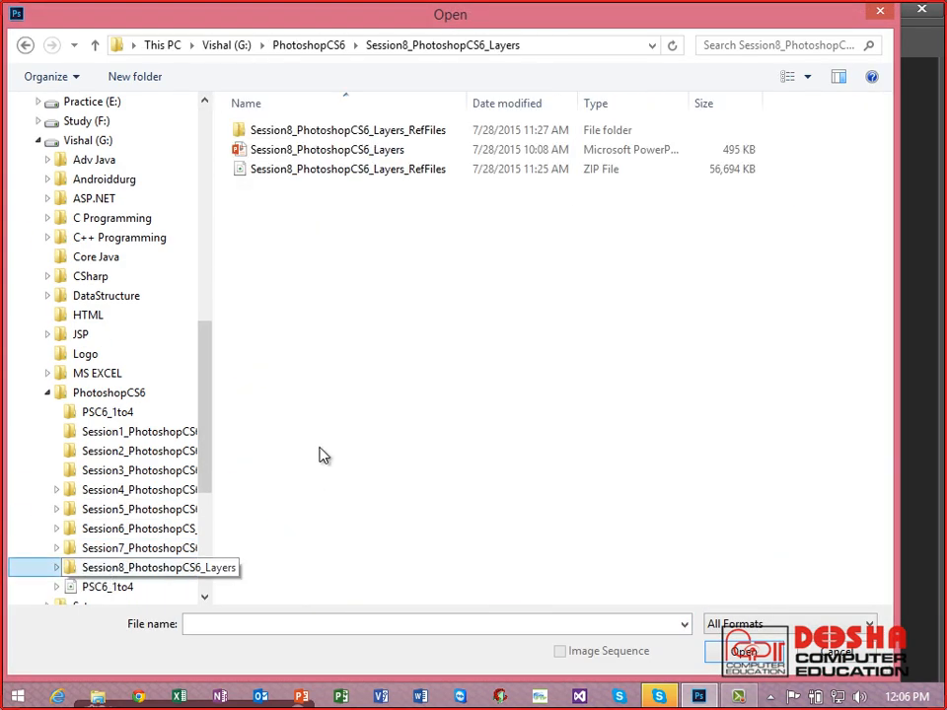
pyautogui.doubleClick(302, 131)
pyautogui.doubleClick(292, 189)
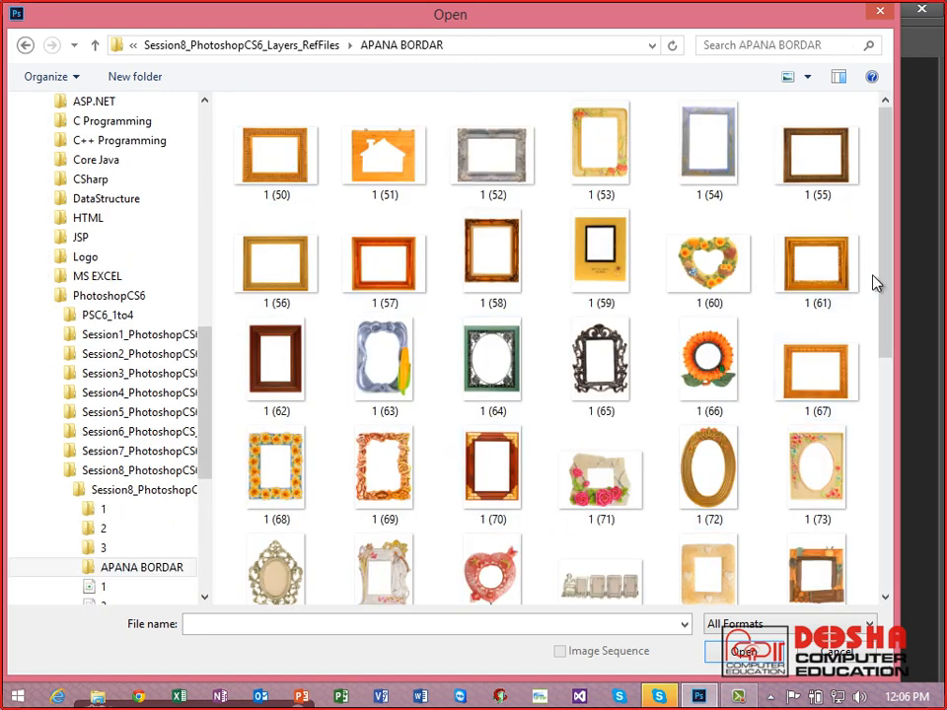
pyautogui.scroll(-2, 878, 328)
pyautogui.scroll(-3, 878, 327)
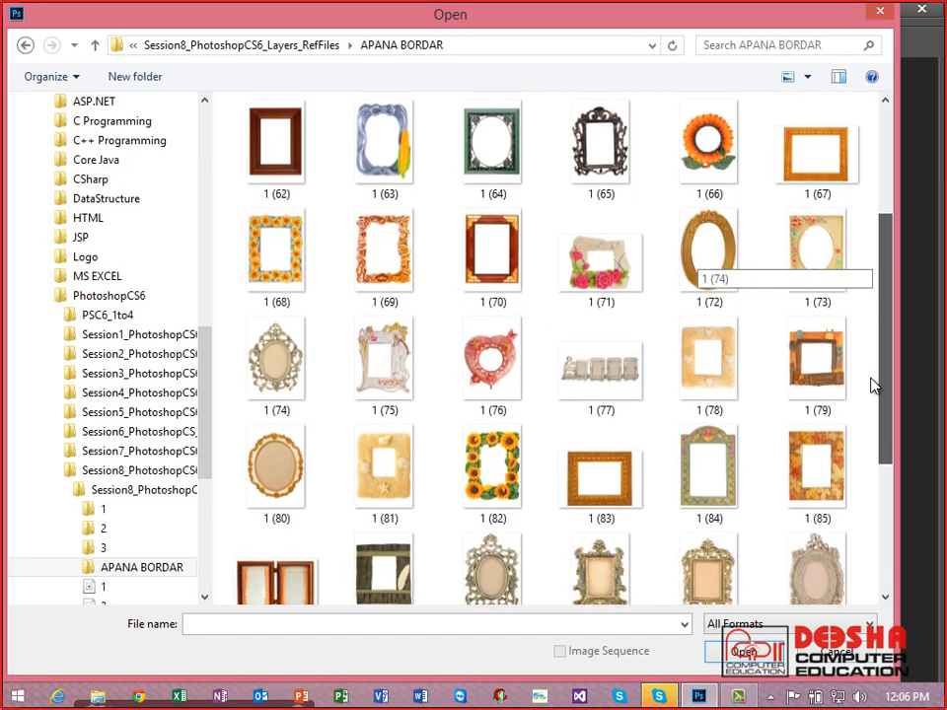
pyautogui.scroll(-4, 864, 444)
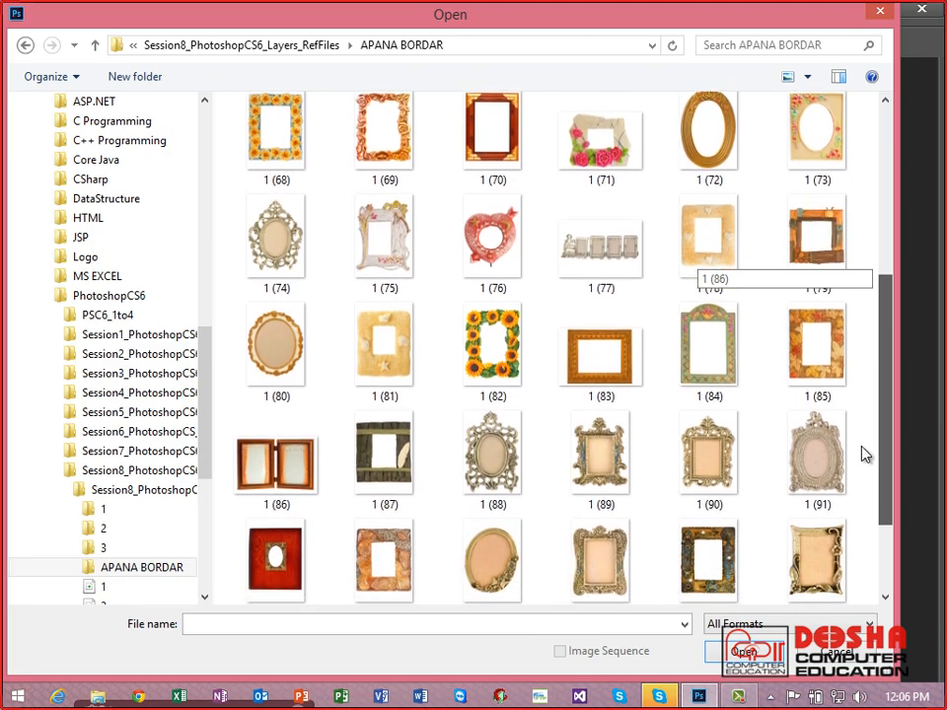
pyautogui.click(623, 261)
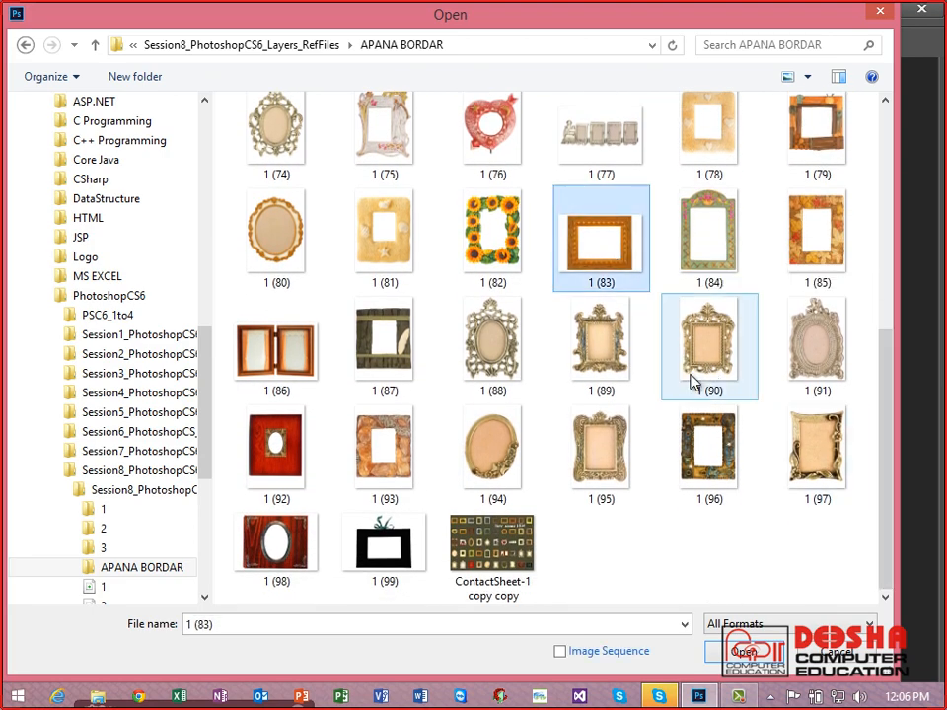
pyautogui.click(743, 652)
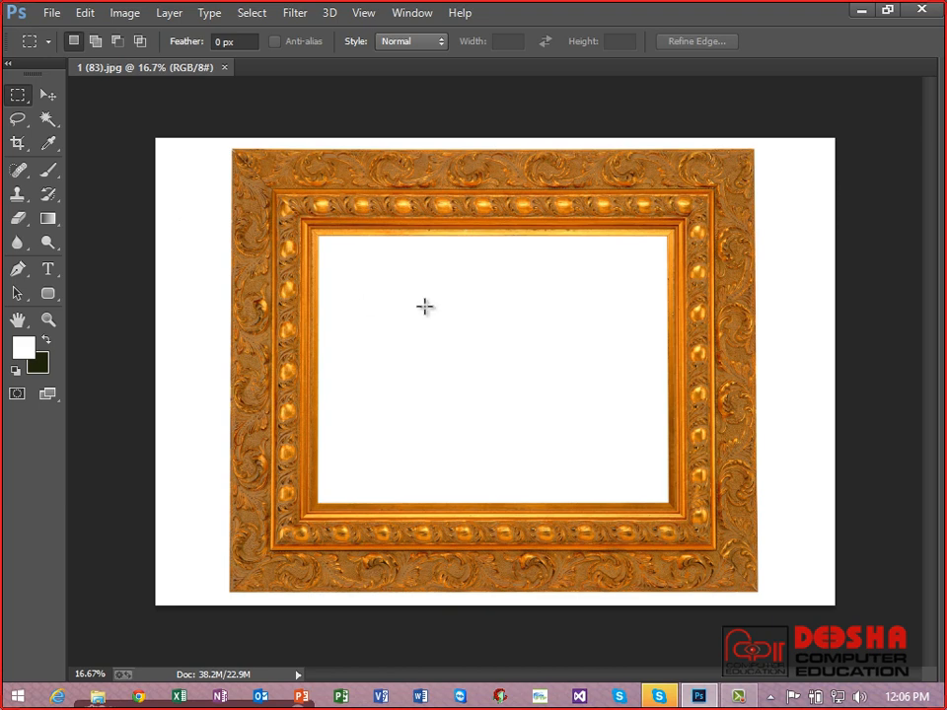
# Step: Crop the frame image to the outer edges of the golden frame, removing the white margins on all four sides
pyautogui.click(19, 145)
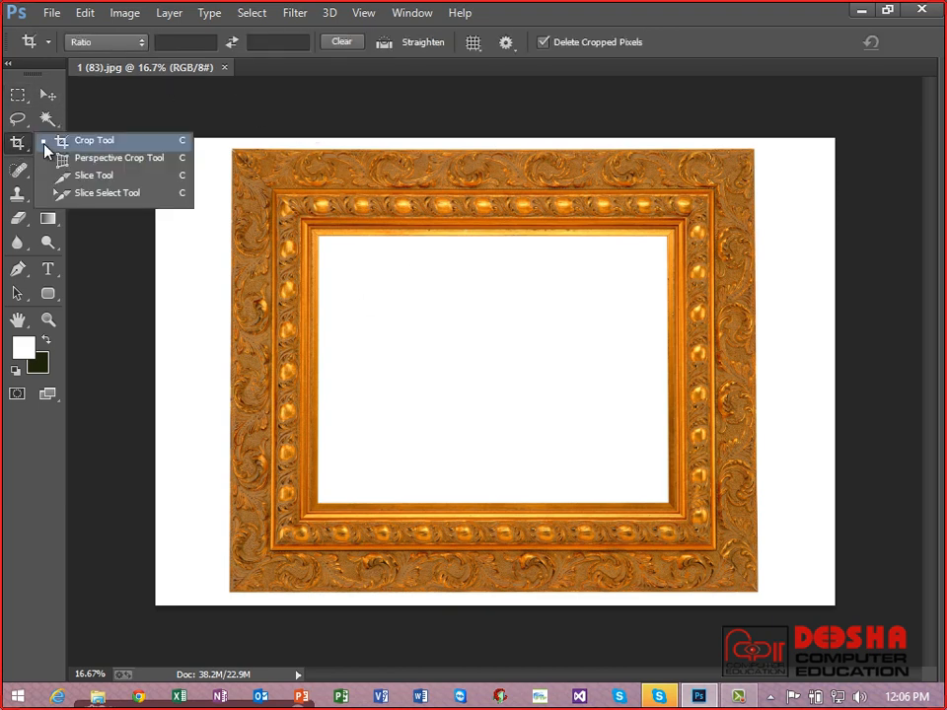
pyautogui.click(85, 155)
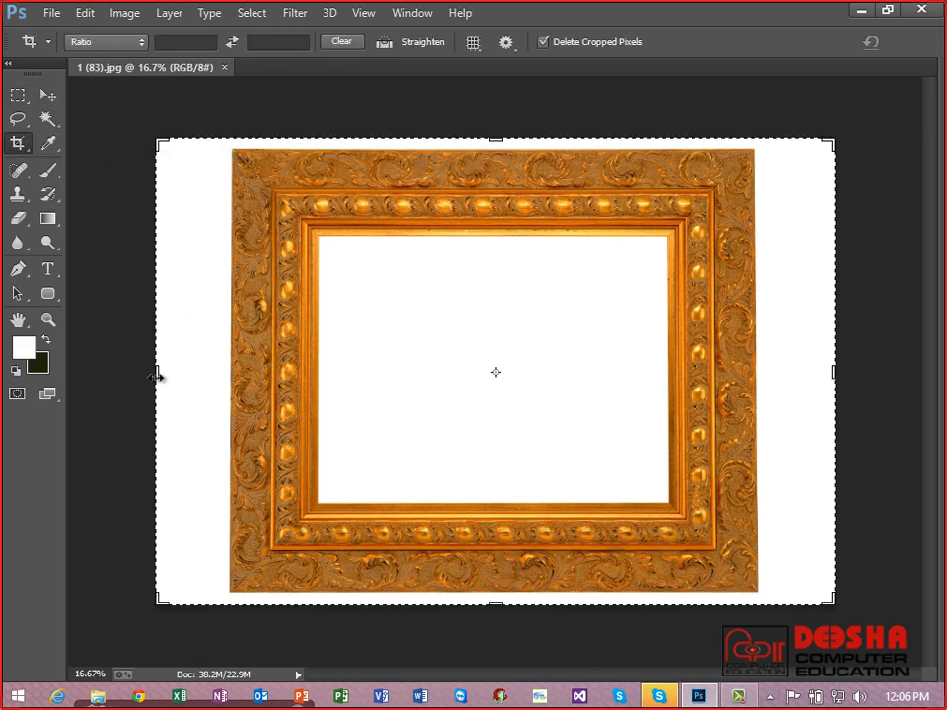
pyautogui.moveTo(159, 374); pyautogui.dragTo(189, 369)
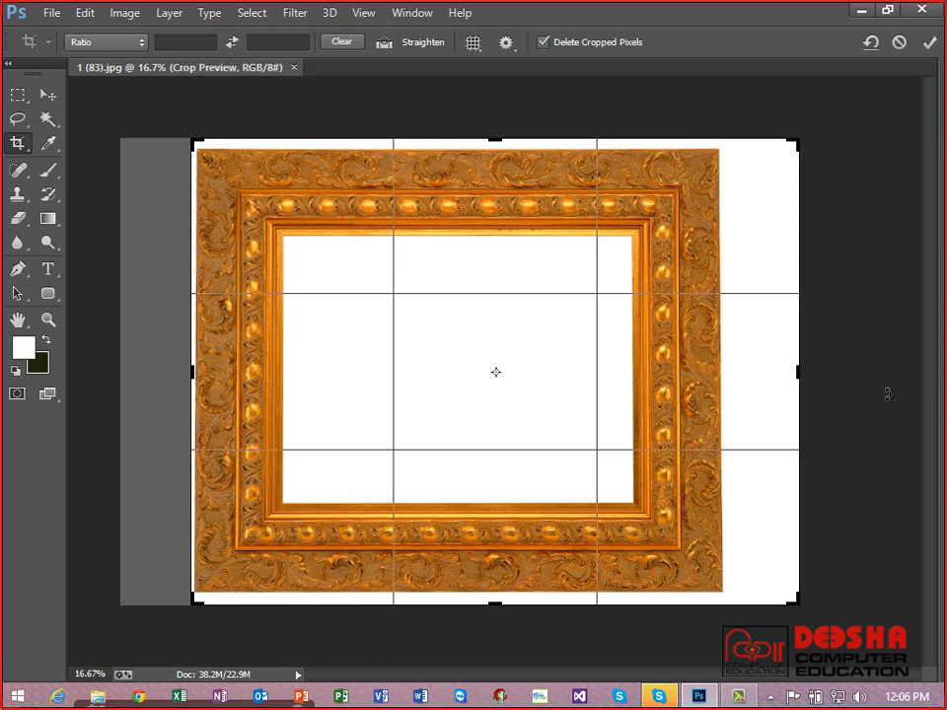
pyautogui.moveTo(803, 376); pyautogui.dragTo(766, 364)
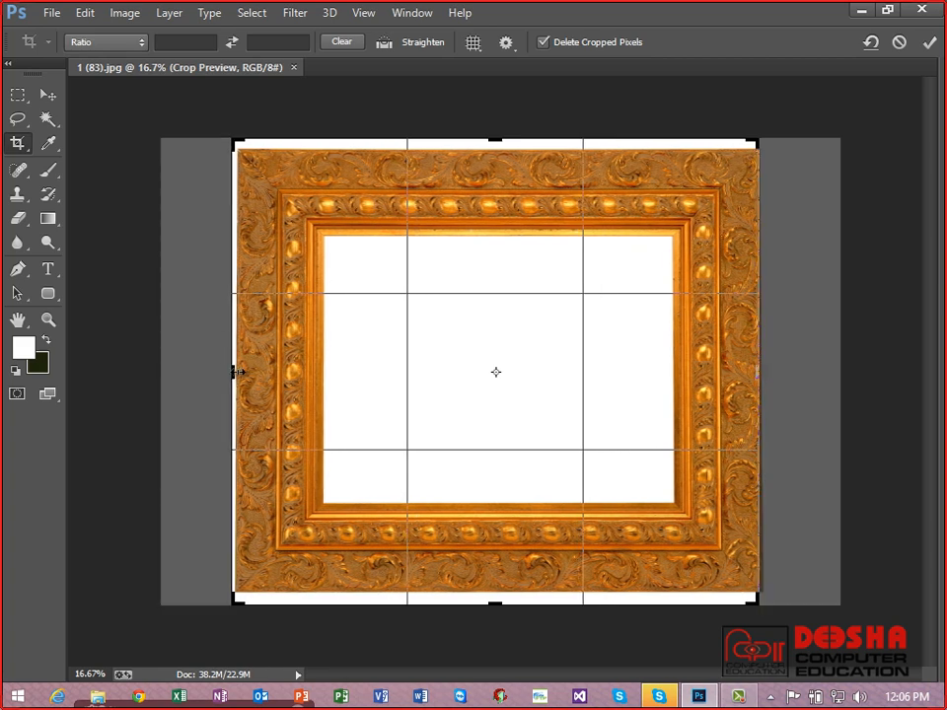
pyautogui.moveTo(237, 372); pyautogui.dragTo(266, 357)
pyautogui.moveTo(493, 138); pyautogui.dragTo(493, 150)
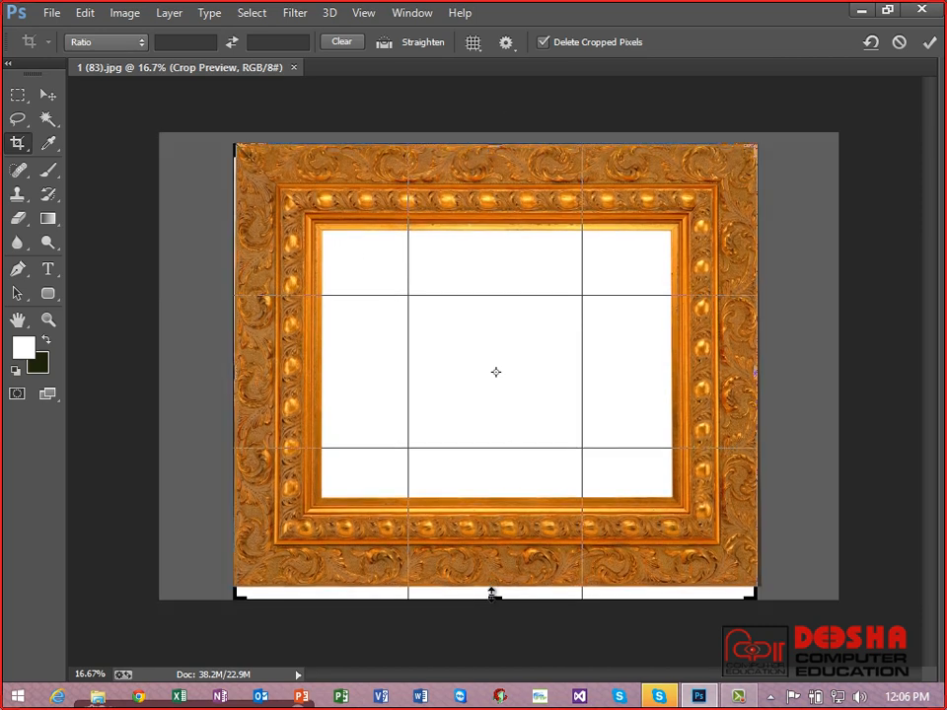
pyautogui.moveTo(492, 594); pyautogui.dragTo(490, 588)
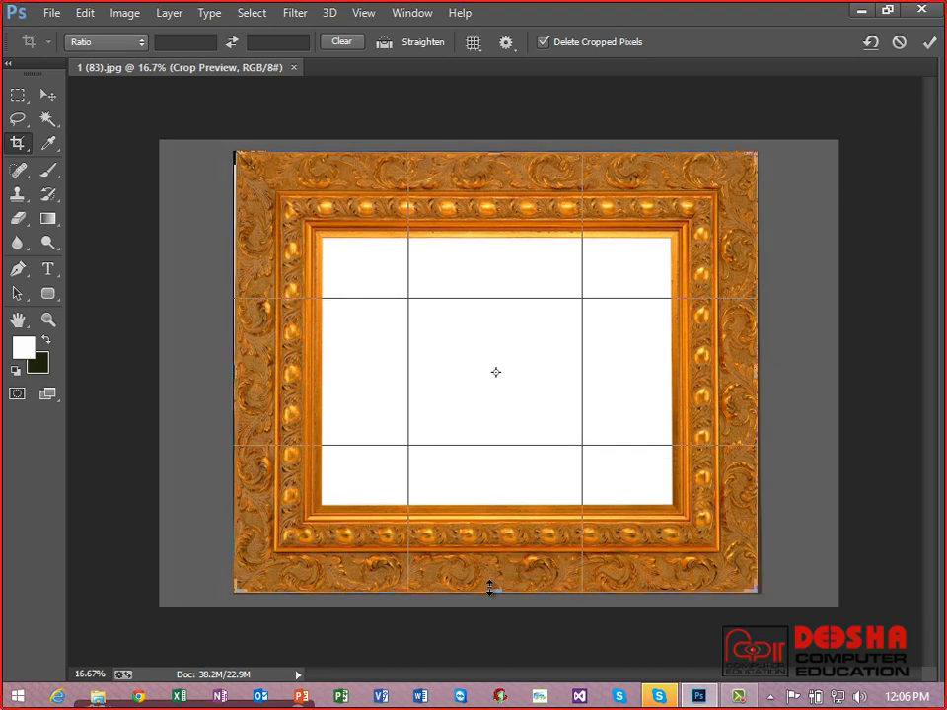
pyautogui.press('Return')
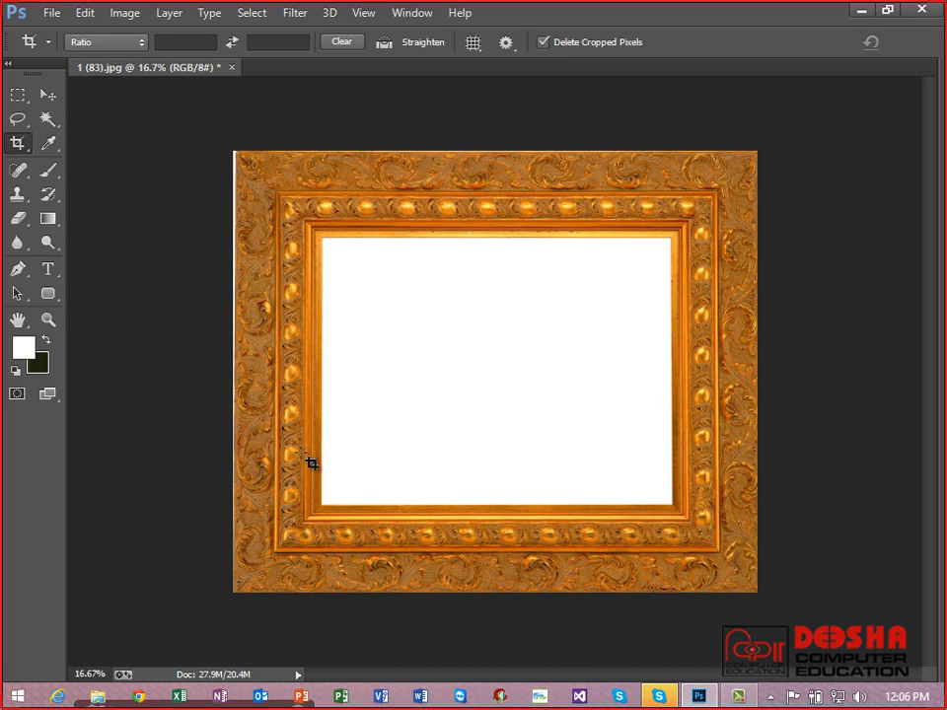
# Step: Select the white area inside the golden frame with the Magic Wand tool
pyautogui.rightClick(17, 146)
pyautogui.click(17, 146)
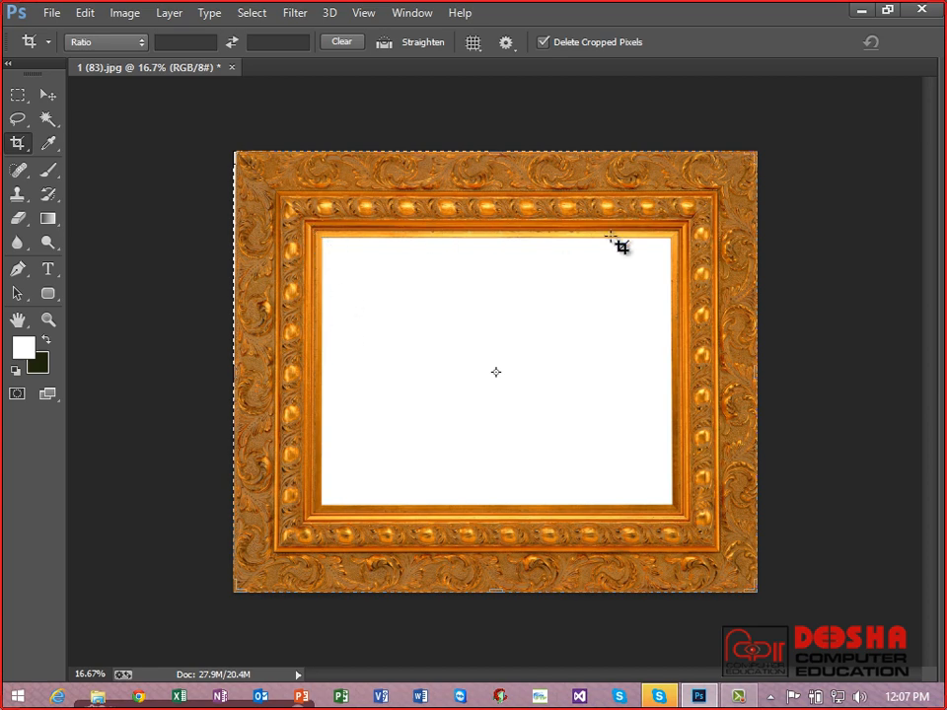
pyautogui.click(17, 95)
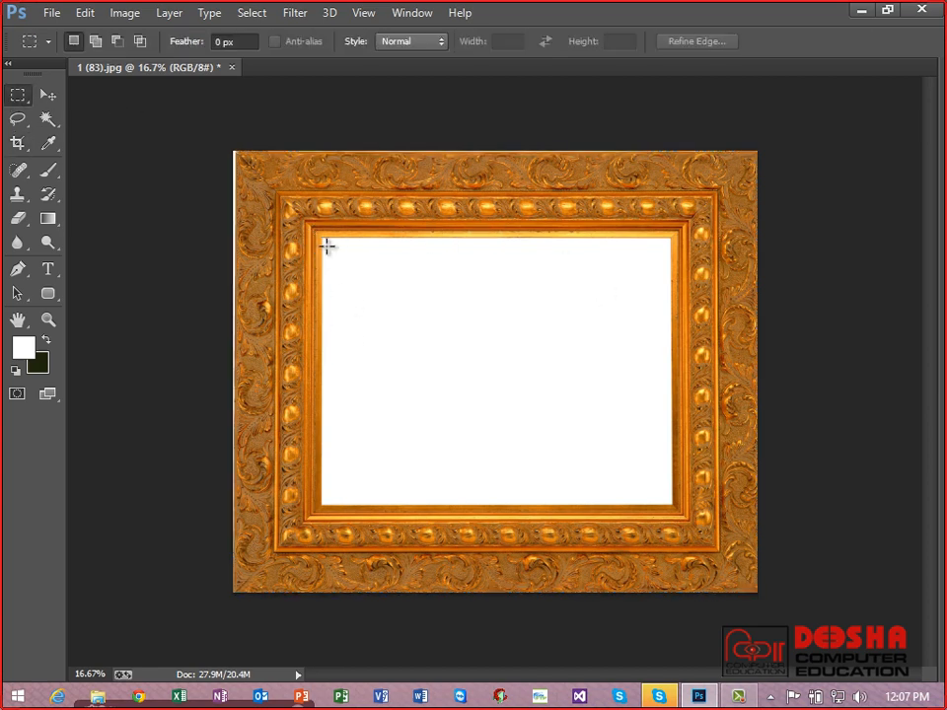
pyautogui.moveTo(47, 119); pyautogui.dragTo(110, 142)
pyautogui.click(391, 326)
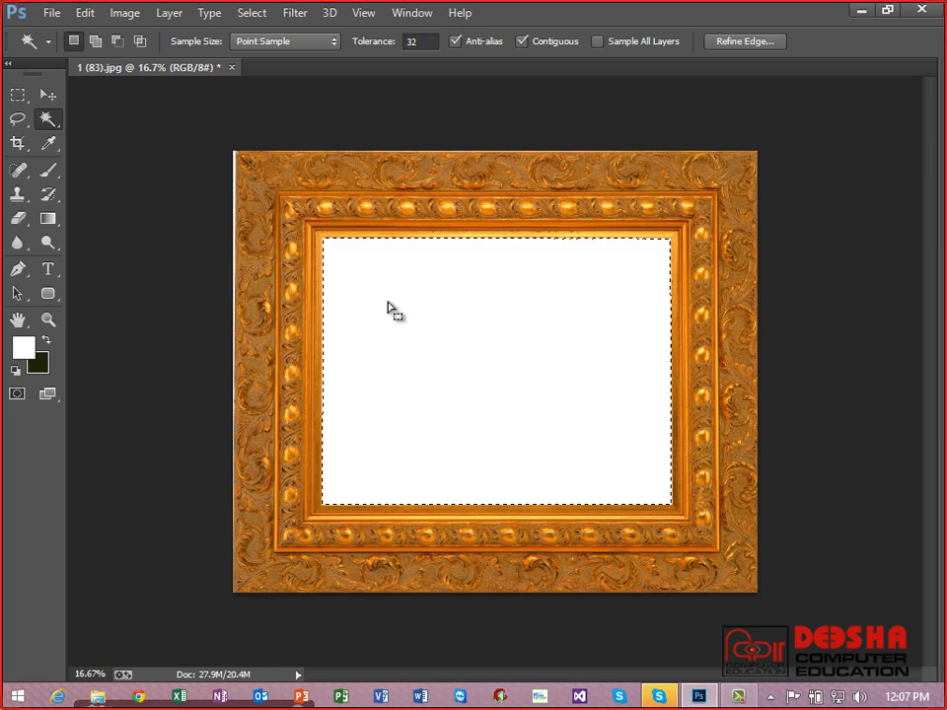
# Step: Open the portrait image original from the Session7_PhotoshopCS6_Selections_RefFiles folder
pyautogui.hotkey('ctrl', 'o')
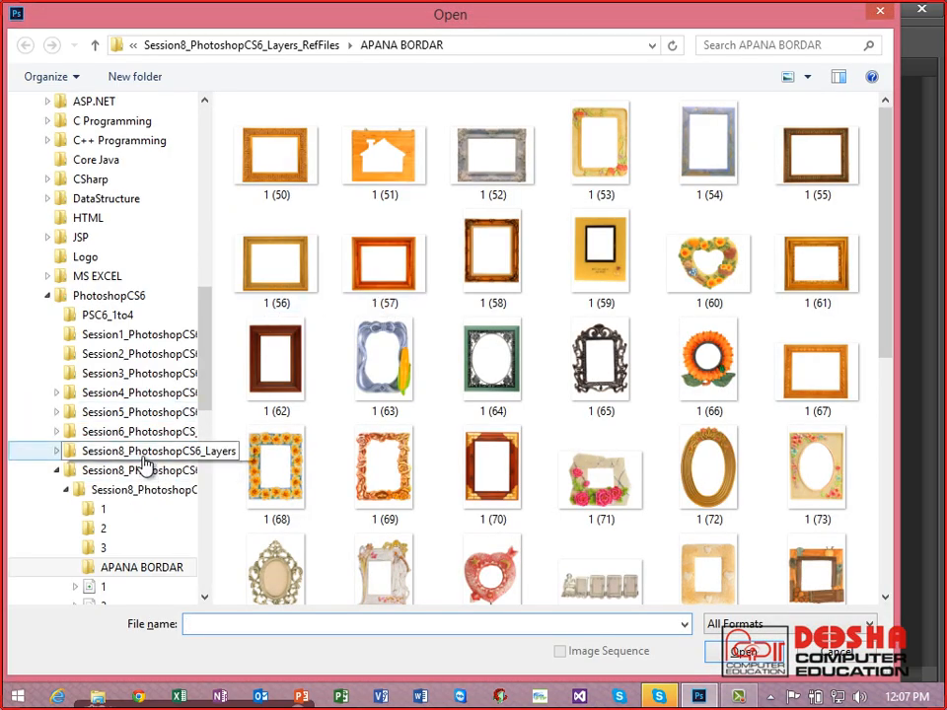
pyautogui.click(148, 451)
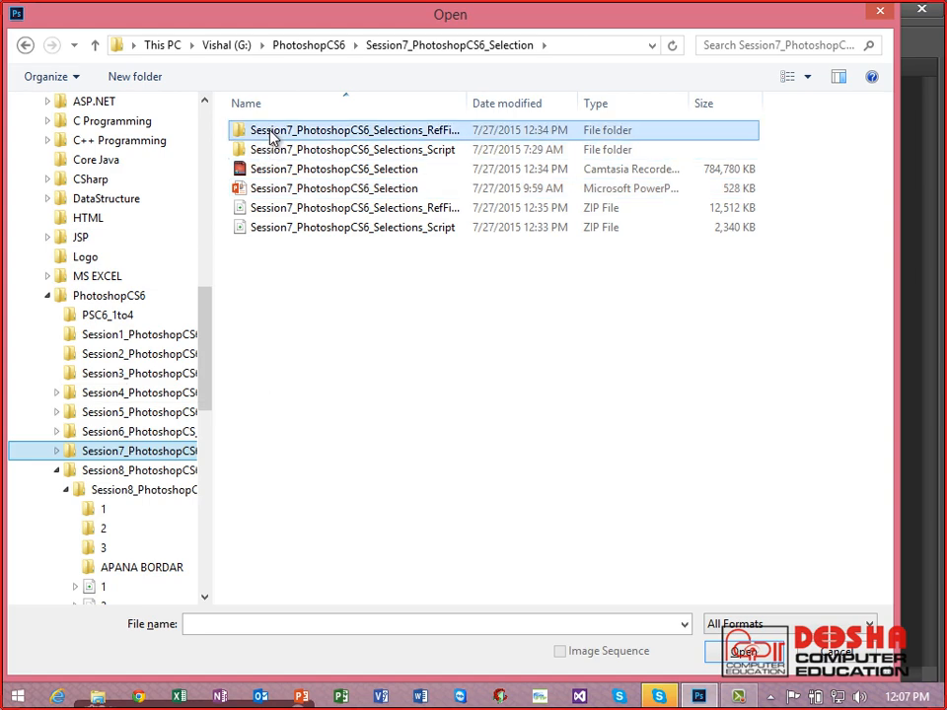
pyautogui.doubleClick(271, 133)
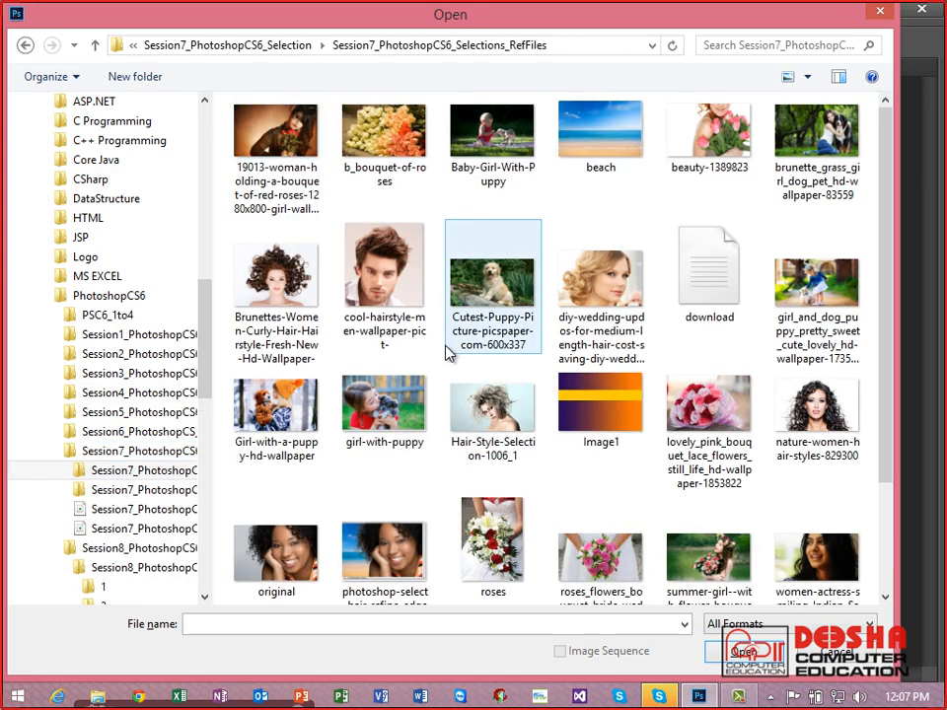
pyautogui.click(382, 555)
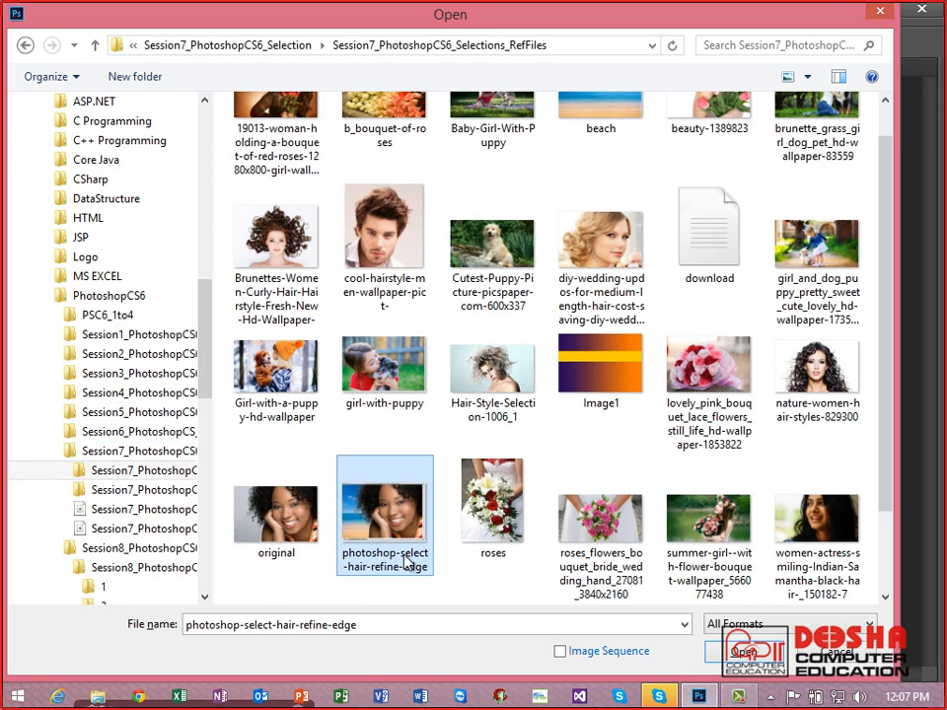
pyautogui.click(312, 534)
pyautogui.click(744, 652)
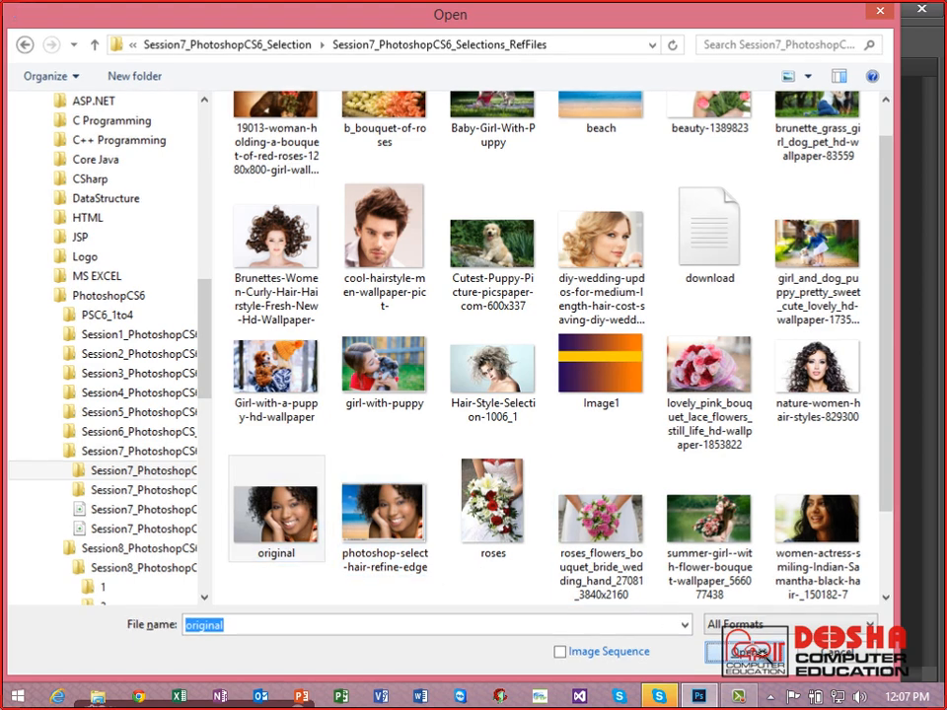
# Step: Copy the entire portrait image and use Paste Into to place it within the selected white area of the frame document
pyautogui.hotkey('ctrl', 'a')
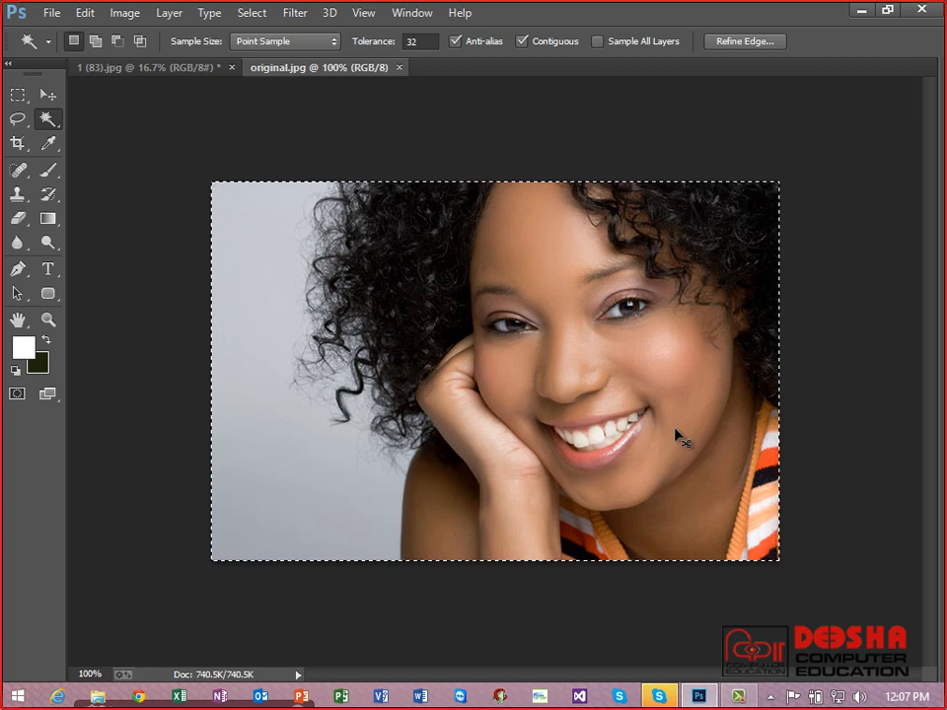
pyautogui.hotkey('ctrl', 'Tab')
pyautogui.click(87, 18)
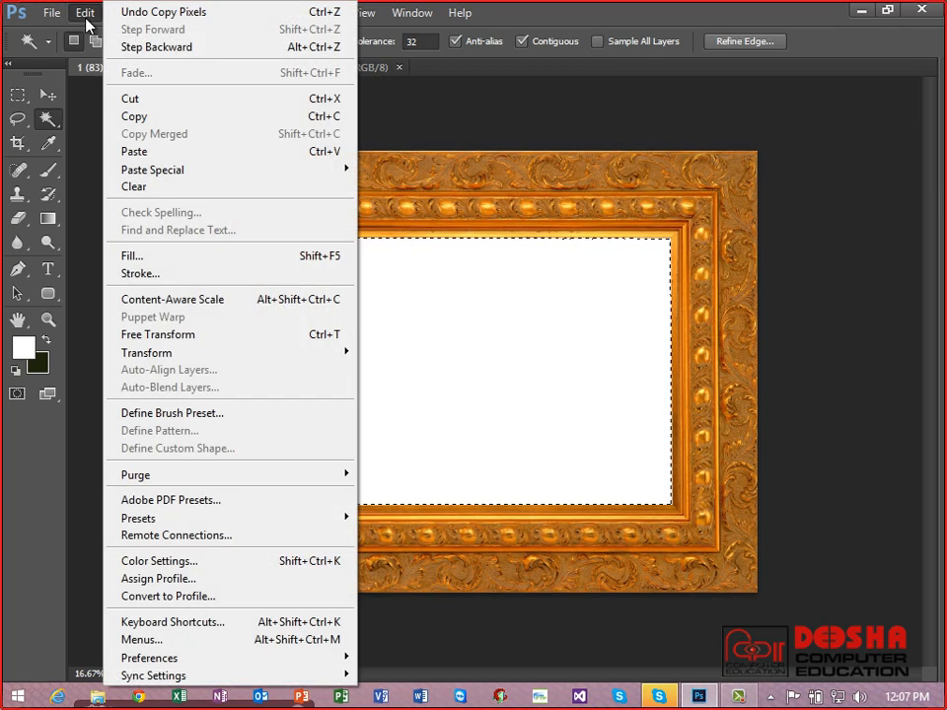
pyautogui.moveTo(178, 174)
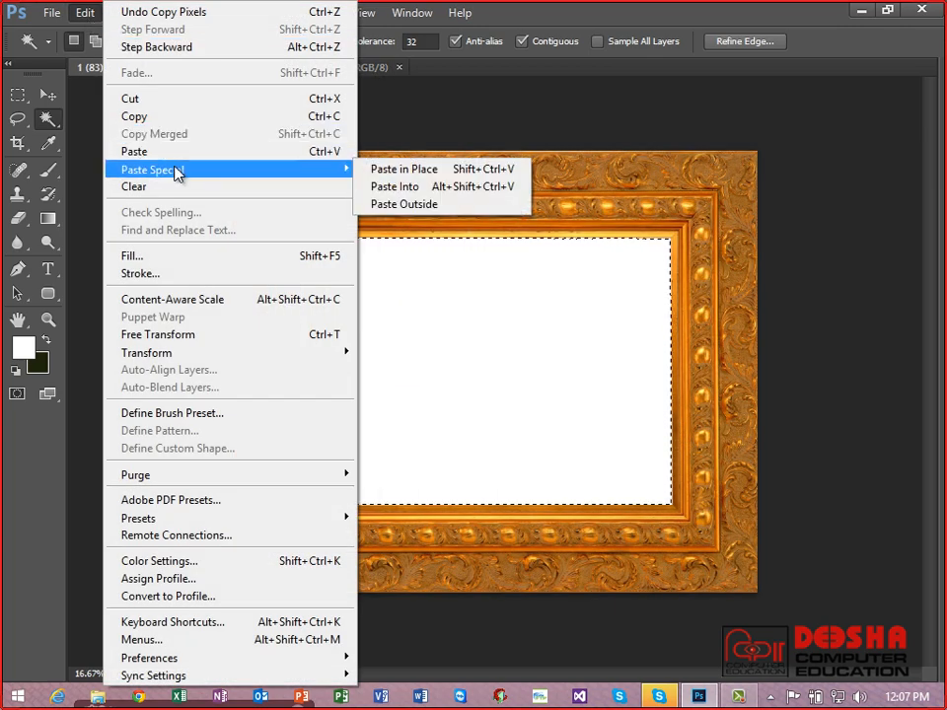
pyautogui.click(428, 187)
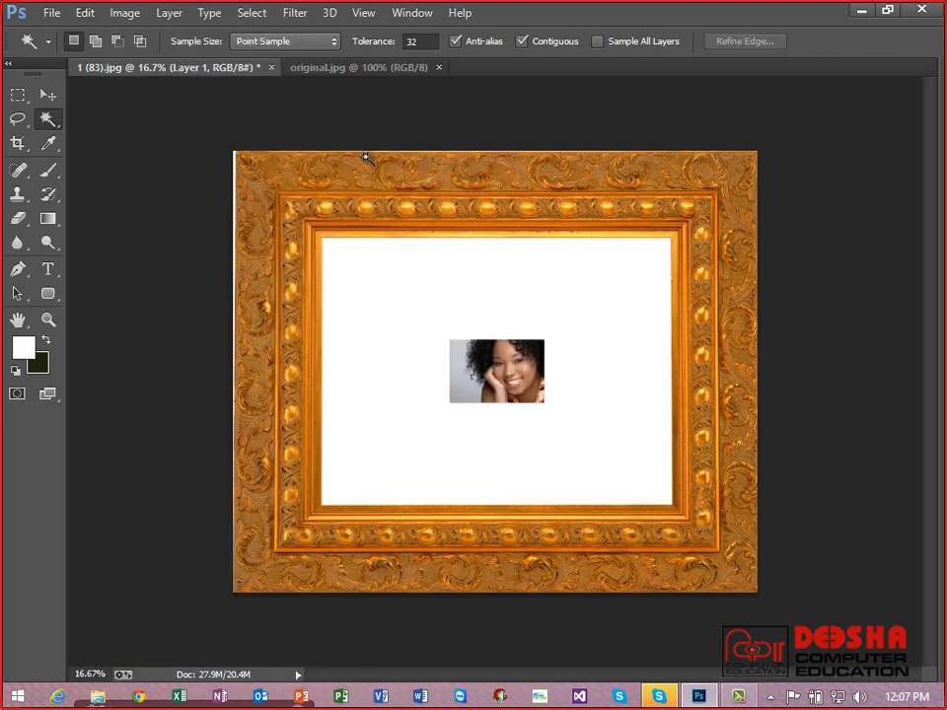
# Step: Scale the pasted portrait up to about 448% so it fills the whole opening of the golden frame, and deselect its layer
pyautogui.click(48, 94)
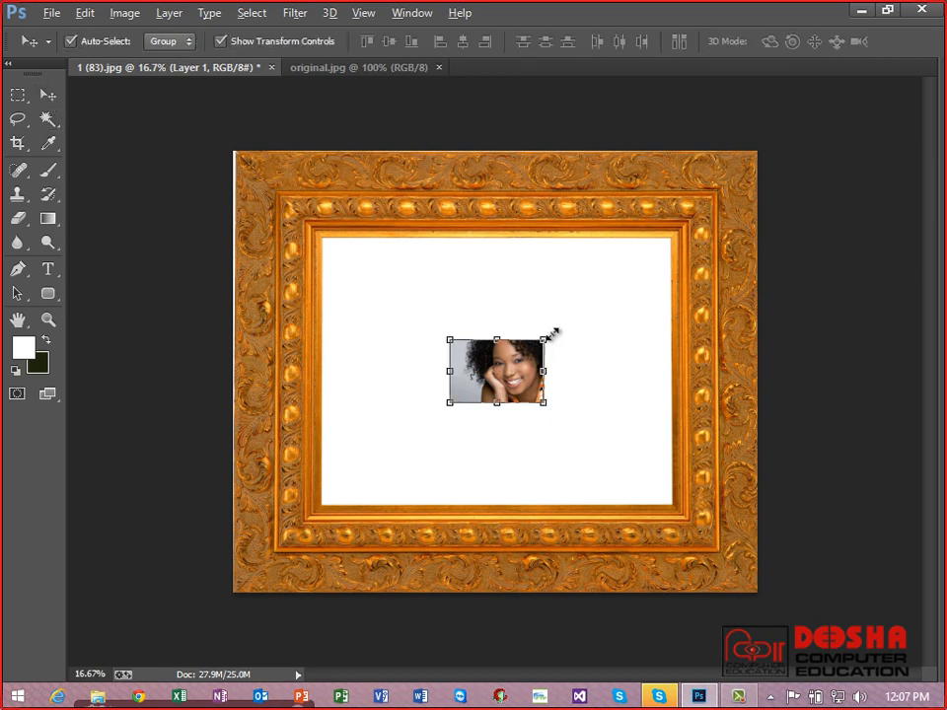
pyautogui.moveTo(545, 340); pyautogui.dragTo(690, 208)
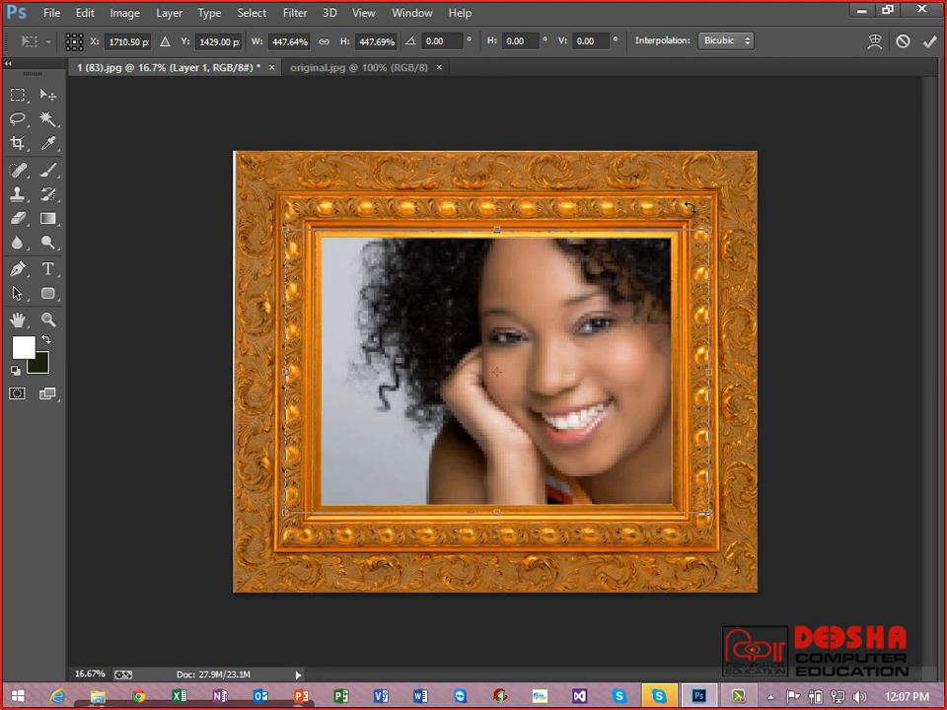
pyautogui.press('Return')
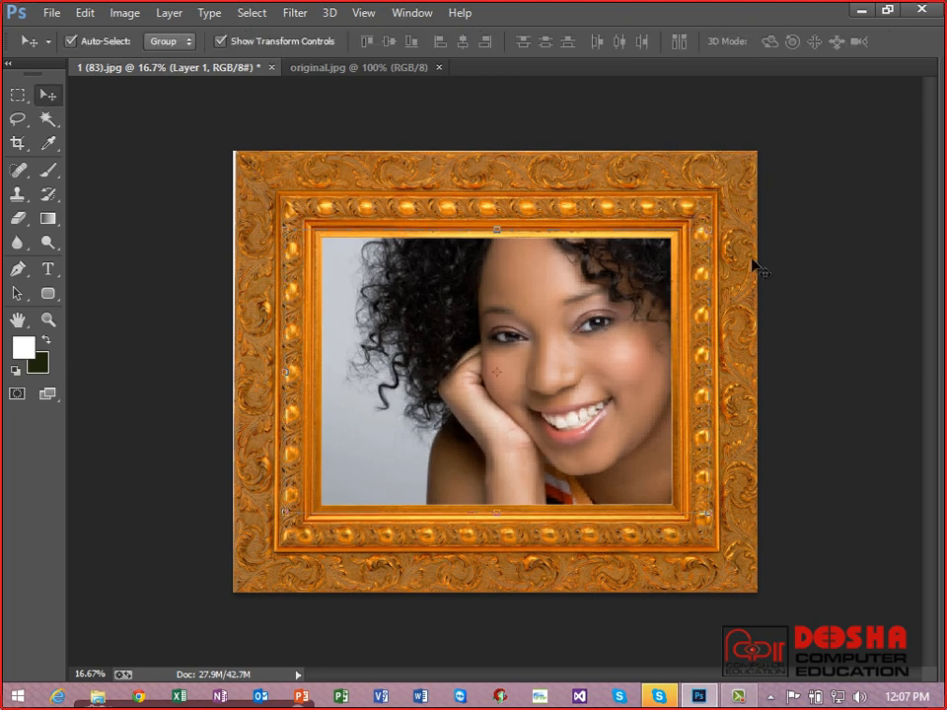
pyautogui.click(850, 251)
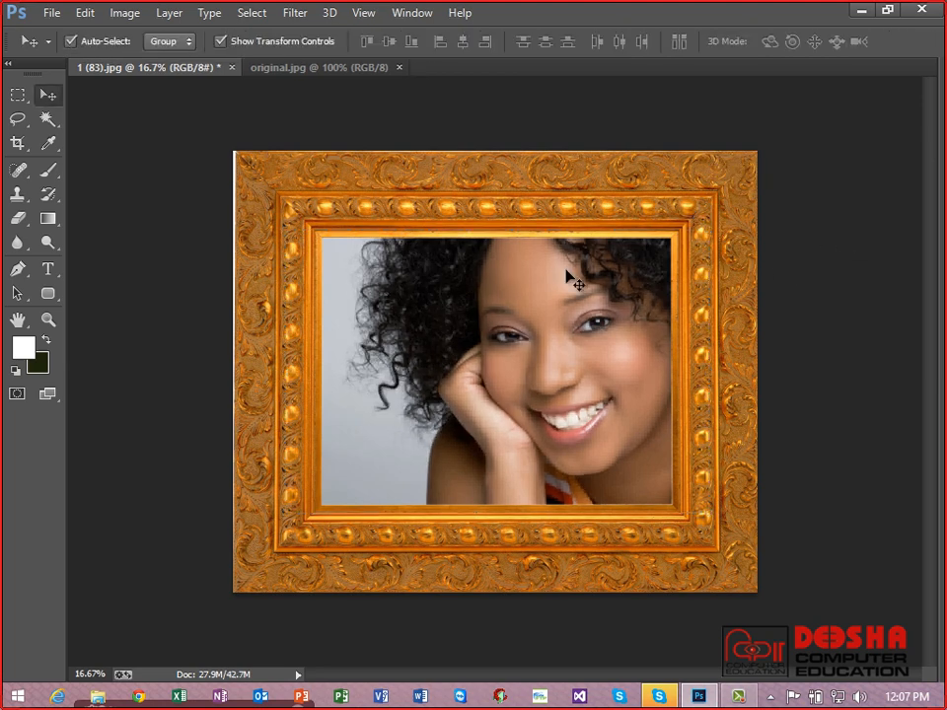
# Step: Open the image butterfly-full-HD-wallpaper-1024x766 from the Session5_PhotoshopCS6_Selections_RefFiles folder
pyautogui.hotkey('ctrl', 'o')
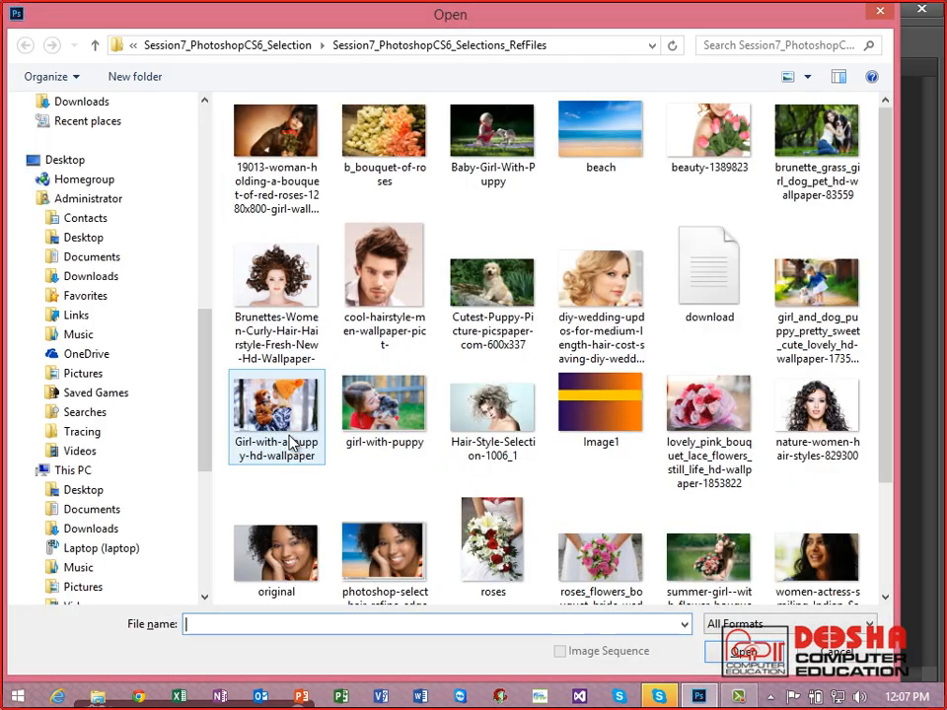
pyautogui.scroll(-3, 401, 160)
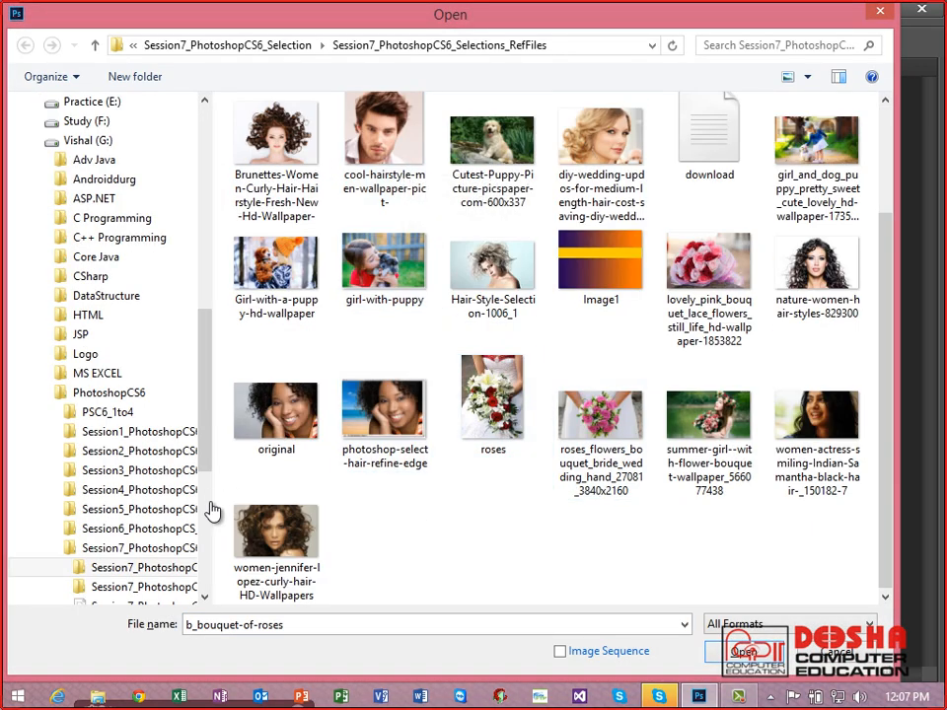
pyautogui.click(119, 529)
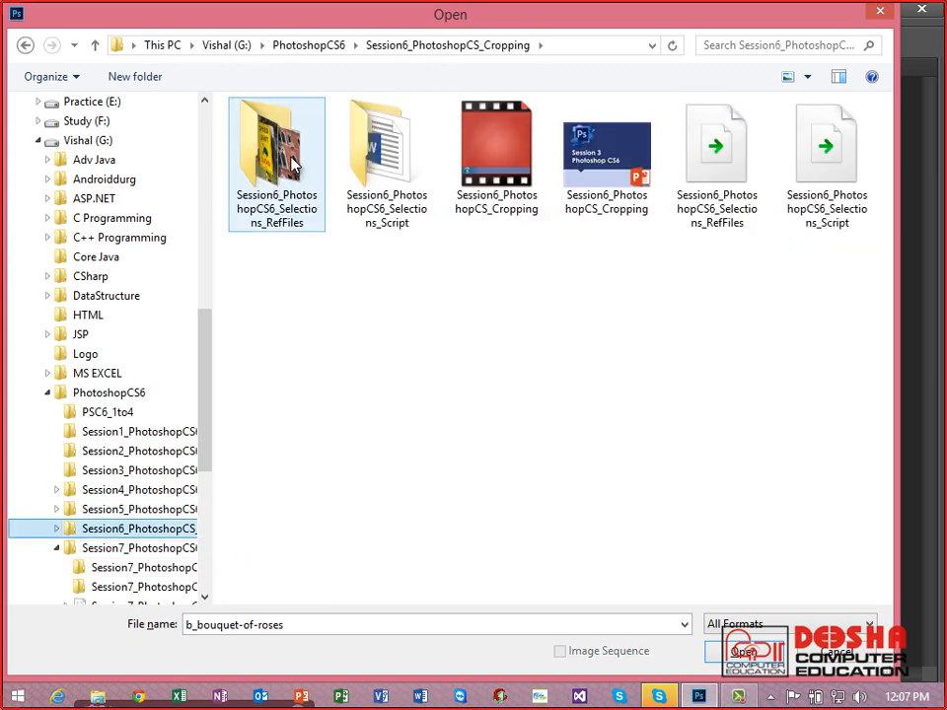
pyautogui.doubleClick(293, 163)
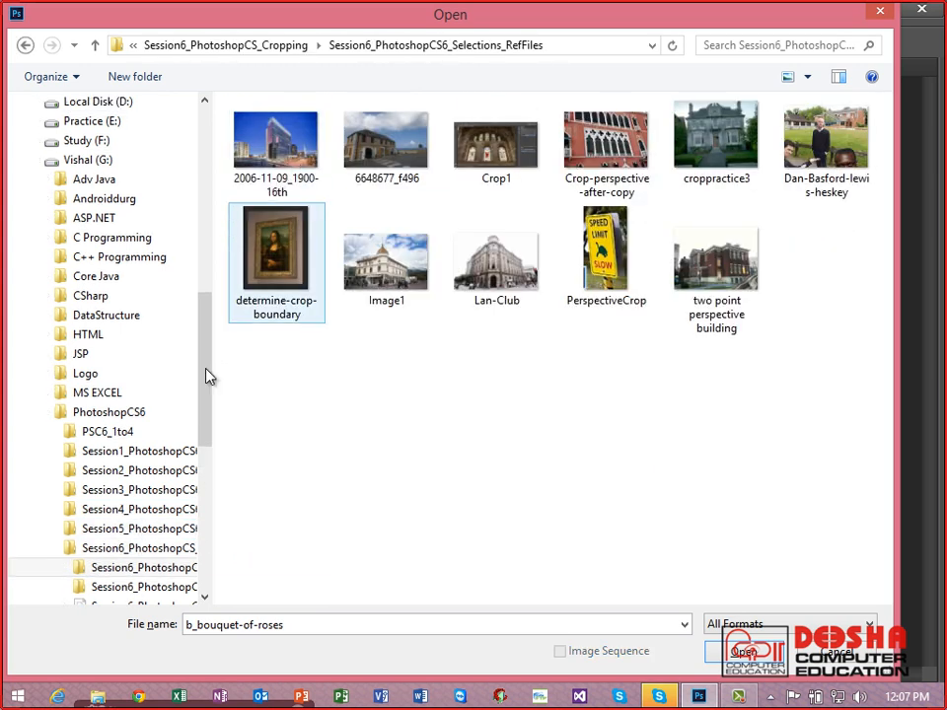
pyautogui.click(119, 530)
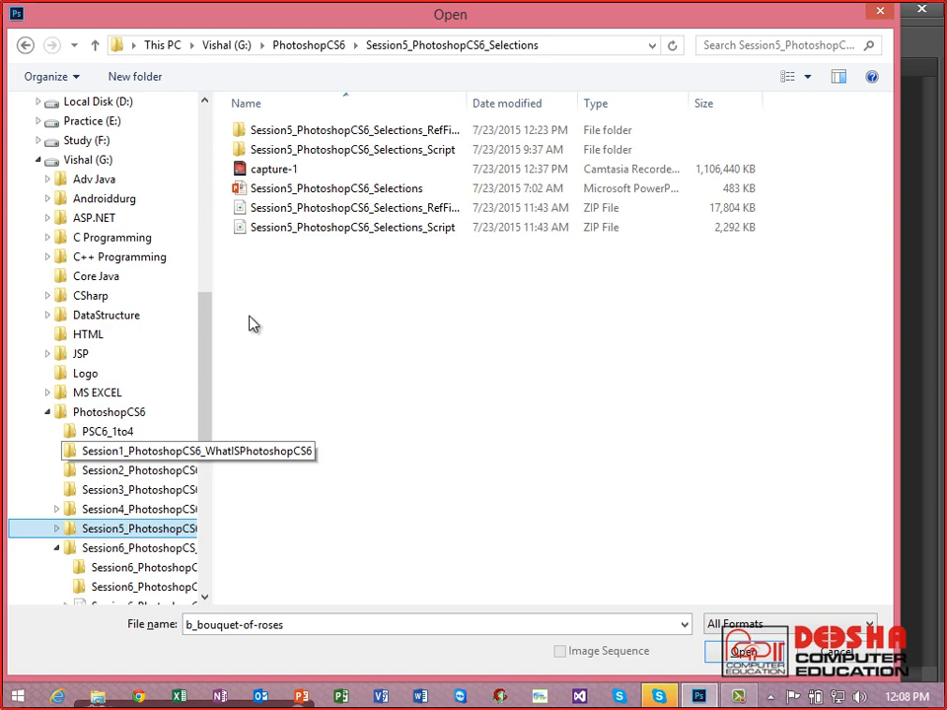
pyautogui.doubleClick(268, 136)
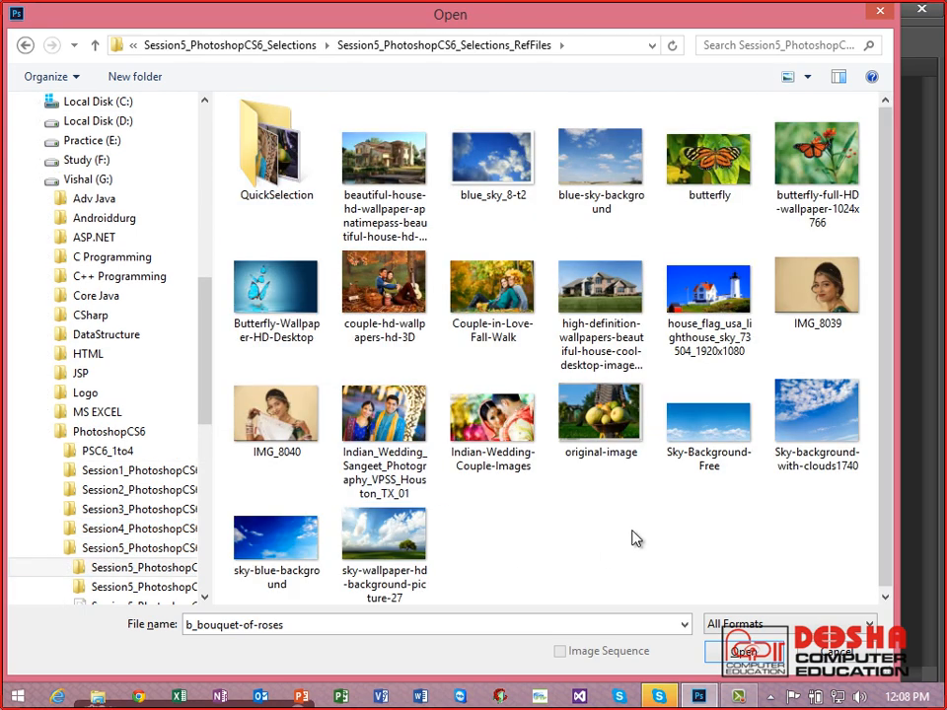
pyautogui.doubleClick(792, 173)
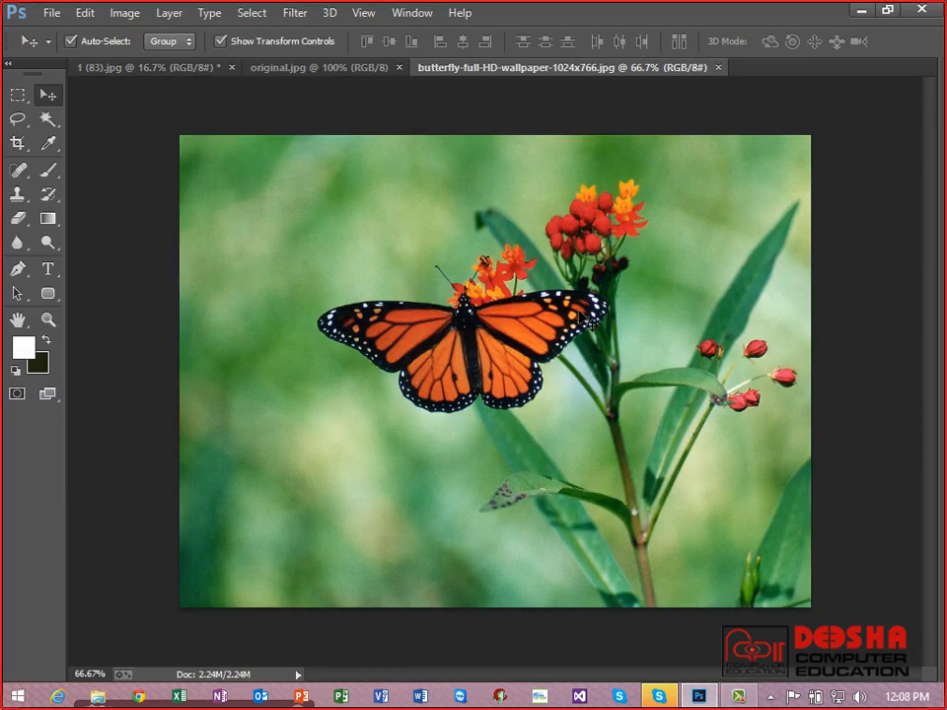
# Step: Draw a freehand Lasso selection with a 27.6 px feather around the butterfly, the flowers and their stem
pyautogui.click(18, 119)
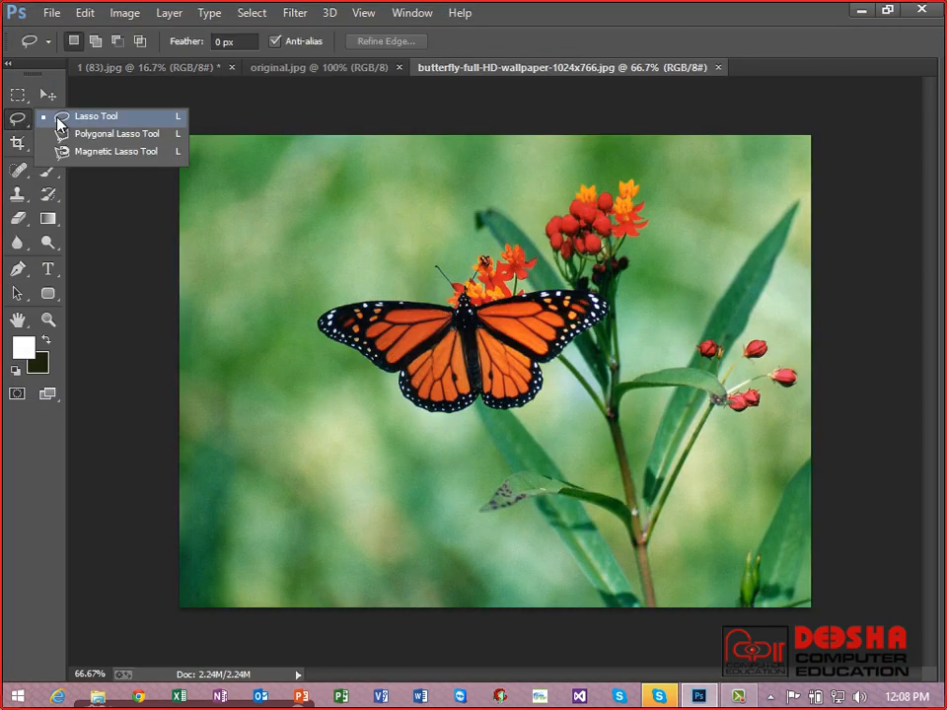
pyautogui.click(69, 117)
pyautogui.moveTo(183, 45); pyautogui.dragTo(354, 46)
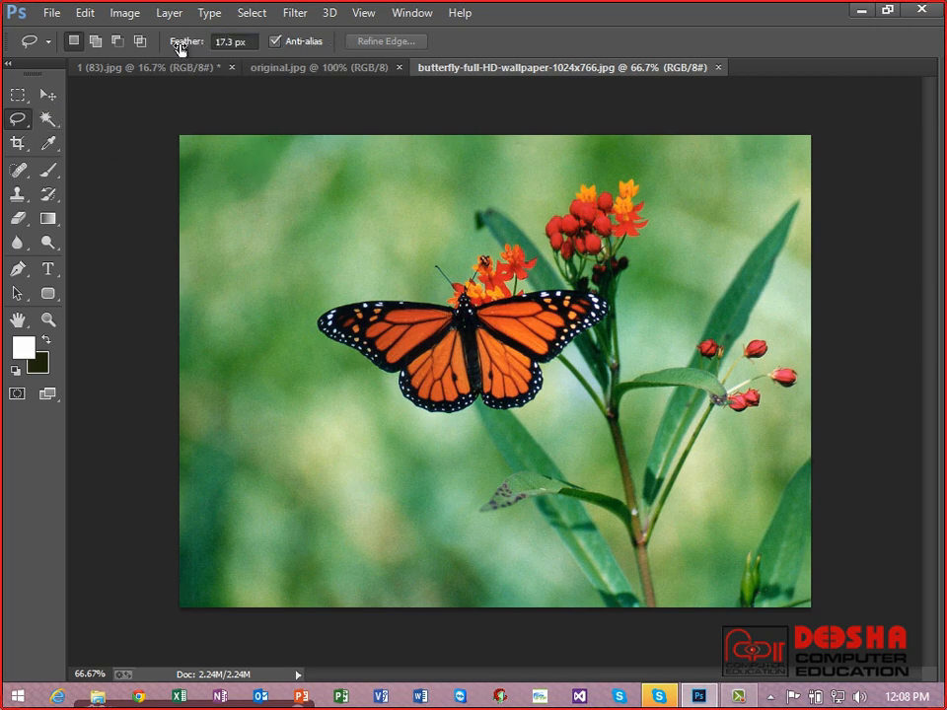
pyautogui.moveTo(180, 48); pyautogui.dragTo(242, 46)
pyautogui.moveTo(500, 538)
pyautogui.mouseDown()
pyautogui.moveTo(457, 496)
pyautogui.moveTo(447, 424)
pyautogui.moveTo(379, 403)
pyautogui.moveTo(290, 318)
pyautogui.moveTo(302, 267)
pyautogui.moveTo(353, 270)
pyautogui.moveTo(516, 169)
pyautogui.moveTo(586, 145)
pyautogui.moveTo(635, 181)
pyautogui.moveTo(656, 321)
pyautogui.mouseUp()
pyautogui.moveTo(762, 382)
pyautogui.mouseDown()
pyautogui.moveTo(767, 467)
pyautogui.moveTo(723, 602)
pyautogui.mouseUp()
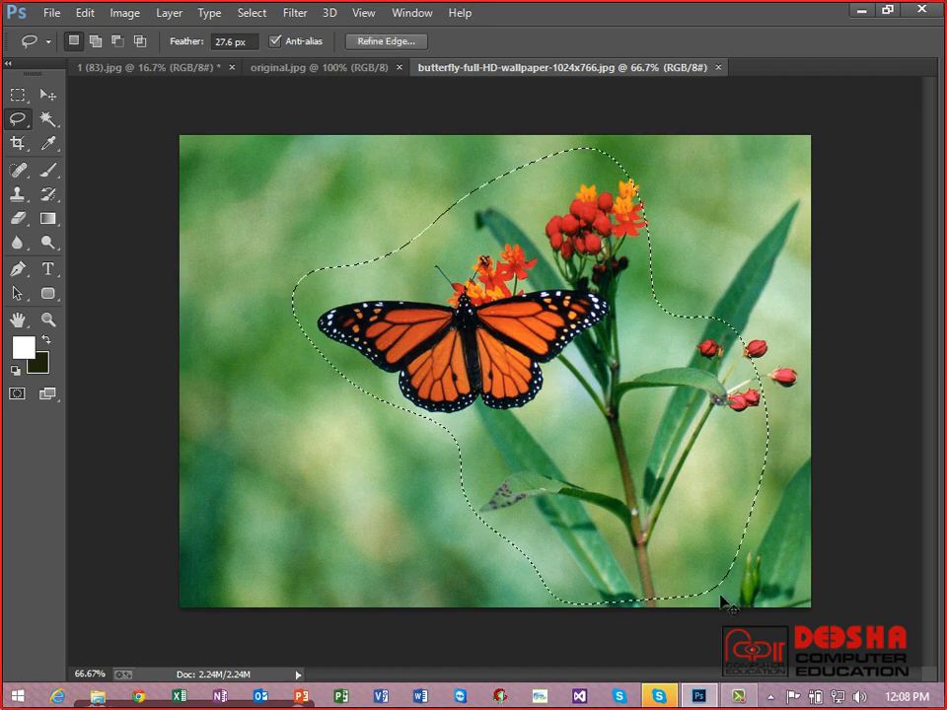
# Step: Copy the feathered butterfly selection and paste it as a new layer into the frame document 1 (83).jpg
pyautogui.hotkey('ctrl', 'Tab')
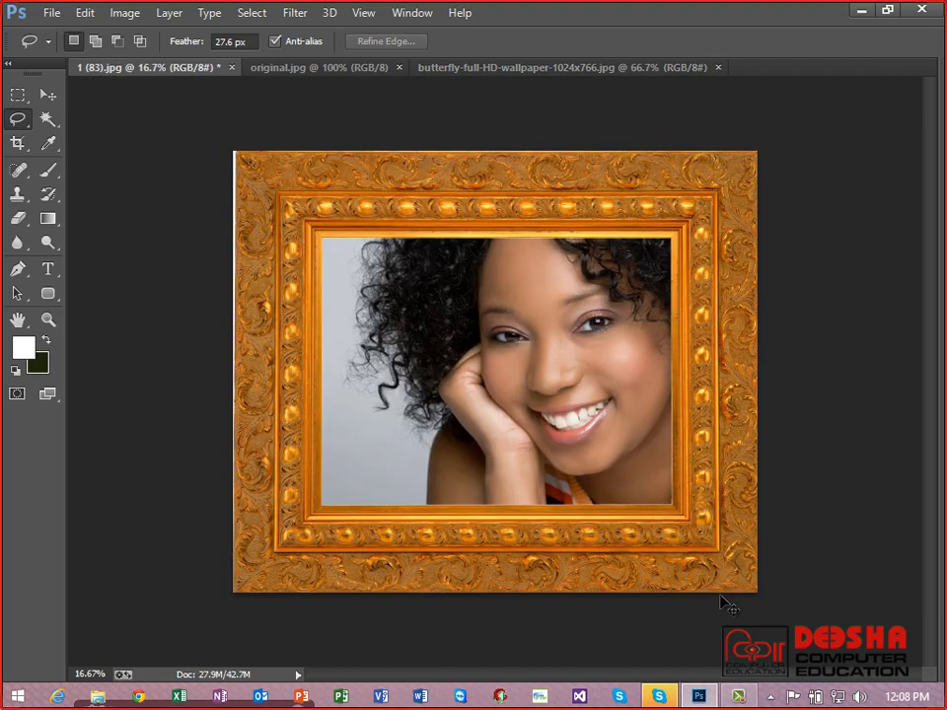
pyautogui.hotkey('ctrl', 'v')
pyautogui.press('v')
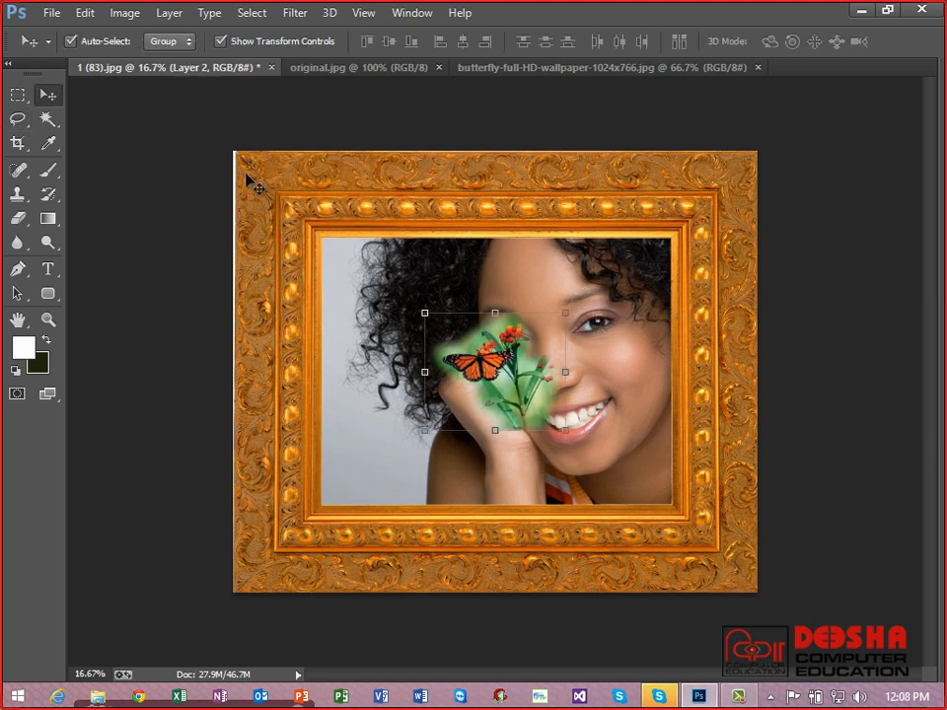
# Step: Enlarge the butterfly layer to about 207% width and 240% height, mirrored horizontally, and place it over the frame's lower-left corner
pyautogui.moveTo(575, 441); pyautogui.dragTo(681, 634)
pyautogui.moveTo(580, 465); pyautogui.dragTo(359, 501)
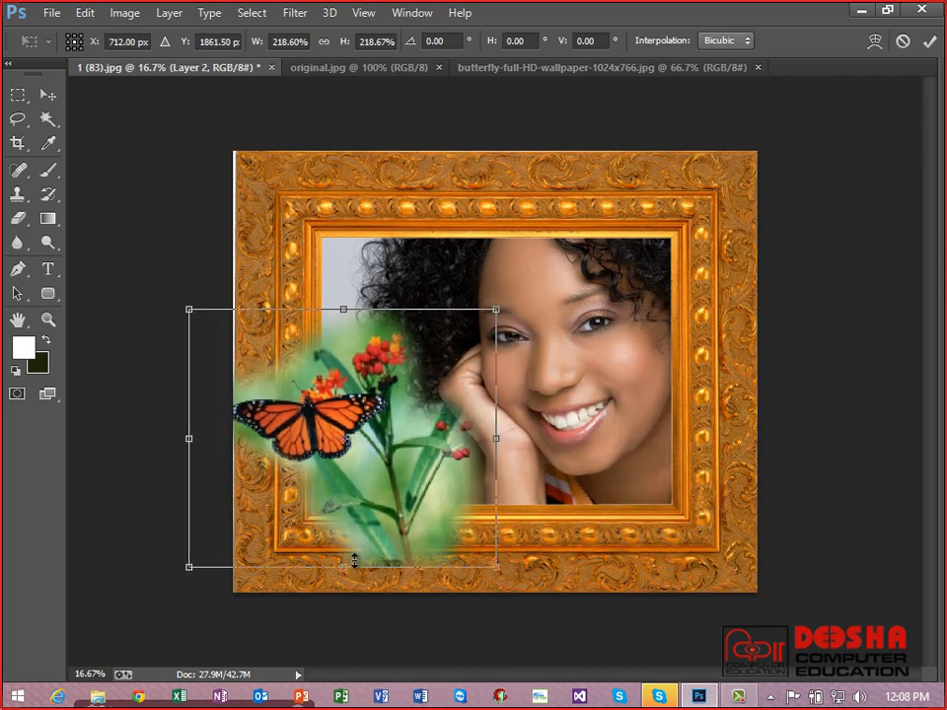
pyautogui.moveTo(347, 574); pyautogui.dragTo(344, 592)
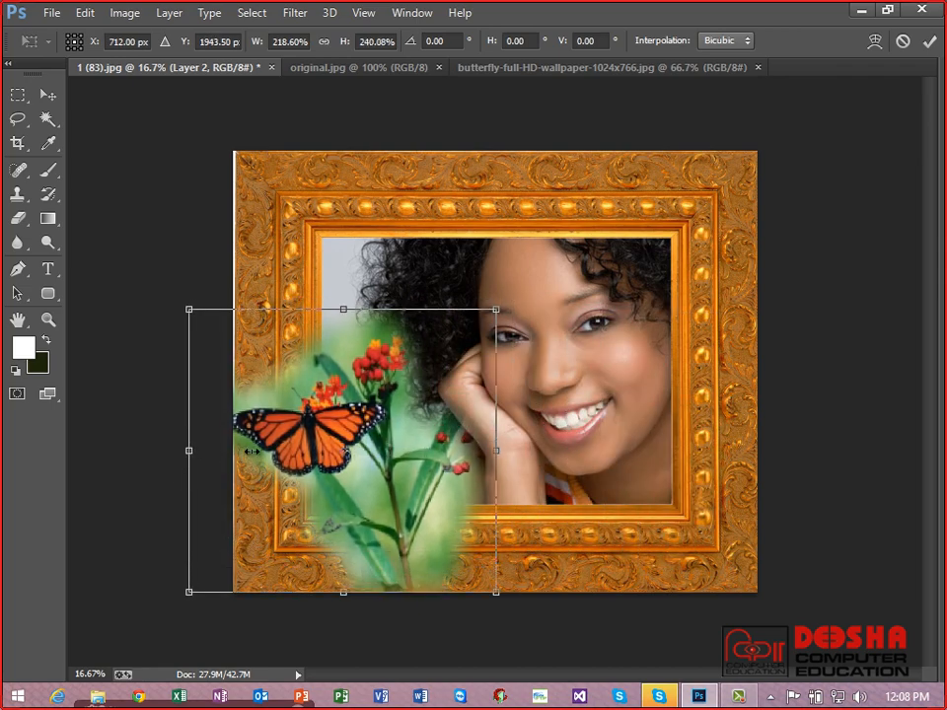
pyautogui.moveTo(251, 451); pyautogui.dragTo(788, 456)
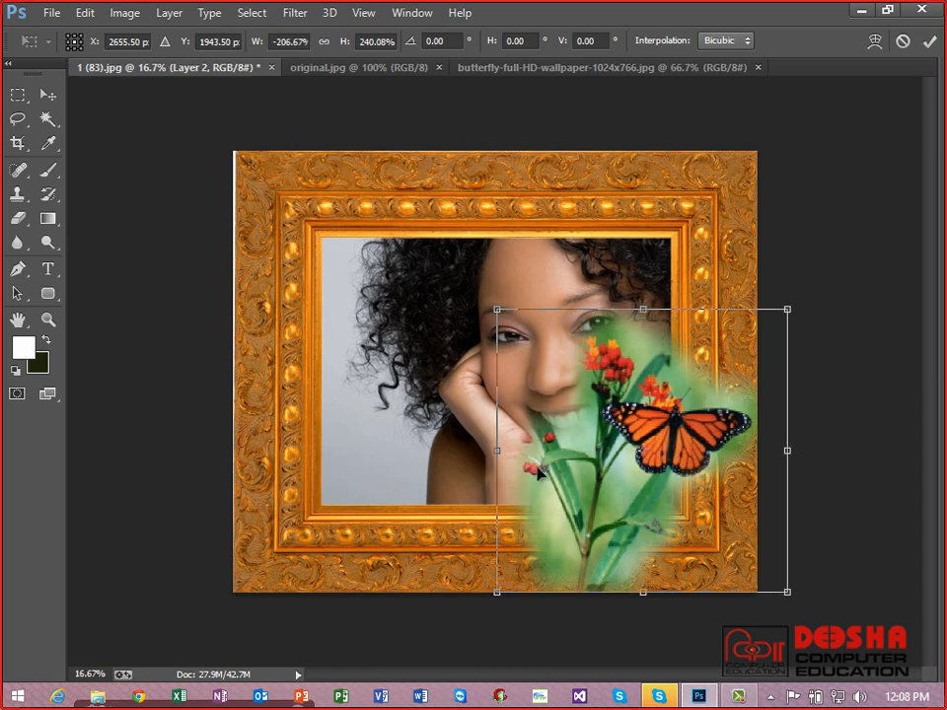
pyautogui.moveTo(539, 473); pyautogui.dragTo(341, 476)
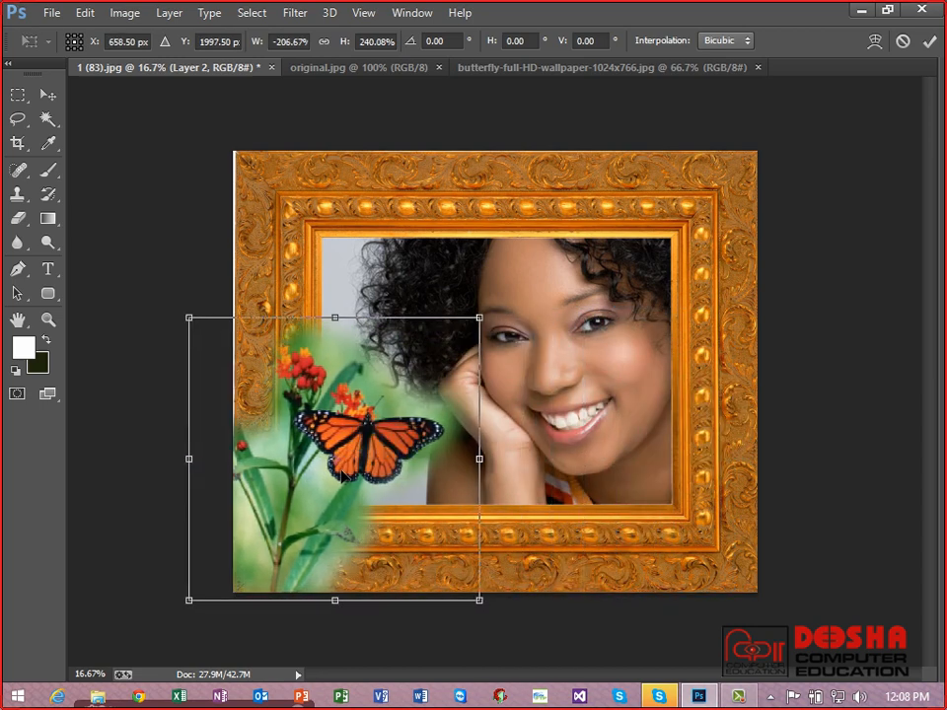
pyautogui.press('Return')
pyautogui.click(696, 432)
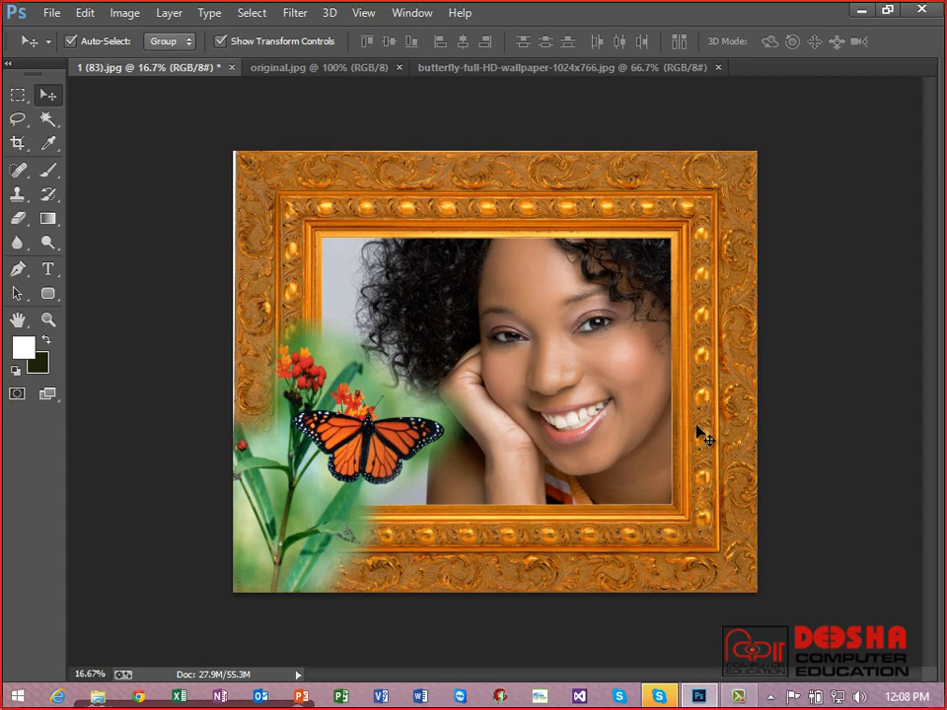
# Step: Create a new blank document 12 inches wide and 8 inches high
pyautogui.hotkey('ctrl', 'n')
pyautogui.press('Escape')
pyautogui.click(49, 13)
pyautogui.click(69, 34)
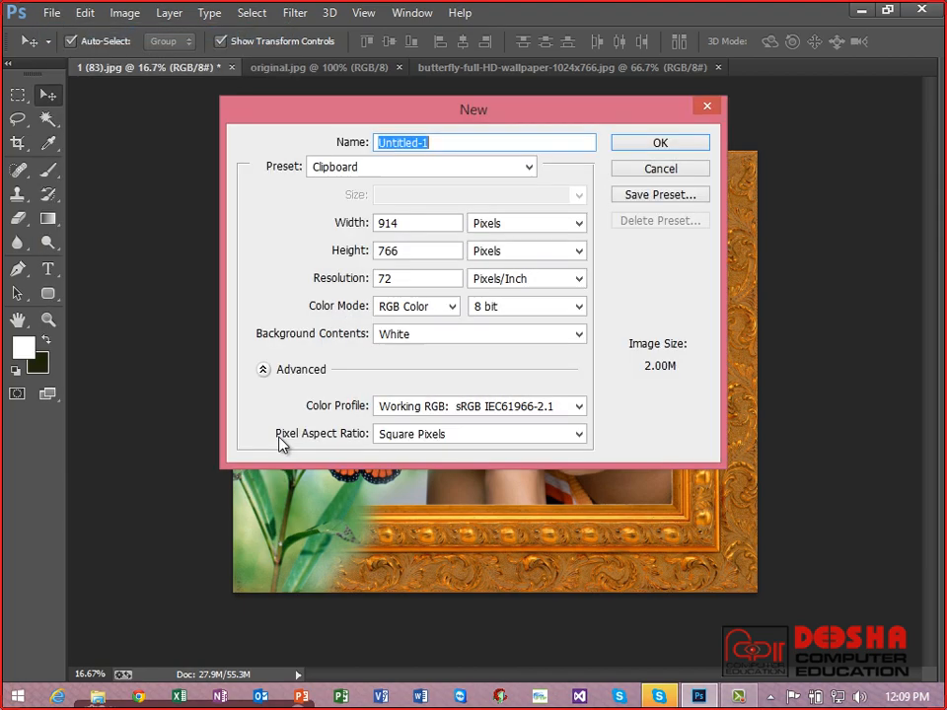
pyautogui.click(505, 224)
pyautogui.click(505, 256)
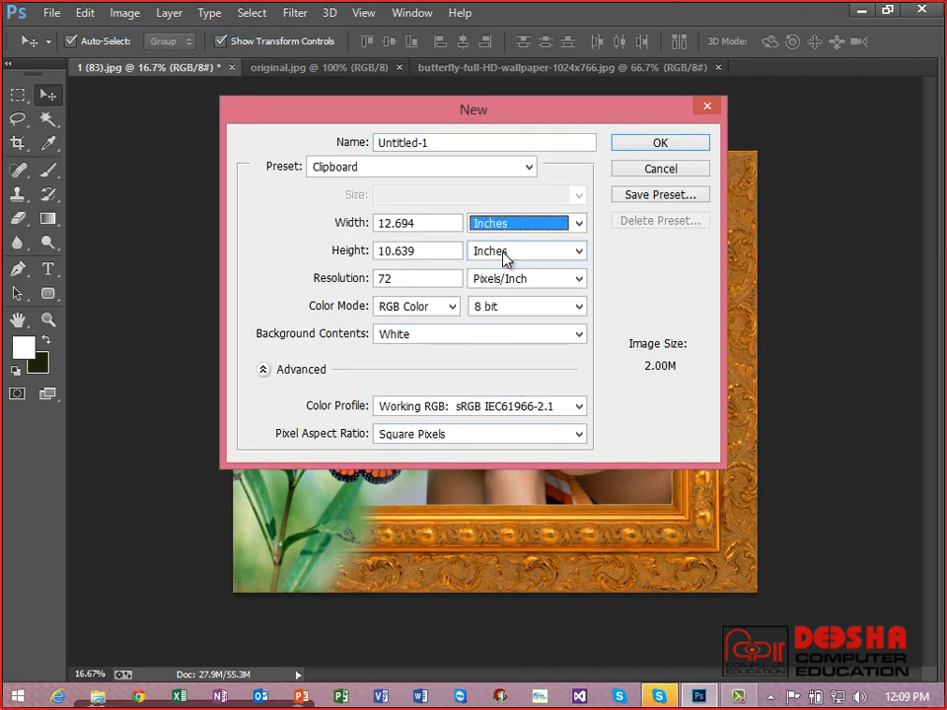
pyautogui.click(354, 226)
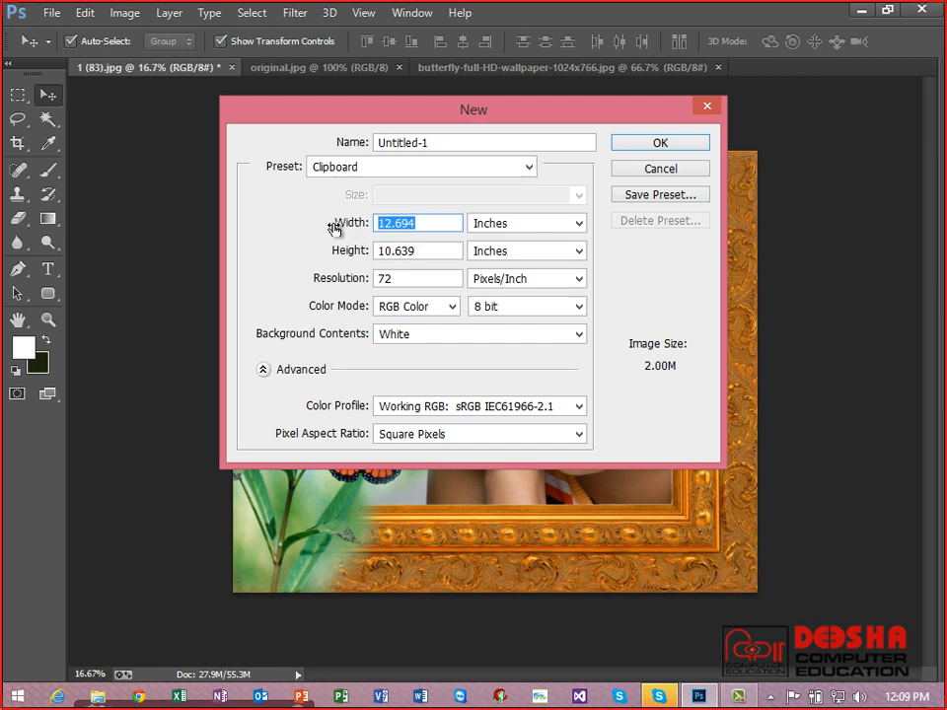
pyautogui.write('12')
pyautogui.press('Tab')
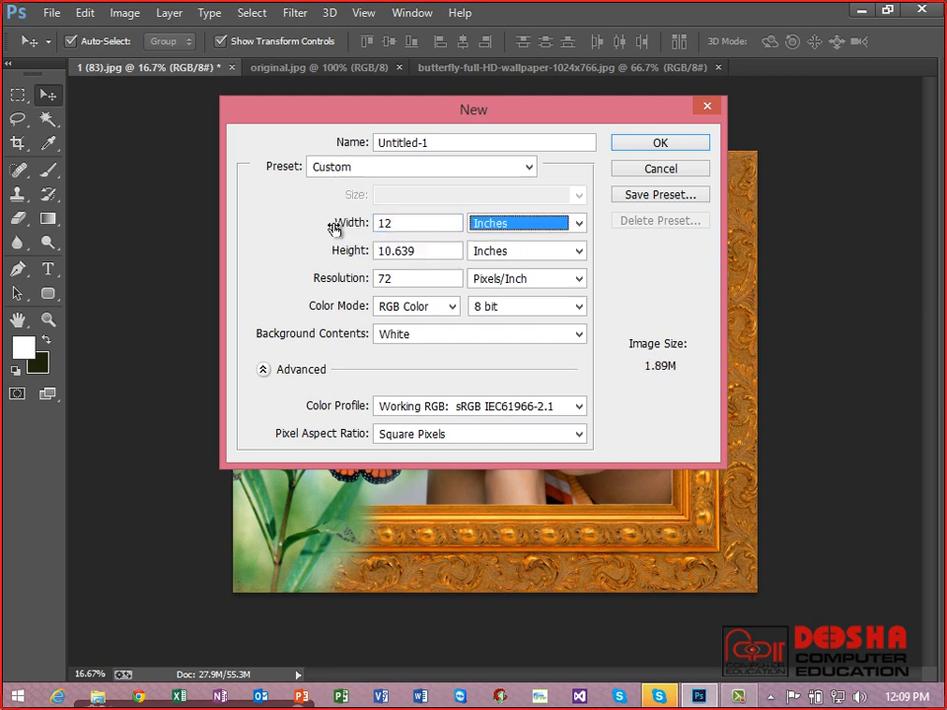
pyautogui.press('Tab')
pyautogui.write('8')
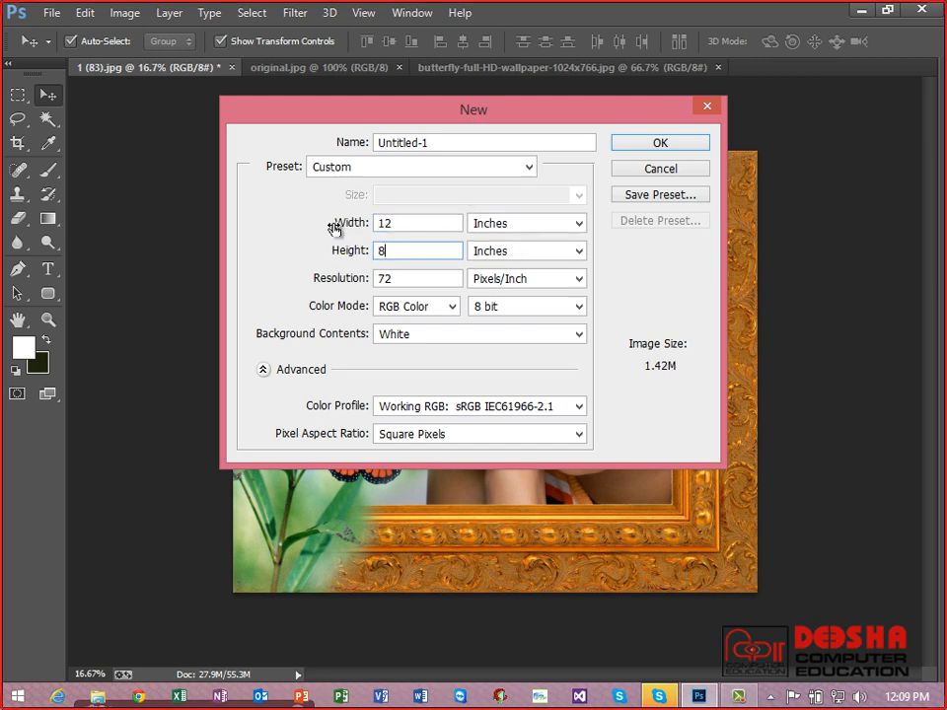
pyautogui.press('Return')
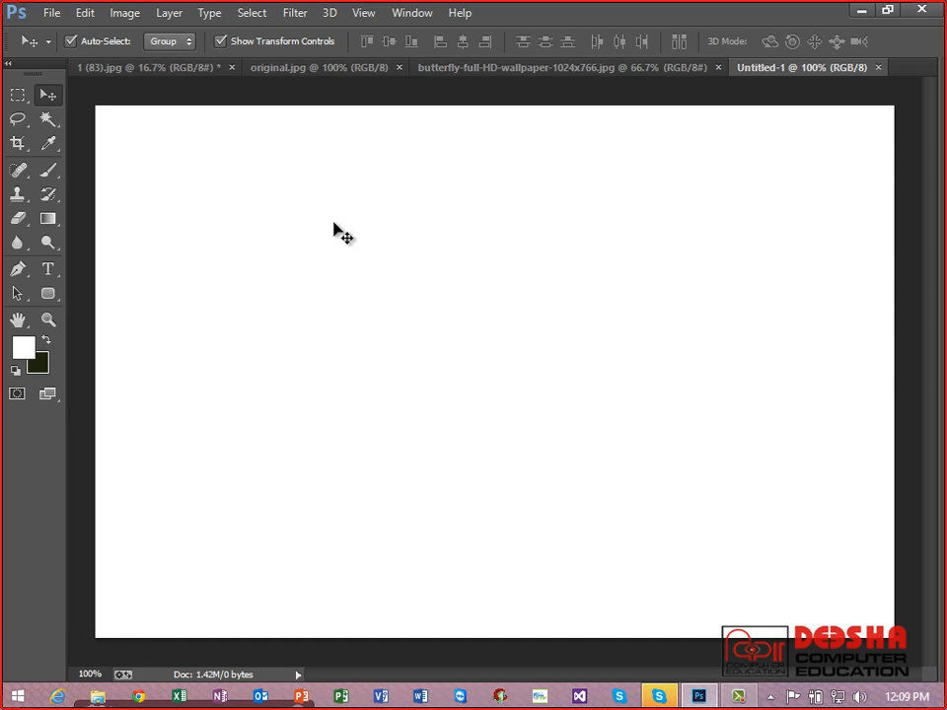
# Step: Open the frame images 1 (88) and 1 (90) together from the APANA BORDAR folder of the Session8 layer reference files
pyautogui.hotkey('ctrl', 'o')
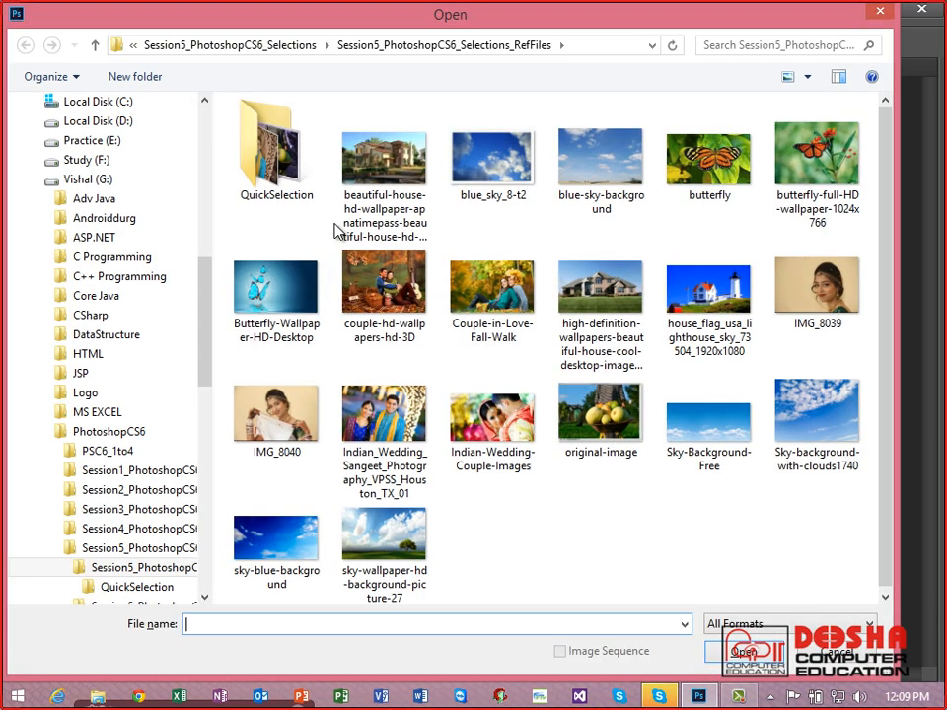
pyautogui.scroll(-6, 204, 352)
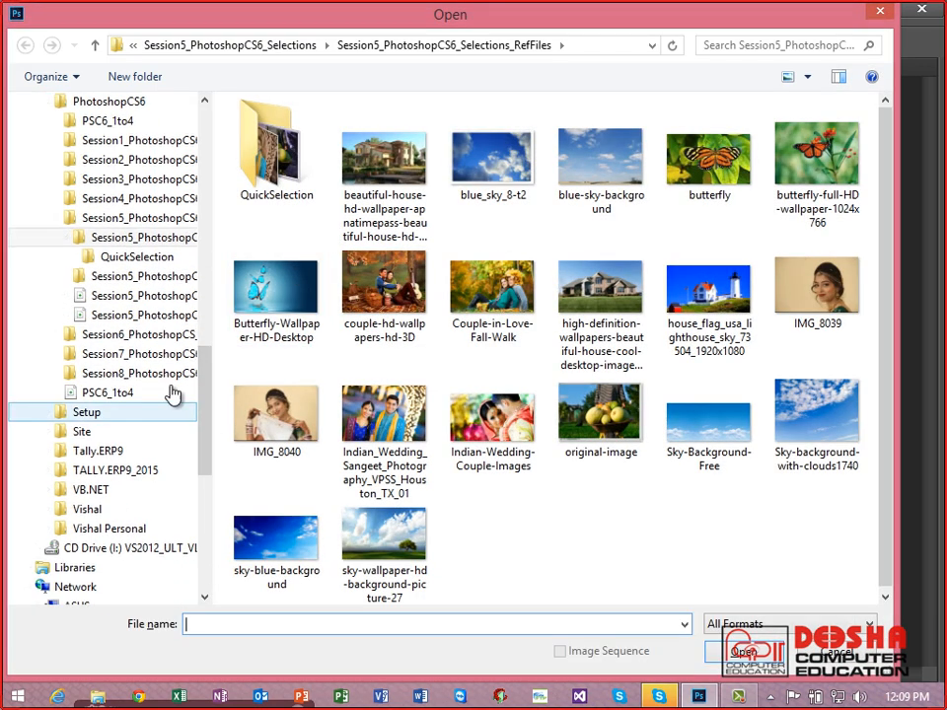
pyautogui.click(161, 374)
pyautogui.doubleClick(300, 133)
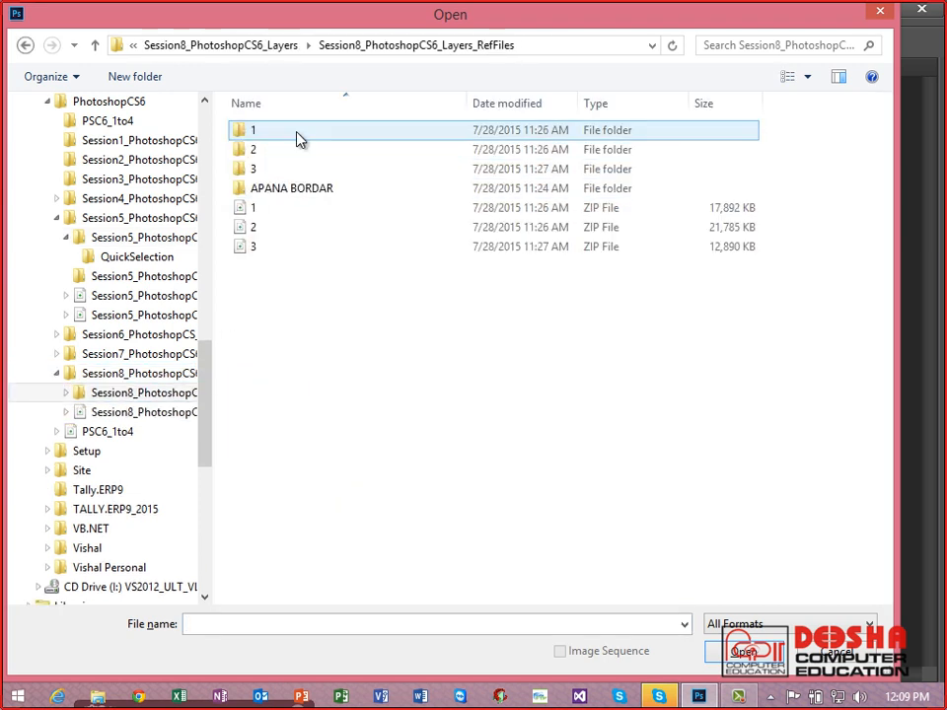
pyautogui.doubleClick(292, 189)
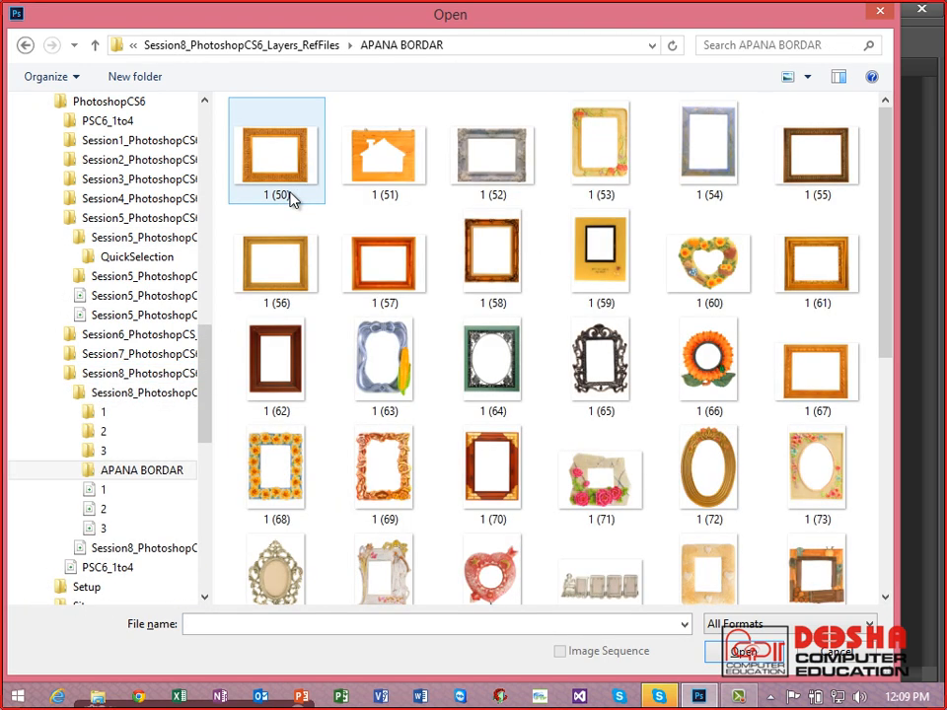
pyautogui.moveTo(890, 338); pyautogui.dragTo(884, 575)
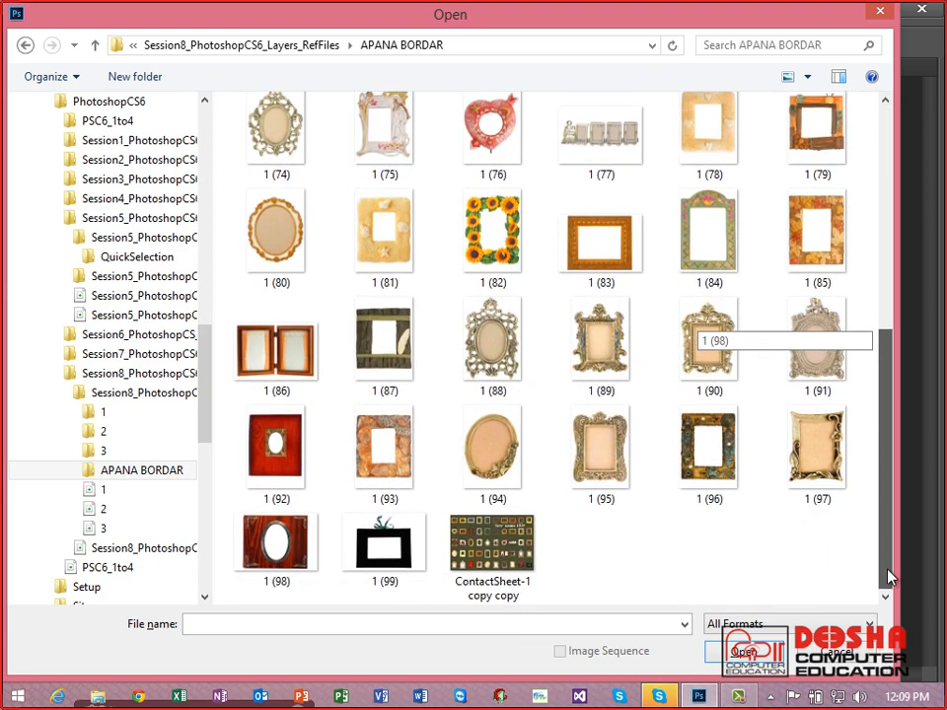
pyautogui.click(720, 351)
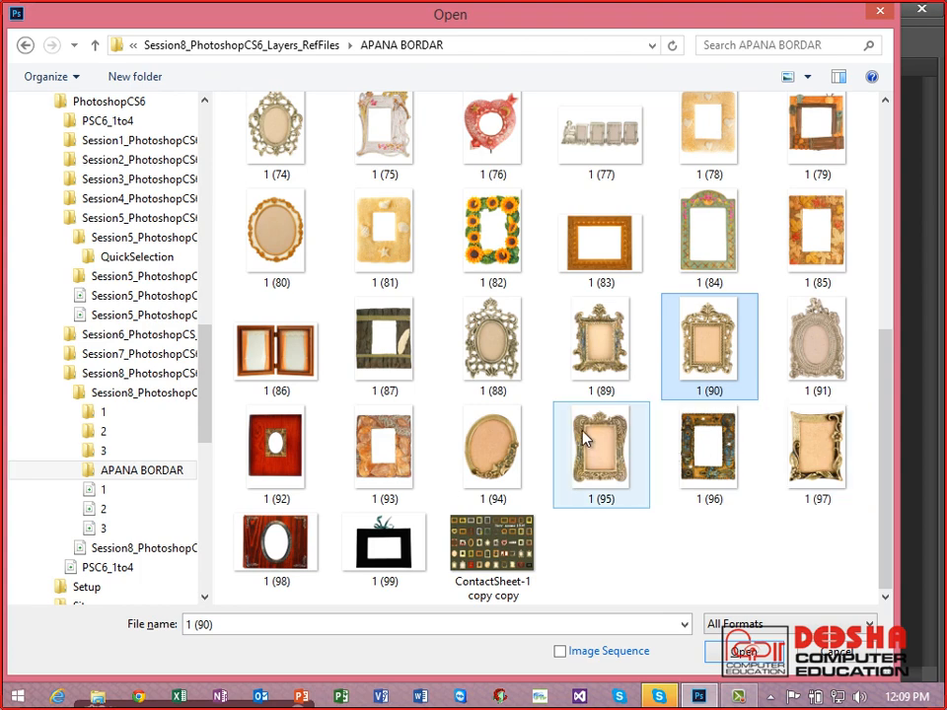
pyautogui.keyDown('ctrl'); pyautogui.click(483, 365); pyautogui.keyUp('ctrl')
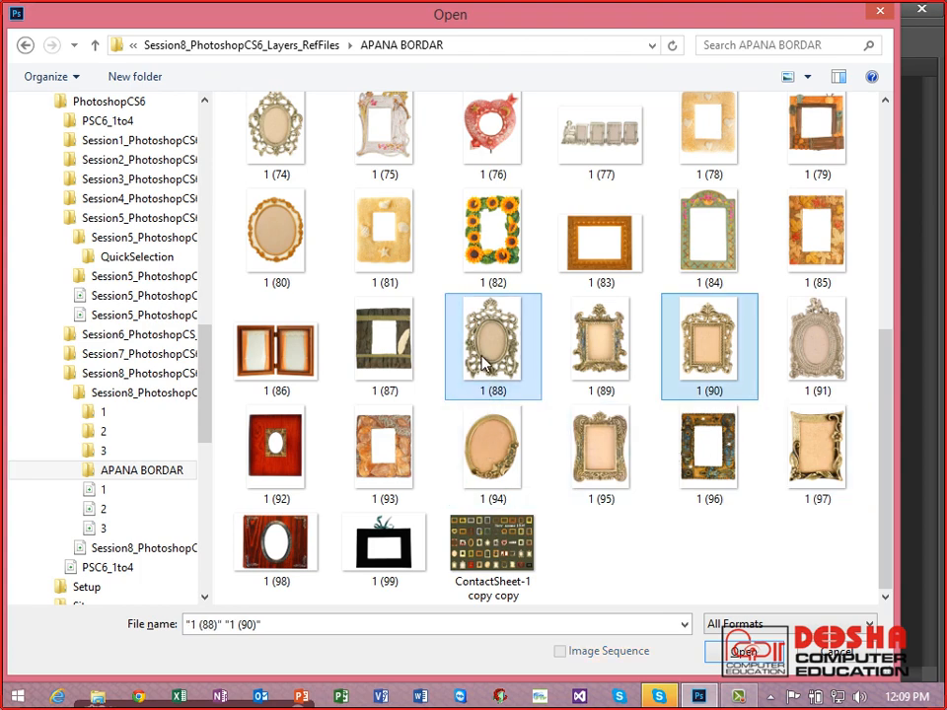
pyautogui.click(735, 651)
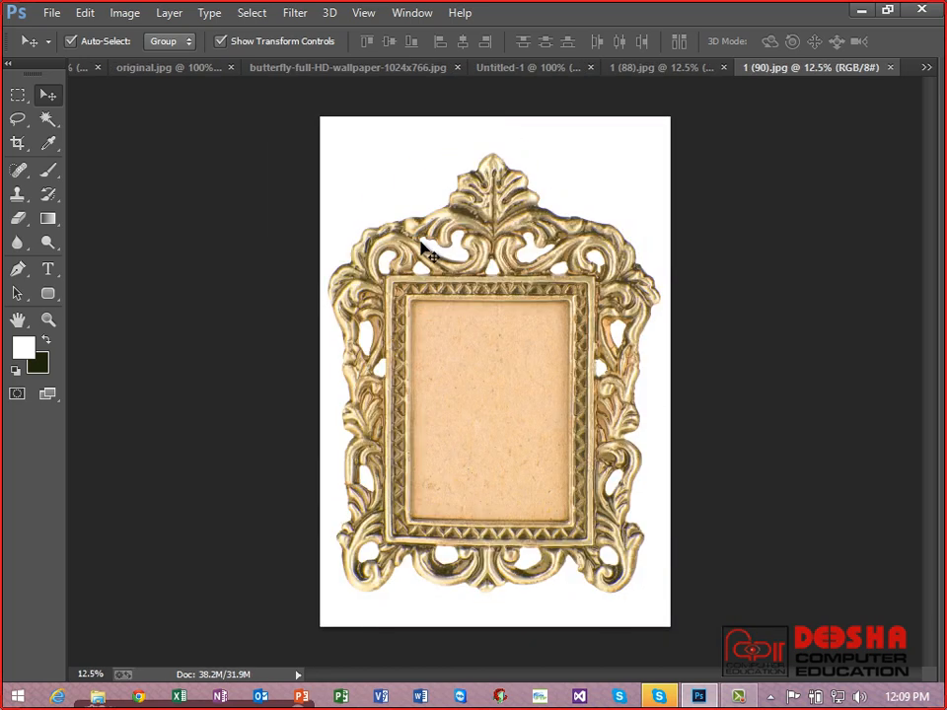
# Step: Close the composited frame document 1 (83).jpg without saving changes, and close the butterfly wallpaper image
pyautogui.hotkey('ctrl', 'Tab')
pyautogui.hotkey('ctrl', 'Tab')
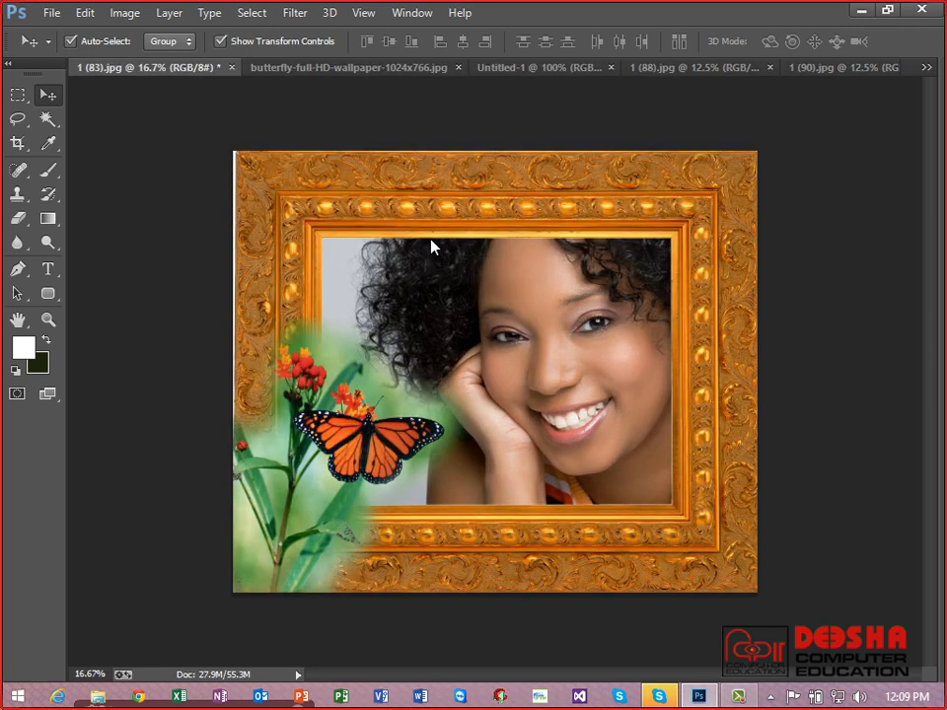
pyautogui.hotkey('ctrl', 'w')
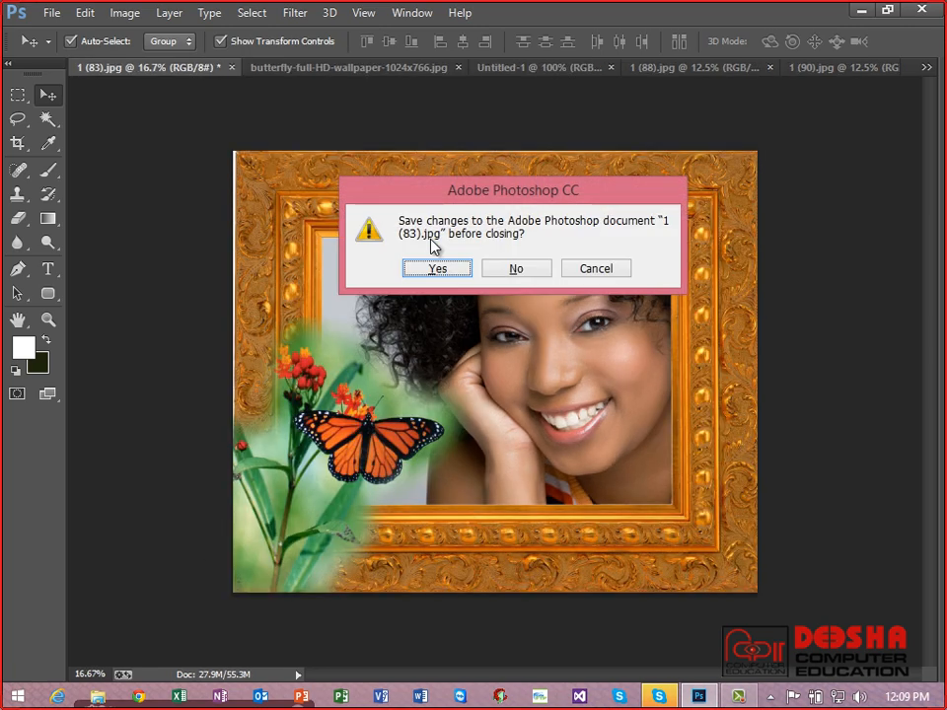
pyautogui.press('n')
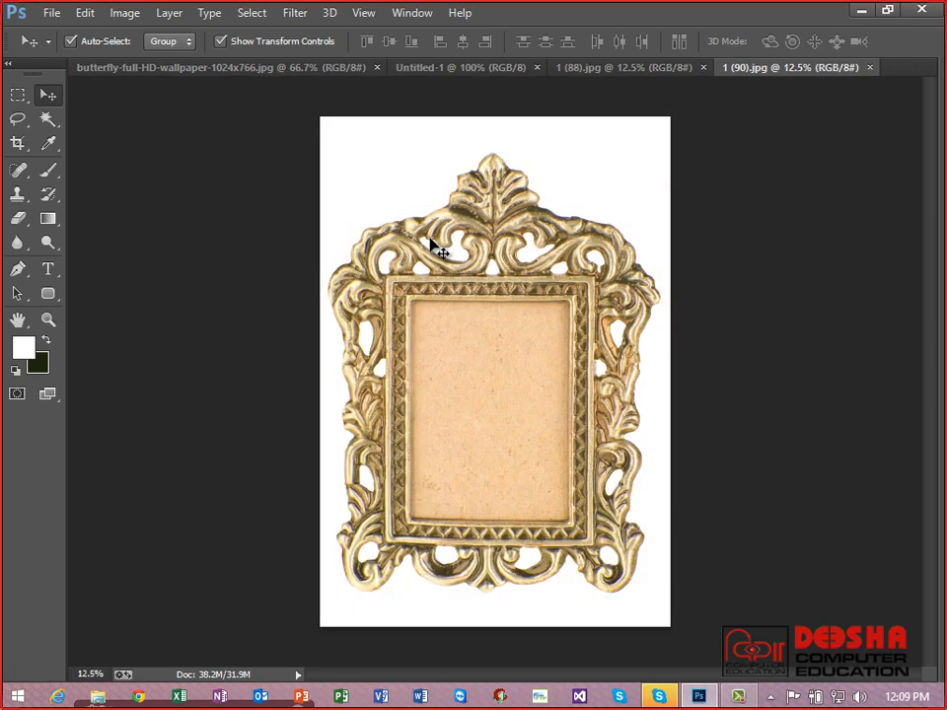
pyautogui.hotkey('ctrl', 'Tab')
pyautogui.hotkey('ctrl', 'w')
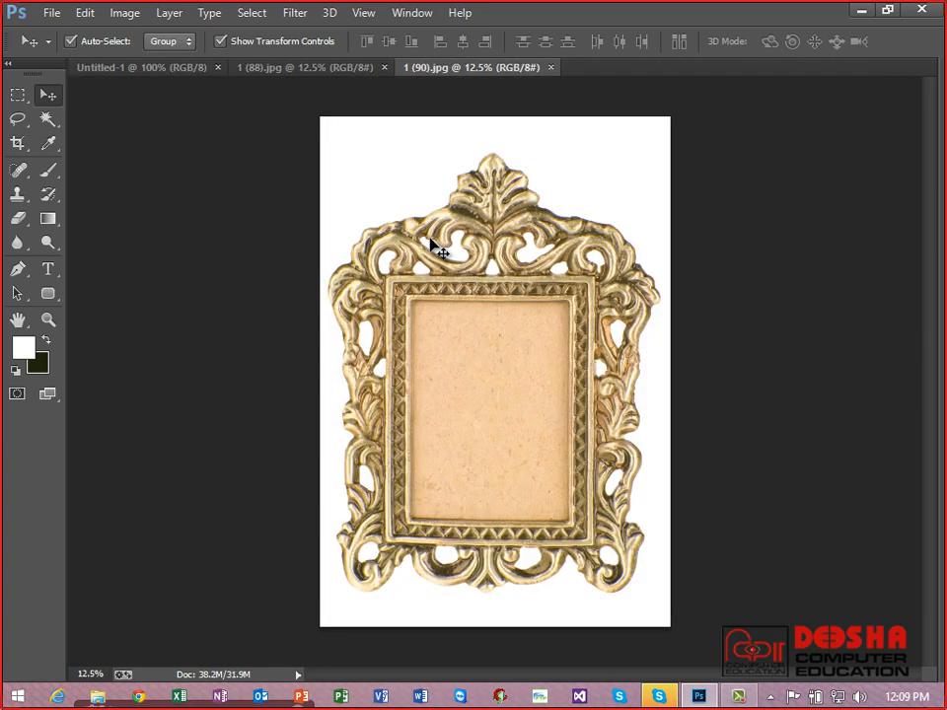
# Step: In 1 (88).jpg, select the white background with the Magic Wand and invert the selection to isolate the oval frame
pyautogui.hotkey('ctrl', 'Tab')
pyautogui.hotkey('ctrl', 'Tab')
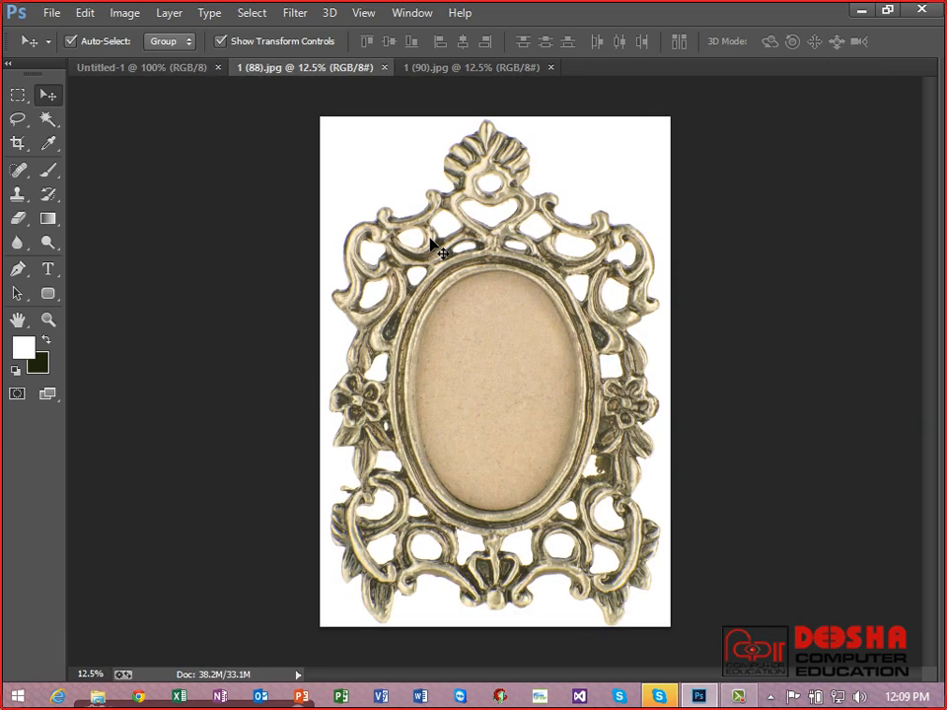
pyautogui.click(47, 122)
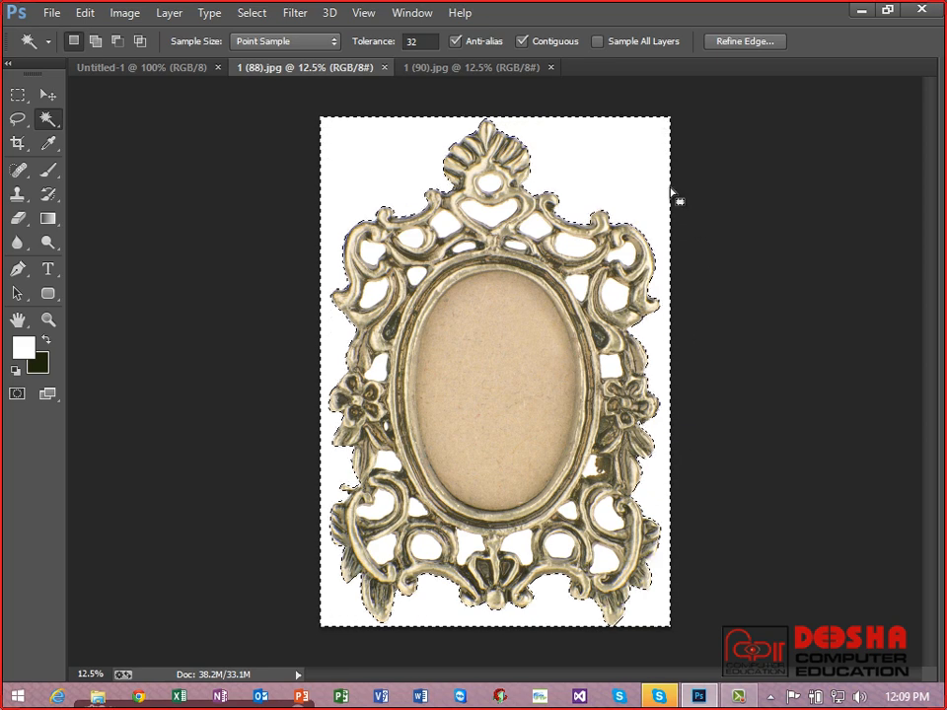
pyautogui.click(244, 21)
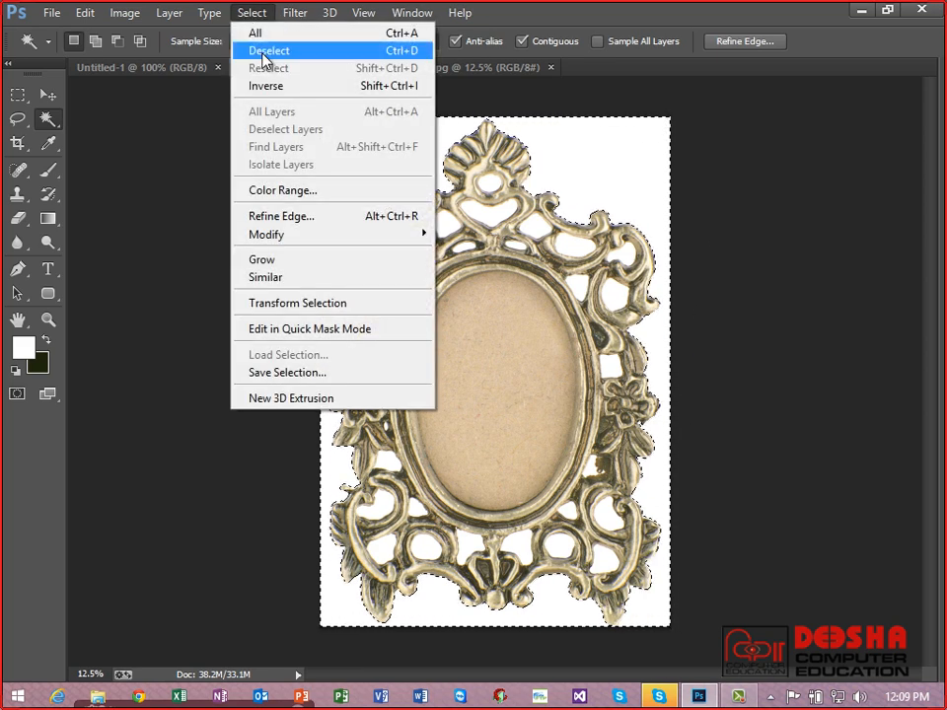
pyautogui.click(275, 91)
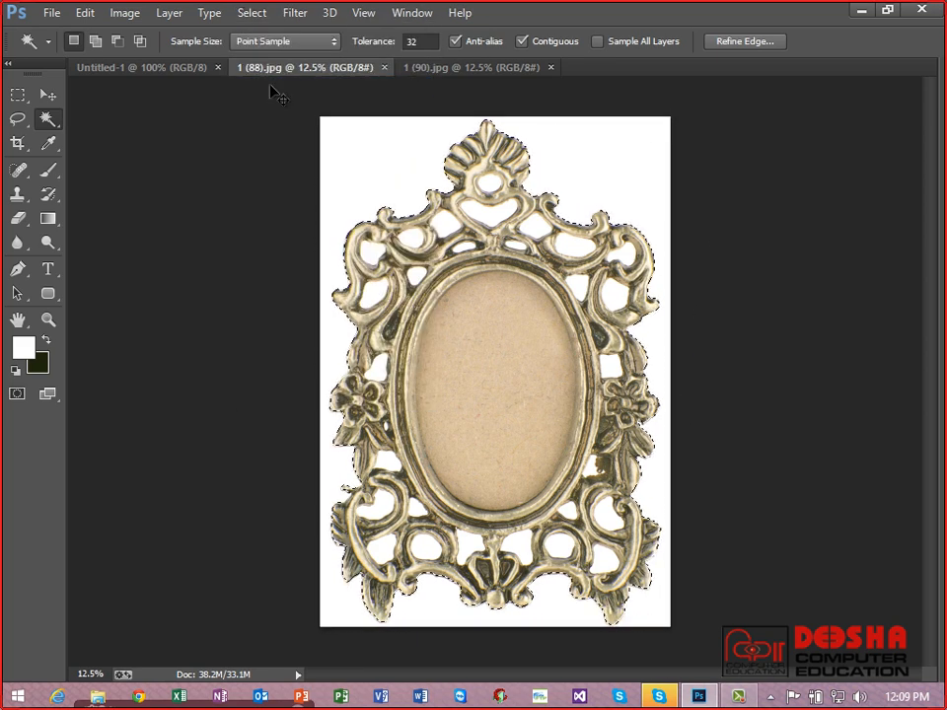
# Step: Copy the selected oval frame and paste it twice as new layers into Untitled-1
pyautogui.hotkey('ctrl', 'Tab')
pyautogui.hotkey('ctrl', 'Tab')
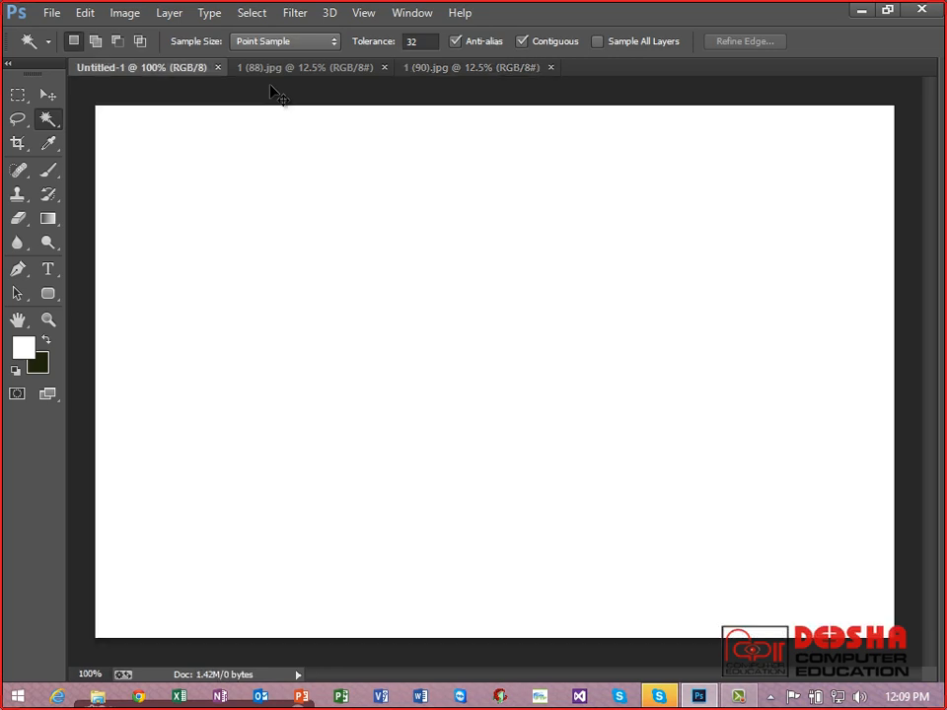
pyautogui.hotkey('ctrl', 'v')
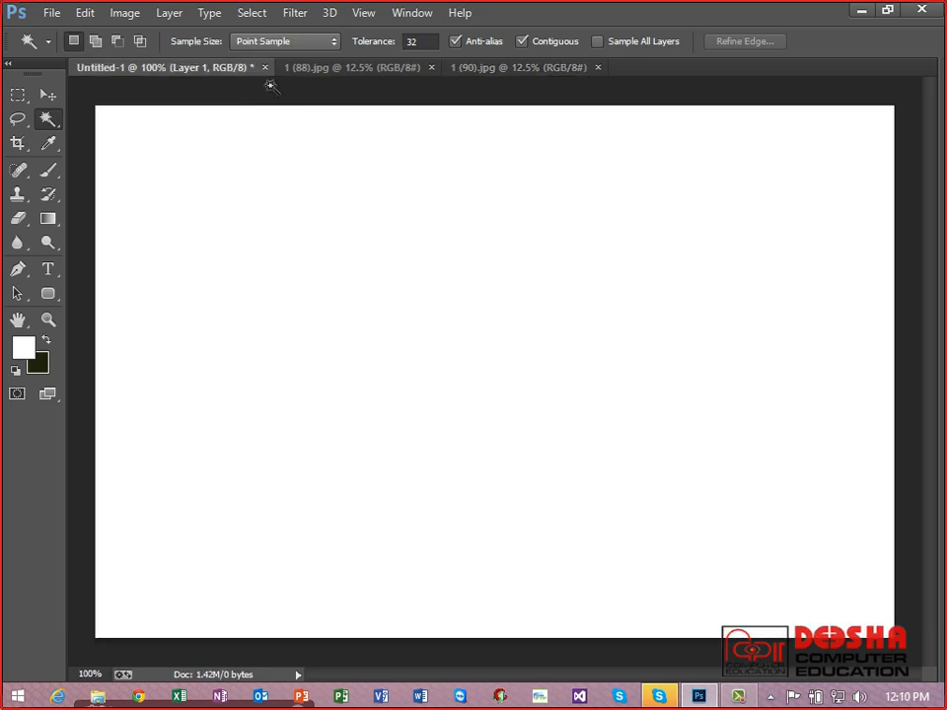
pyautogui.click(46, 94)
pyautogui.click(85, 13)
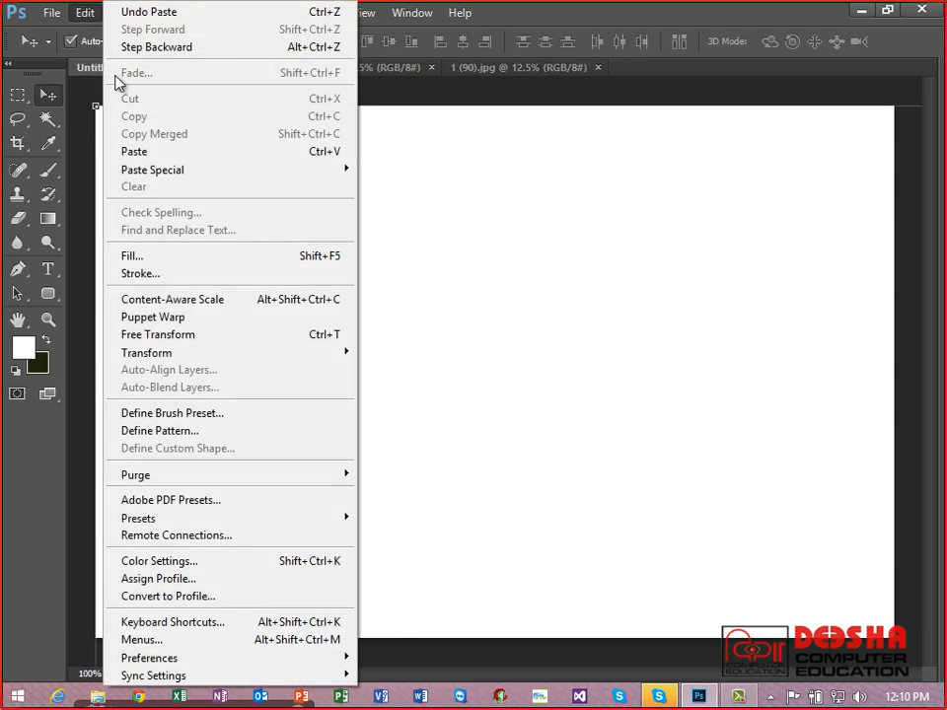
pyautogui.click(143, 153)
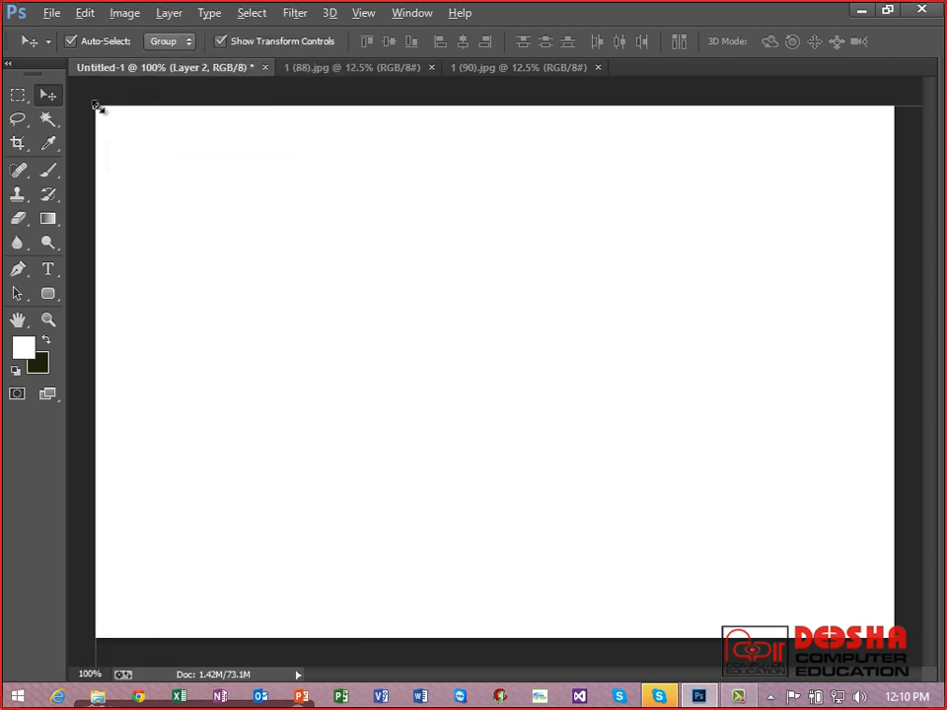
# Step: Scale the upper oval frame layer to about 9.4%, rotate it -3.35°, and place it on the left half of the canvas
pyautogui.moveTo(95, 106); pyautogui.dragTo(250, 190)
pyautogui.moveTo(102, 162); pyautogui.dragTo(318, 203)
pyautogui.moveTo(194, 174); pyautogui.dragTo(442, 546)
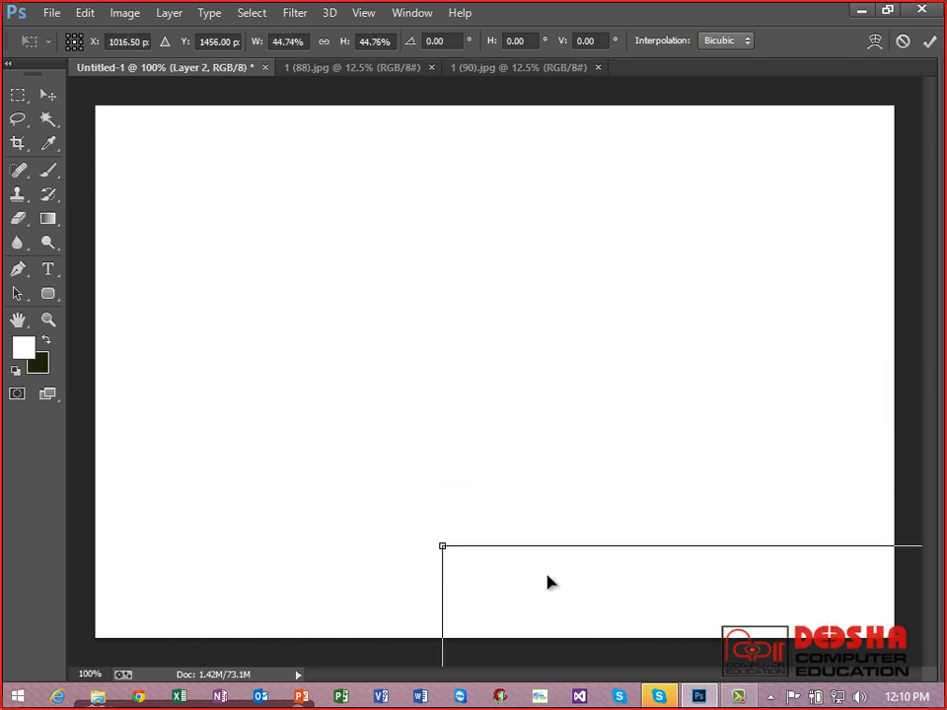
pyautogui.moveTo(550, 581); pyautogui.dragTo(276, 235)
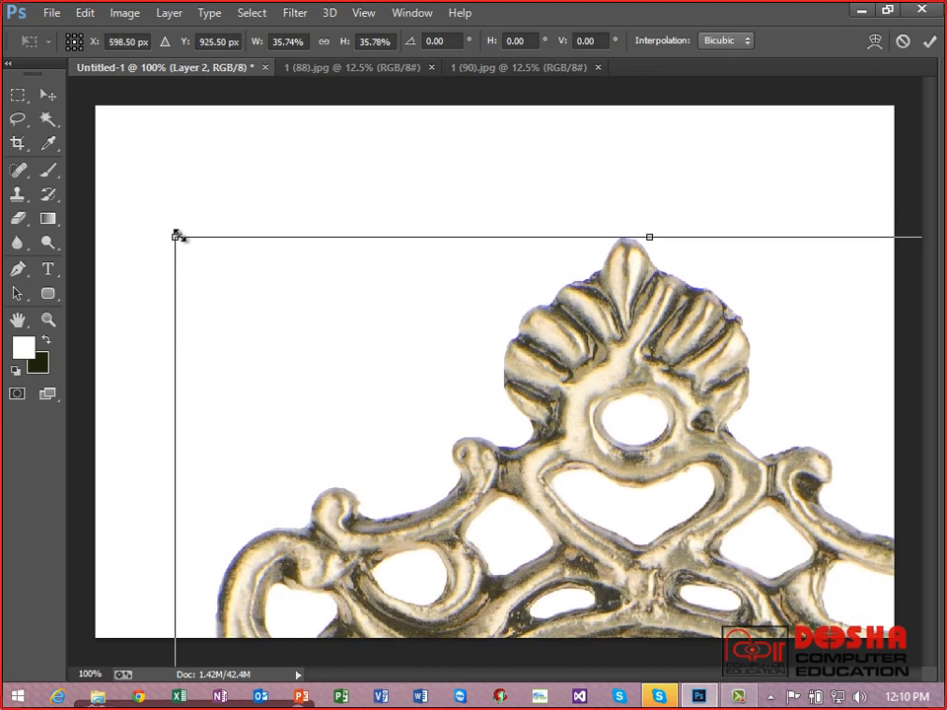
pyautogui.moveTo(177, 237); pyautogui.dragTo(391, 471)
pyautogui.moveTo(539, 580); pyautogui.dragTo(257, 390)
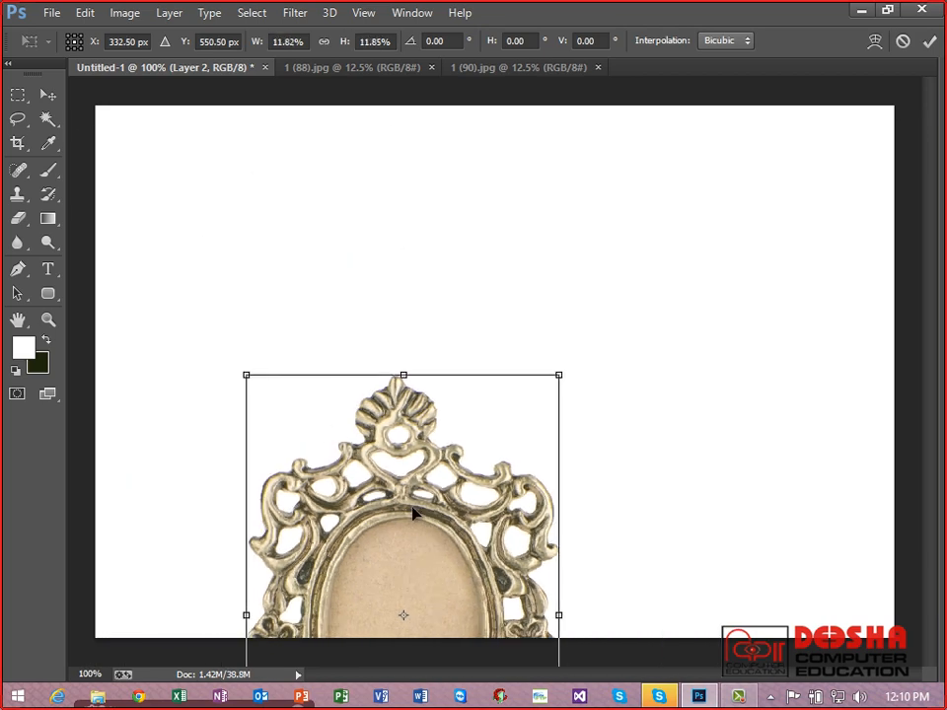
pyautogui.moveTo(409, 503); pyautogui.dragTo(278, 274)
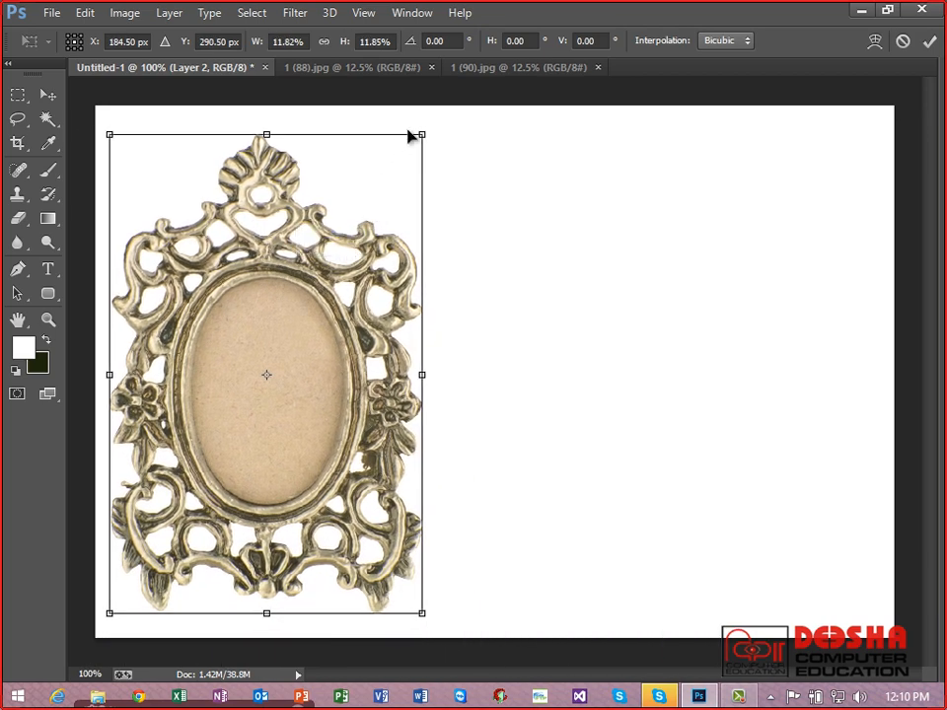
pyautogui.moveTo(418, 132); pyautogui.dragTo(389, 145)
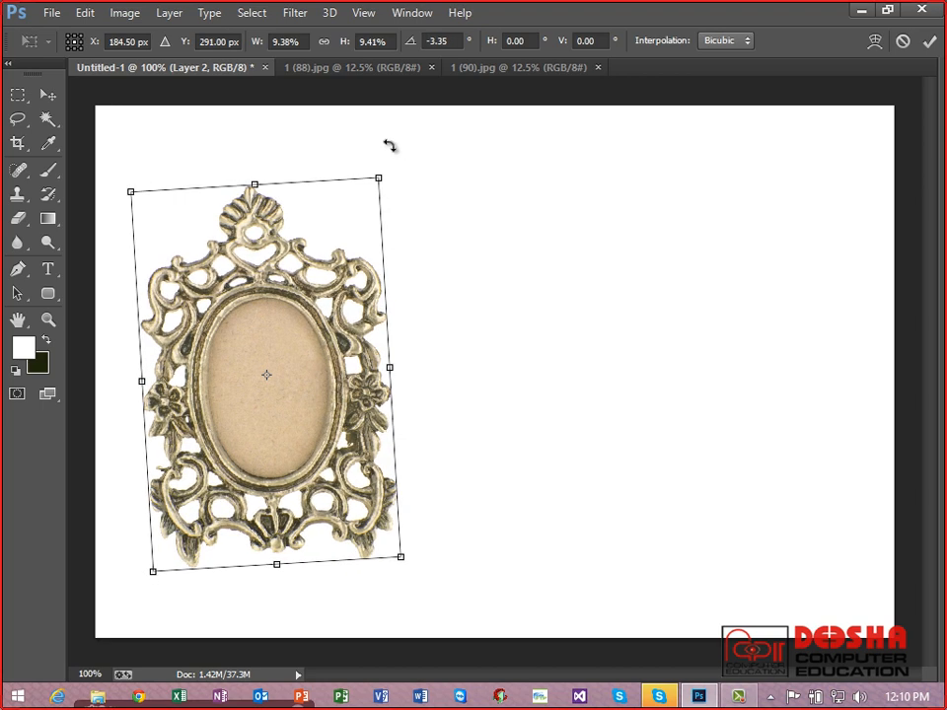
pyautogui.press('Return')
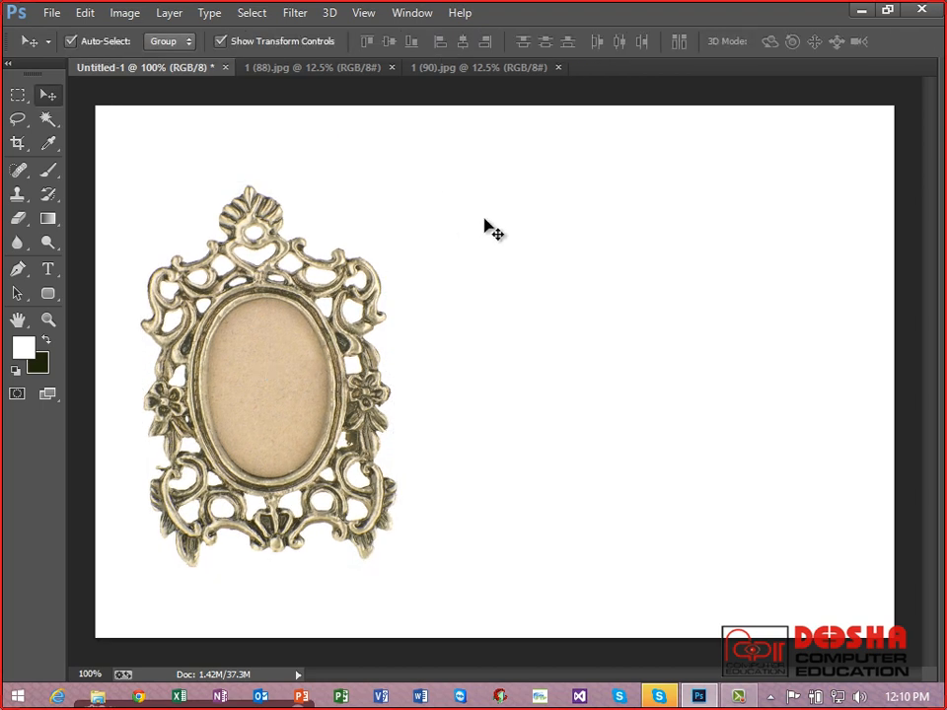
# Step: Close the source frame images 1 (88).jpg and 1 (90).jpg, keeping Untitled-1 open
pyautogui.hotkey('ctrl', 'Tab')
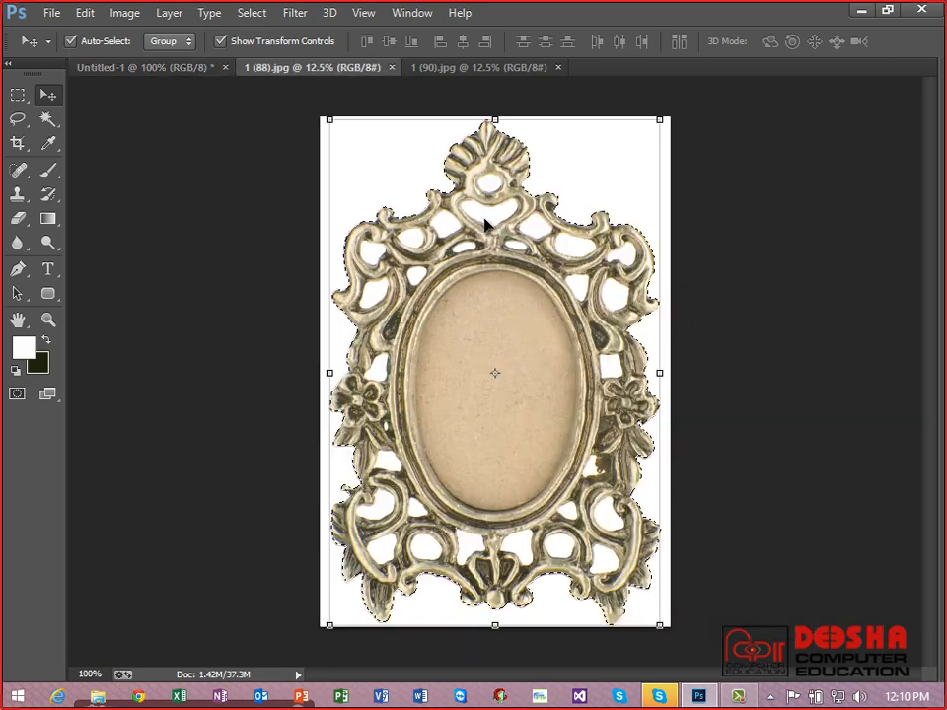
pyautogui.hotkey('ctrl', 'w')
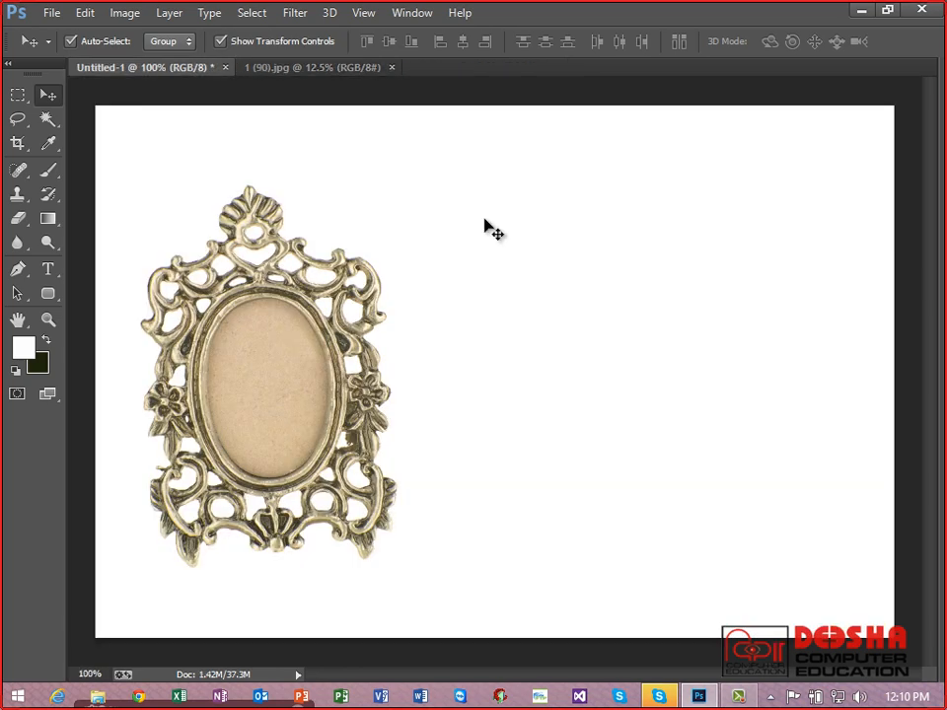
pyautogui.hotkey('ctrl', 'Tab')
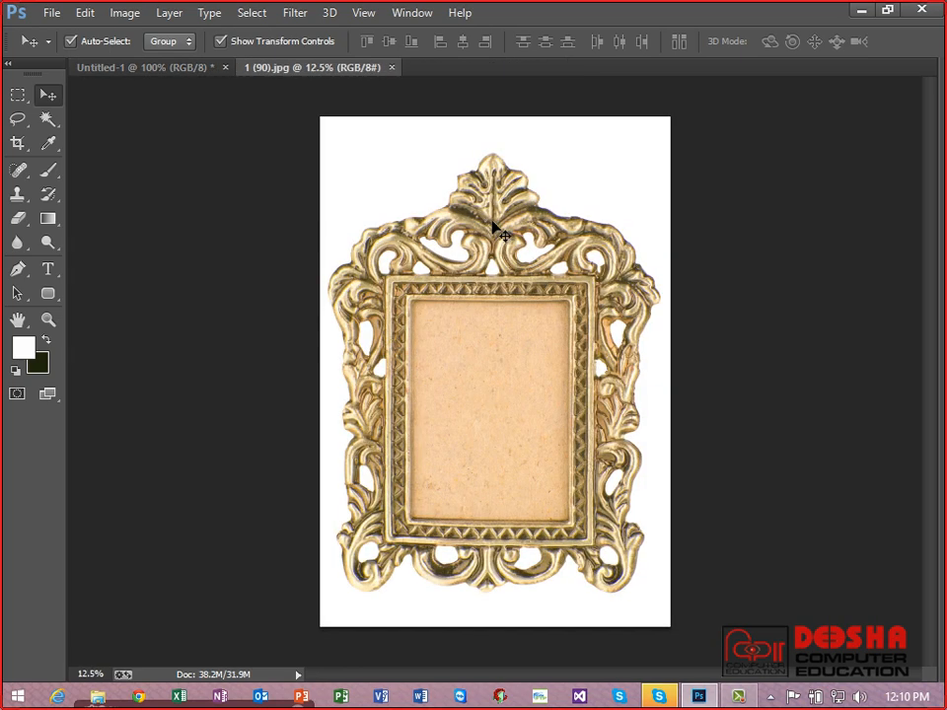
pyautogui.hotkey('ctrl', 'w')
# Step: Open the sunflower frame image 1 (66) from the APANA BORDAR folder
pyautogui.hotkey('ctrl', 'o')
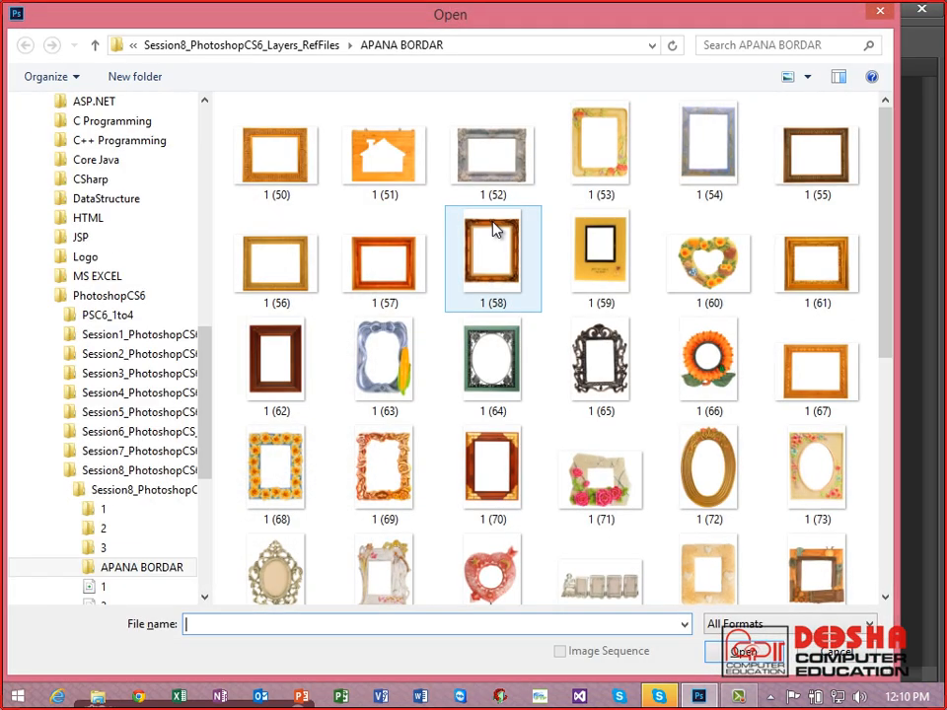
pyautogui.click(732, 416)
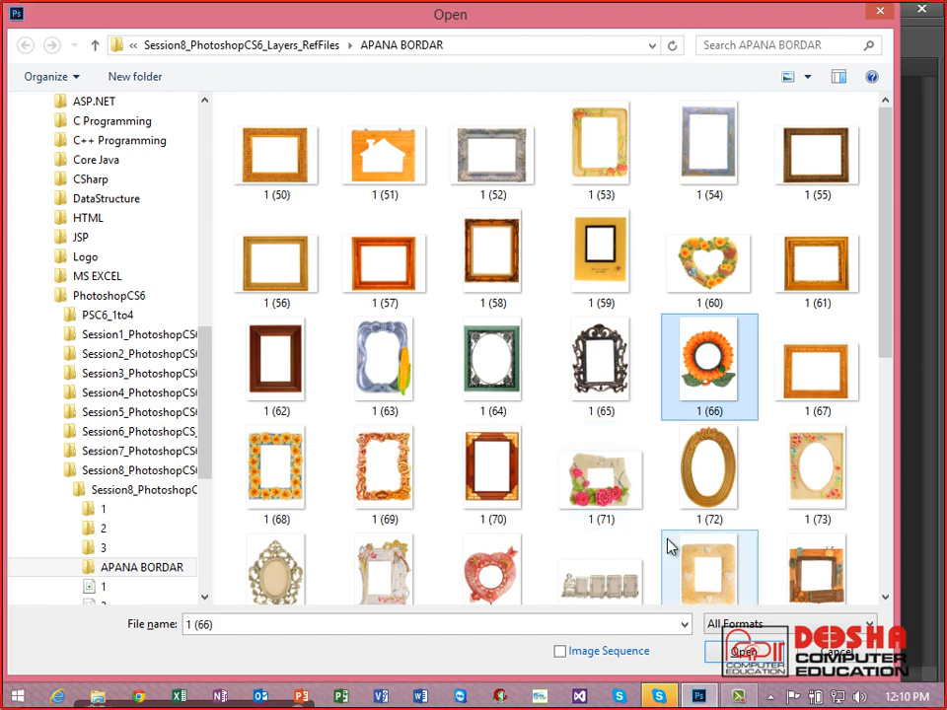
pyautogui.click(742, 651)
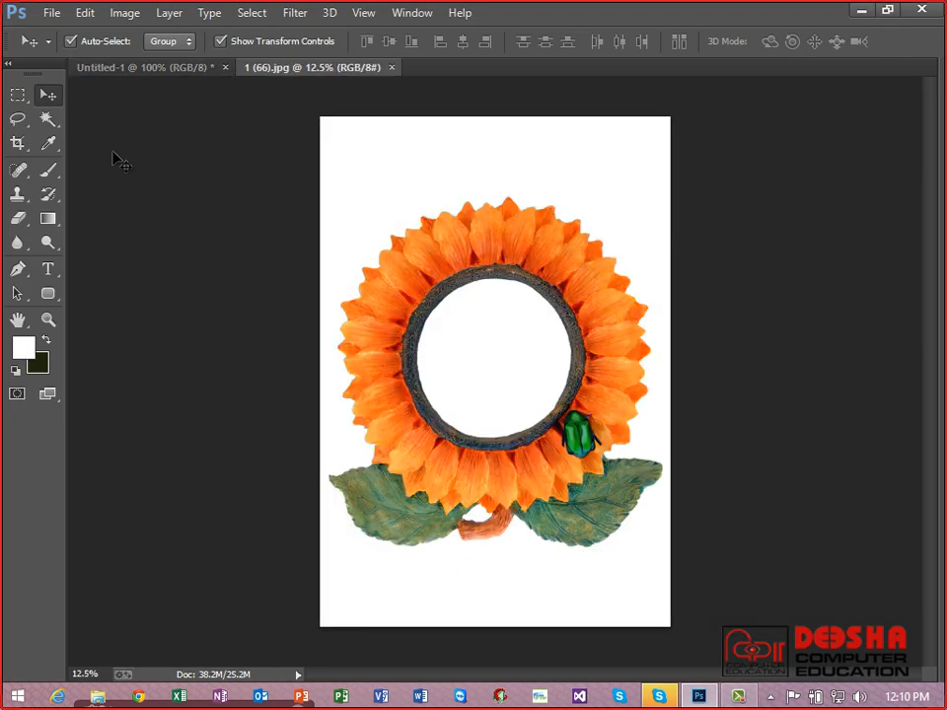
# Step: Isolate the sunflower frame by Magic Wand selecting its white background and inverting, and copy it into Untitled-1 as a new layer
pyautogui.click(47, 119)
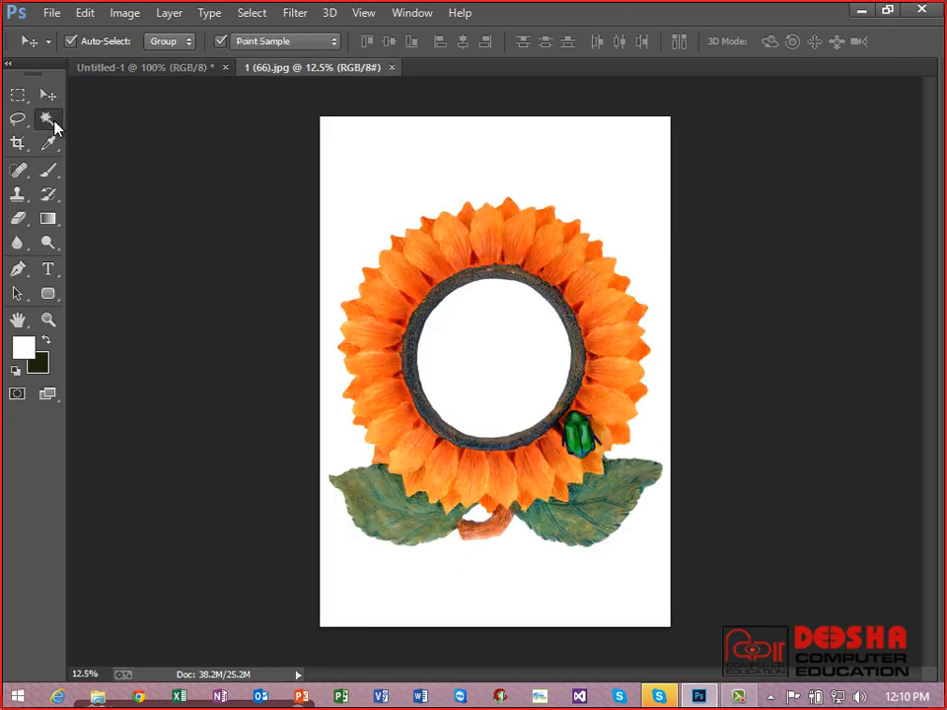
pyautogui.click(390, 150)
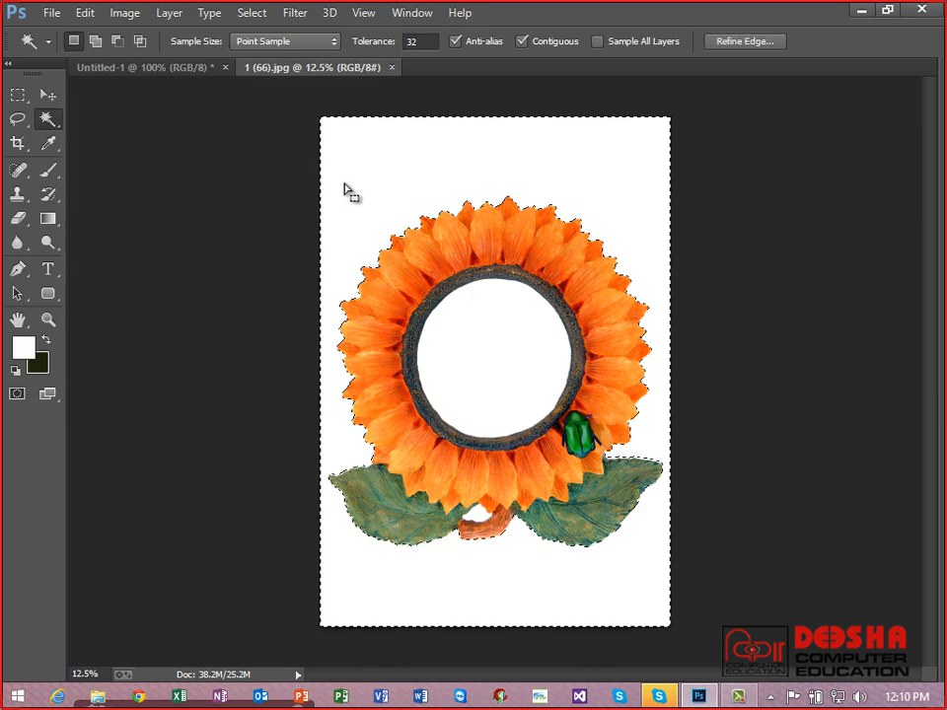
pyautogui.click(249, 18)
pyautogui.click(267, 89)
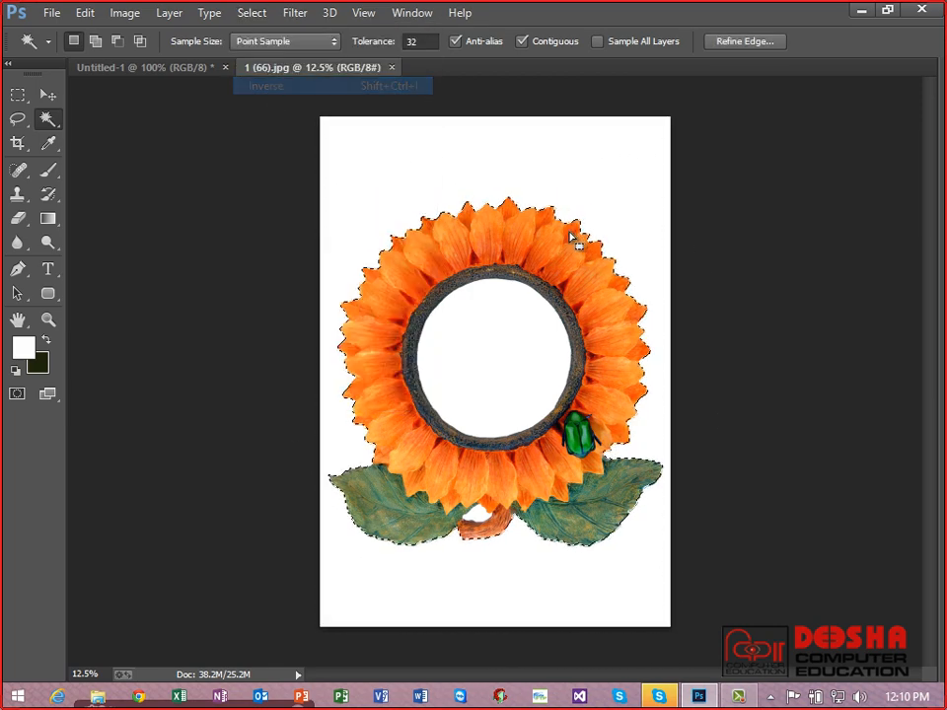
pyautogui.hotkey('ctrl', 'Tab')
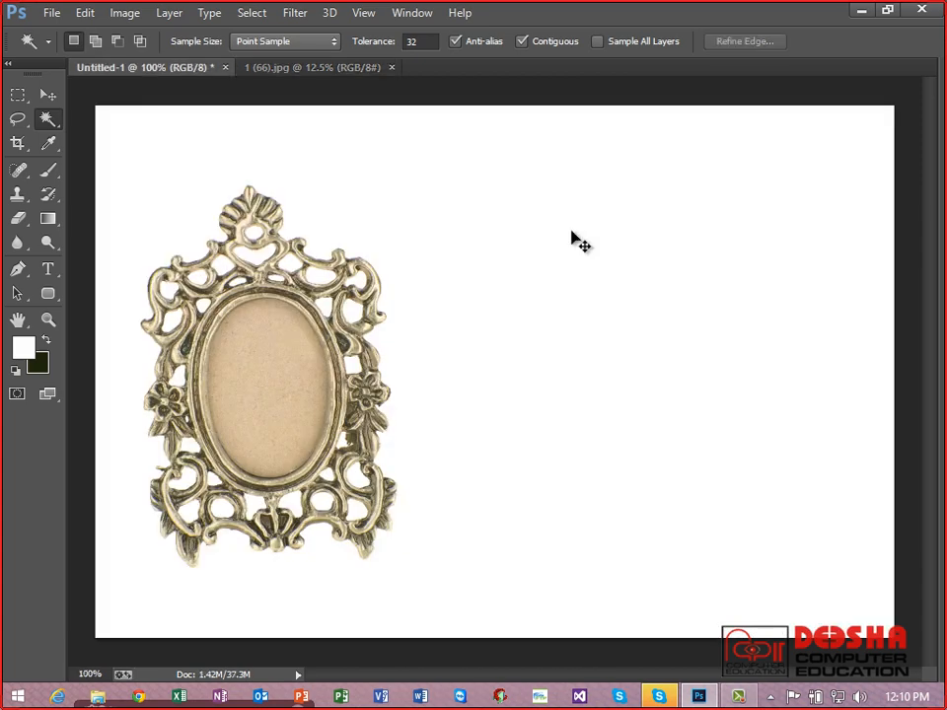
pyautogui.hotkey('ctrl', 'v')
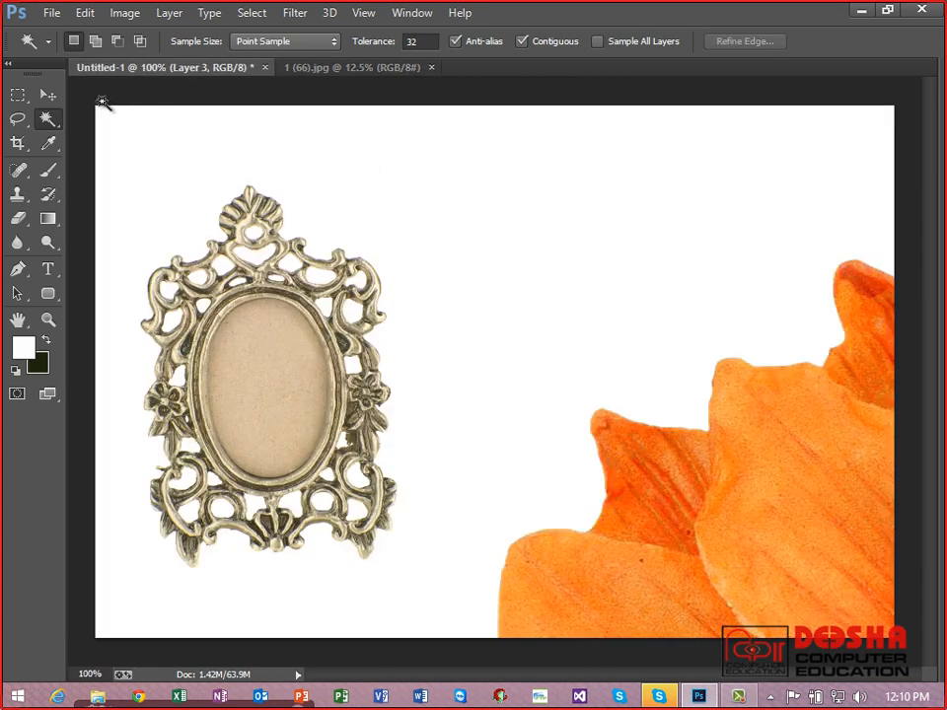
# Step: Reduce the sunflower layer to 16.53%, place it beside the oval frame, and enlarge it toward the upper right to nearly the canvas height
pyautogui.click(50, 95)
pyautogui.moveTo(94, 106); pyautogui.dragTo(639, 518)
pyautogui.moveTo(572, 472)
pyautogui.mouseDown()
pyautogui.moveTo(374, 162)
pyautogui.moveTo(213, 117)
pyautogui.moveTo(313, 187)
pyautogui.moveTo(577, 463)
pyautogui.mouseUp()
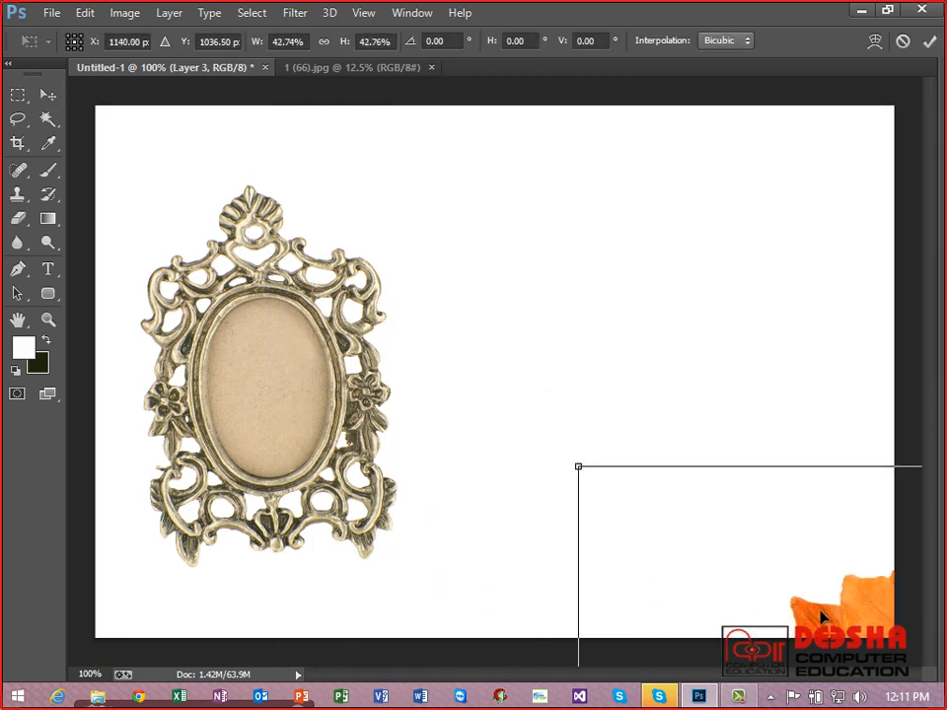
pyautogui.moveTo(759, 562); pyautogui.dragTo(367, 197)
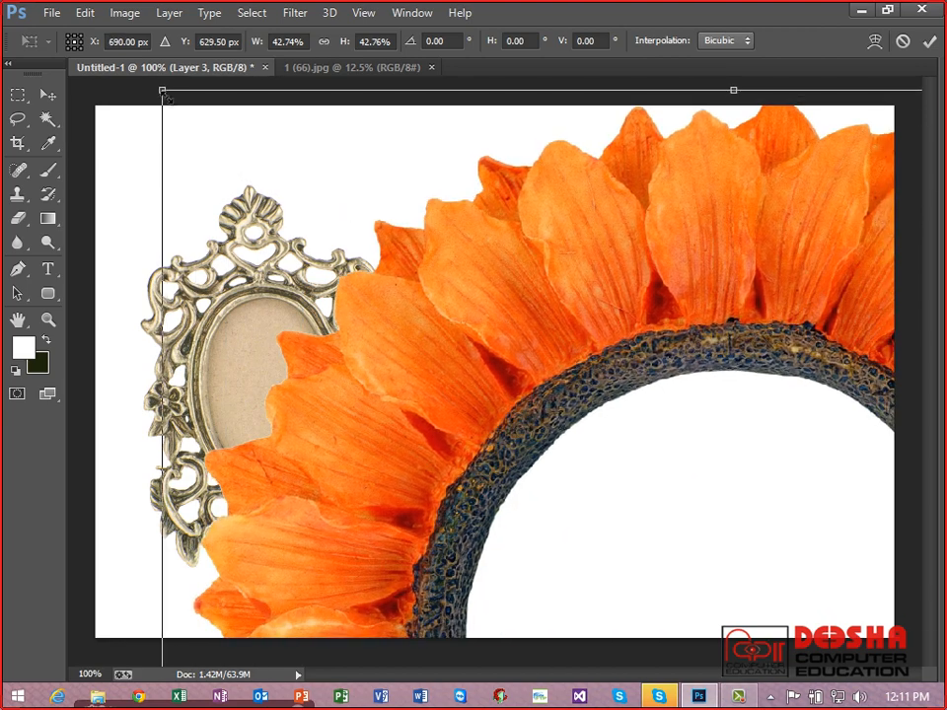
pyautogui.moveTo(208, 137); pyautogui.dragTo(567, 441)
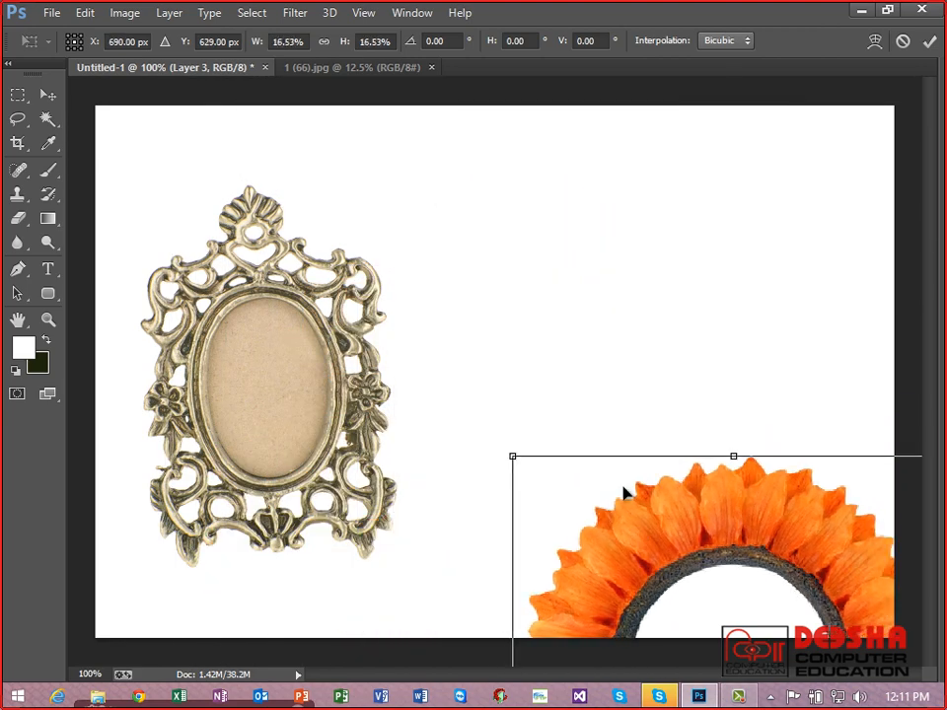
pyautogui.moveTo(624, 492); pyautogui.dragTo(507, 257)
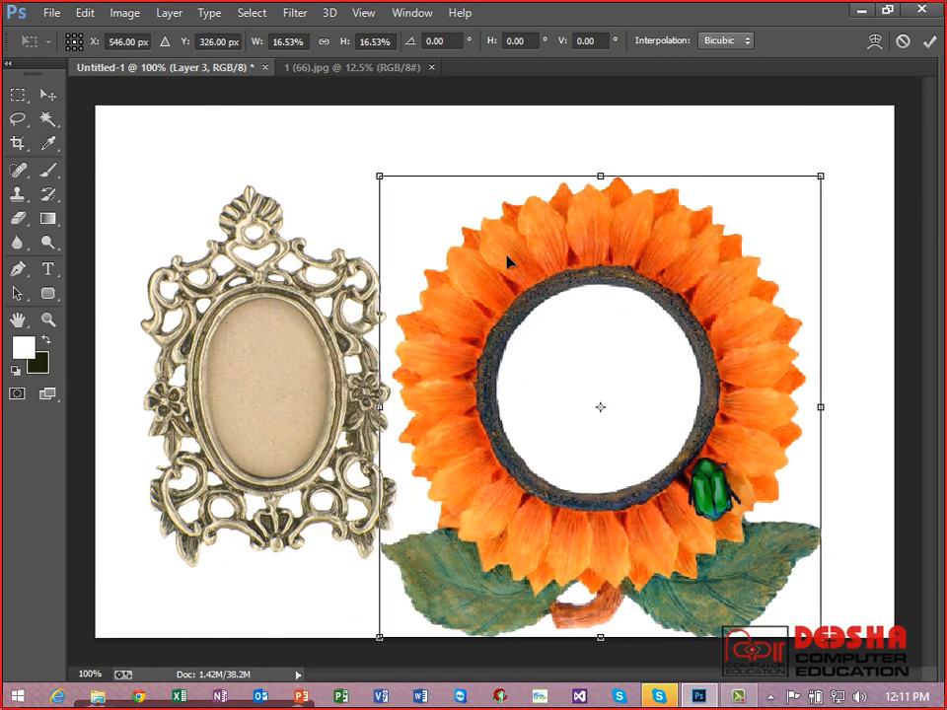
pyautogui.press('Return')
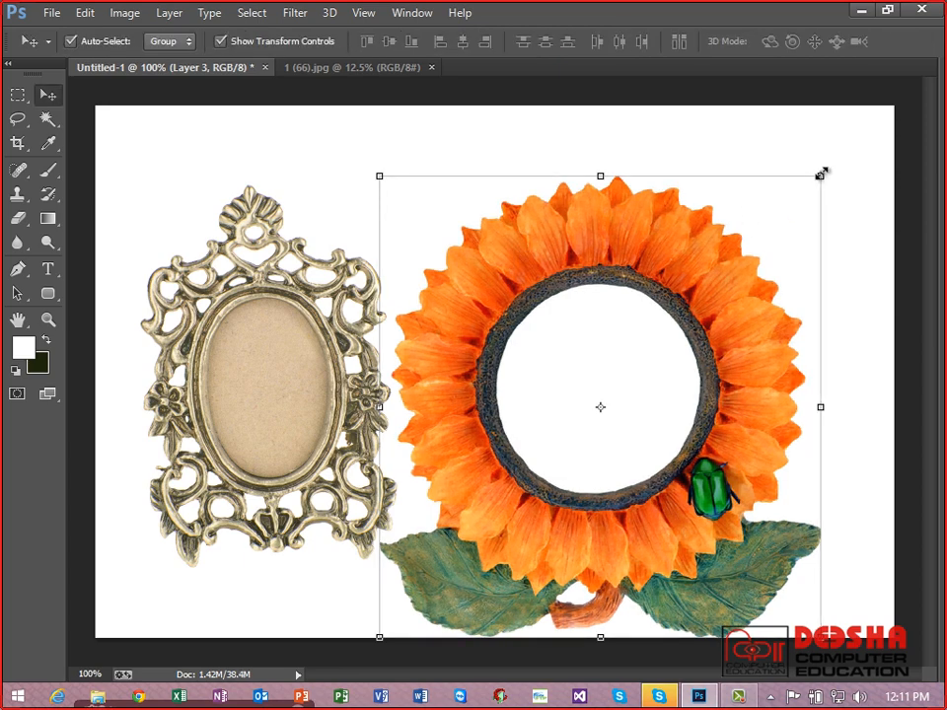
pyautogui.moveTo(820, 174); pyautogui.dragTo(861, 92)
pyautogui.press('Return')
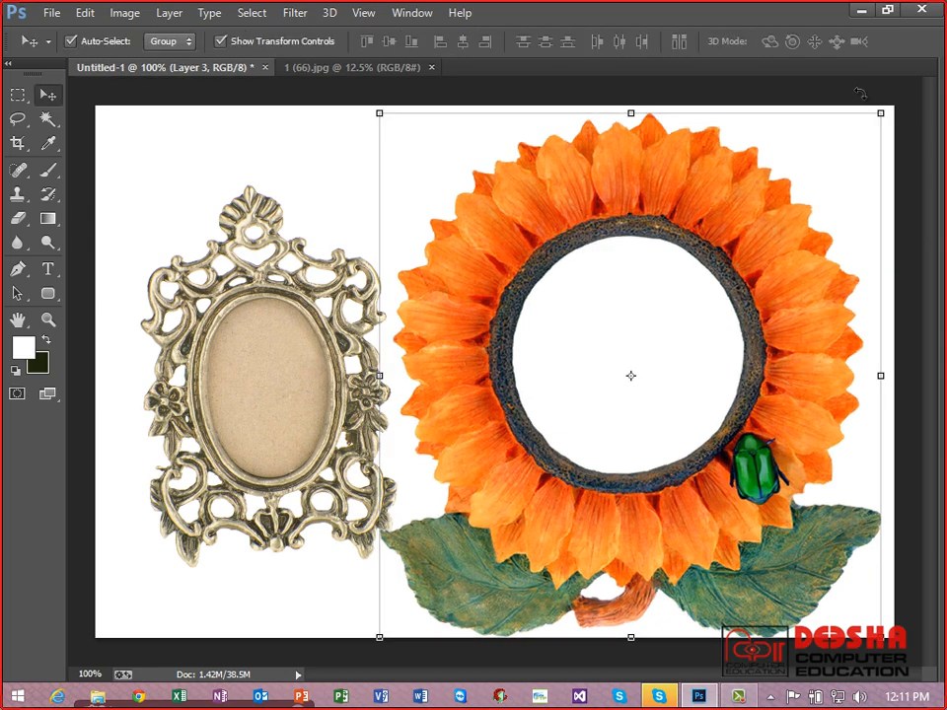
# Step: Select the white circular opening of the sunflower frame on Layer 3 with the Magic Wand tool
pyautogui.click(207, 136)
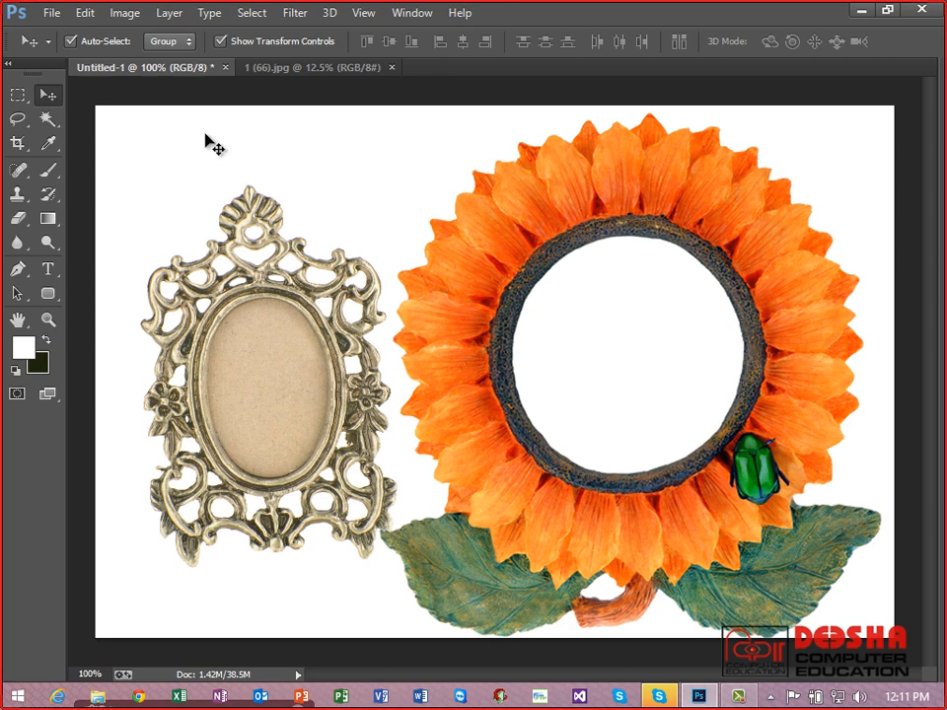
pyautogui.click(50, 118)
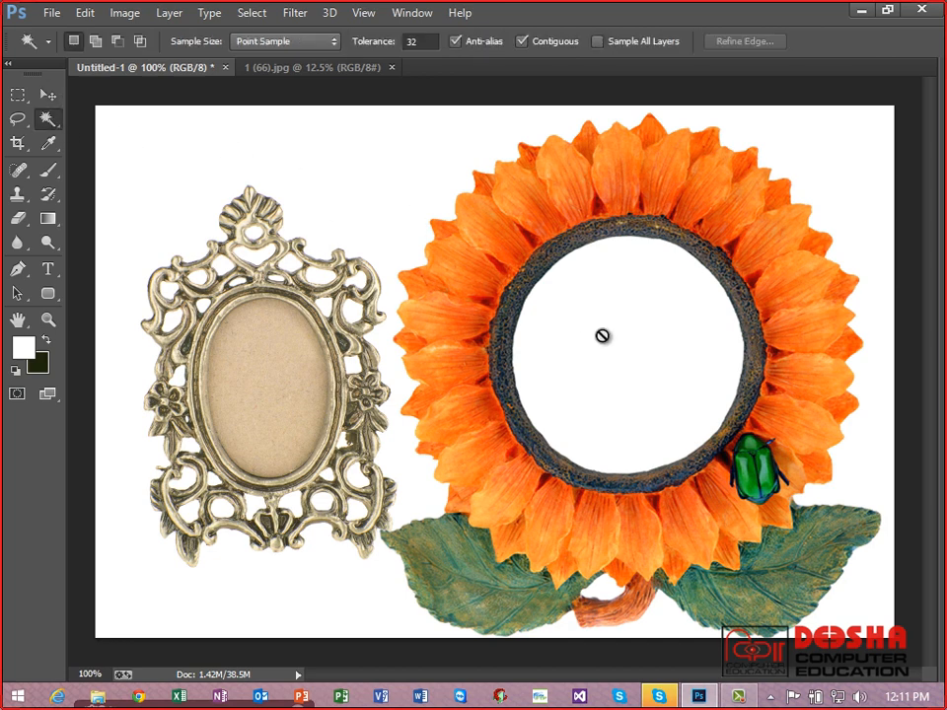
pyautogui.press('F7')
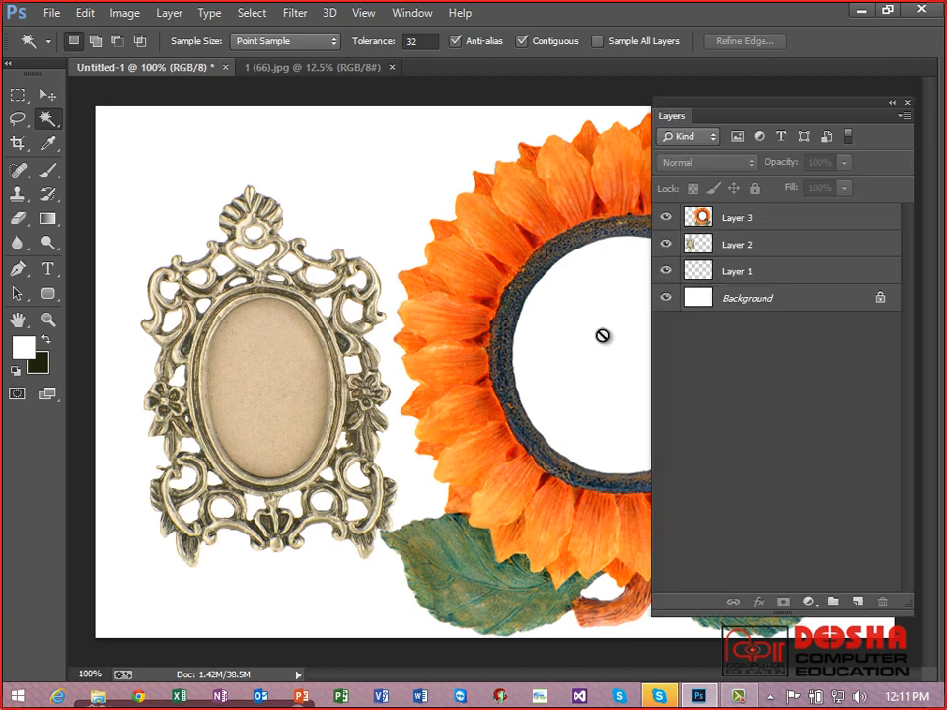
pyautogui.click(744, 219)
pyautogui.moveTo(715, 120); pyautogui.dragTo(779, 125)
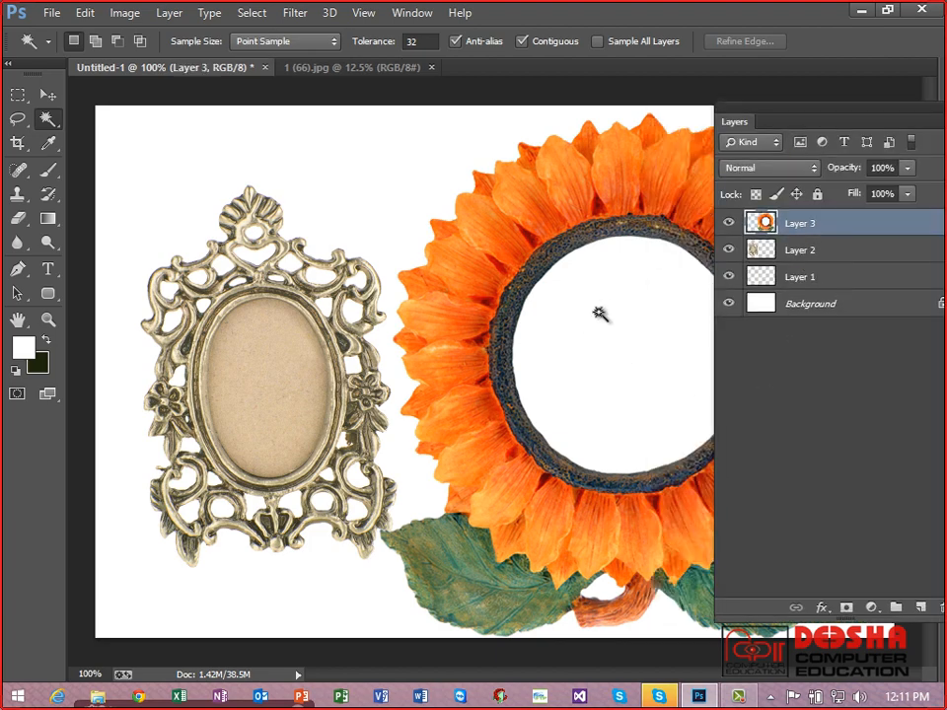
pyautogui.click(612, 301)
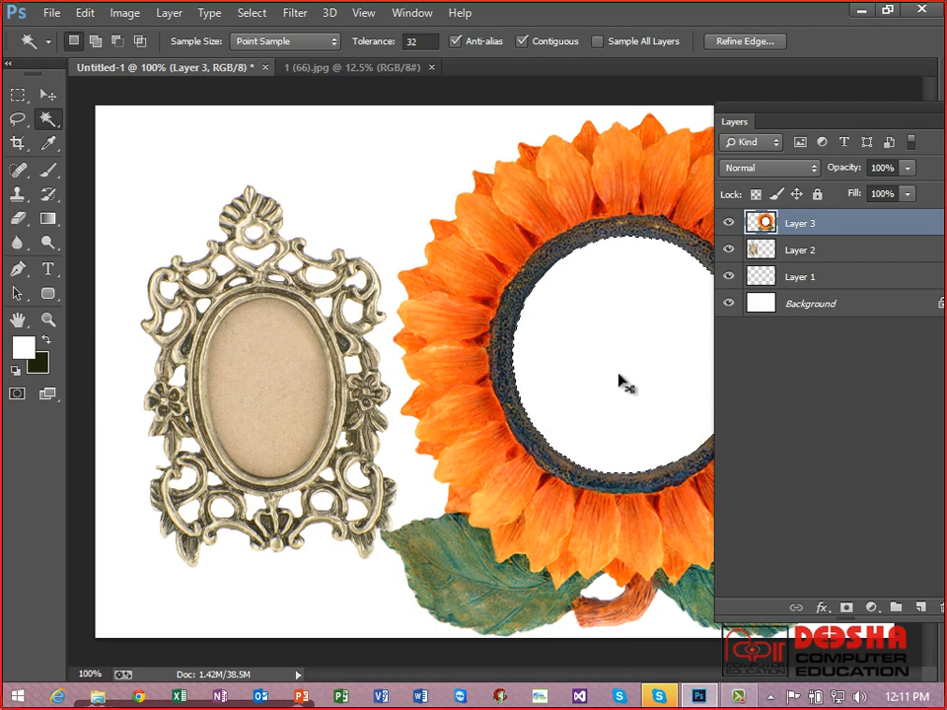
# Step: Open the portrait cool-hairstyle-men-wallpaper-pict- from the Session7_PhotoshopCS6_Selections_RefFiles folder
pyautogui.hotkey('ctrl', 'o')
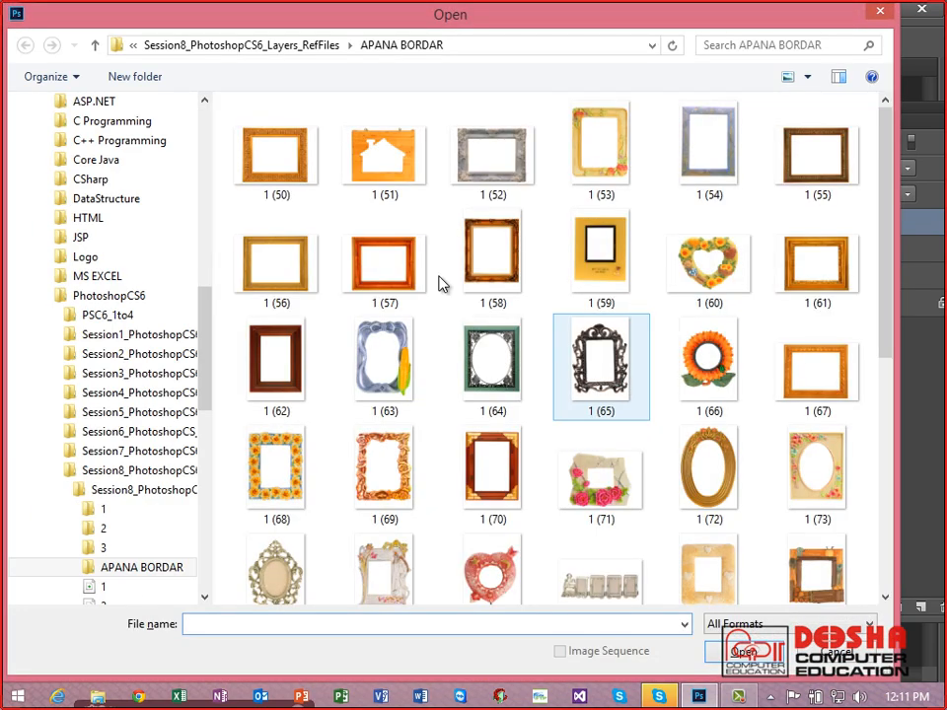
pyautogui.click(121, 451)
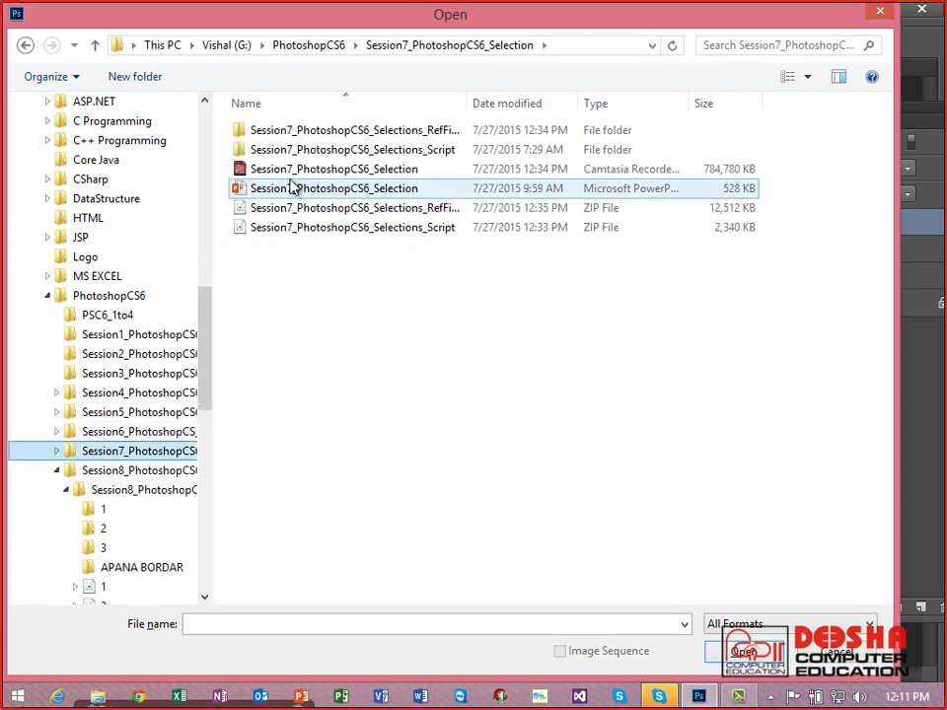
pyautogui.doubleClick(293, 131)
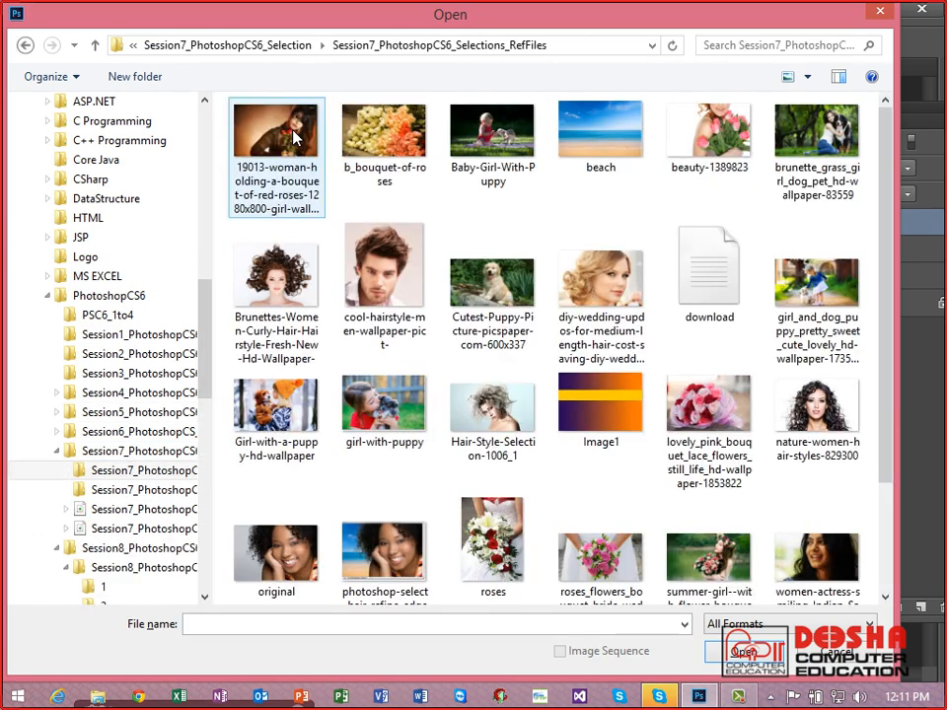
pyautogui.click(373, 317)
pyautogui.click(725, 659)
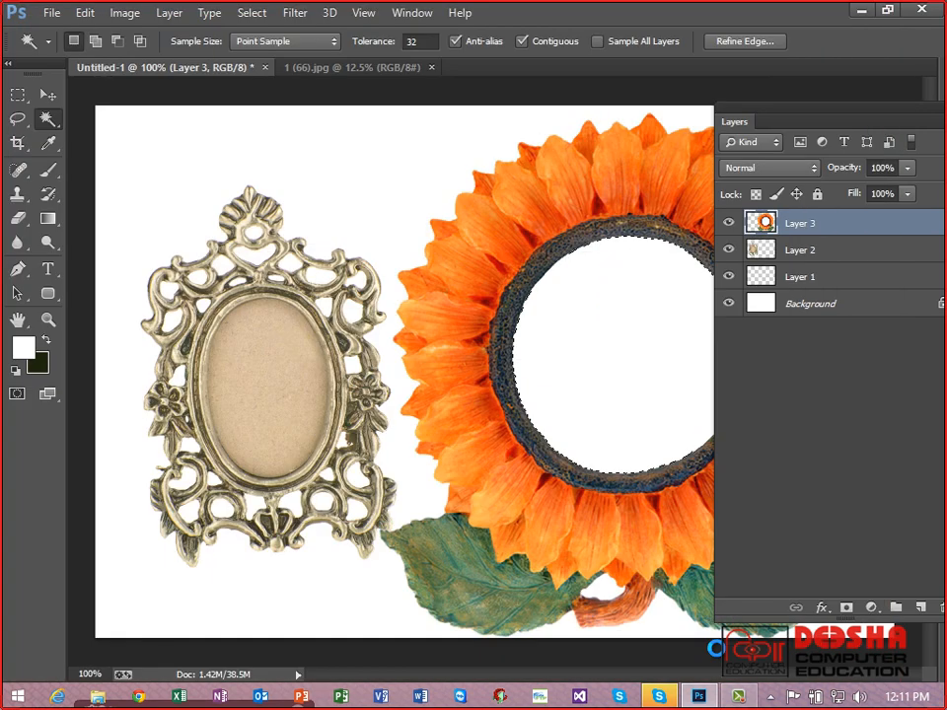
# Step: Copy the entire portrait image and use Paste Into to place it inside the selected sunflower opening in Untitled-1
pyautogui.hotkey('ctrl', 'a')
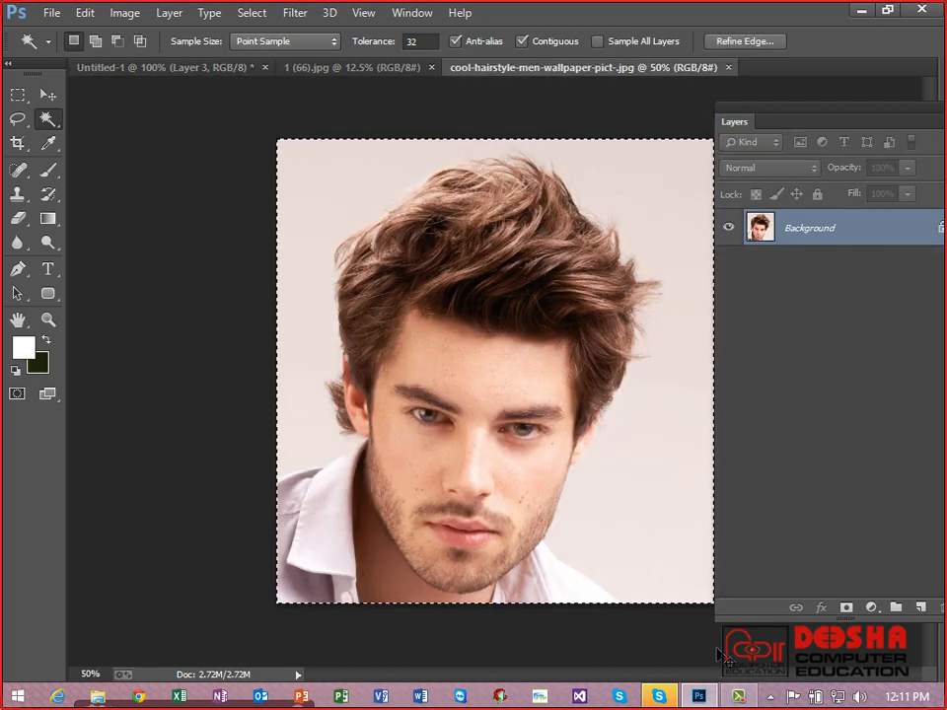
pyautogui.hotkey('ctrl', 'Tab')
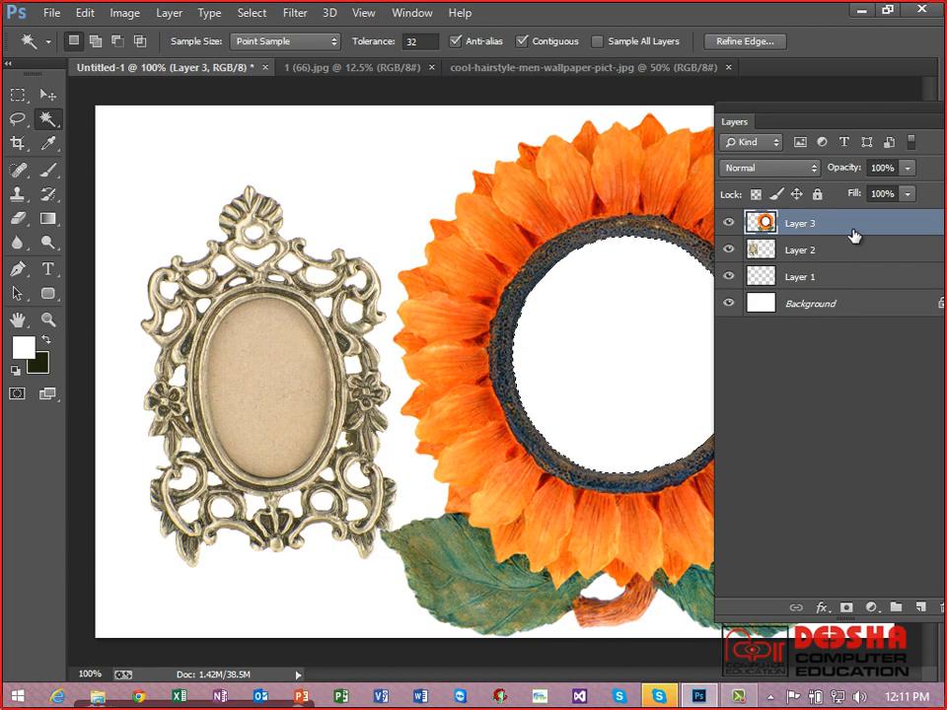
pyautogui.click(85, 13)
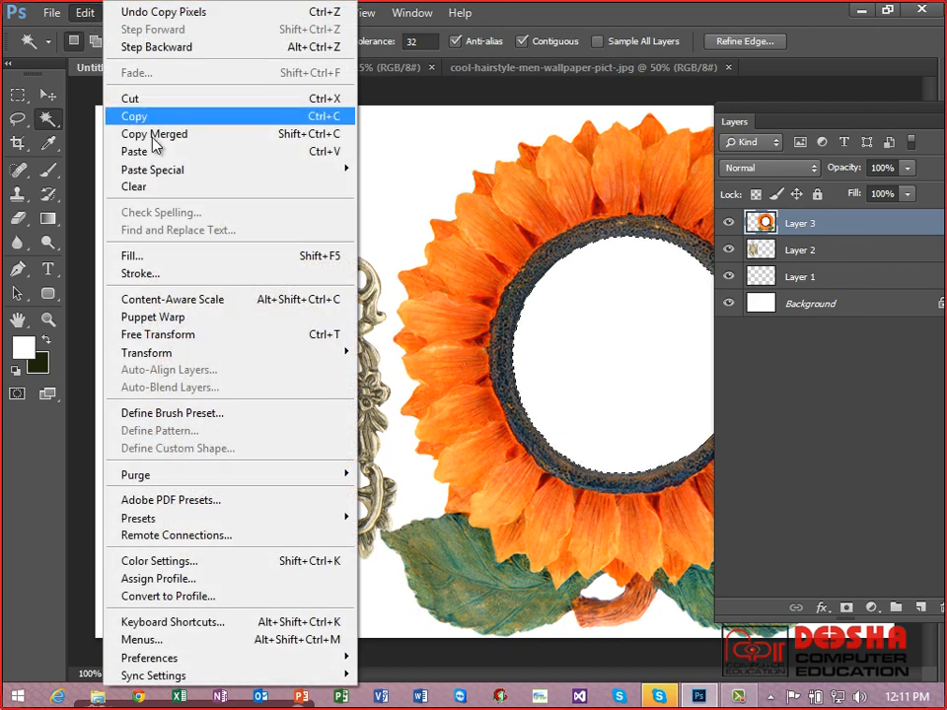
pyautogui.moveTo(325, 169)
pyautogui.click(396, 186)
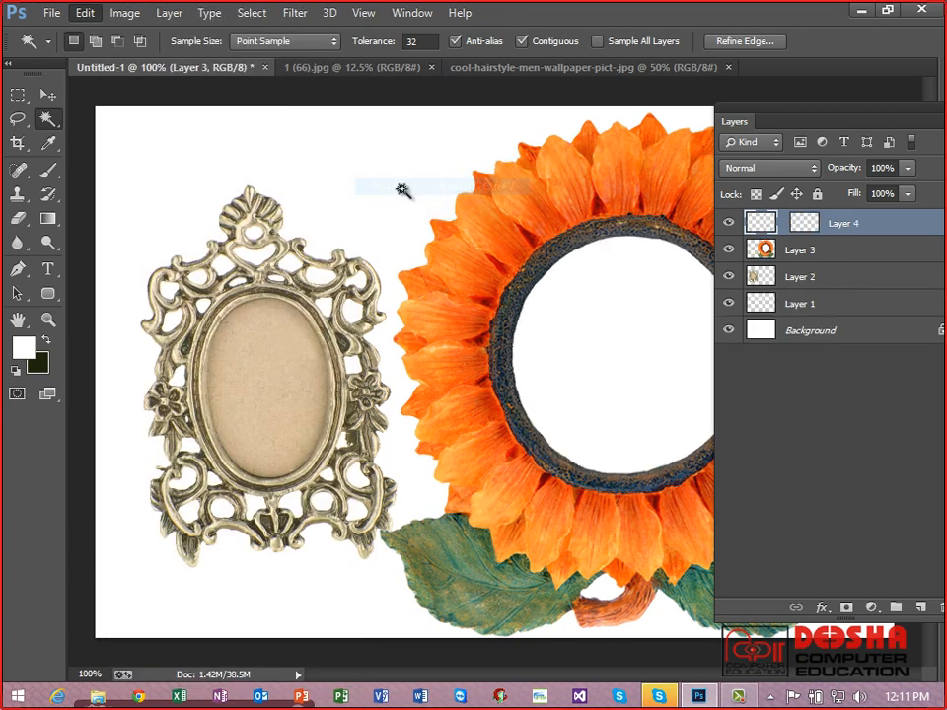
# Step: Scale the pasted portrait to about 26.5%, centre it in the sunflower opening, stretch its lower edge to fill the circle, and deselect the layer
pyautogui.click(47, 96)
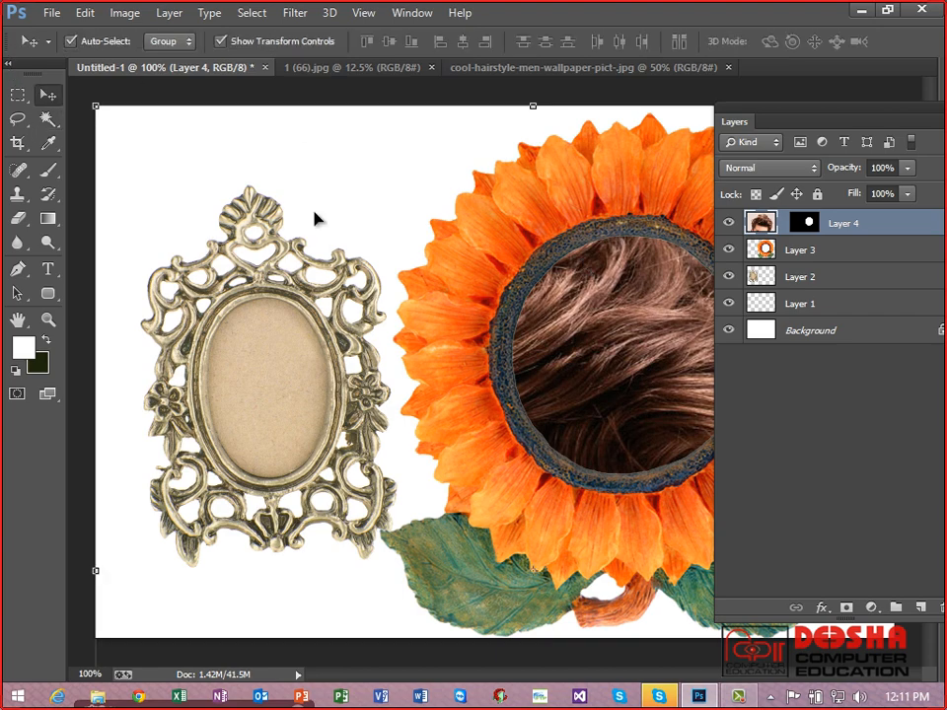
pyautogui.moveTo(102, 107); pyautogui.dragTo(490, 367)
pyautogui.moveTo(491, 463); pyautogui.dragTo(574, 283)
pyautogui.moveTo(504, 206); pyautogui.dragTo(515, 217)
pyautogui.press('Return')
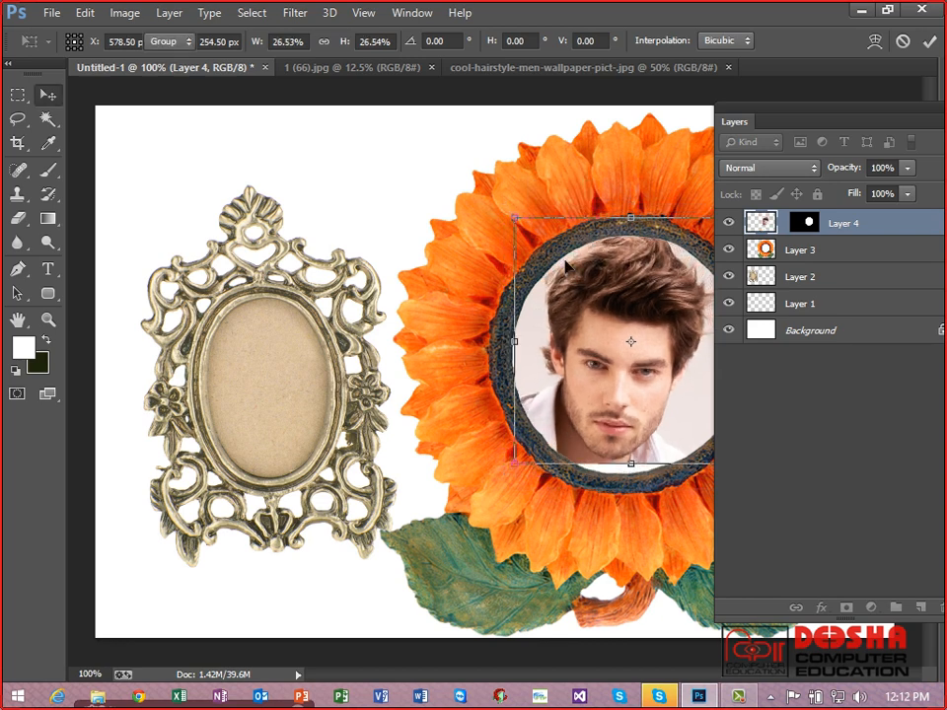
pyautogui.moveTo(629, 463); pyautogui.dragTo(628, 475)
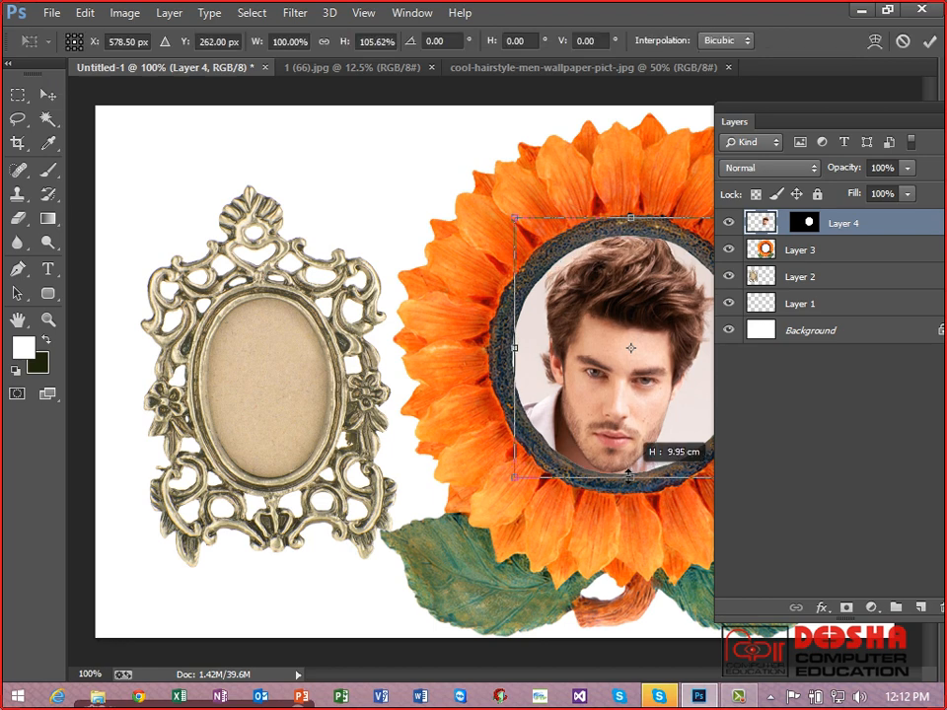
pyautogui.press('Return')
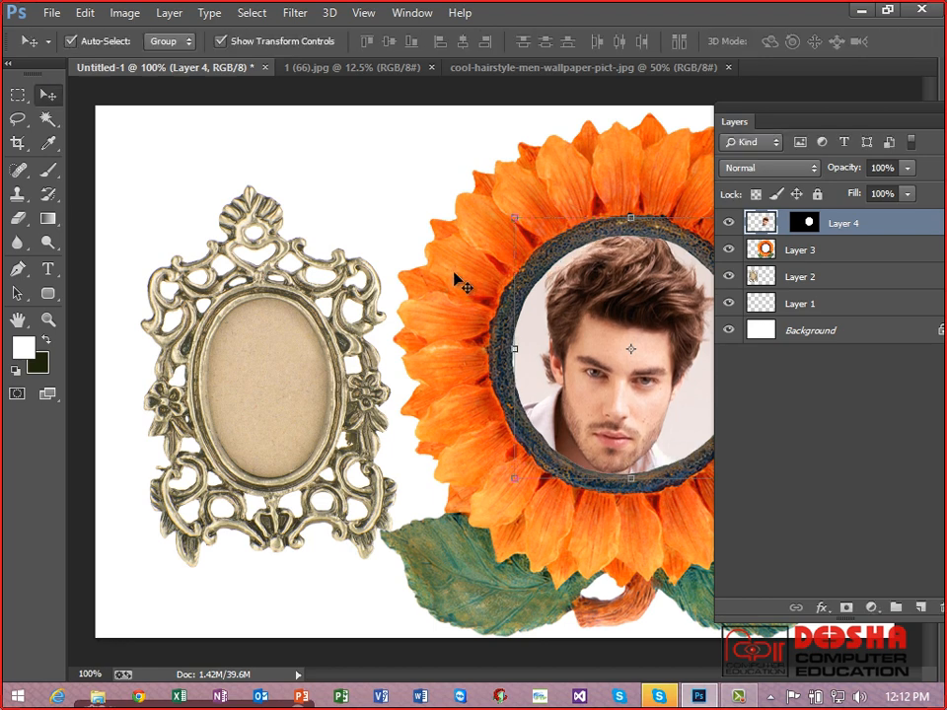
pyautogui.click(404, 165)
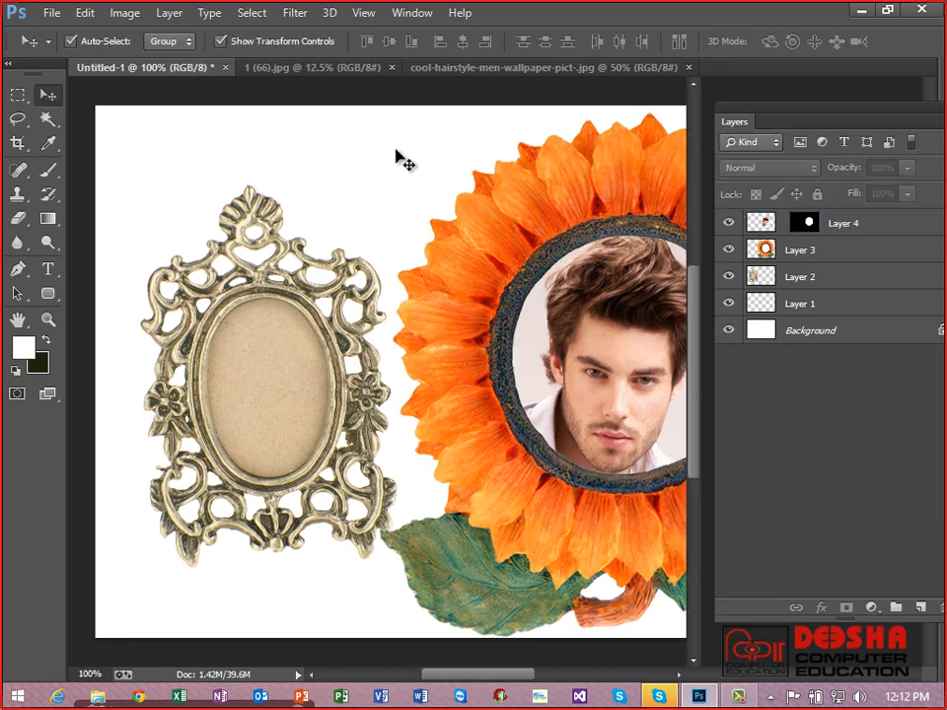
# Step: Examine the composition's layer stack, including the portrait layer's mask, beside the unobstructed sunflower frame, and hide the layer list again
pyautogui.hotkey('shift', 'Tab')
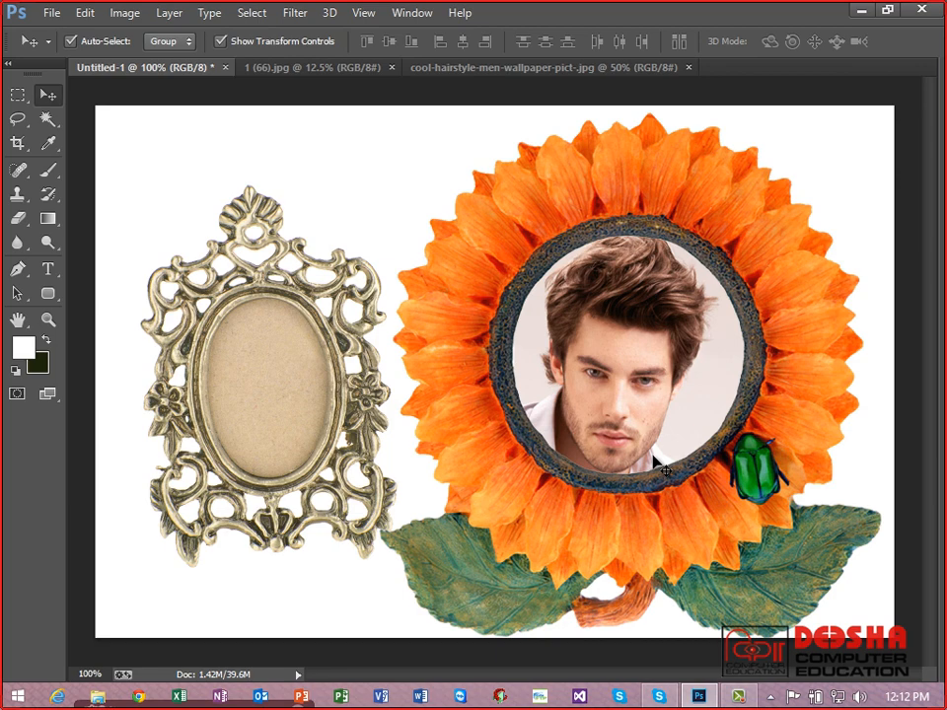
pyautogui.click(411, 13)
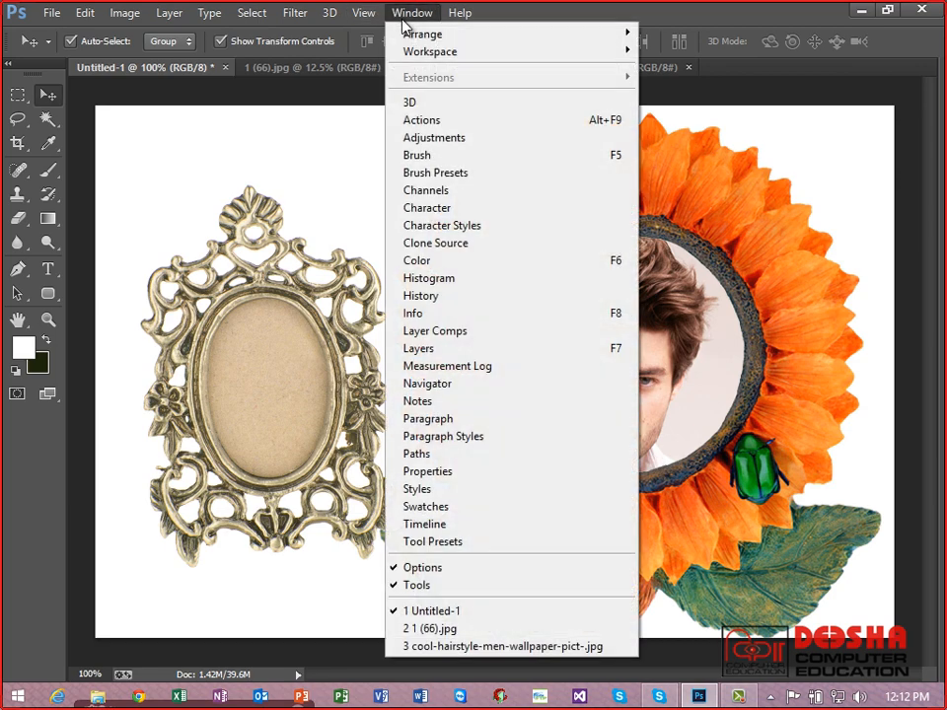
pyautogui.click(435, 347)
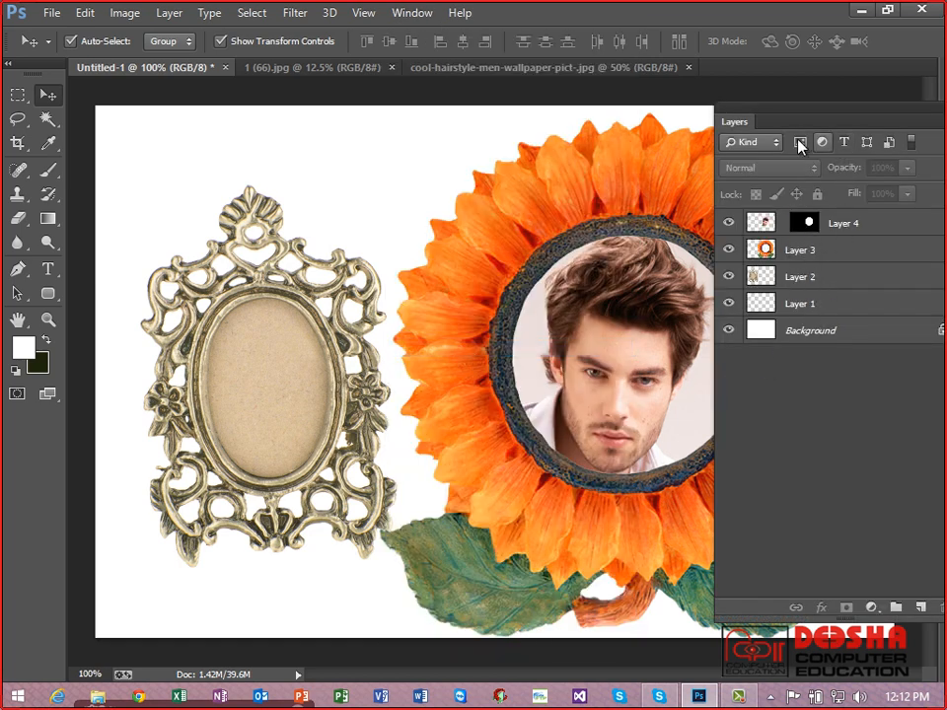
pyautogui.moveTo(780, 126); pyautogui.dragTo(240, 97)
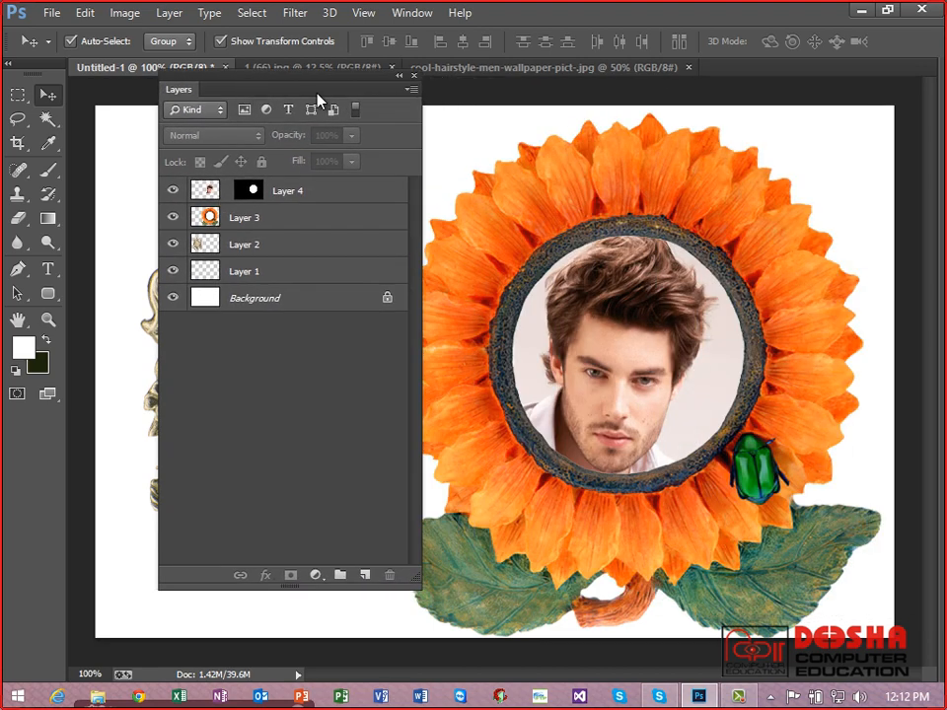
pyautogui.click(413, 78)
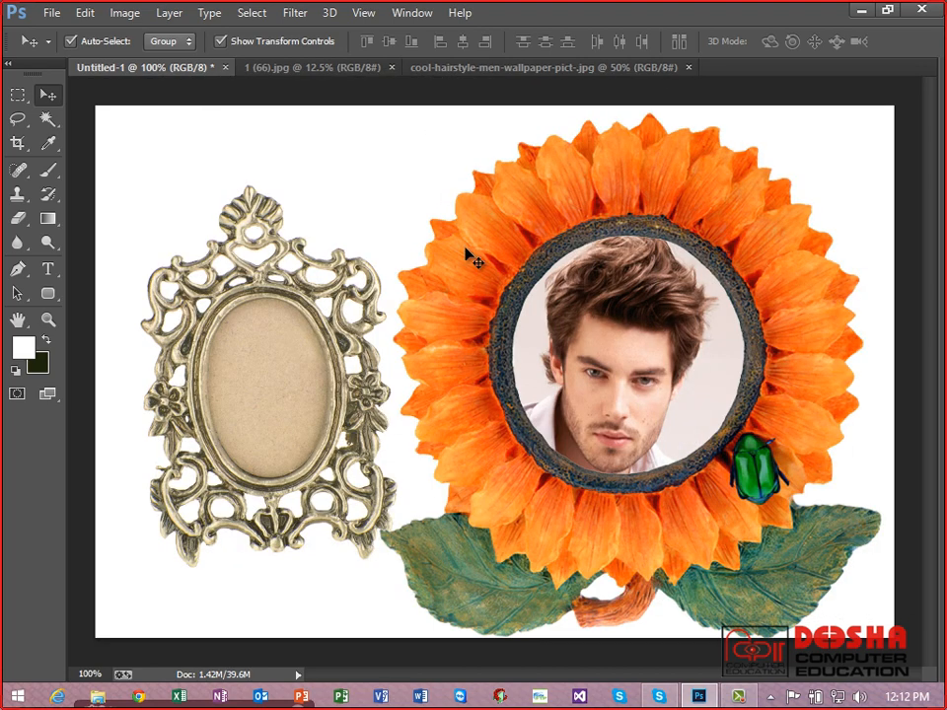